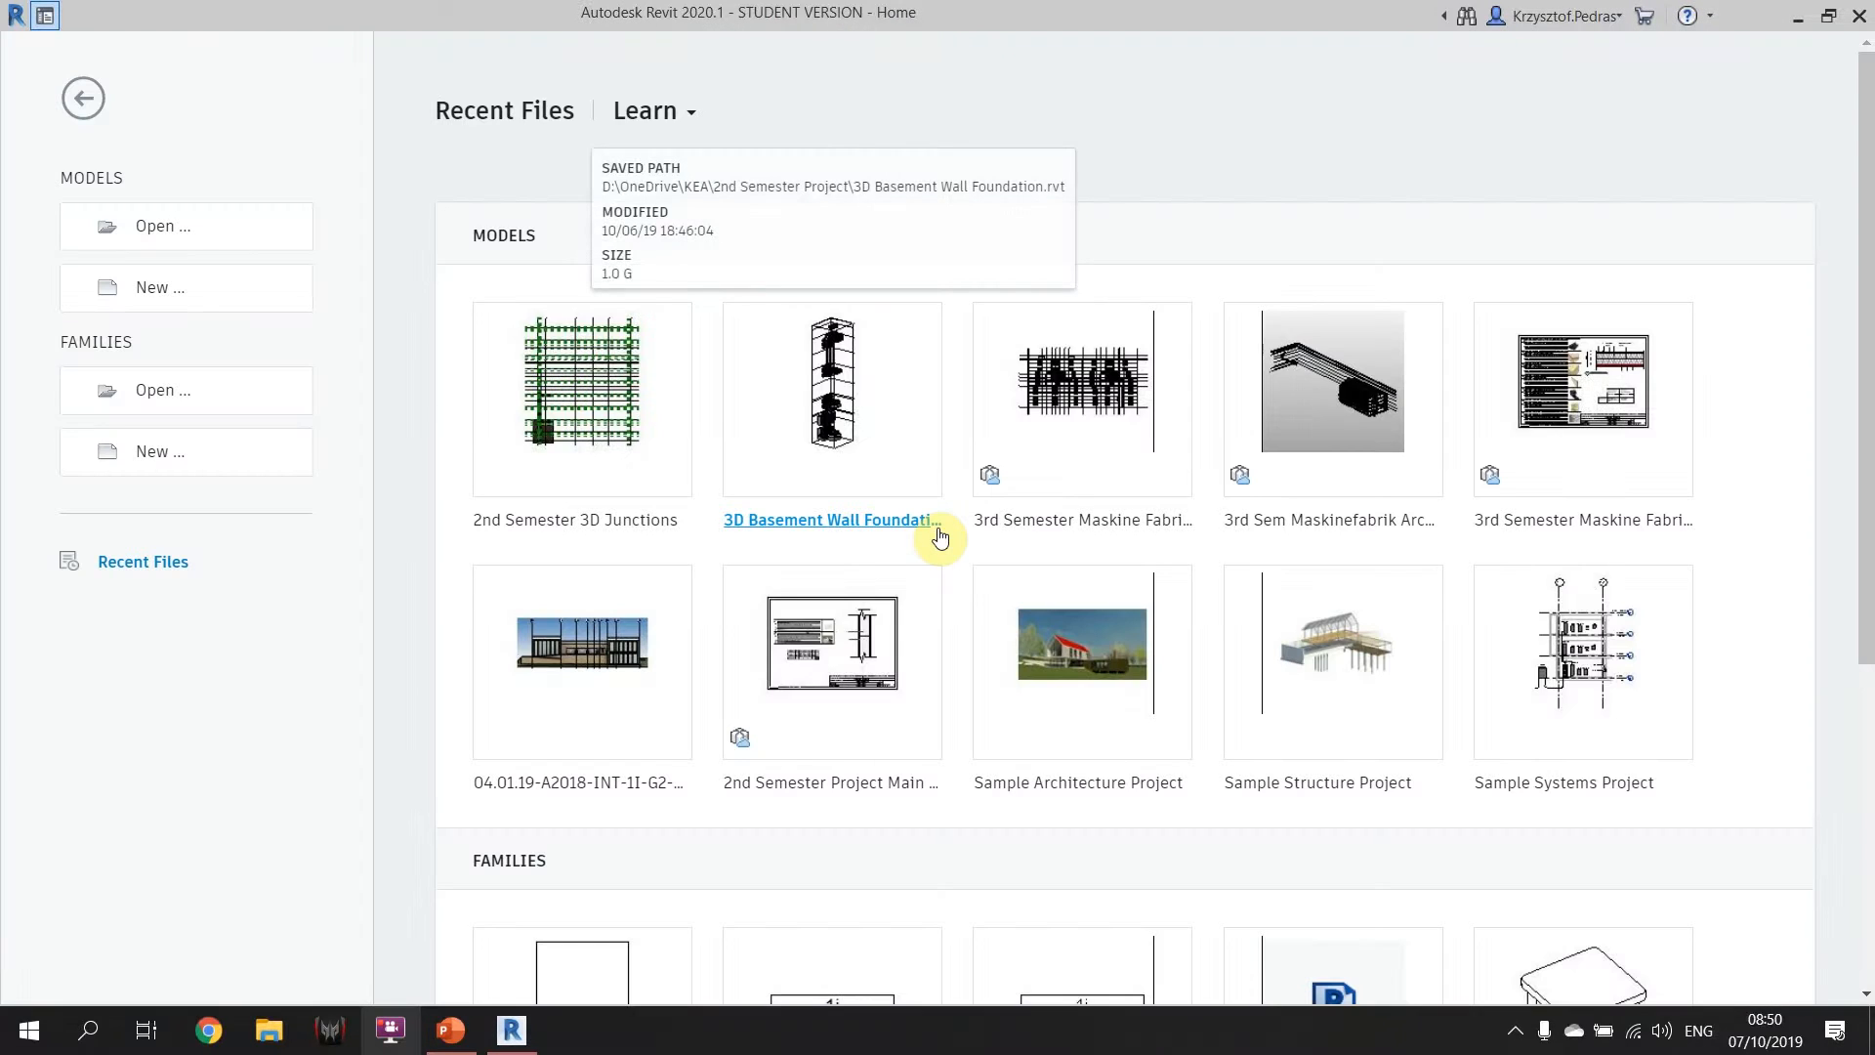
Create a new project from the Architectural Template.
click(939, 536)
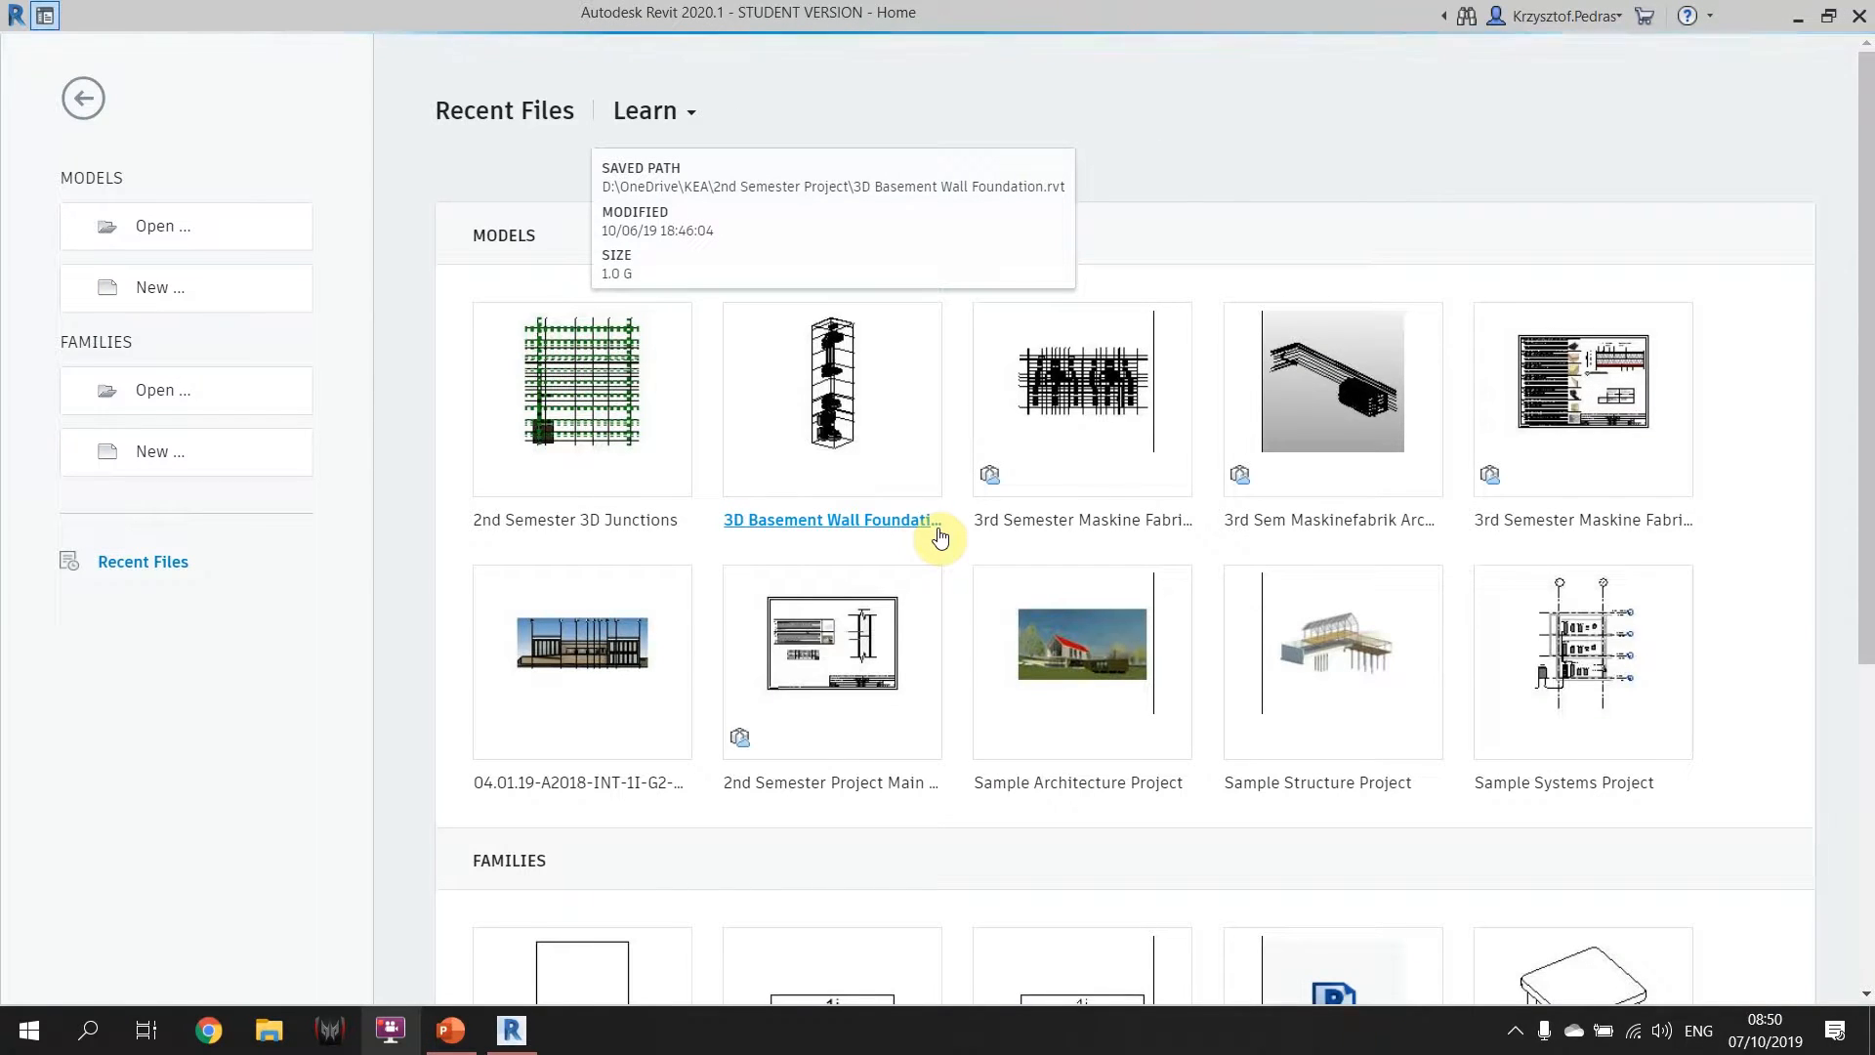
click(151, 287)
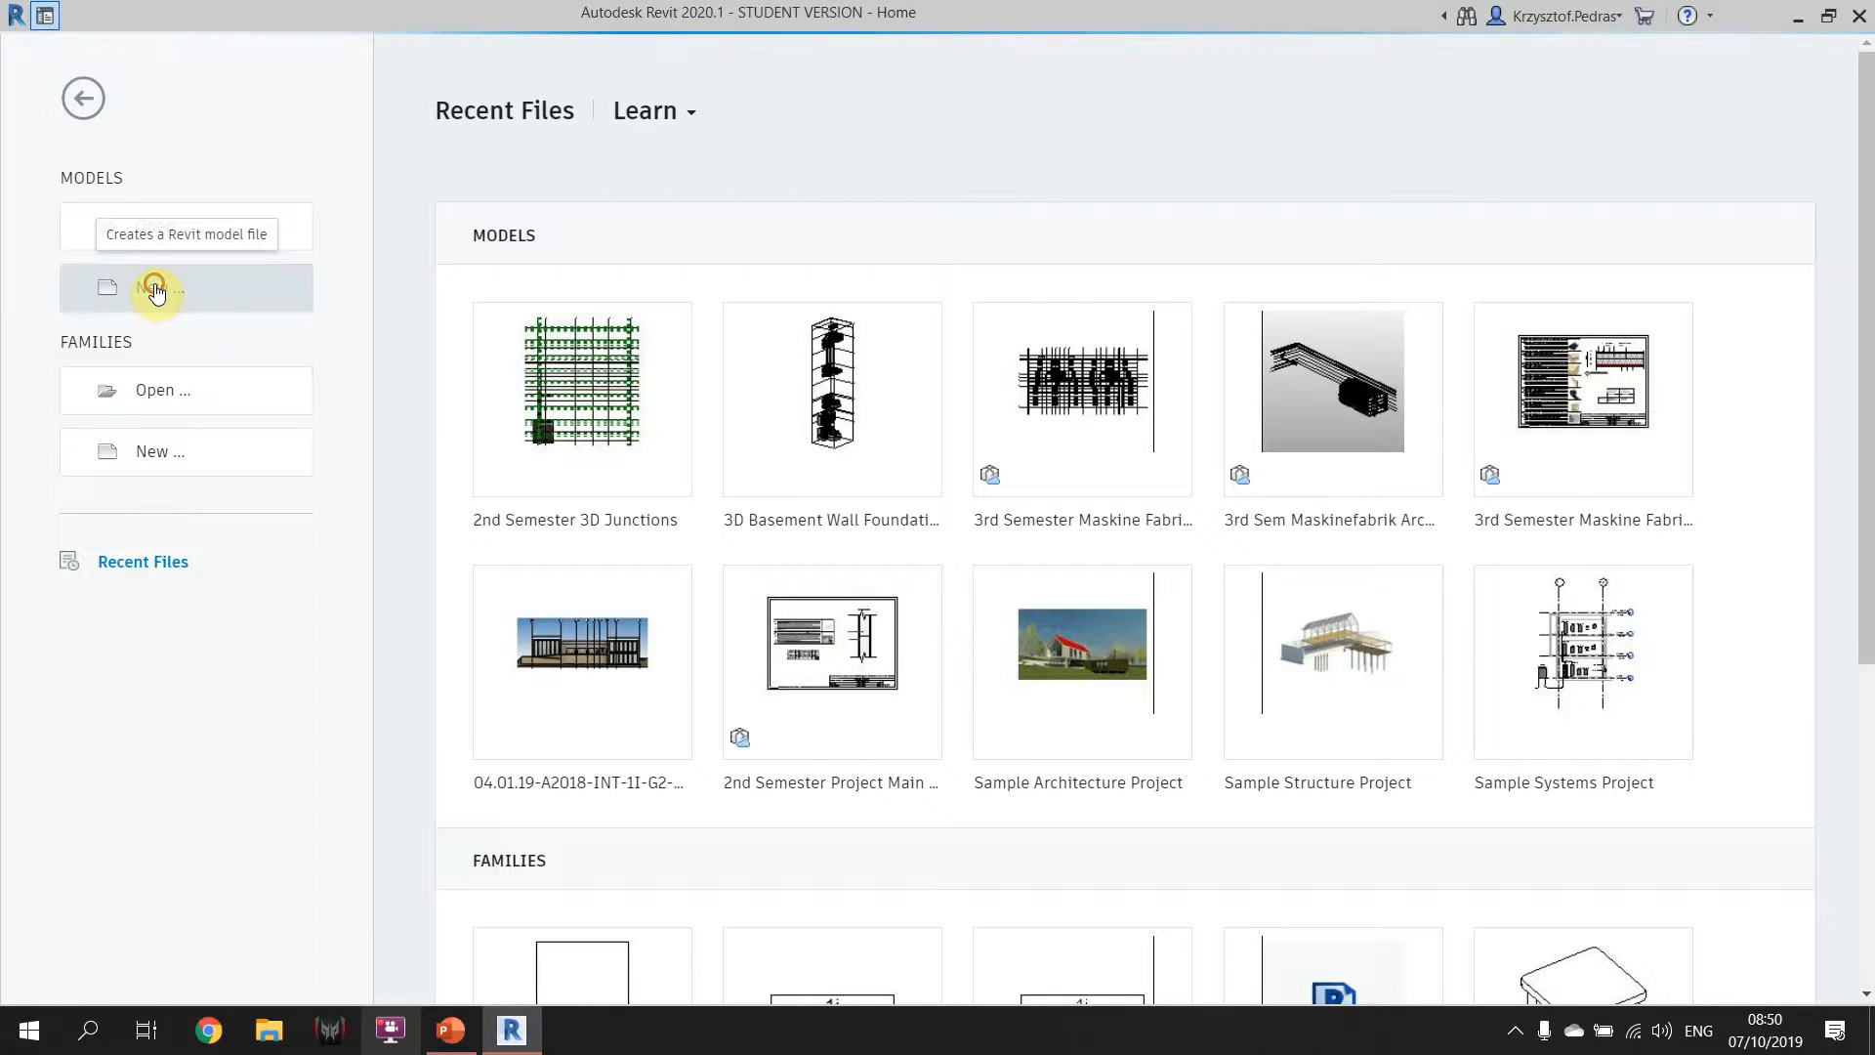
click(871, 467)
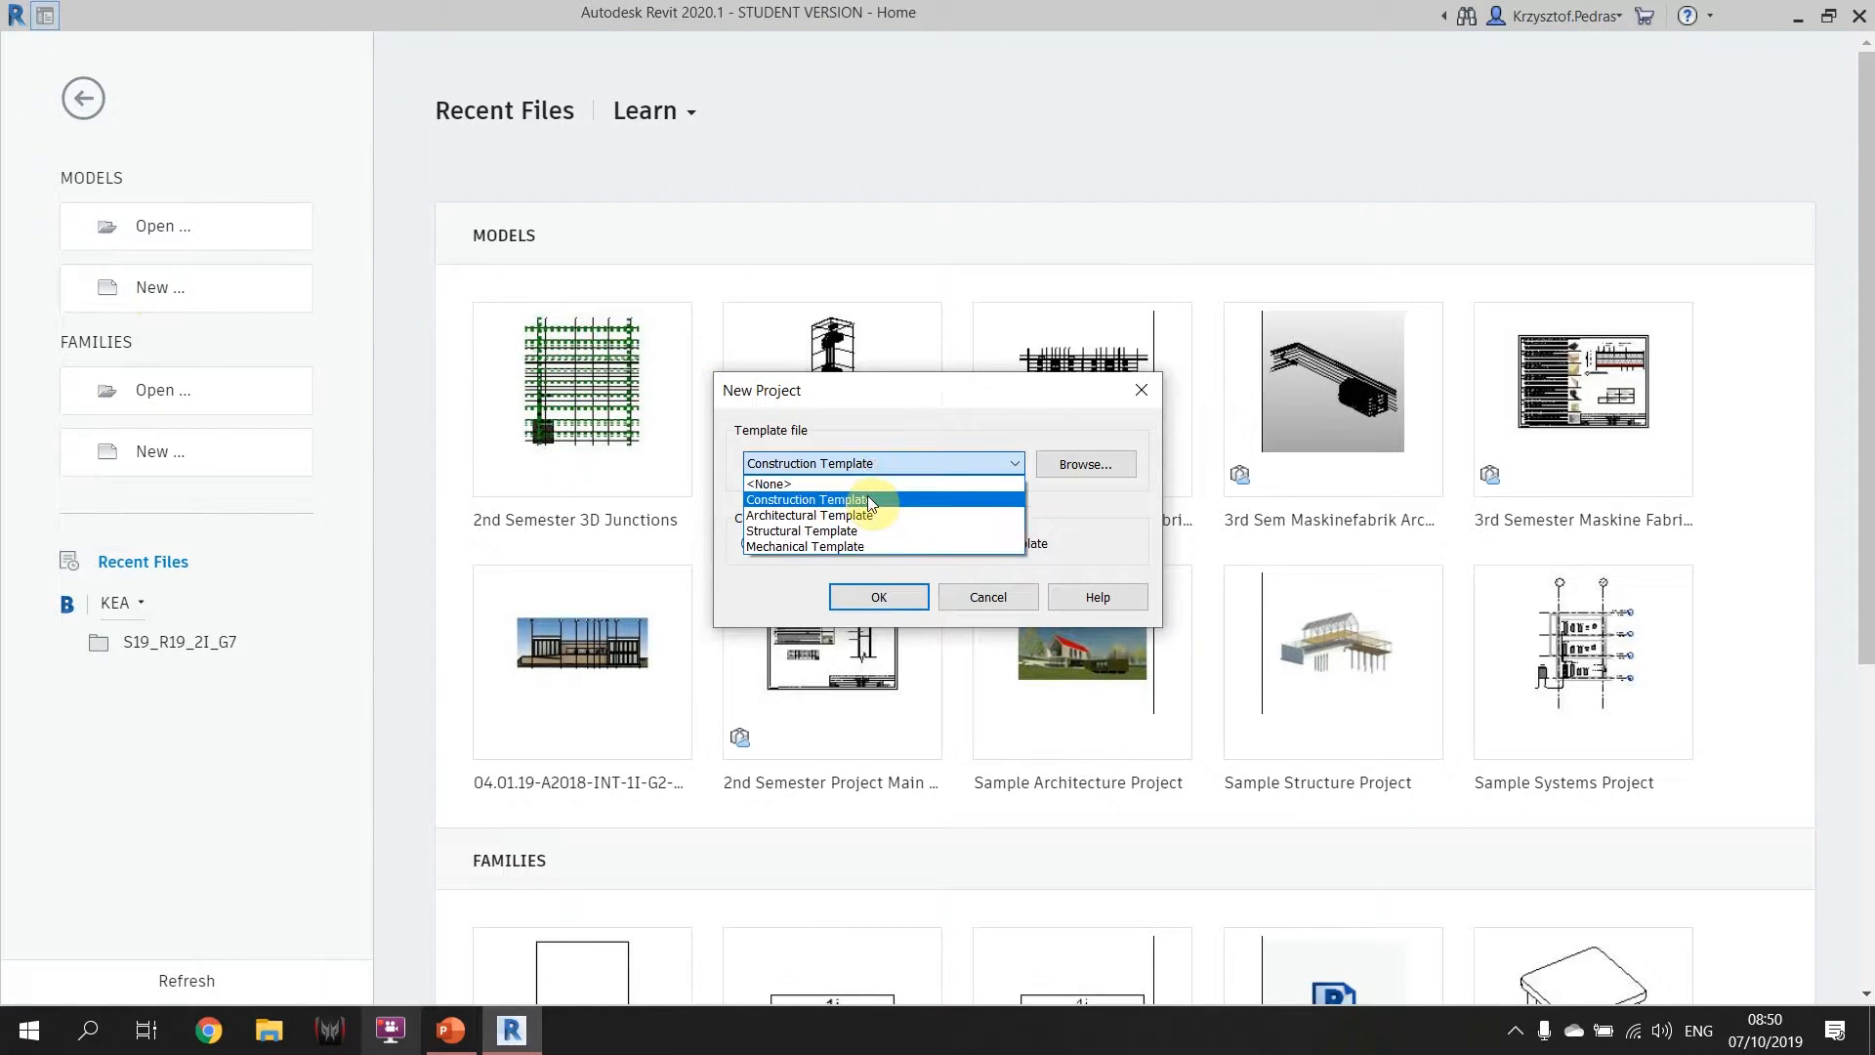
click(850, 519)
click(860, 591)
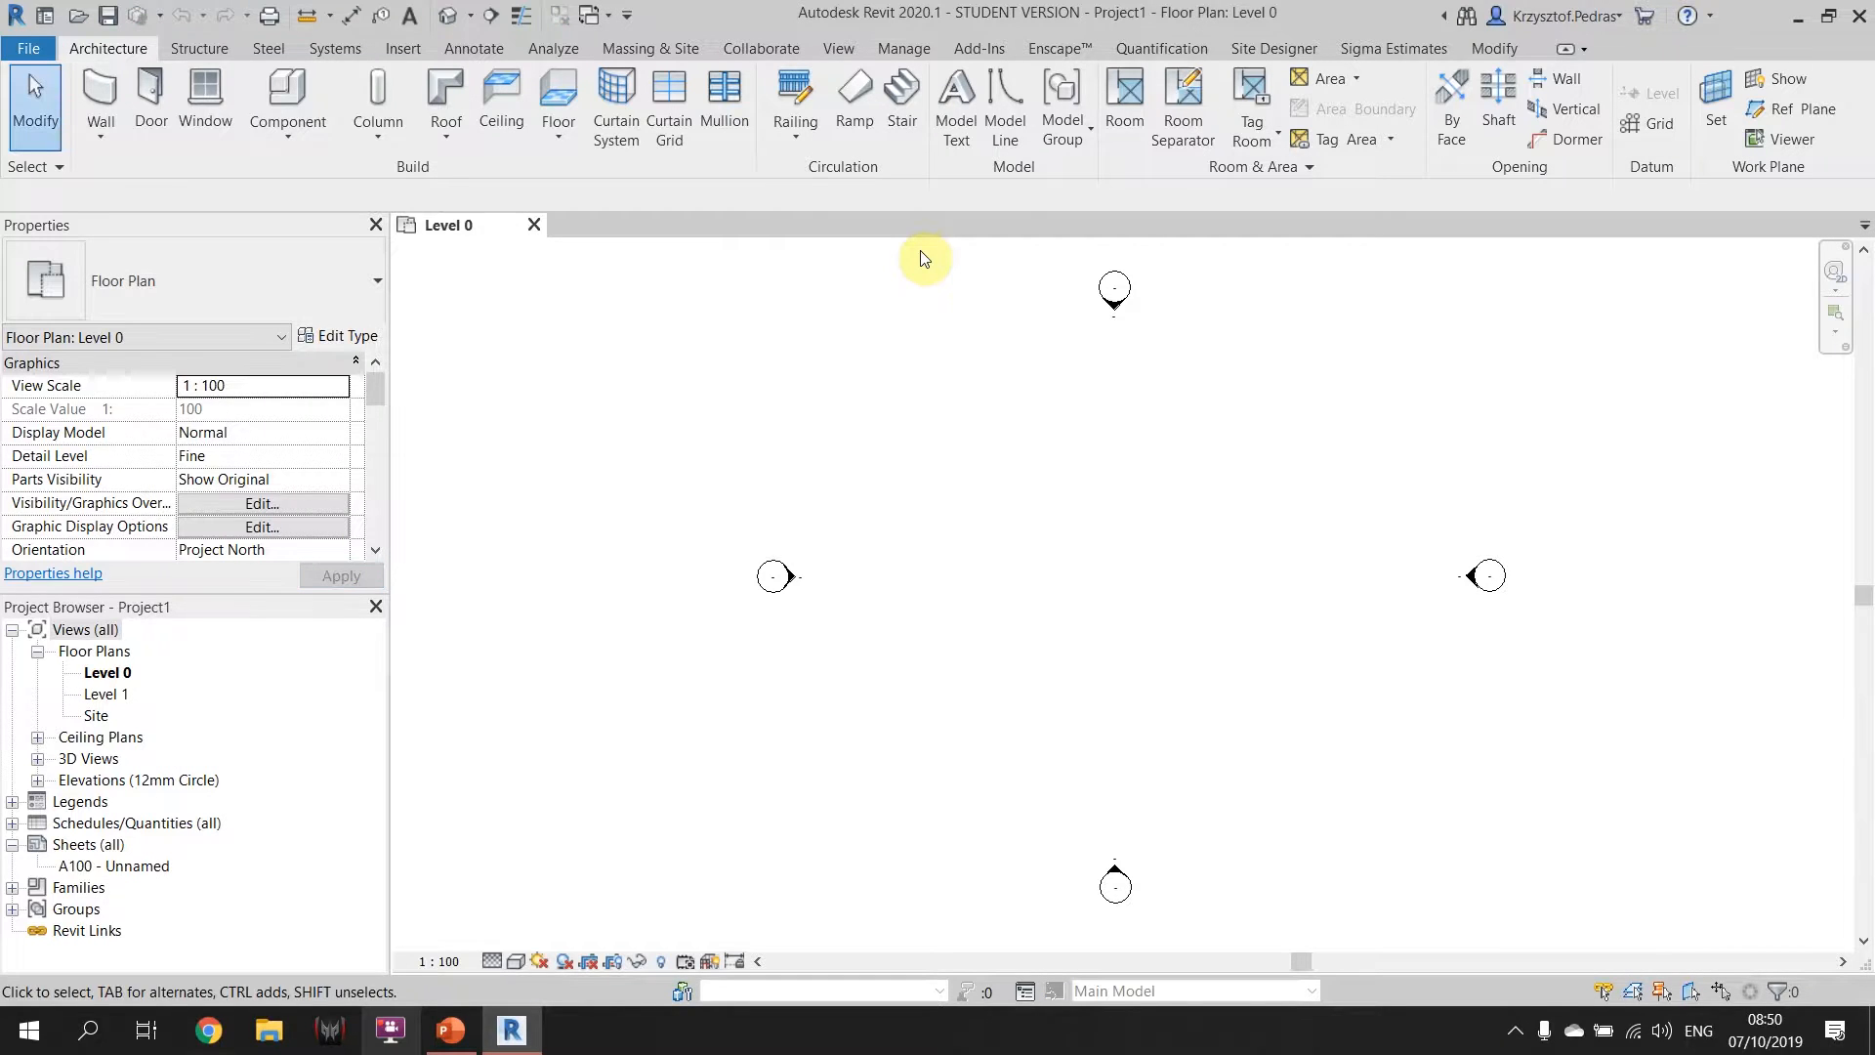
Open the default 3D view and turn on the display of the work plane.
click(447, 16)
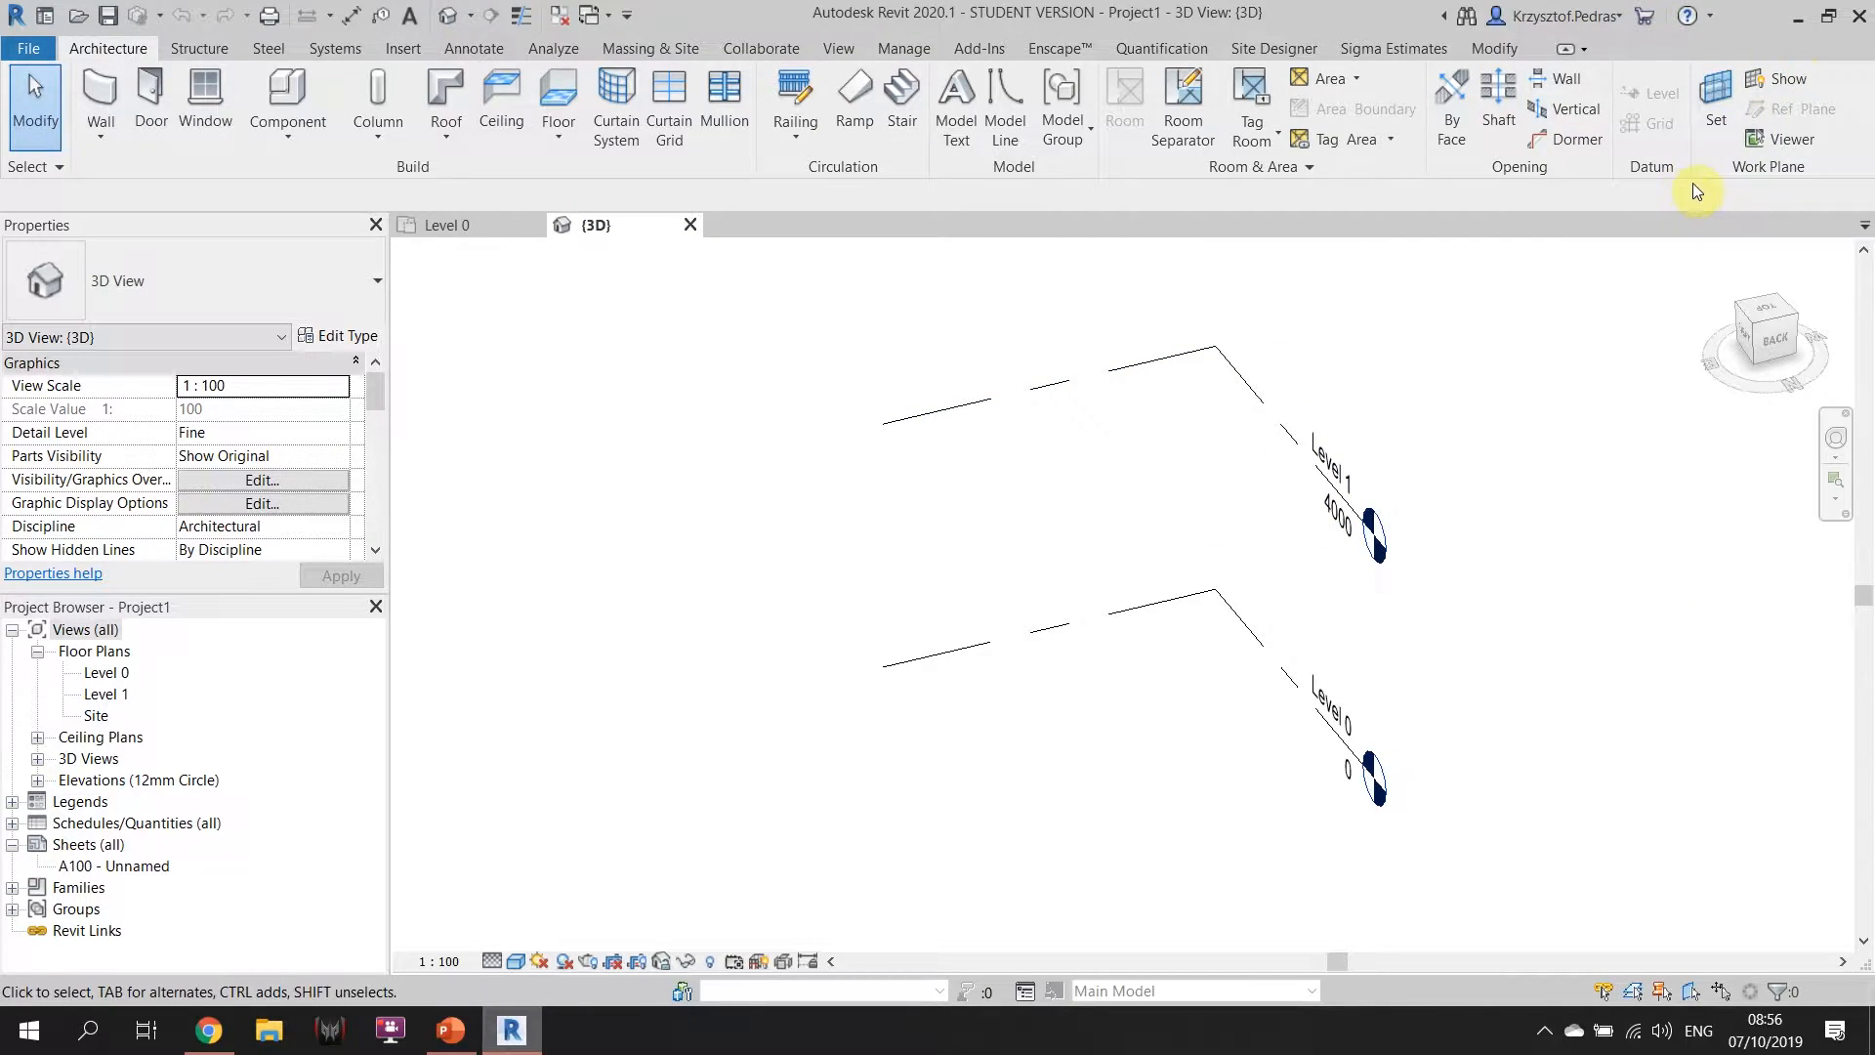
click(1785, 80)
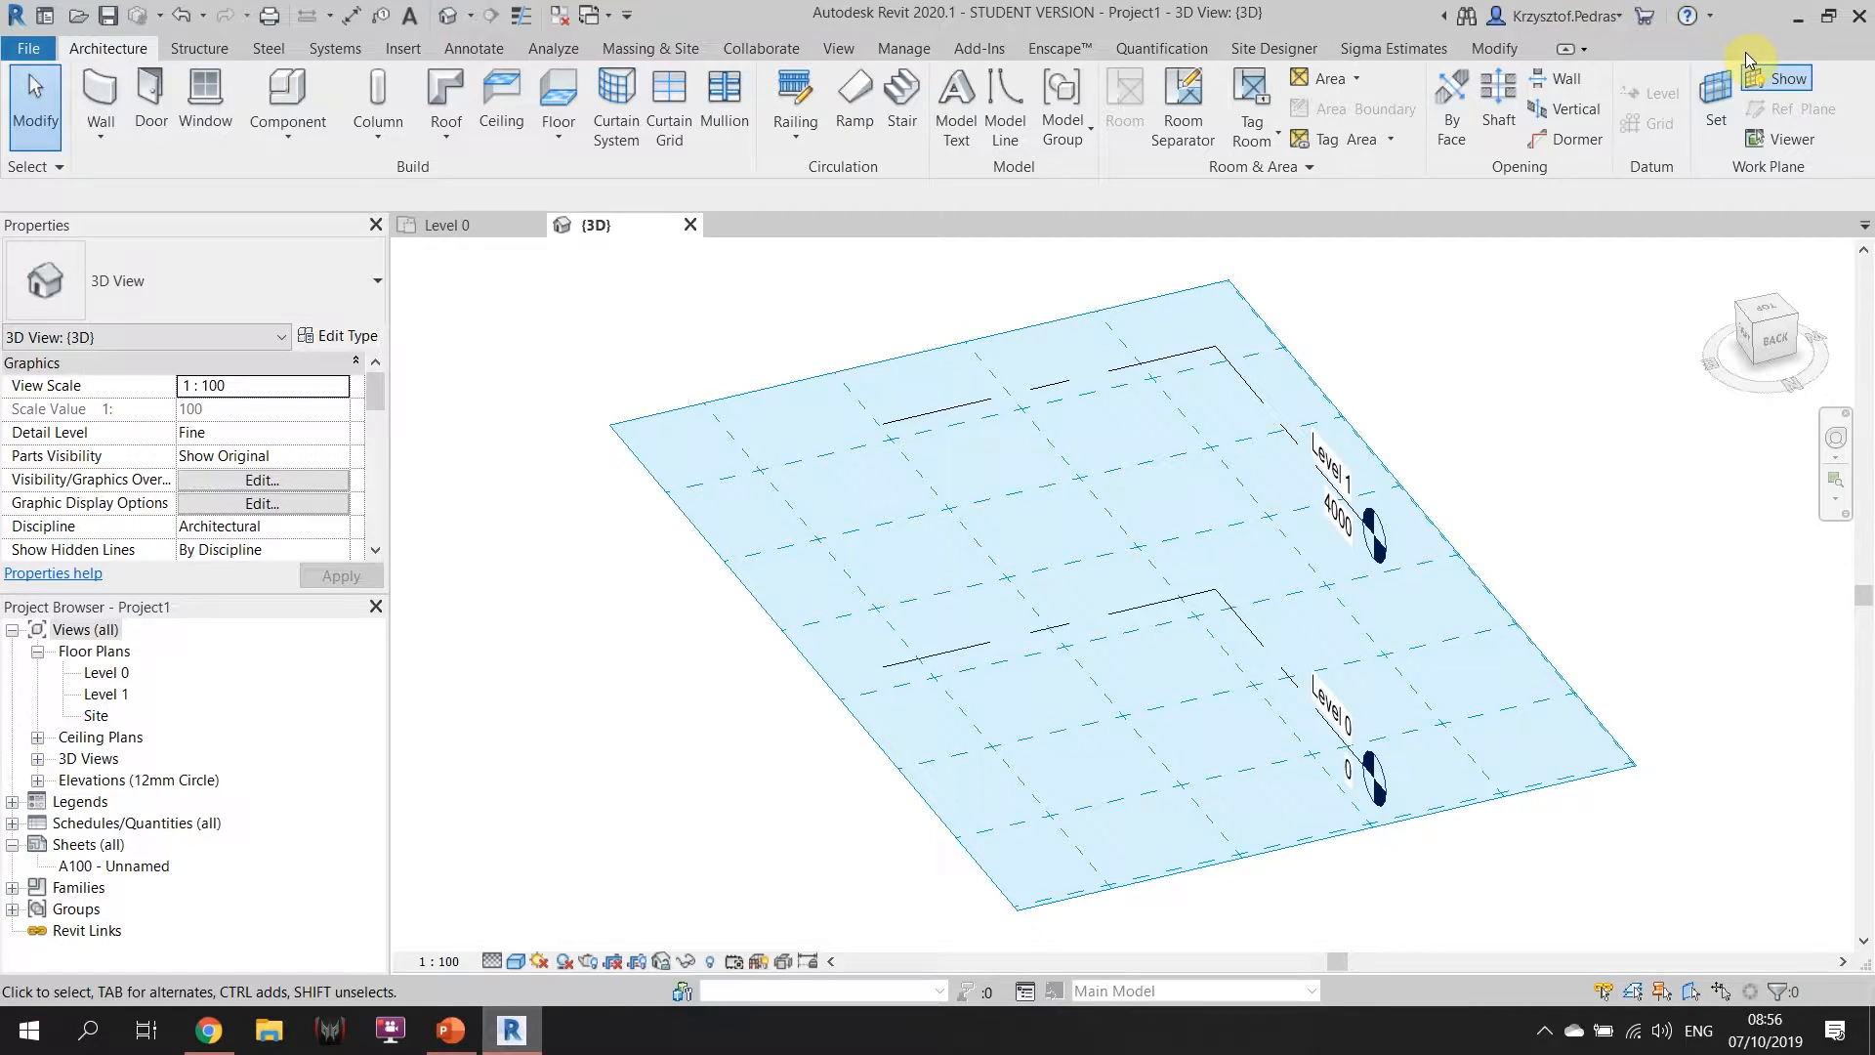
Set the 3D view's work plane to Level : Level 0.
click(1716, 98)
click(935, 512)
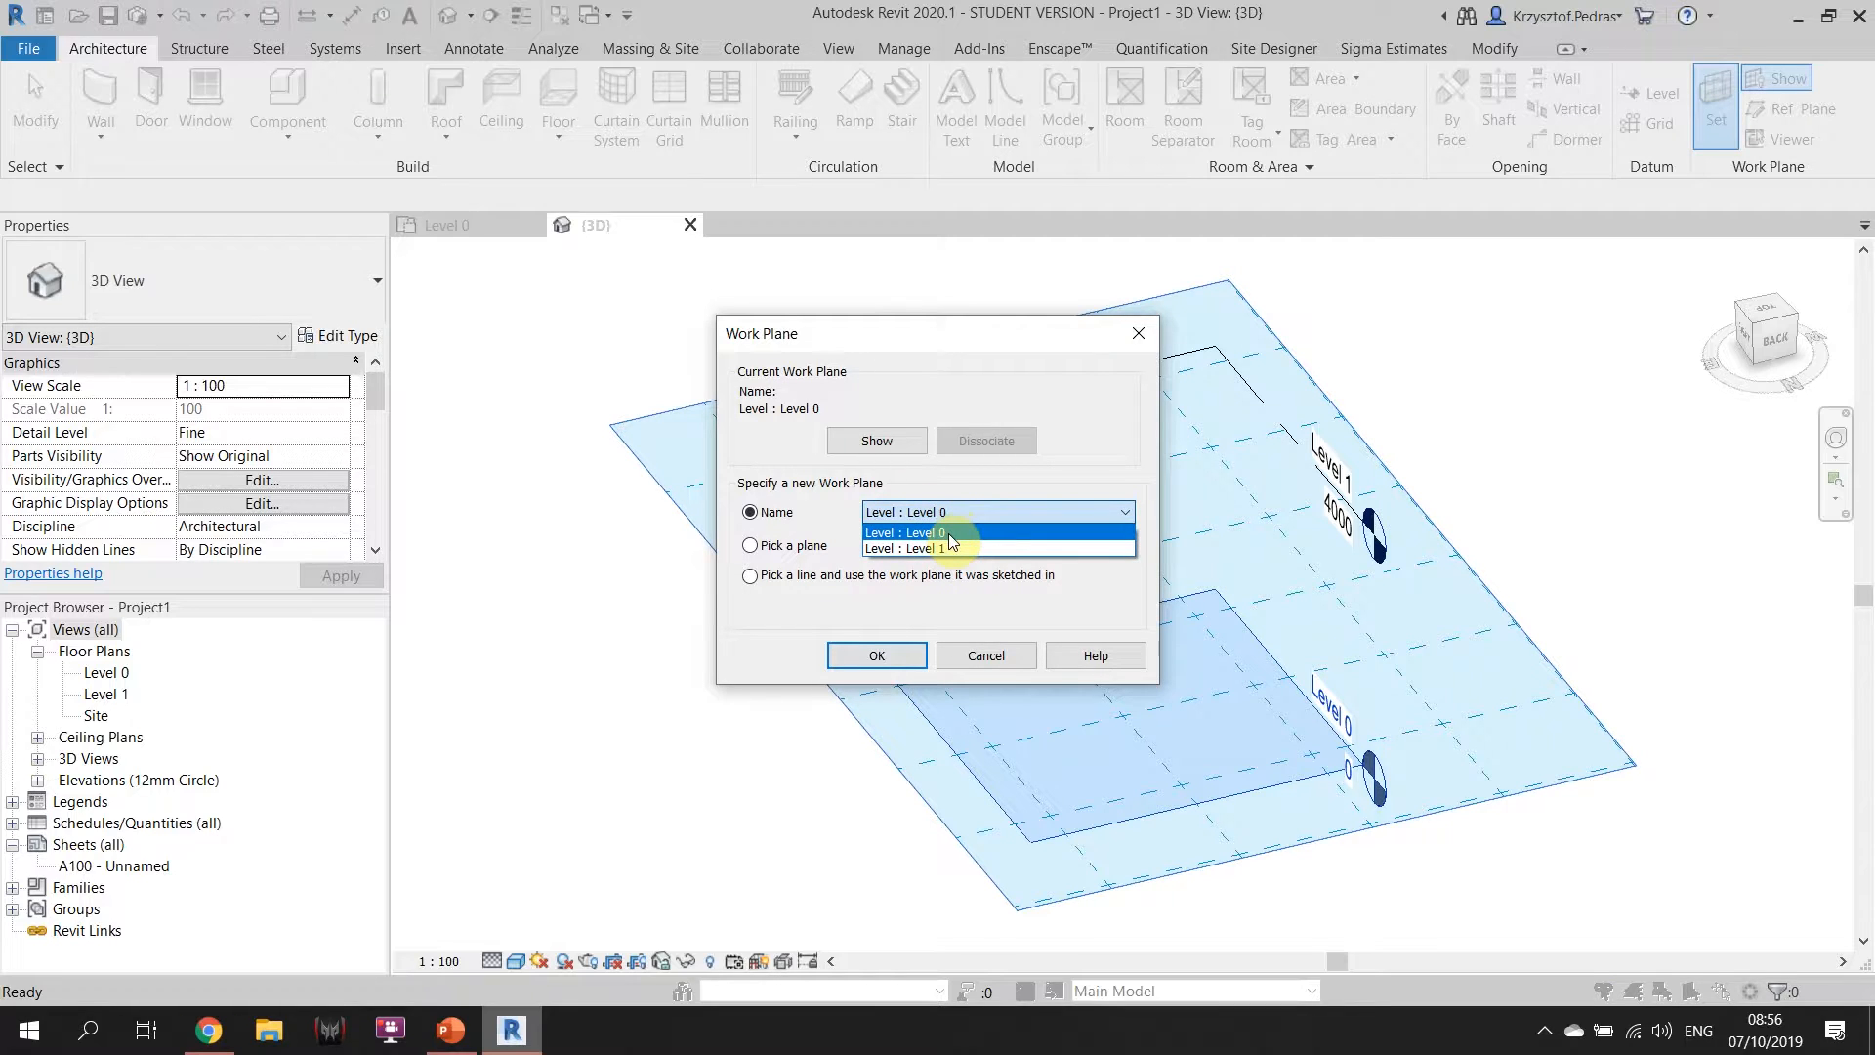
click(947, 533)
click(877, 655)
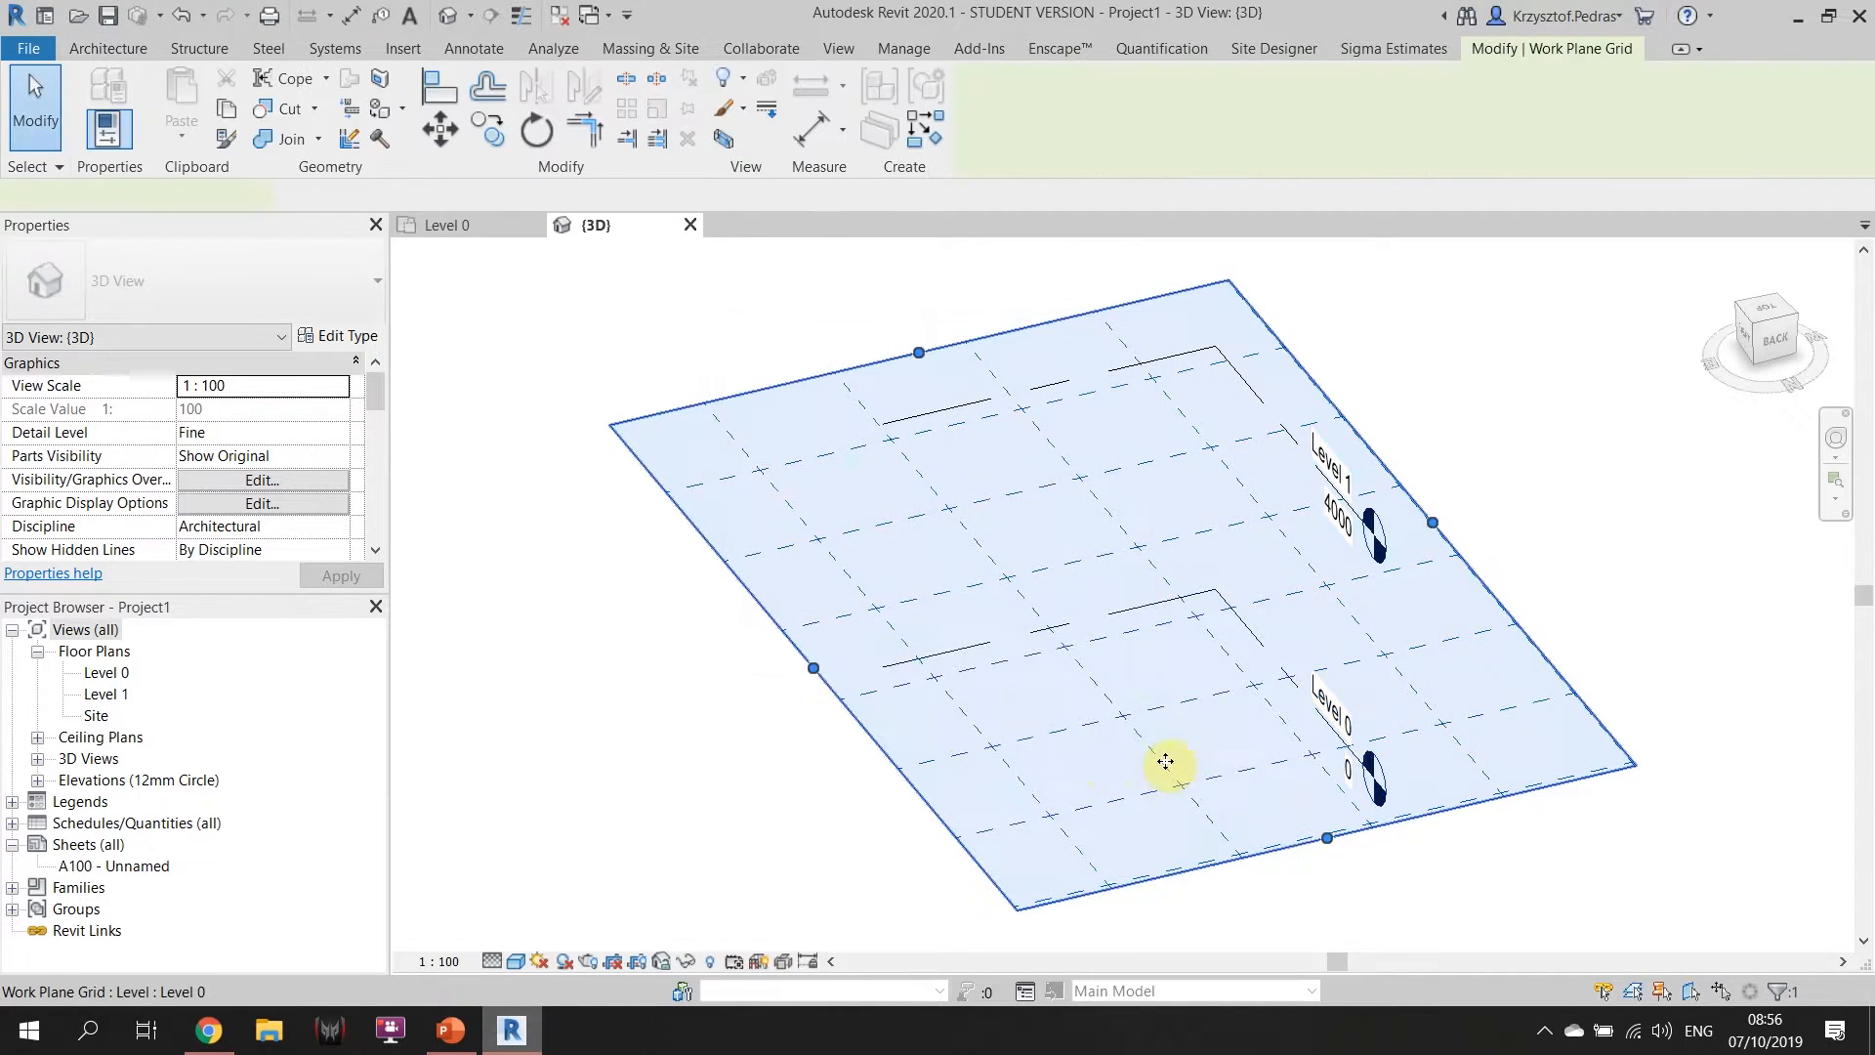
click(1130, 636)
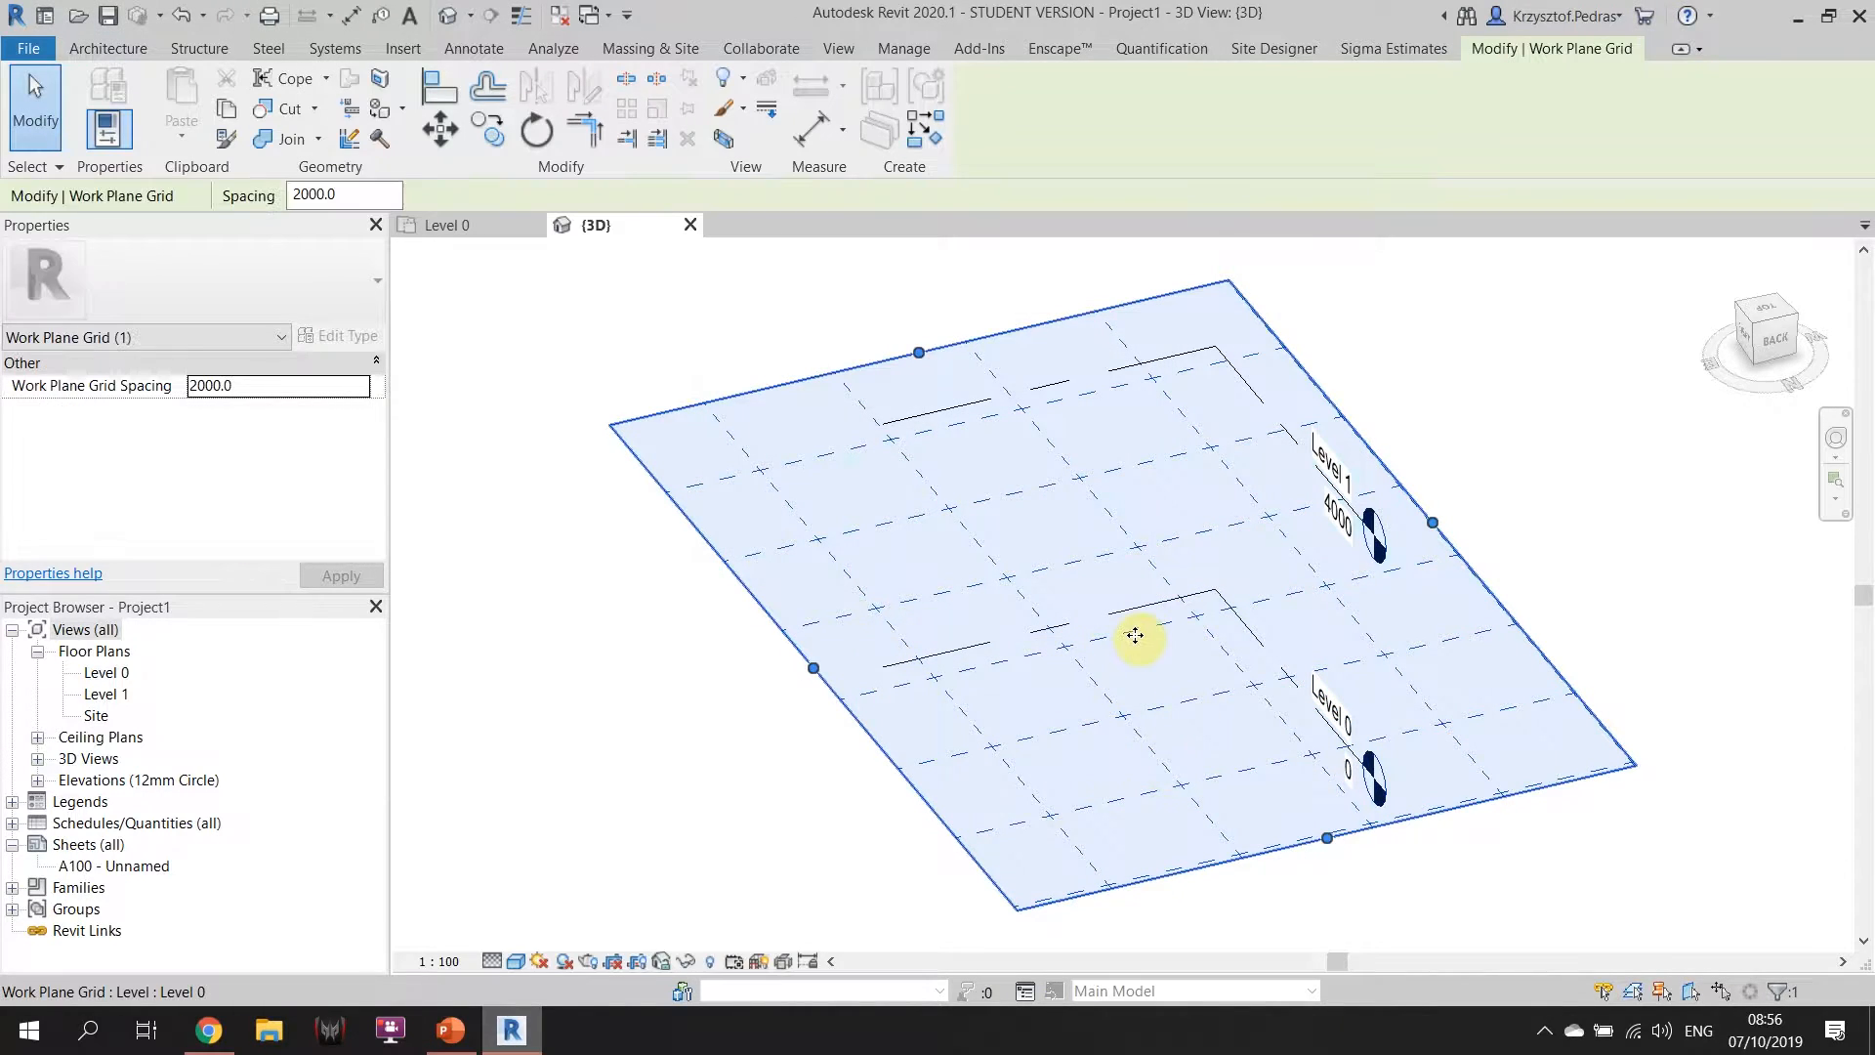
click(711, 289)
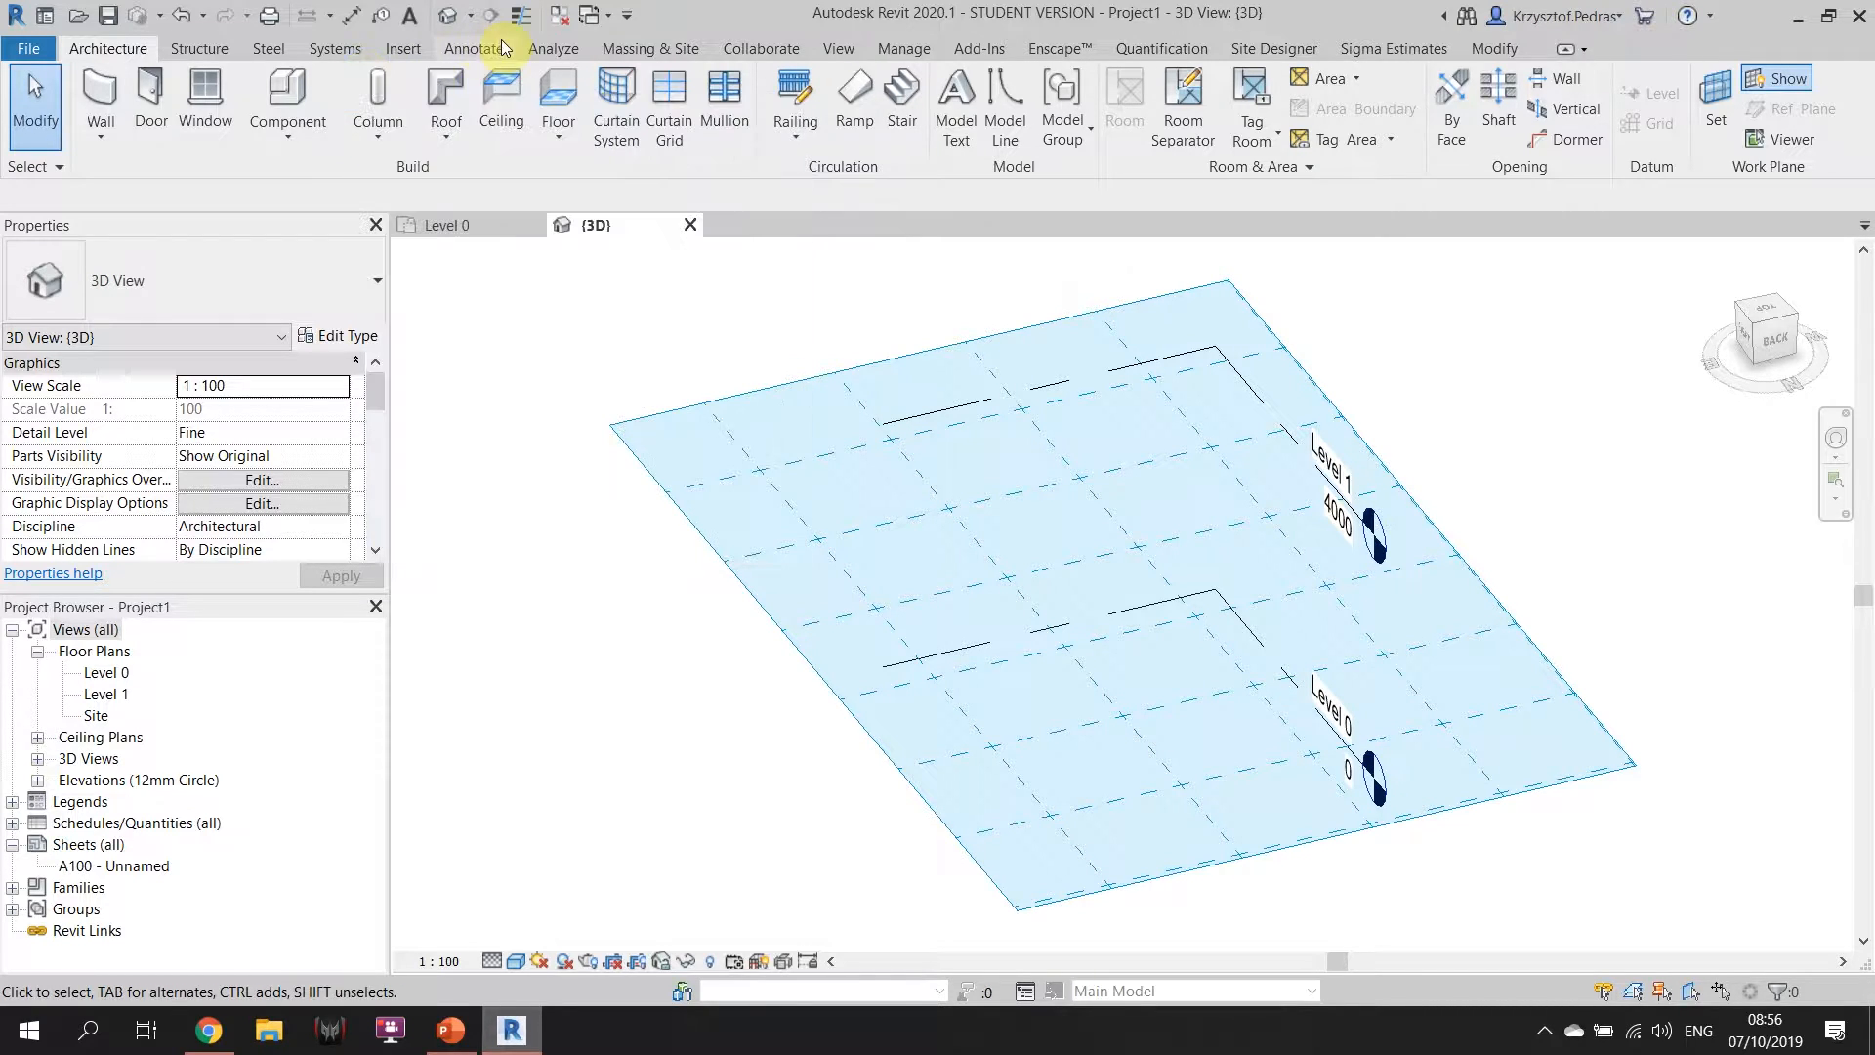
click(327, 144)
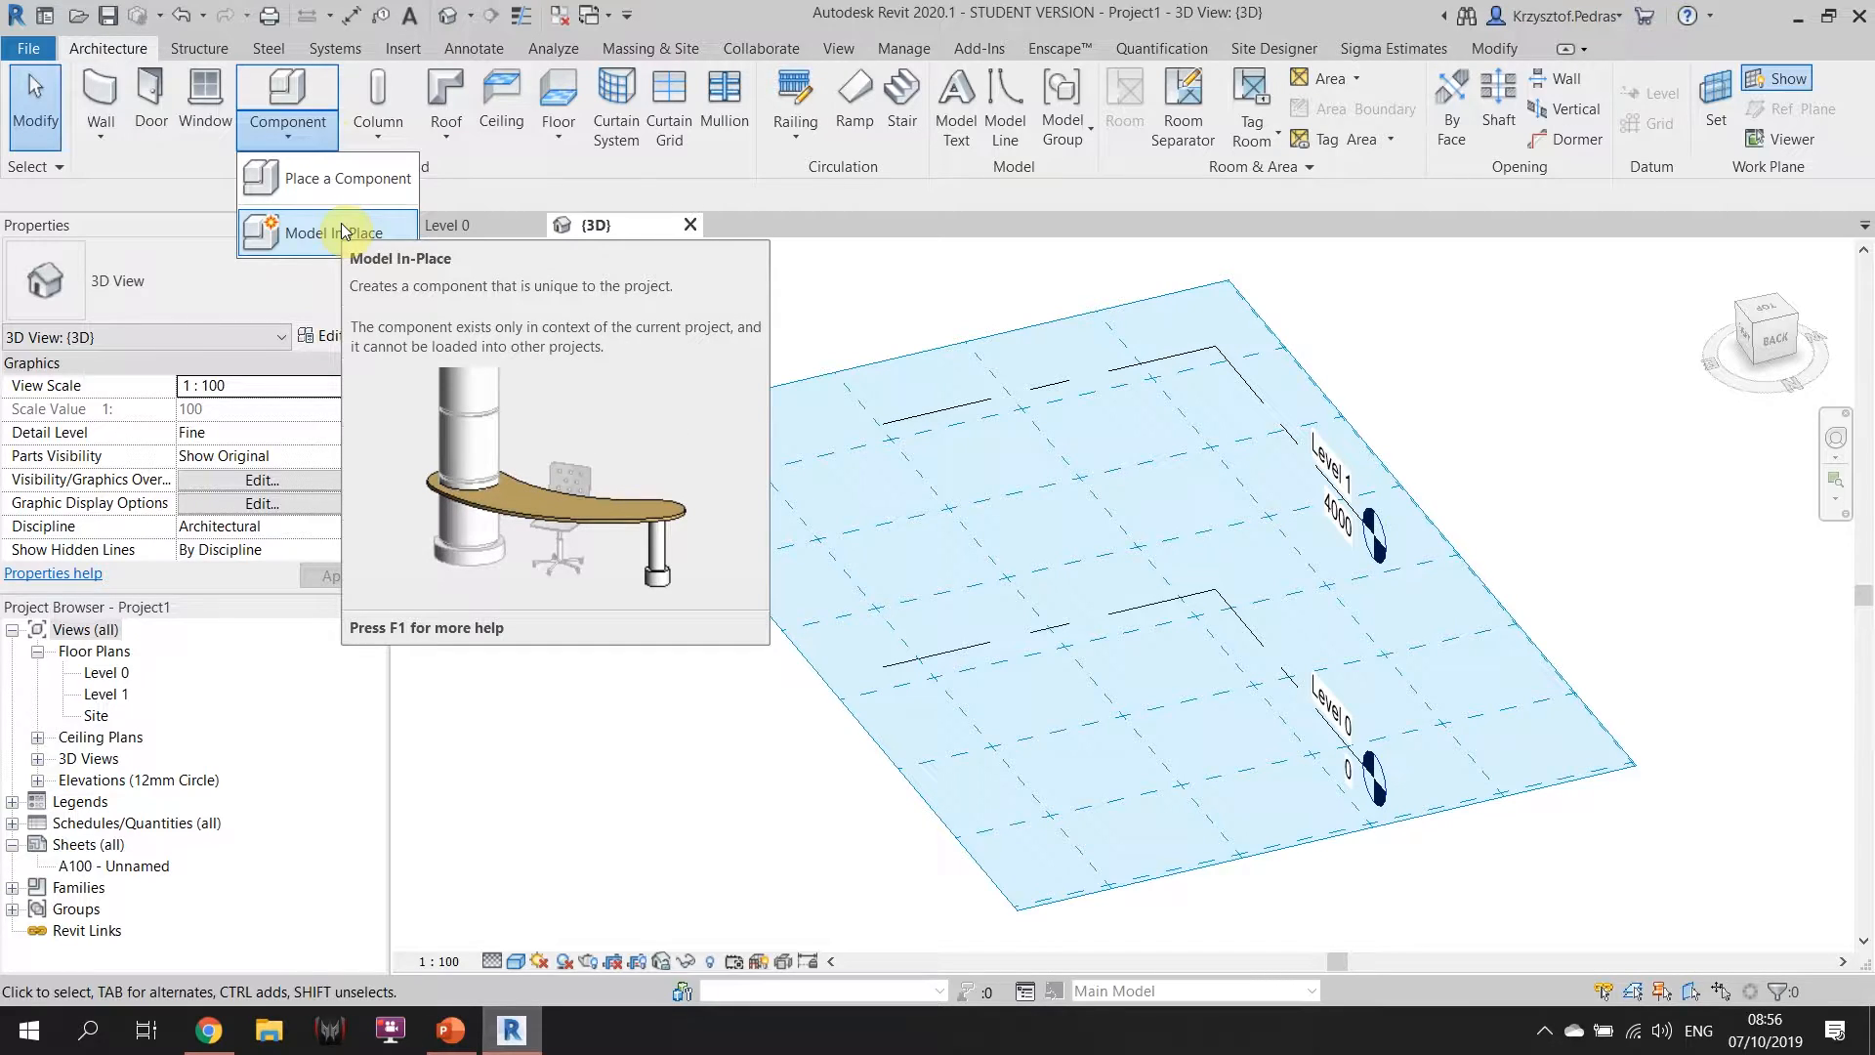
click(312, 133)
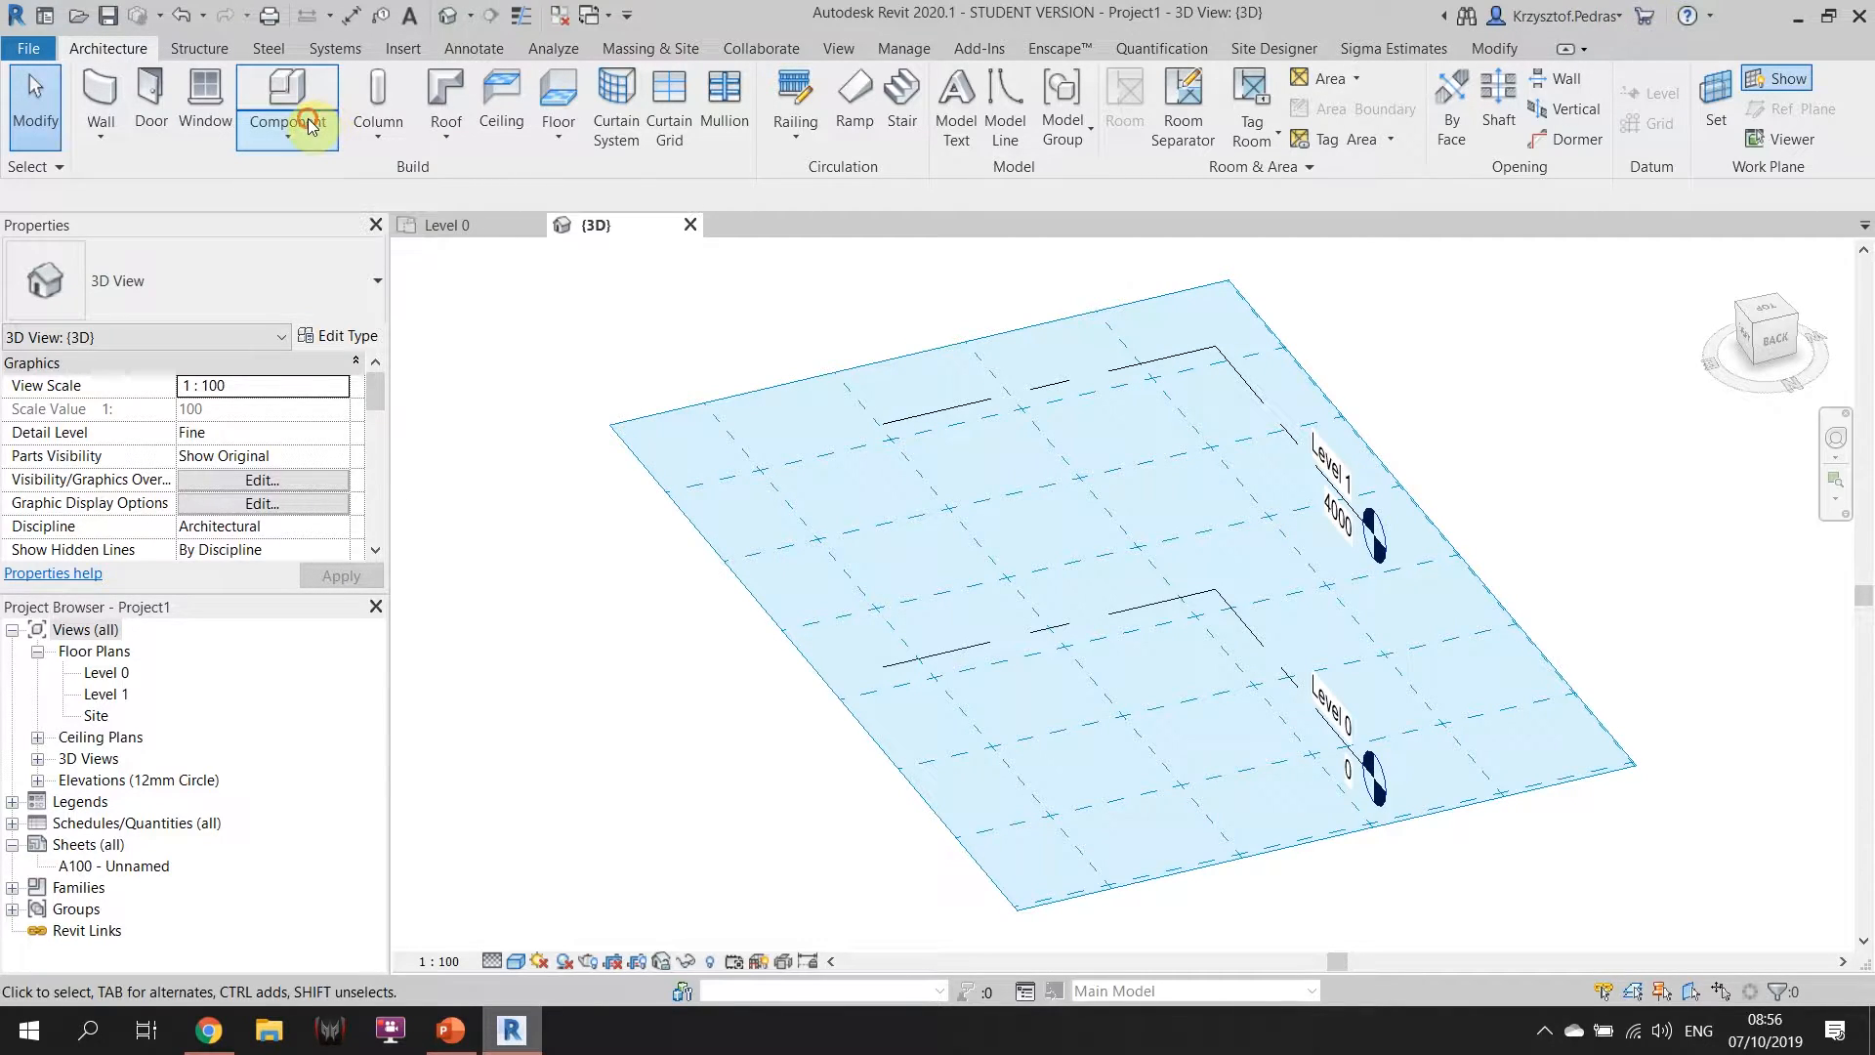
click(314, 134)
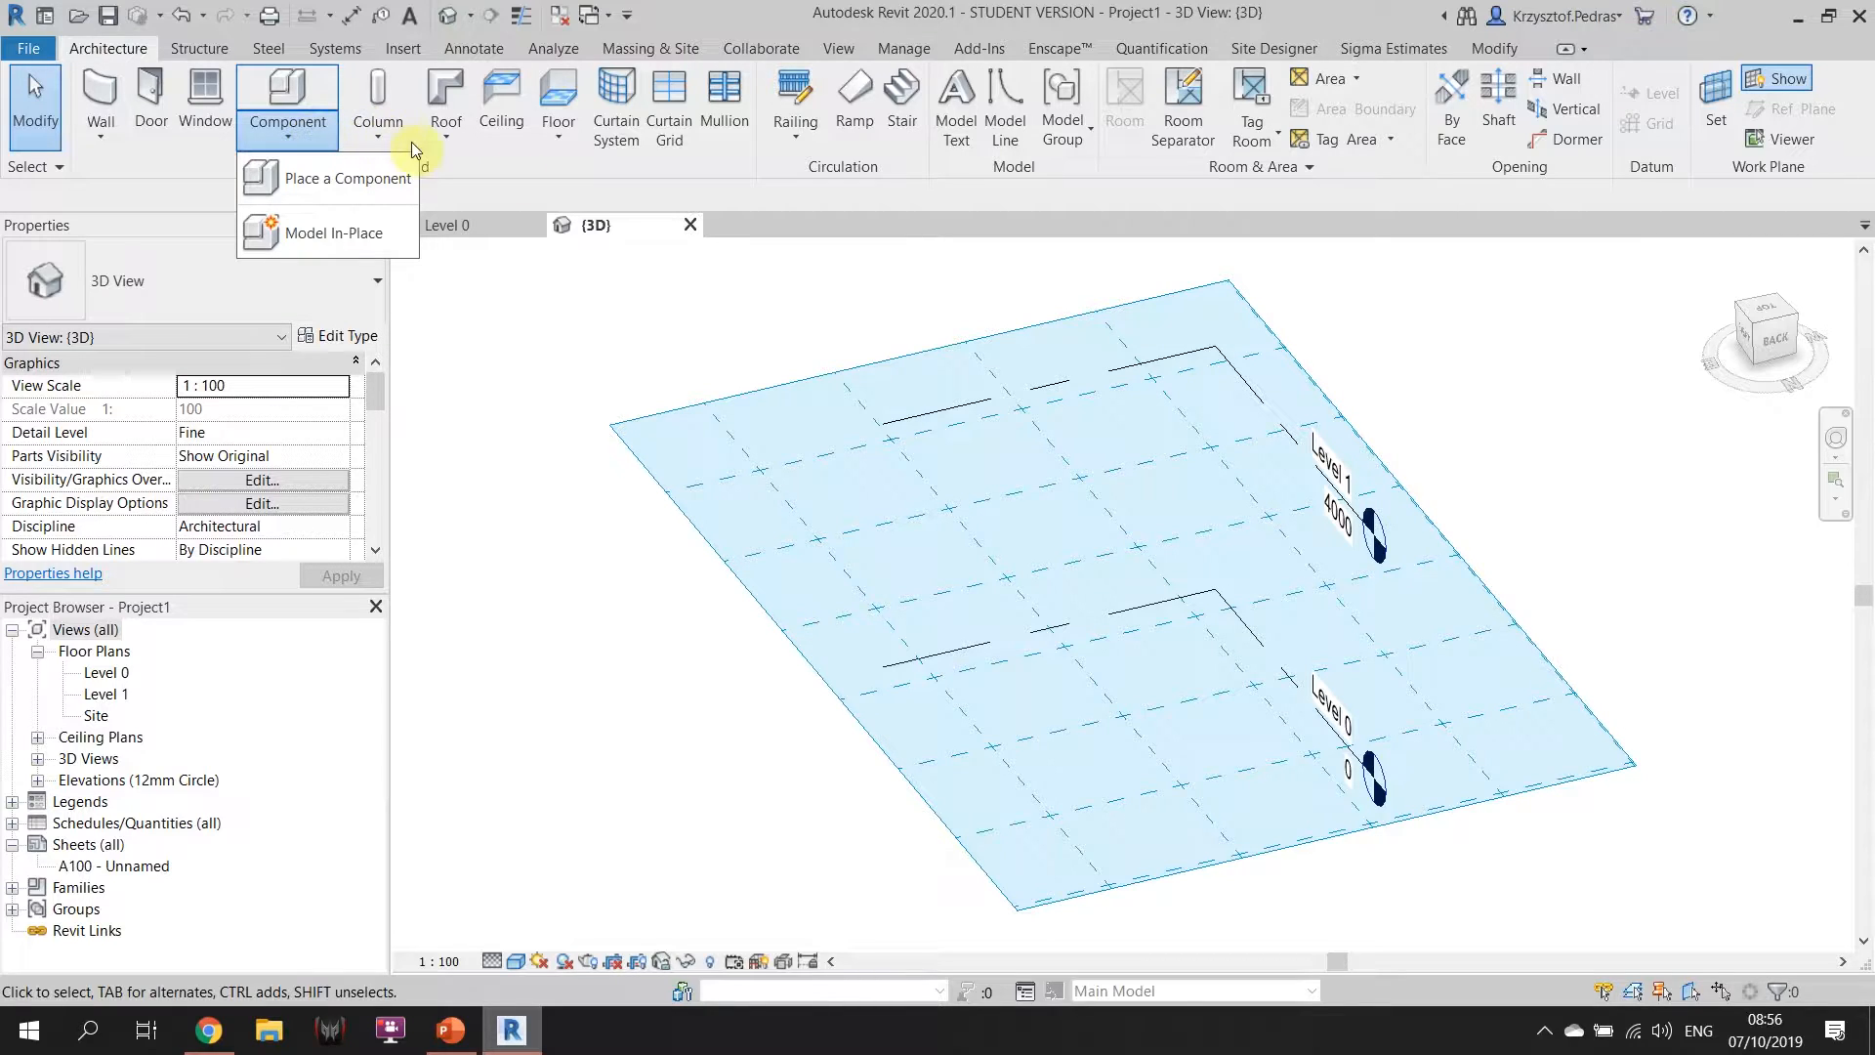
click(748, 322)
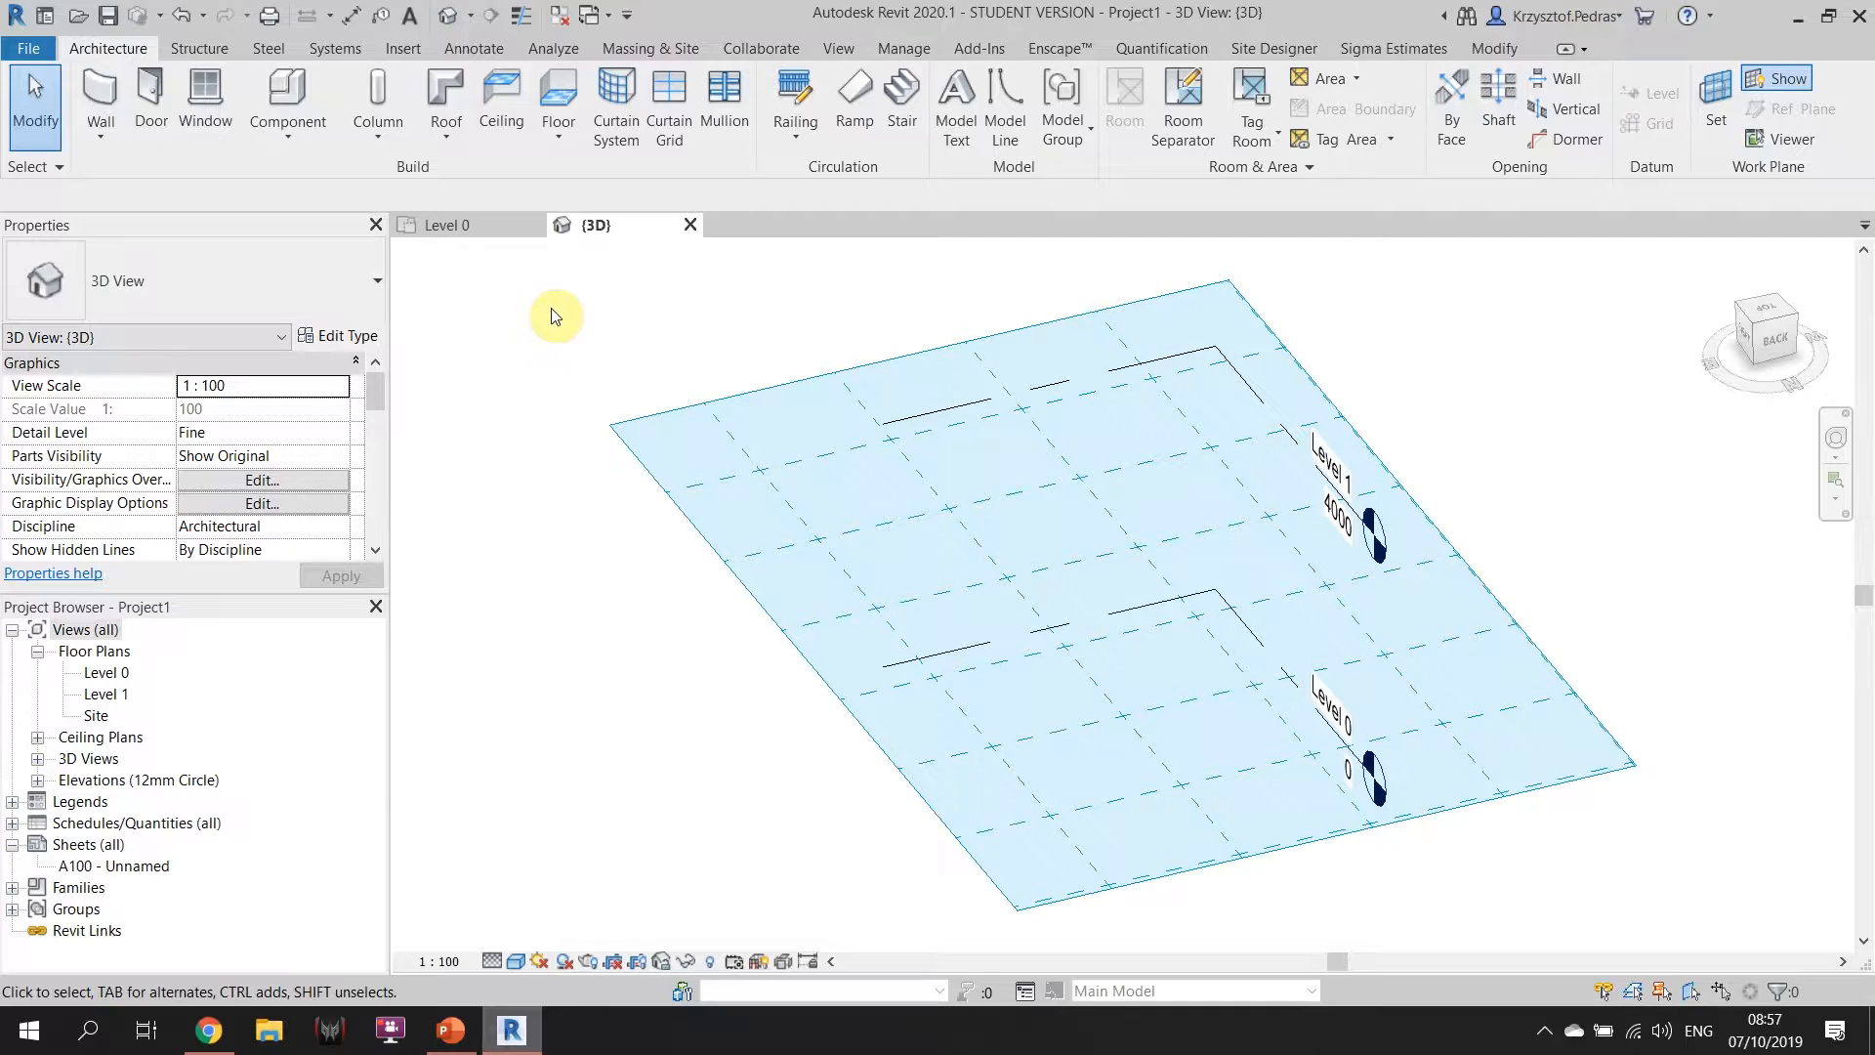
Create a model in-place component with the family category Walls.
click(296, 126)
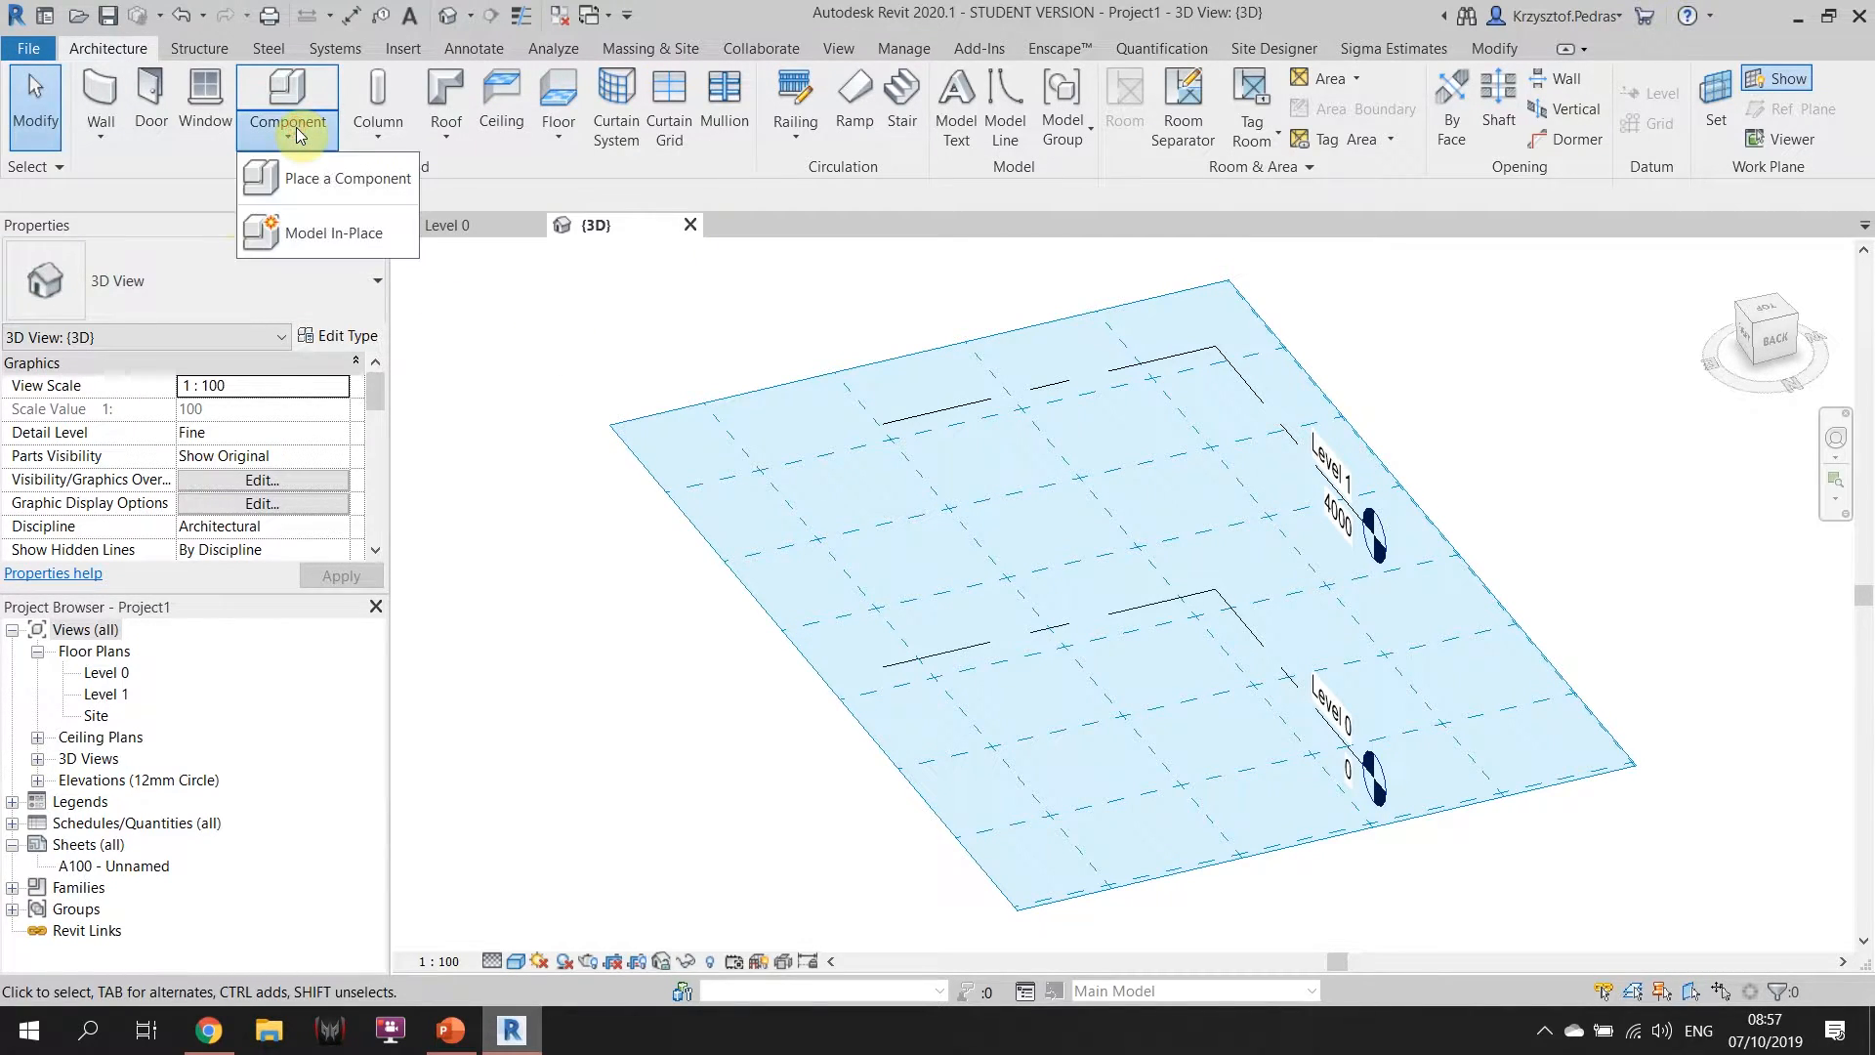
click(340, 235)
drag(864, 210, 875, 220)
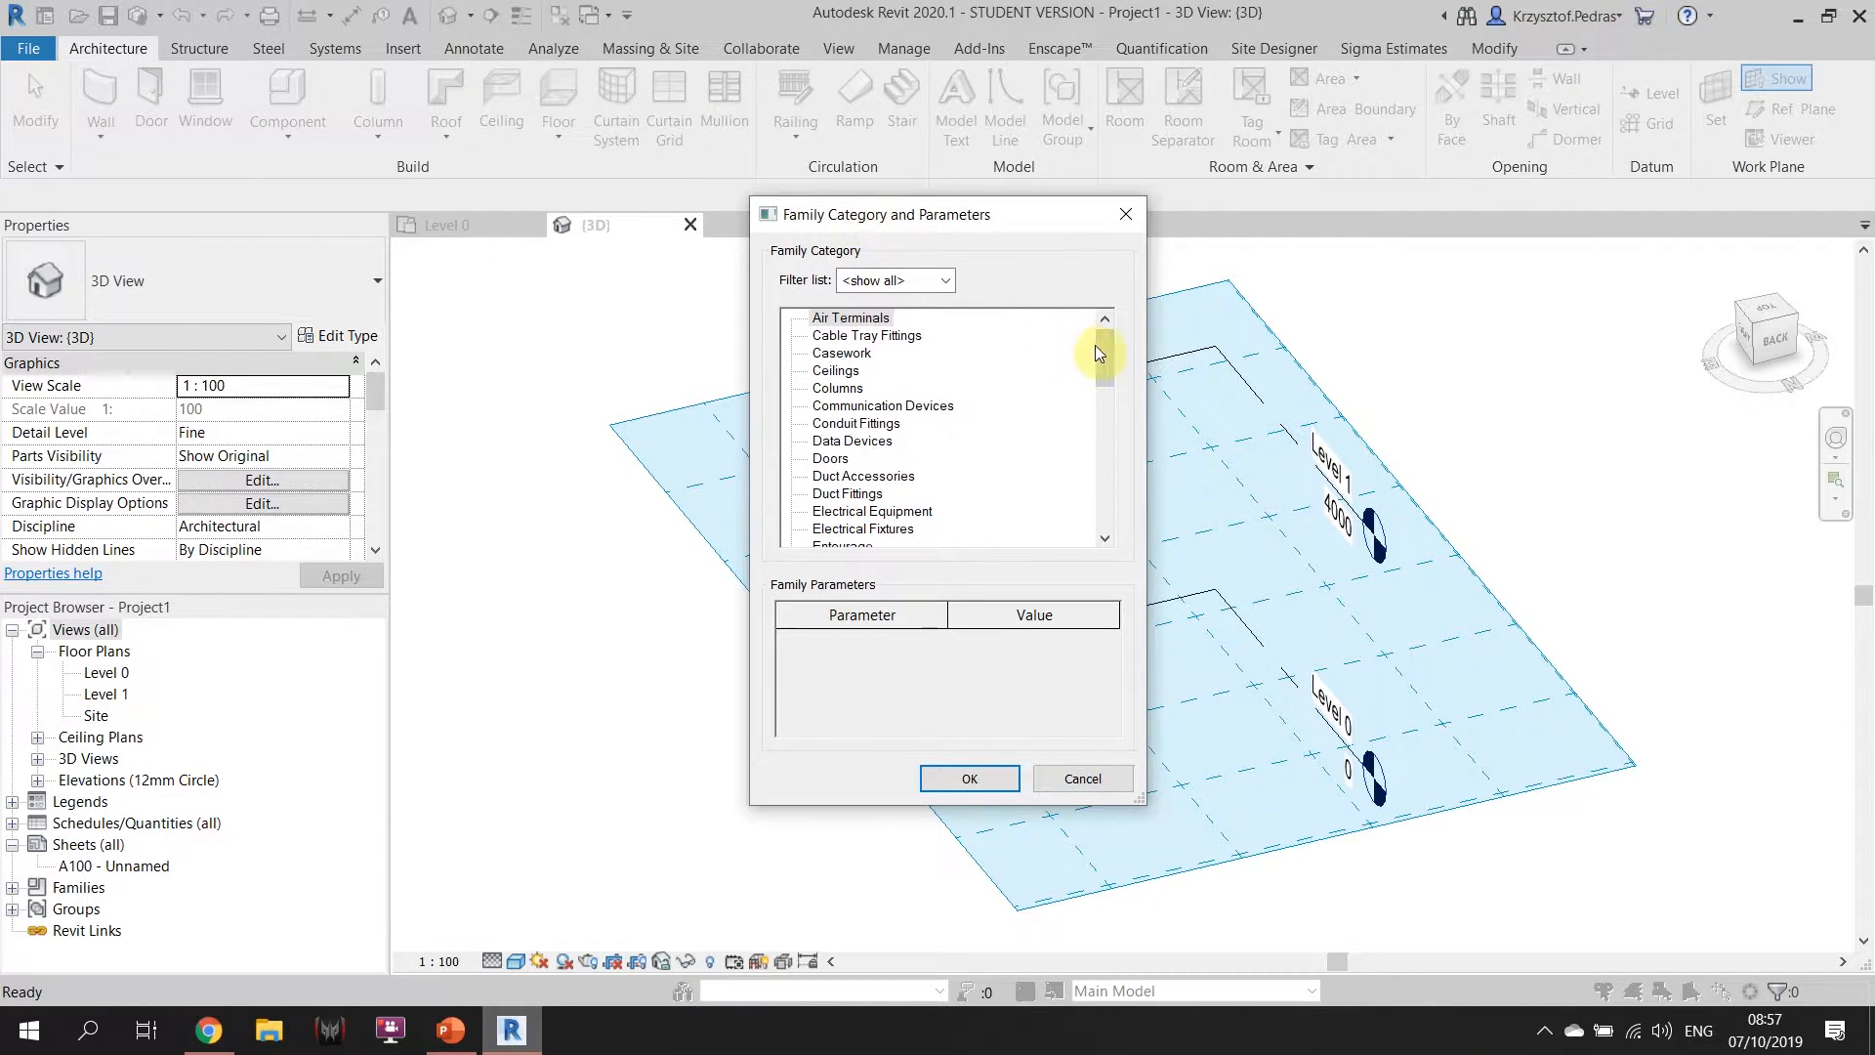
click(838, 388)
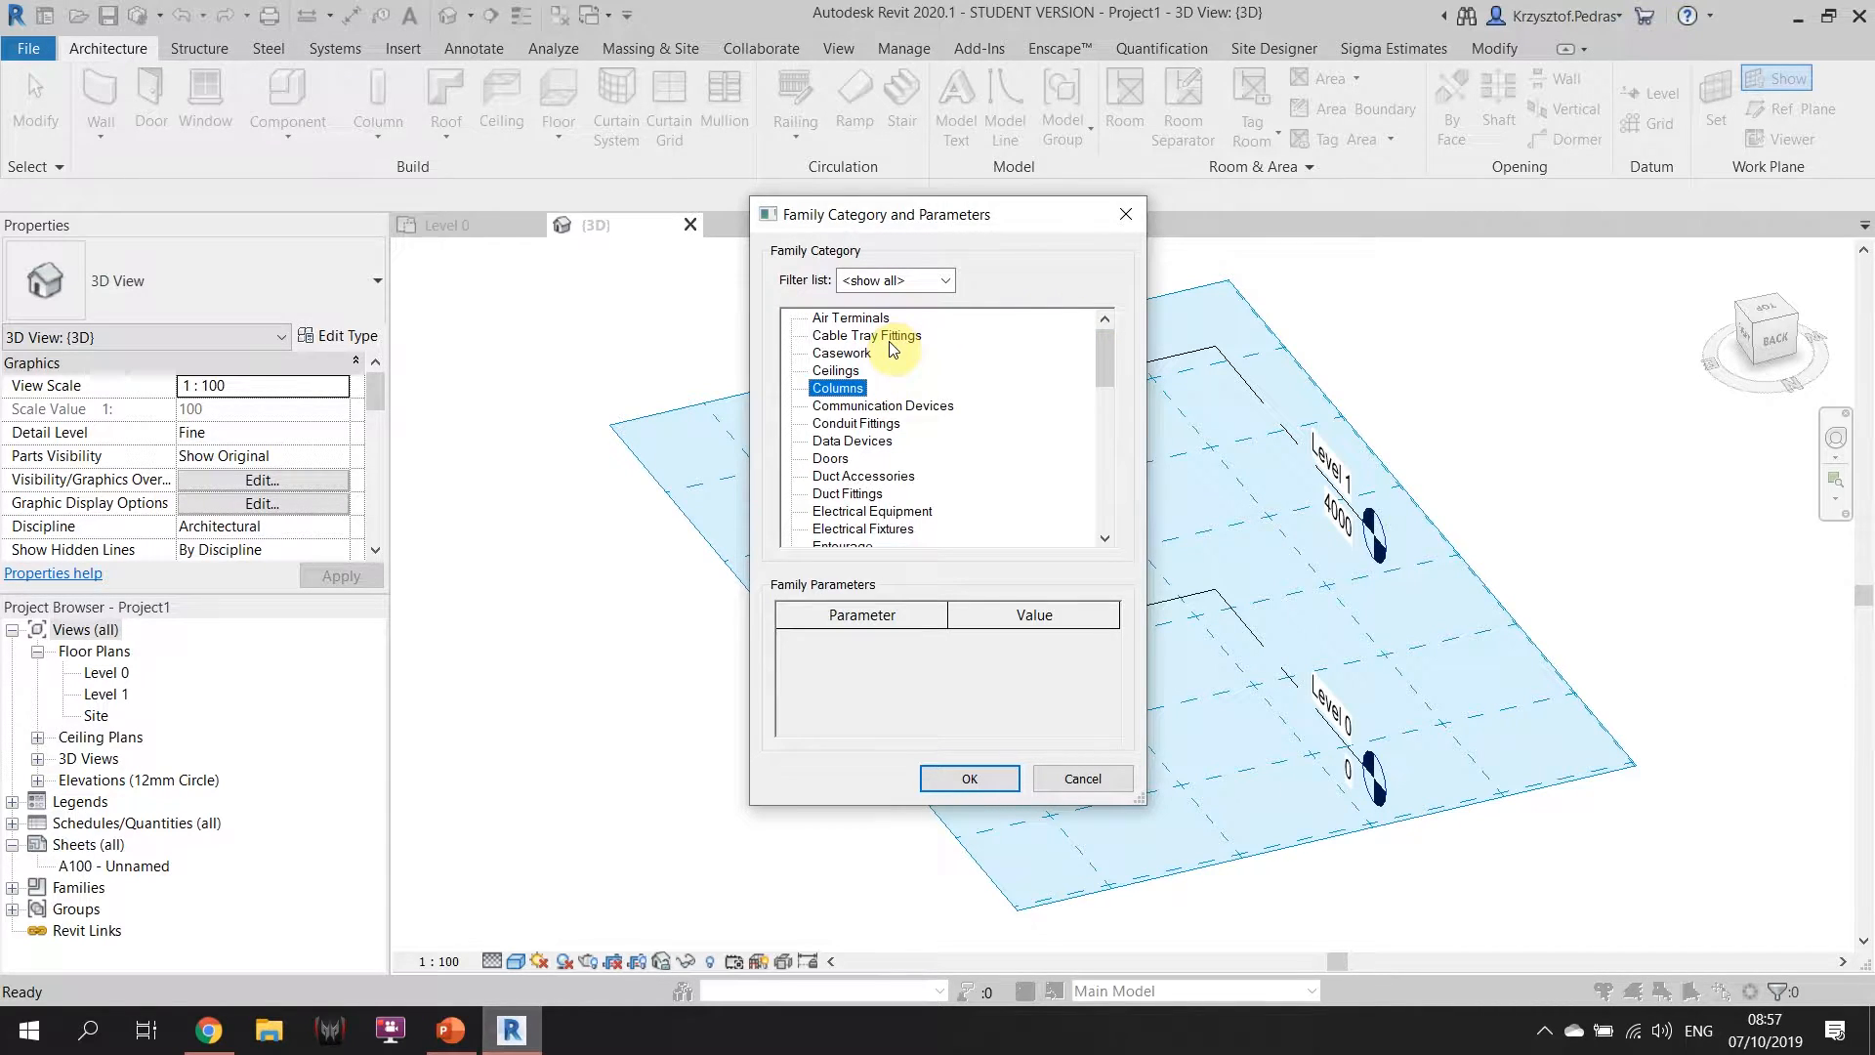
scroll(889, 357, down, 2)
scroll(891, 430, up, 2)
scroll(884, 444, down, 2)
scroll(872, 451, down, 2)
scroll(874, 454, up, 3)
scroll(977, 429, down, 2)
drag(1106, 402, 1104, 533)
click(843, 515)
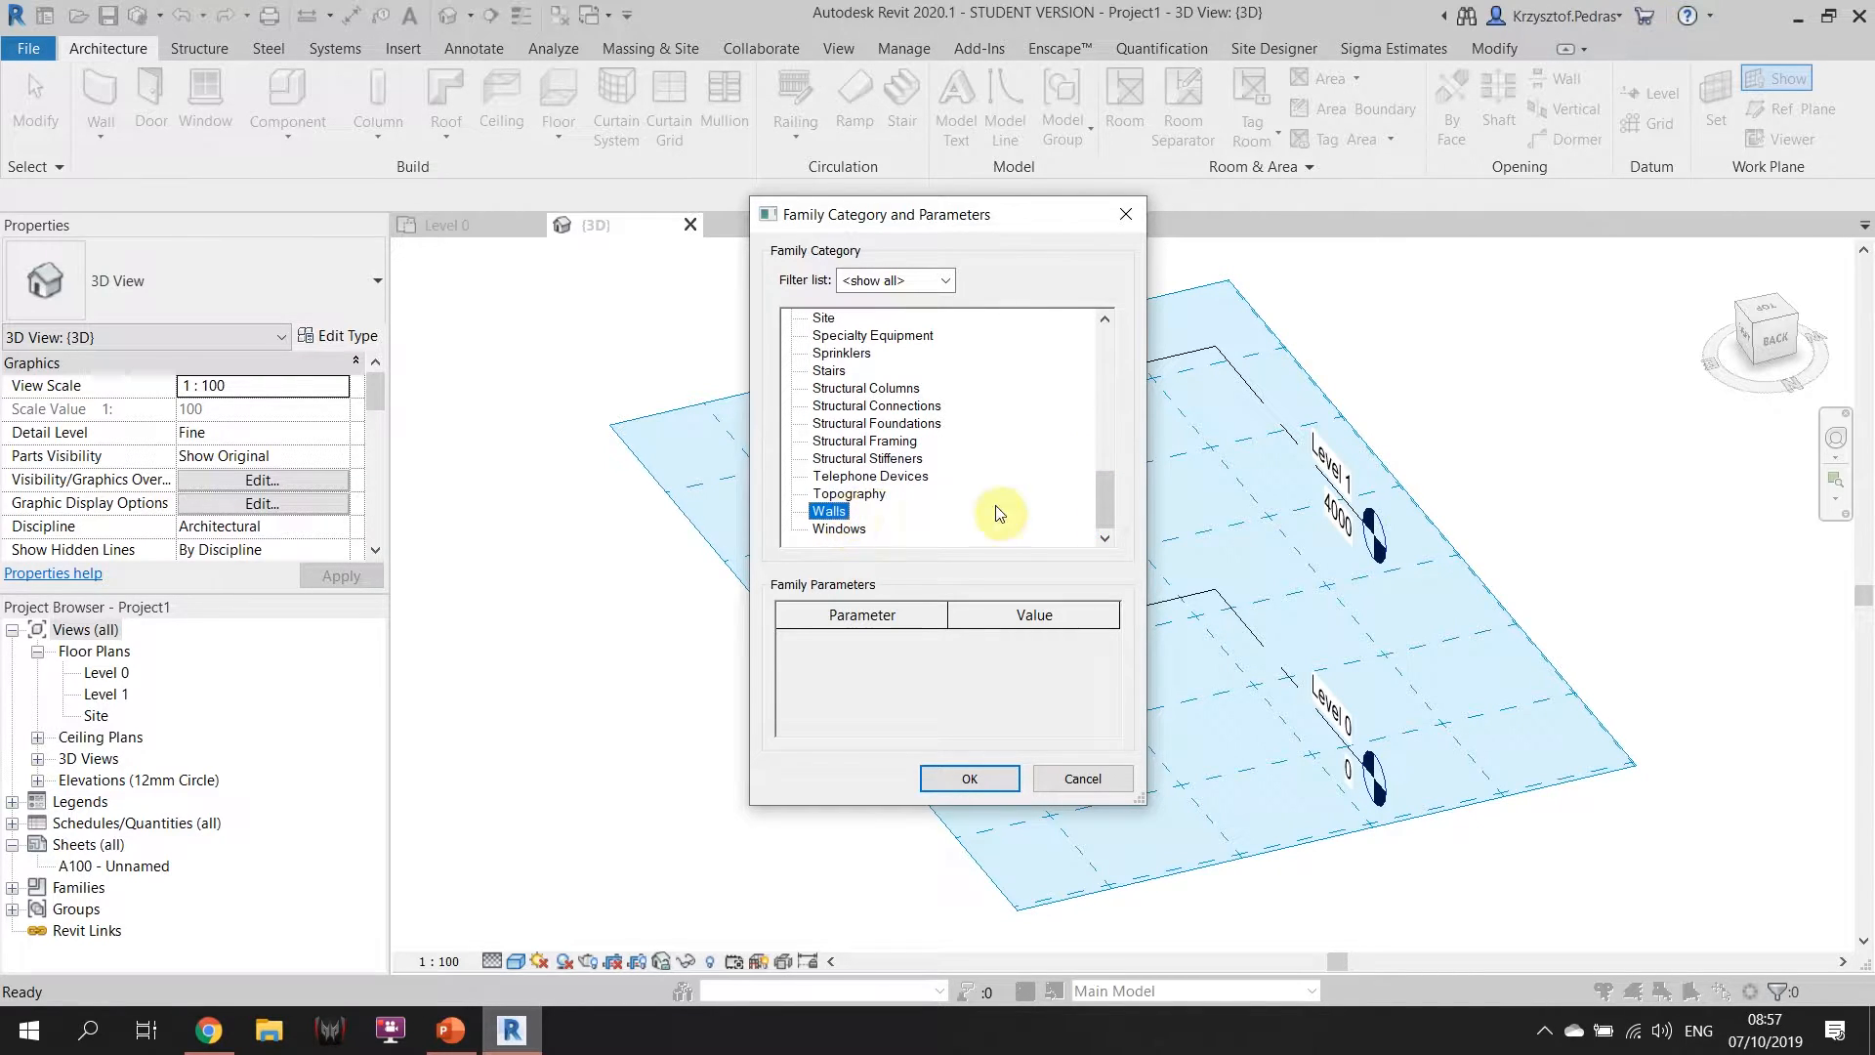
click(991, 774)
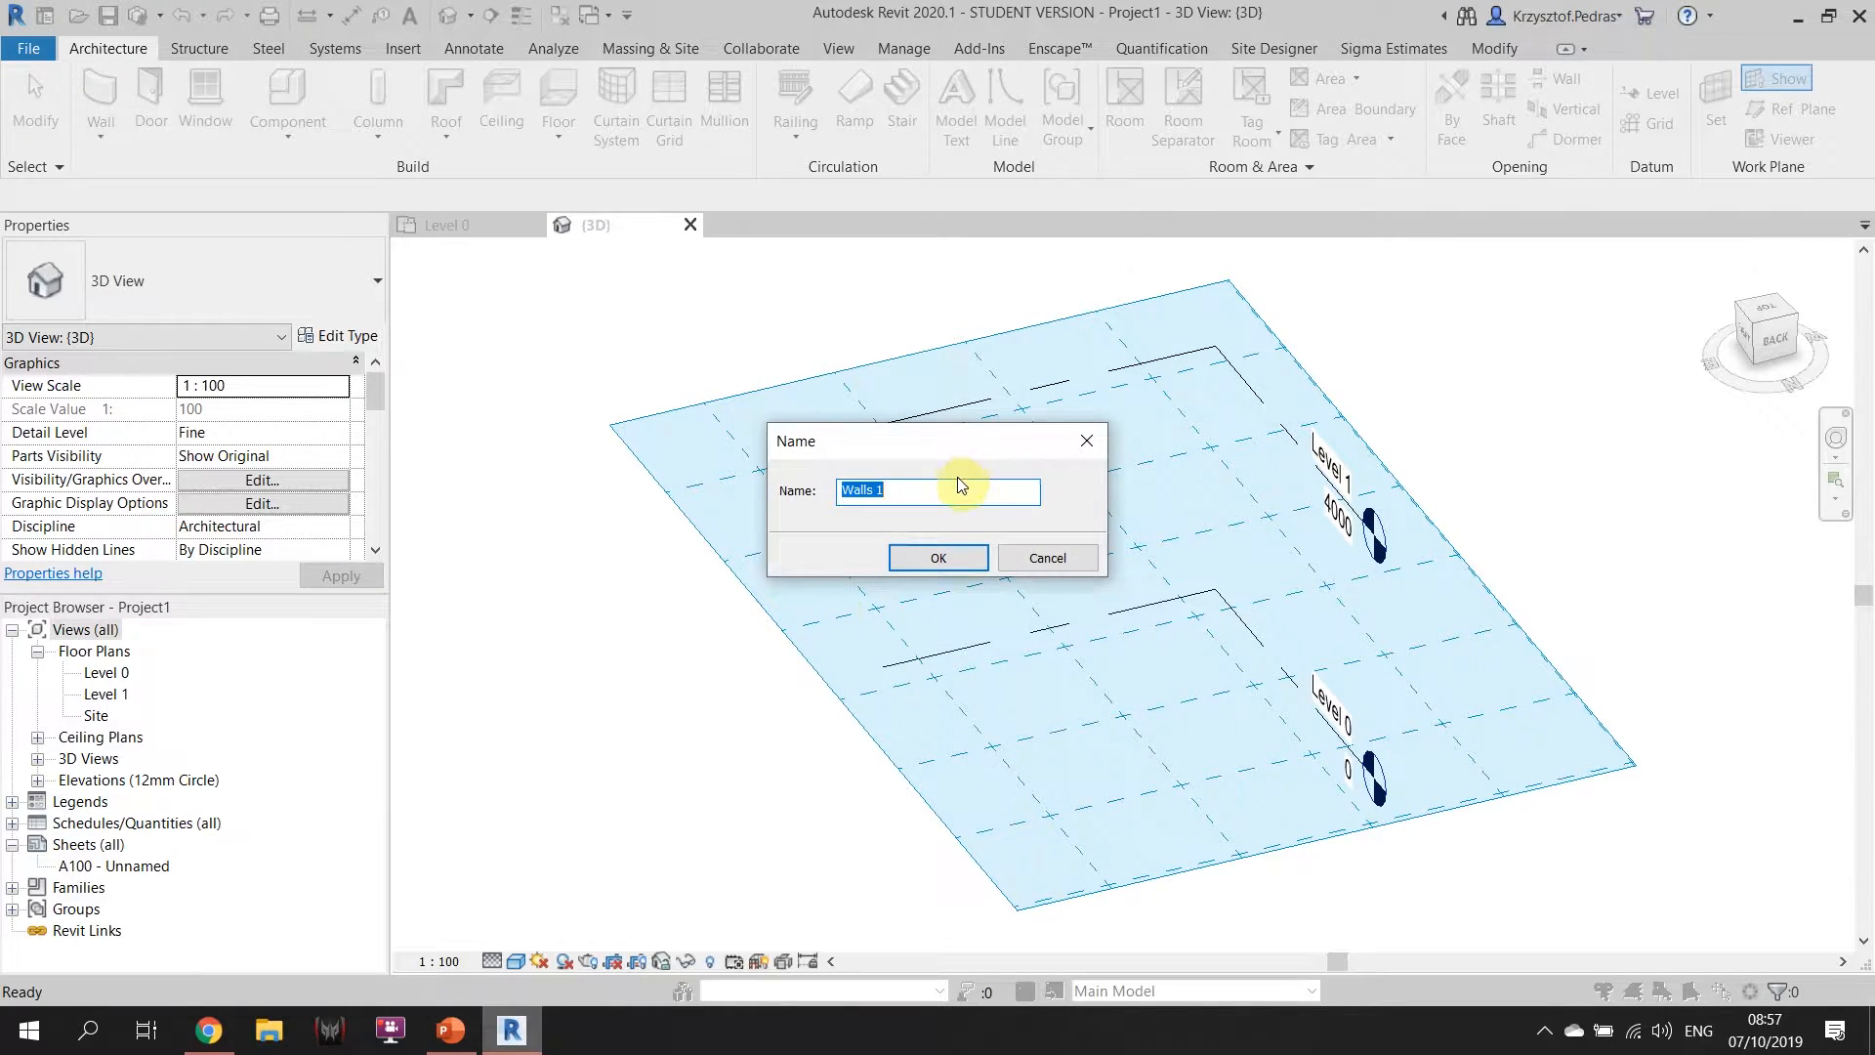
Name the new in-place wall family Brick and accept it.
click(908, 485)
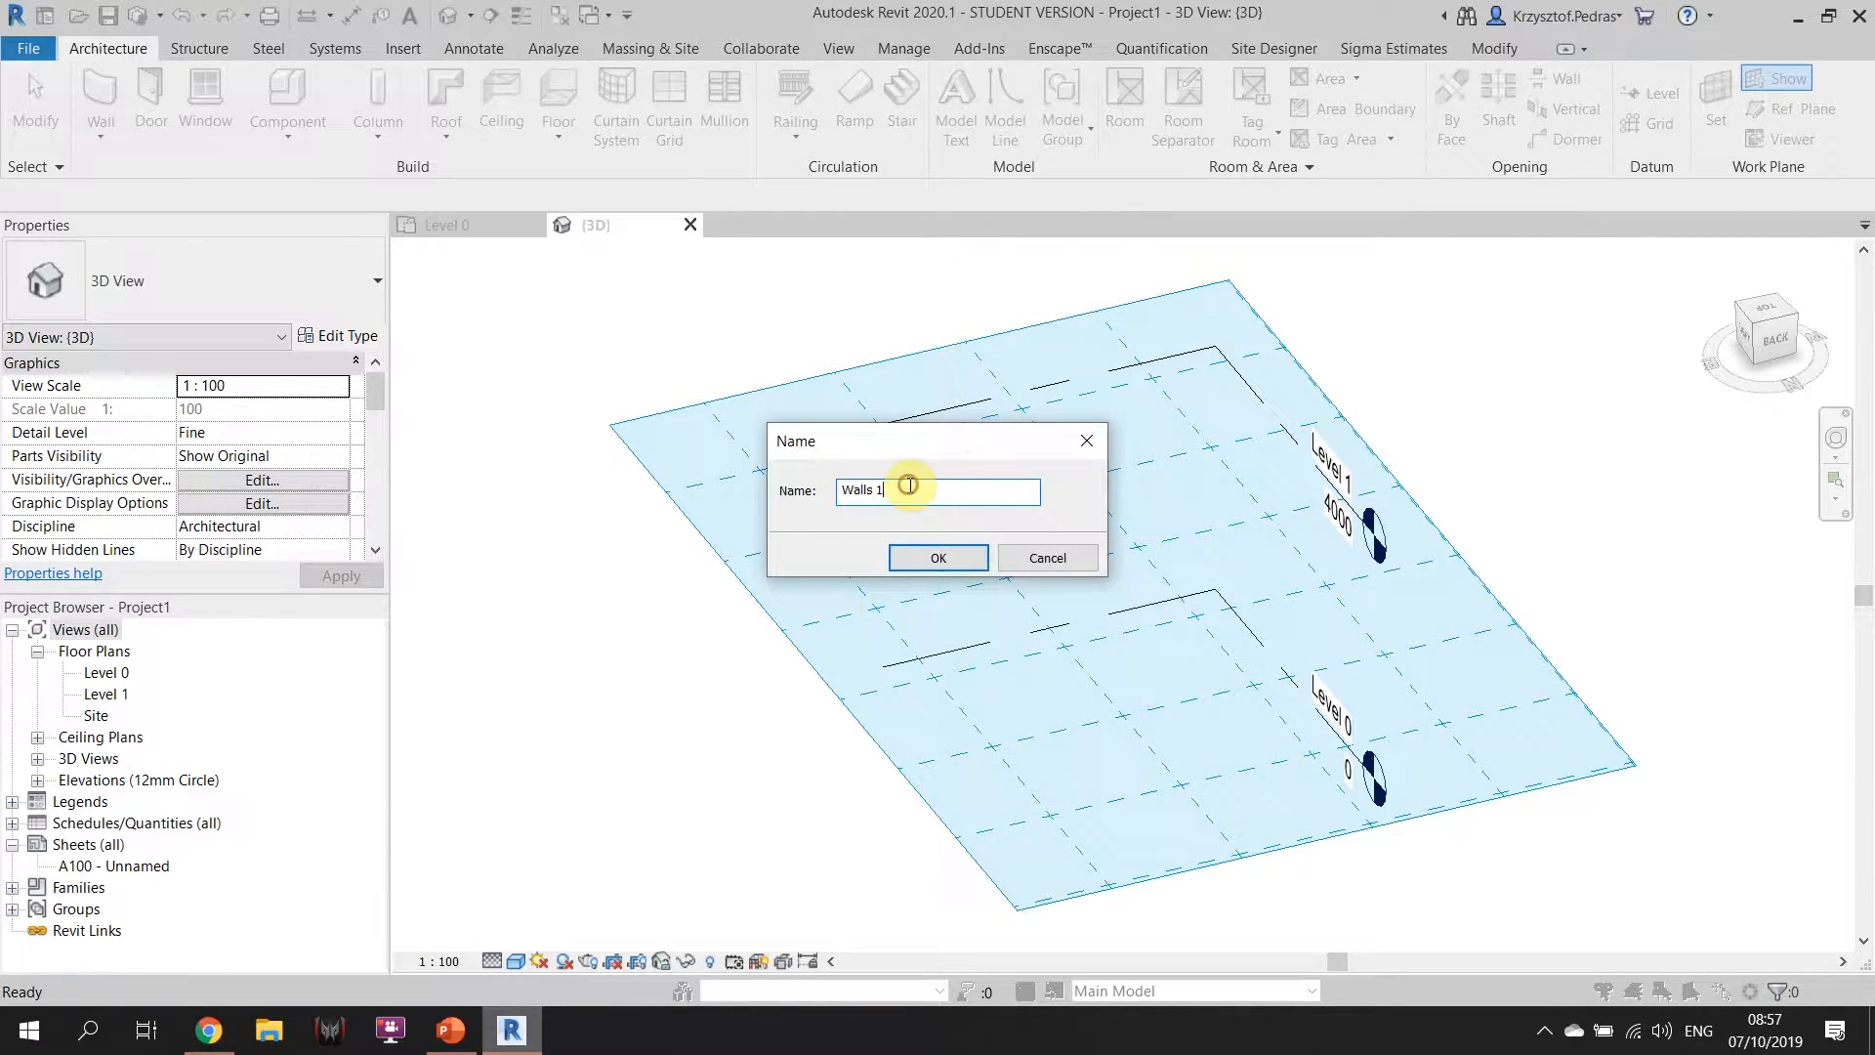
drag(908, 485, 694, 488)
text(Brick)
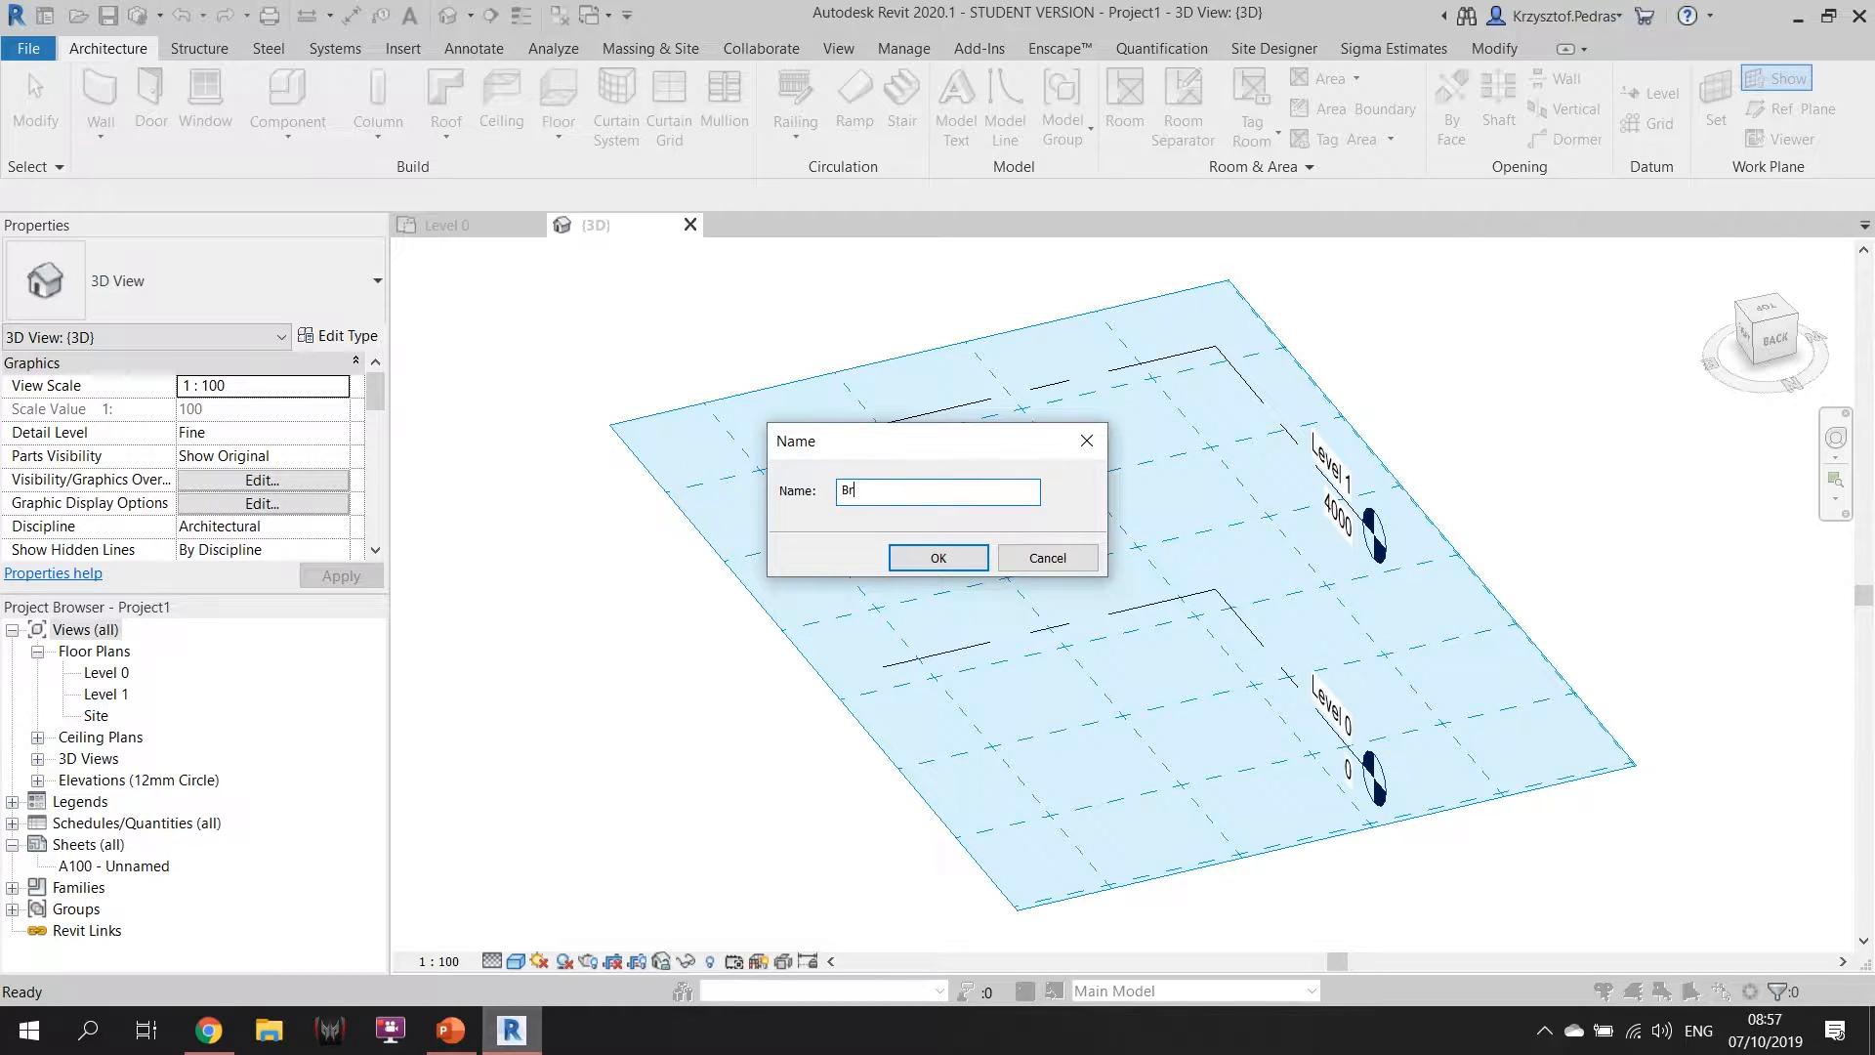
click(940, 558)
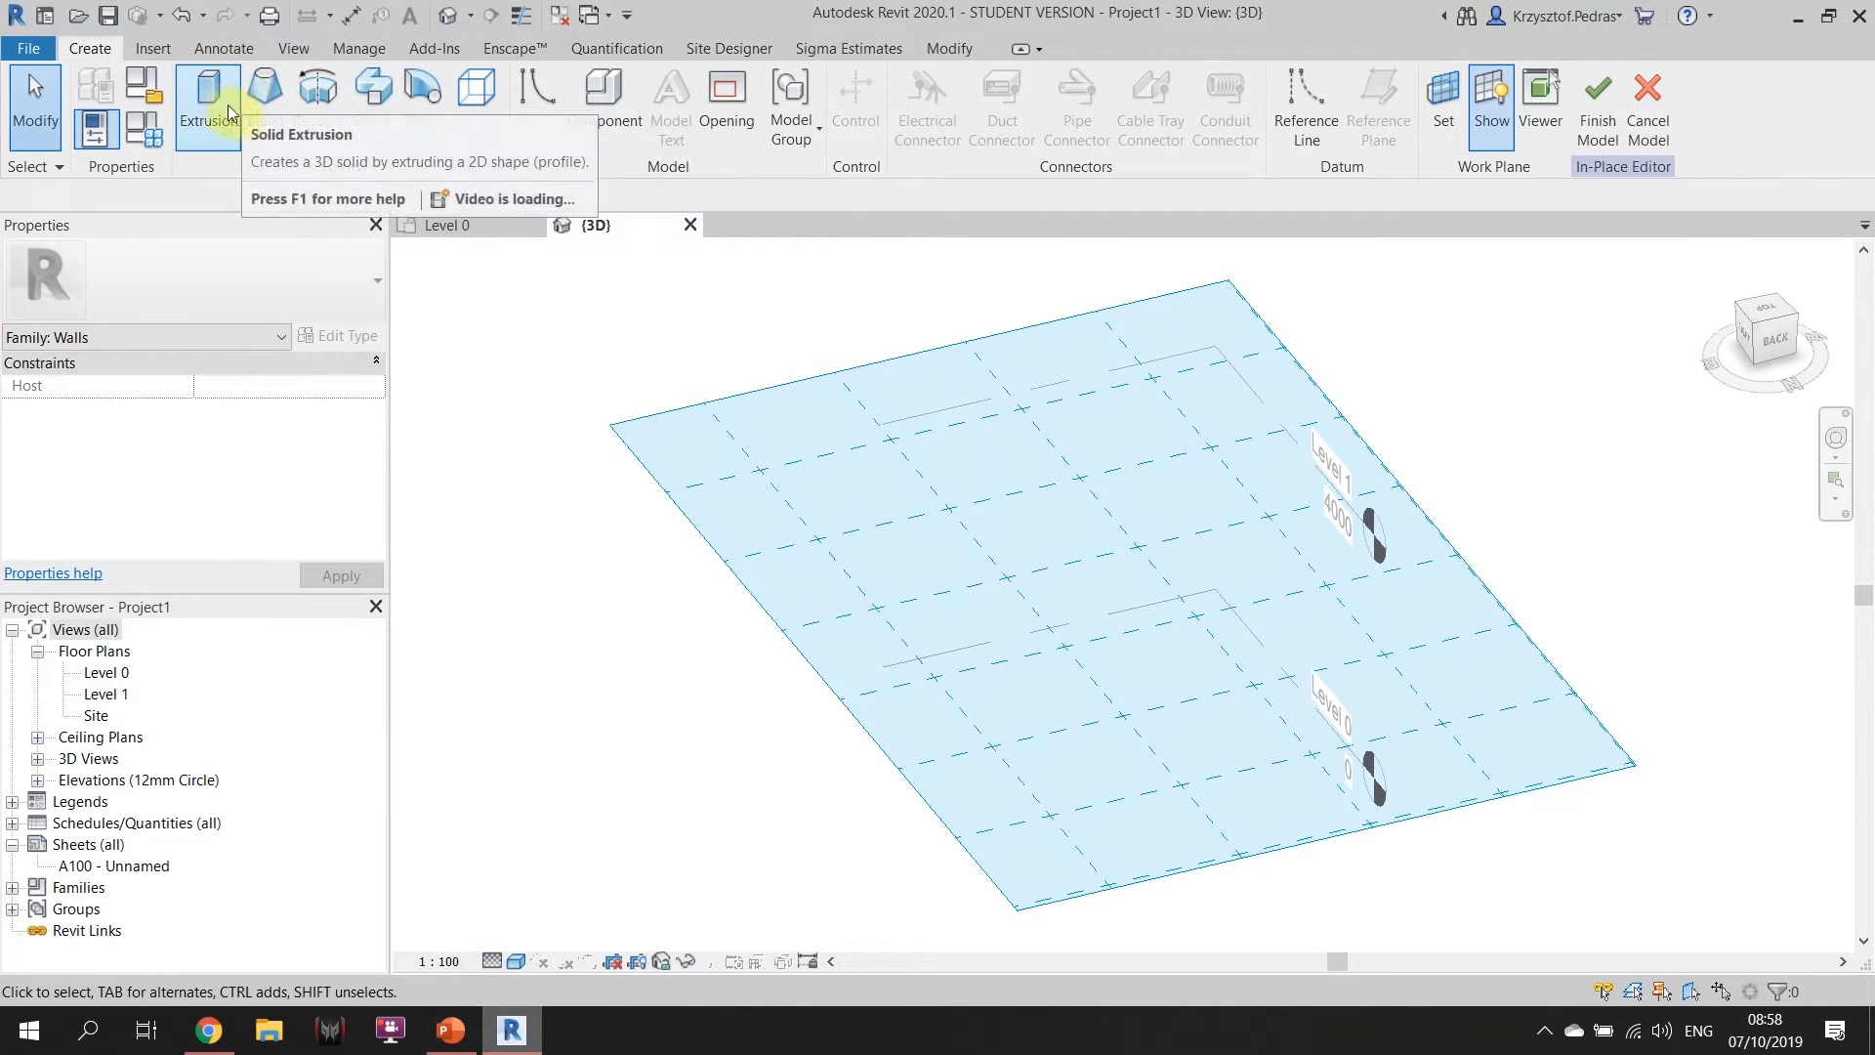
click(486, 139)
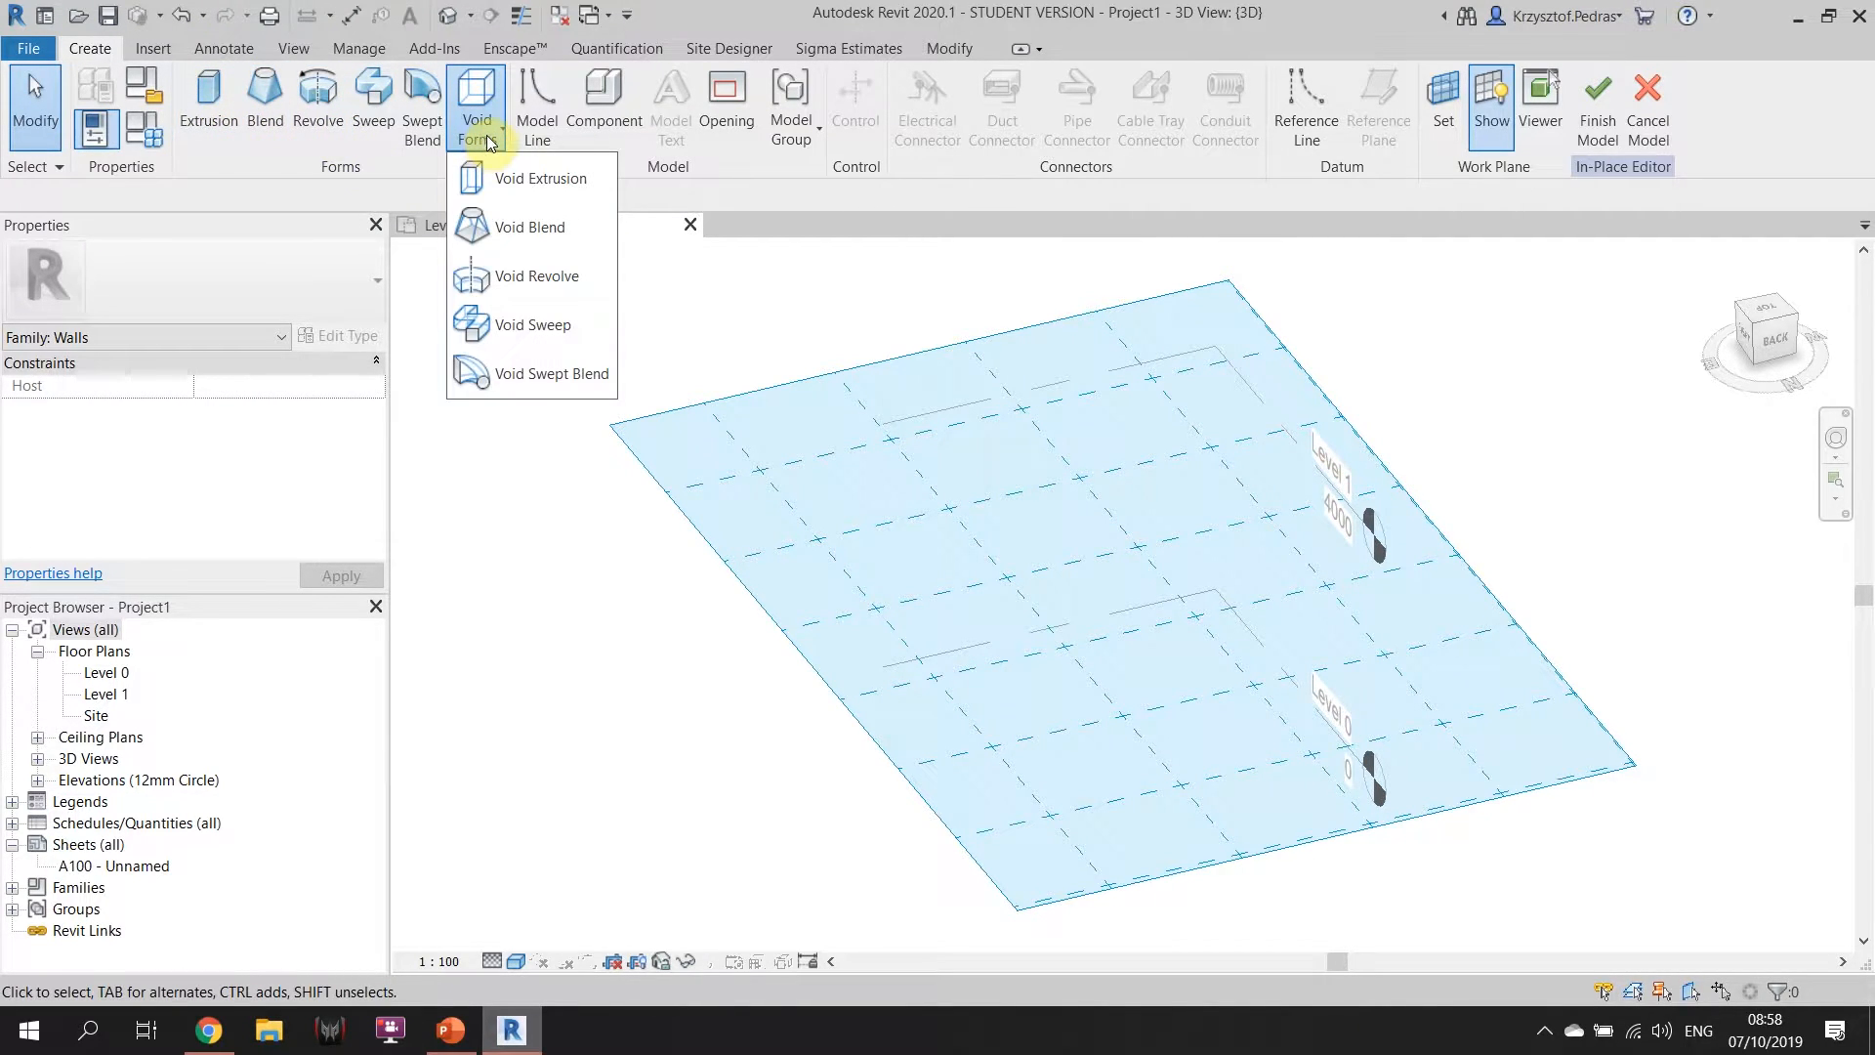
click(489, 141)
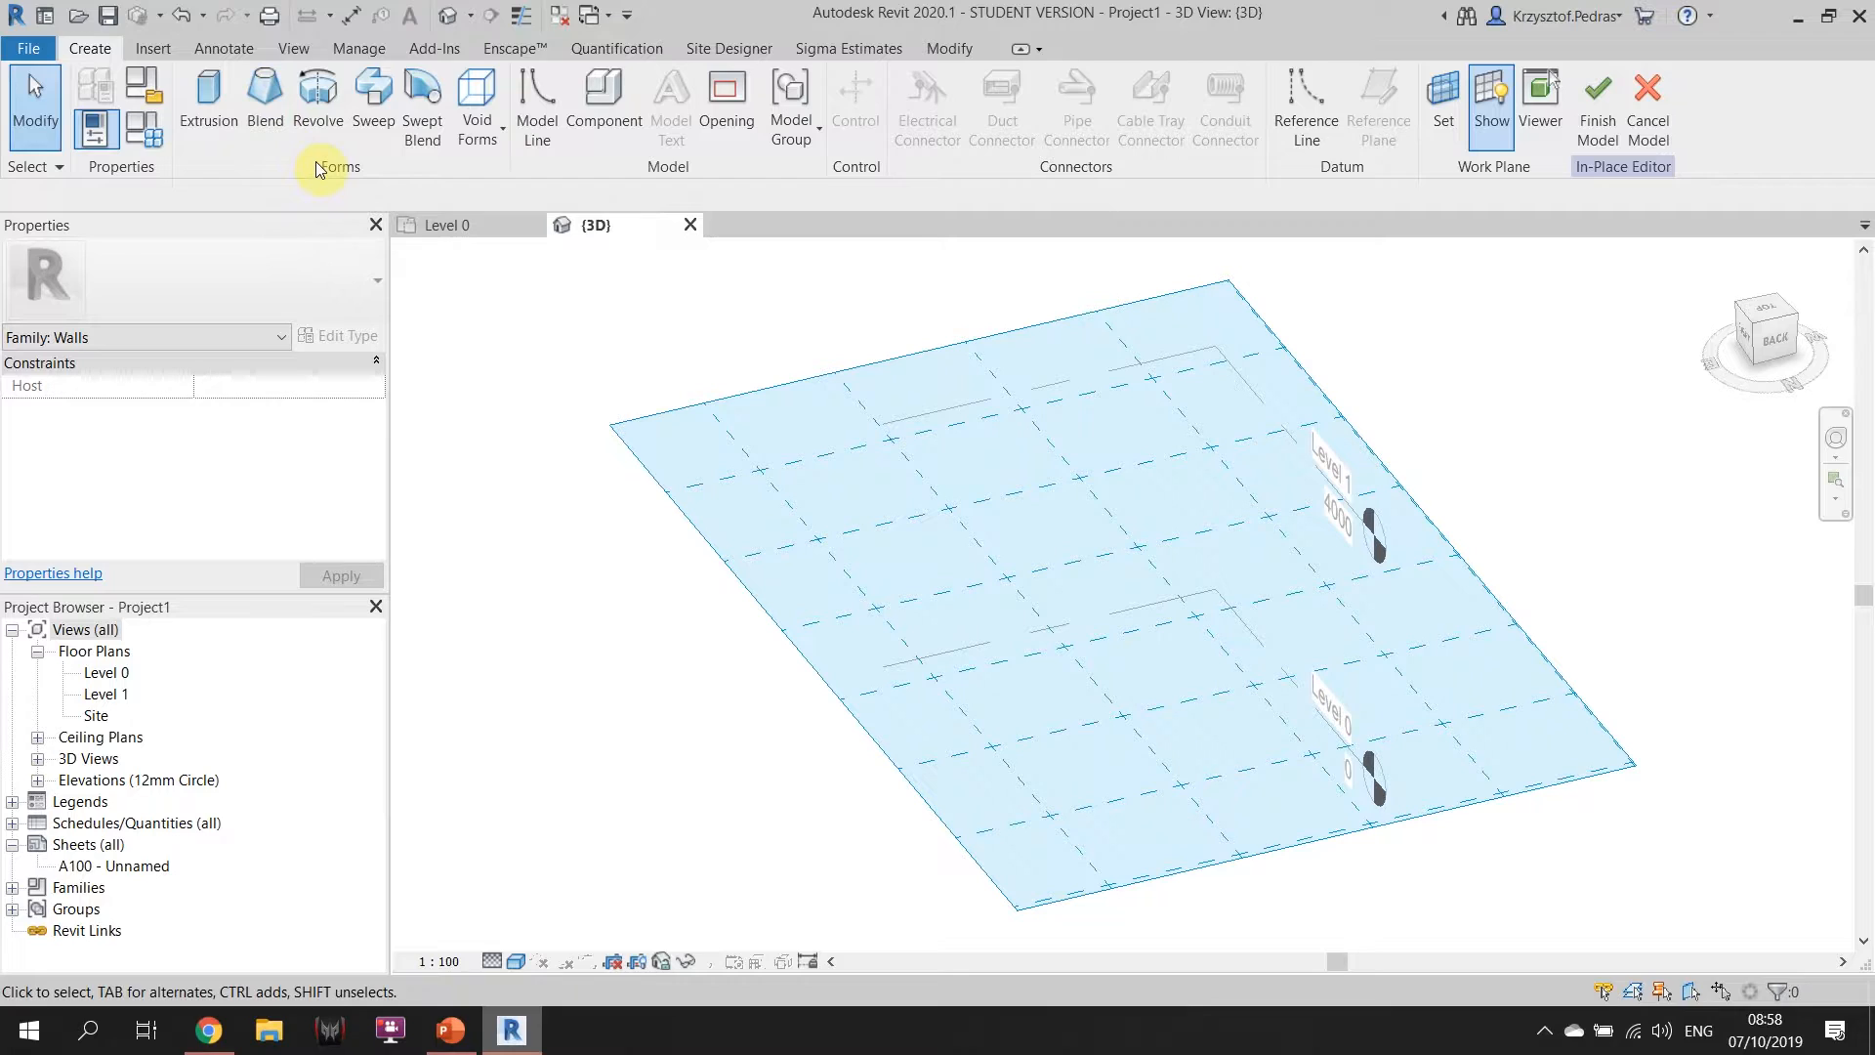
Start a solid Extrusion sketch for the brick using the Rectangle tool.
click(208, 95)
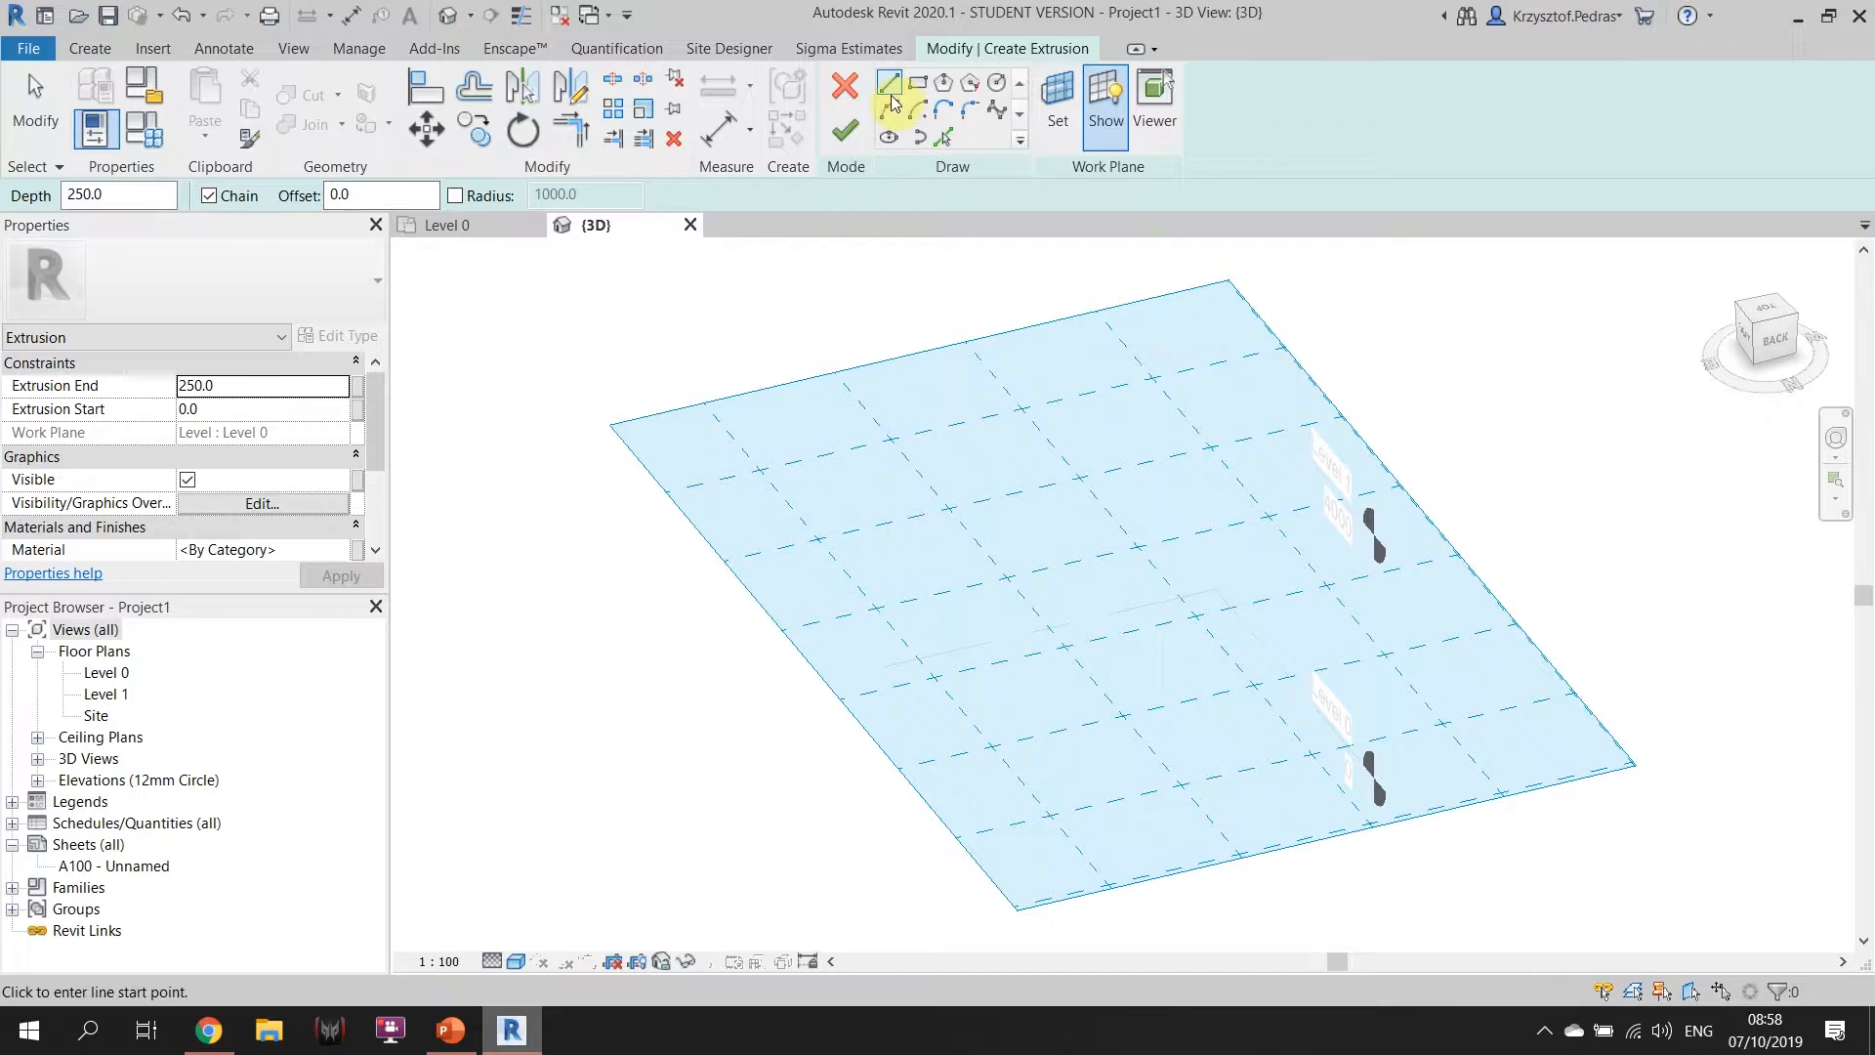
click(918, 88)
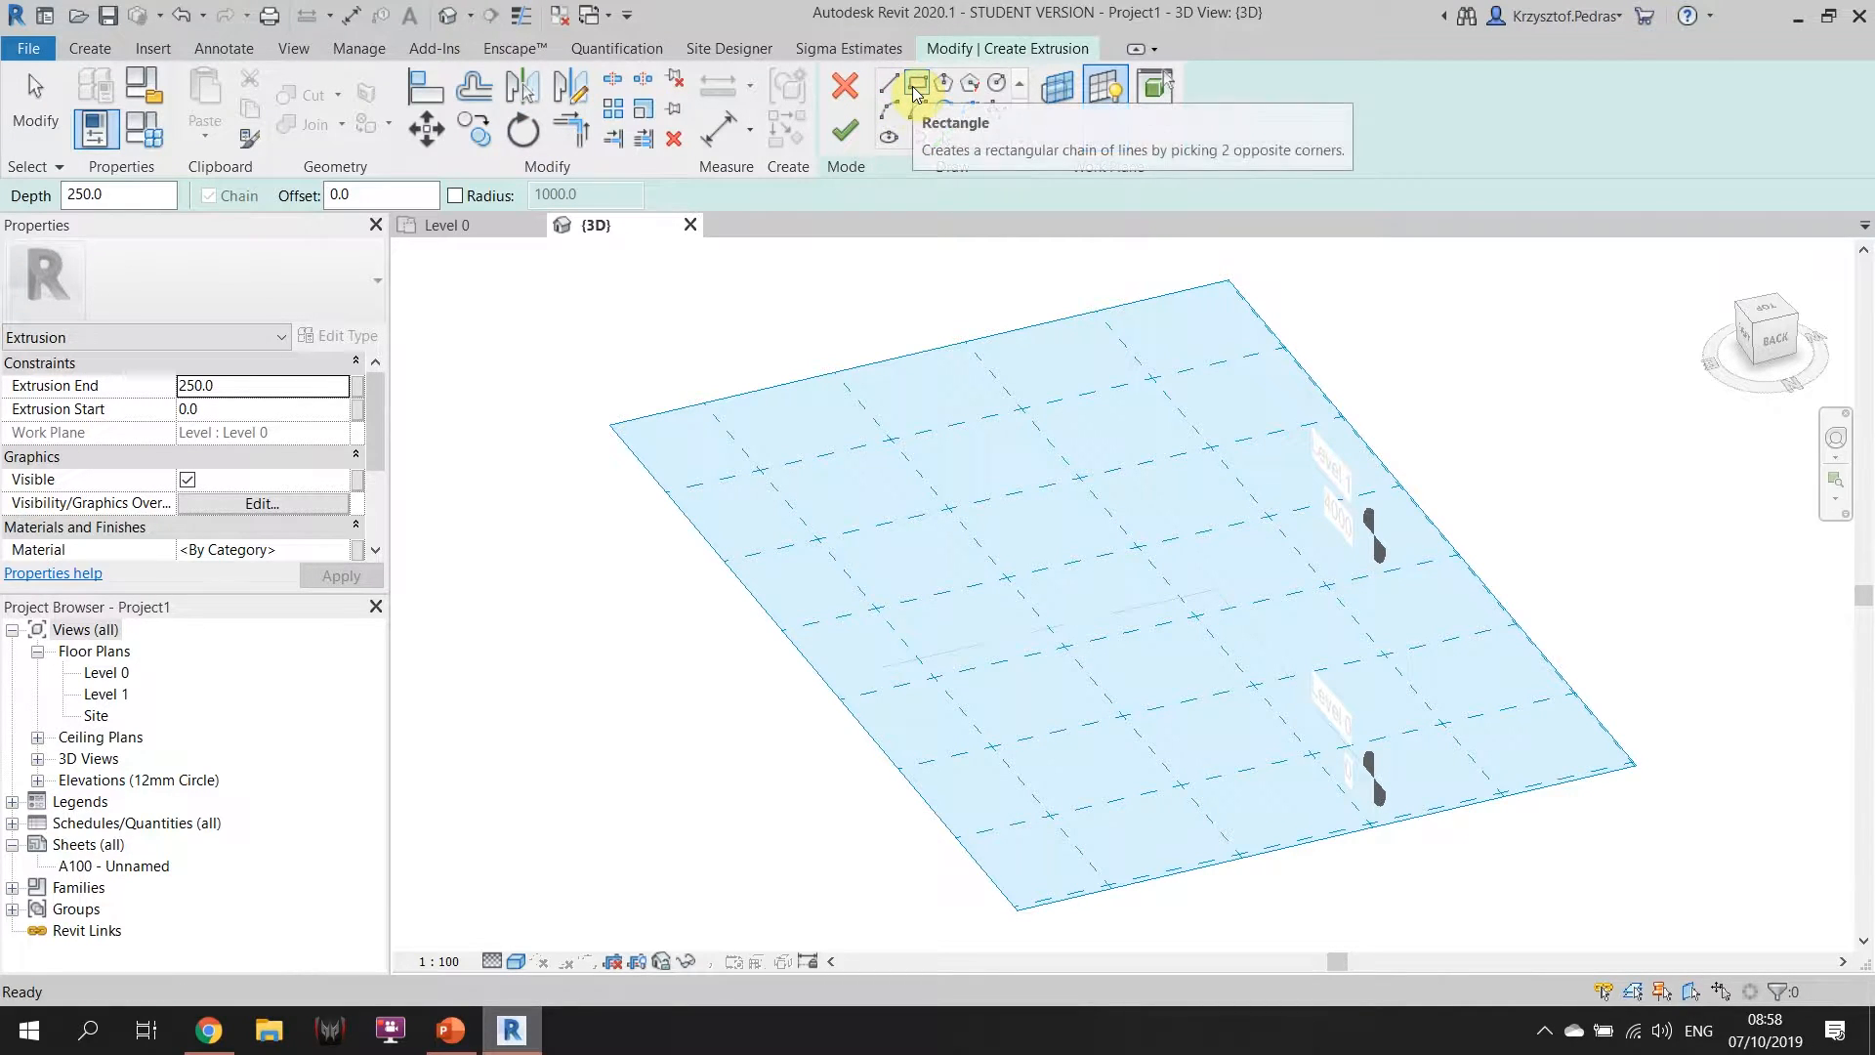
middle_drag(1381, 531, 1139, 473)
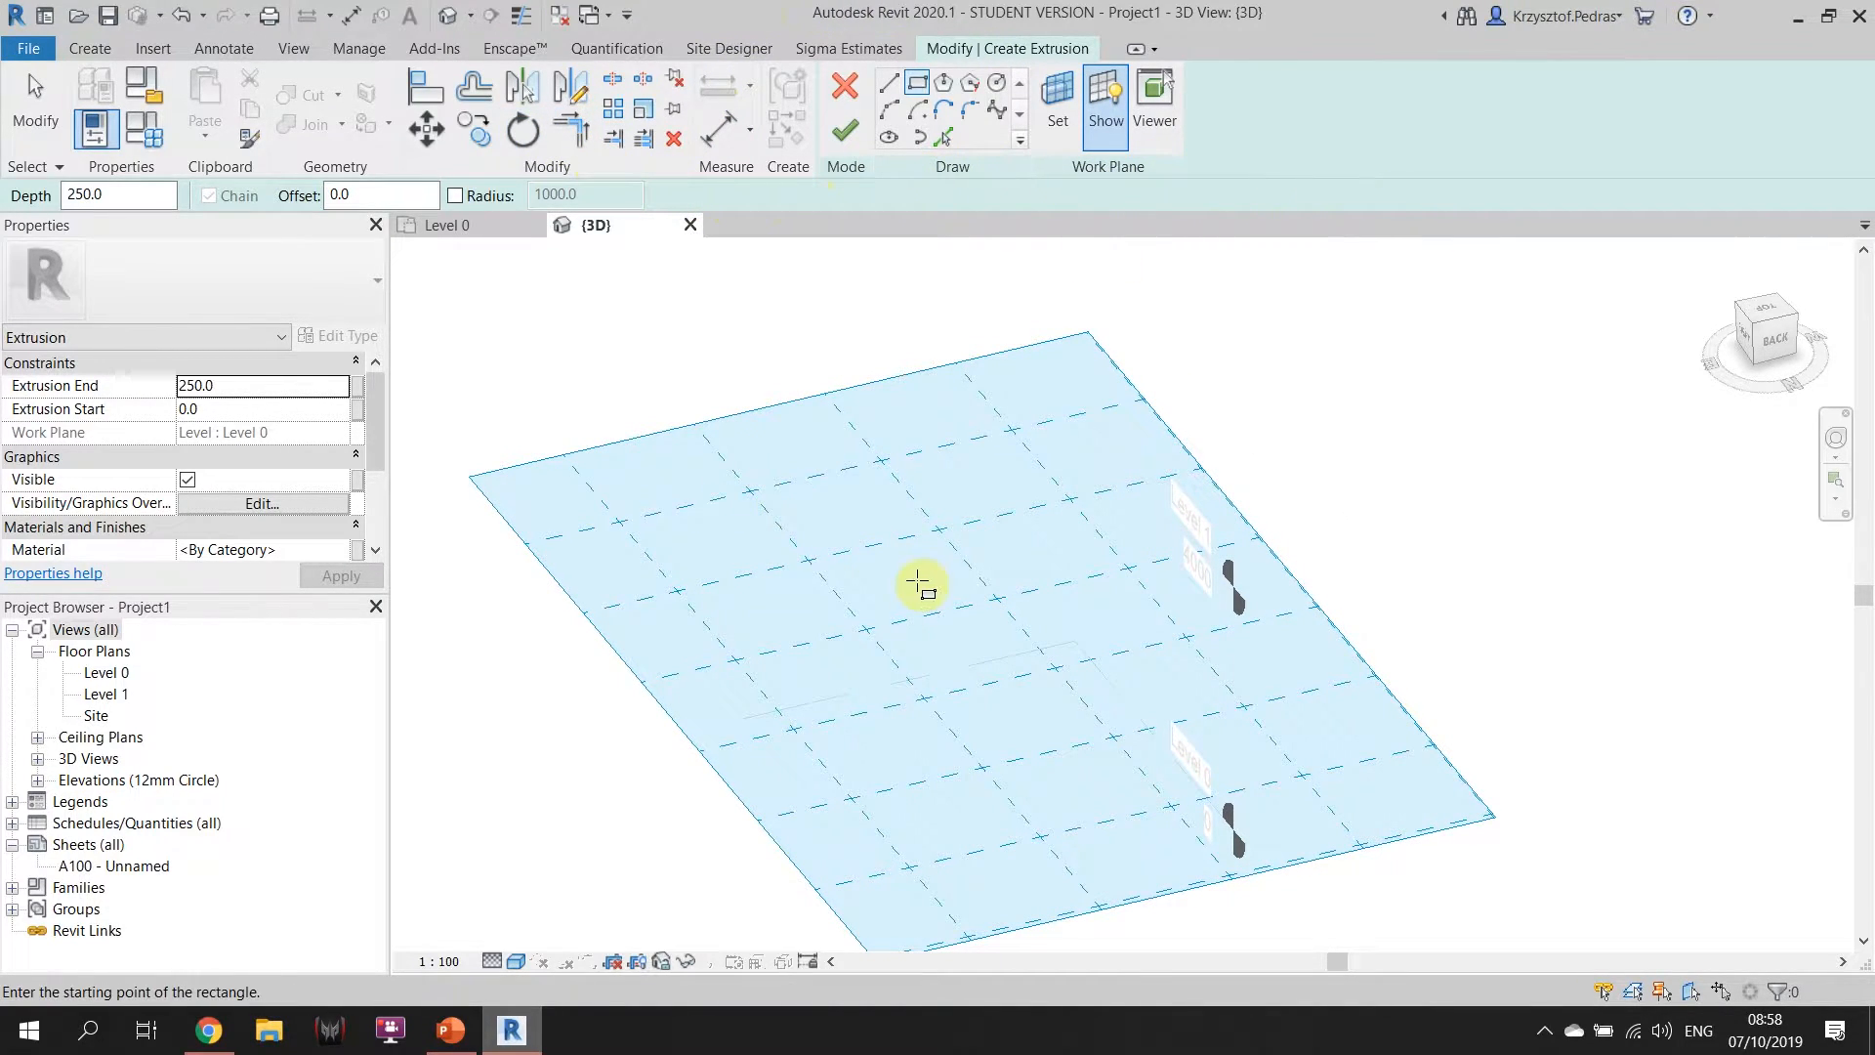
click(853, 550)
scroll(940, 536, up, 2)
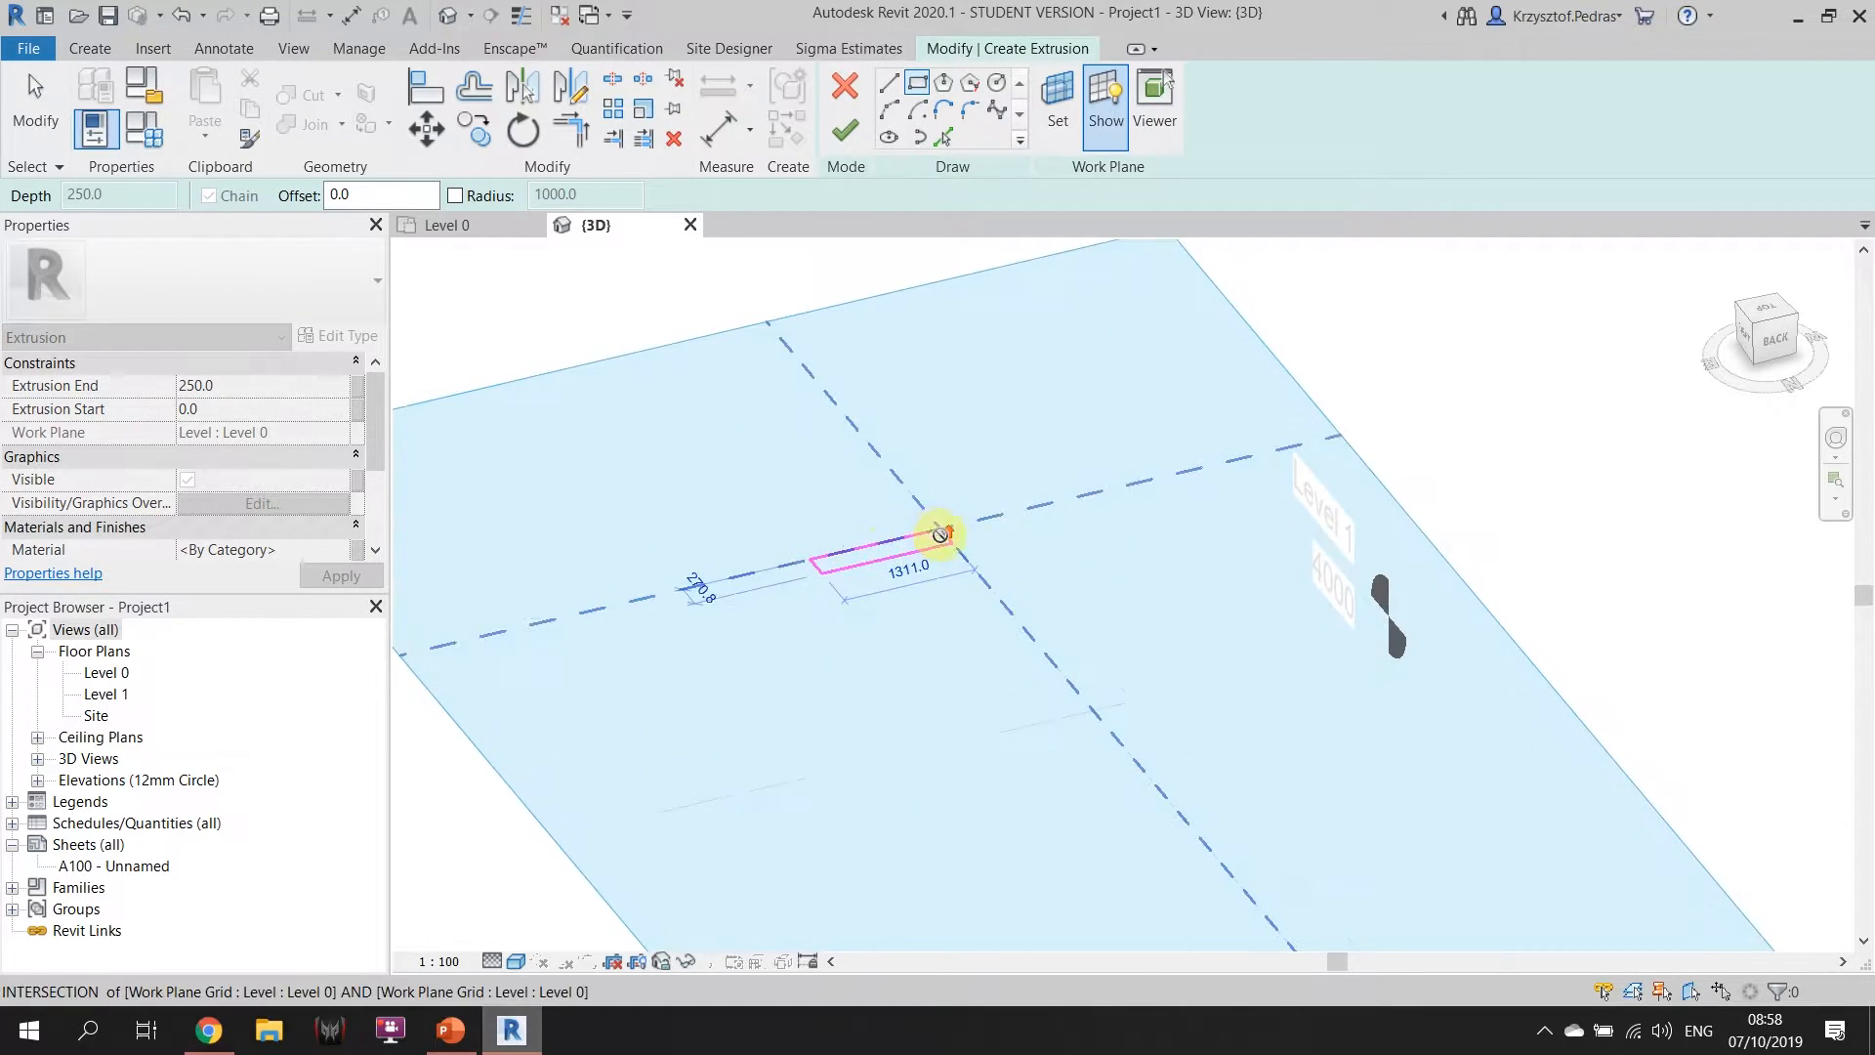
scroll(941, 535, up, 6)
middle_drag(739, 630, 1362, 698)
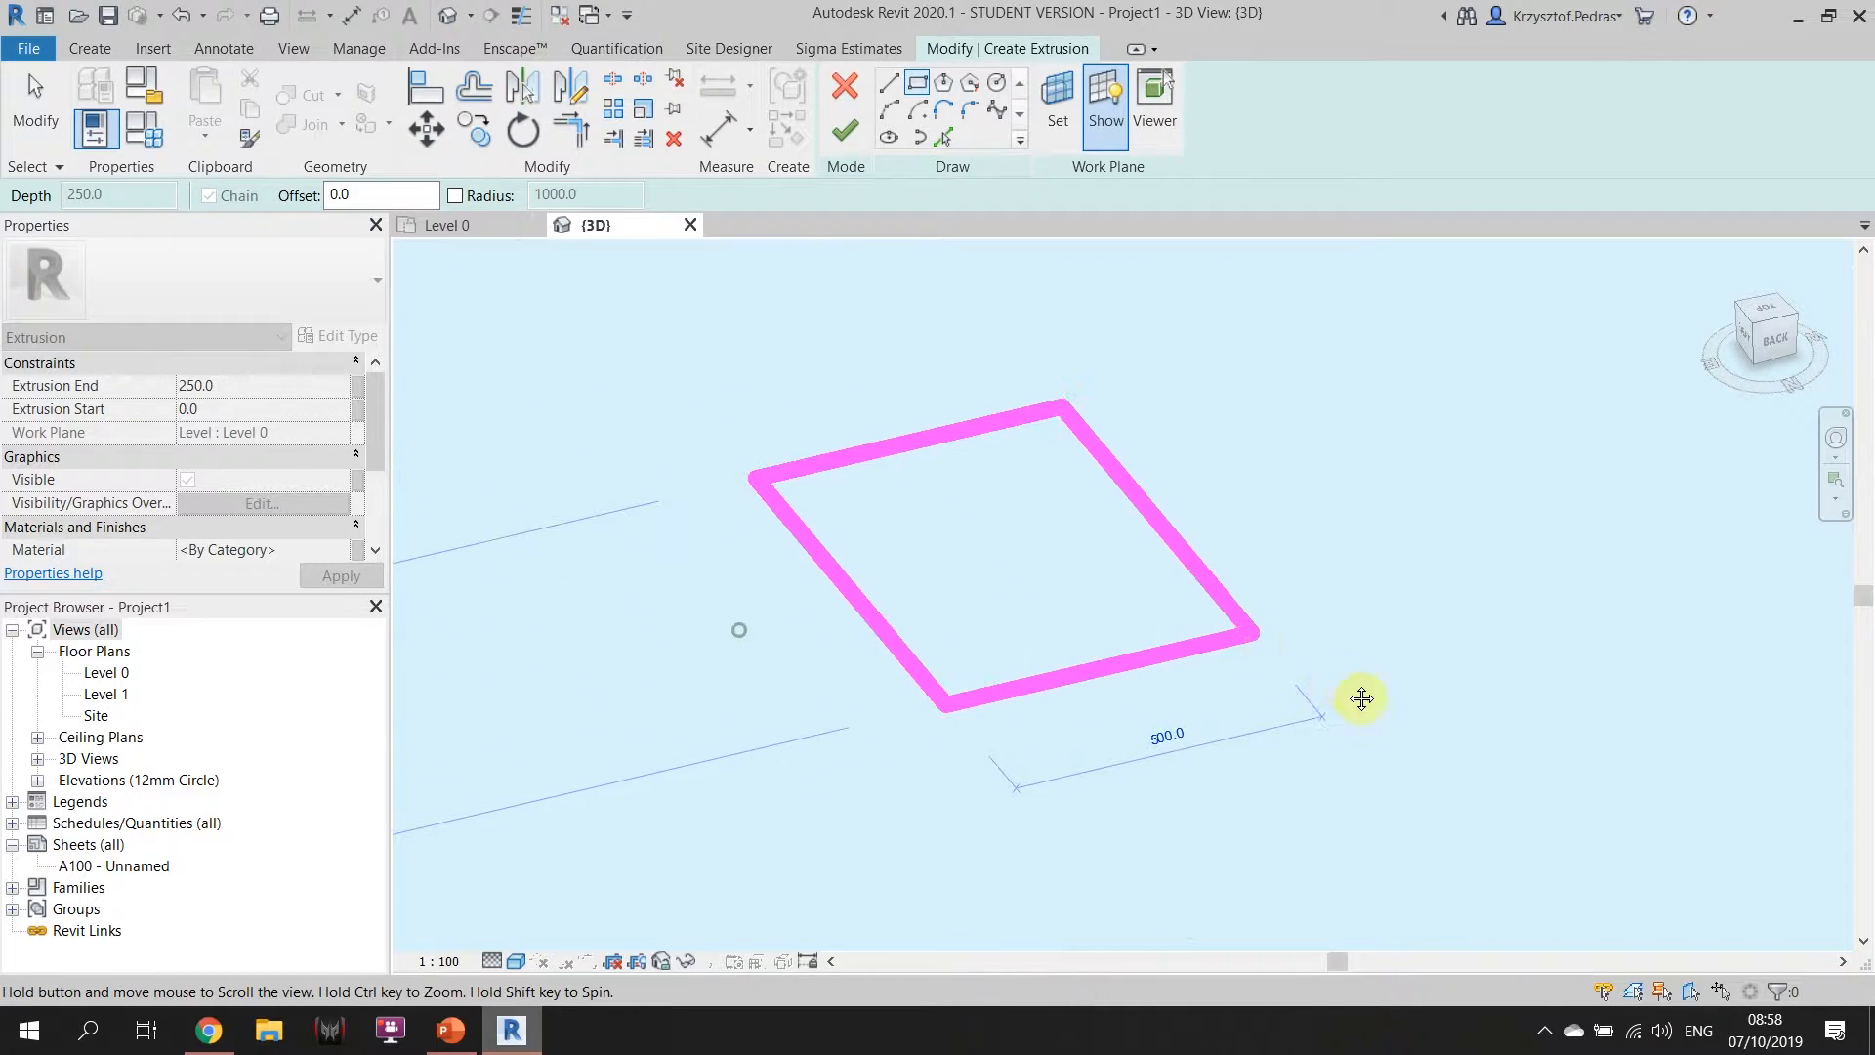
scroll(1078, 570, up, 3)
middle_drag(1053, 573, 1386, 635)
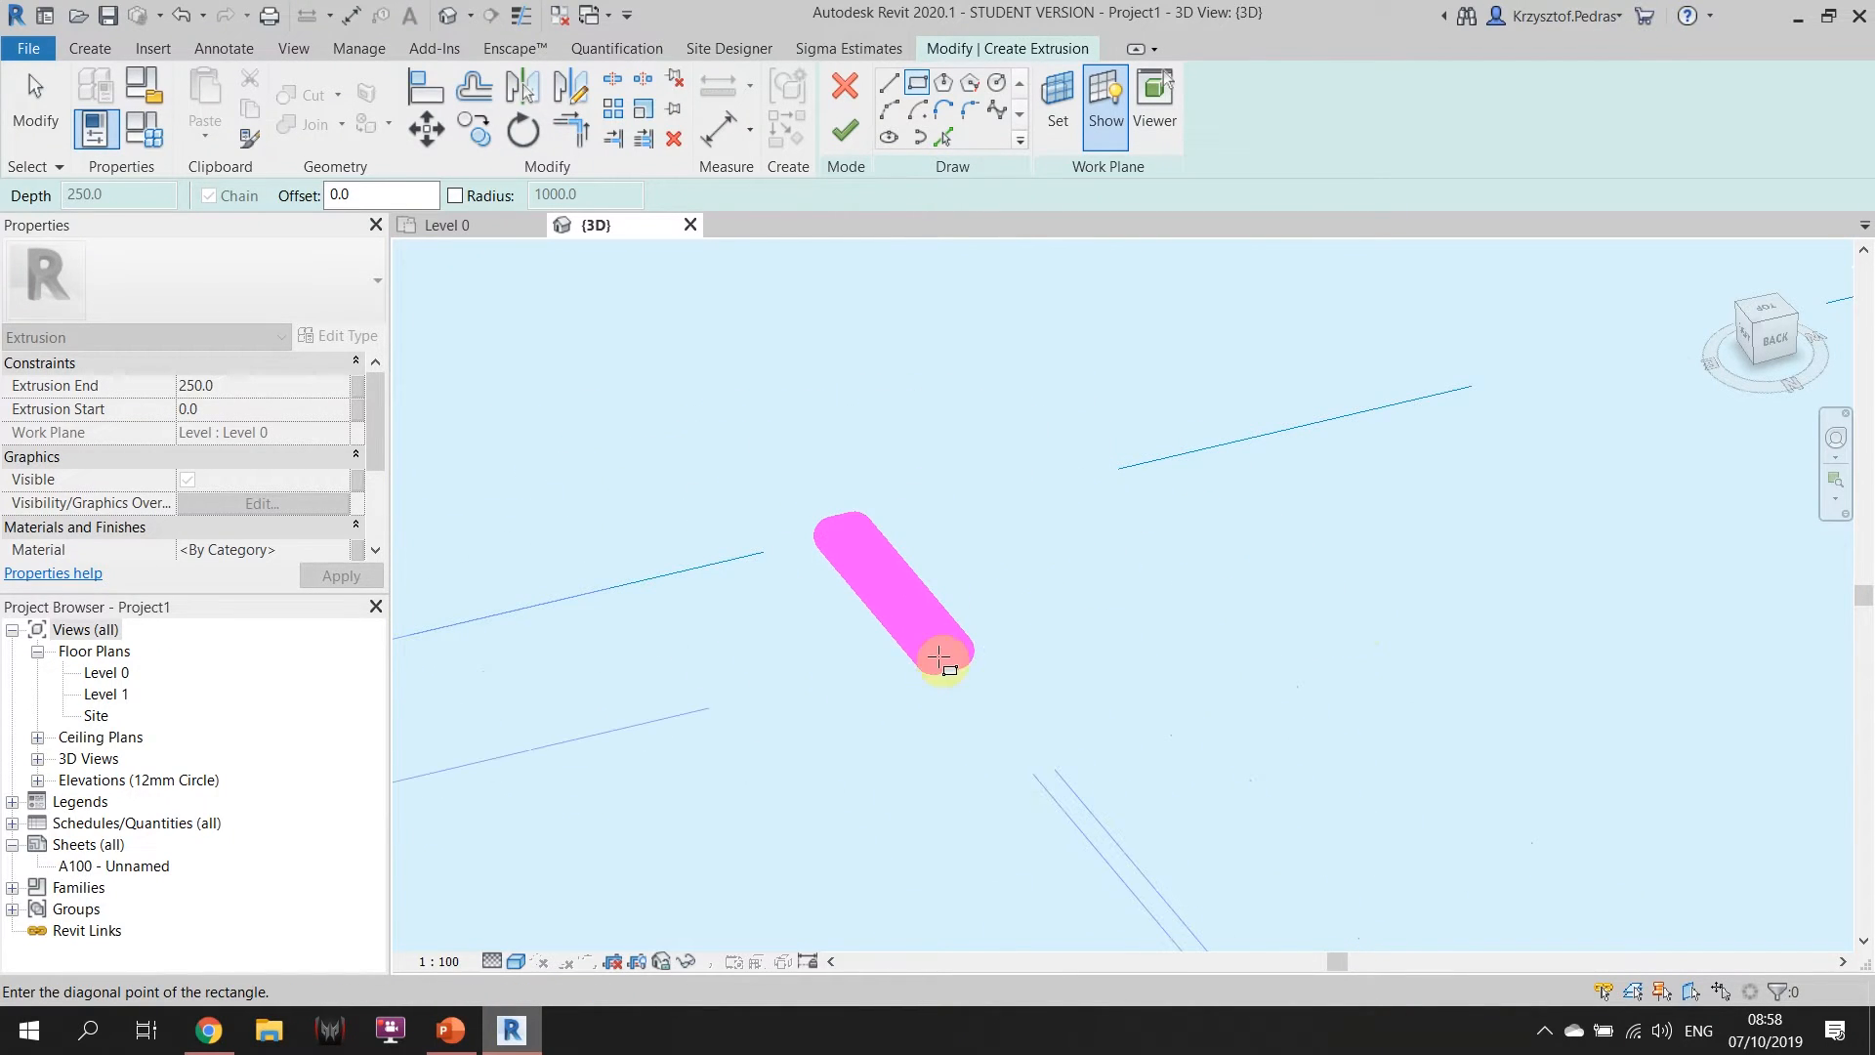
key(Escape)
scroll(940, 659, down, 8)
Set the 3D view's scale to 1:5.
click(452, 965)
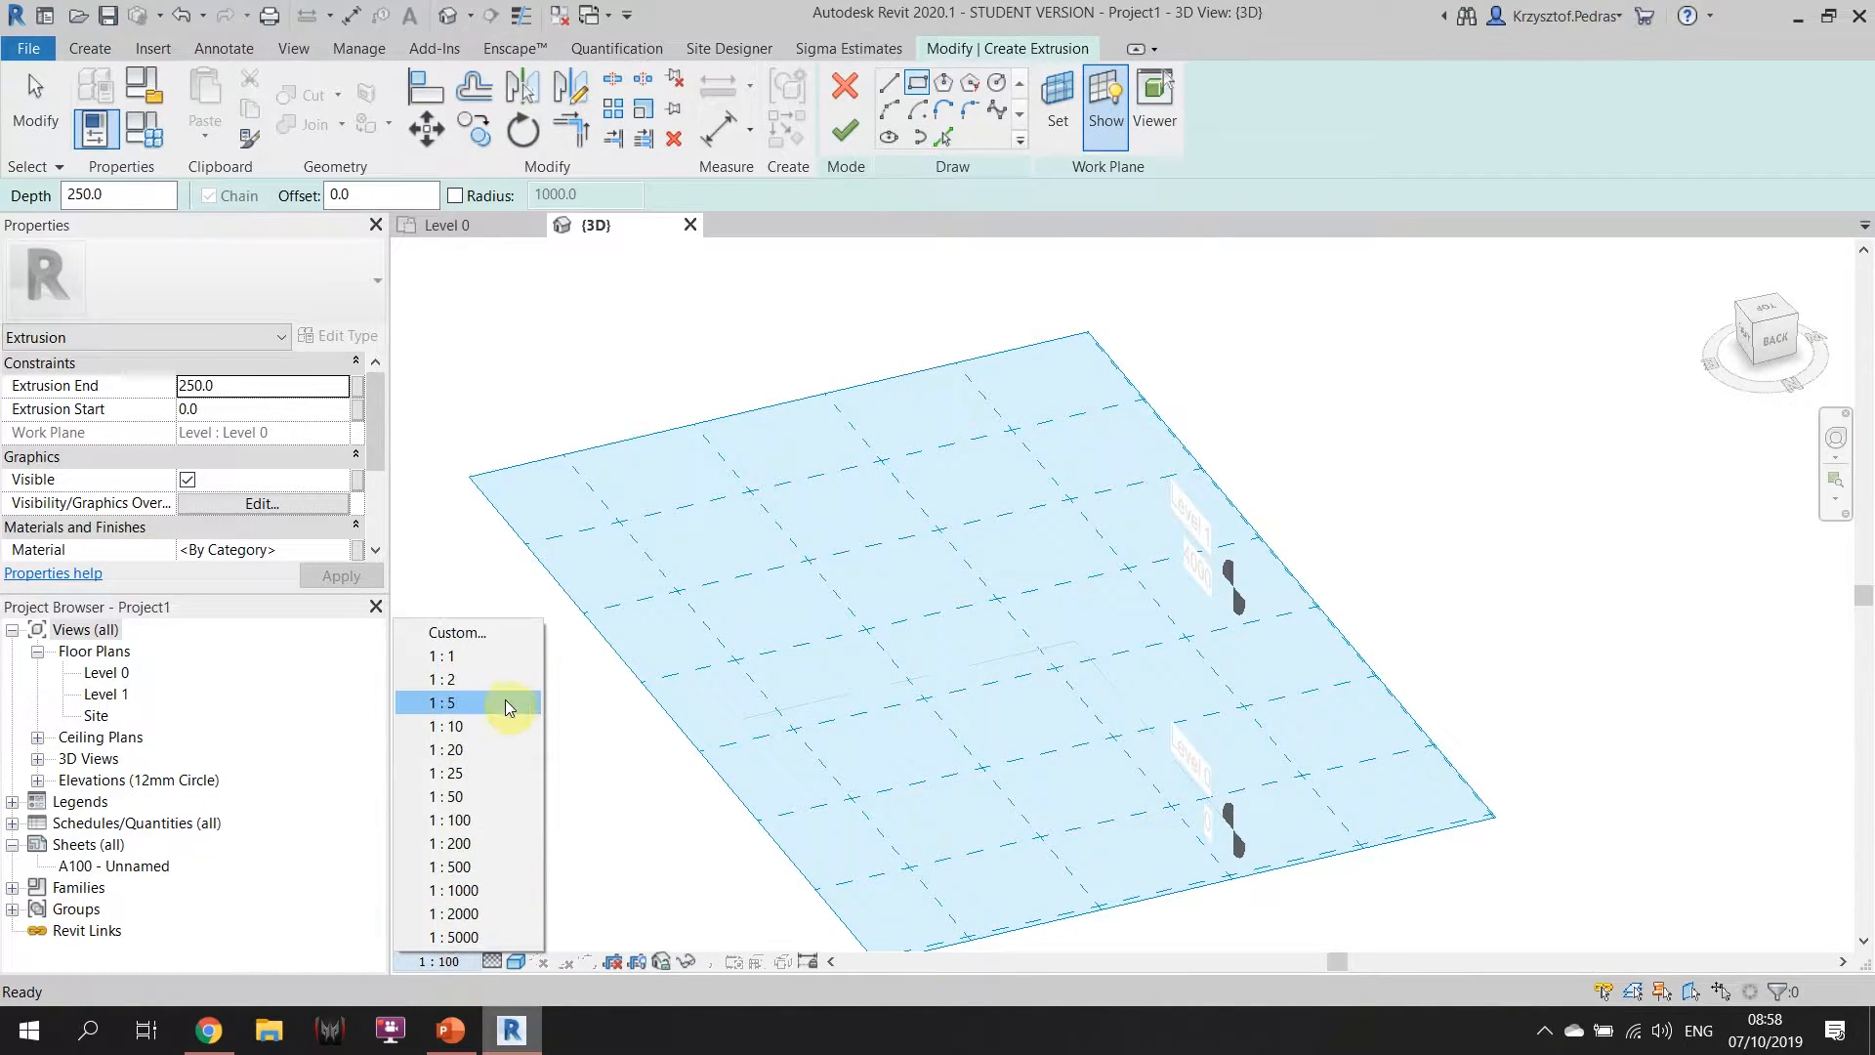
click(504, 703)
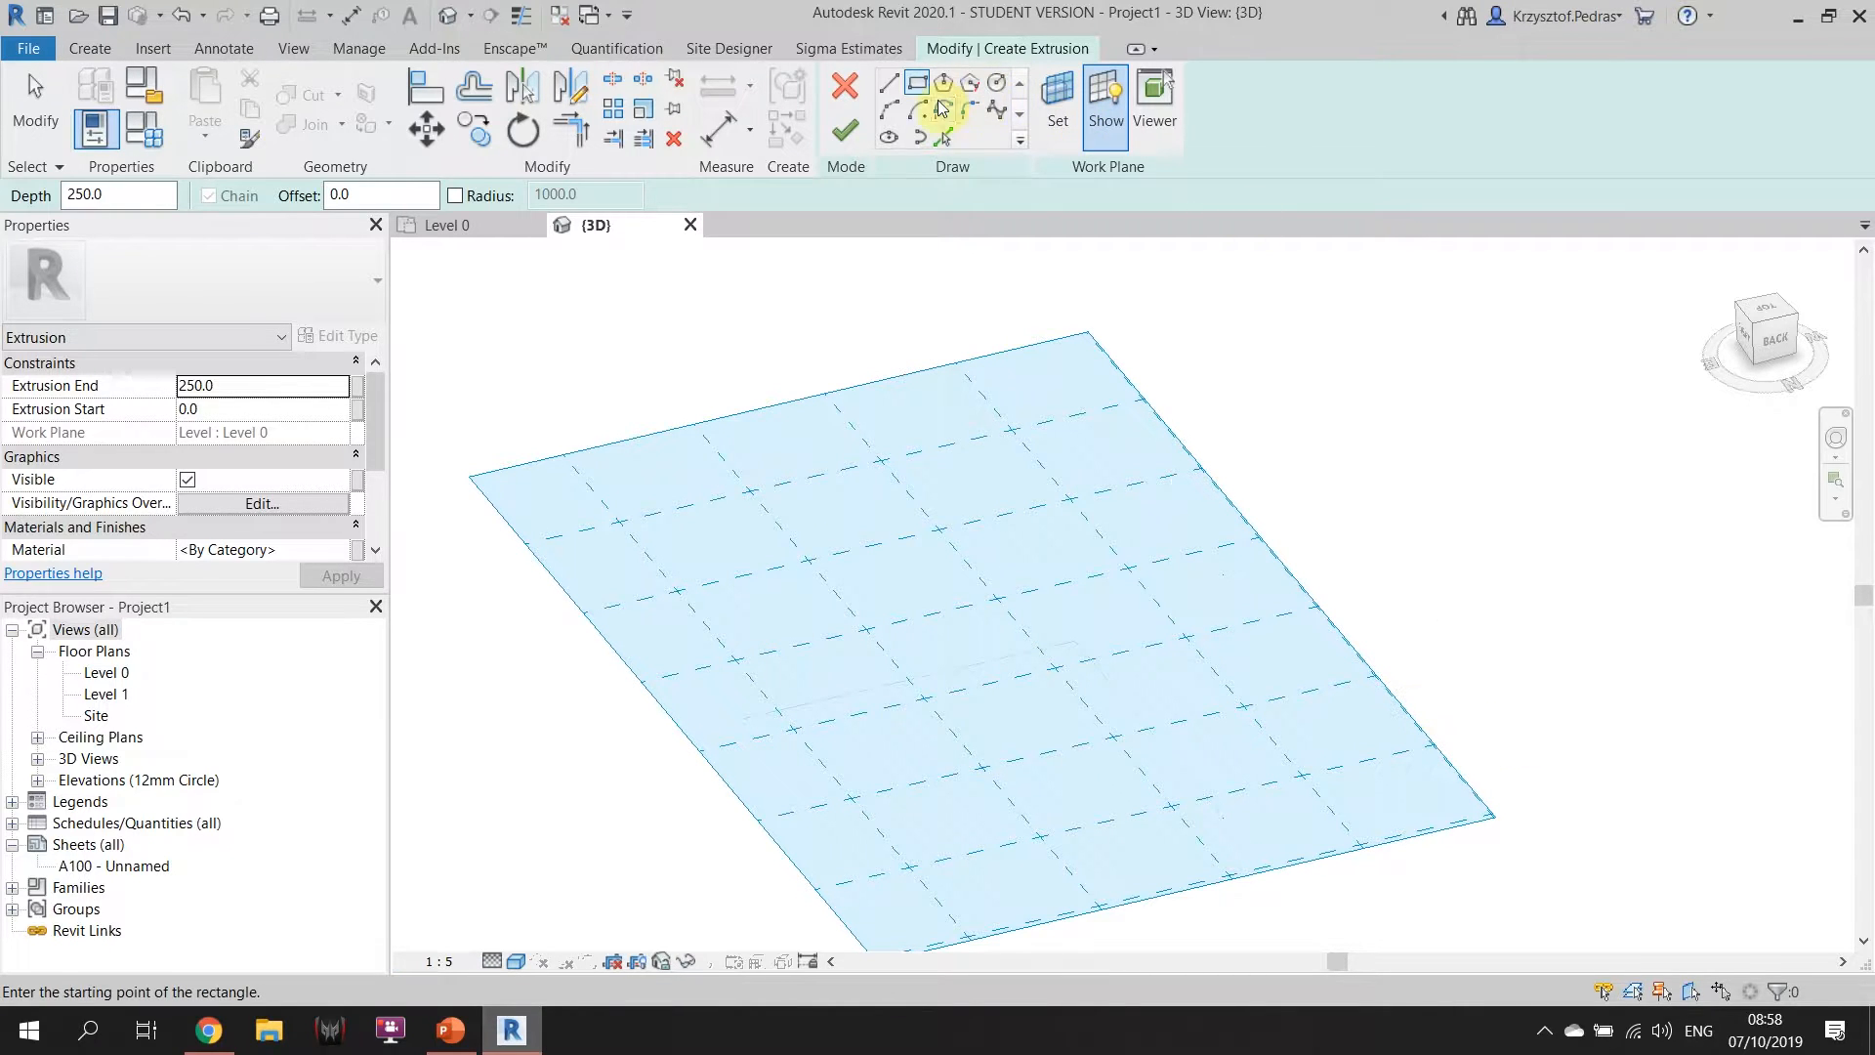
Sketch a rectangular brick profile about 165 mm long and 75 mm wide on the Level 0 work plane.
scroll(892, 628, up, 6)
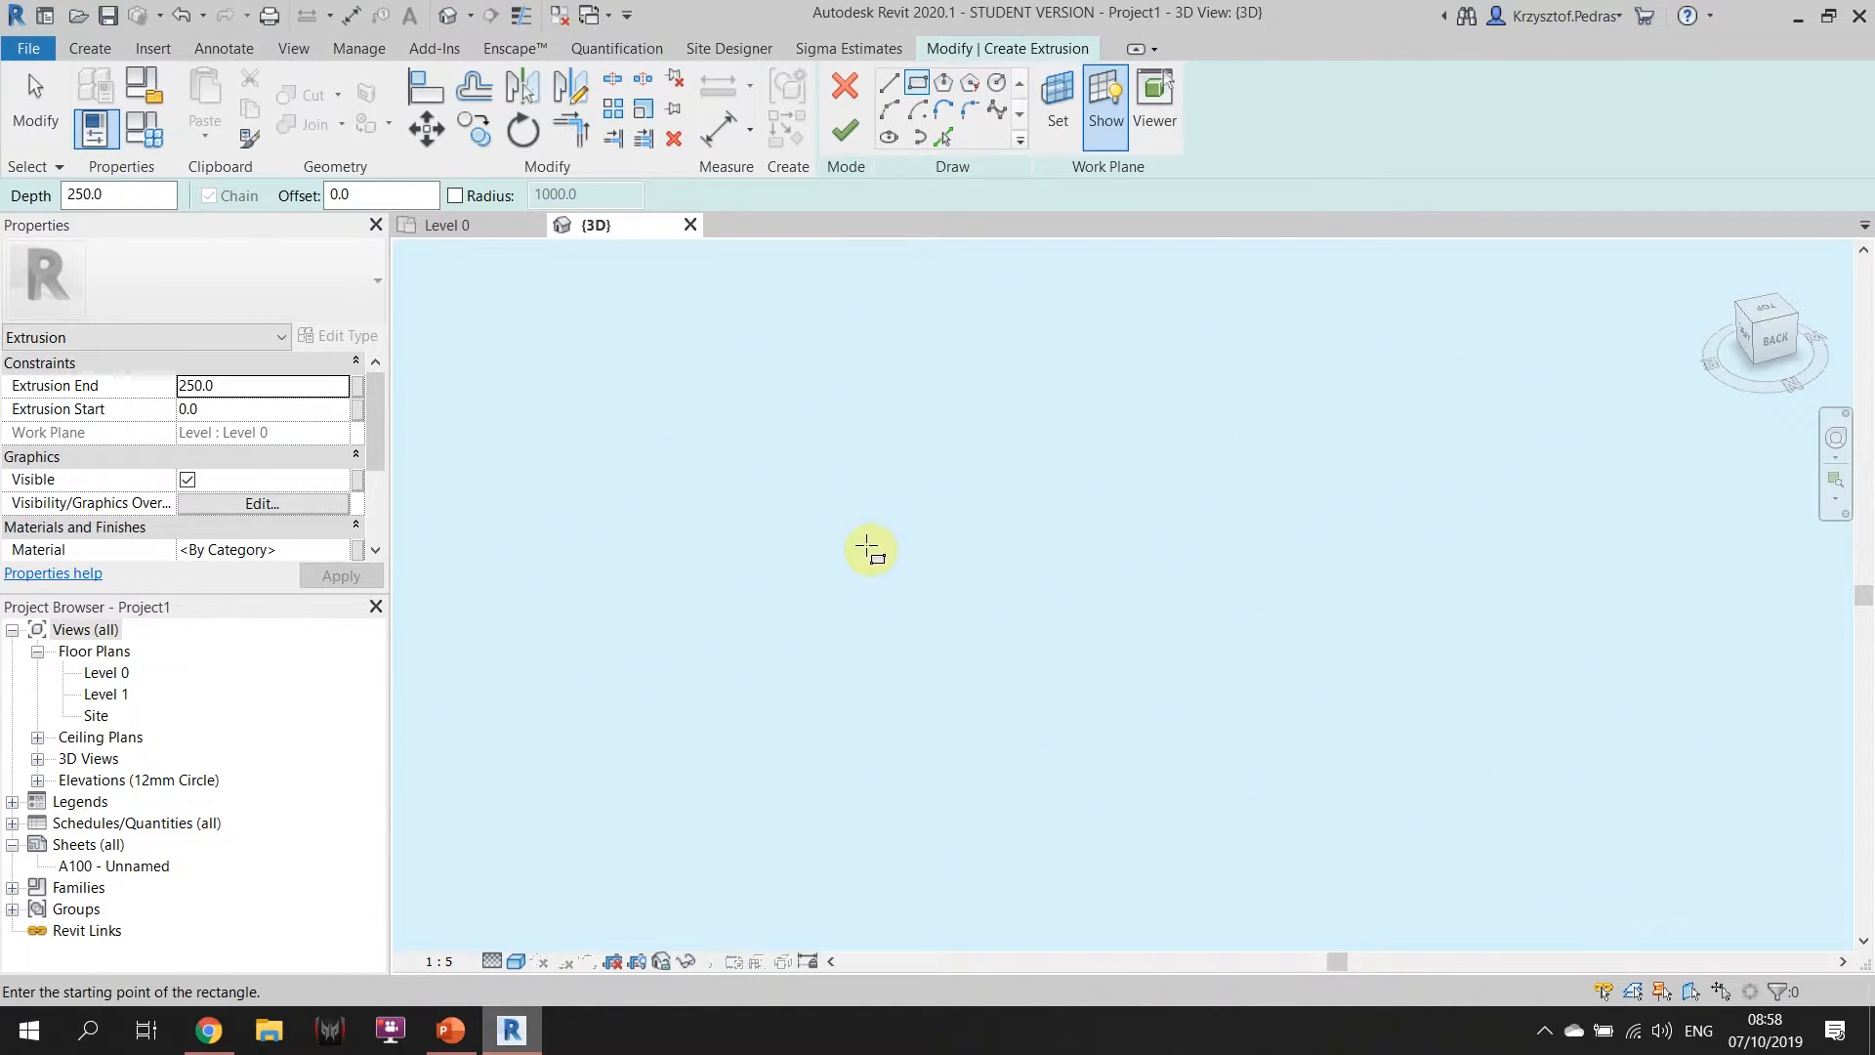
click(874, 534)
click(939, 590)
scroll(921, 502, up, 4)
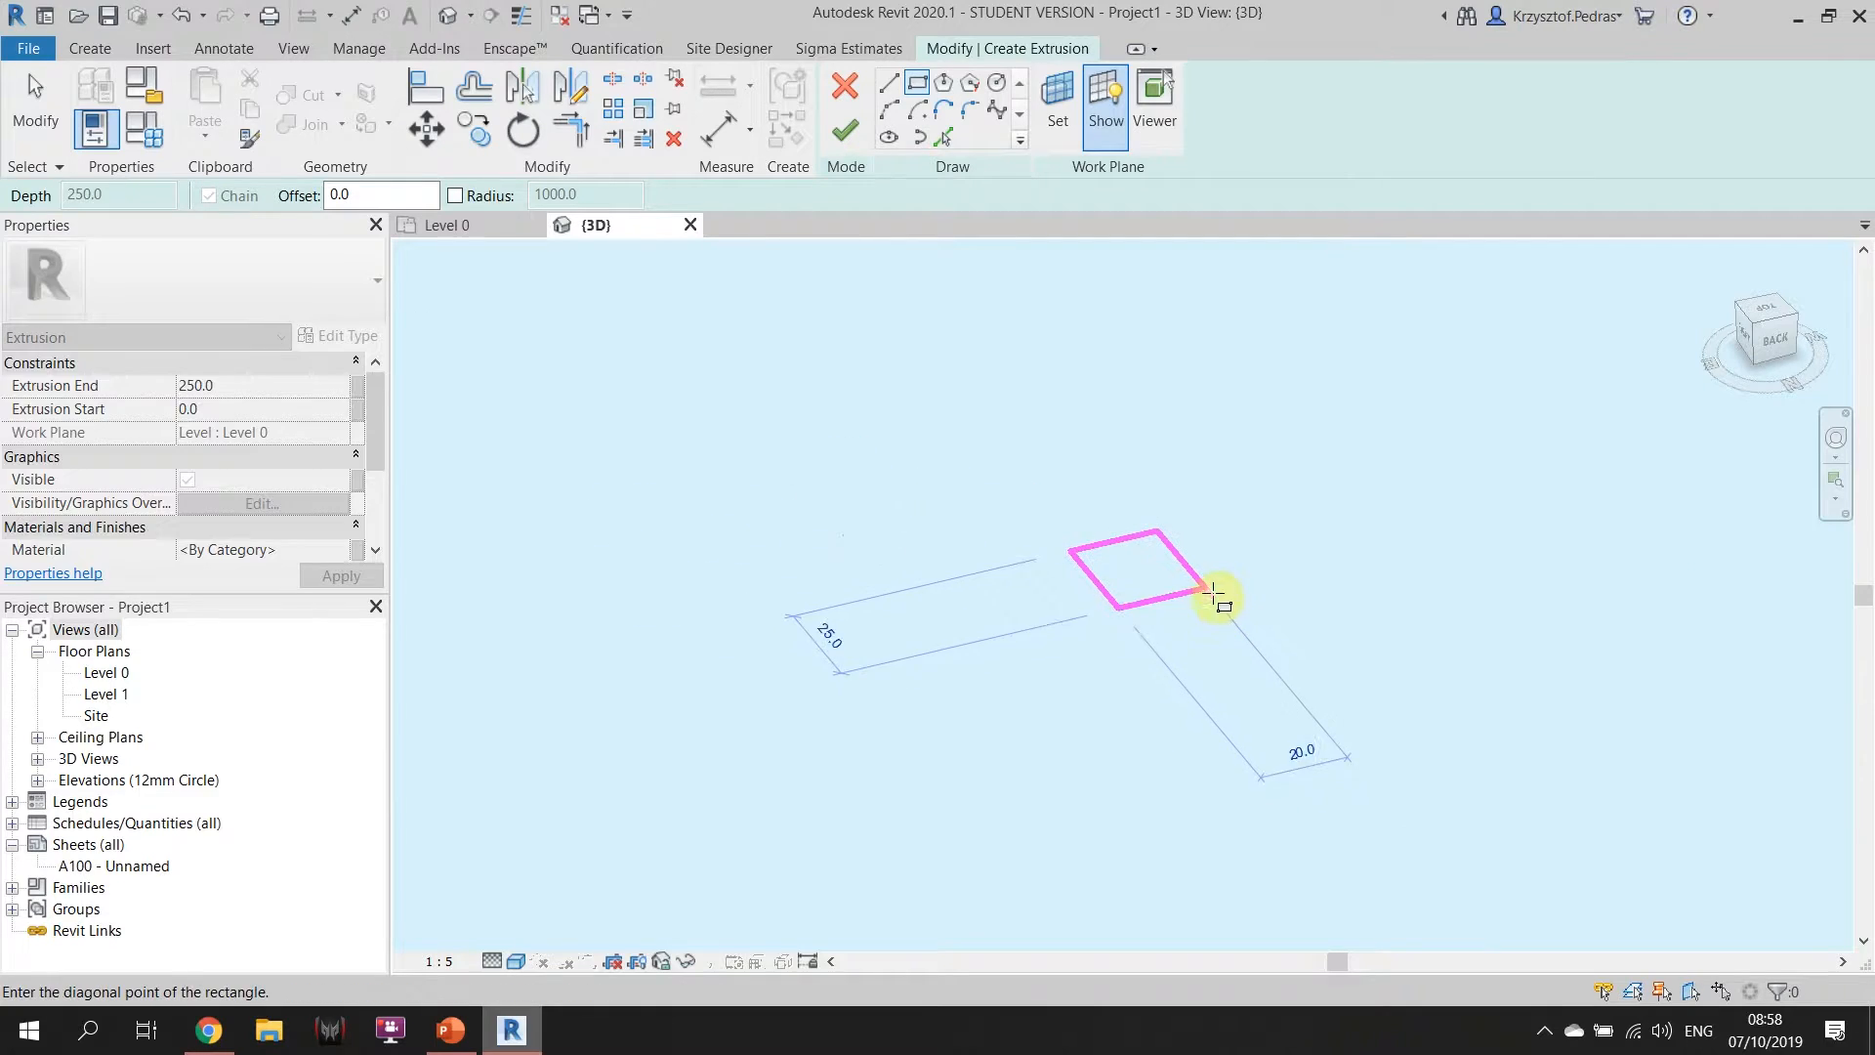
scroll(1270, 635, down, 4)
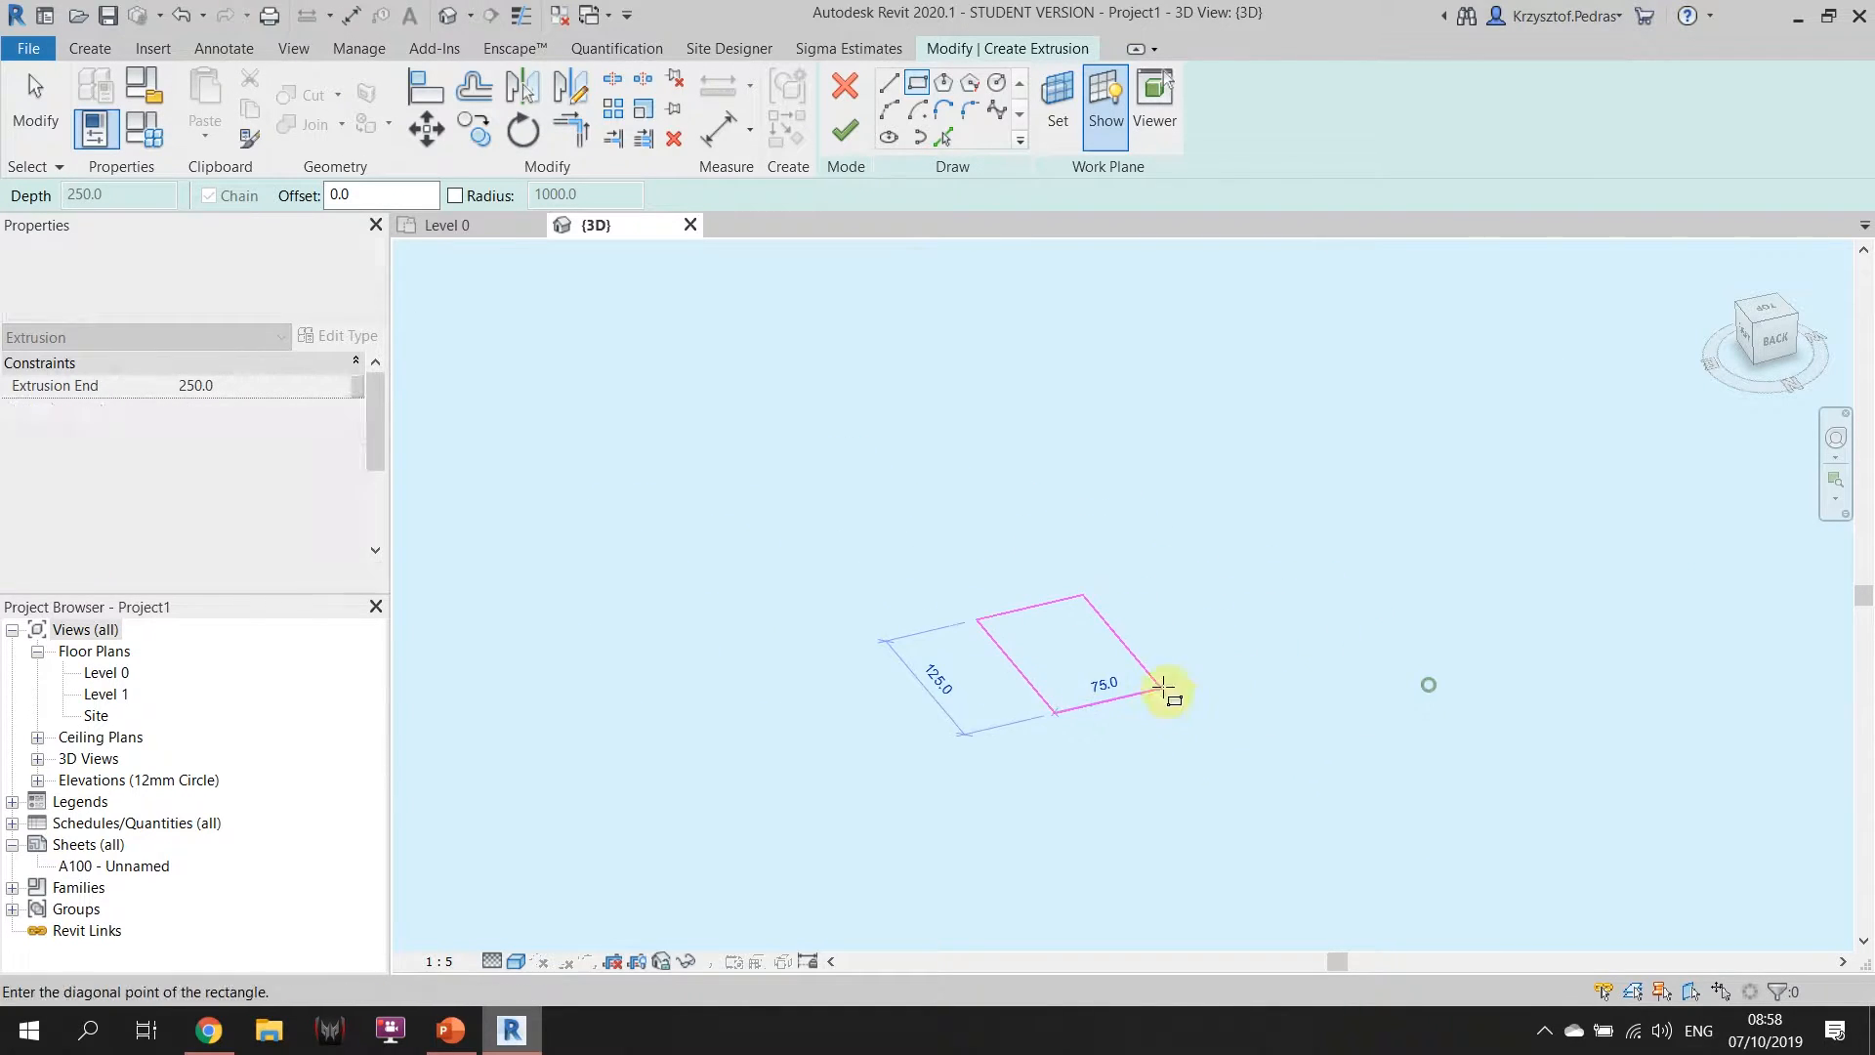
click(1187, 710)
key(Escape)
key(Escape)
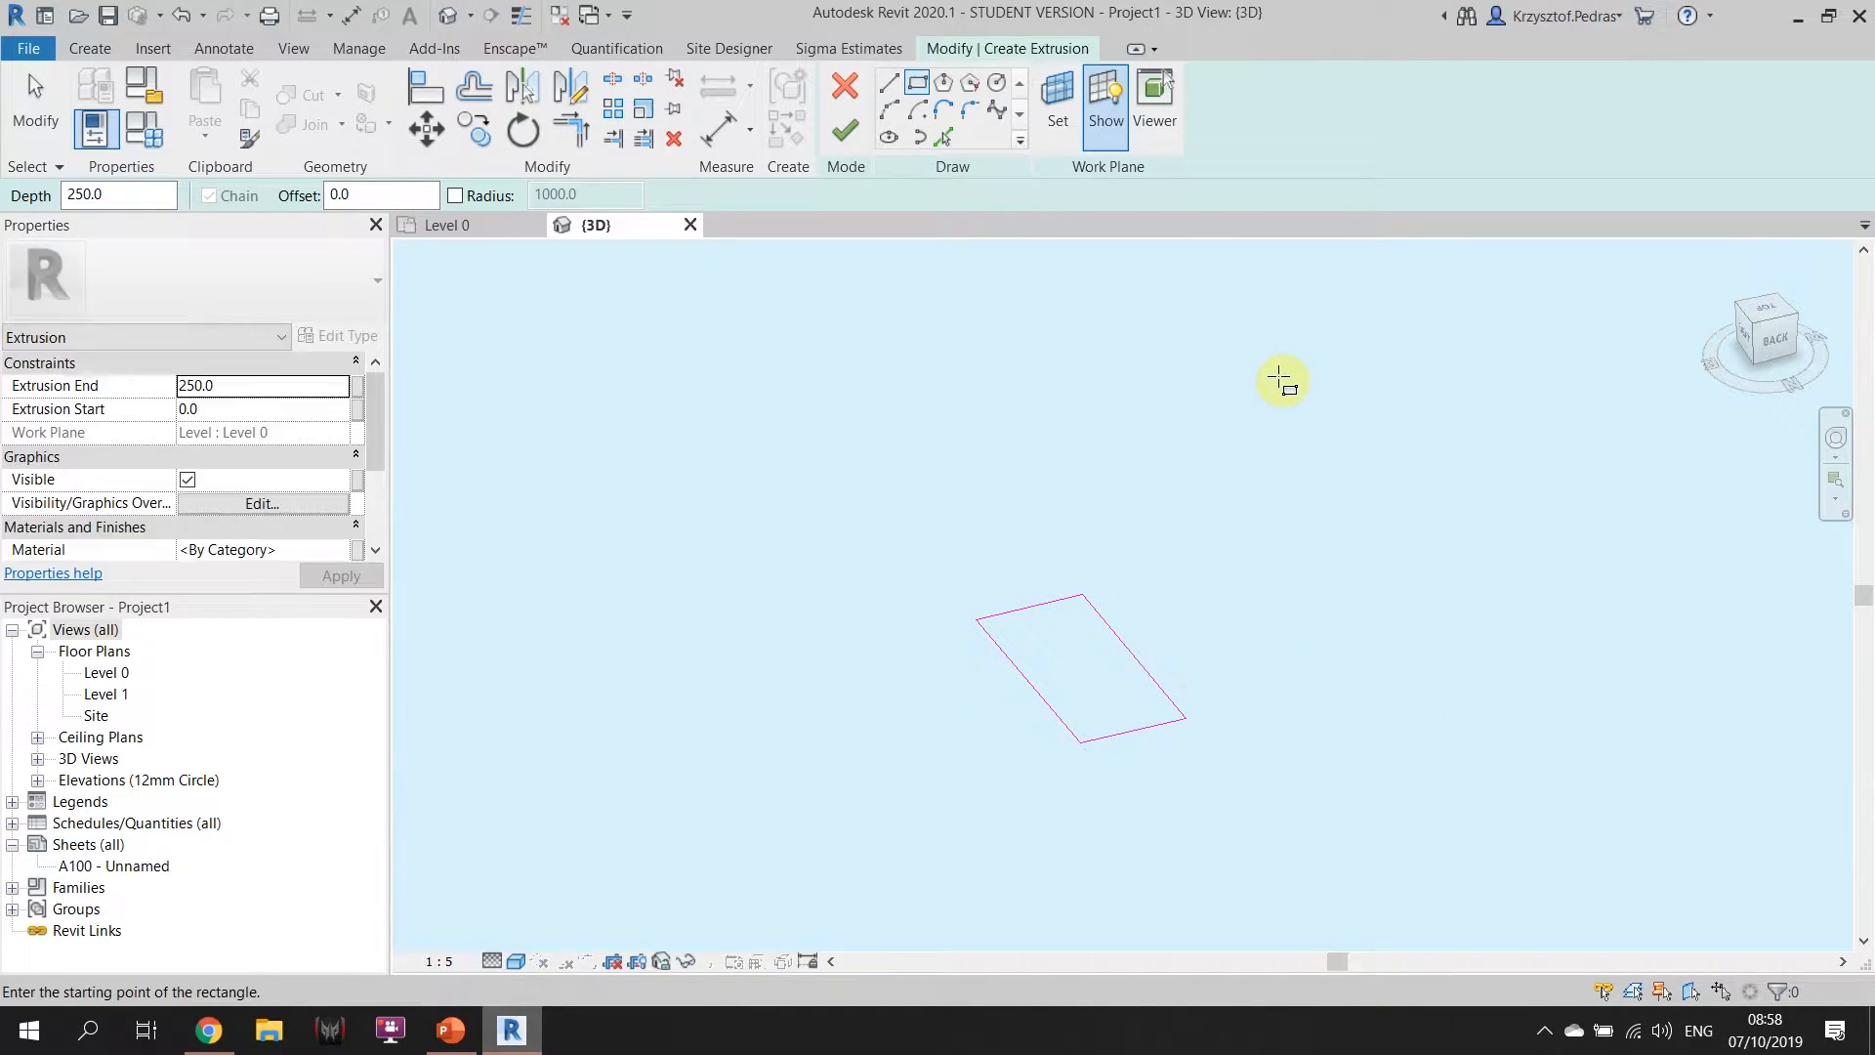
Set the brick profile's length to 228 mm by adjusting the short far edge of the rectangle.
click(1029, 611)
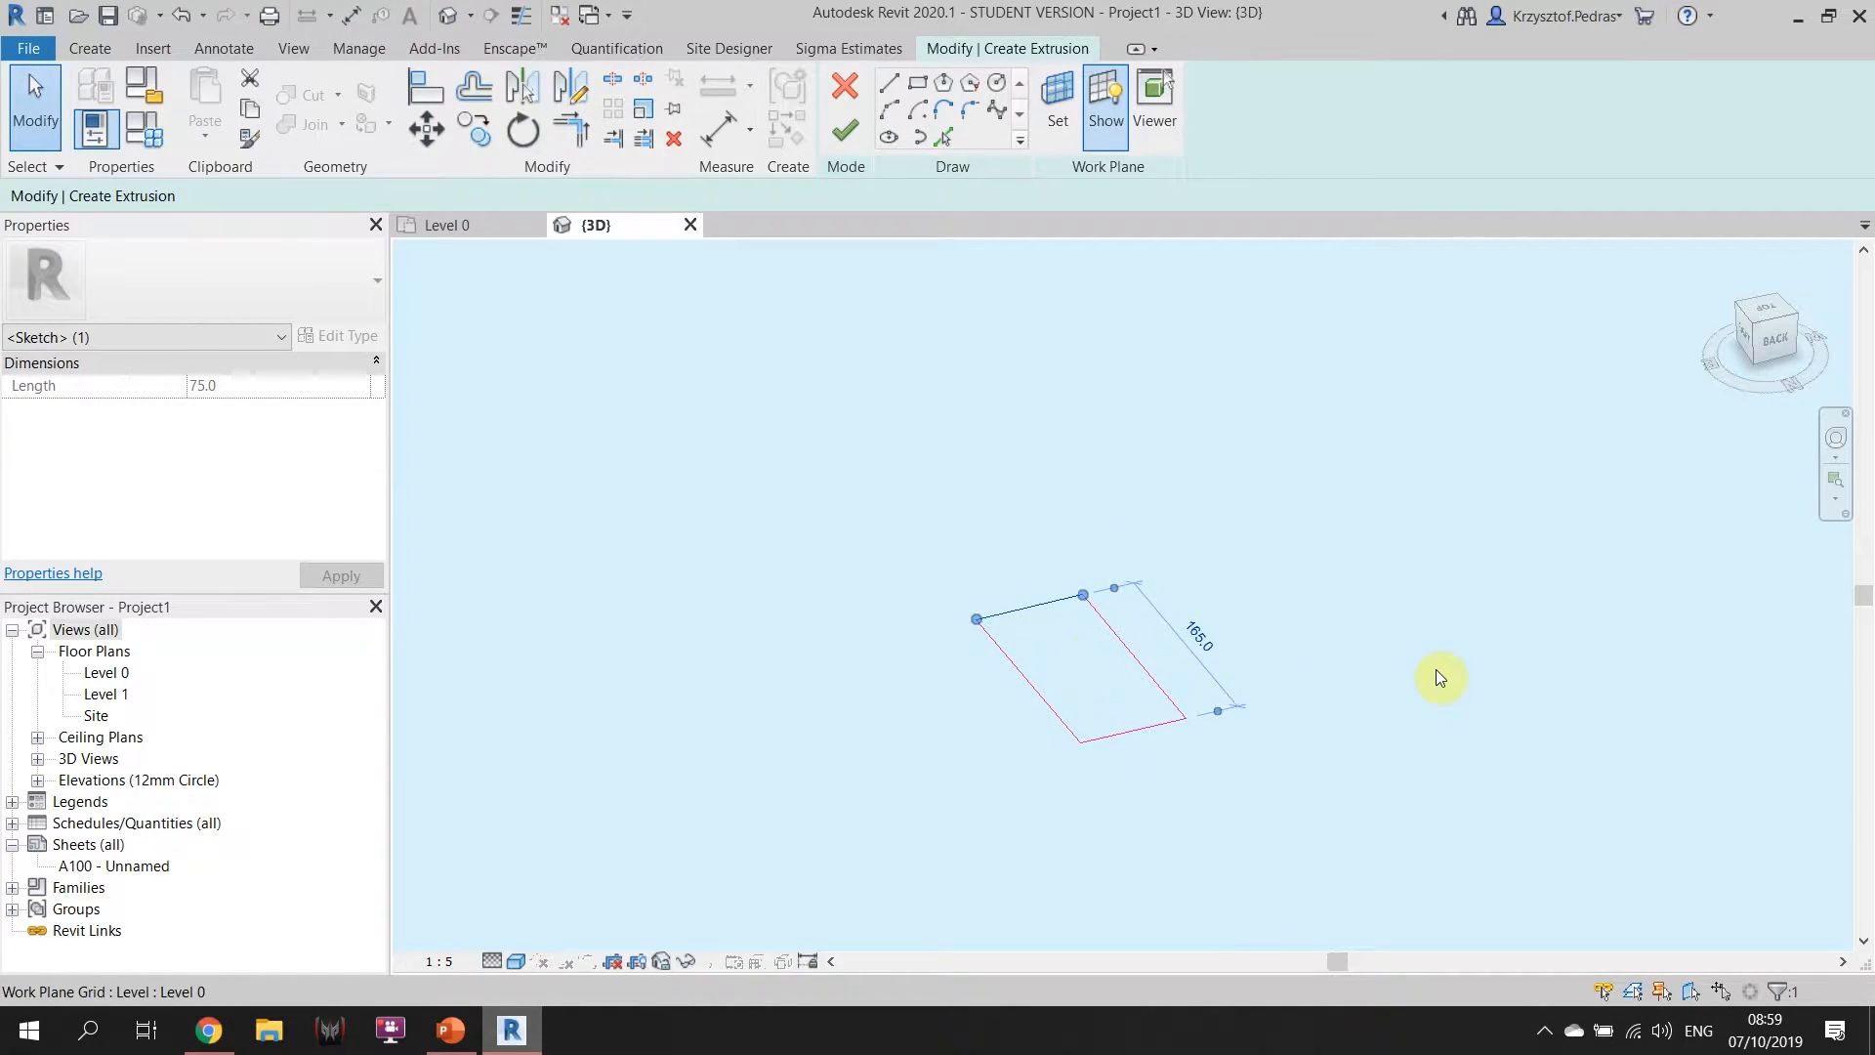
click(1205, 629)
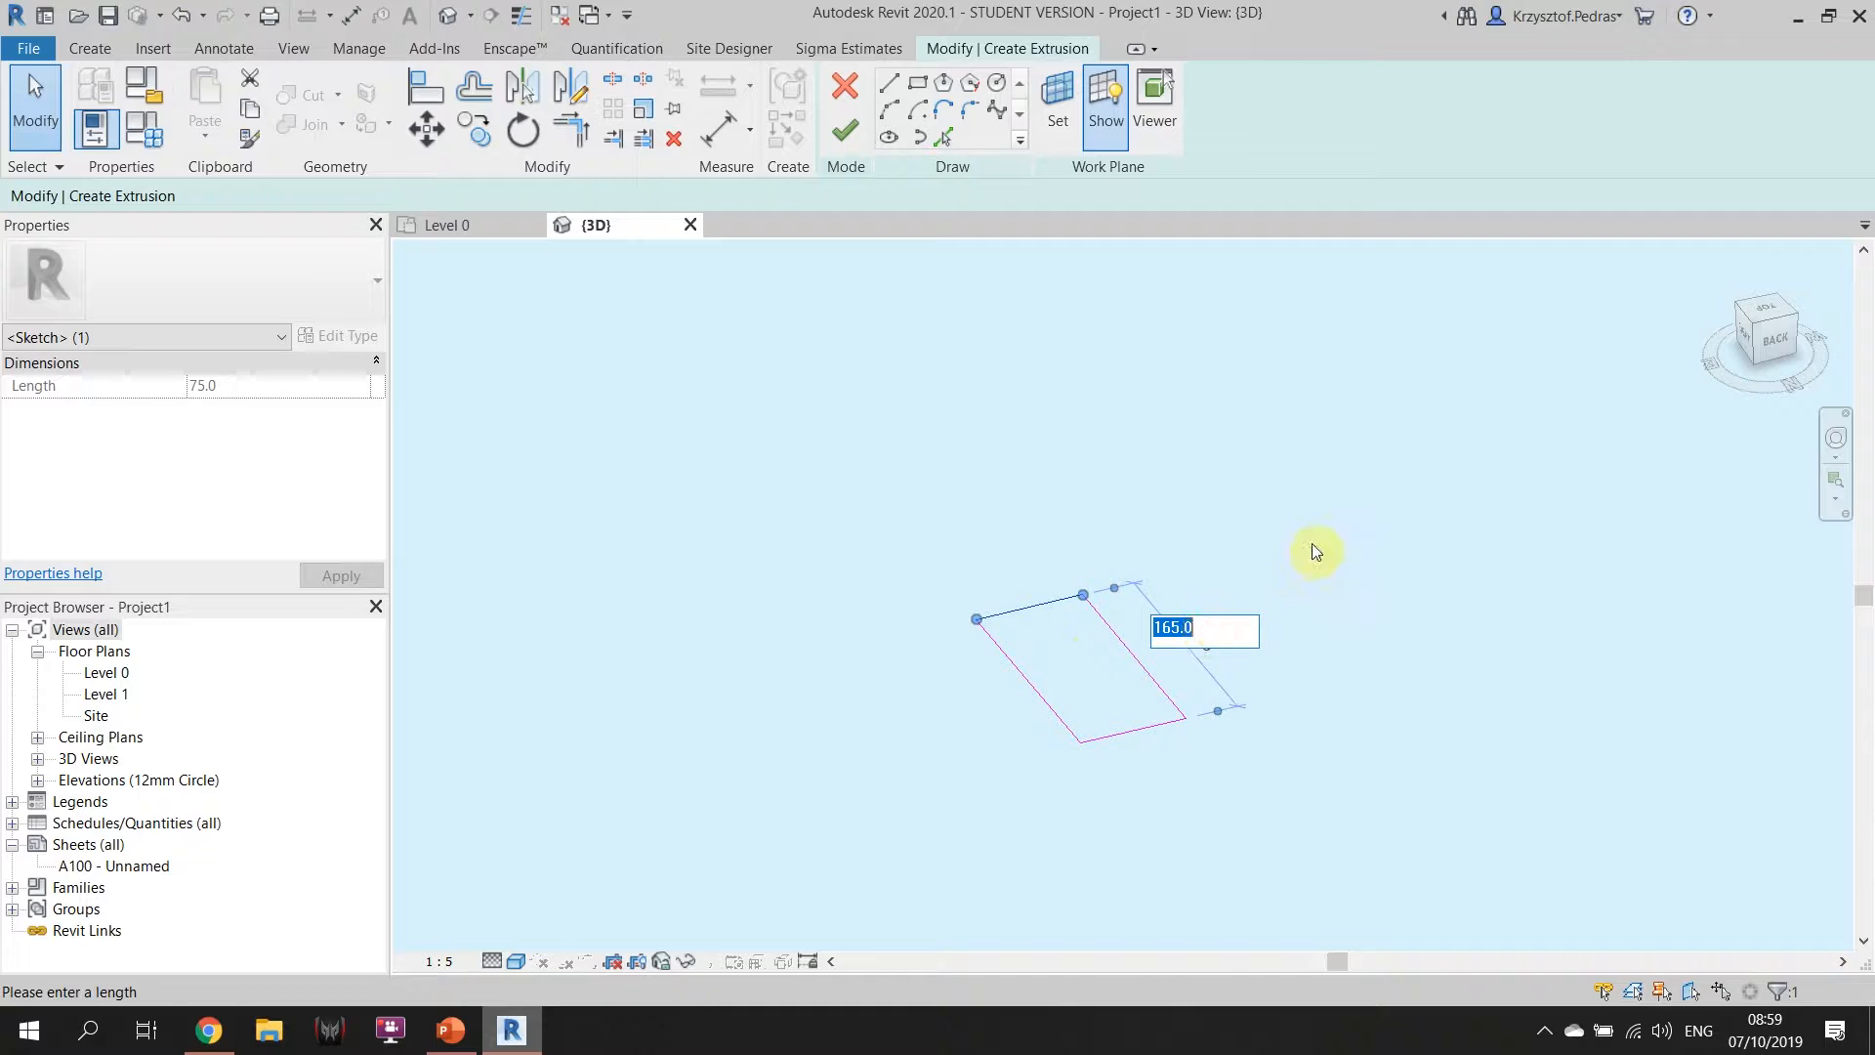
click(1258, 503)
click(1016, 612)
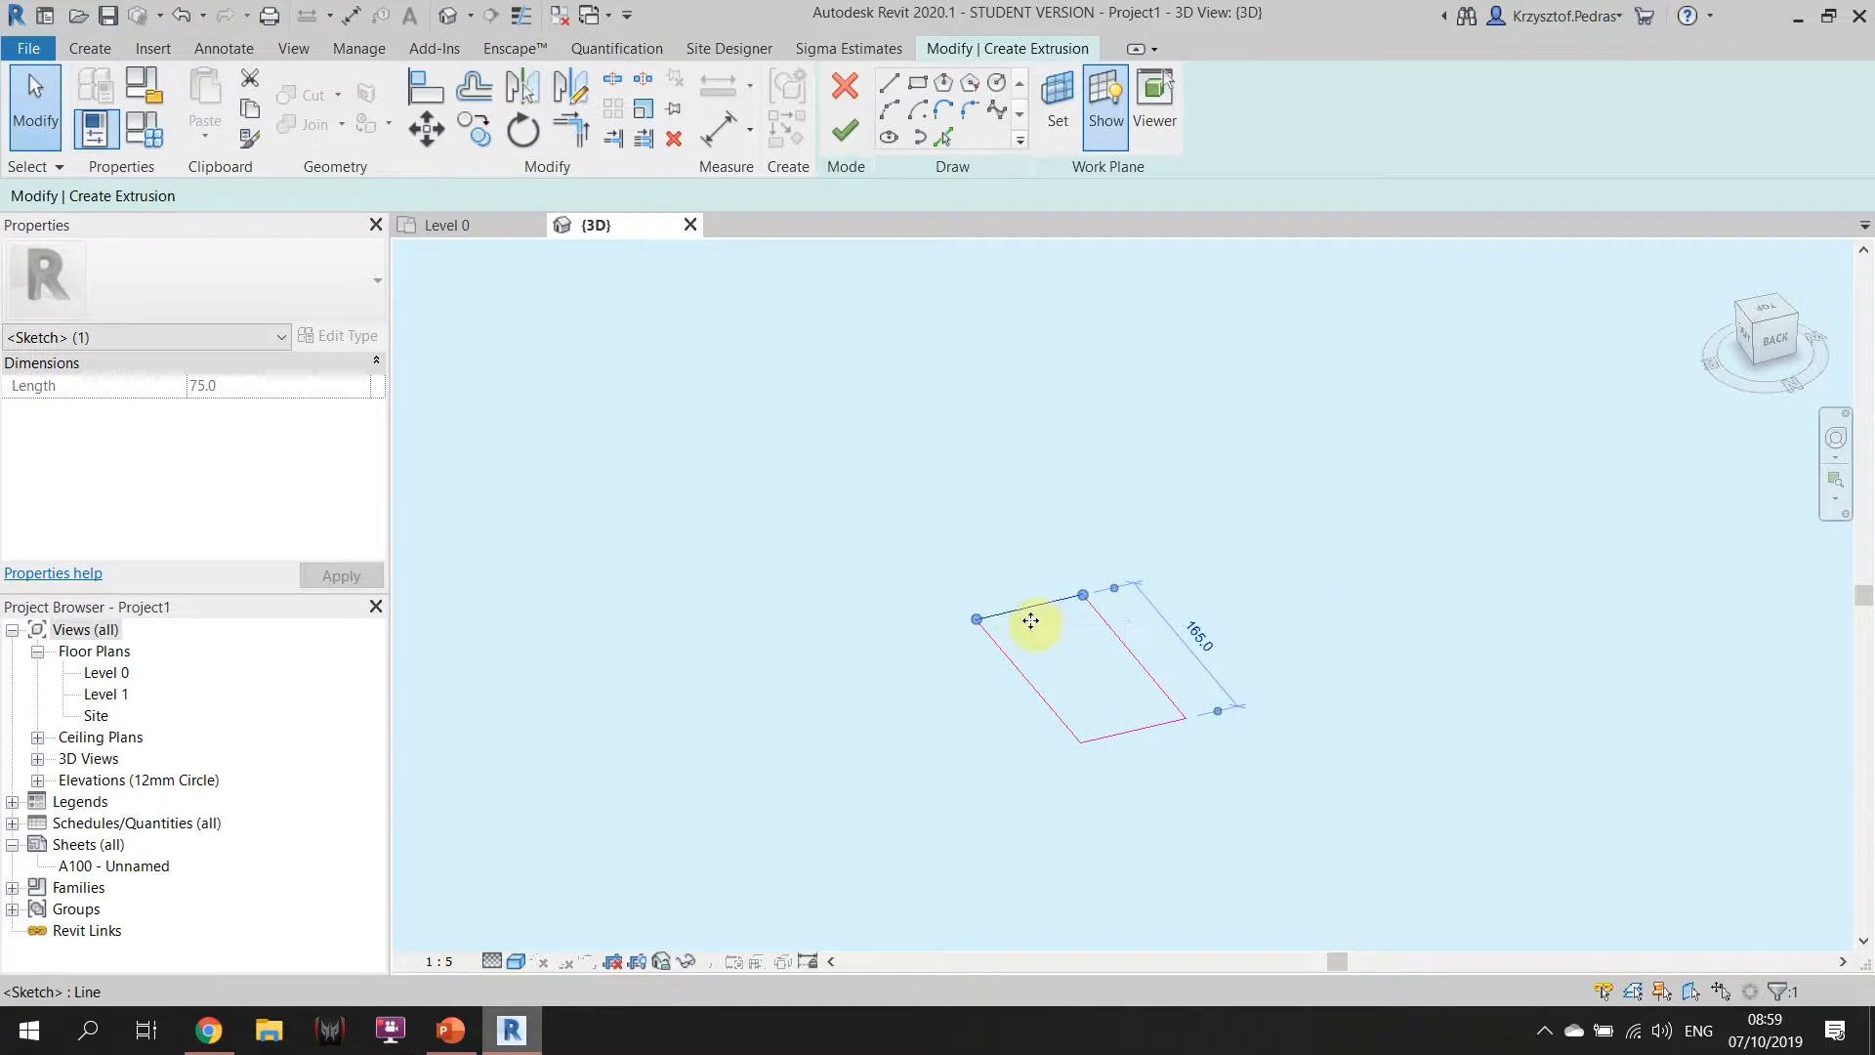
click(1209, 634)
click(1209, 635)
drag(1209, 635, 1146, 637)
text(228)
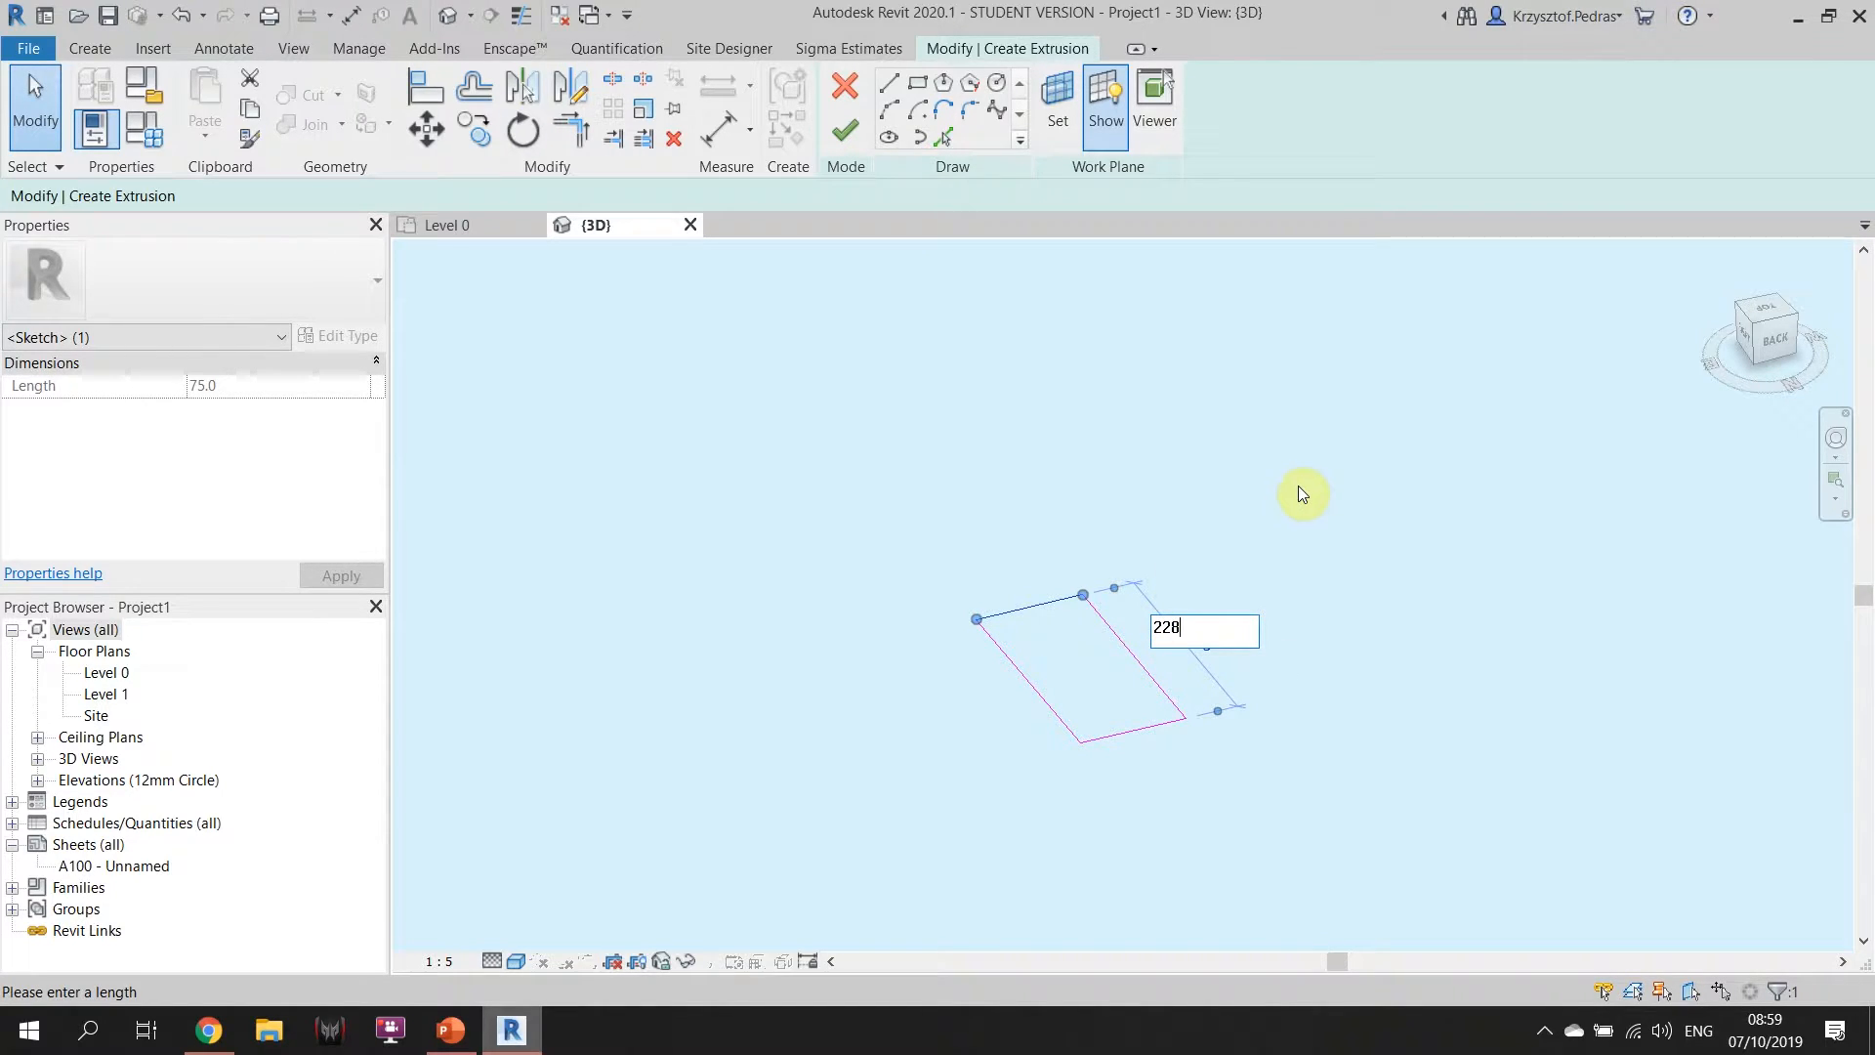
key(Return)
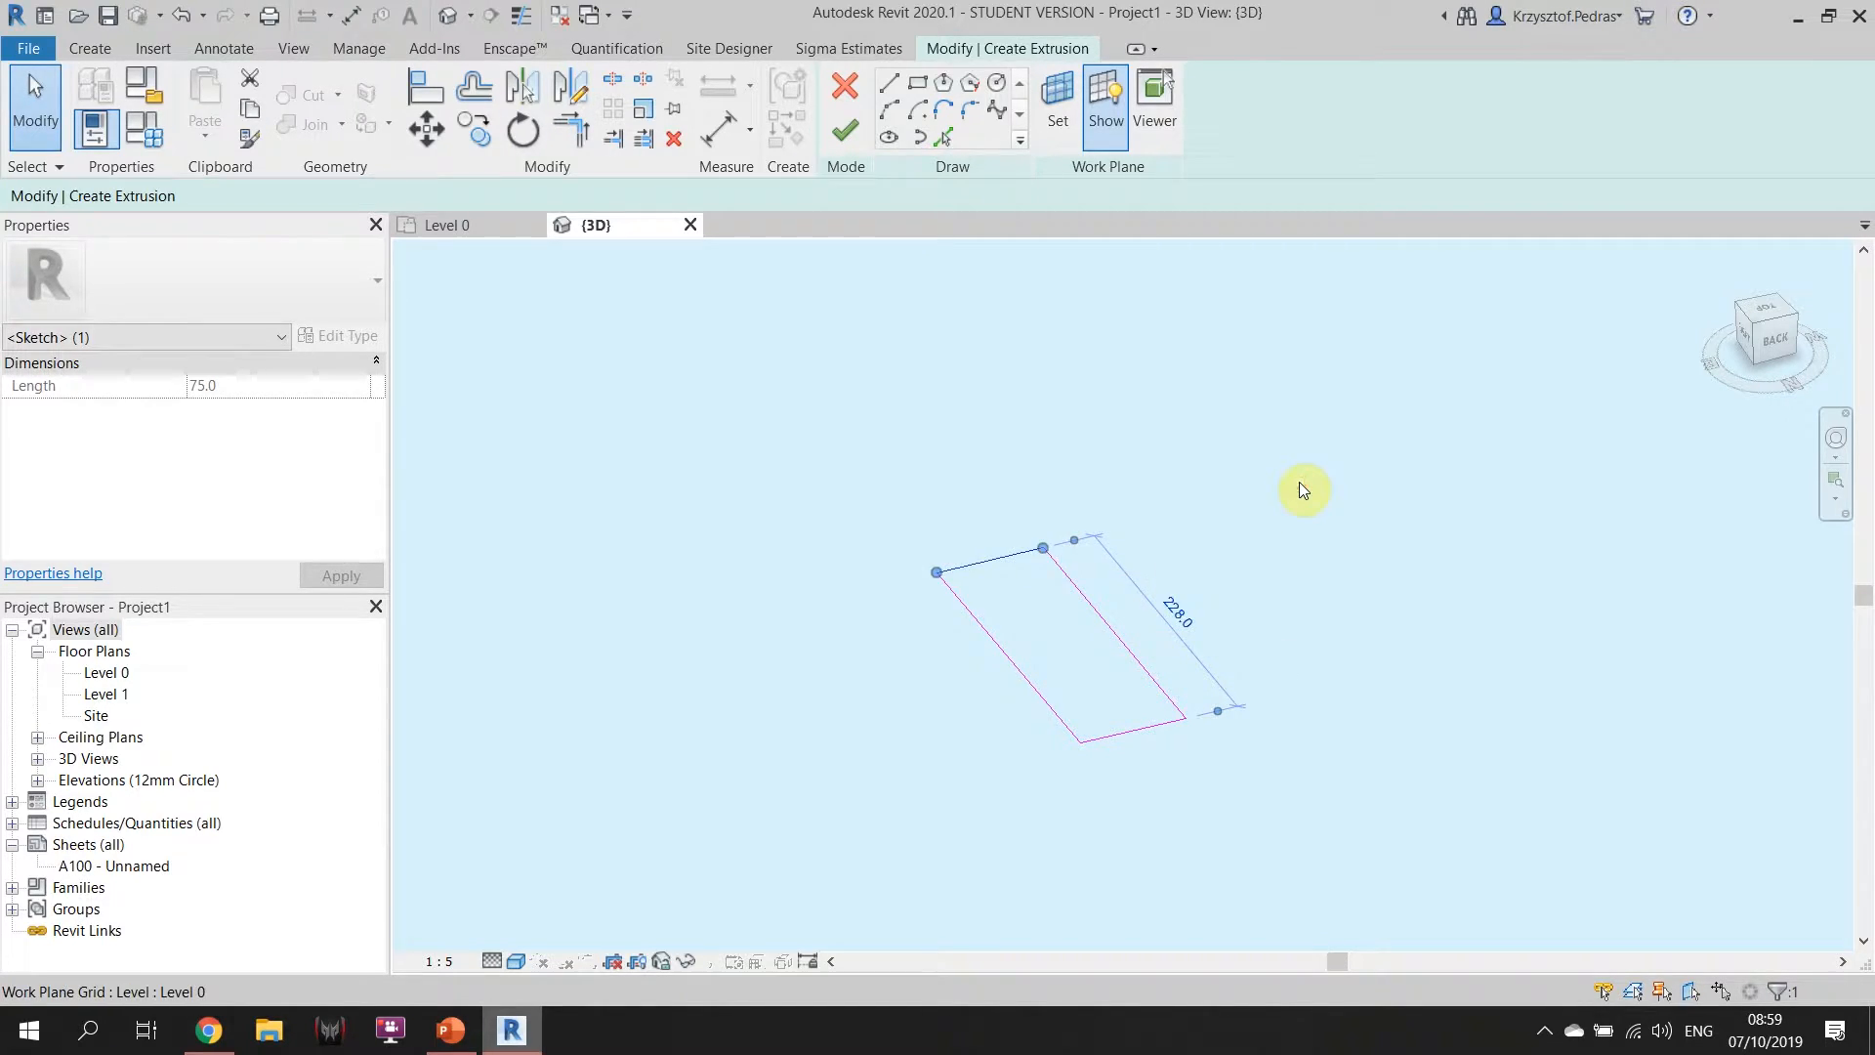
click(1316, 736)
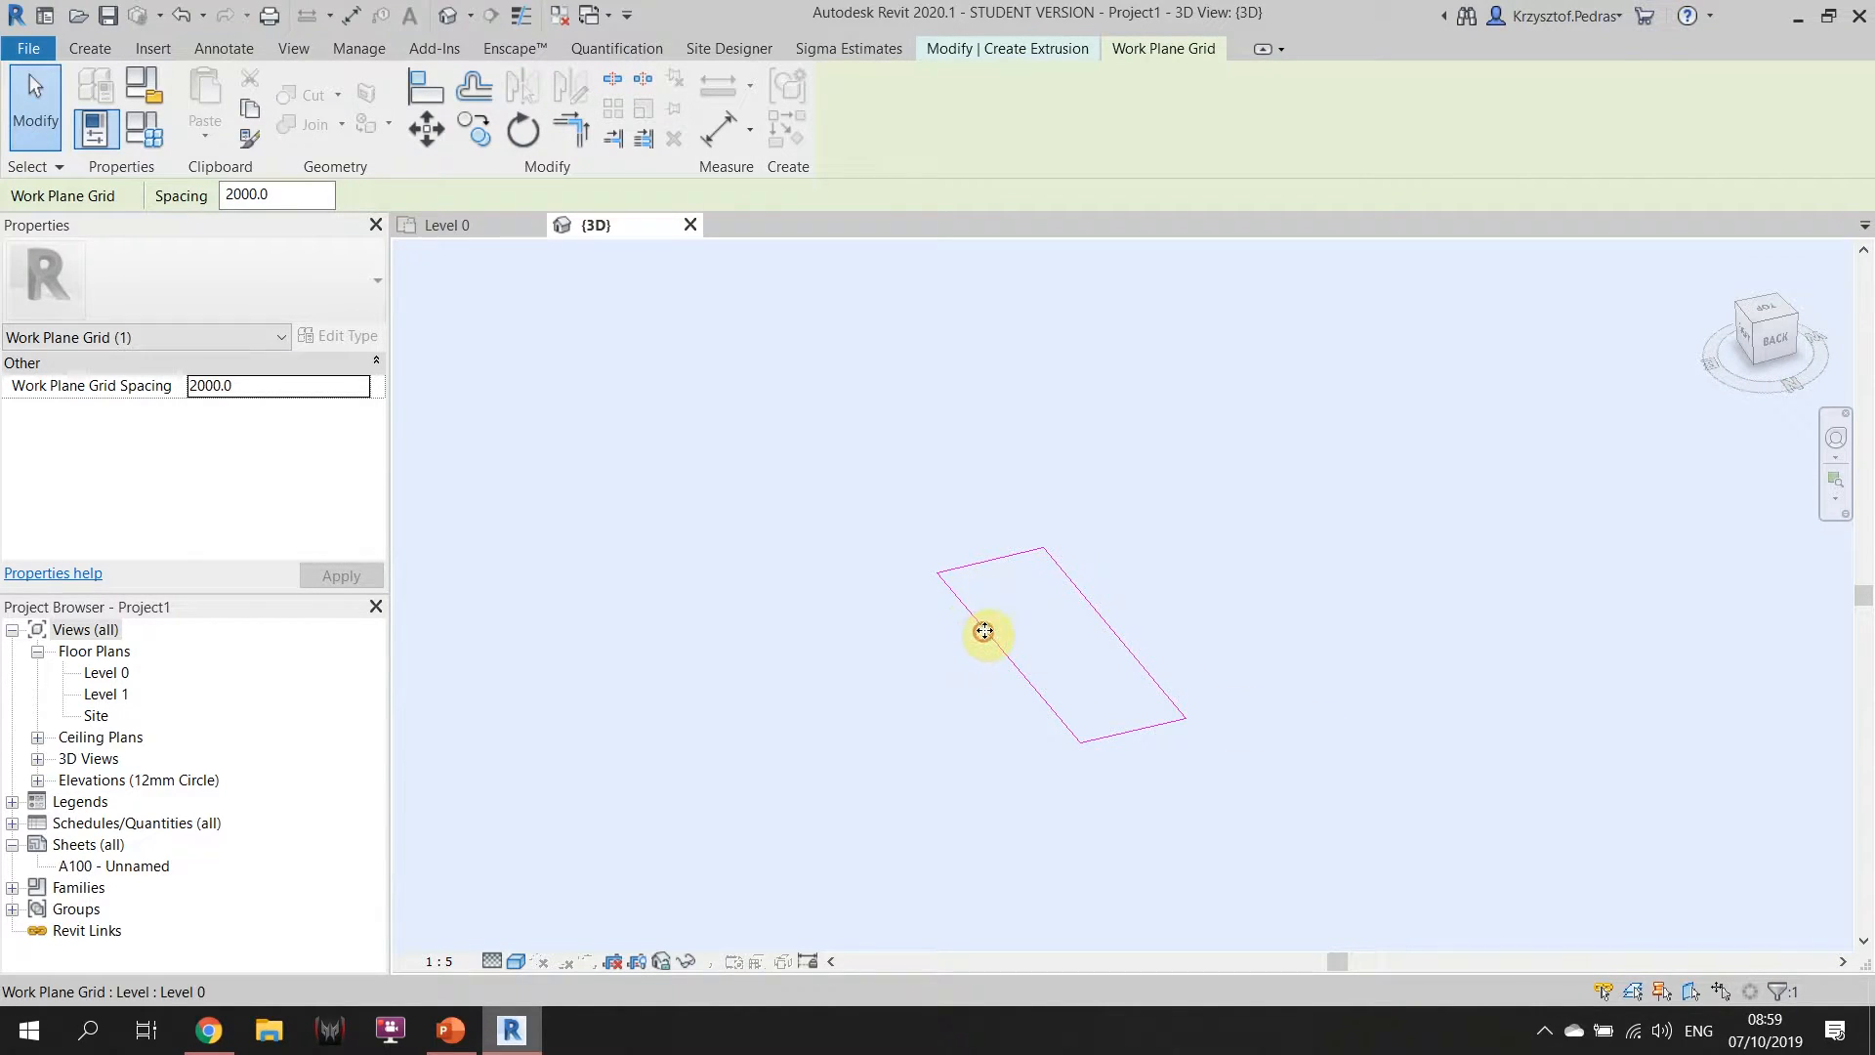
key(Escape)
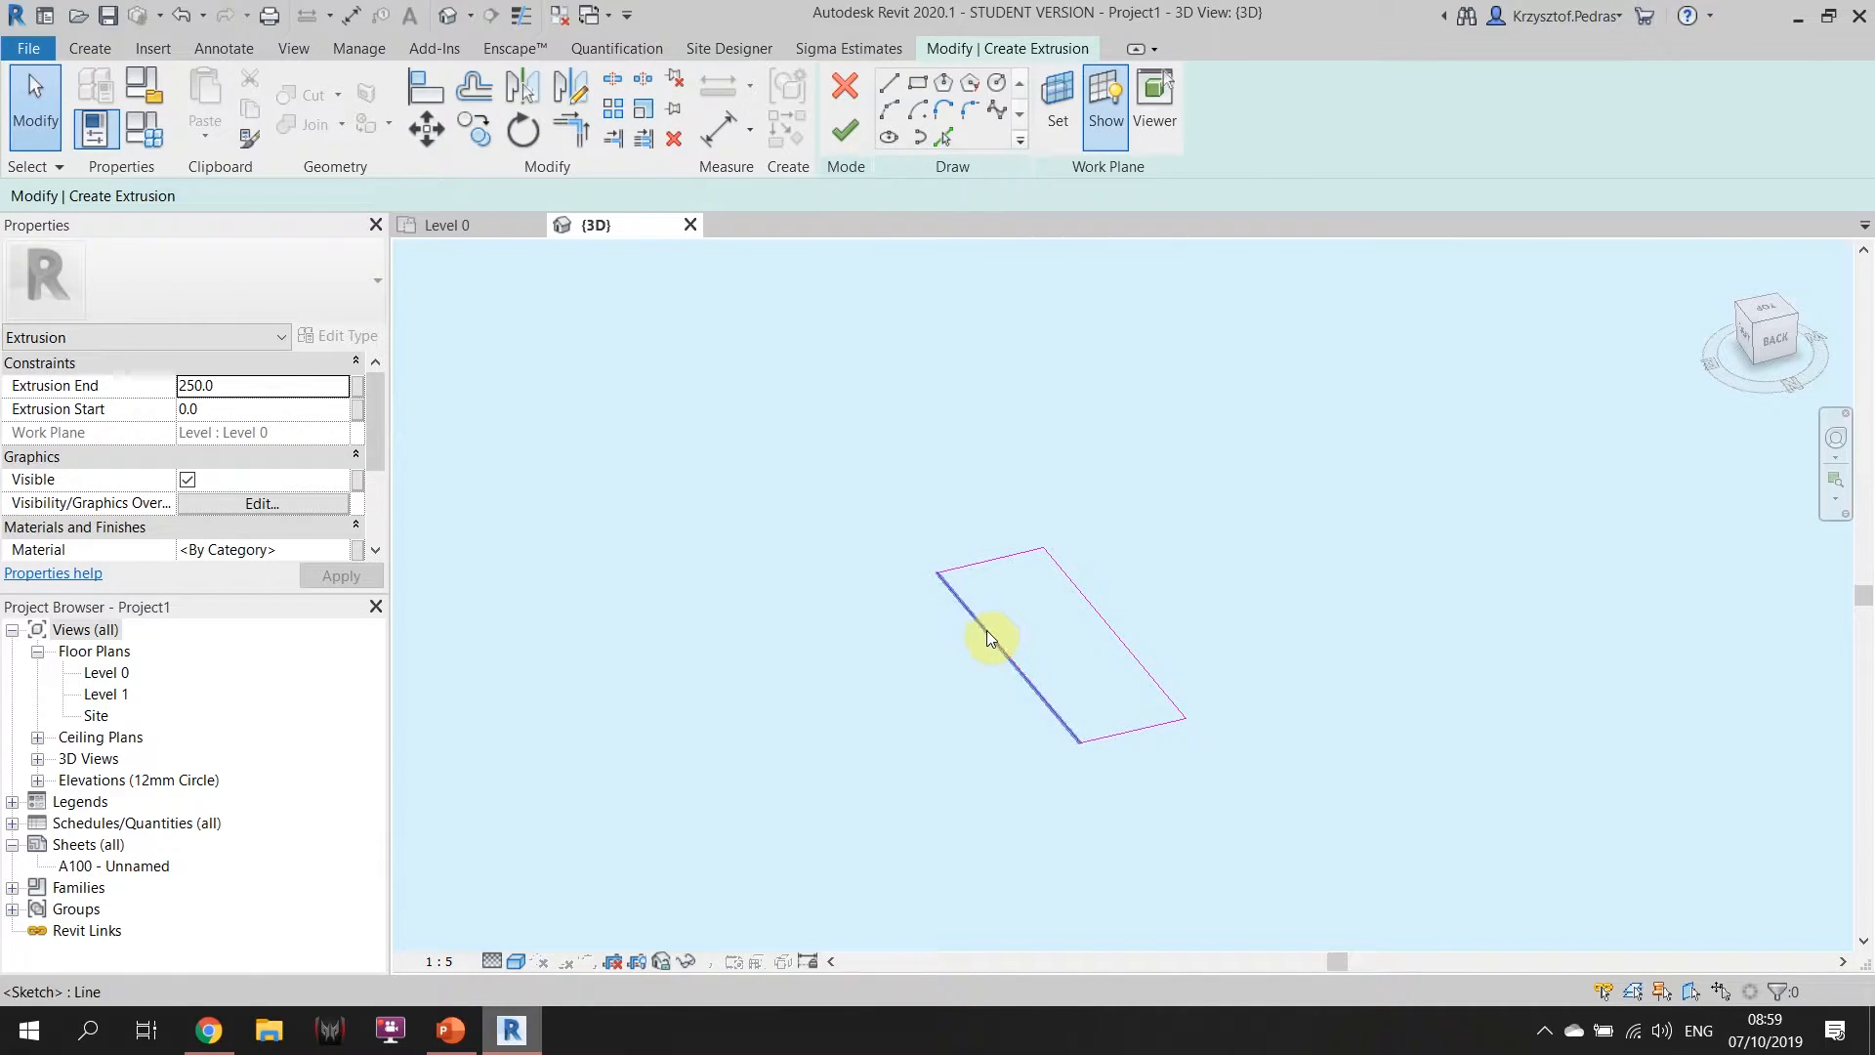
Set the brick profile's width to 108 mm by adjusting one long edge of the rectangle.
click(987, 631)
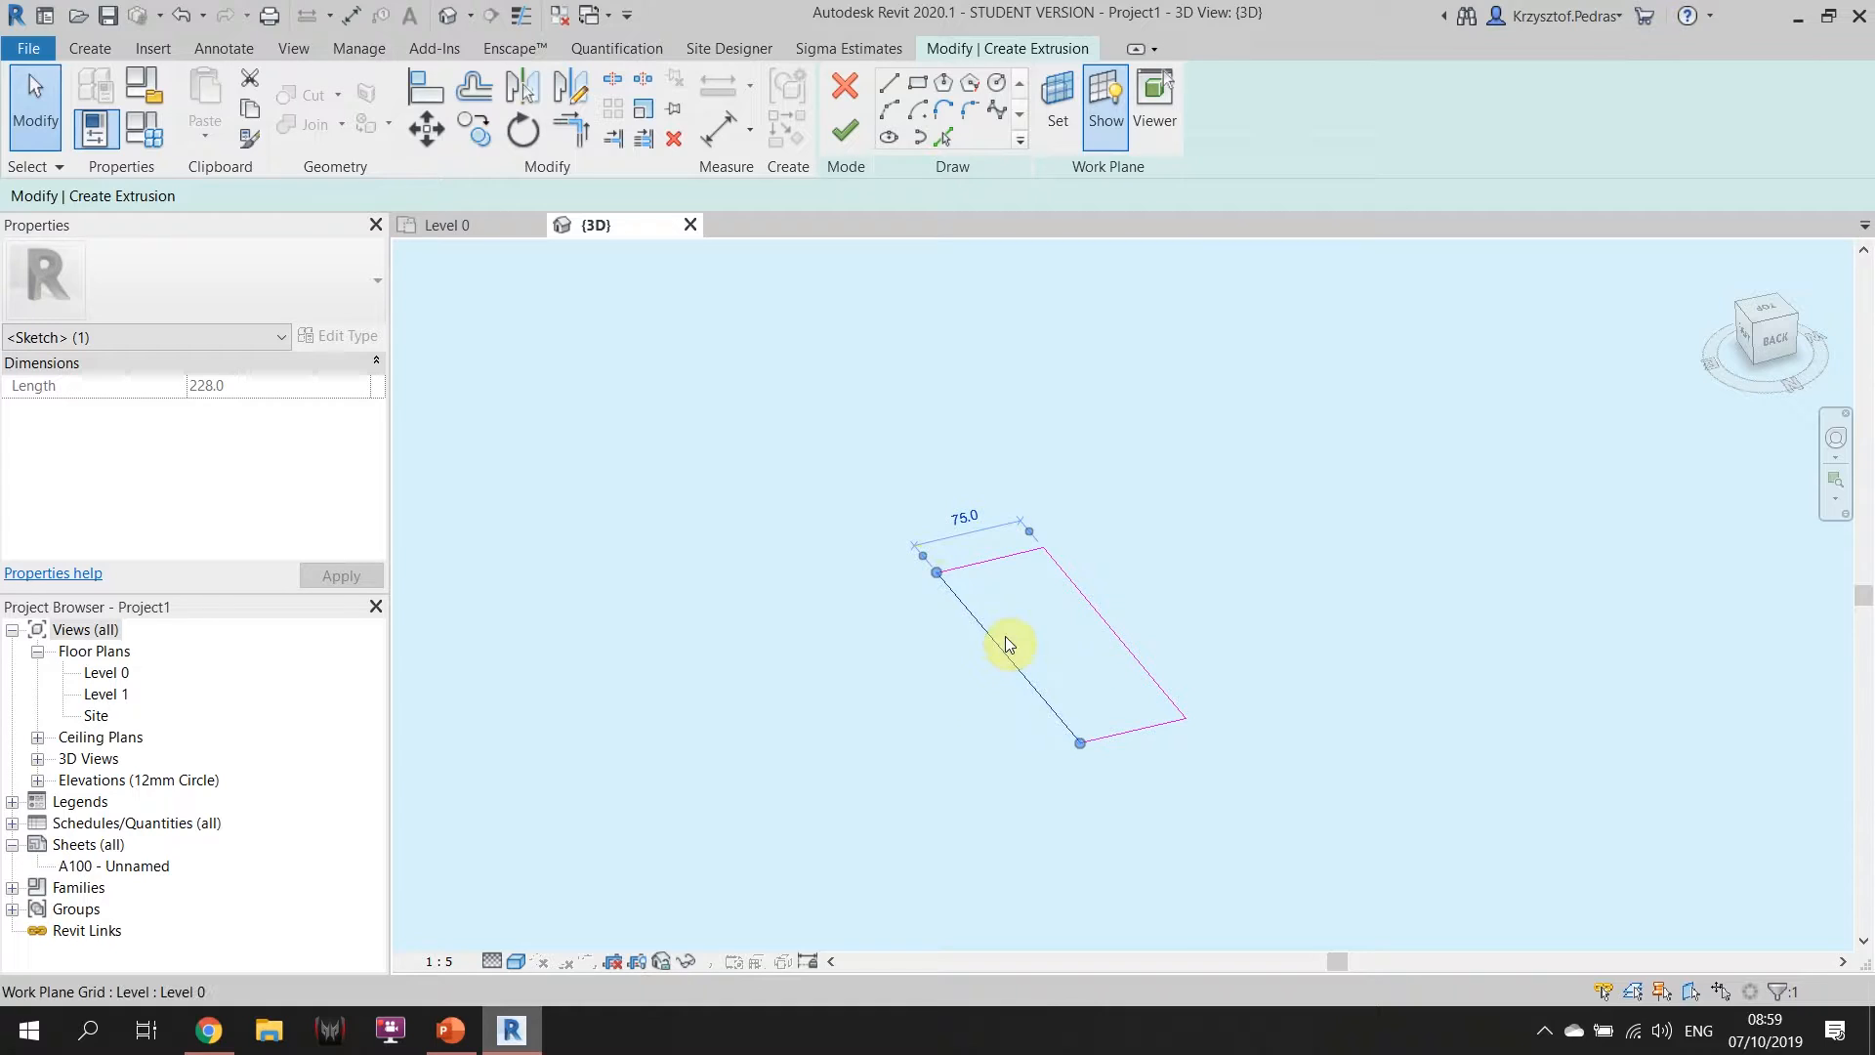
click(965, 517)
text(108)
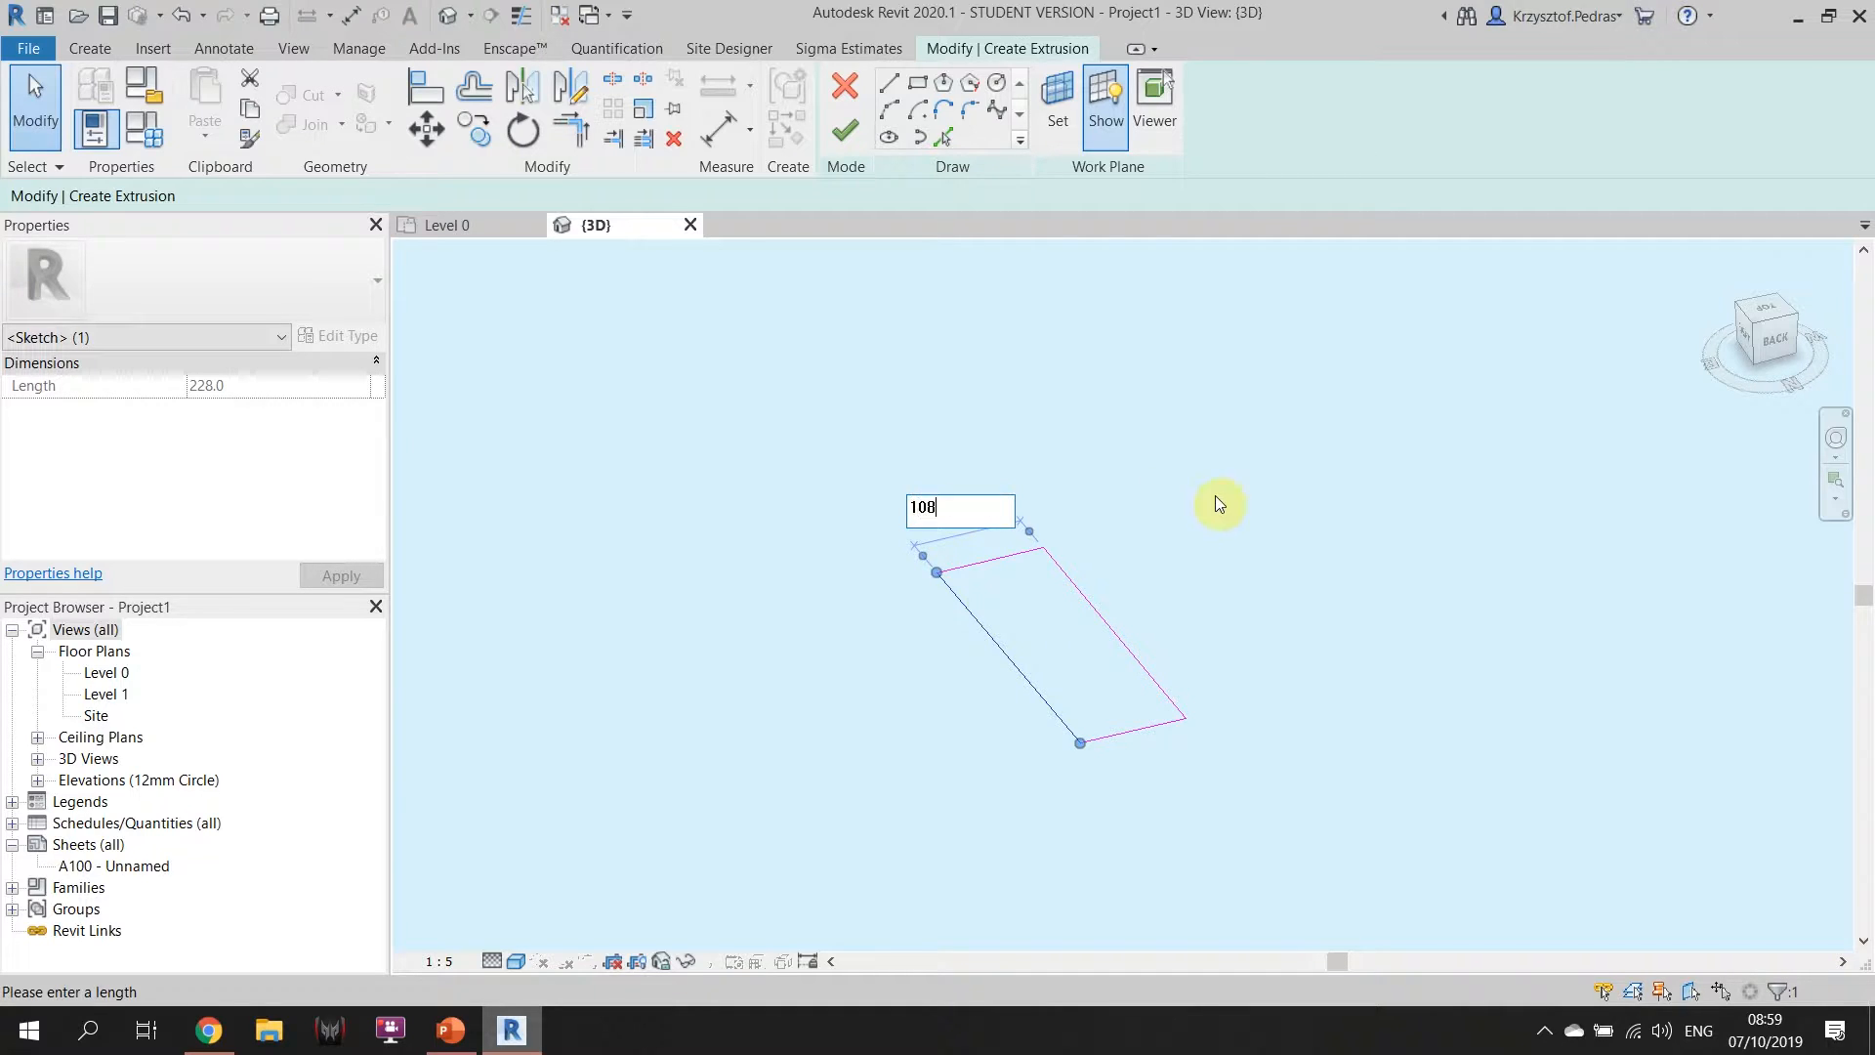
key(Return)
click(1231, 436)
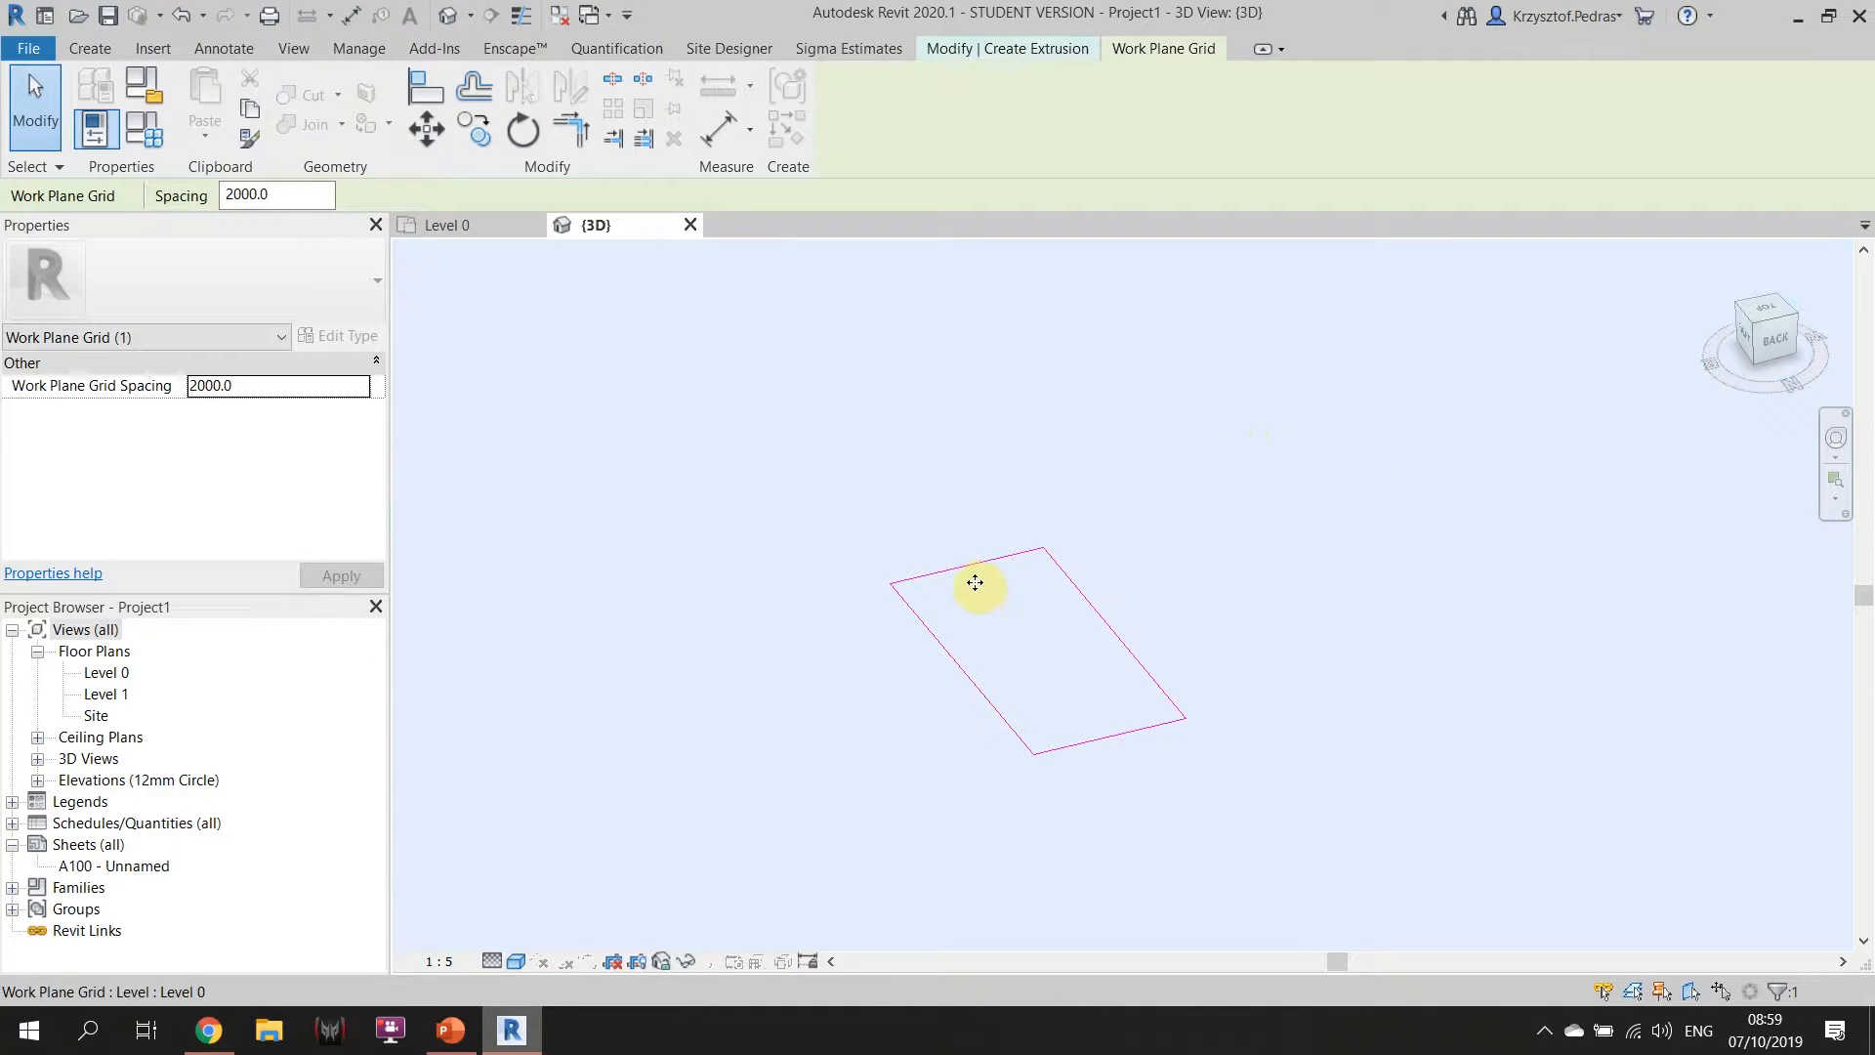
click(1041, 50)
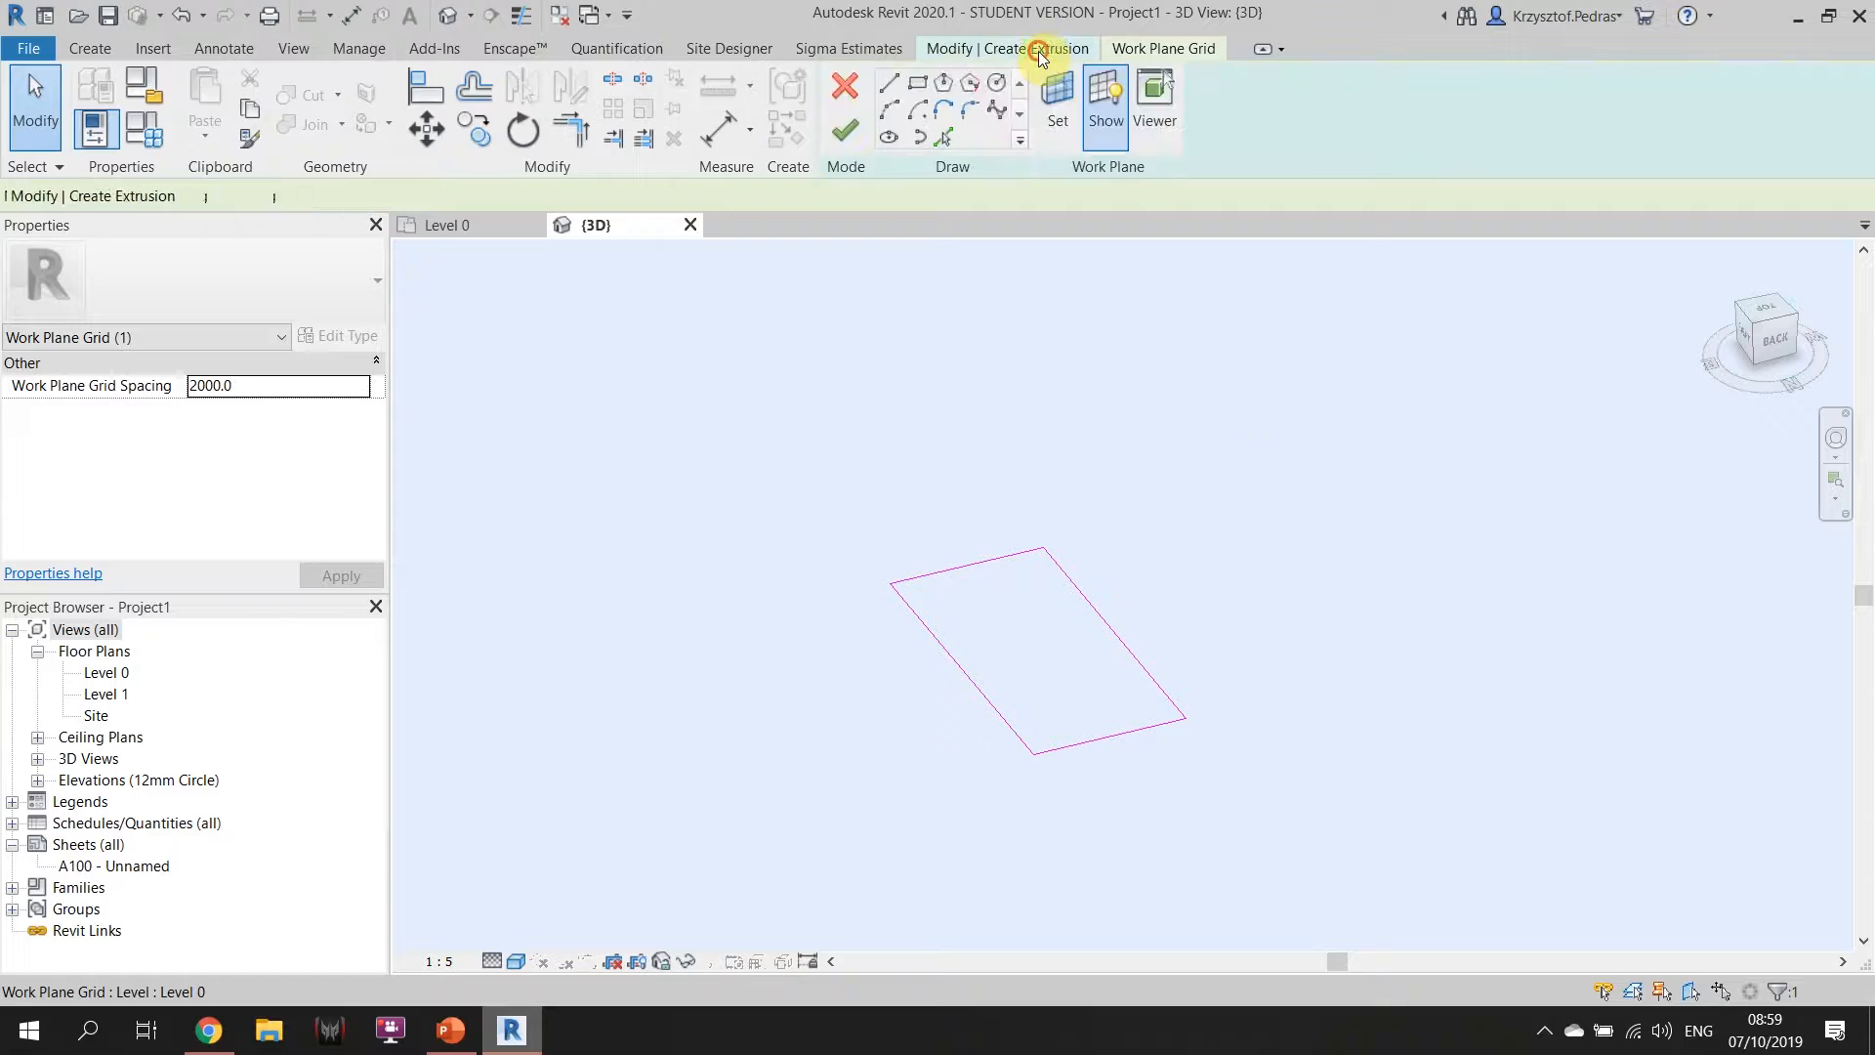
click(1661, 1030)
drag(1653, 970, 1318, 947)
click(1240, 13)
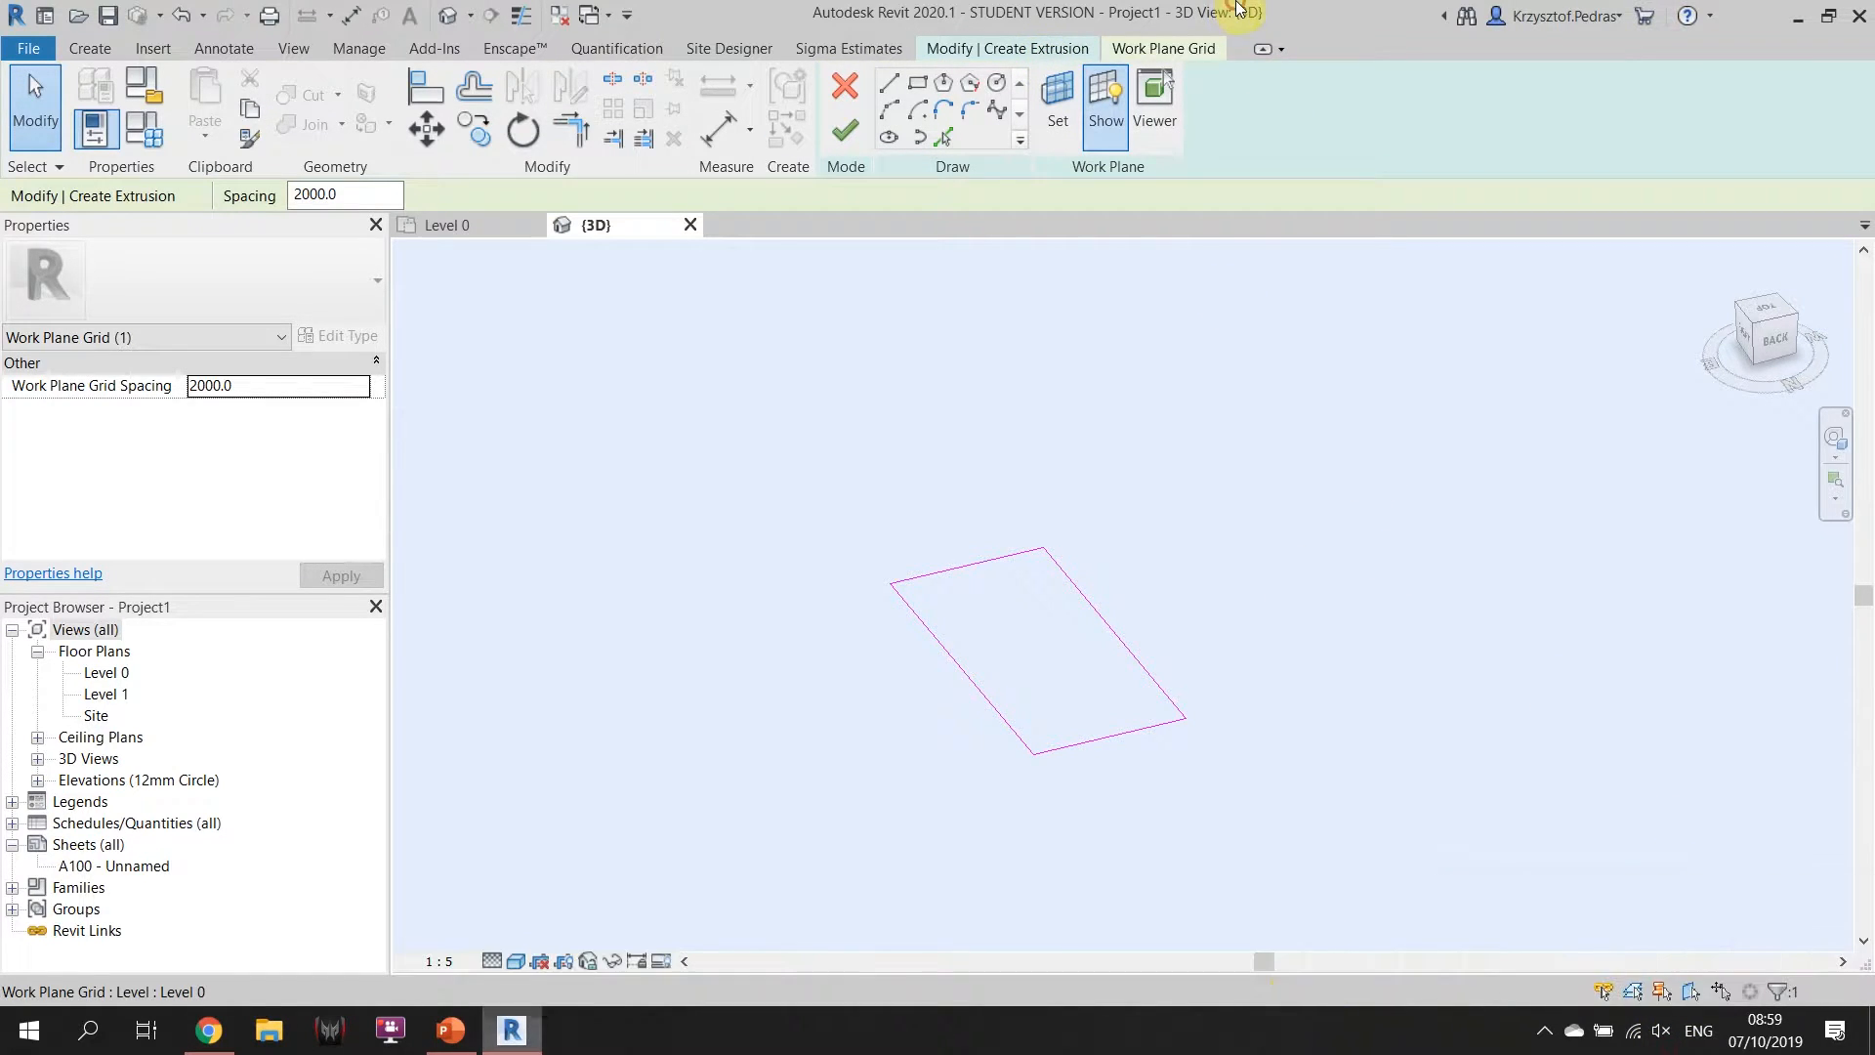
click(981, 678)
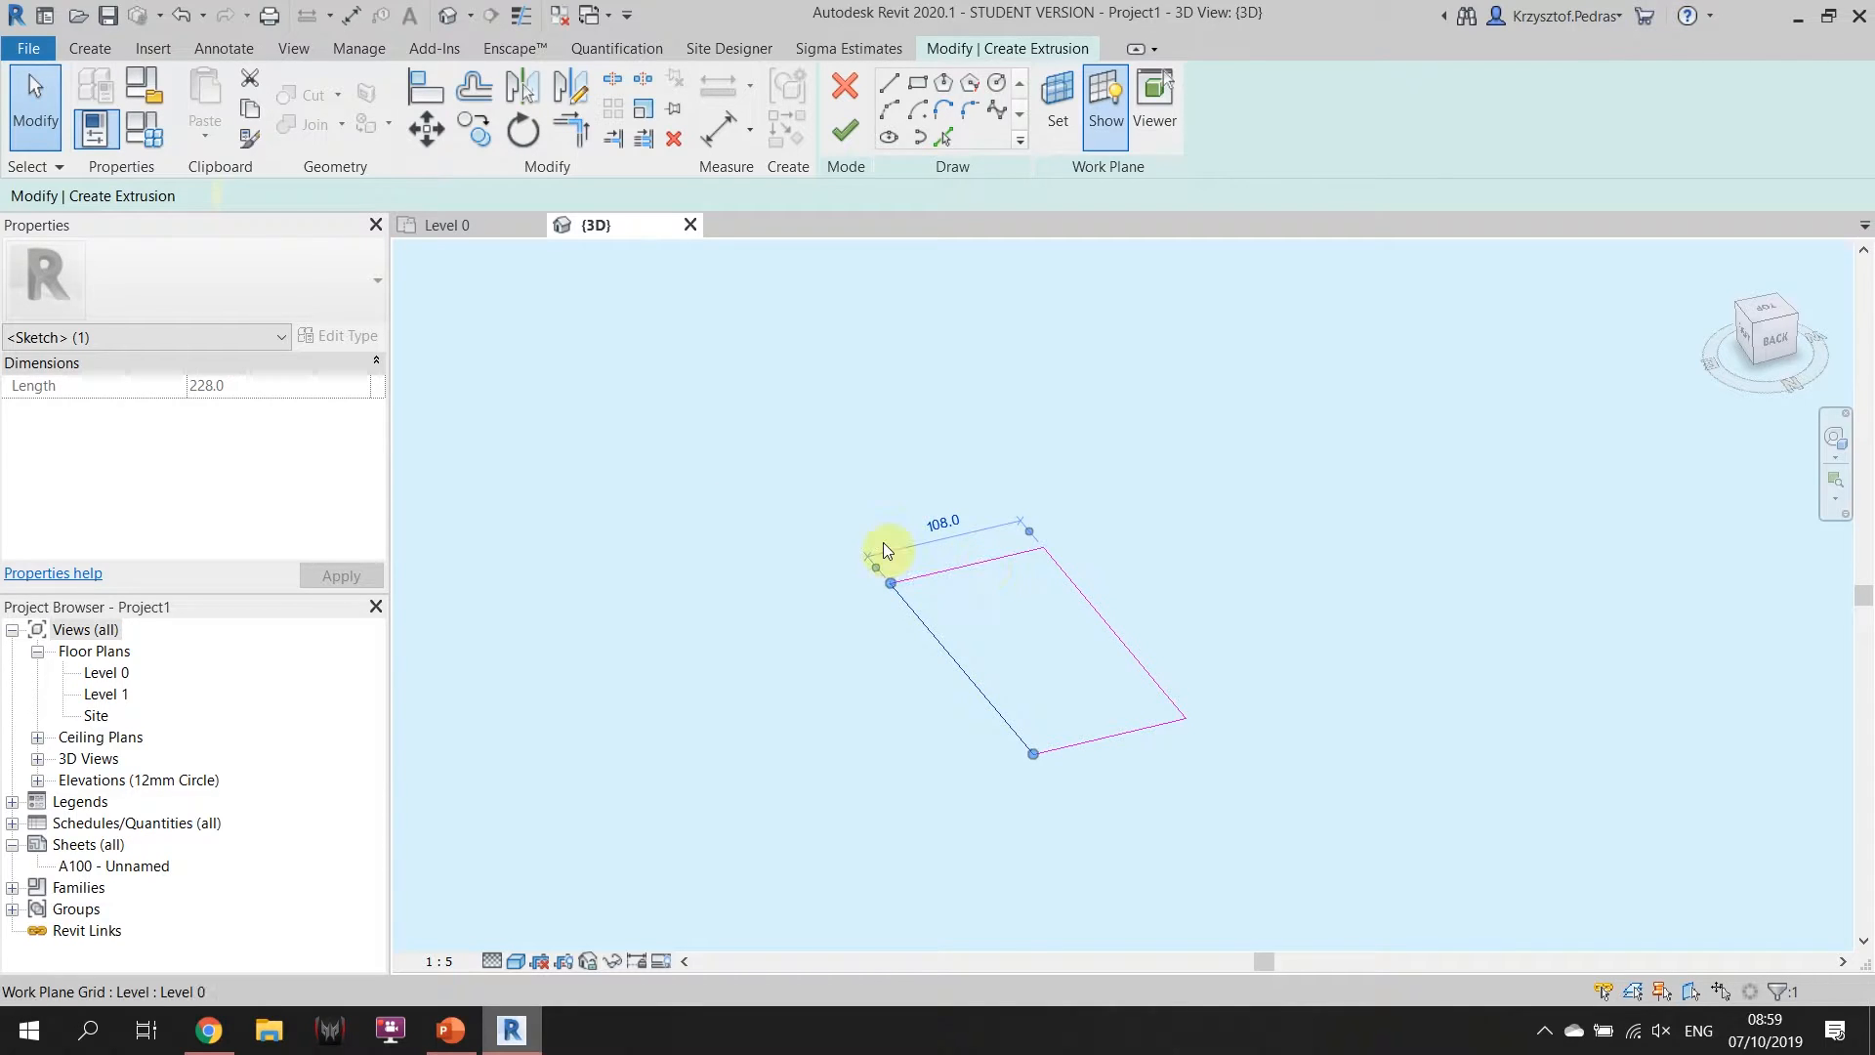
click(638, 336)
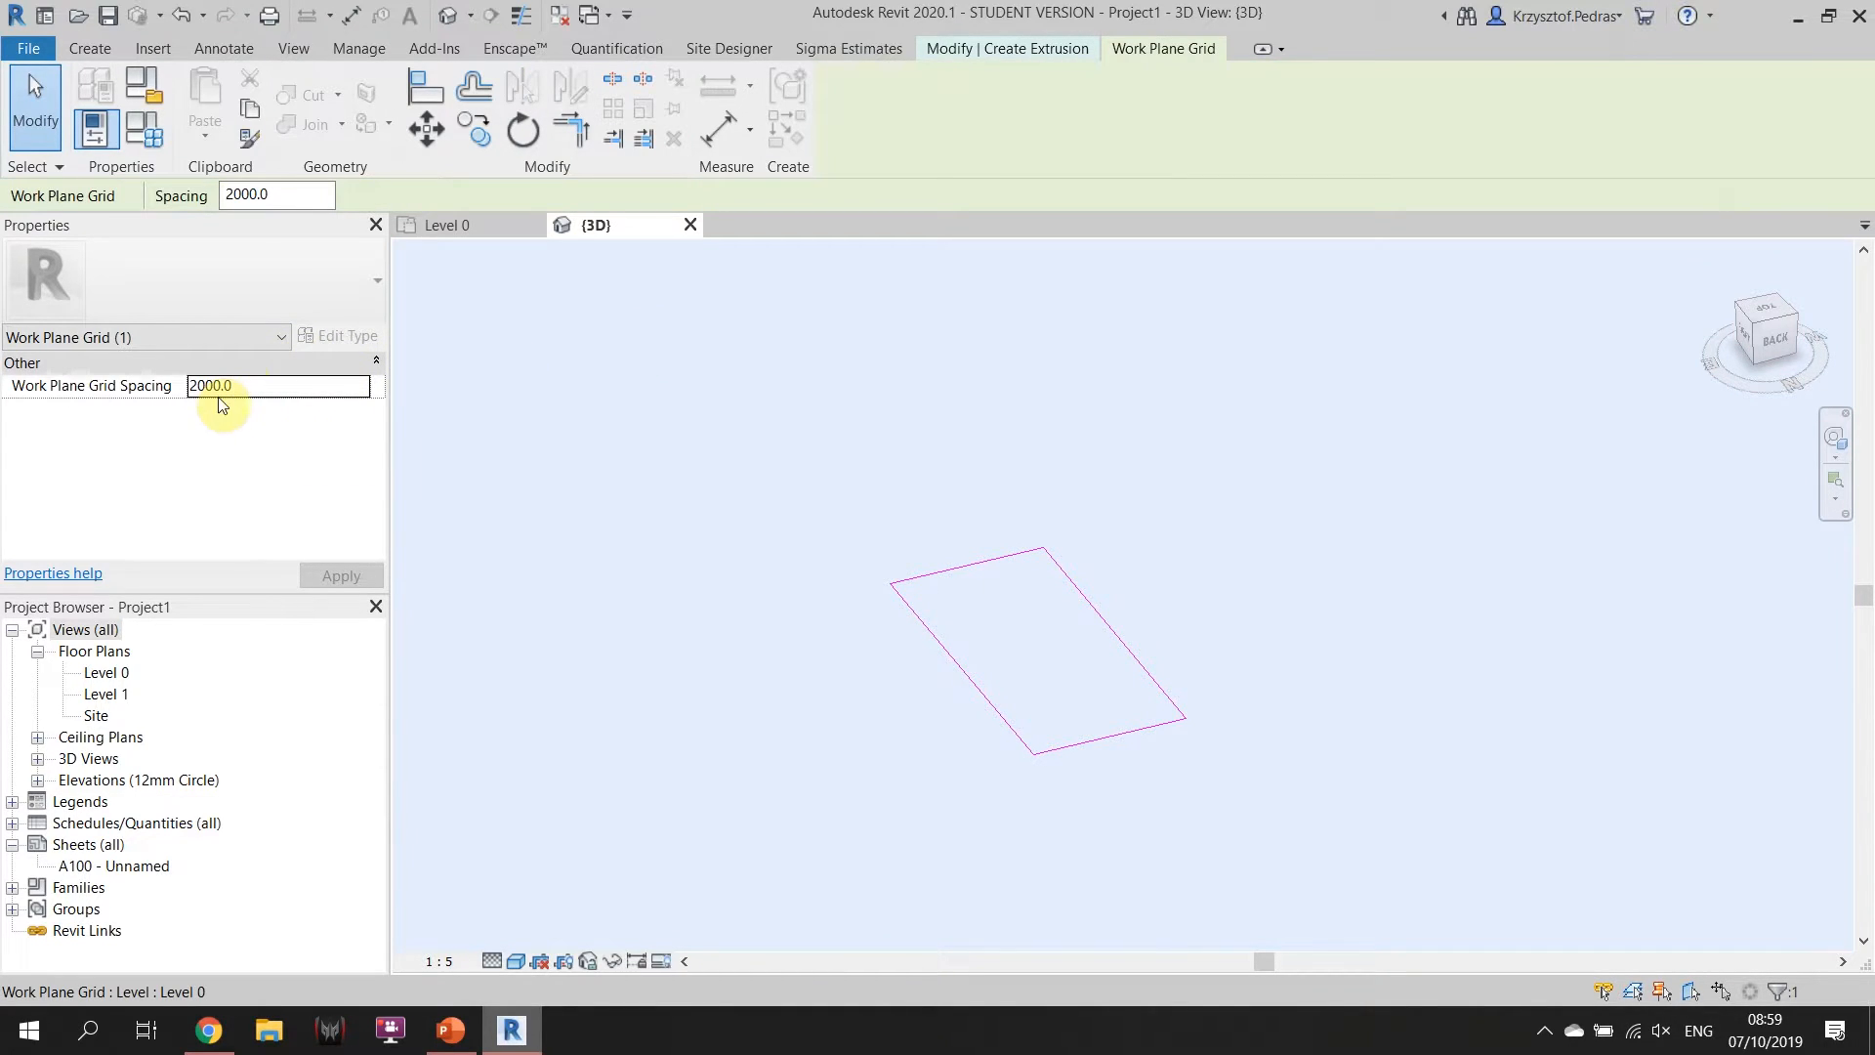
click(972, 51)
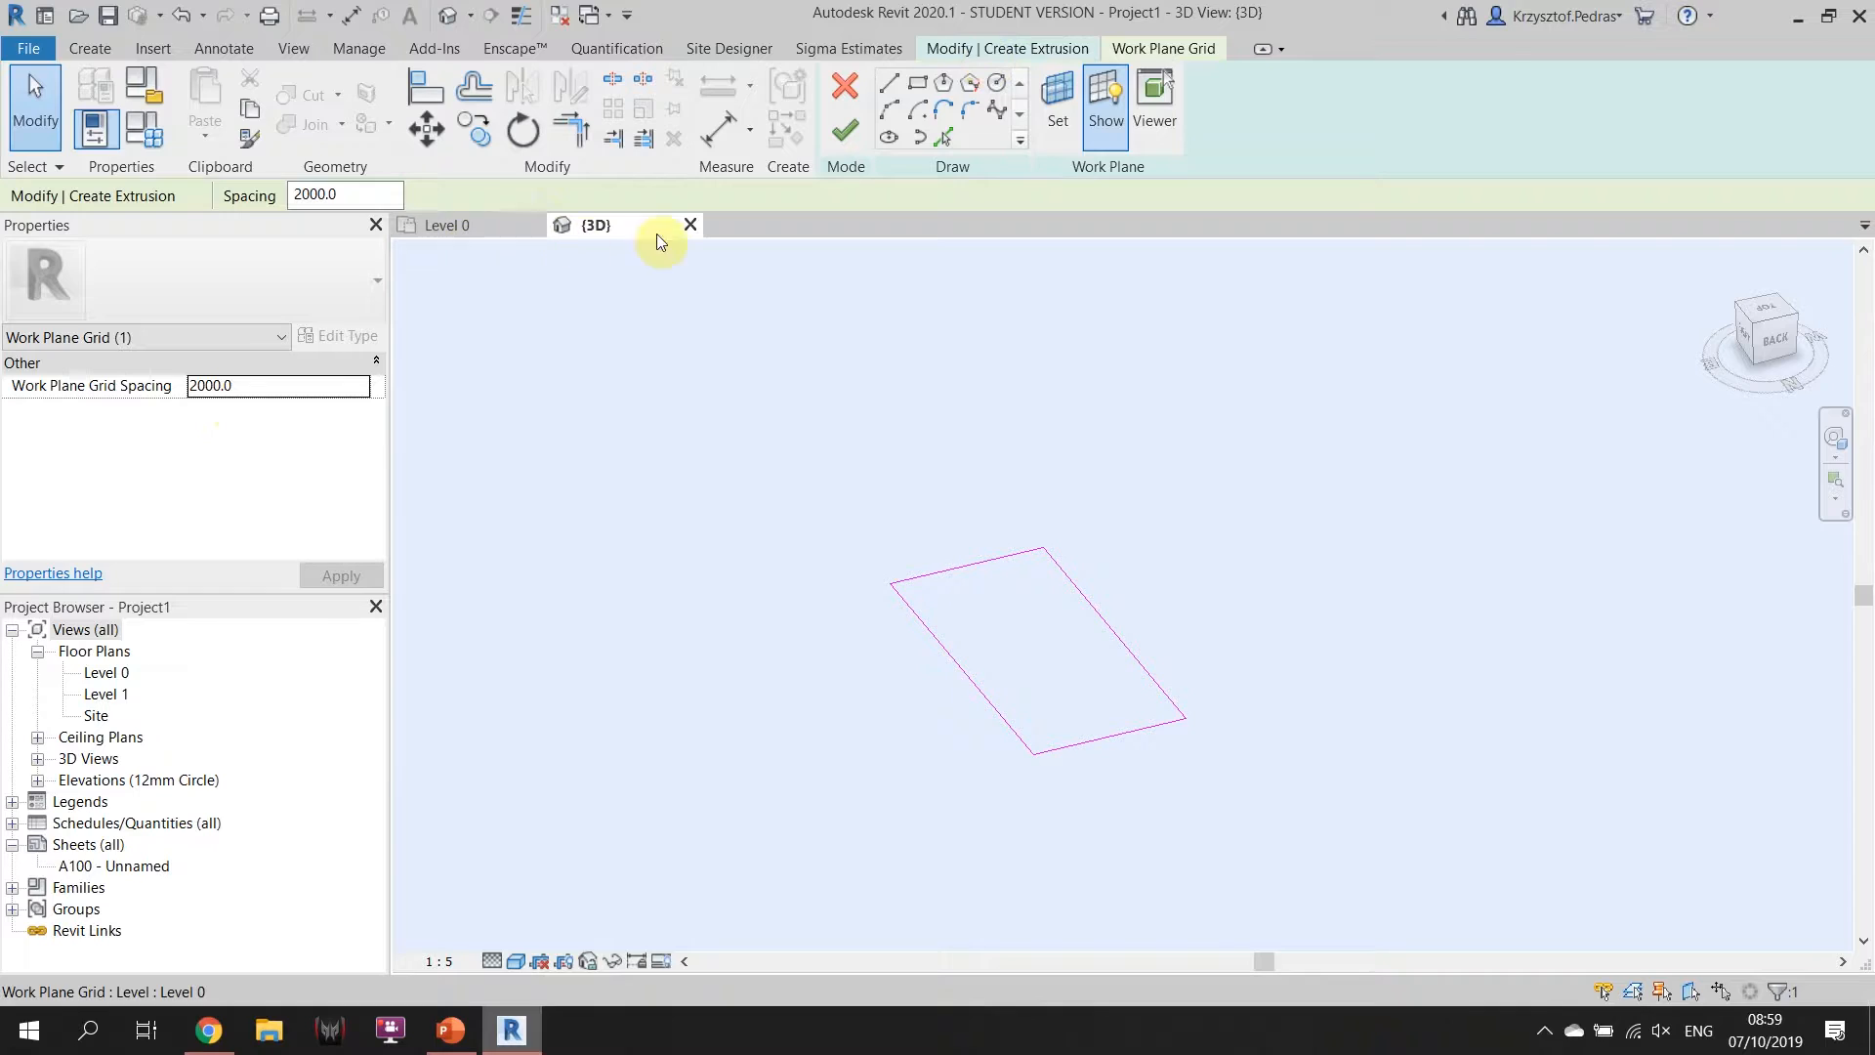
Finish the rectangle sketch to generate the solid brick extrusion.
click(1106, 112)
click(853, 119)
middle_drag(1250, 406, 1252, 536)
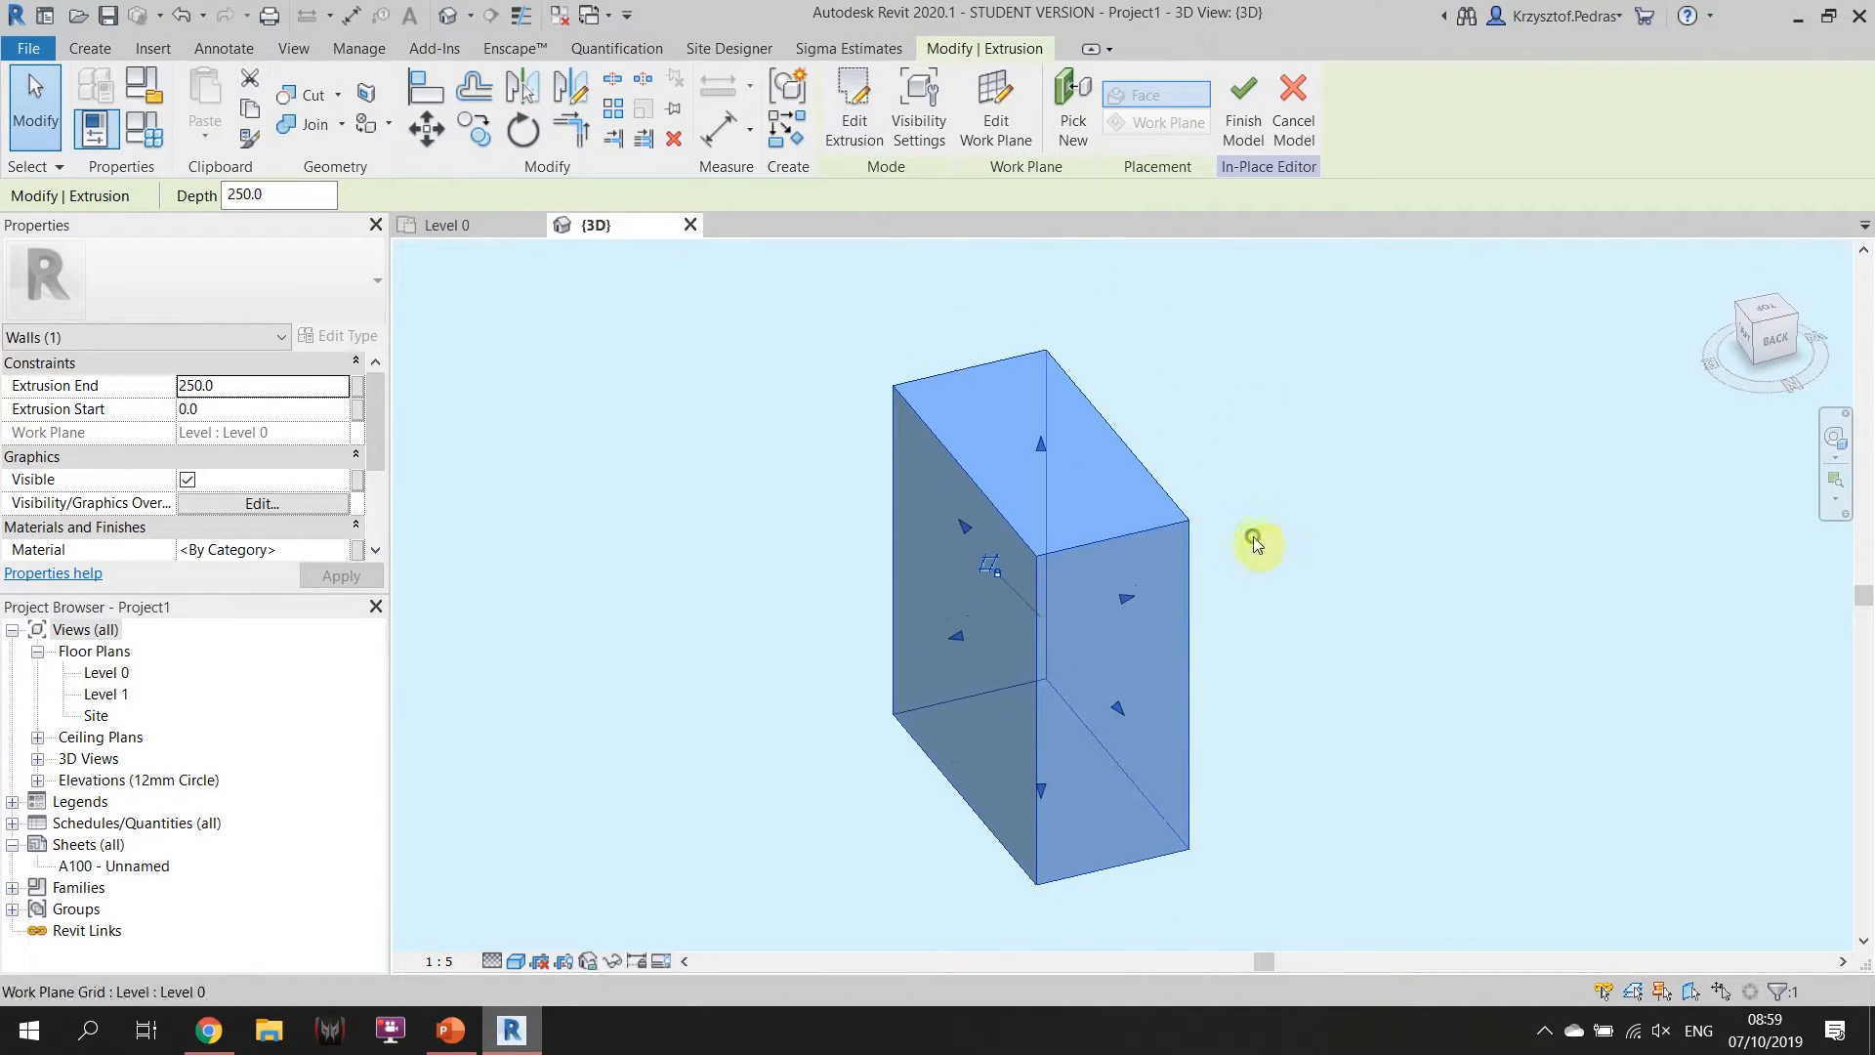
Lower the extrusion's top face with its shape handle to a height of about 234 mm.
scroll(1252, 531, down, 2)
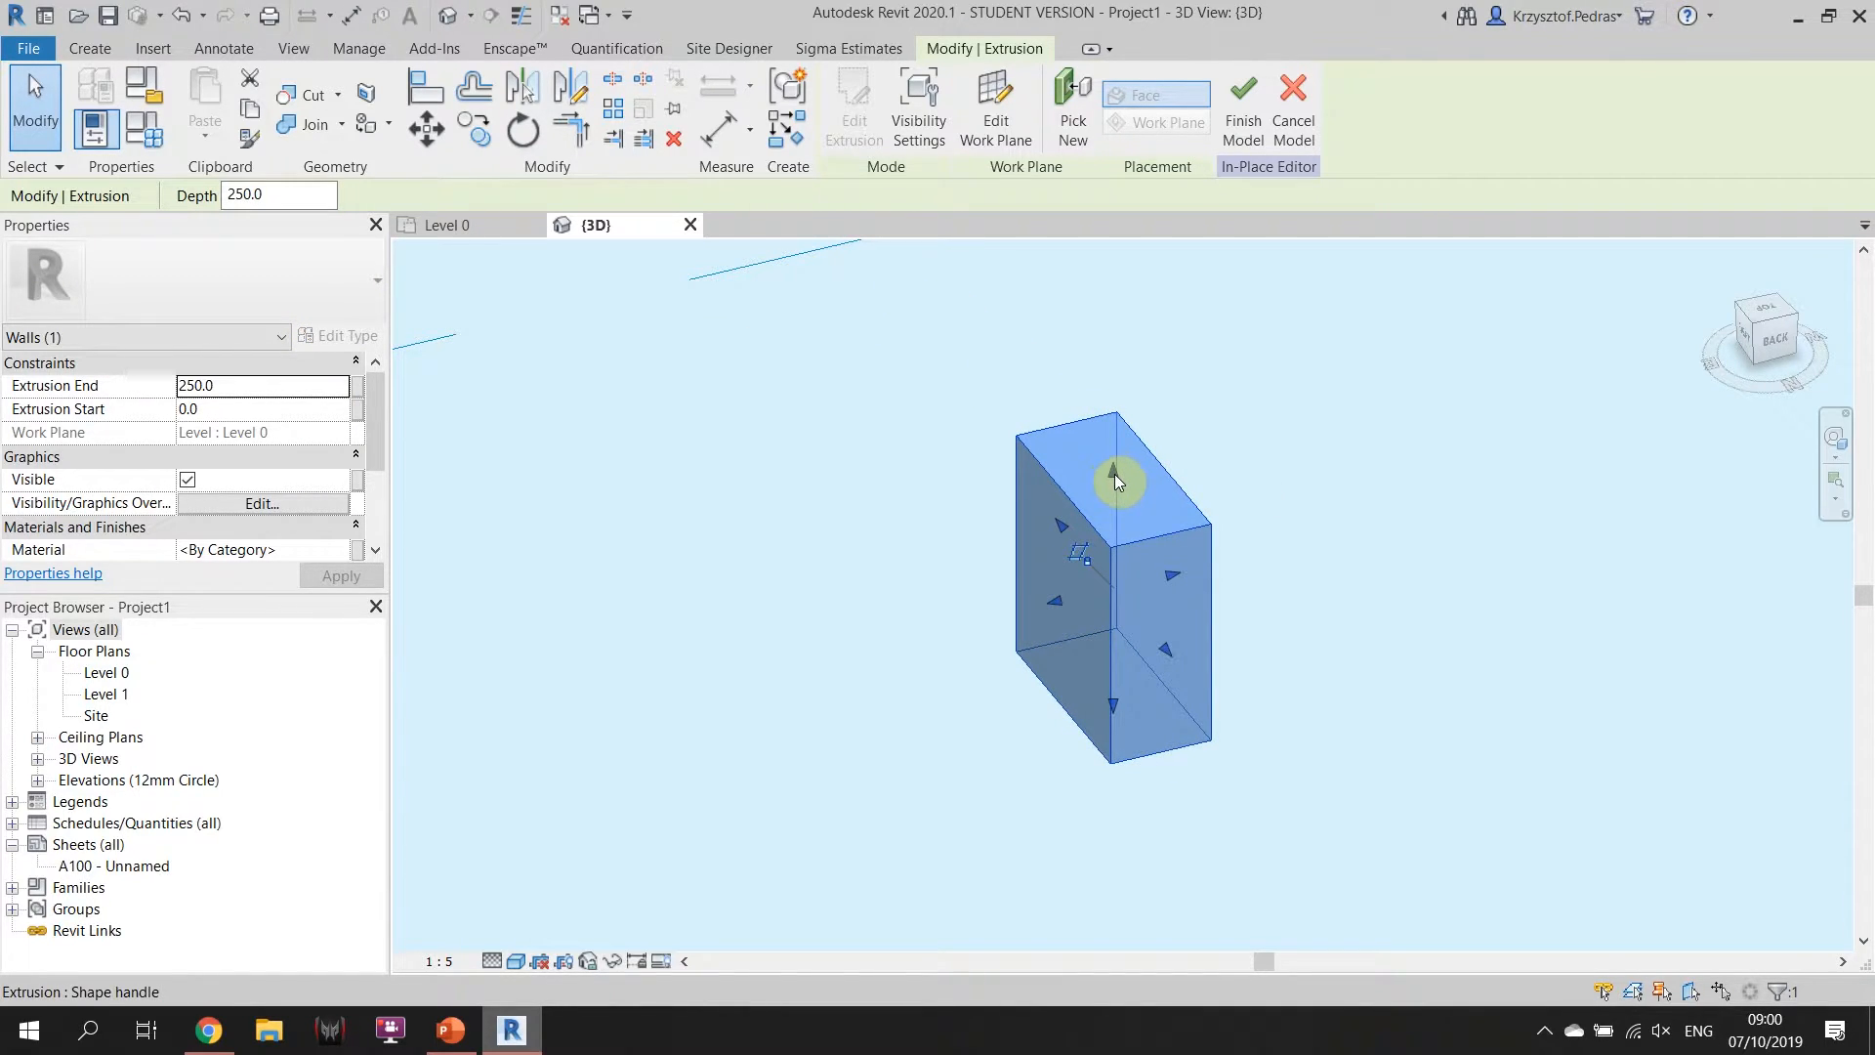
mouse_move(1115, 470)
mouse_down()
mouse_move(1130, 584)
mouse_move(1135, 486)
mouse_up()
key(Escape)
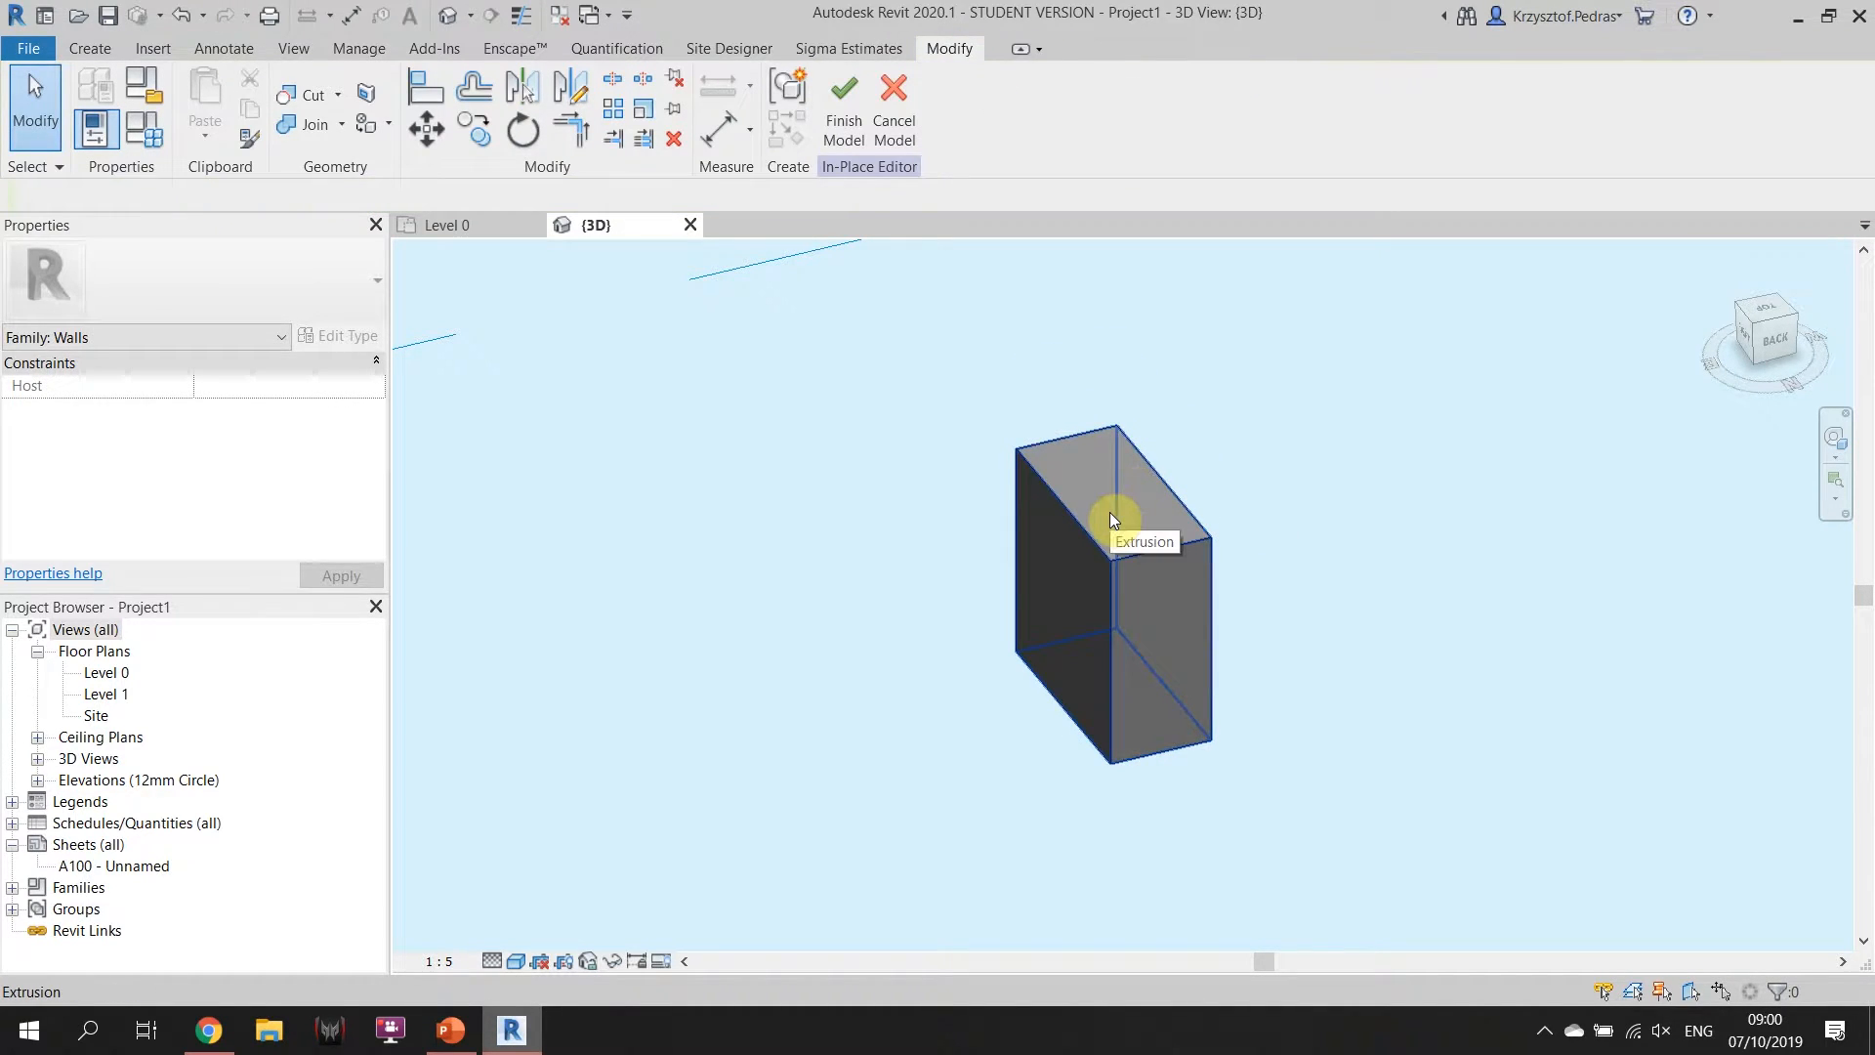
Set the brick's Extrusion End to 54 mm and deselect the extrusion.
click(1109, 512)
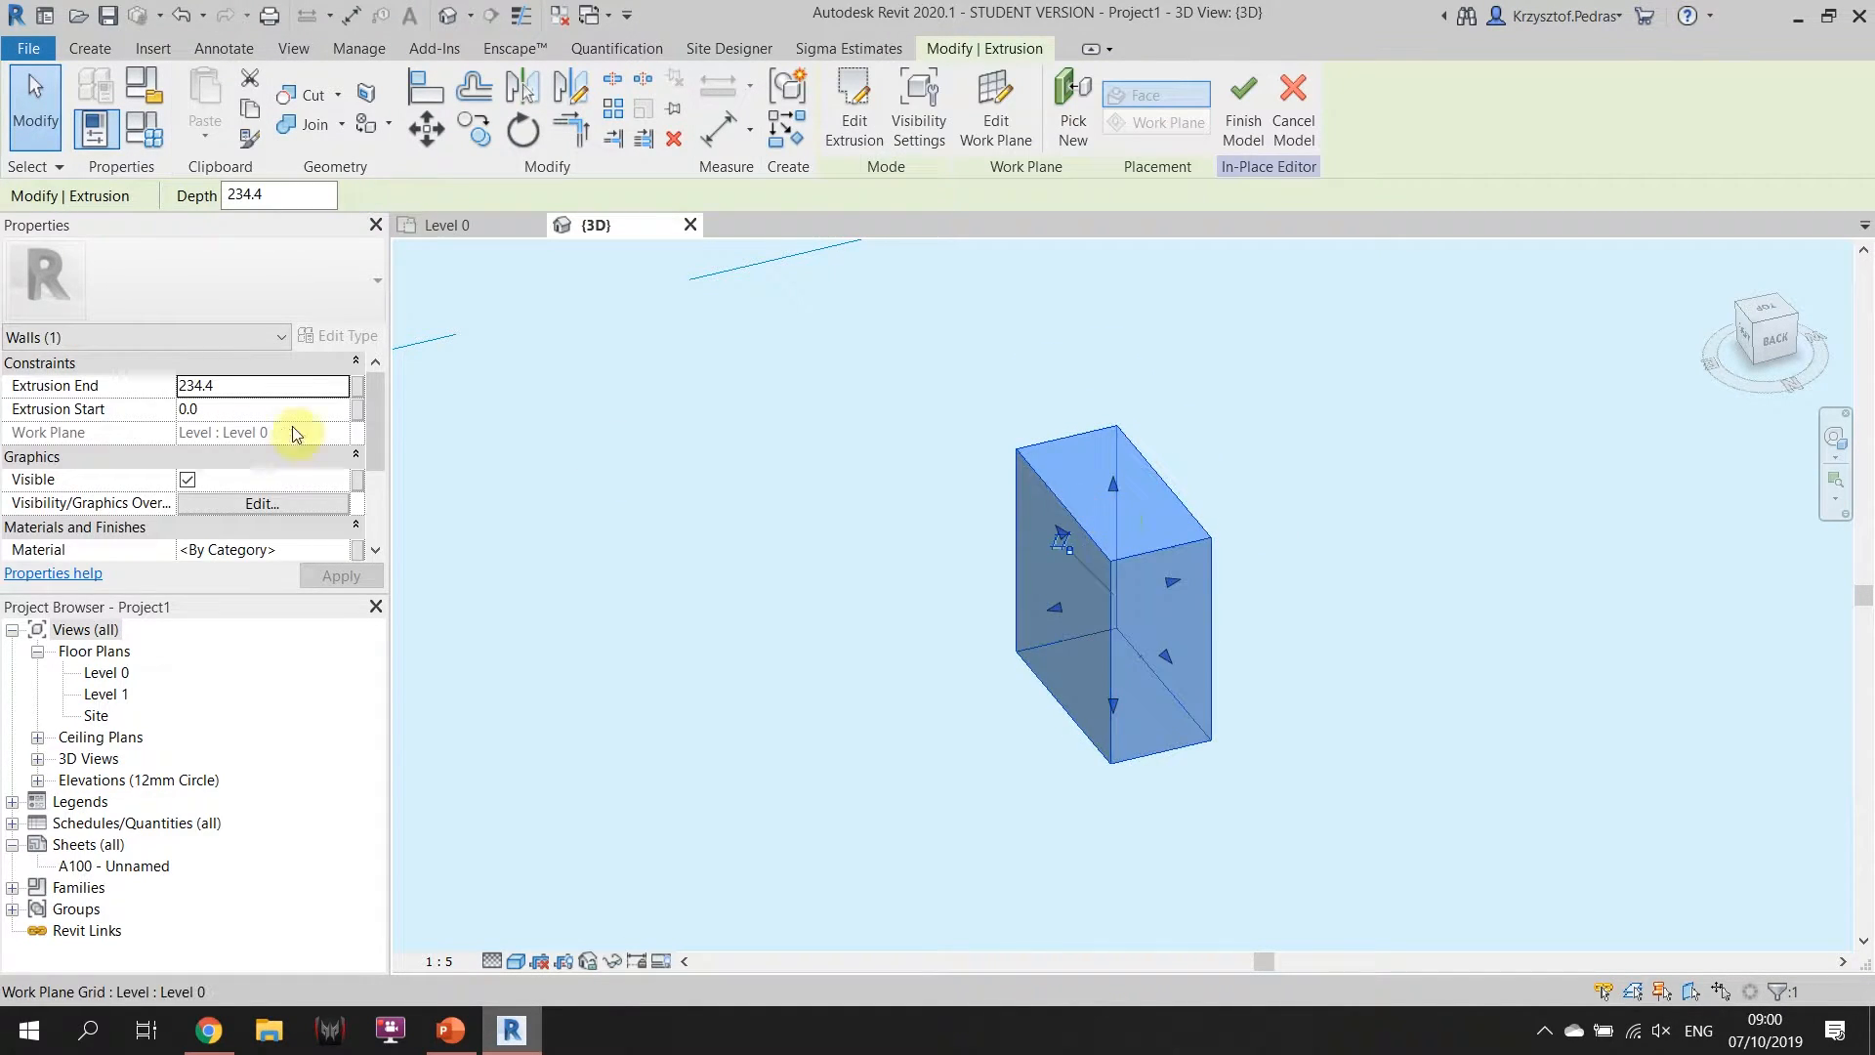
click(232, 387)
text(54)
key(Return)
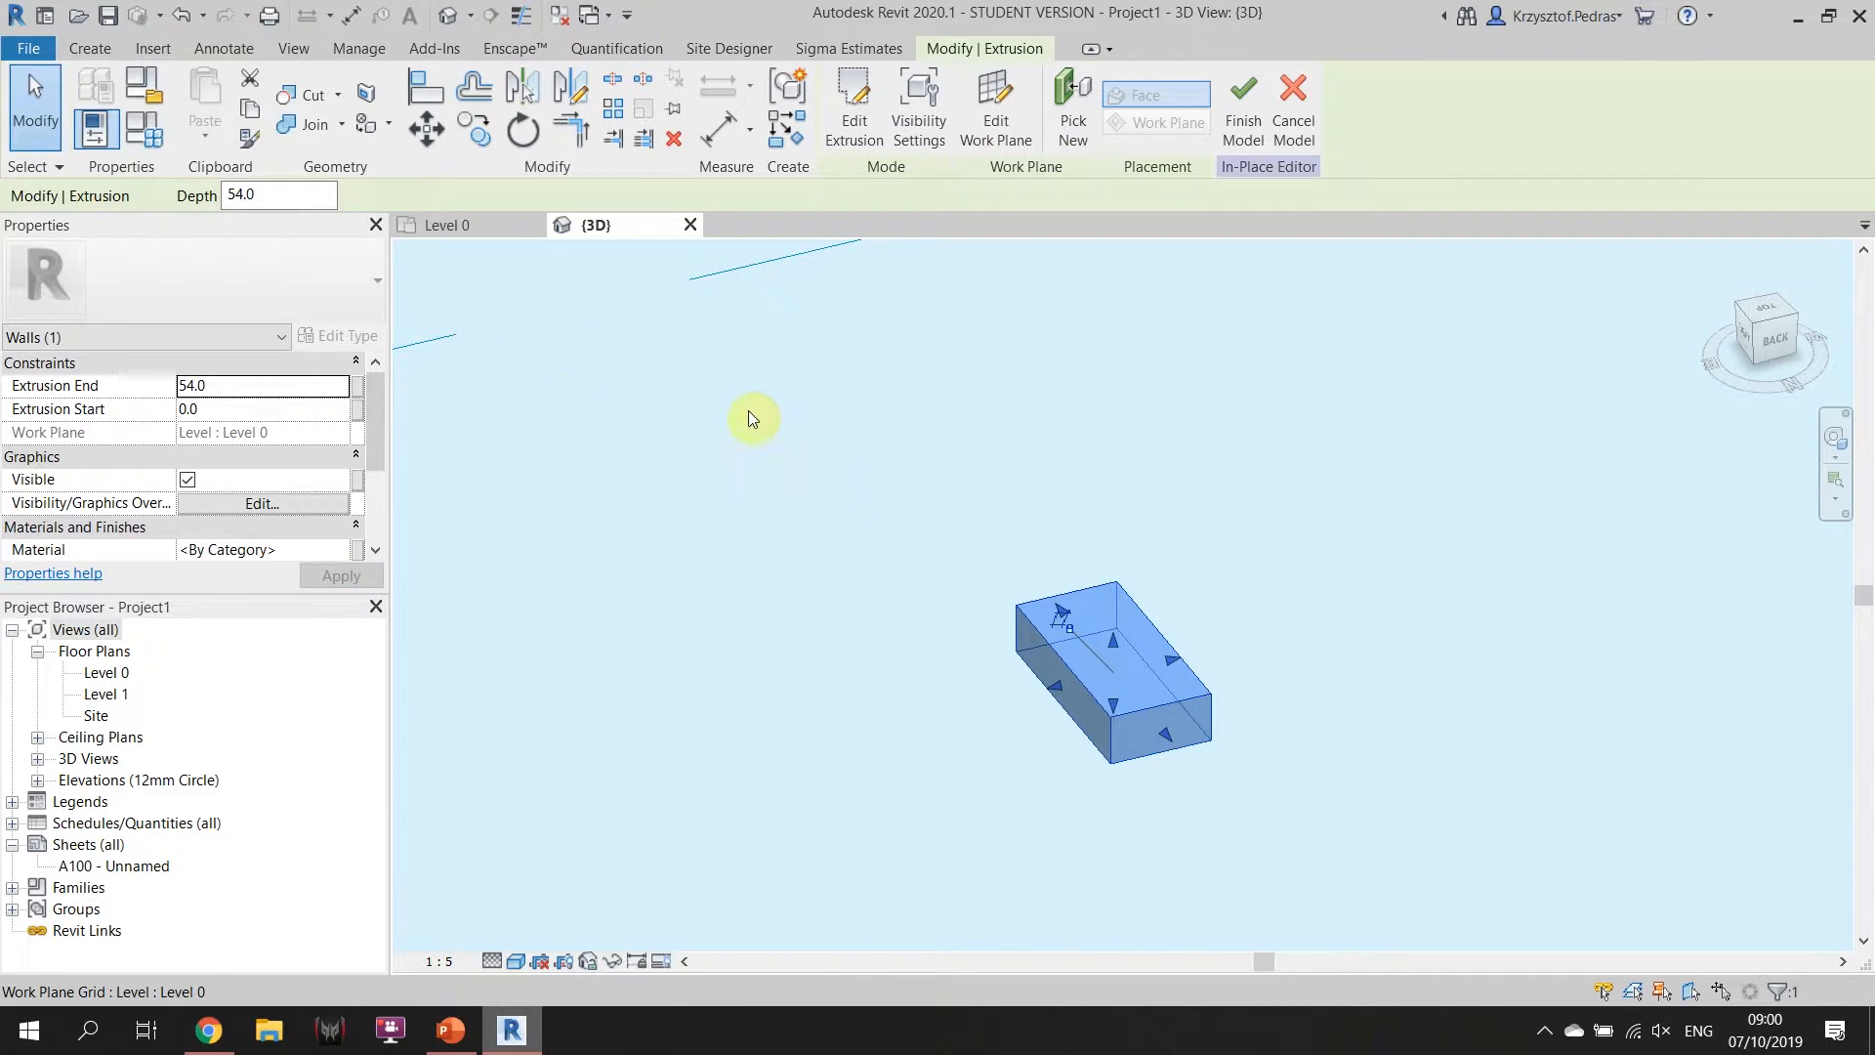
click(891, 489)
Examine the brick's shape by orbiting around it and viewing it from the left side and from isometric corners.
middle_drag(1346, 710, 1110, 631)
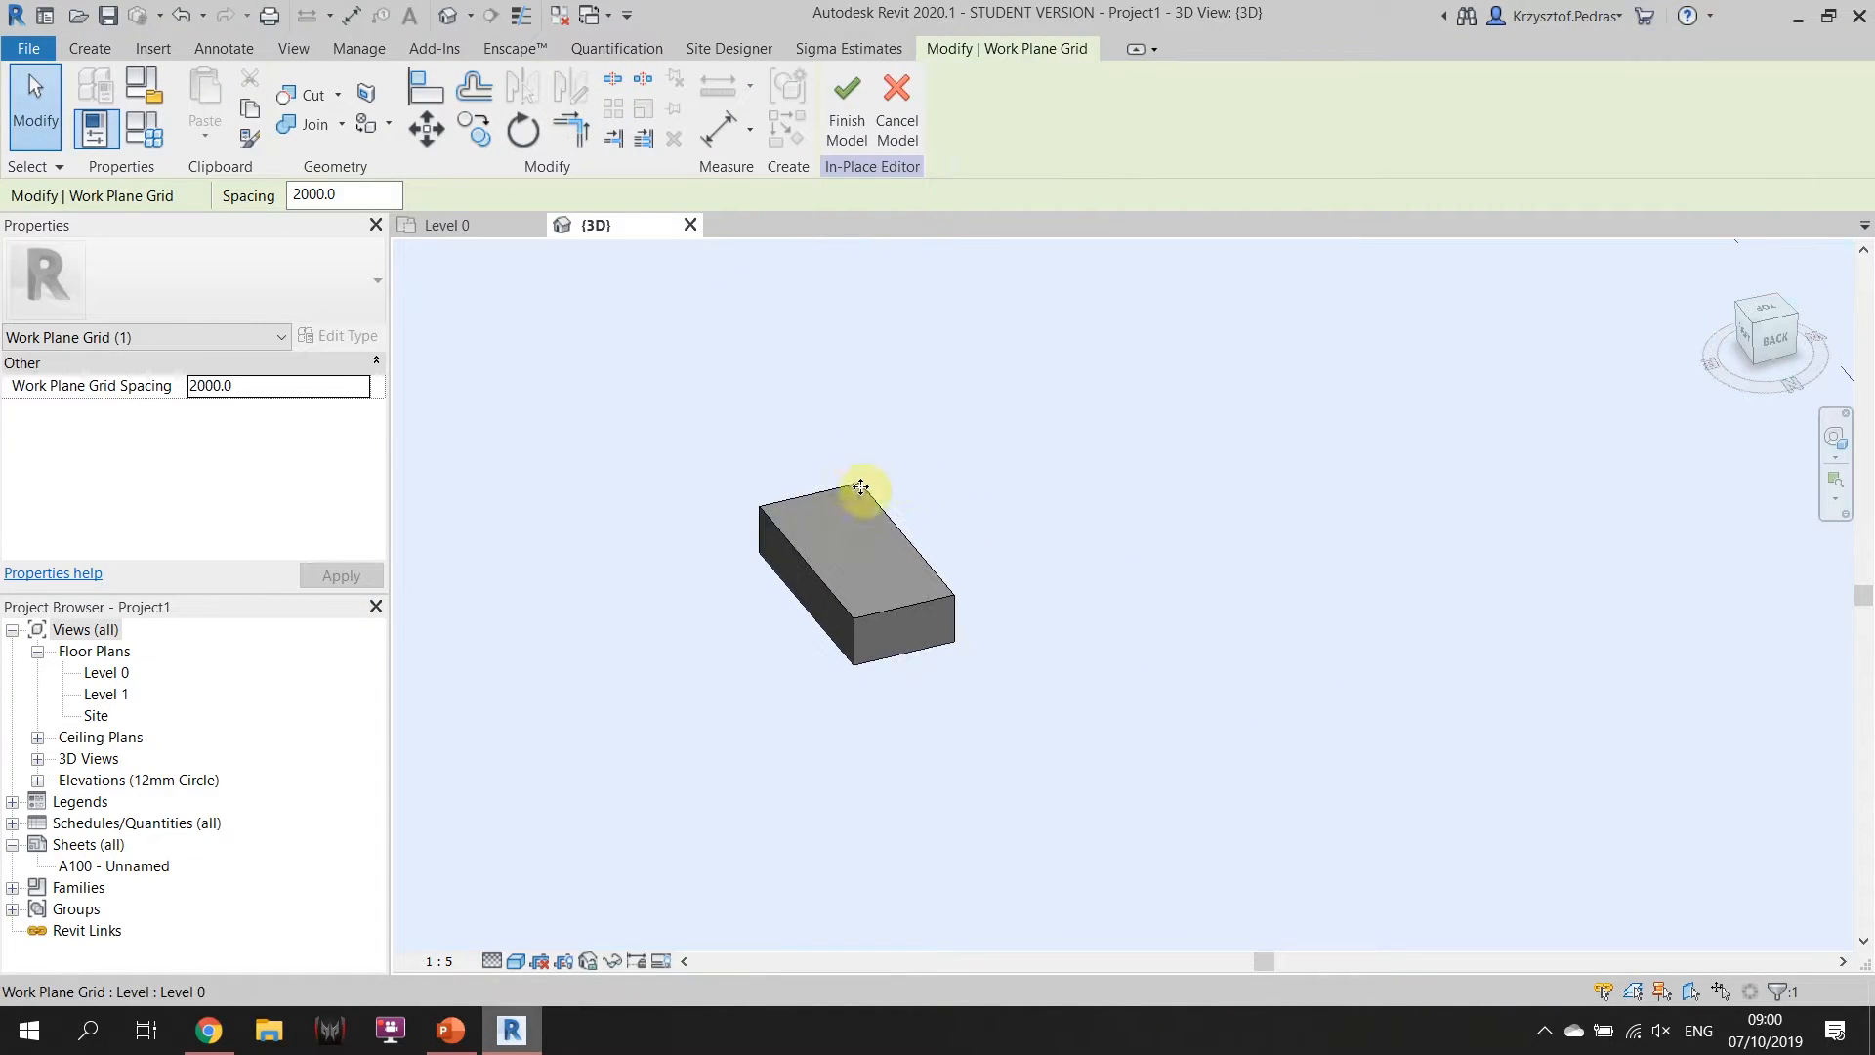
middle_drag(903, 491, 1234, 500)
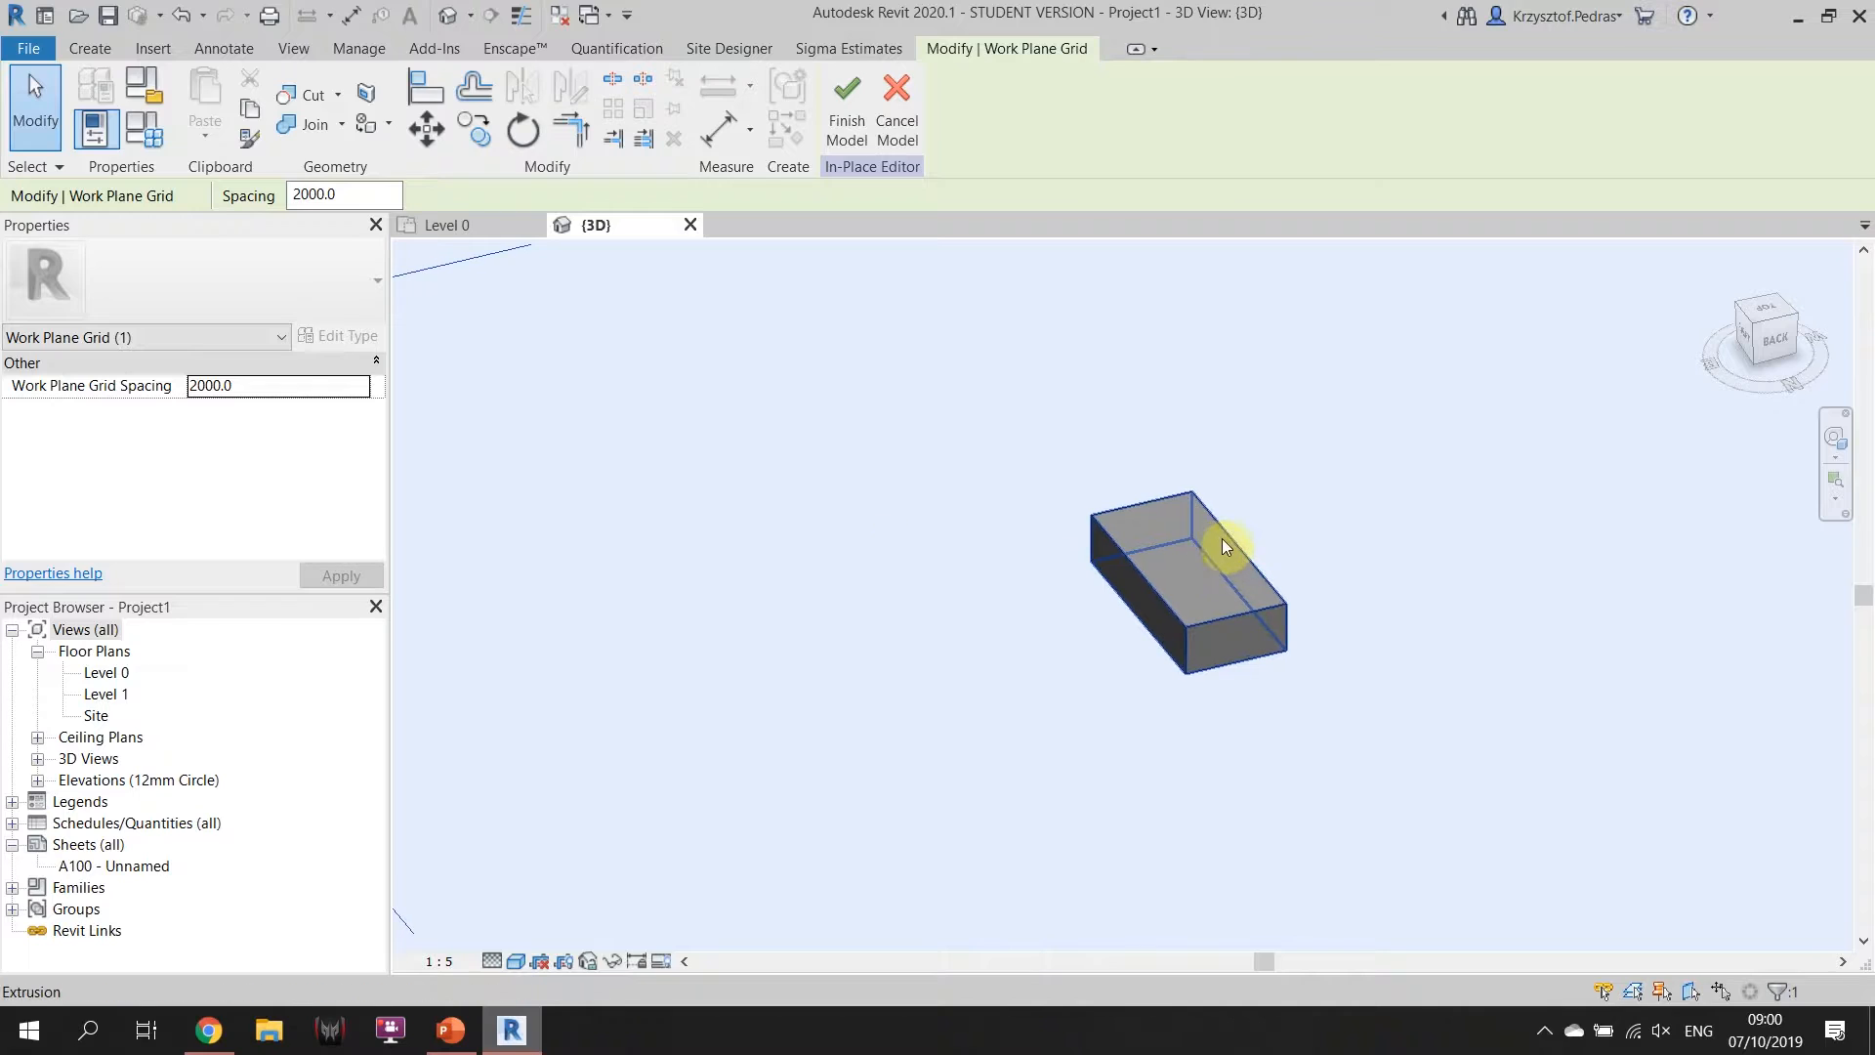
middle_drag(1203, 583, 1119, 606)
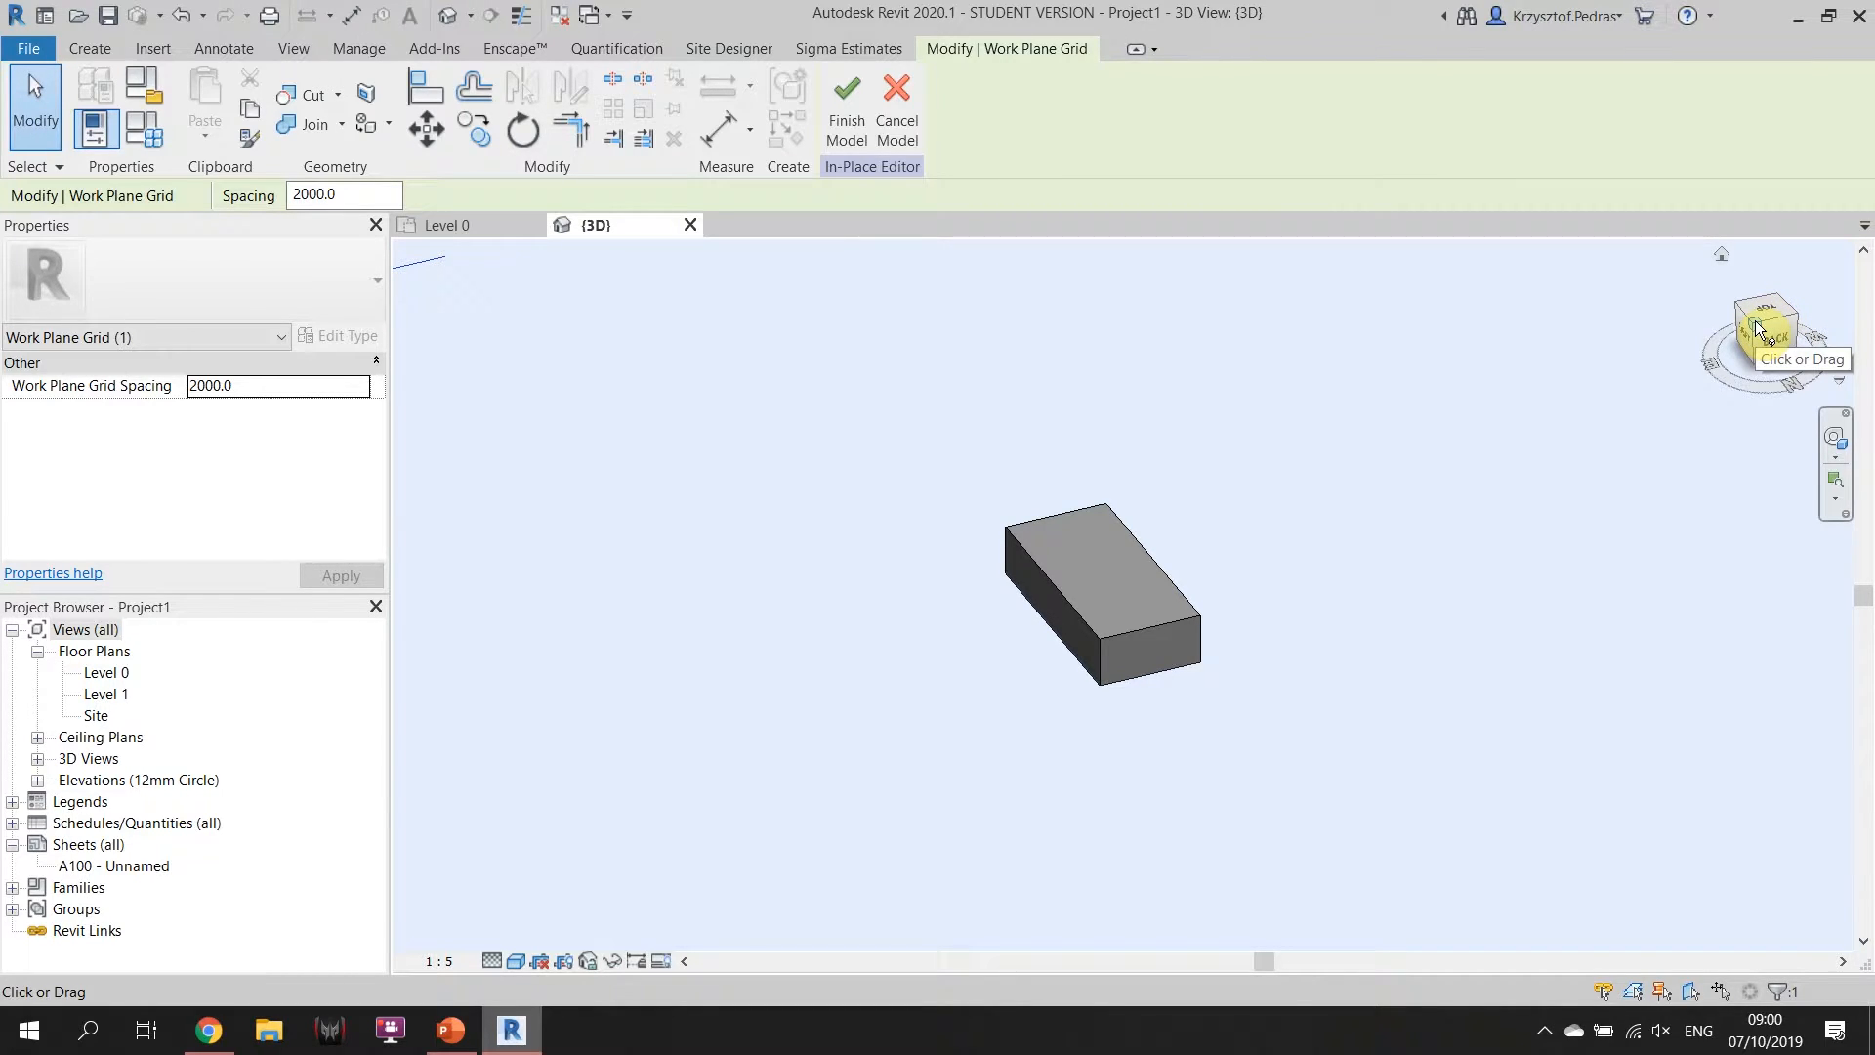
shift+middle_drag(1143, 662, 1185, 649)
click(1143, 722)
click(1205, 502)
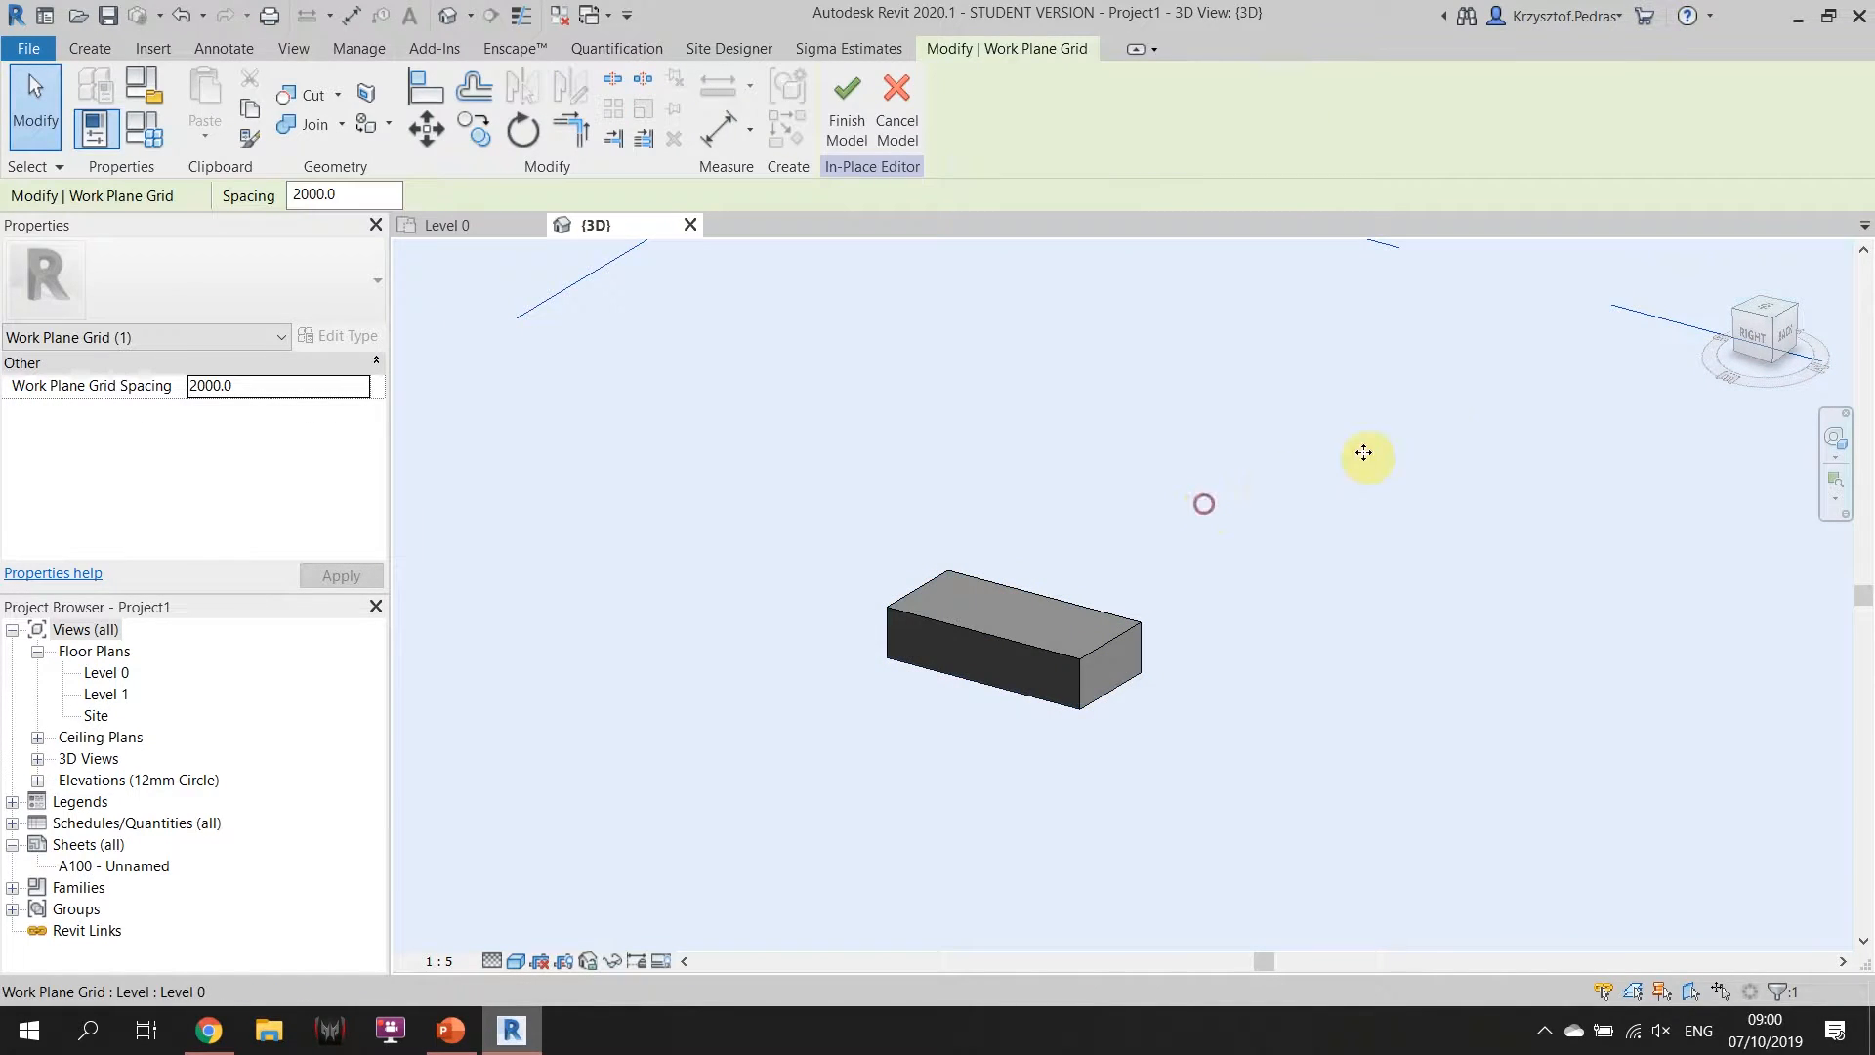
click(1022, 624)
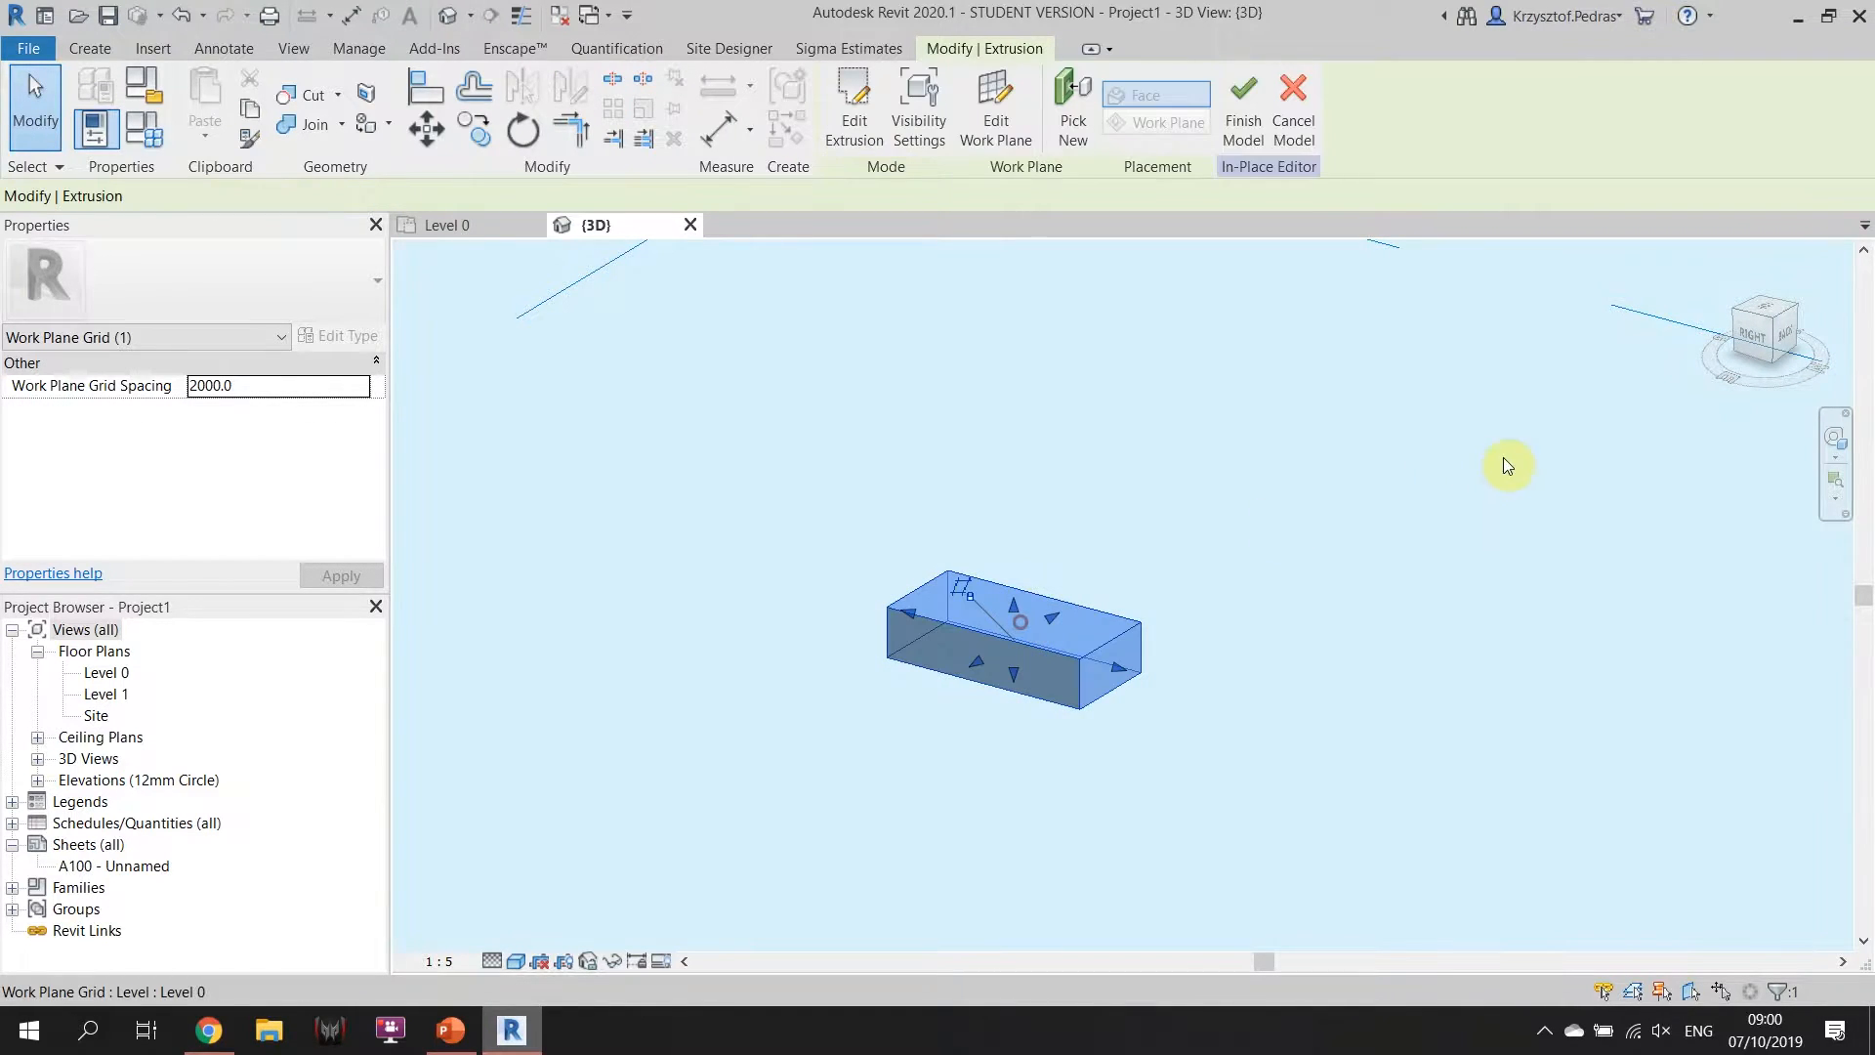
click(1787, 320)
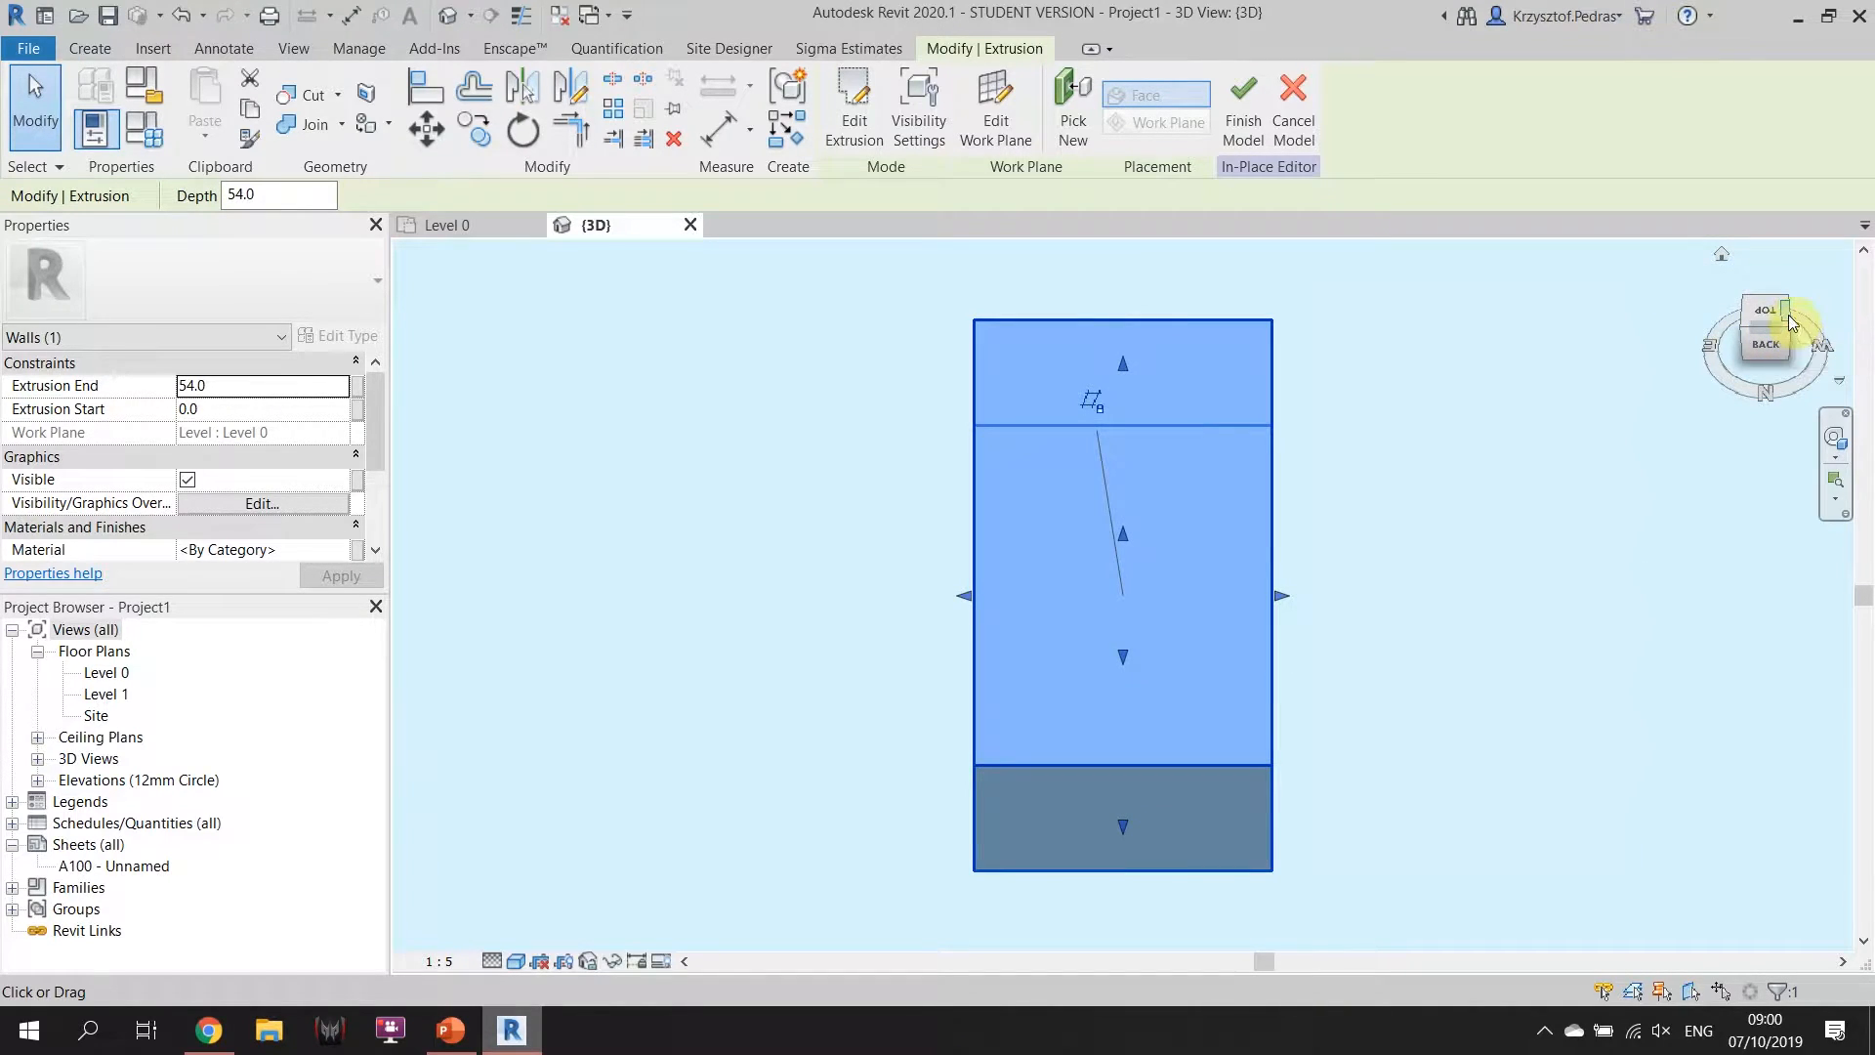
click(1792, 329)
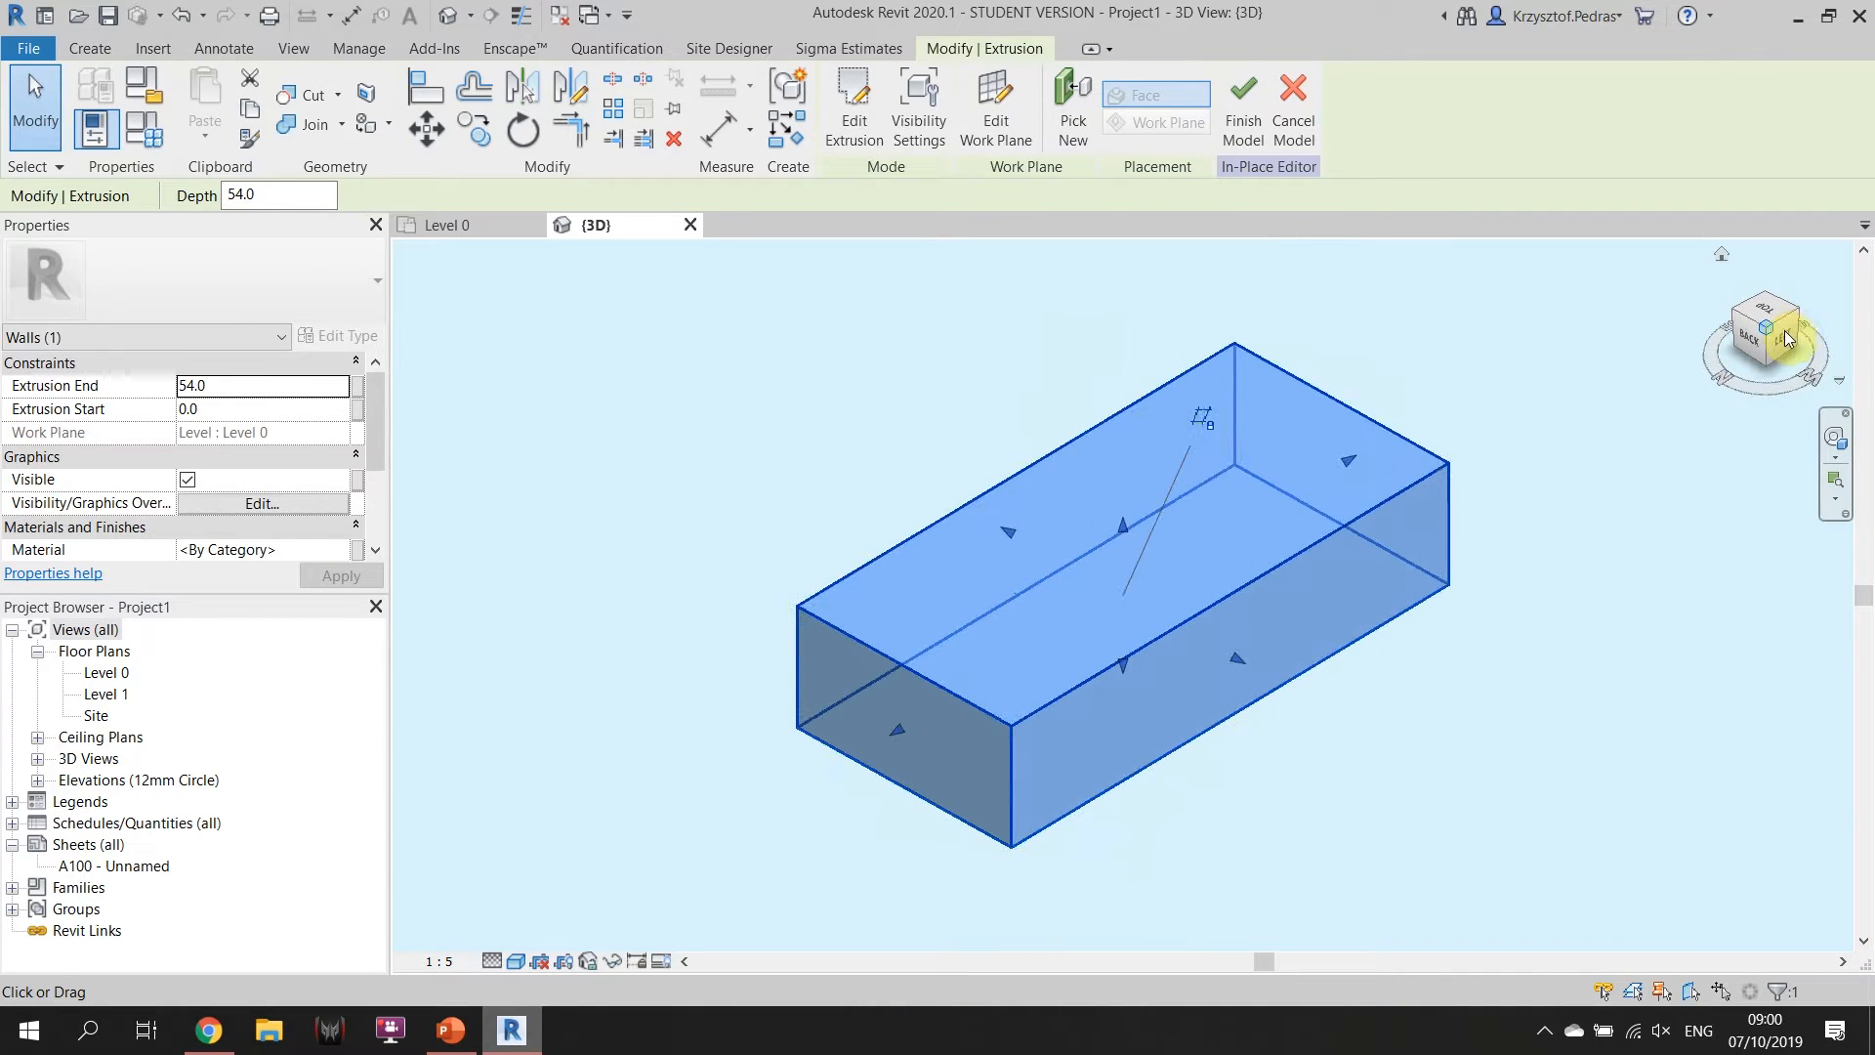
click(1785, 342)
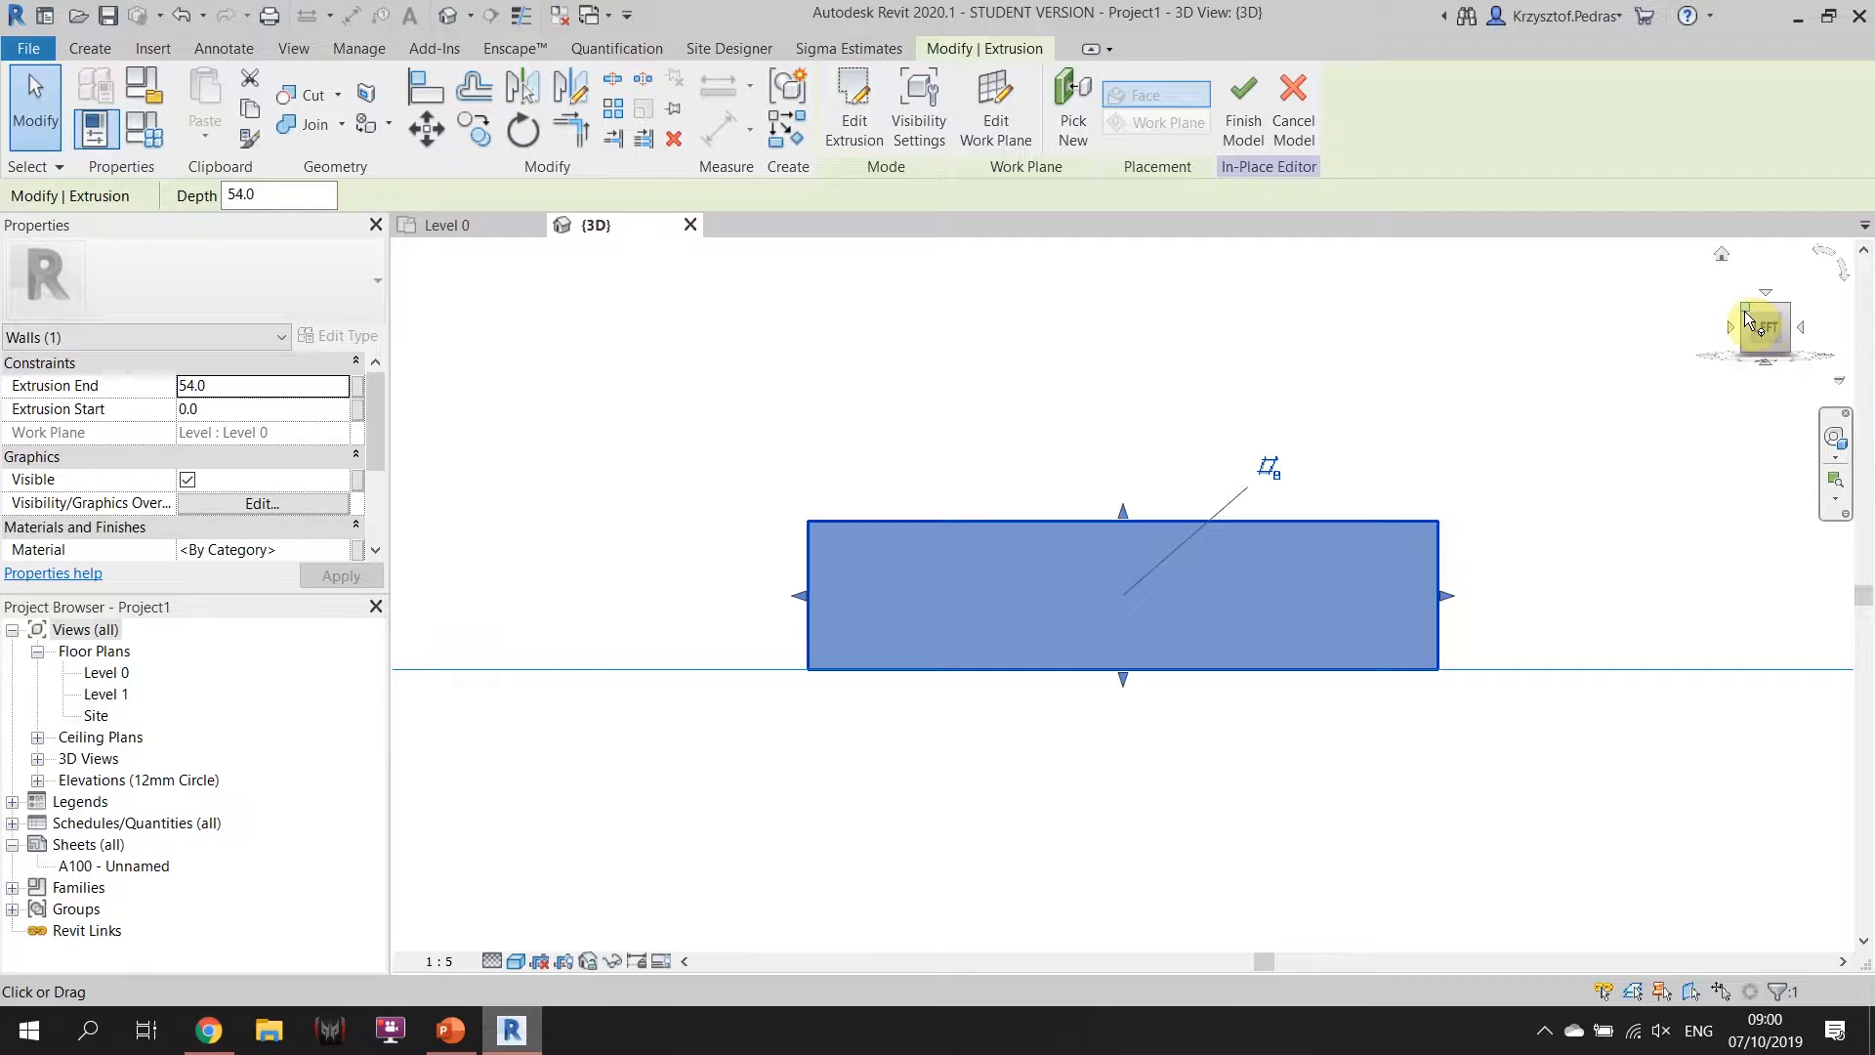
click(1748, 315)
click(1188, 385)
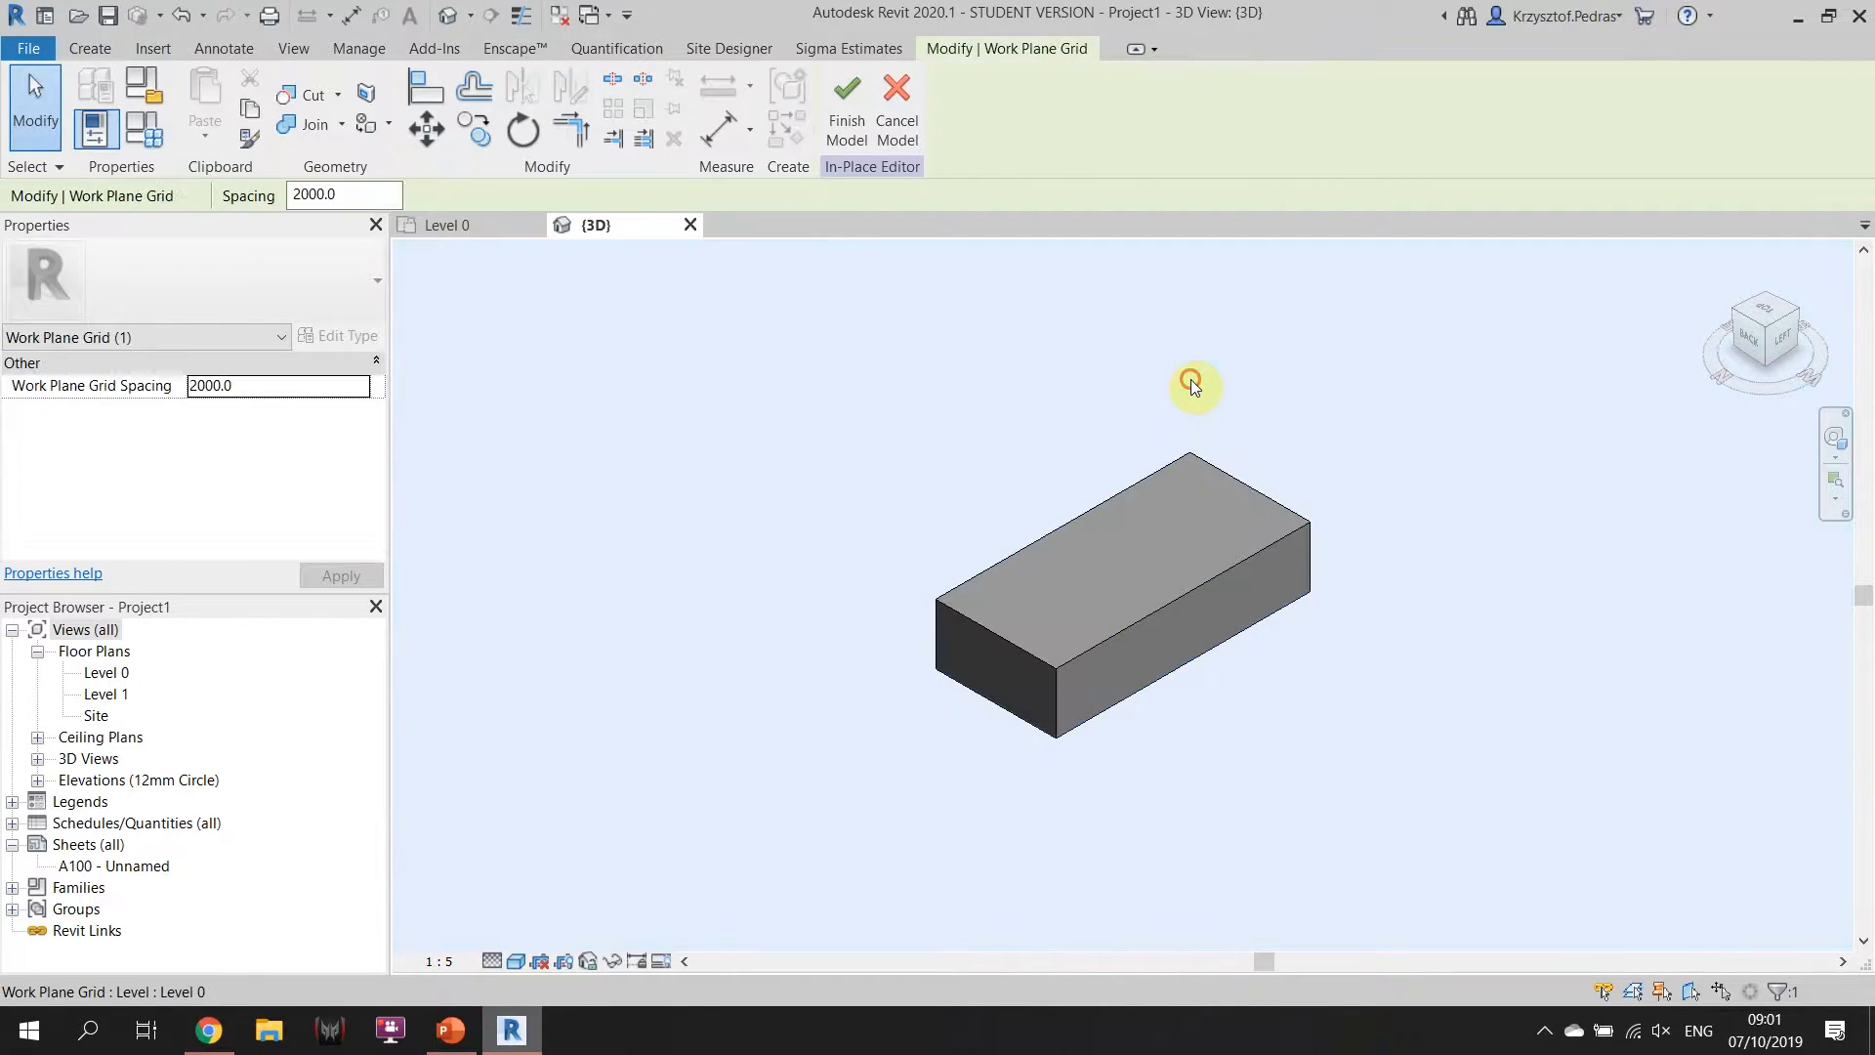
click(1135, 572)
click(1027, 258)
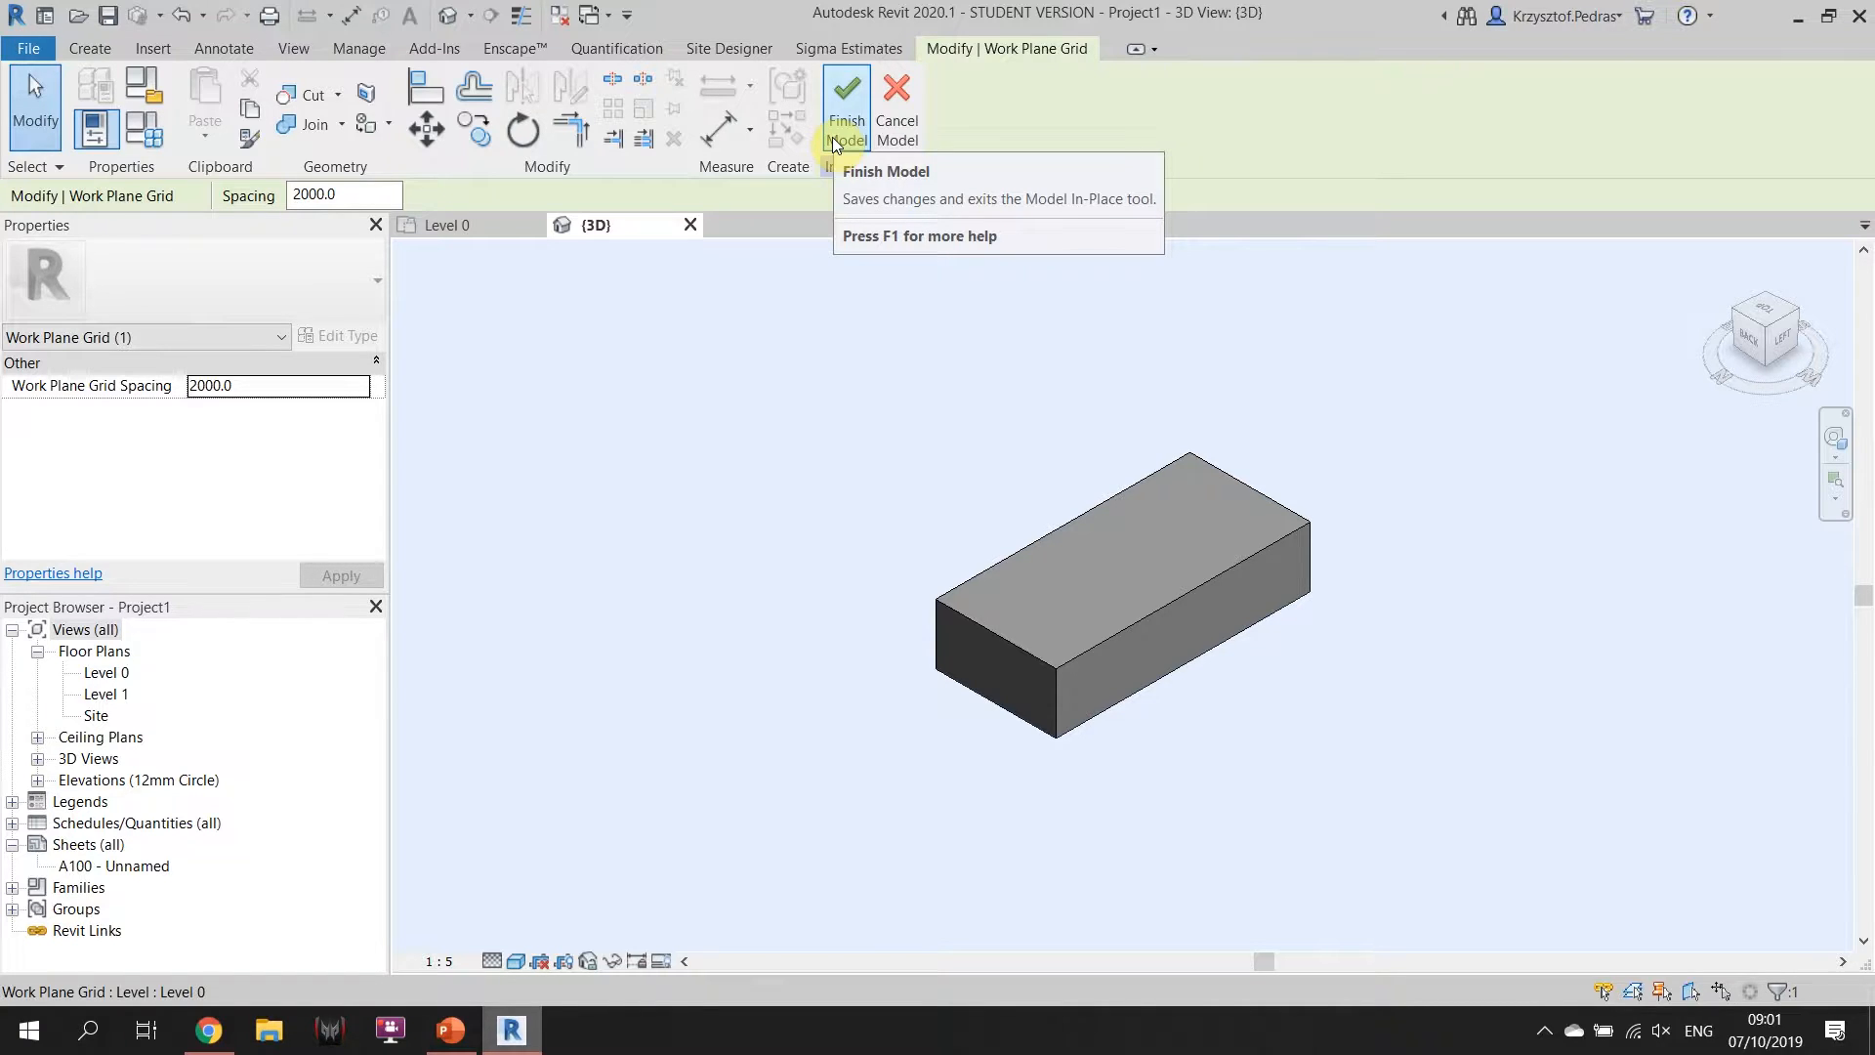
click(1094, 729)
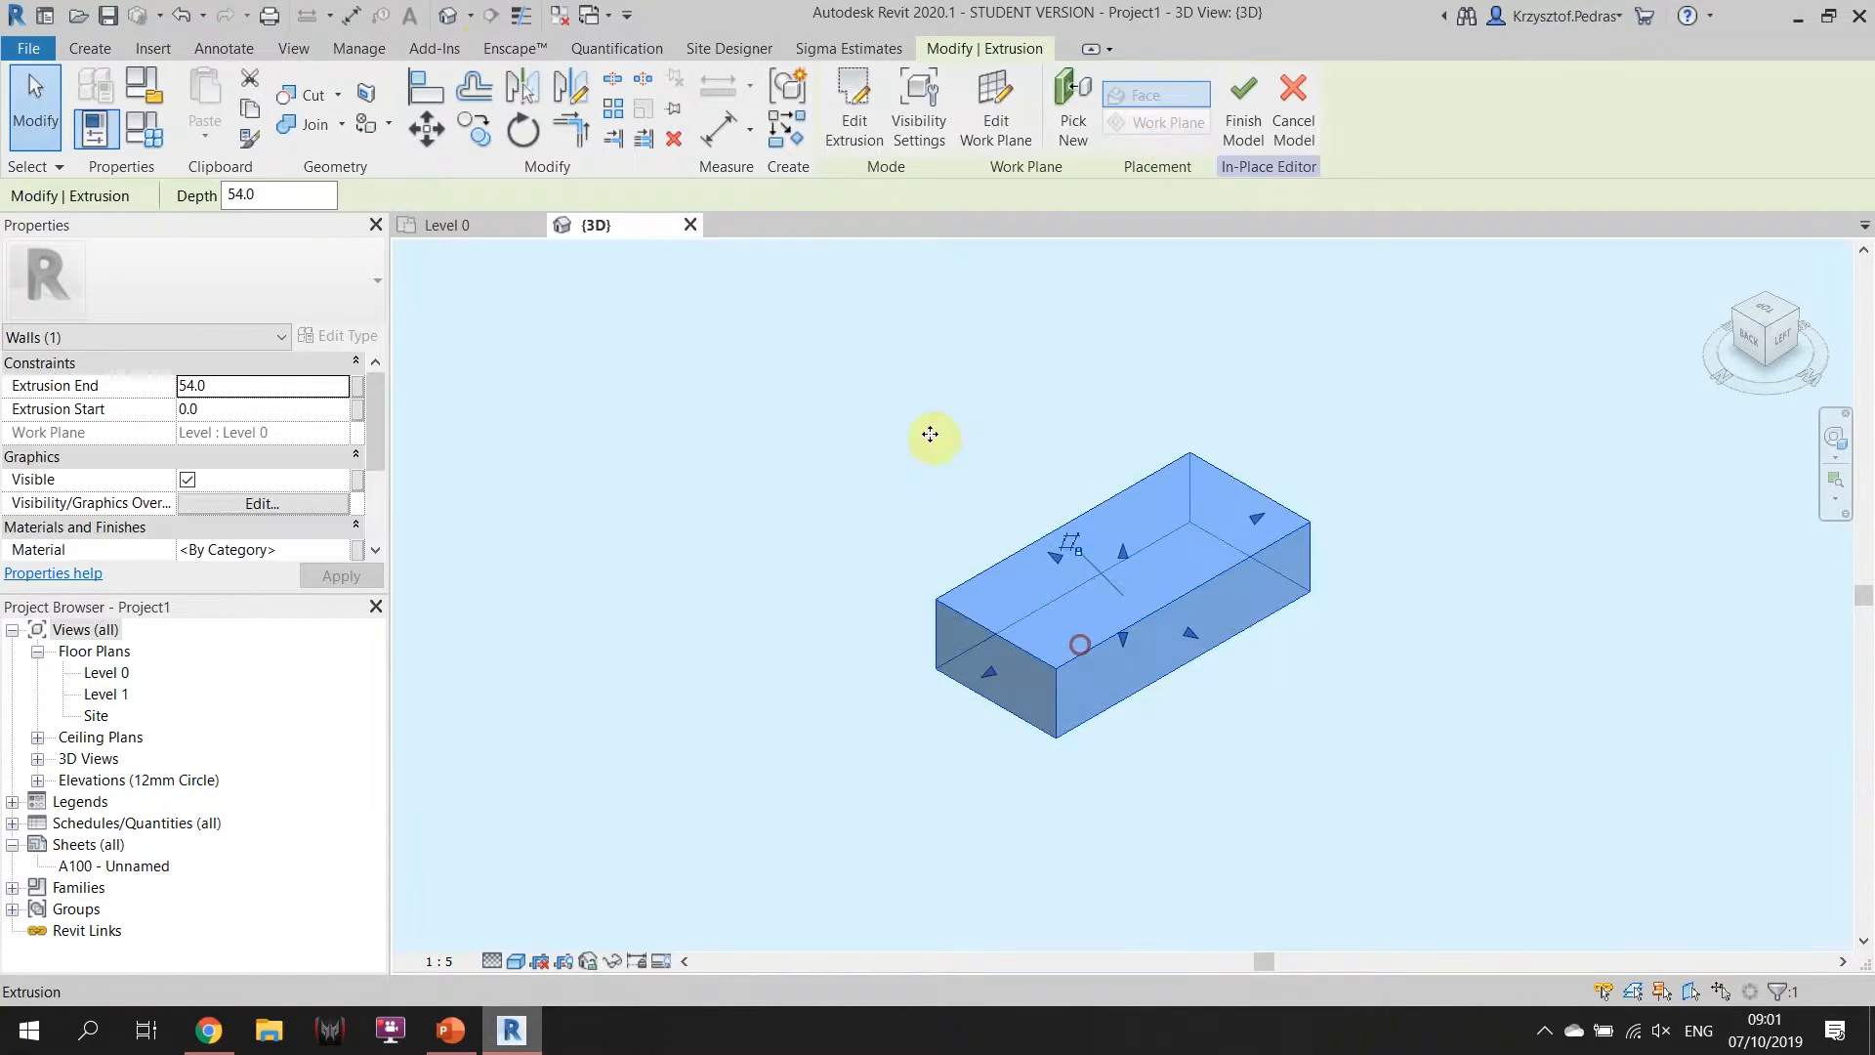
click(800, 465)
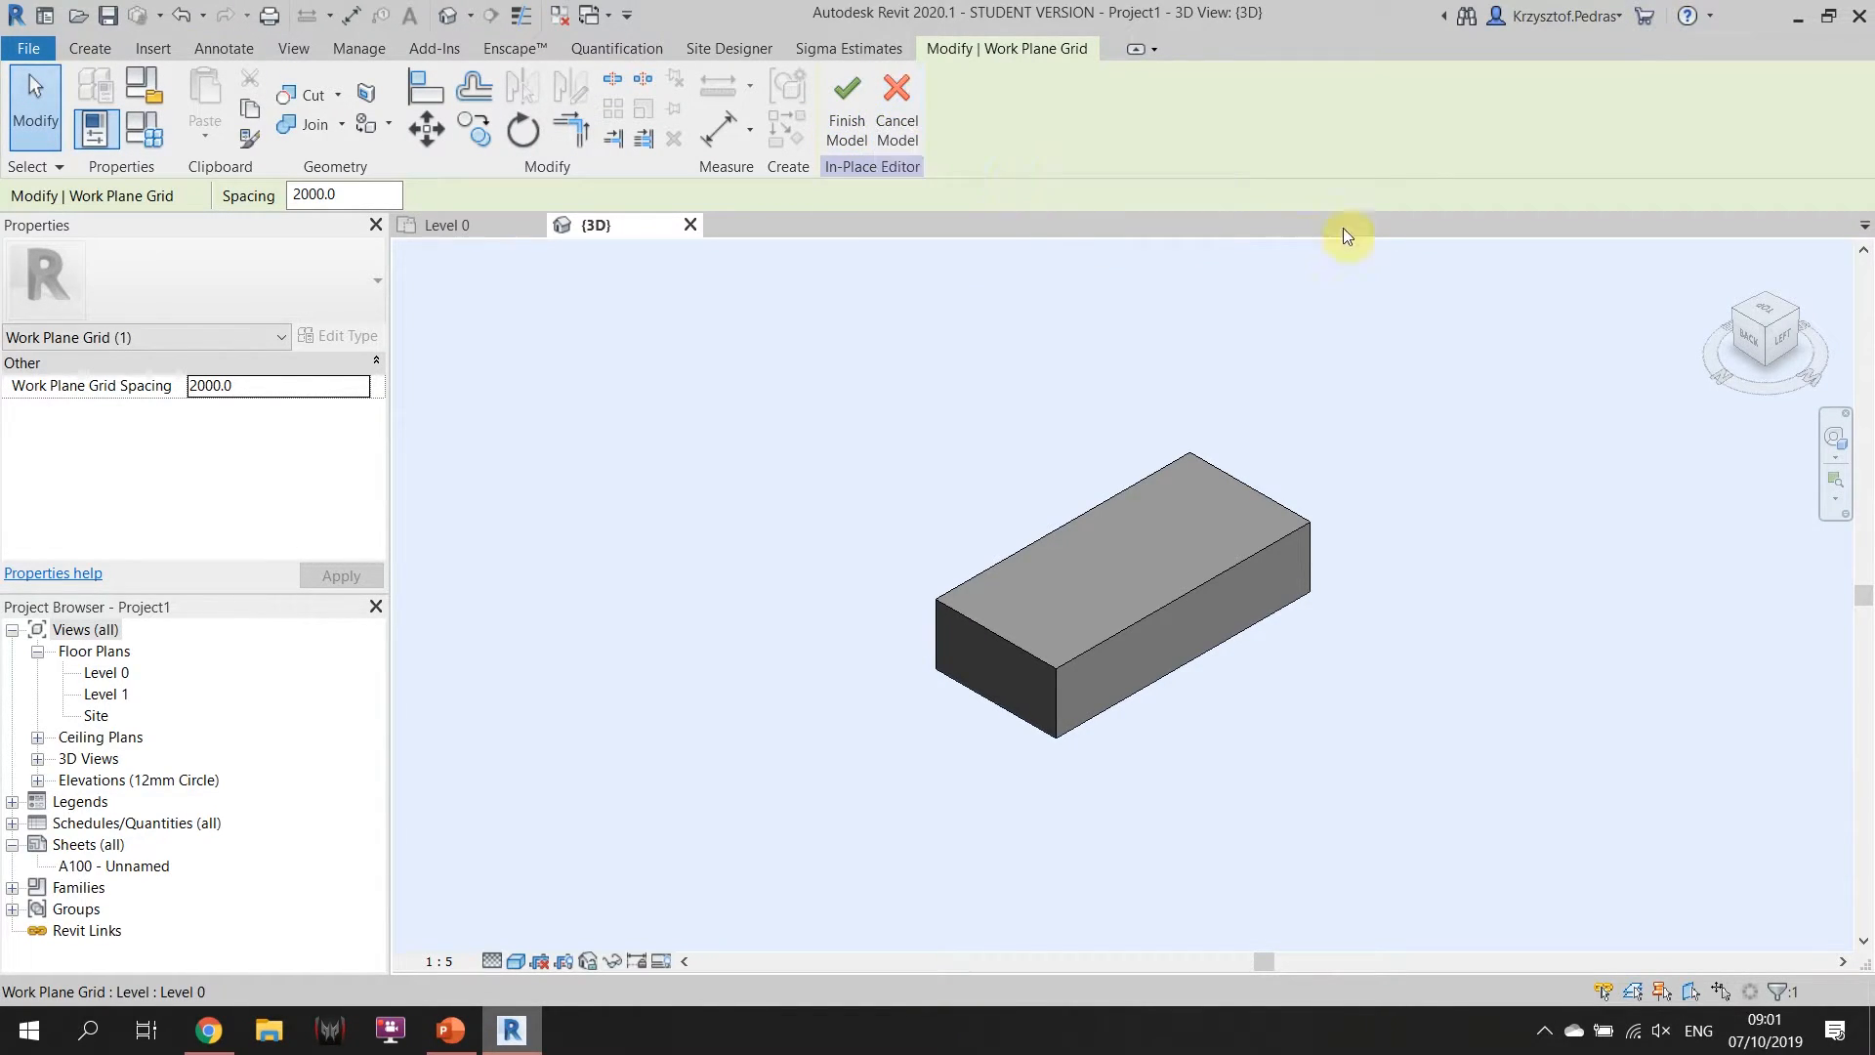
Try to start a new extrusion in the East elevation with the view scale set to 1:5.
click(105, 46)
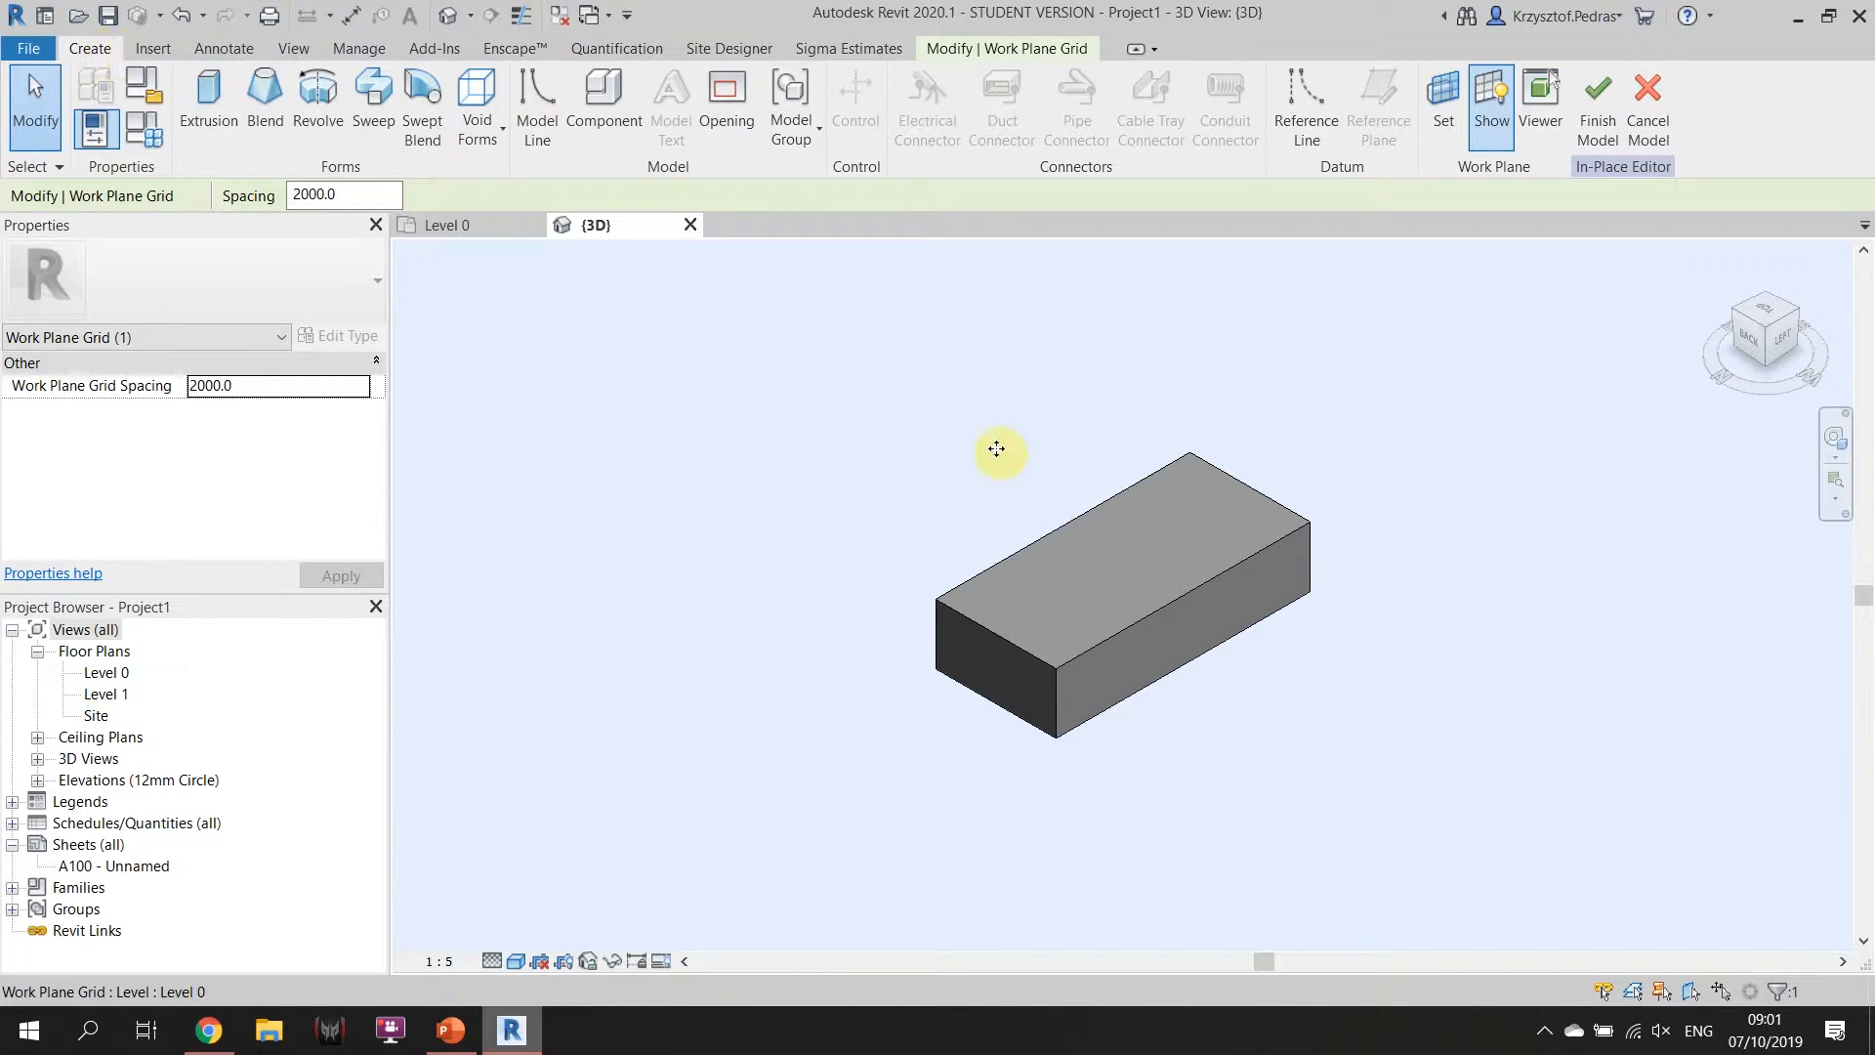
click(221, 84)
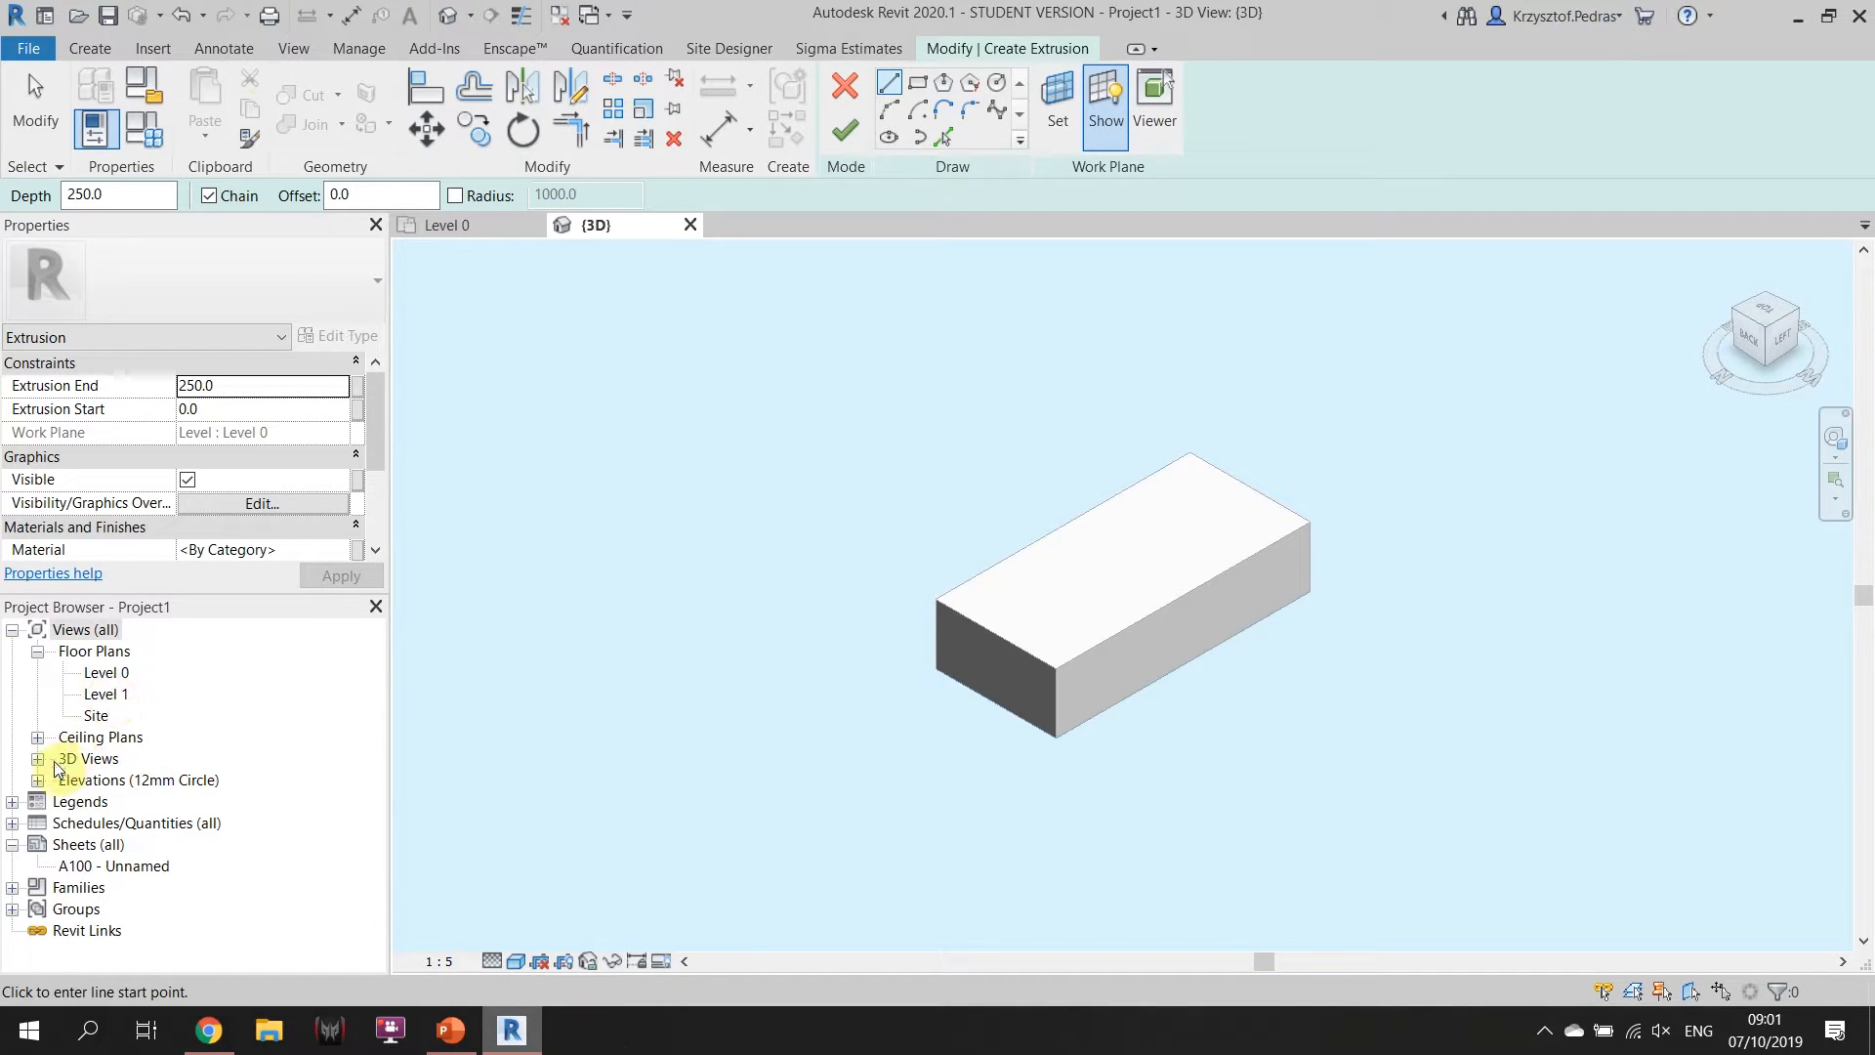
click(38, 780)
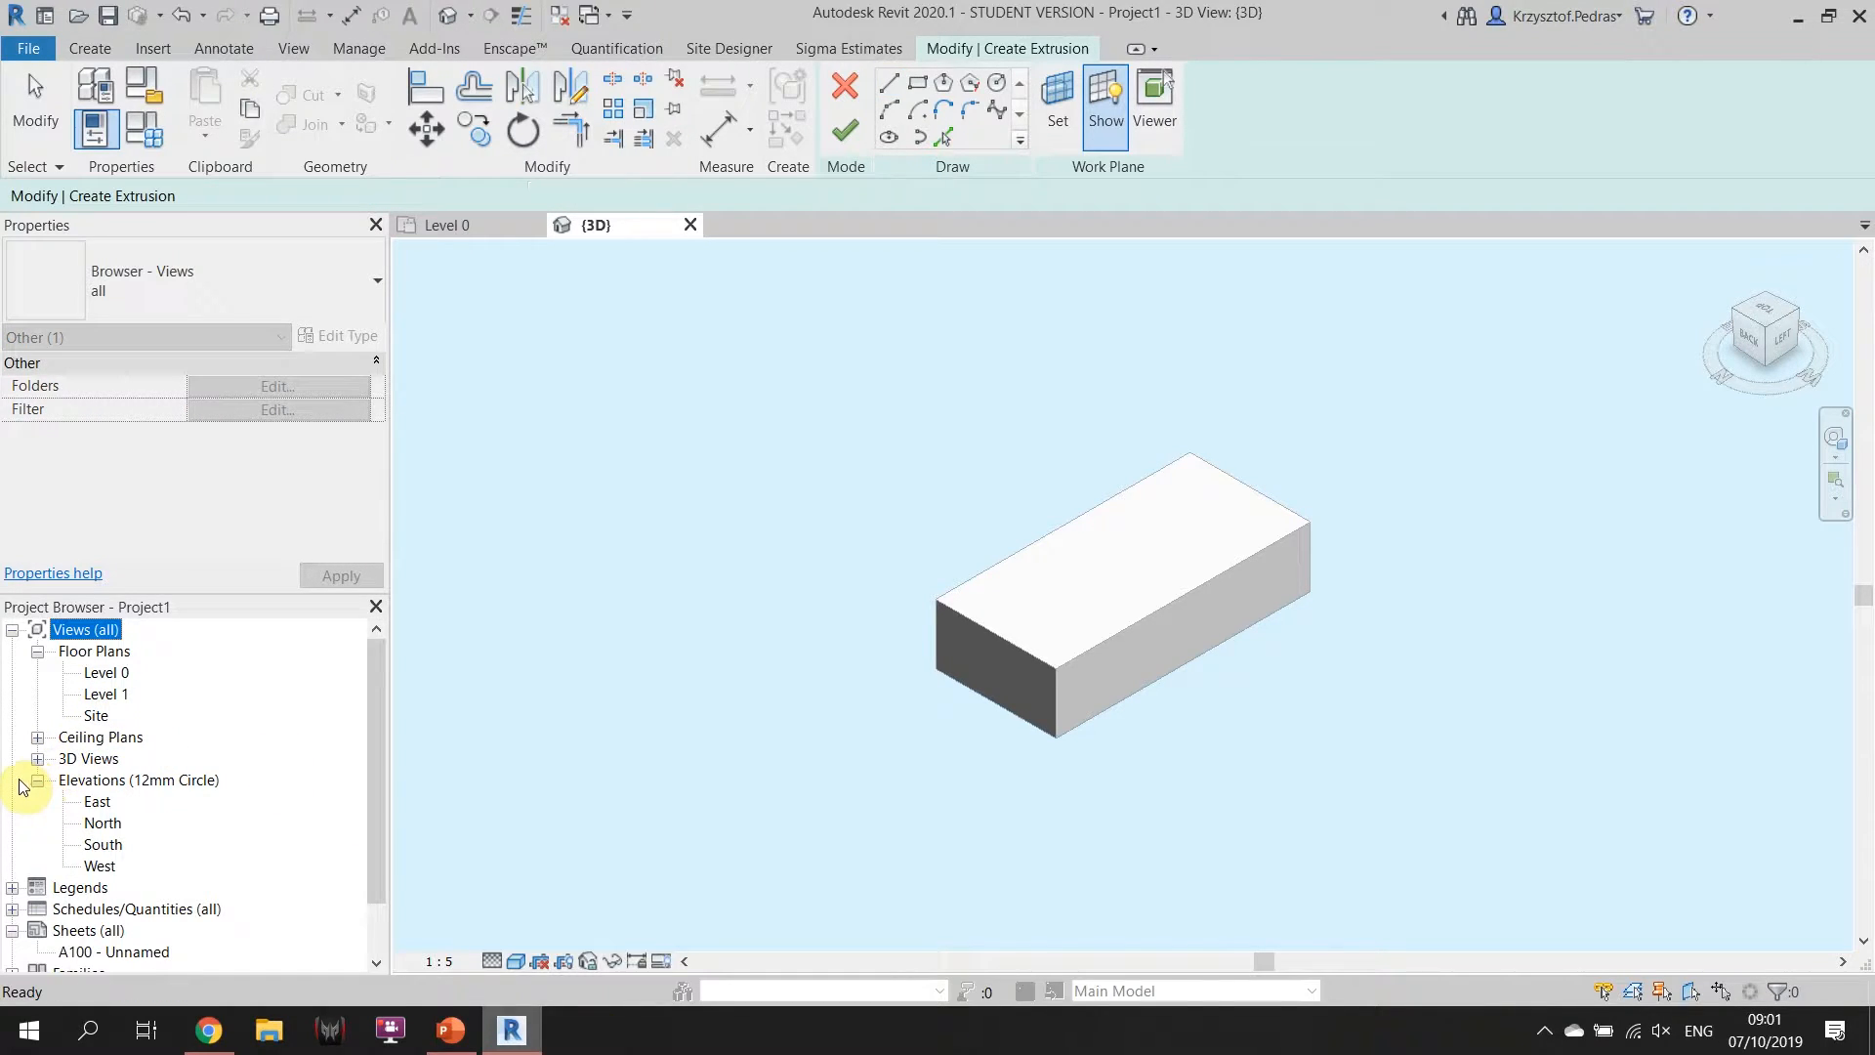
double_click(95, 802)
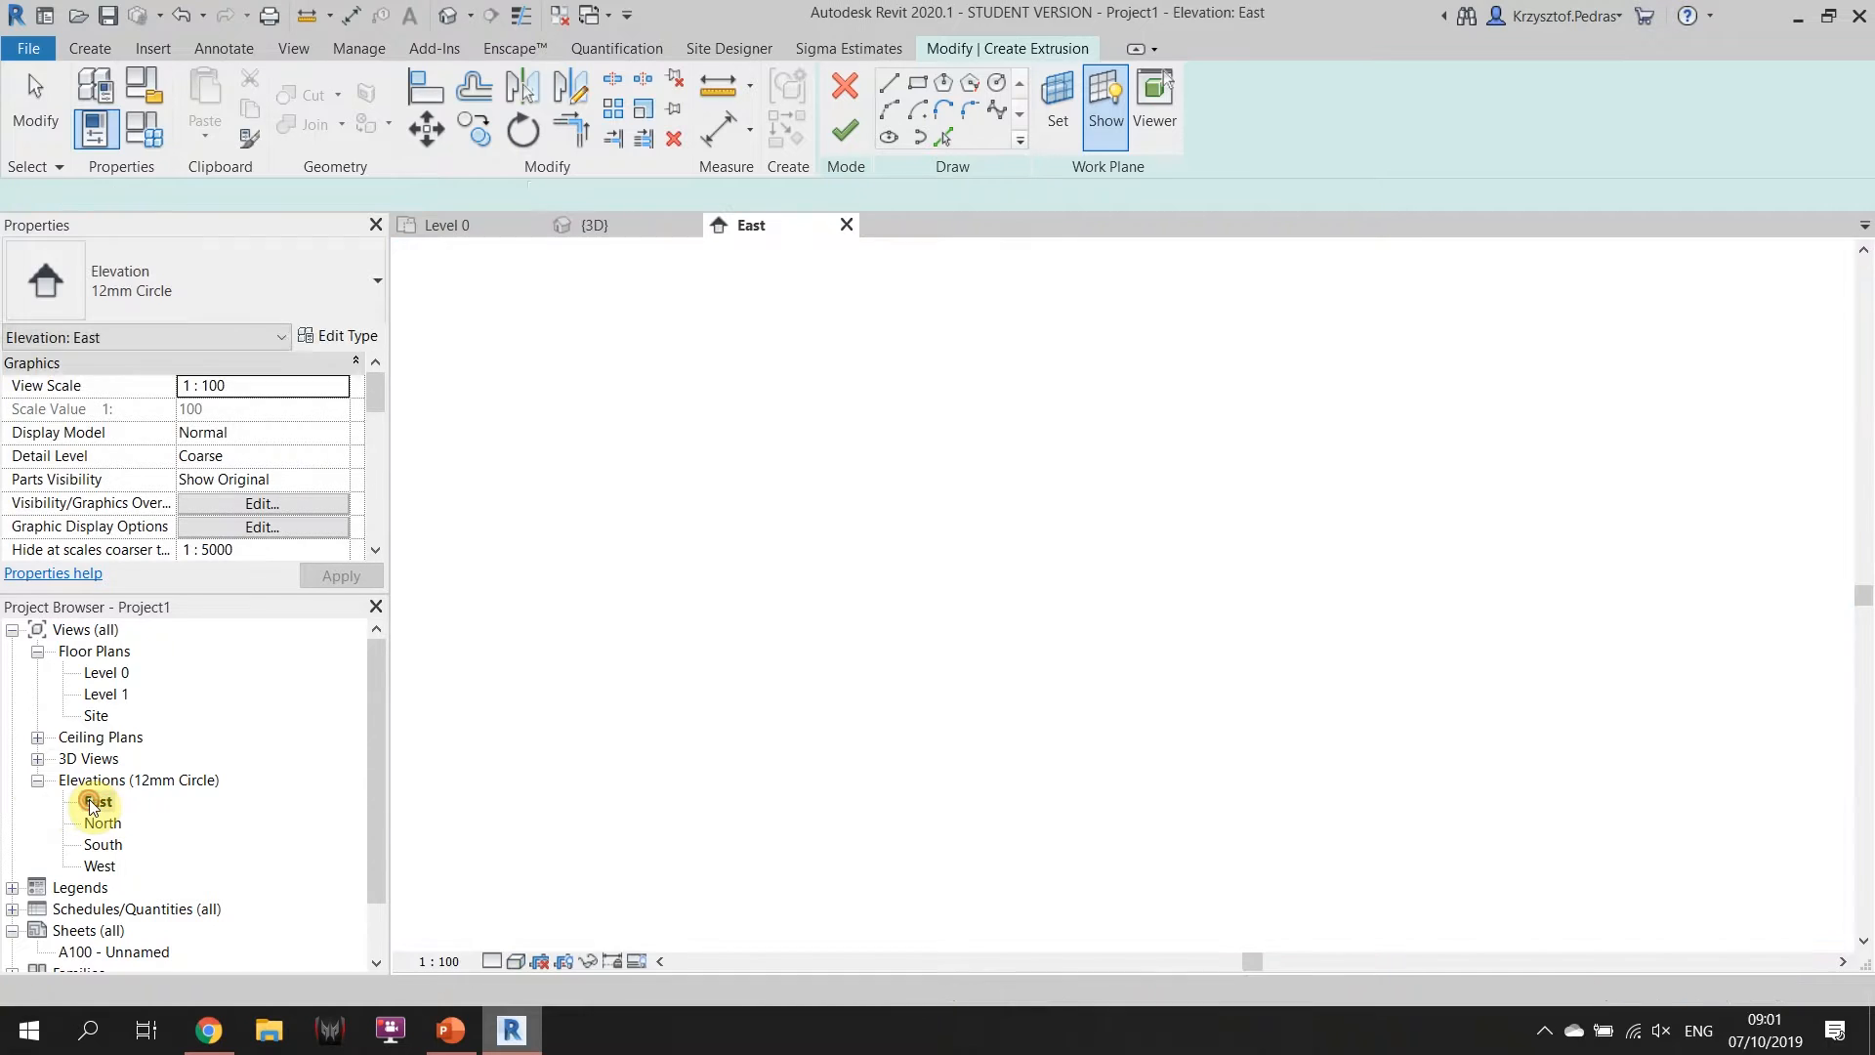
scroll(987, 742, up, 2)
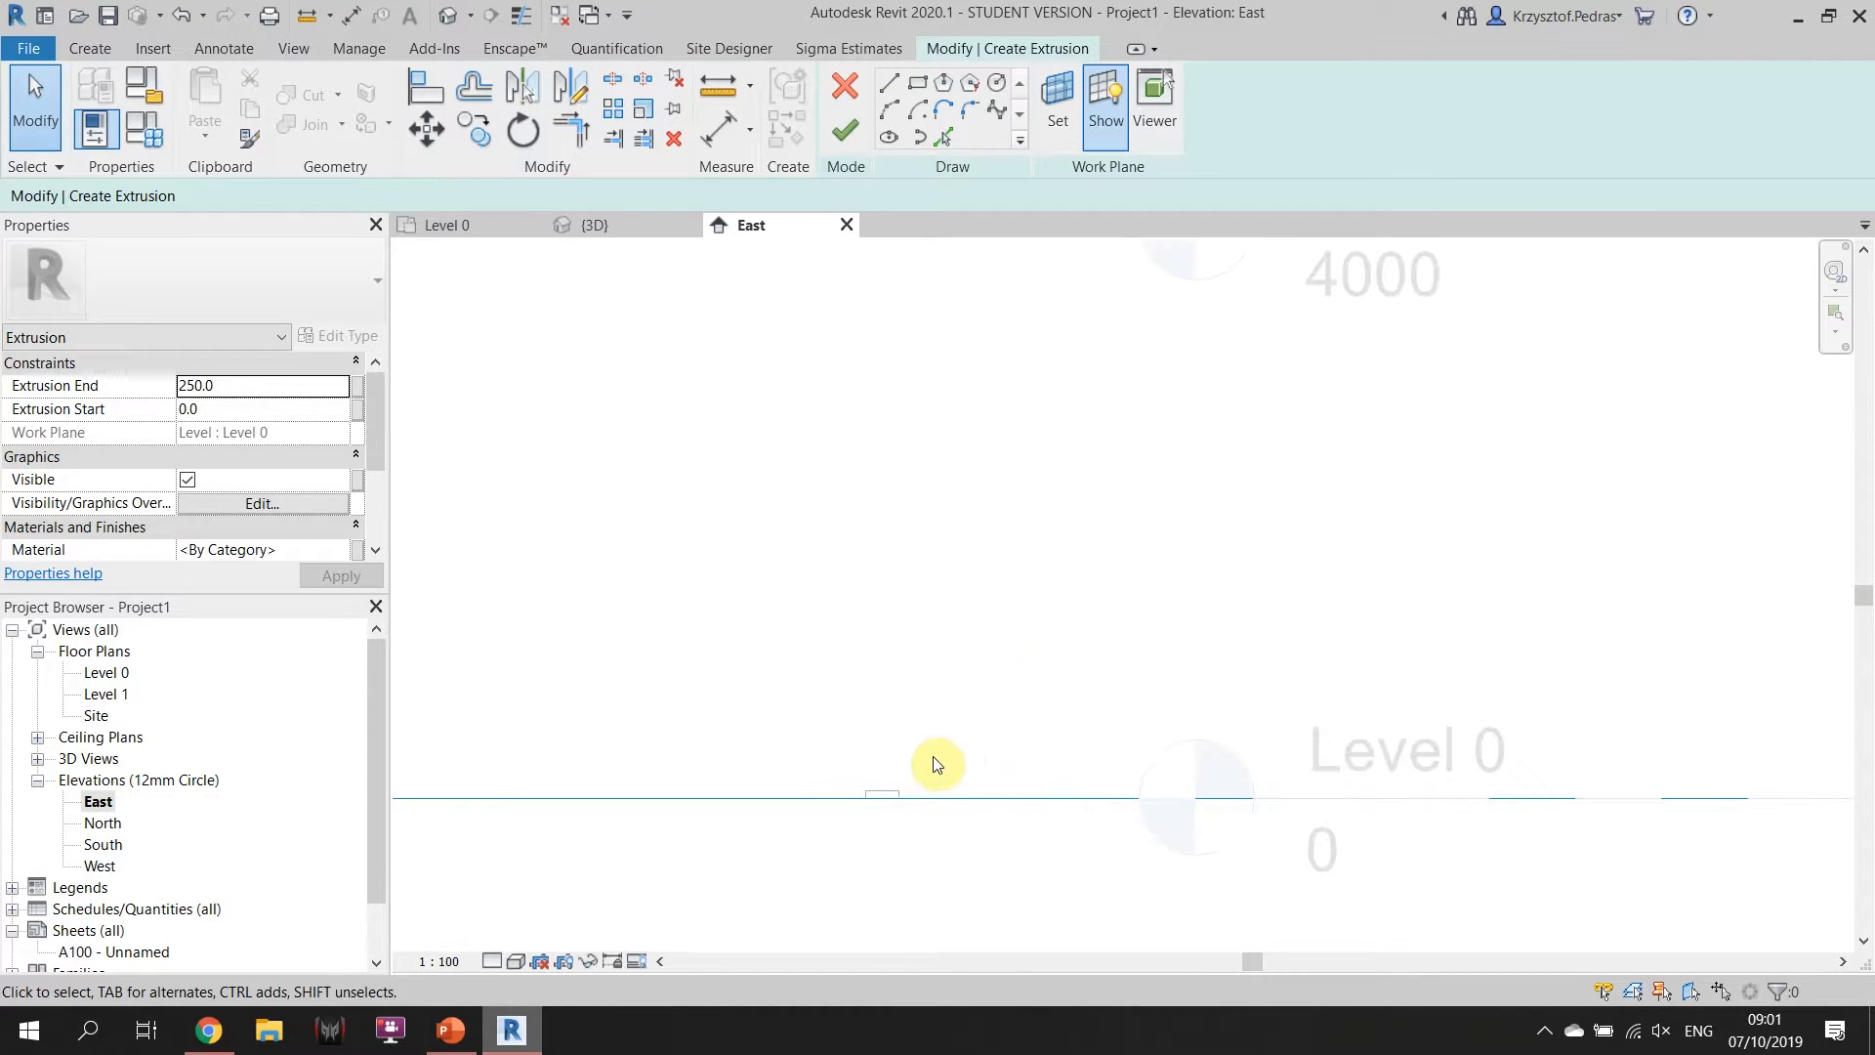
click(439, 961)
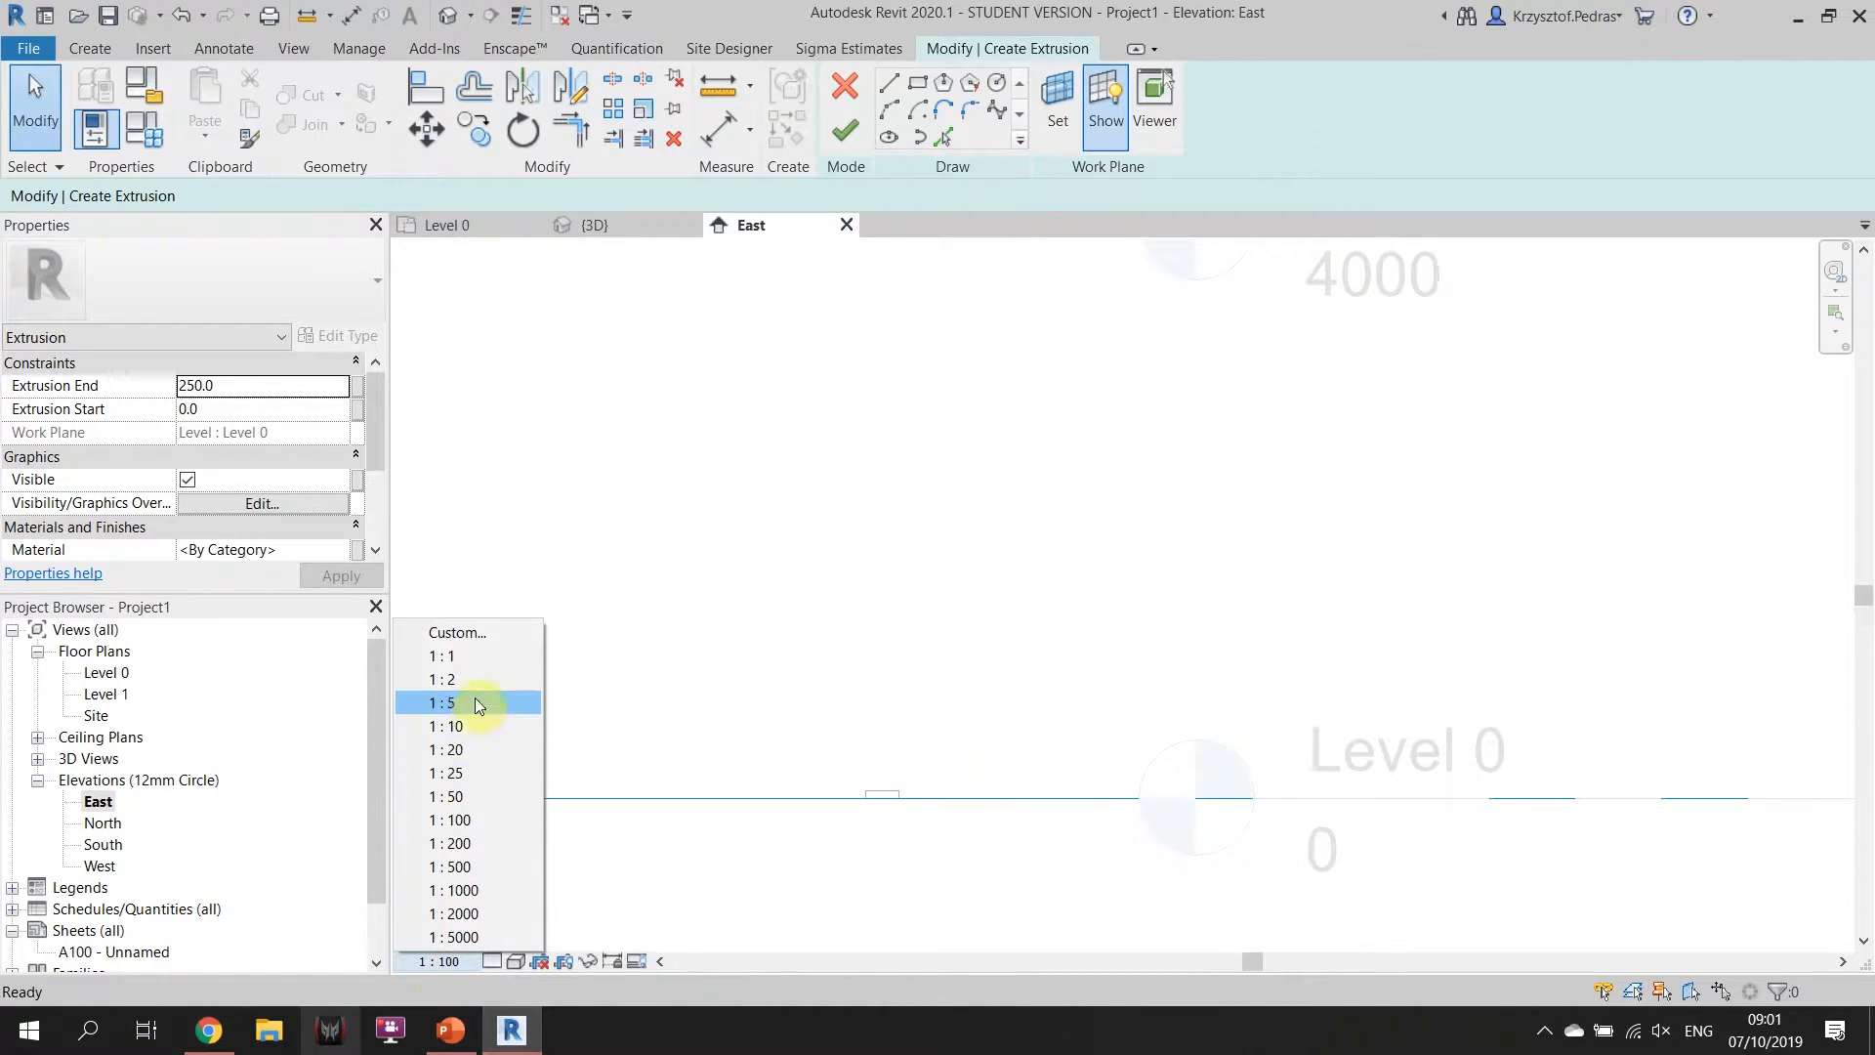
click(489, 703)
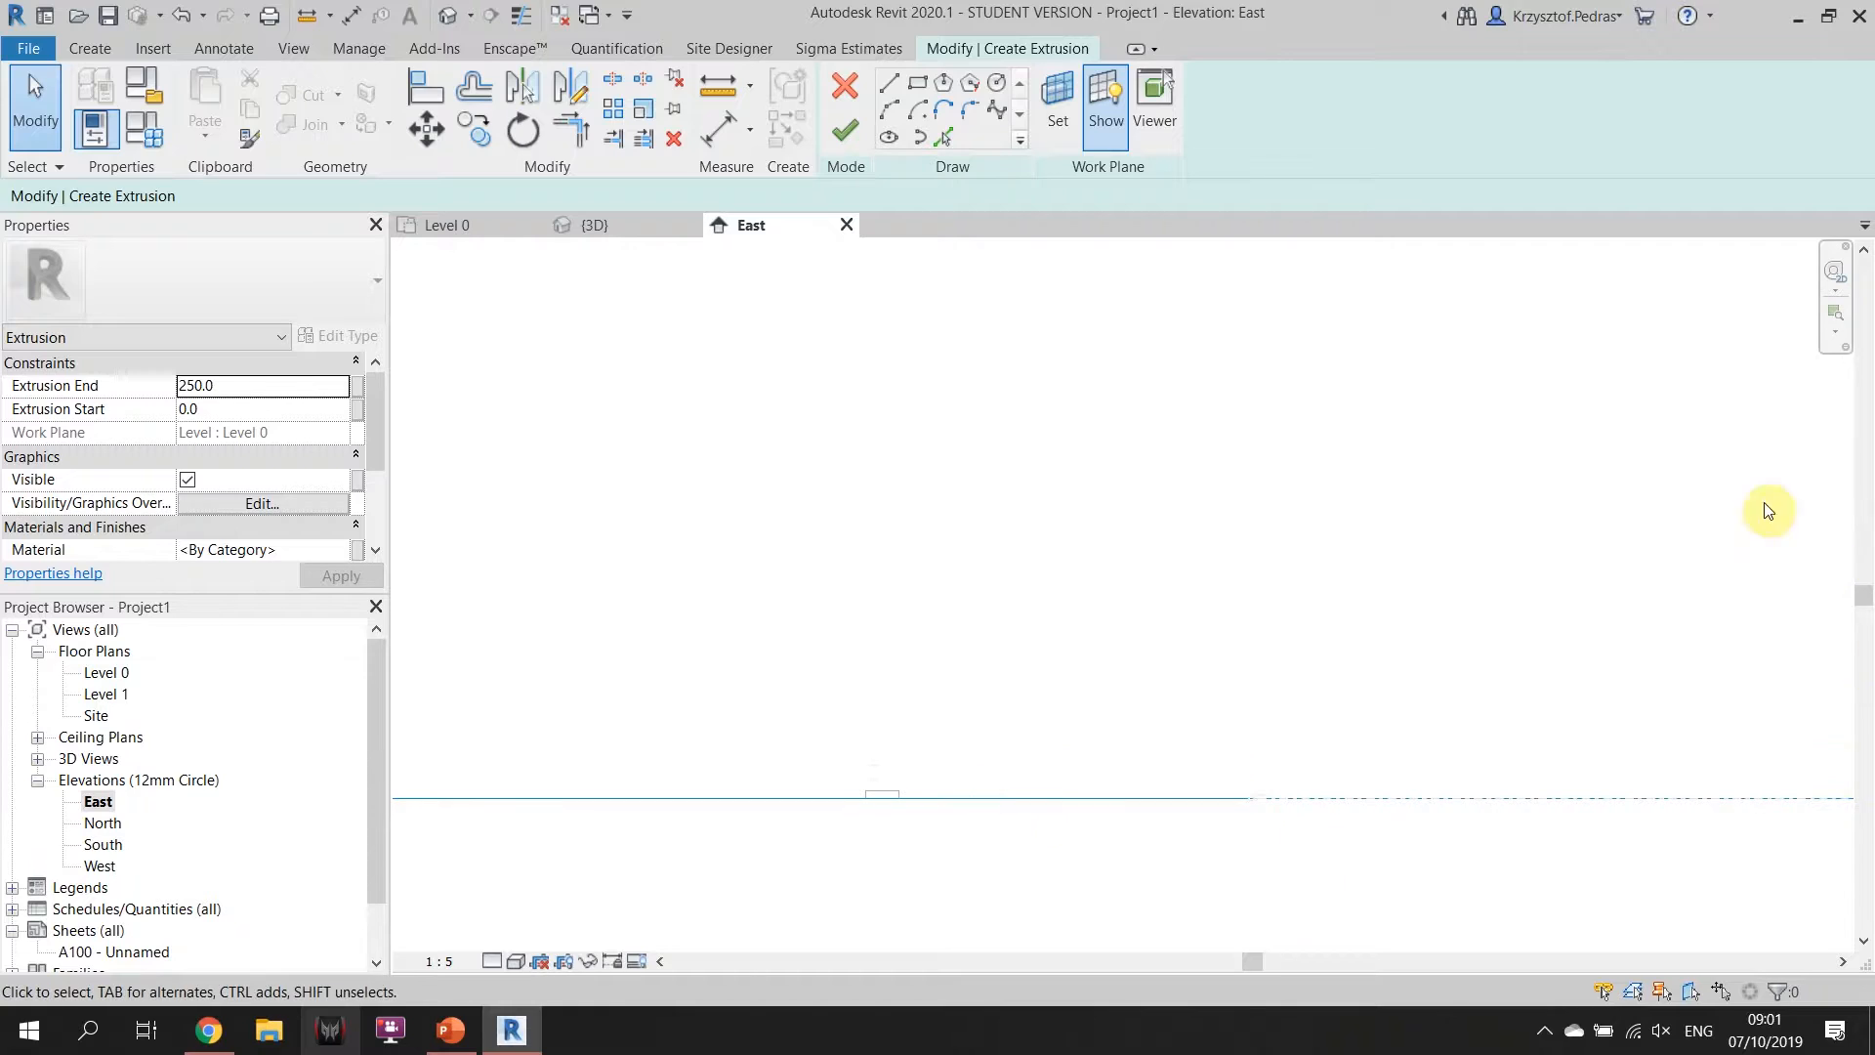
click(630, 230)
click(760, 226)
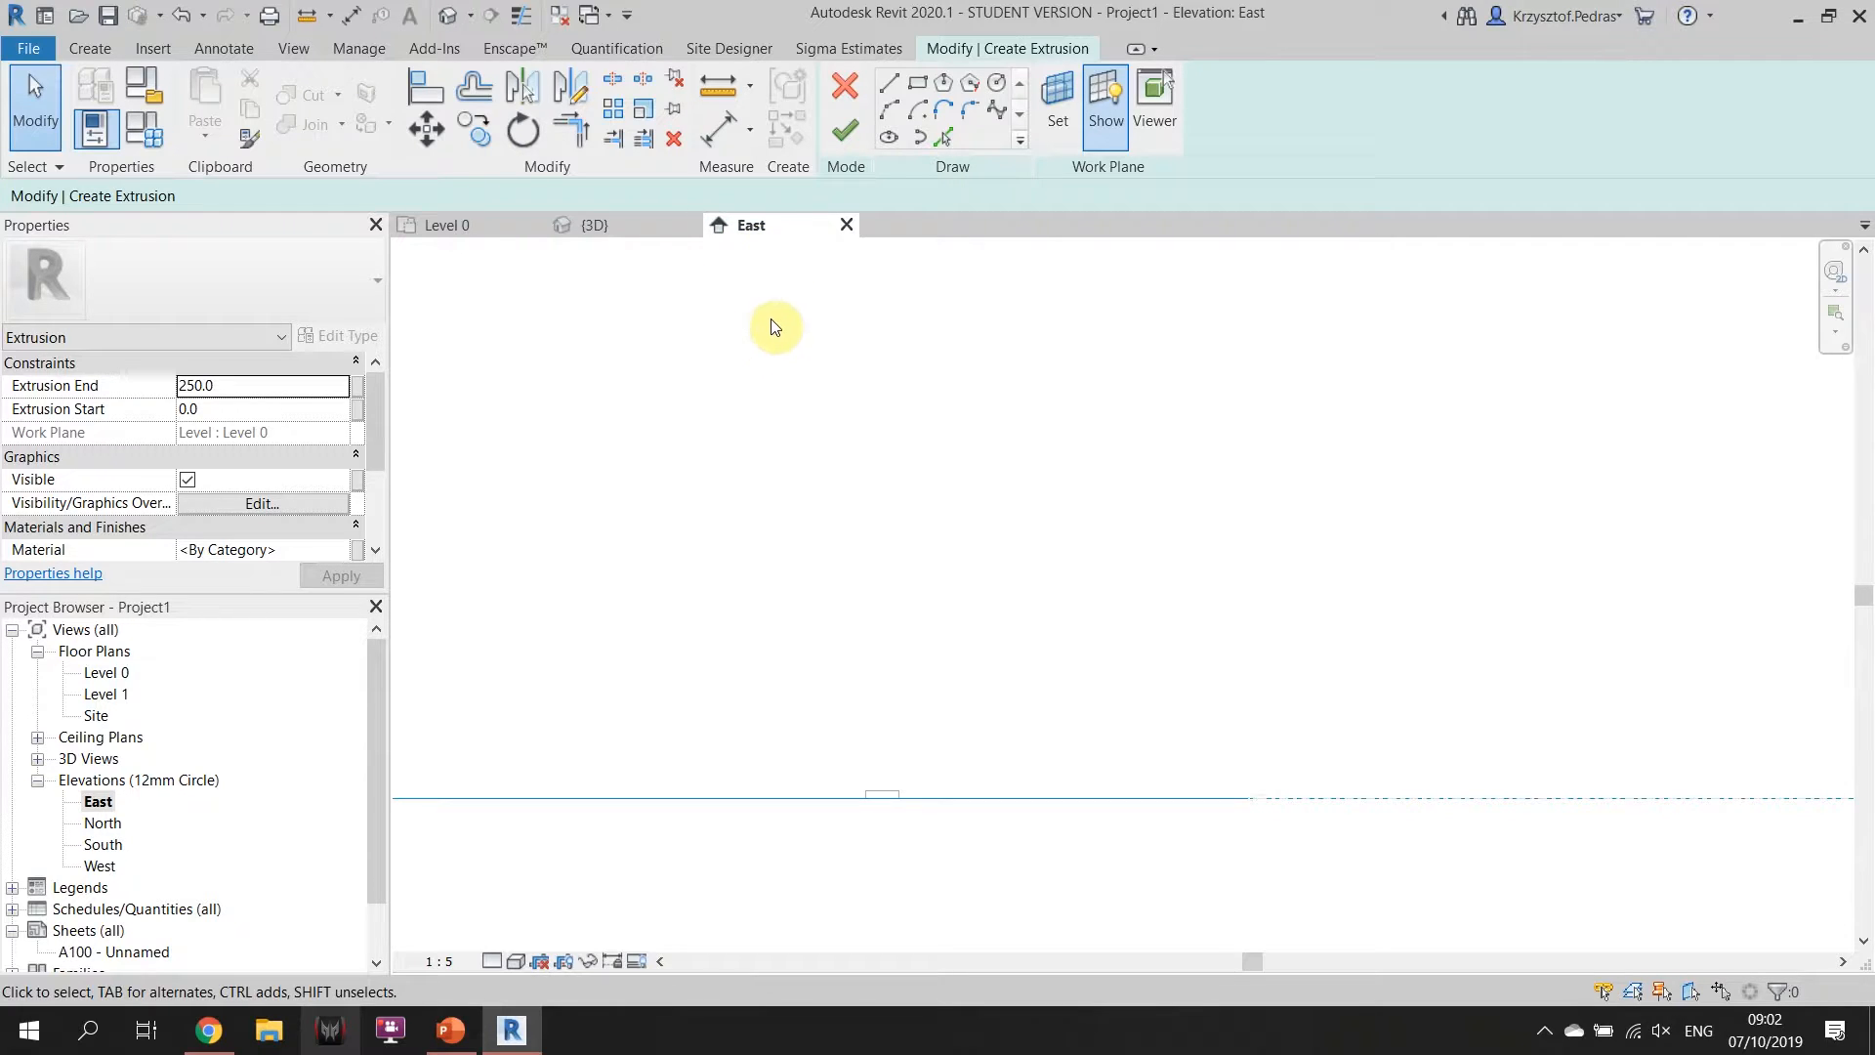
scroll(894, 766, down, 2)
scroll(925, 778, up, 3)
middle_drag(925, 787, 957, 759)
scroll(886, 787, up, 3)
scroll(923, 799, up, 1)
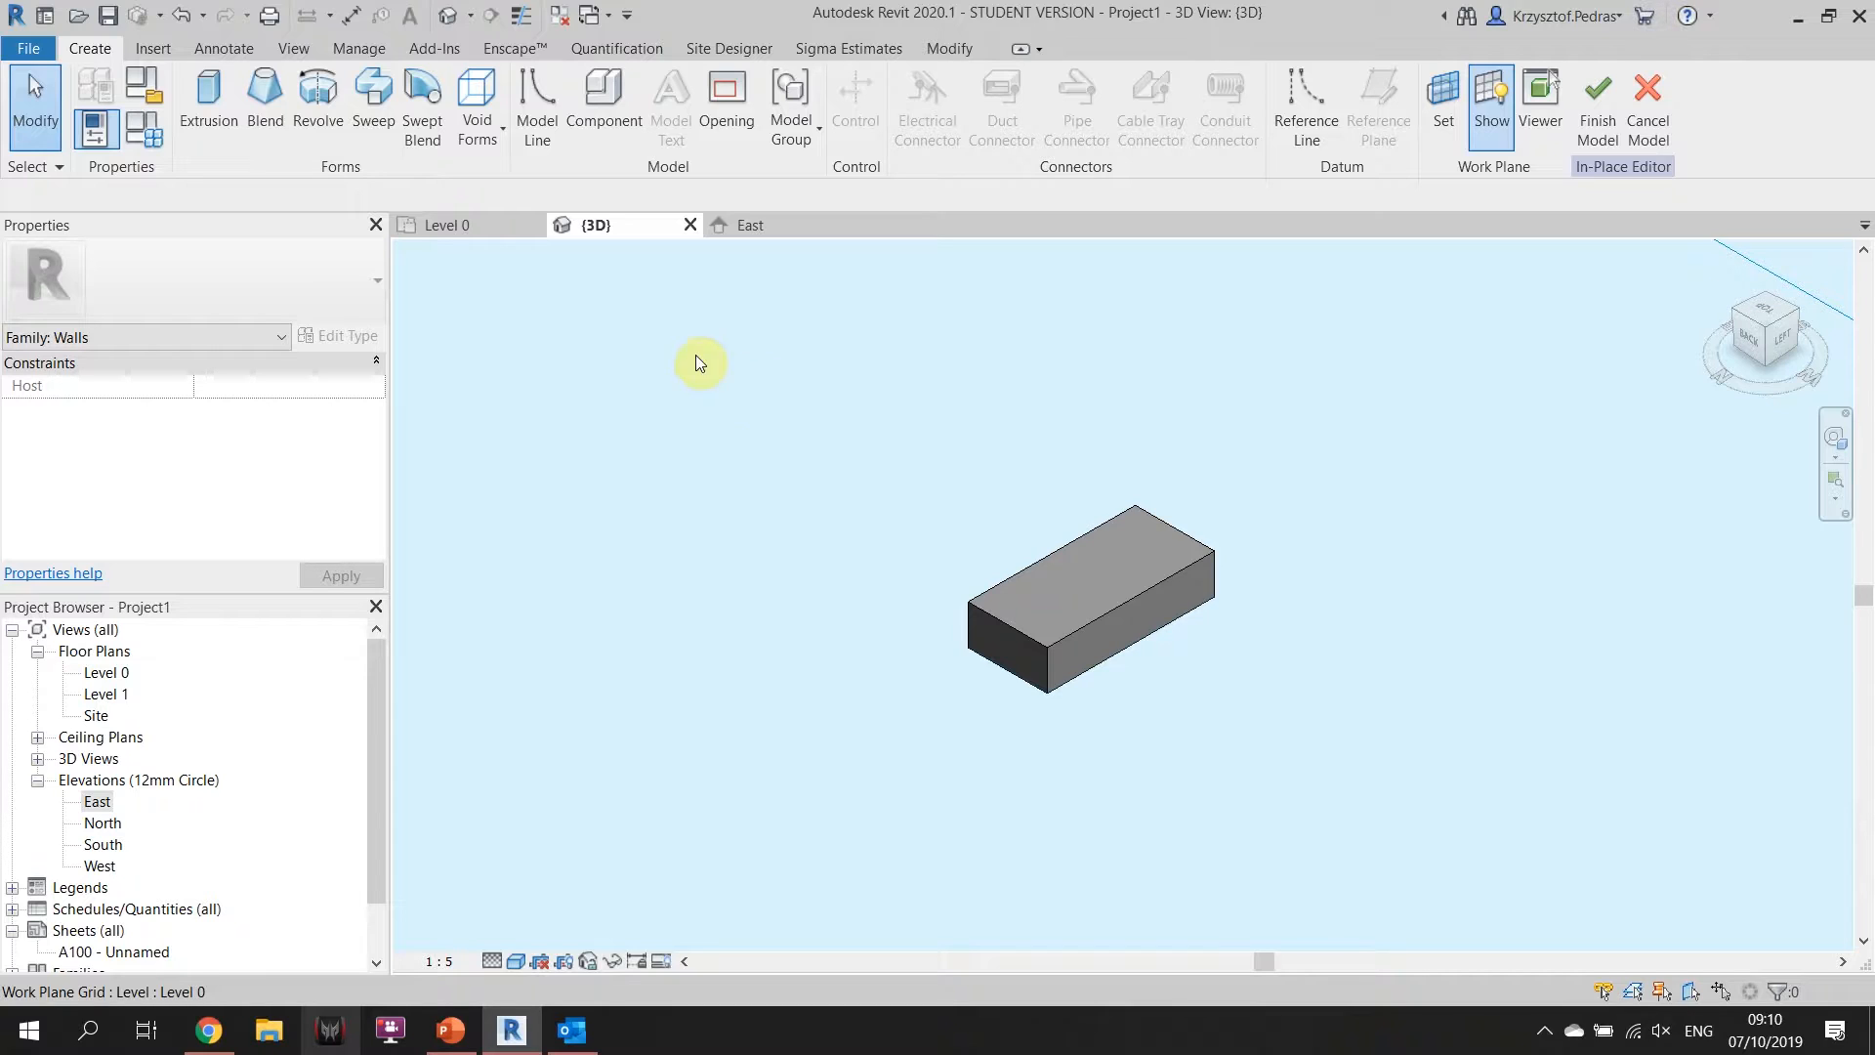
View the brick from the left, from the back and from the top-back edge in 3D.
click(1082, 619)
click(572, 355)
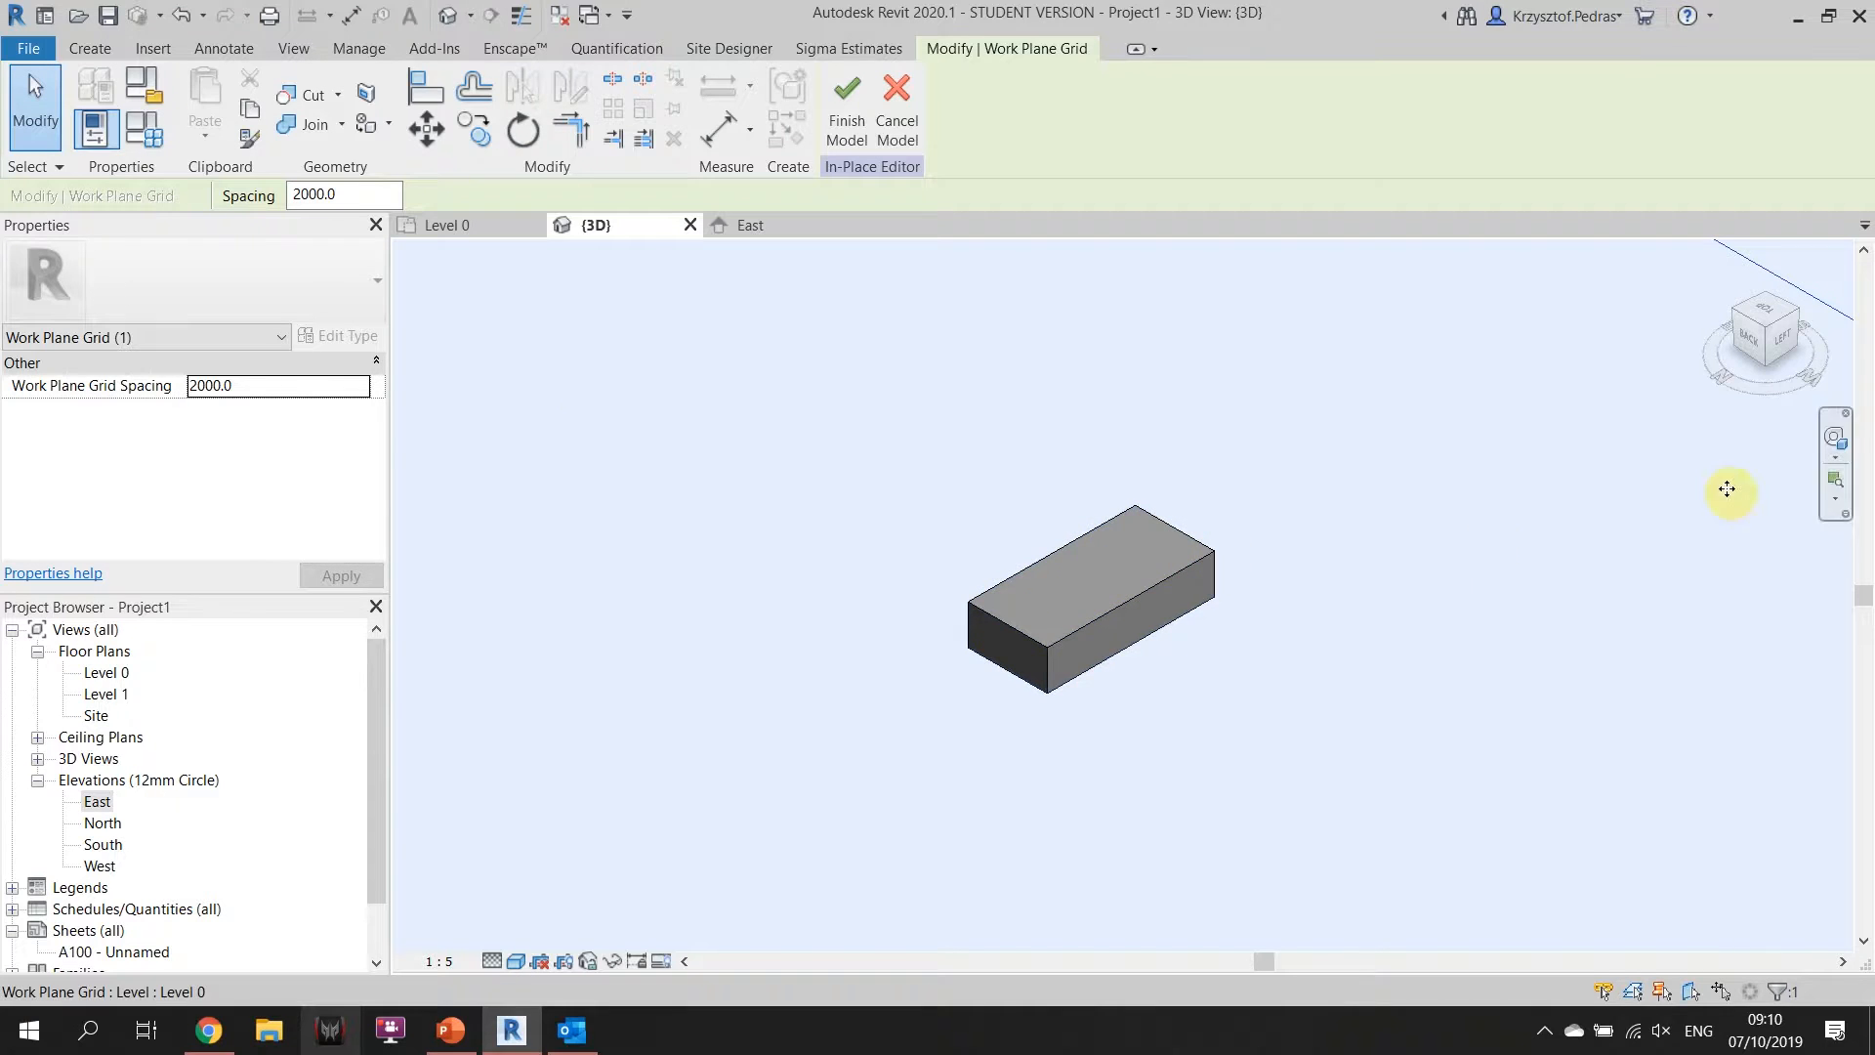
click(1778, 349)
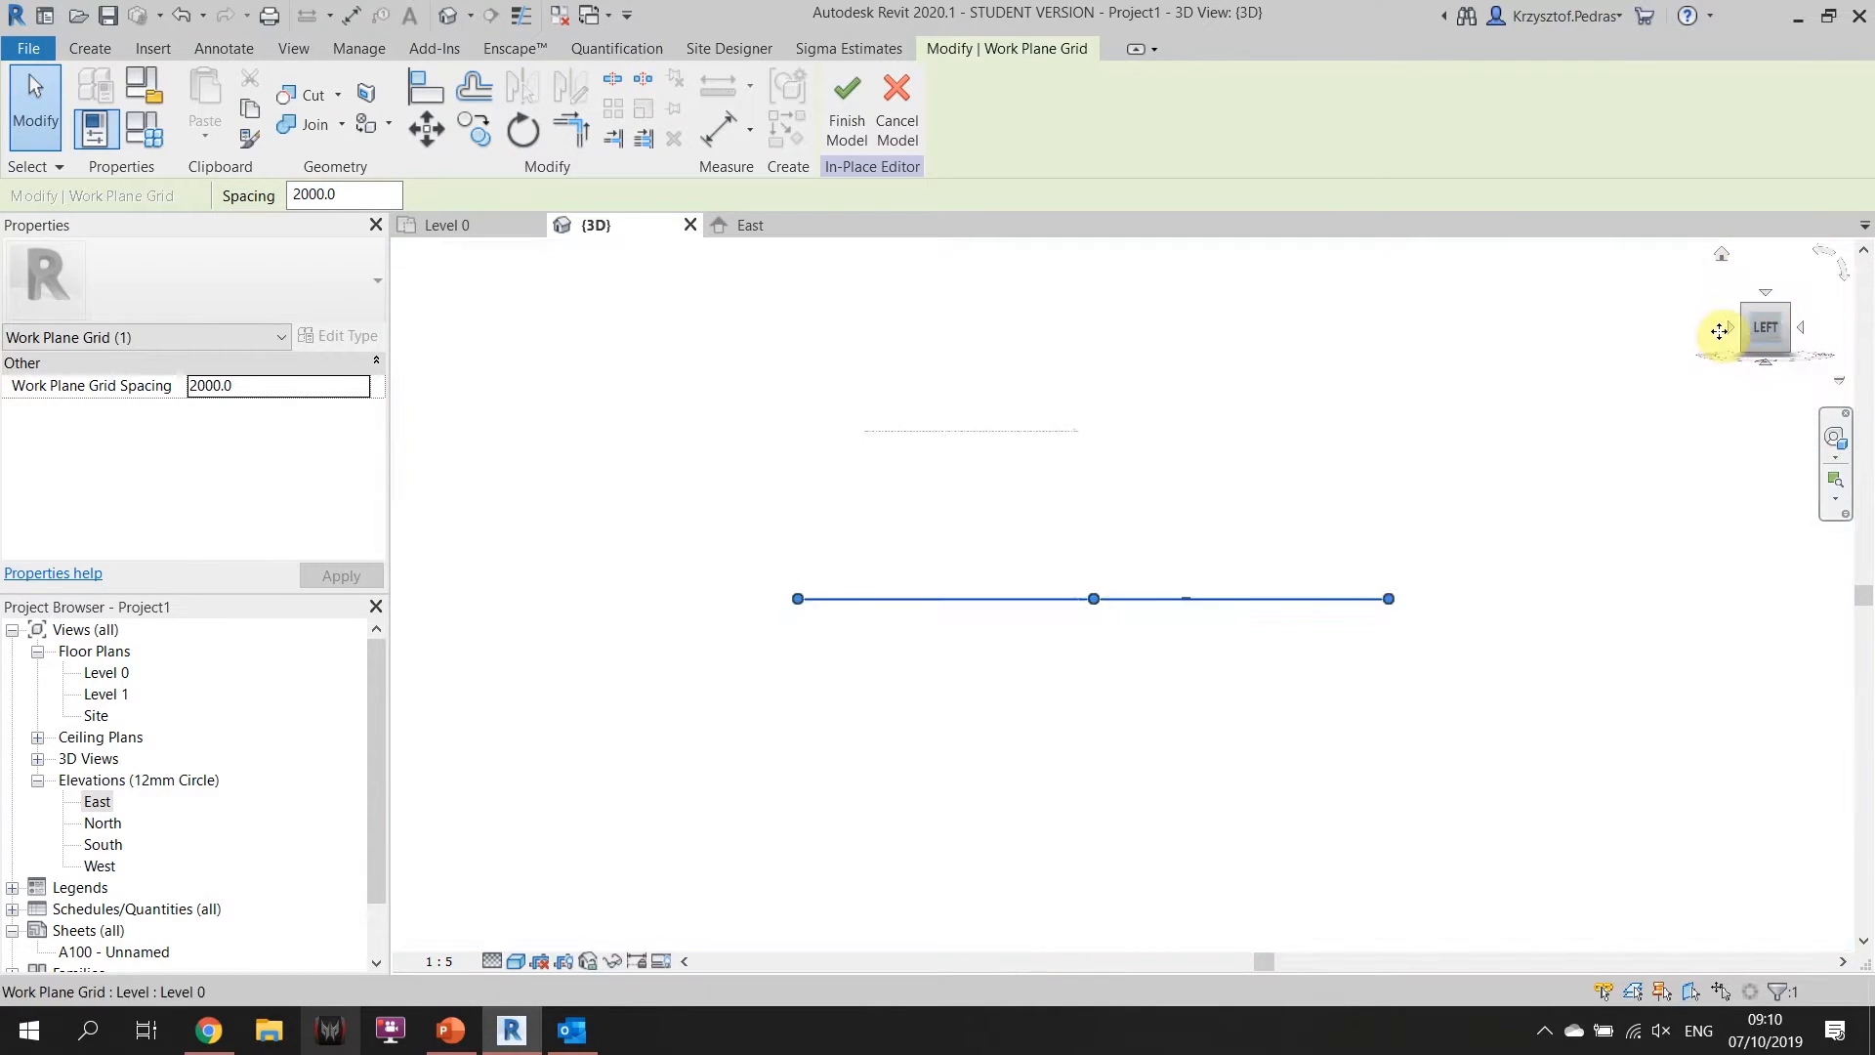
click(1727, 327)
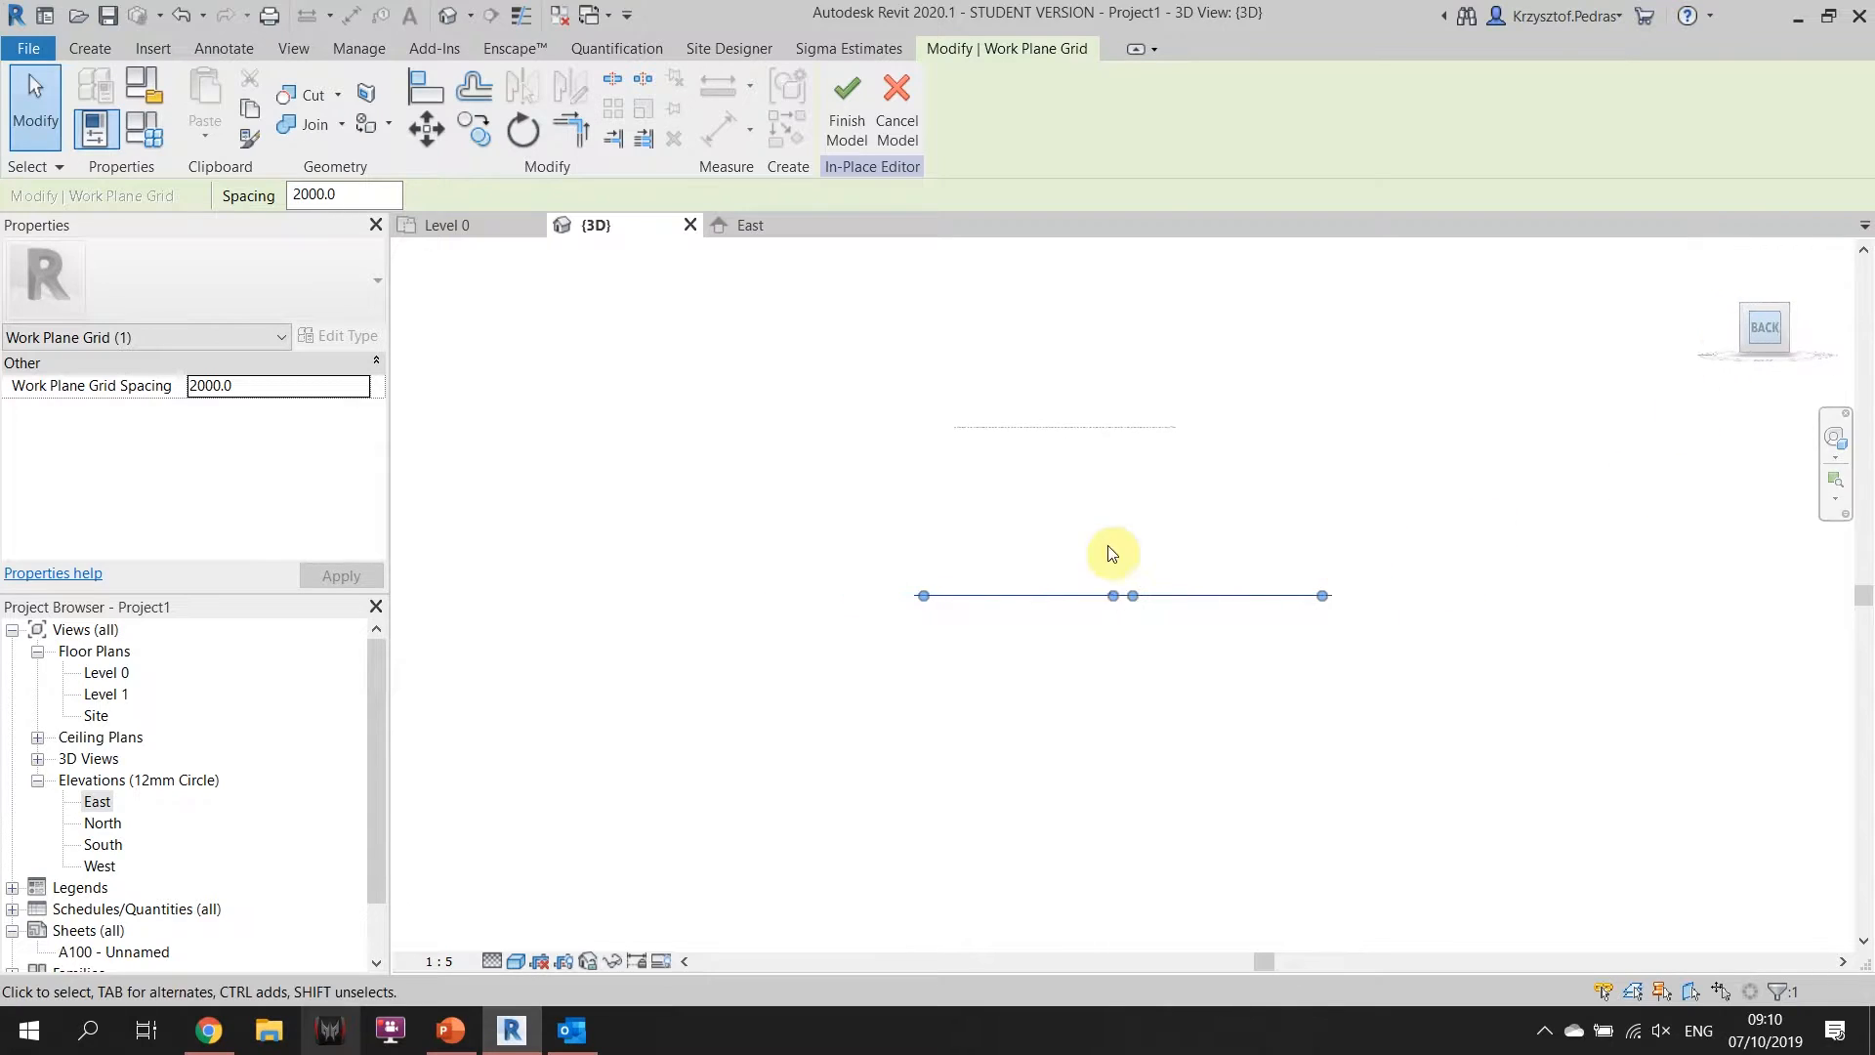
click(1782, 310)
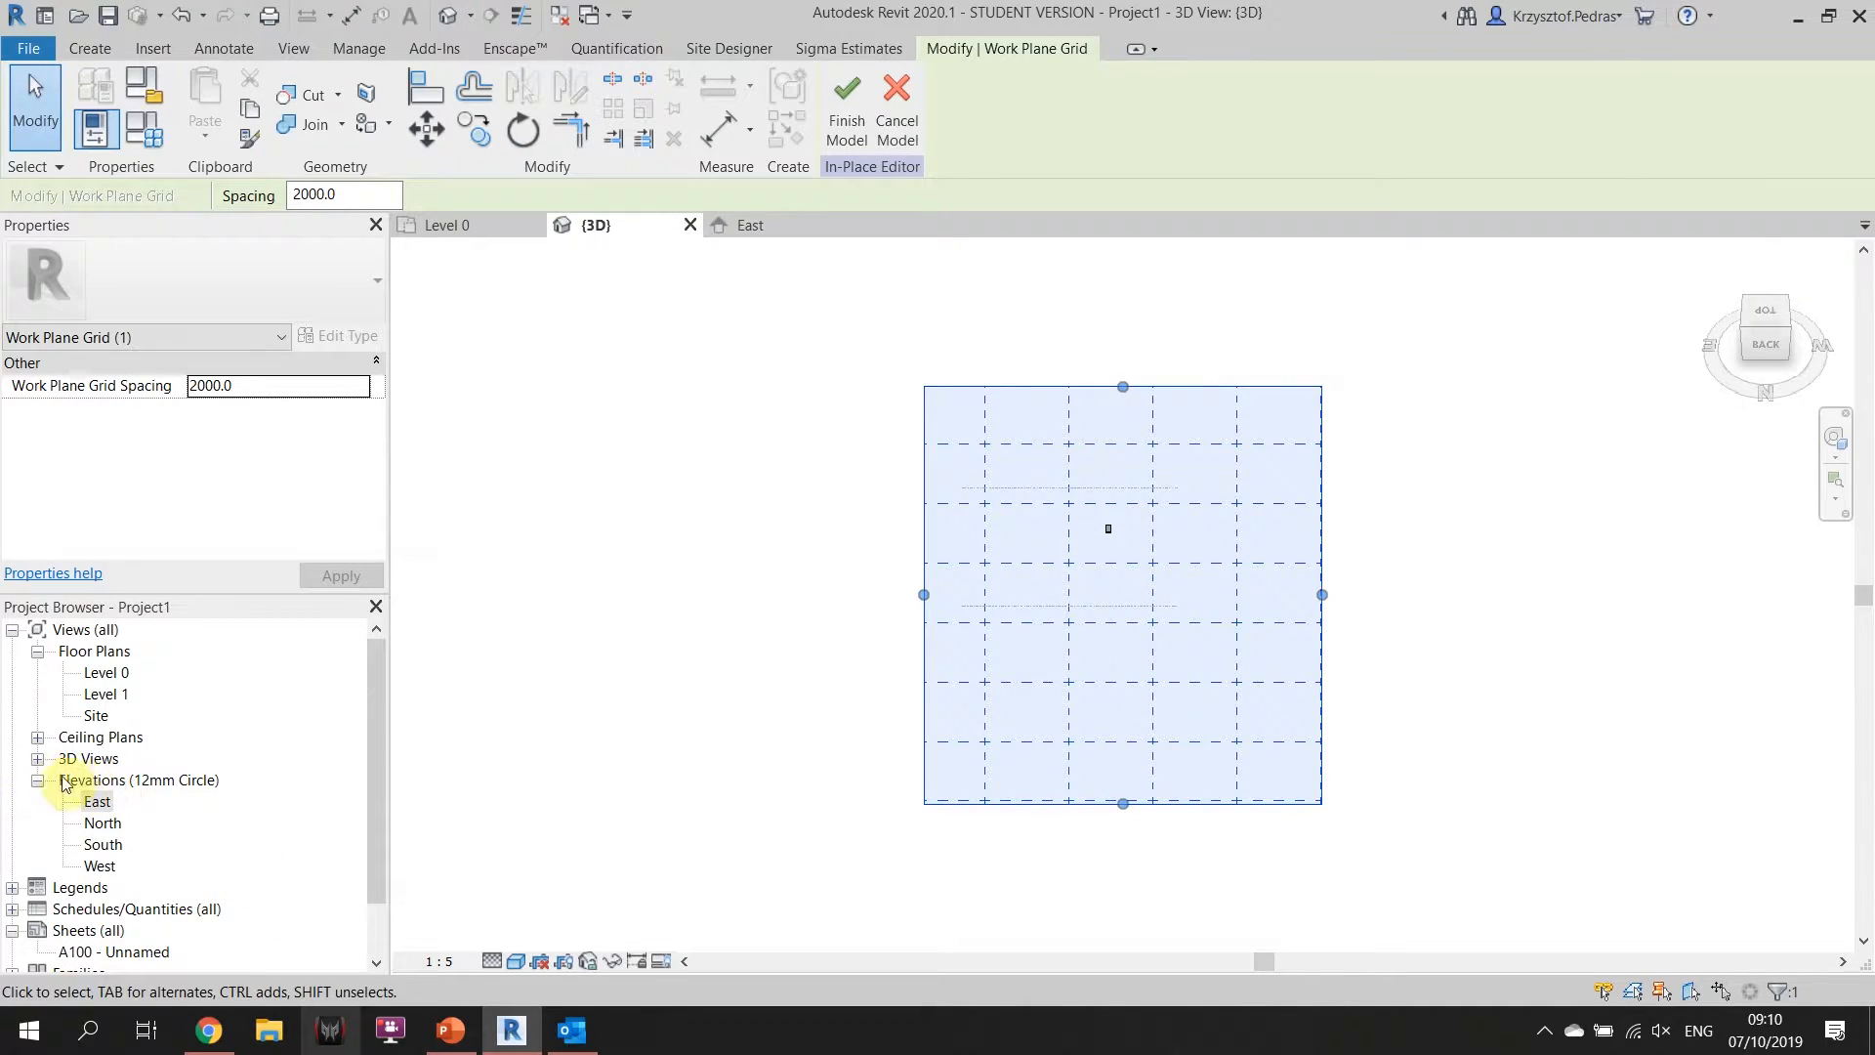
Open the East elevation at the brick and set its view scale to 1:5.
double_click(96, 804)
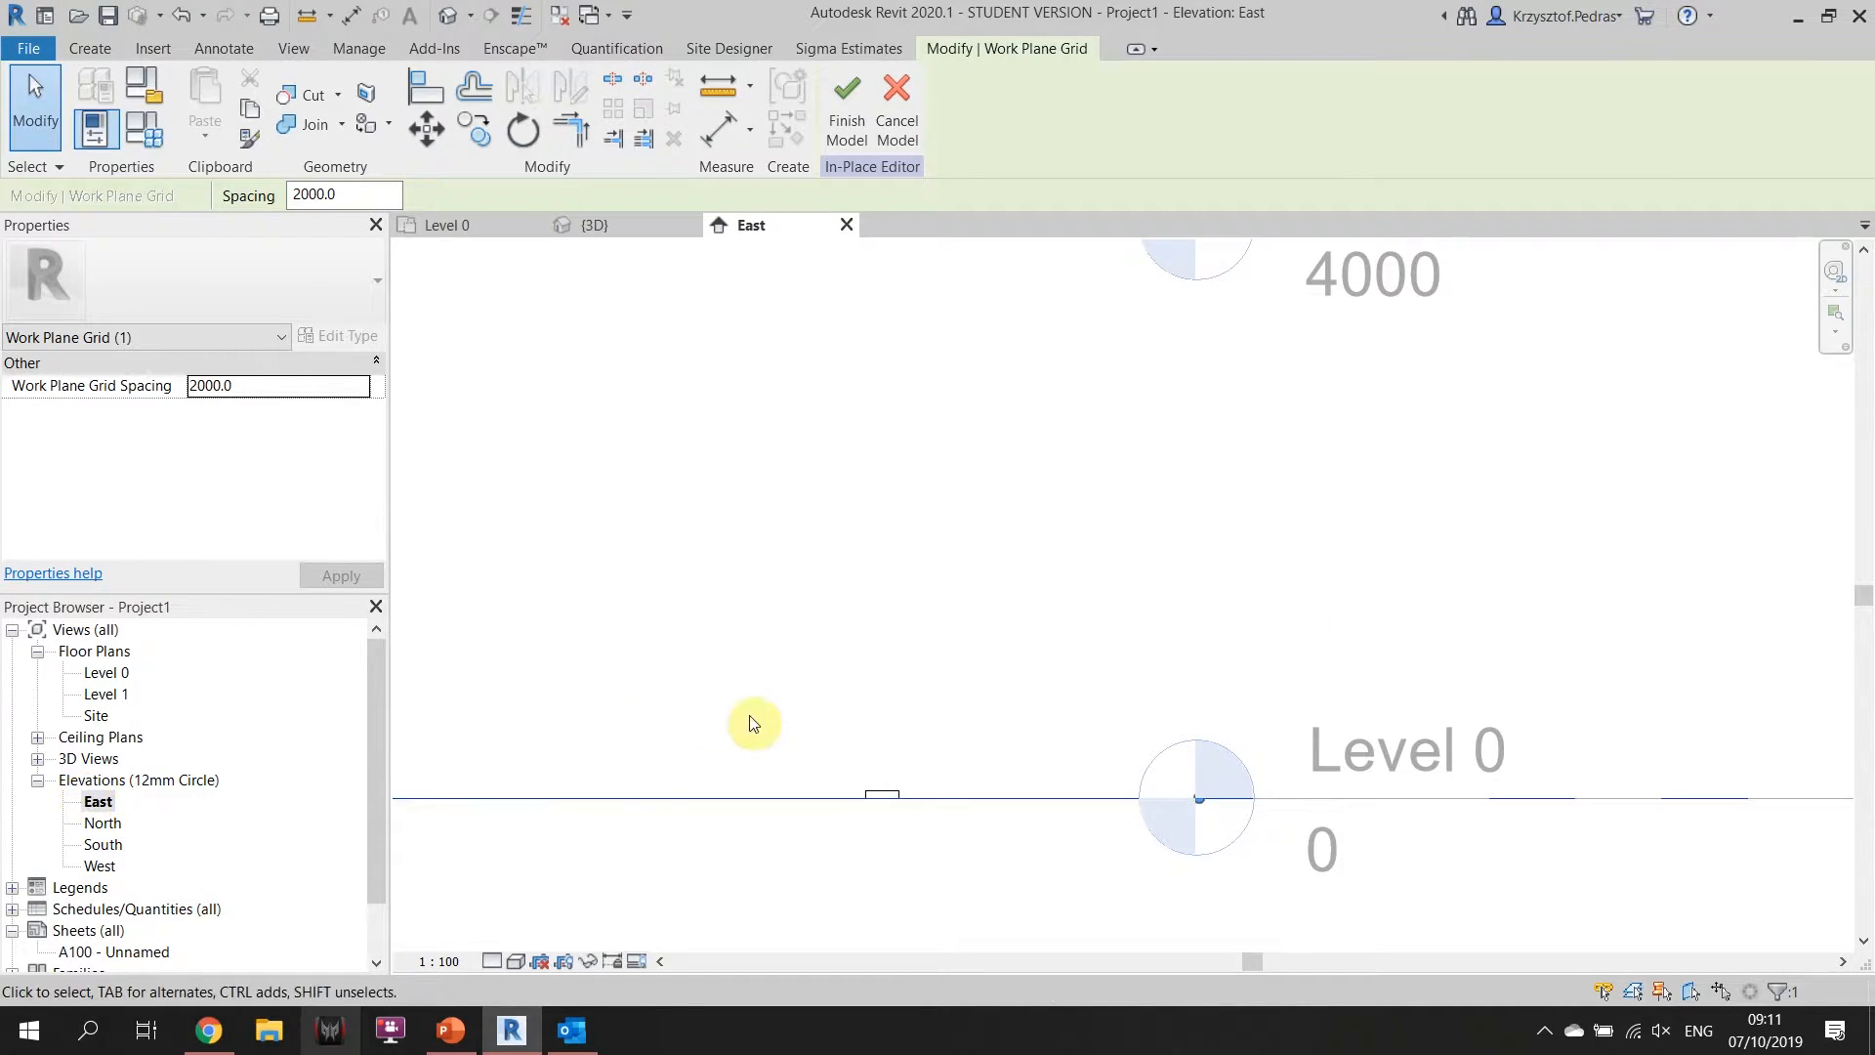
scroll(822, 789, up, 3)
scroll(967, 801, up, 5)
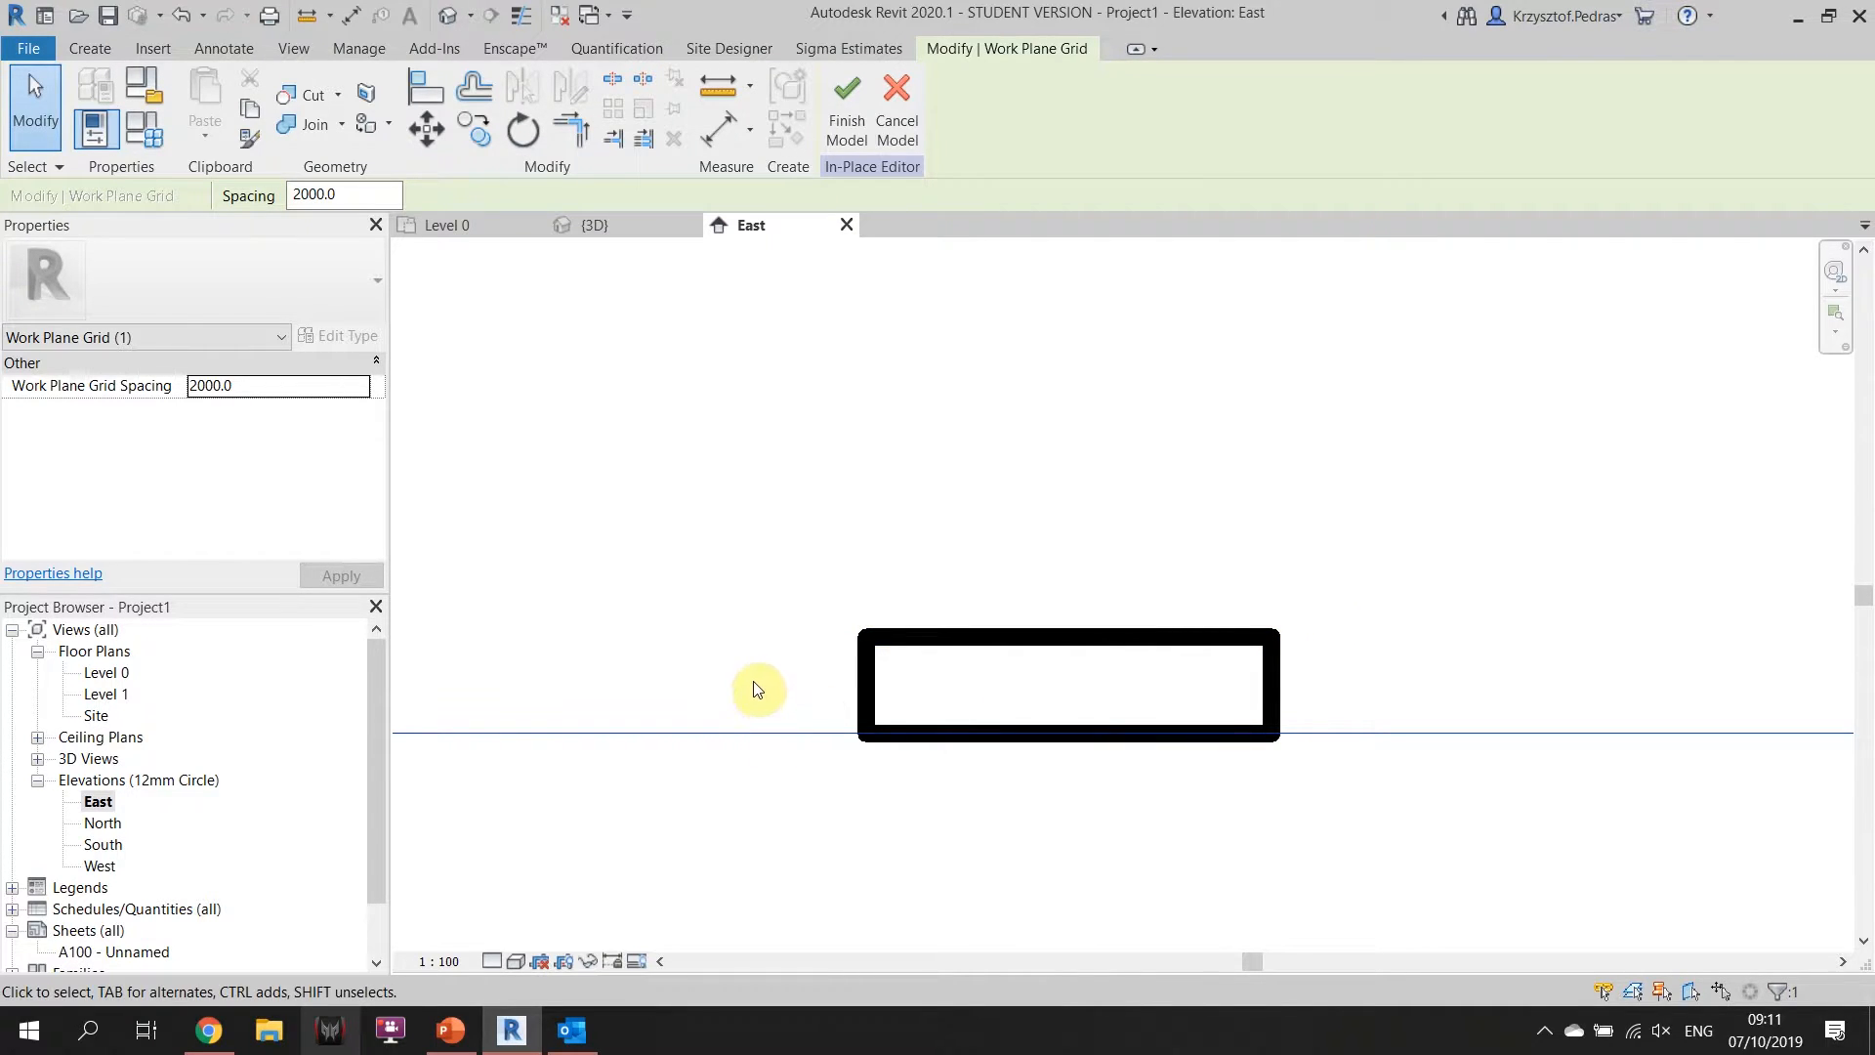
click(445, 962)
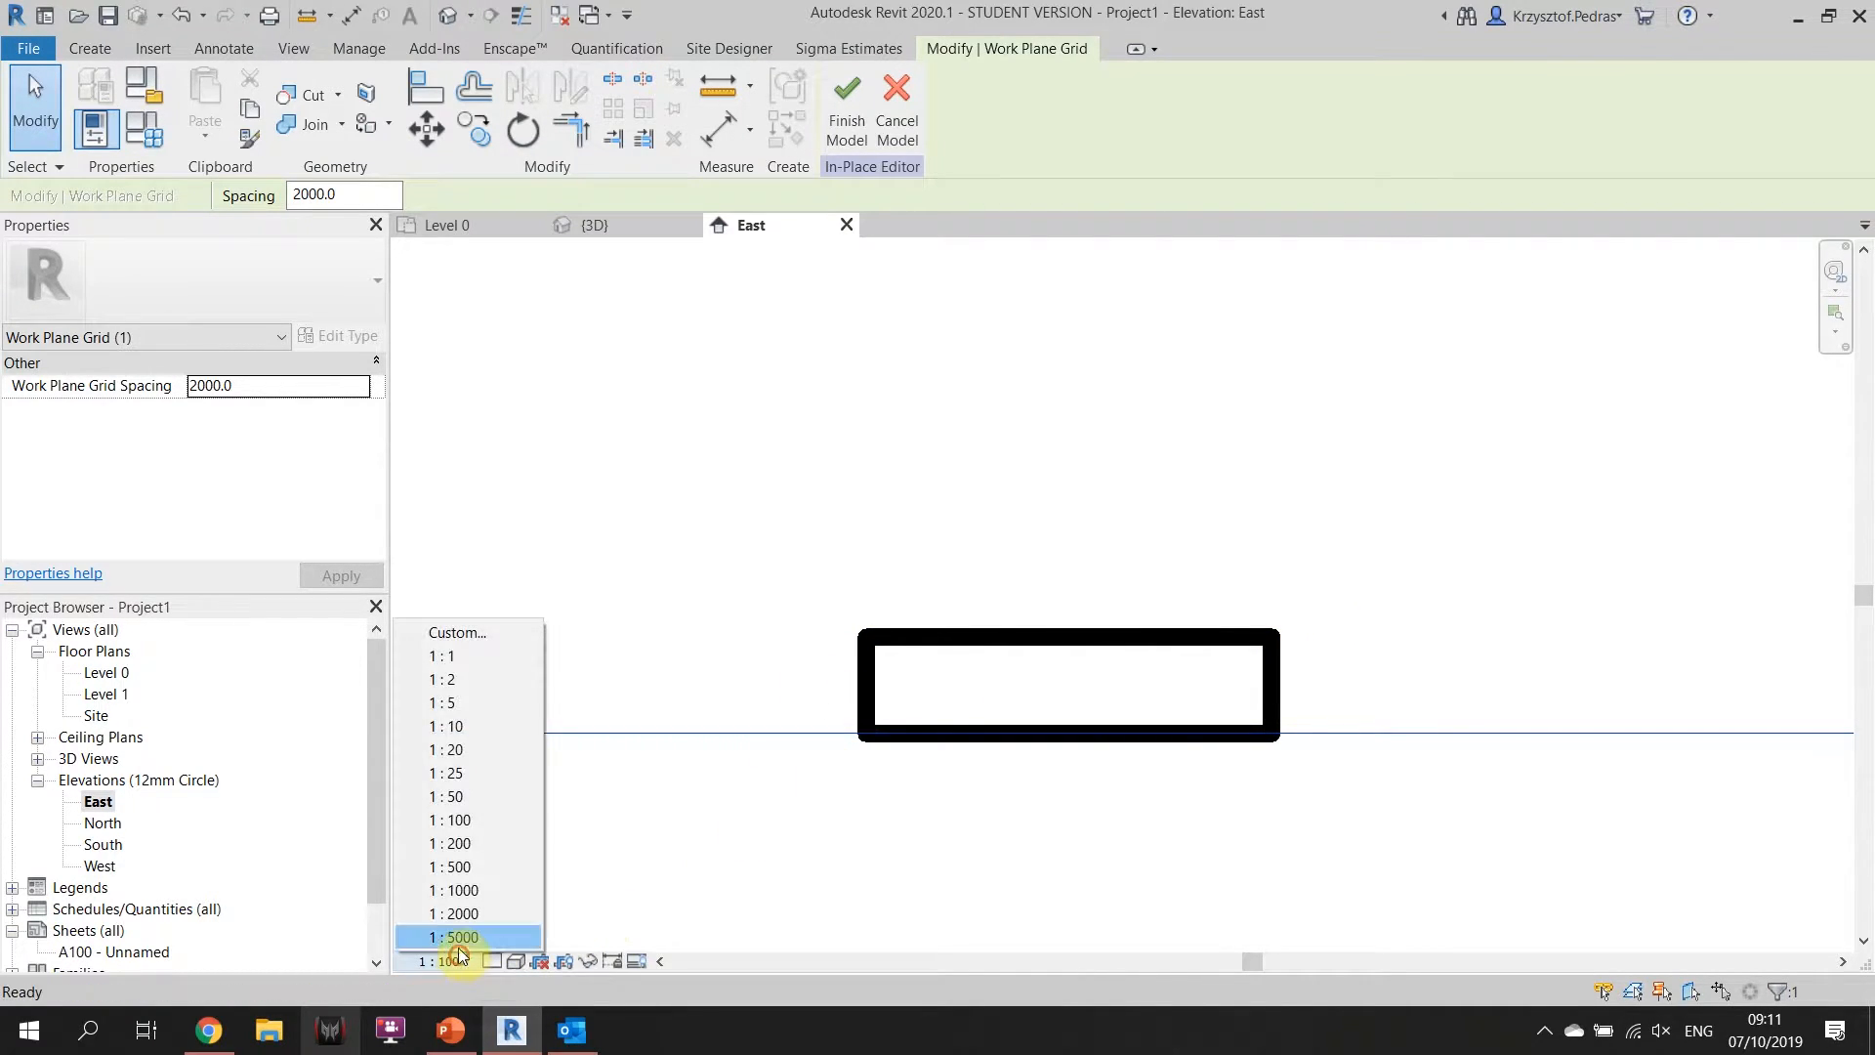
click(459, 701)
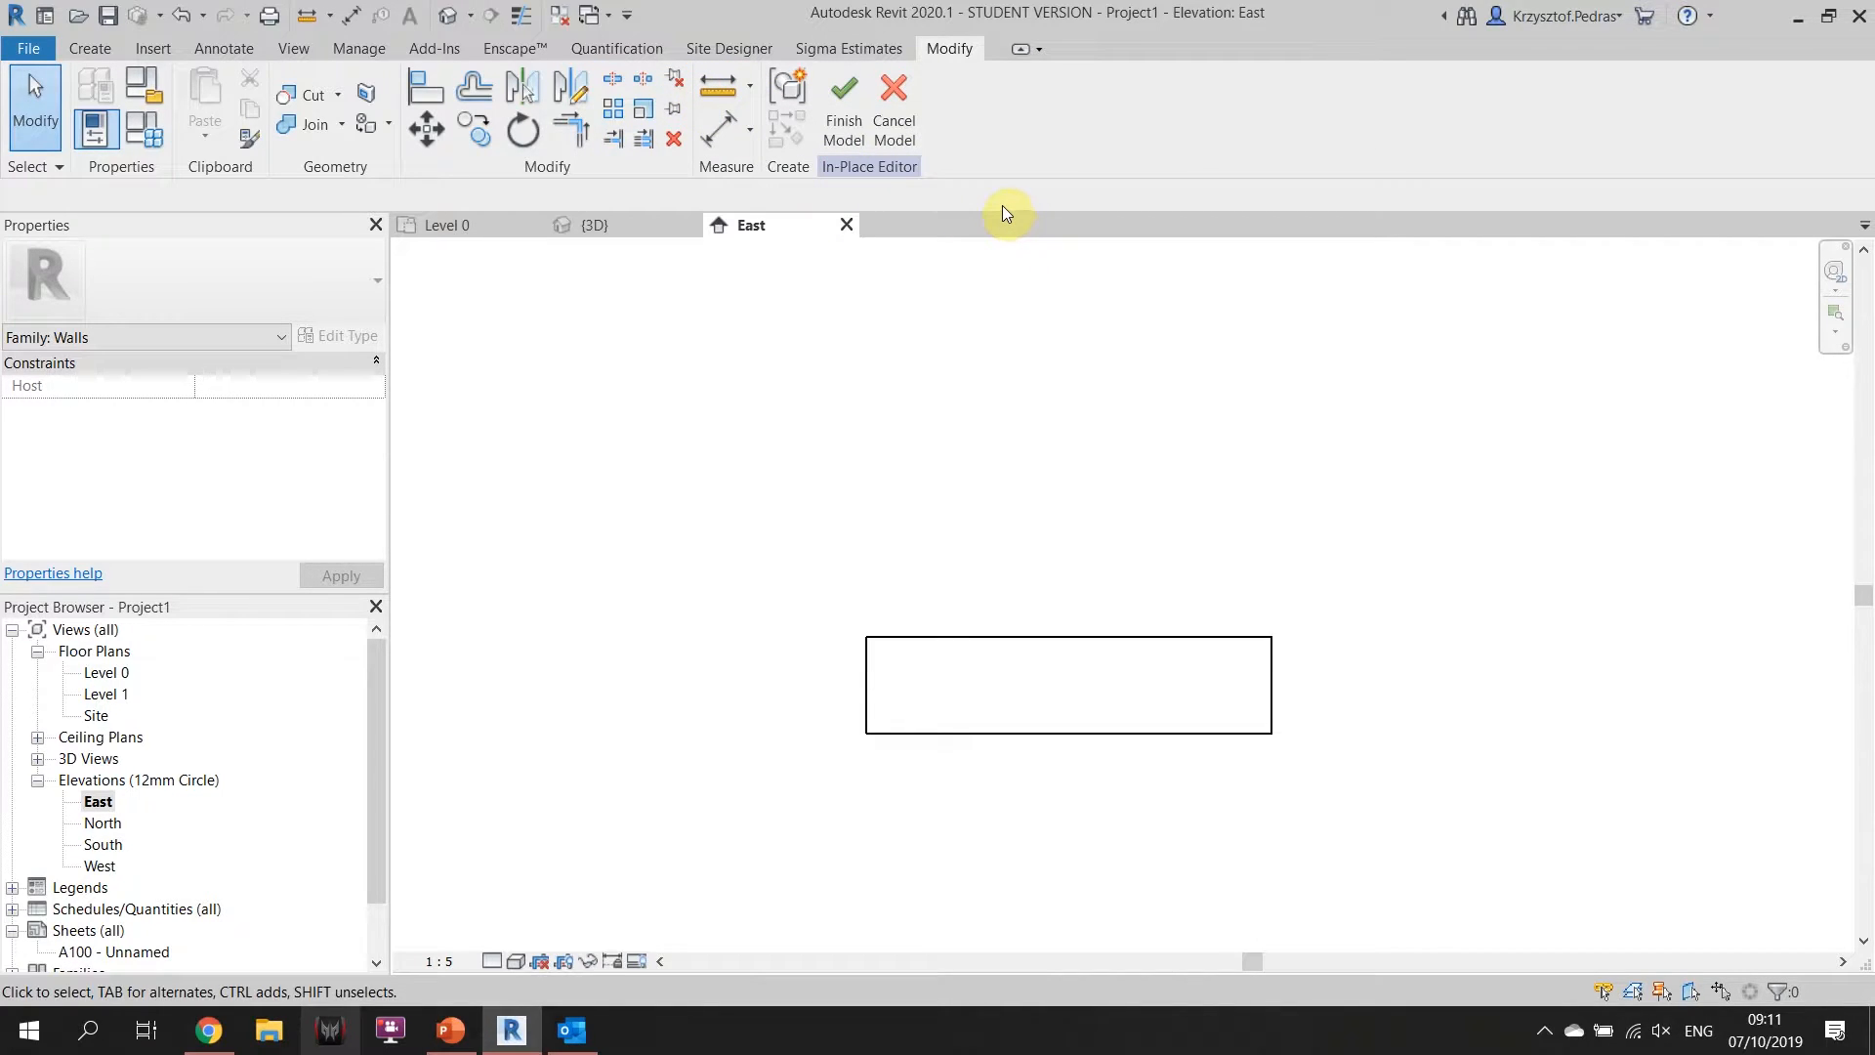
Finish the in-place brick model, select it and reopen it for in-place editing.
click(848, 103)
click(1041, 642)
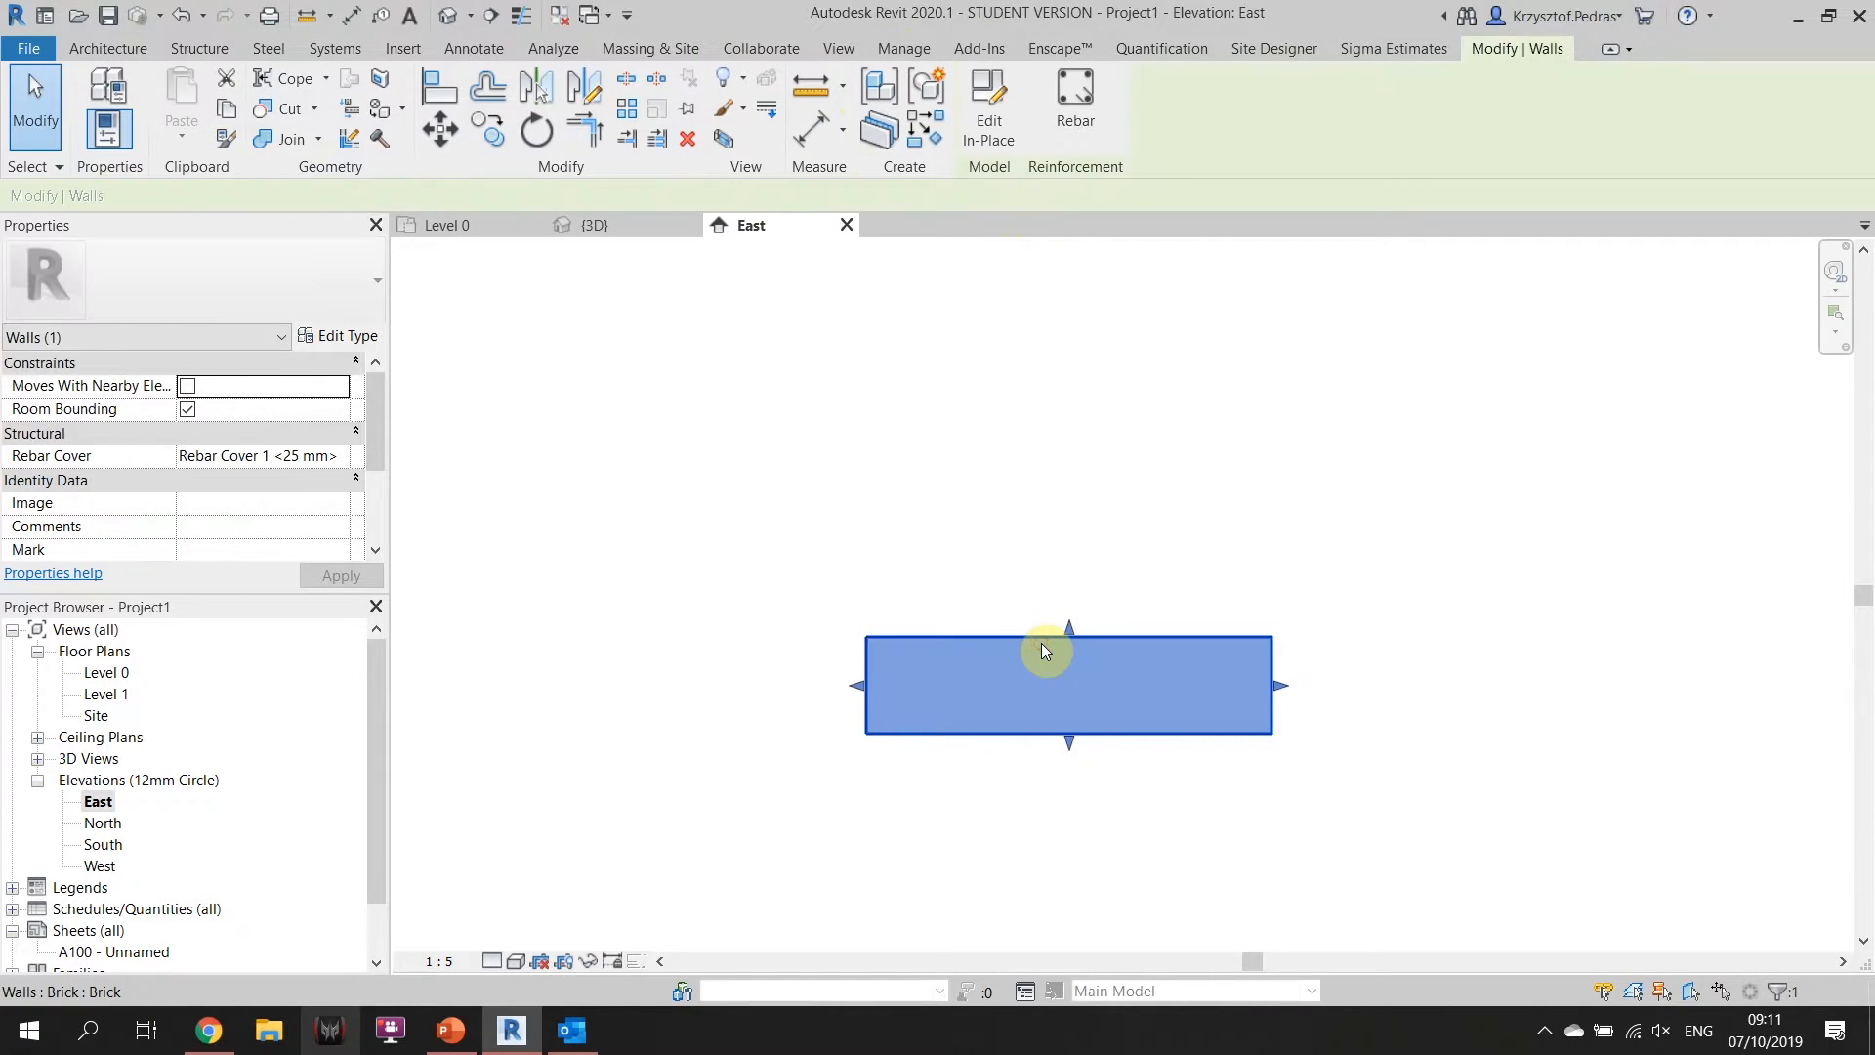
click(998, 135)
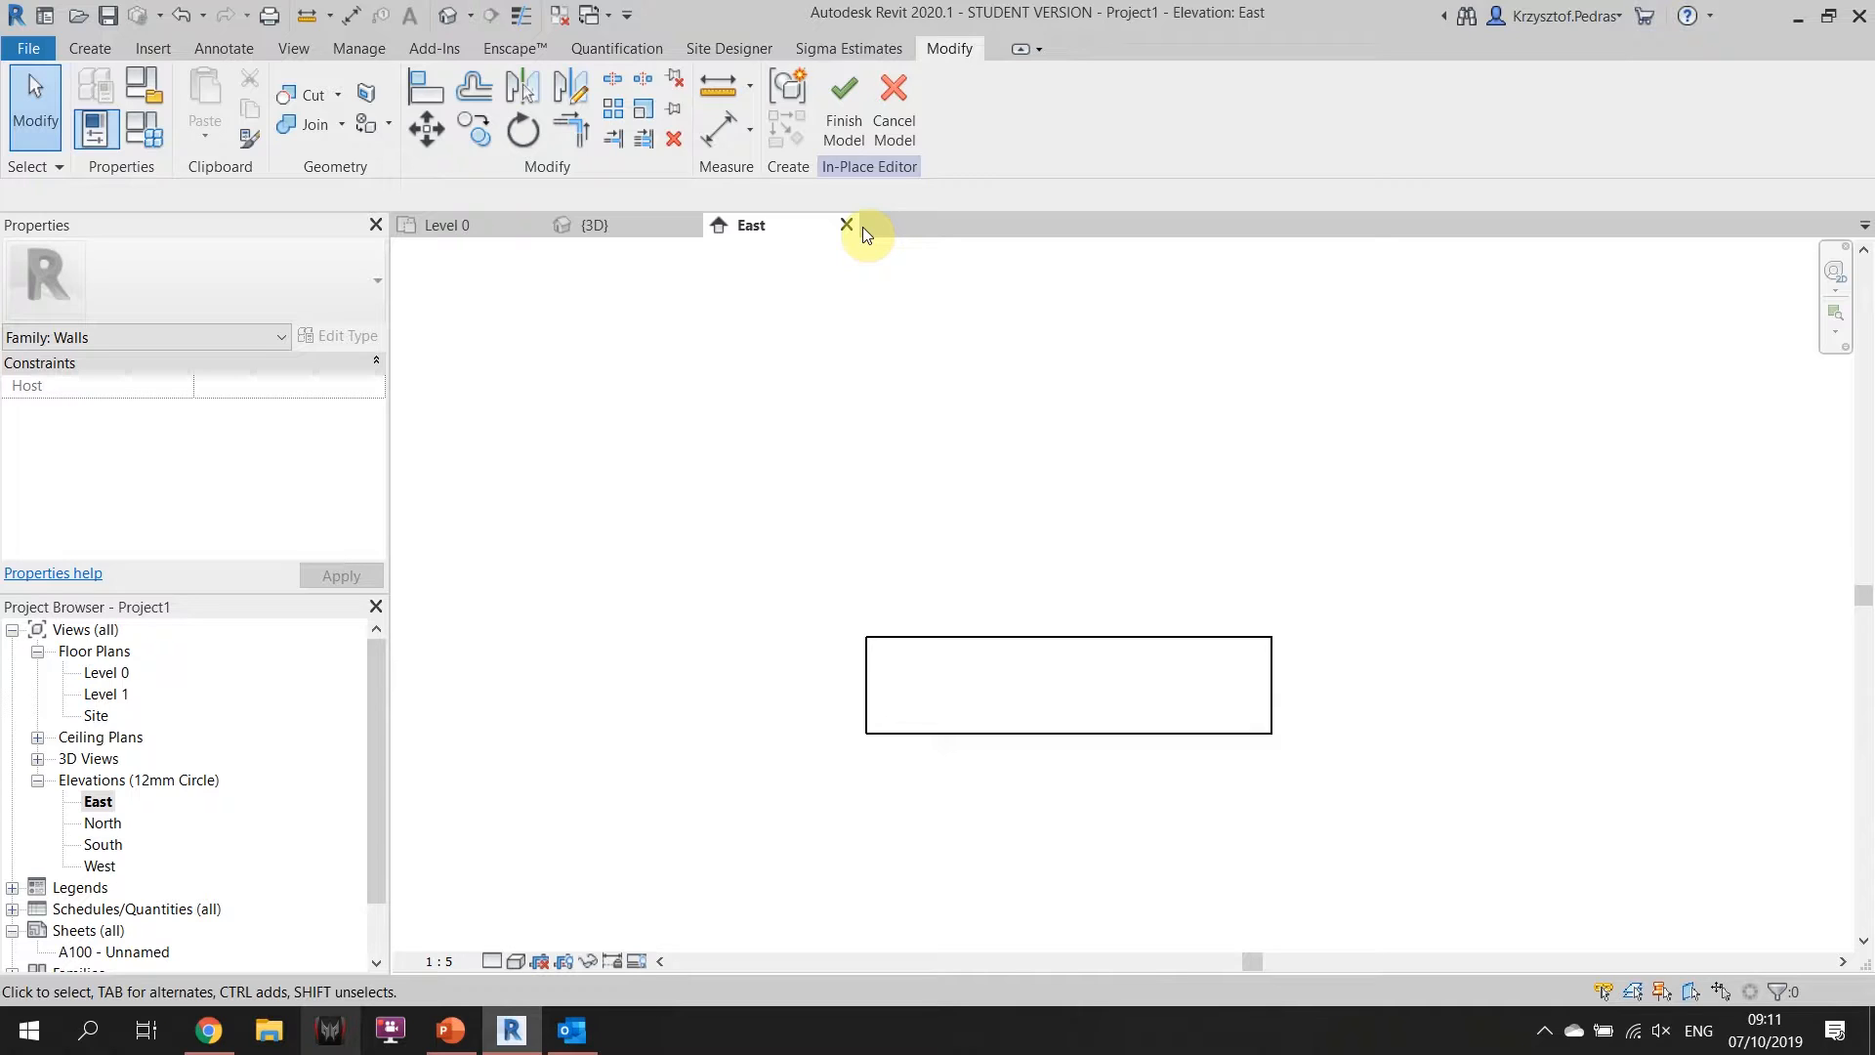
click(847, 97)
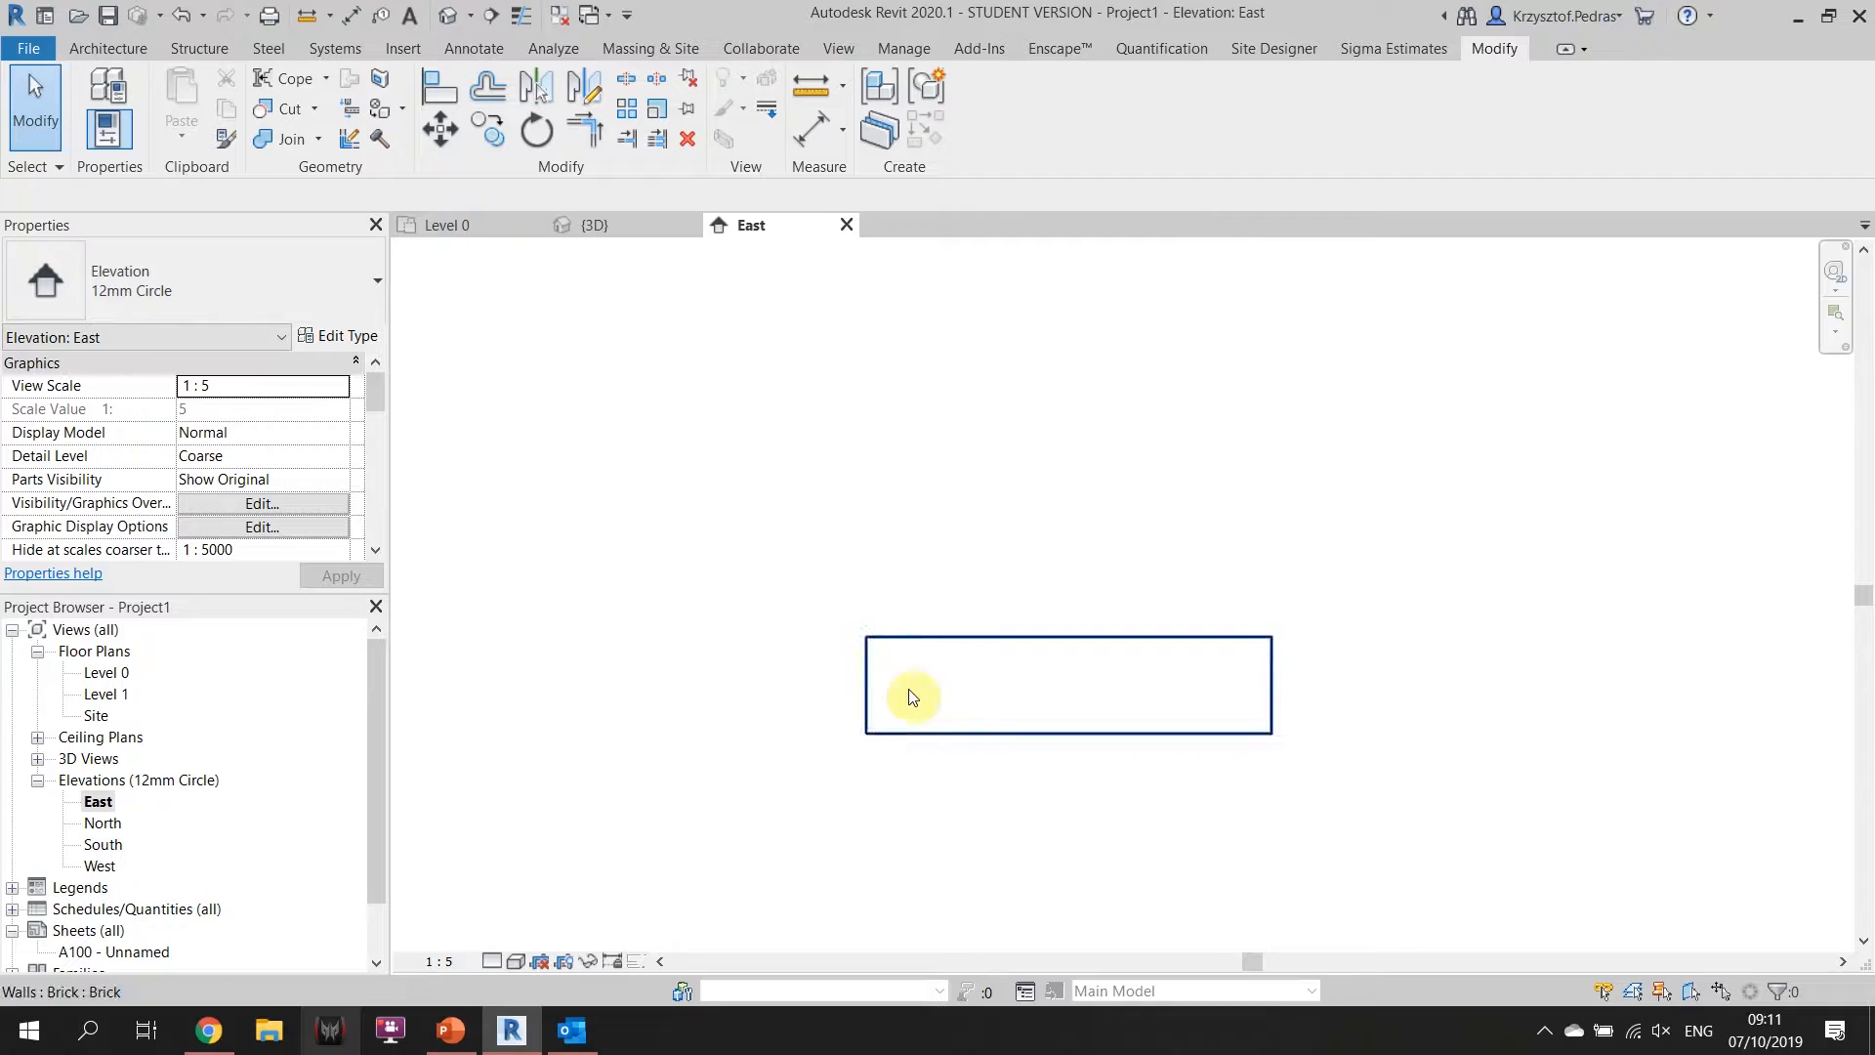
click(910, 662)
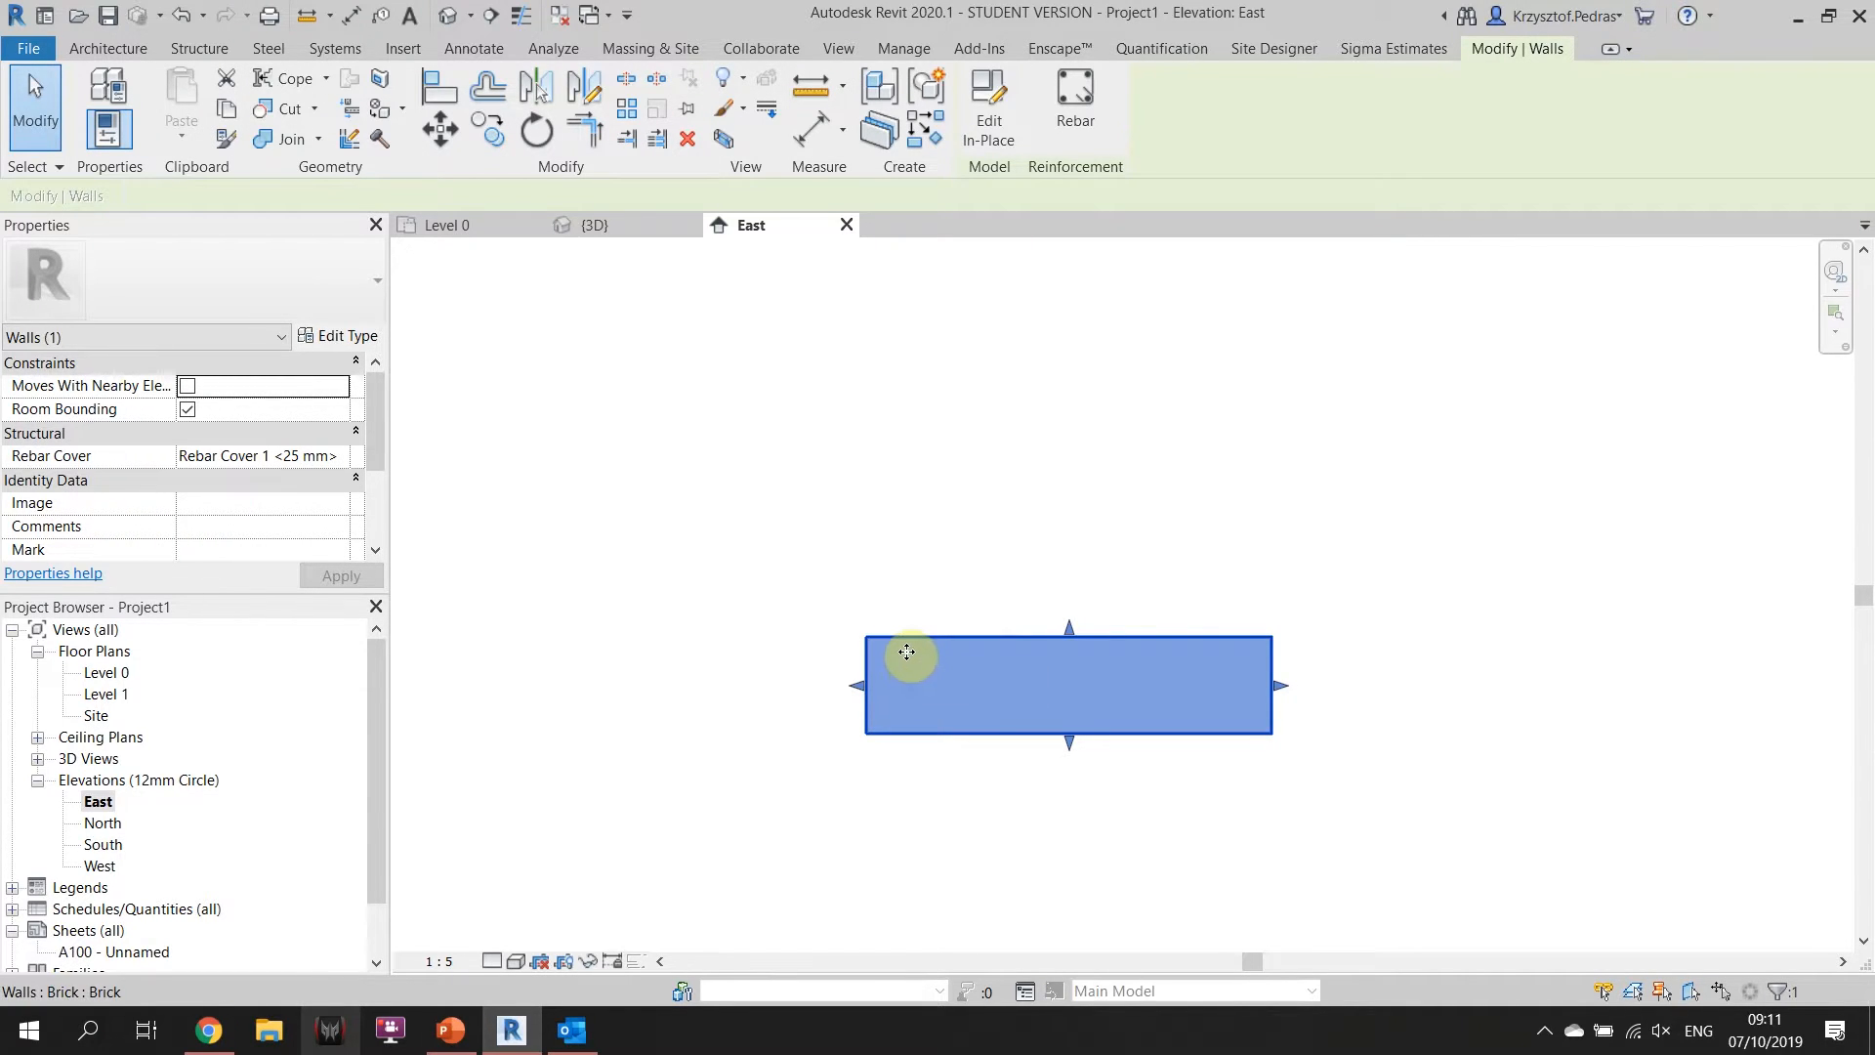
click(991, 130)
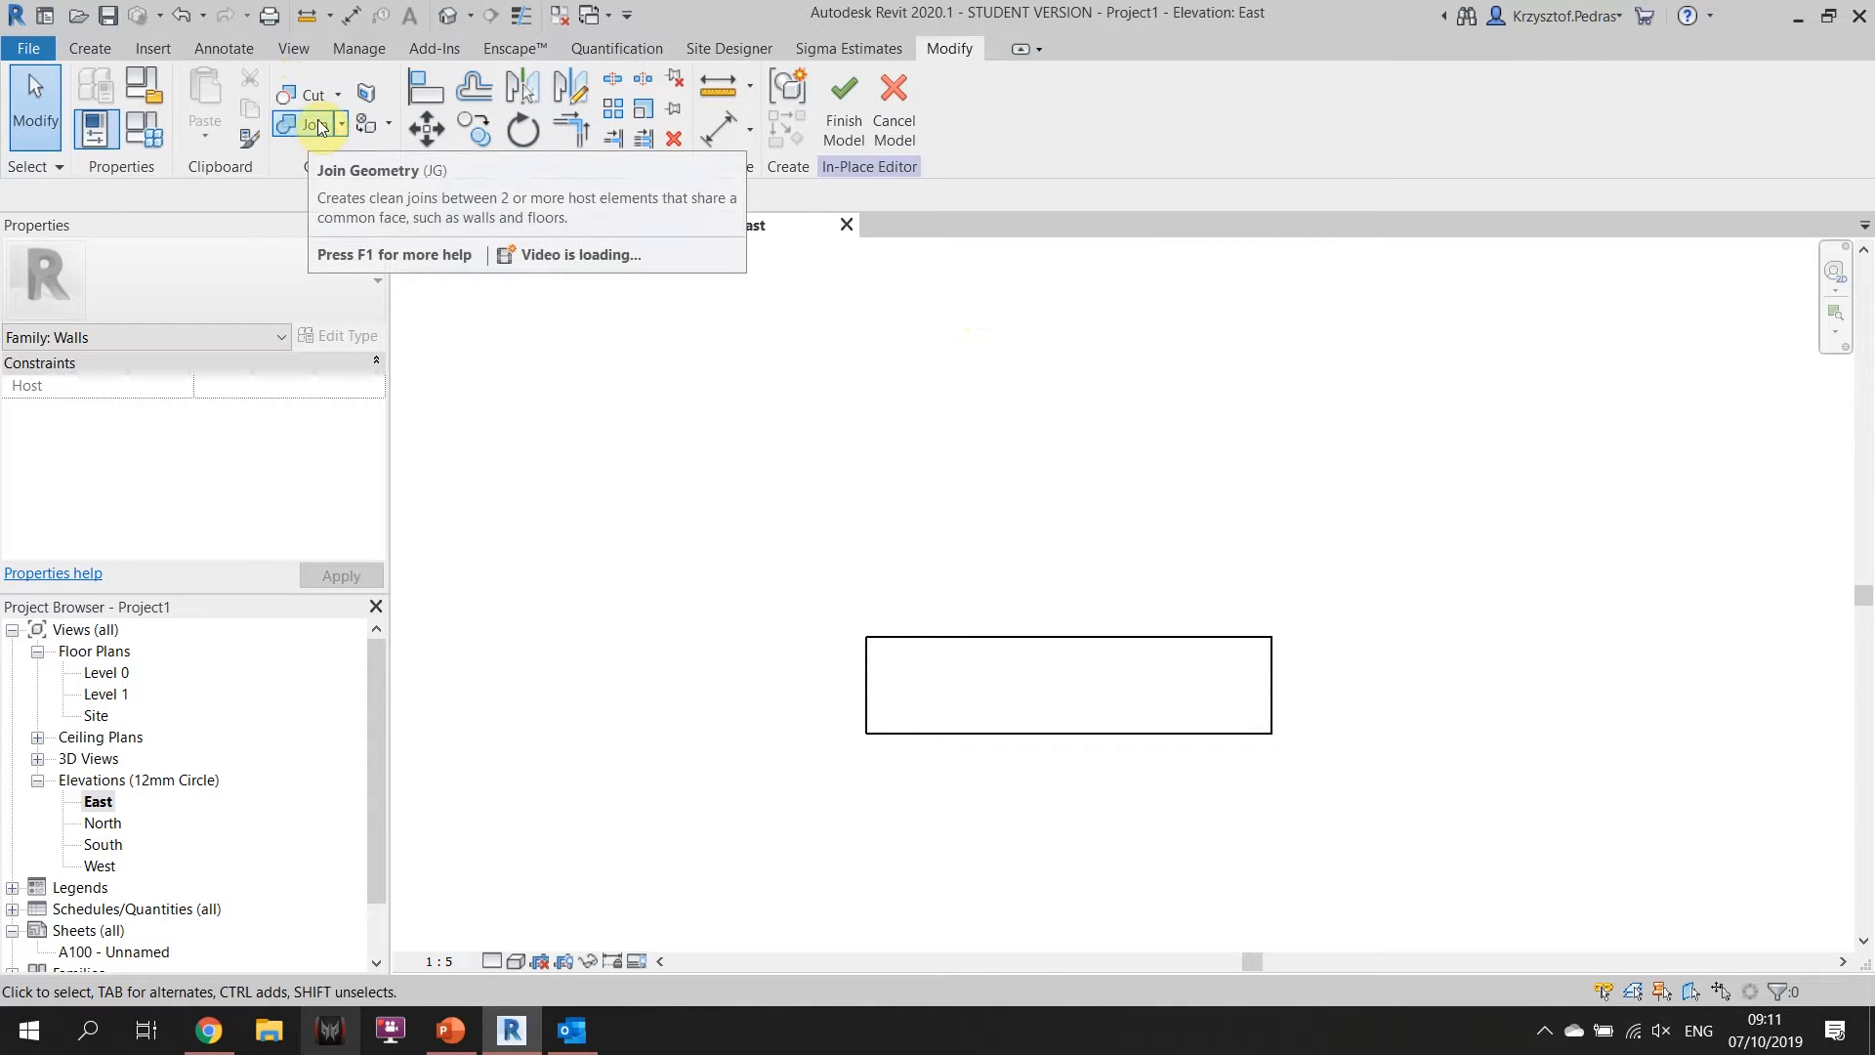
Try to start an extrusion in the East elevation using Pick a plane for its work plane.
click(90, 48)
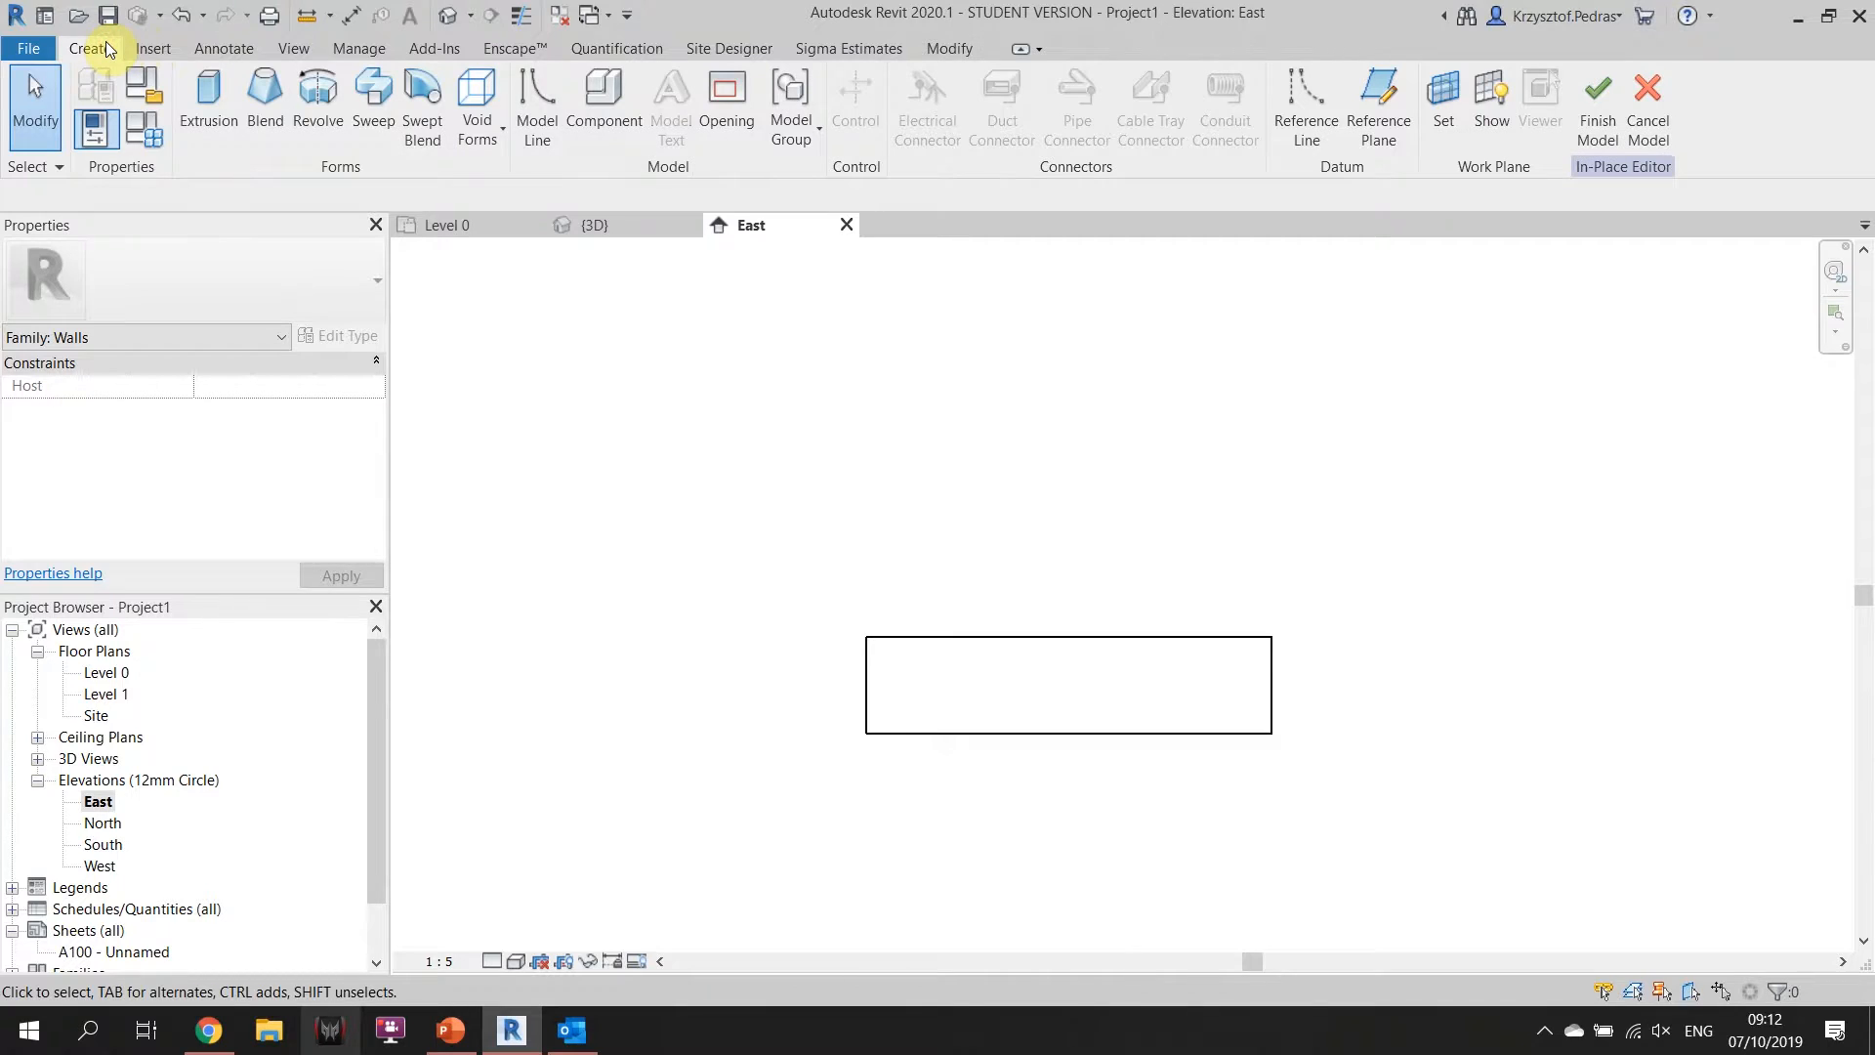
click(212, 90)
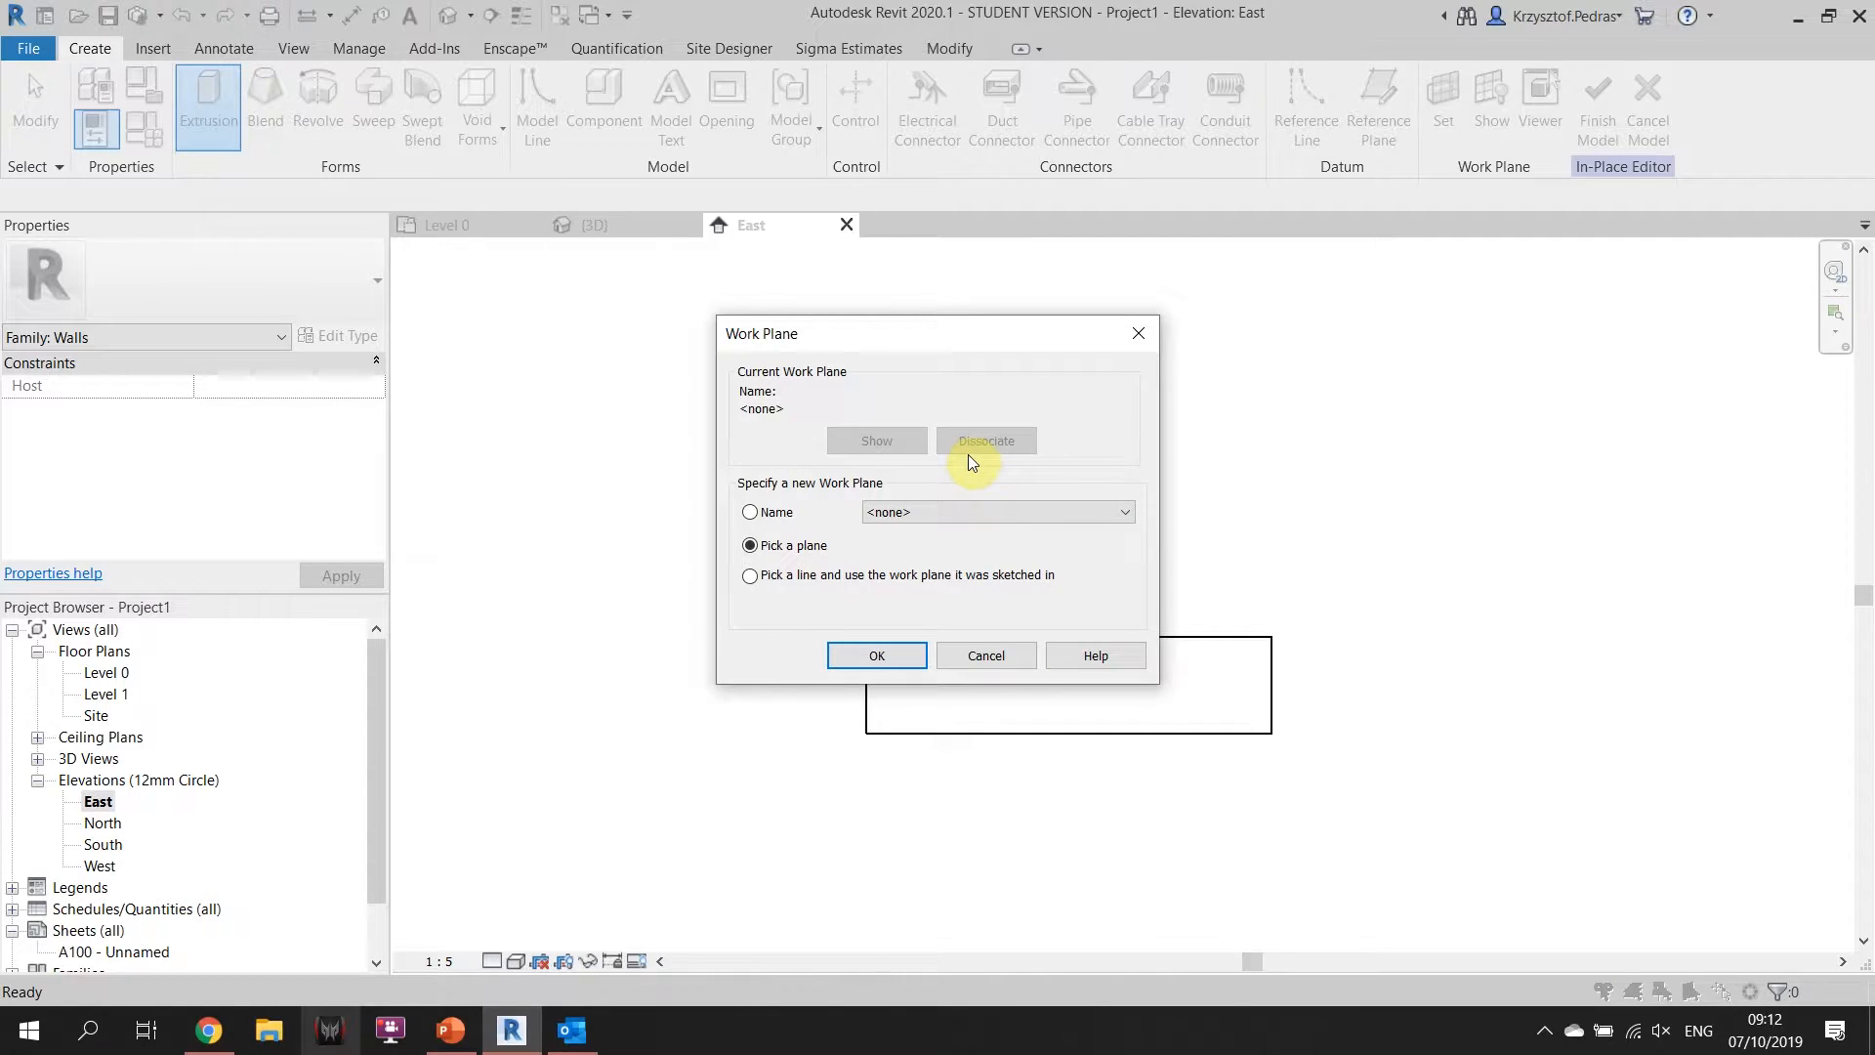
click(777, 512)
click(1084, 512)
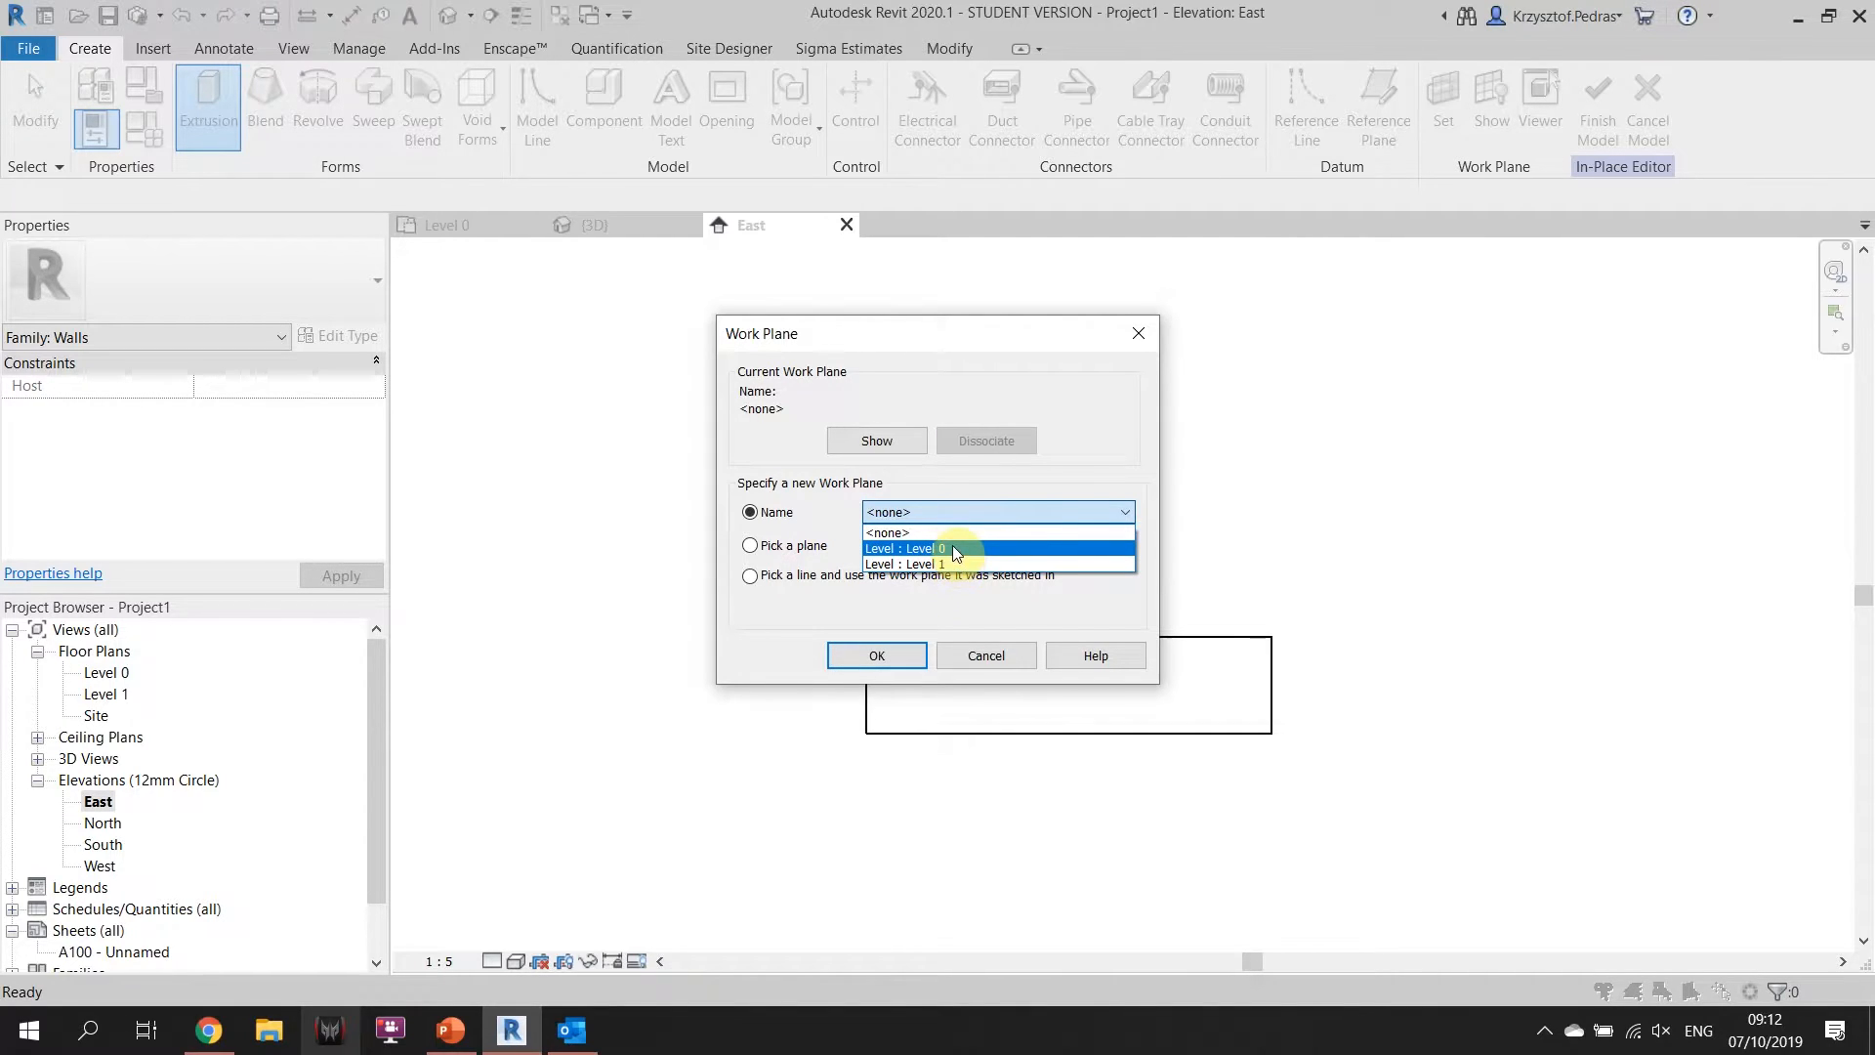
click(946, 509)
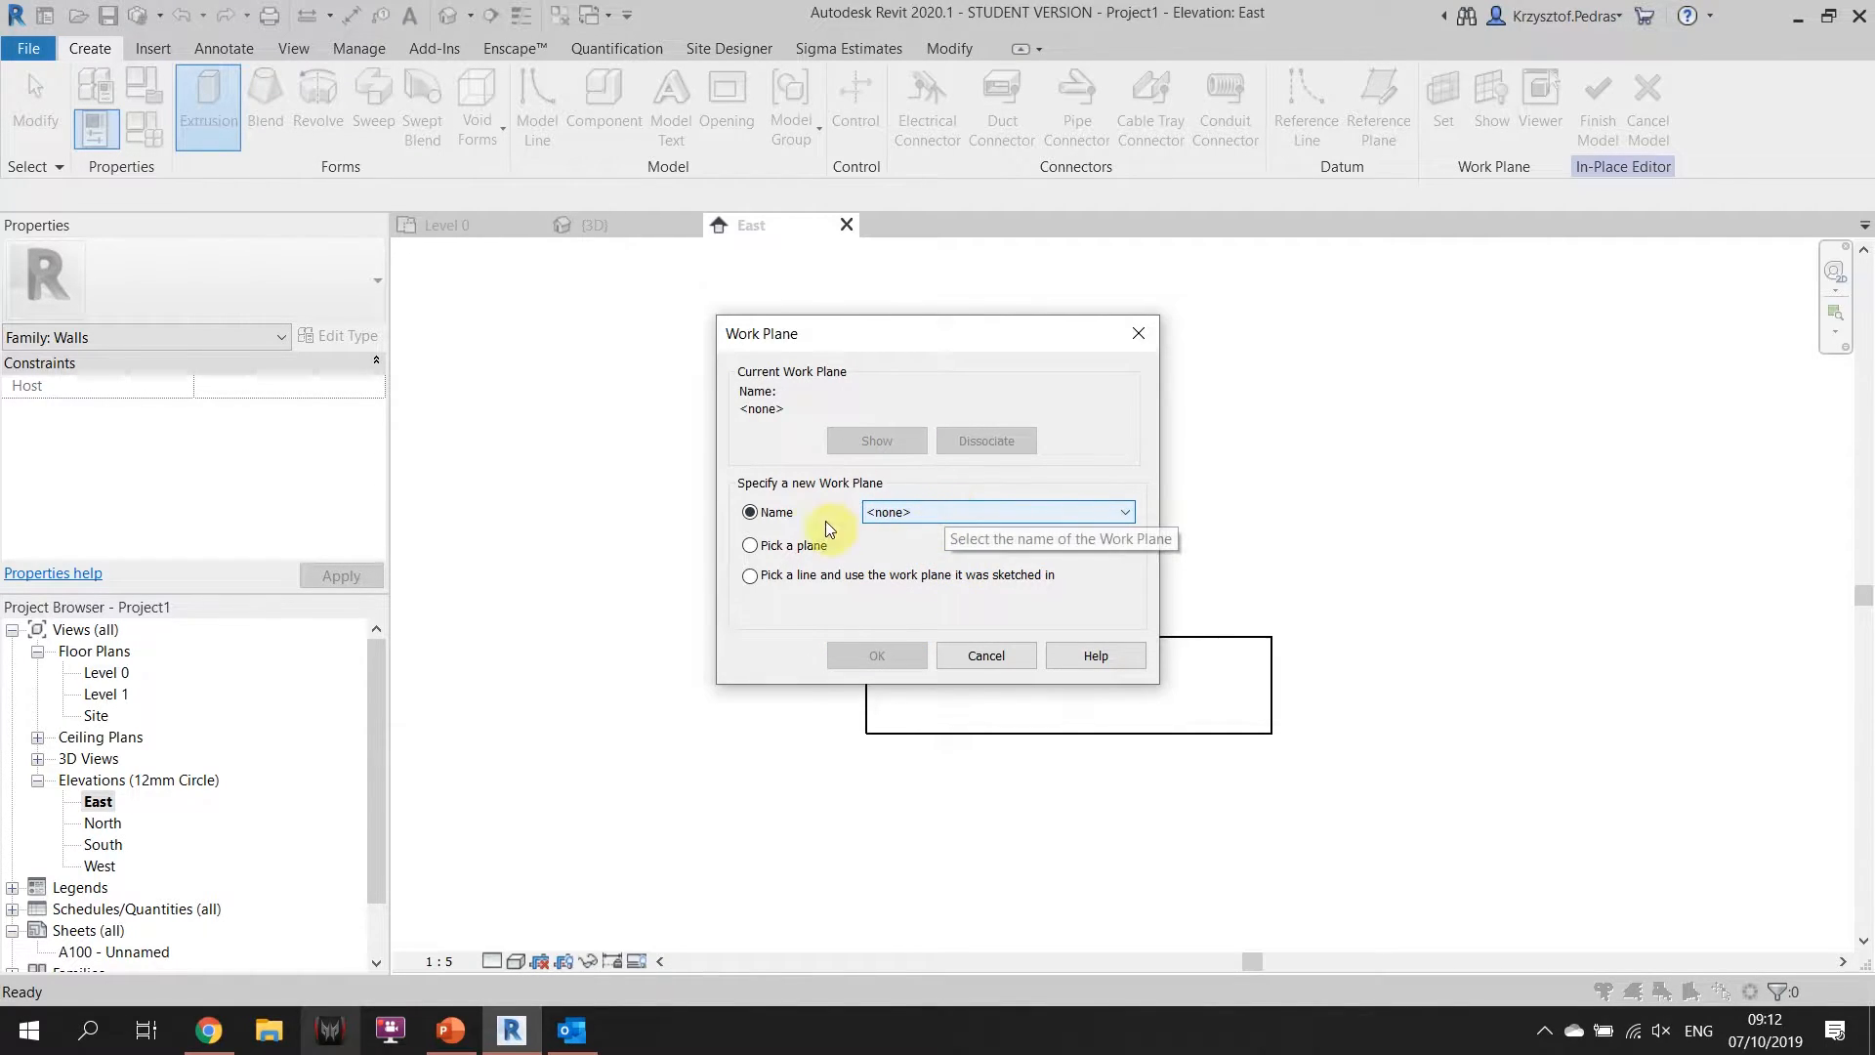
click(794, 545)
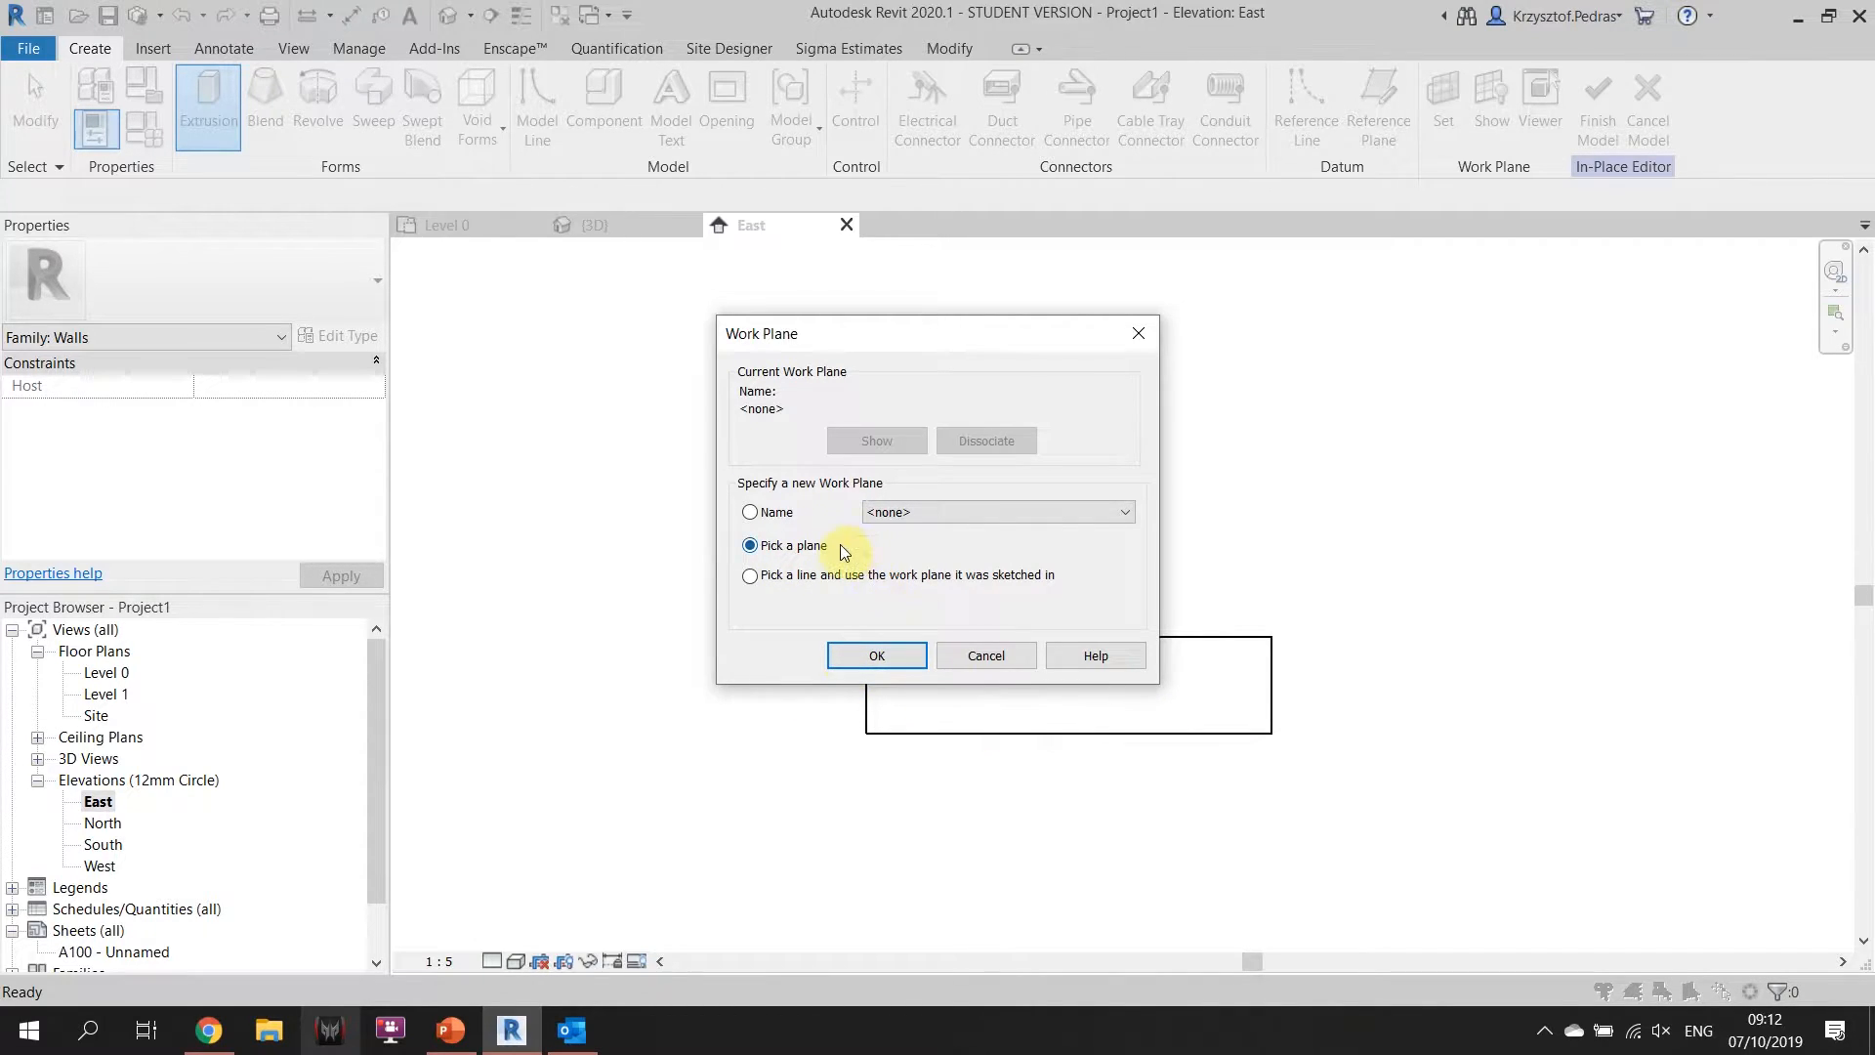
click(841, 577)
click(808, 547)
click(874, 658)
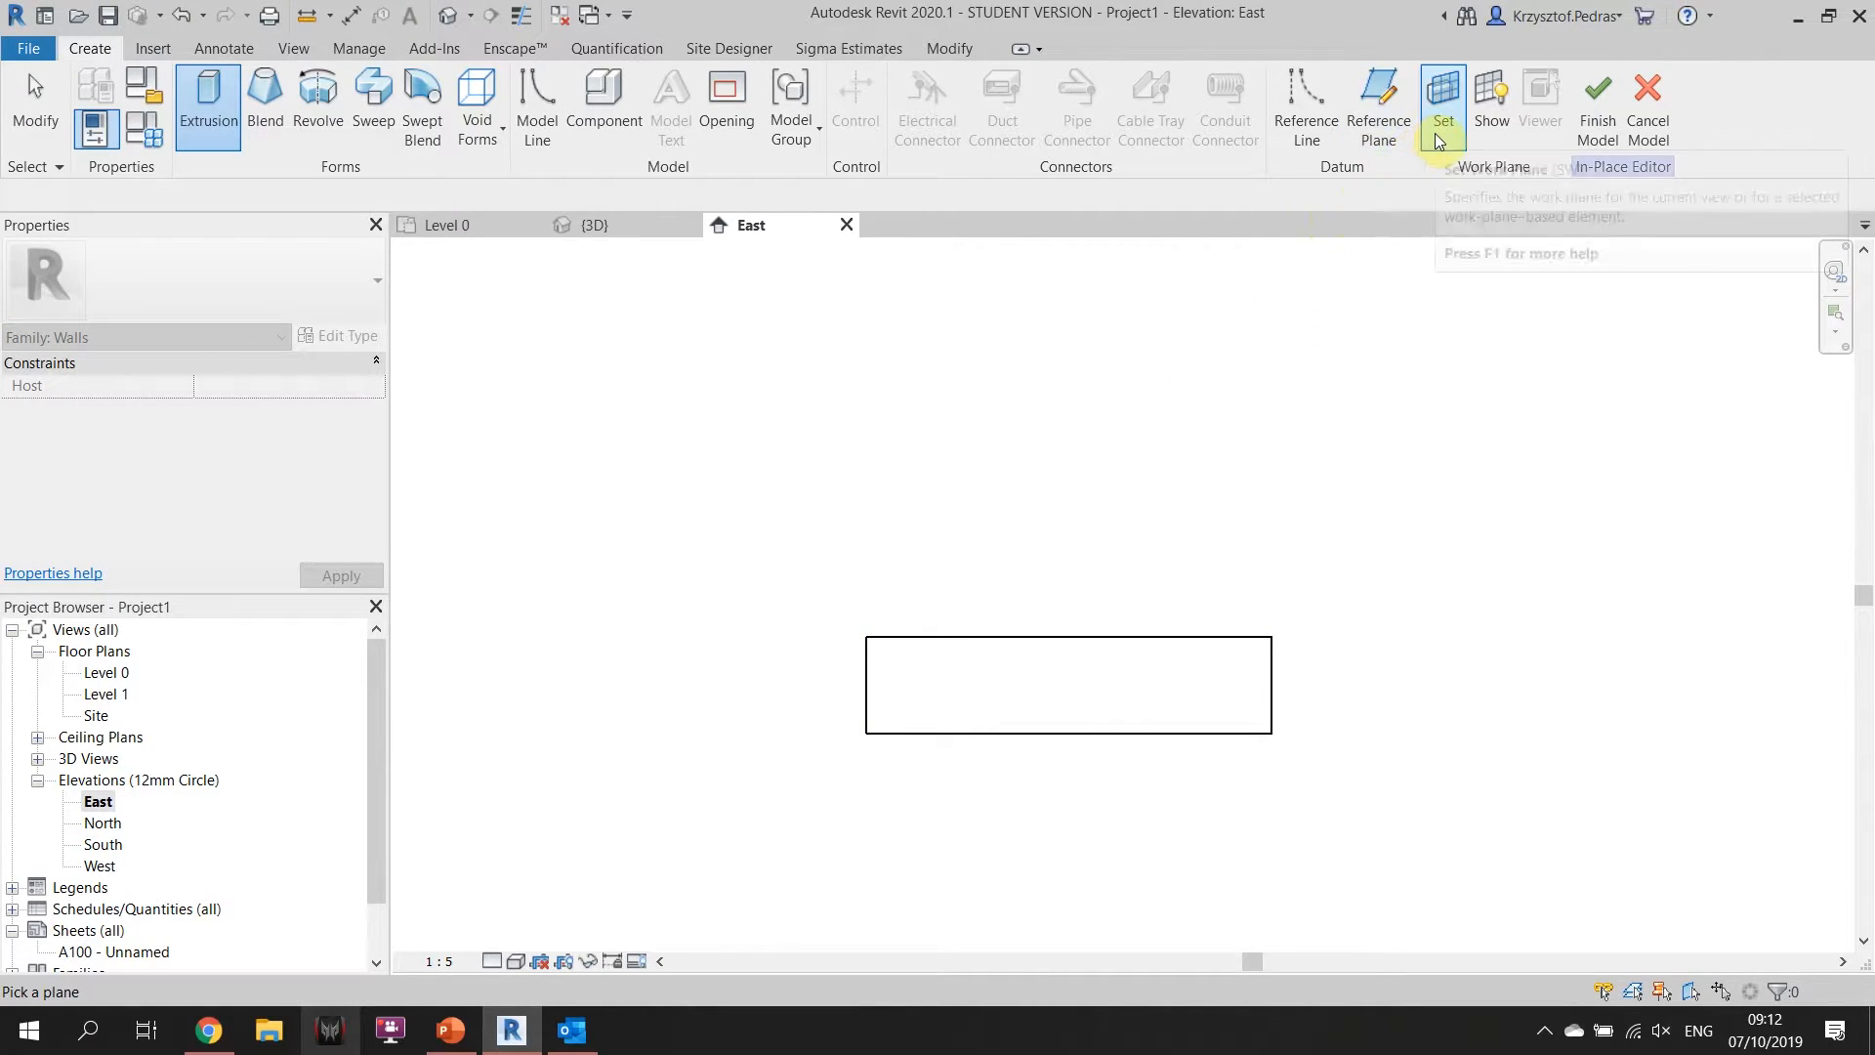
click(1487, 103)
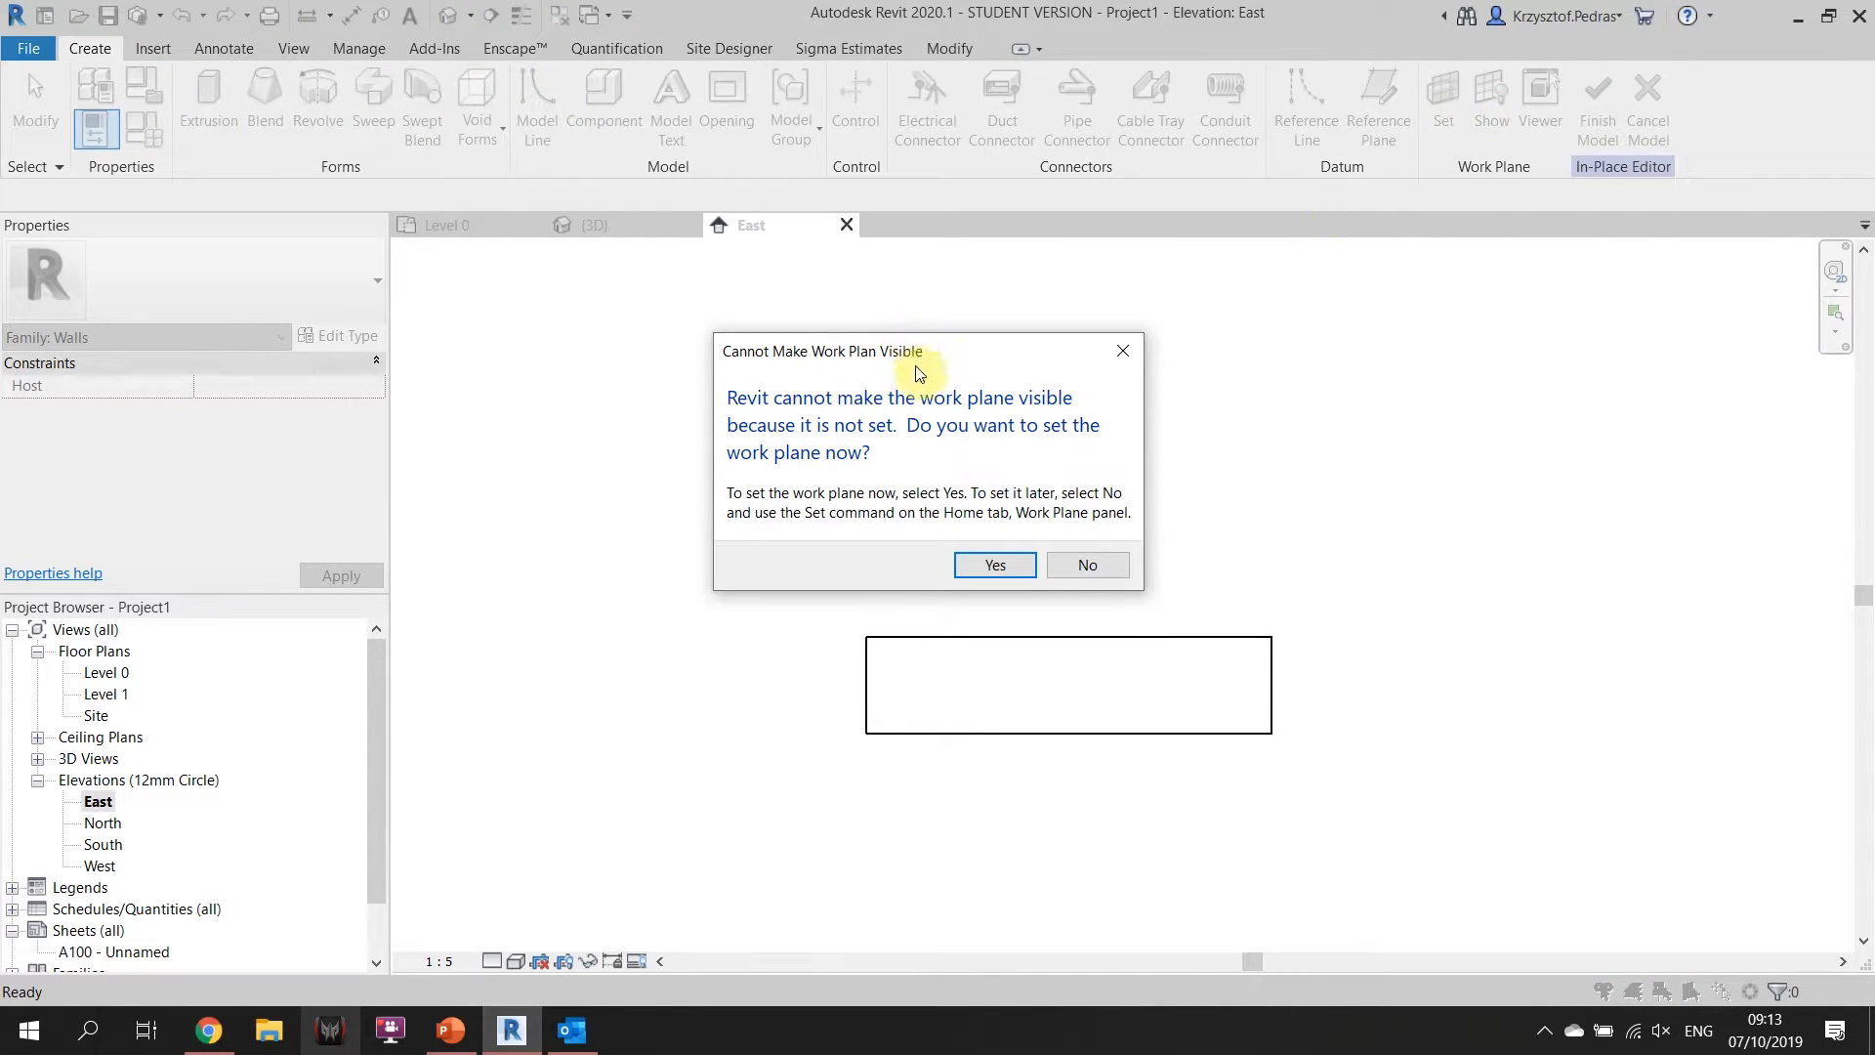
click(988, 565)
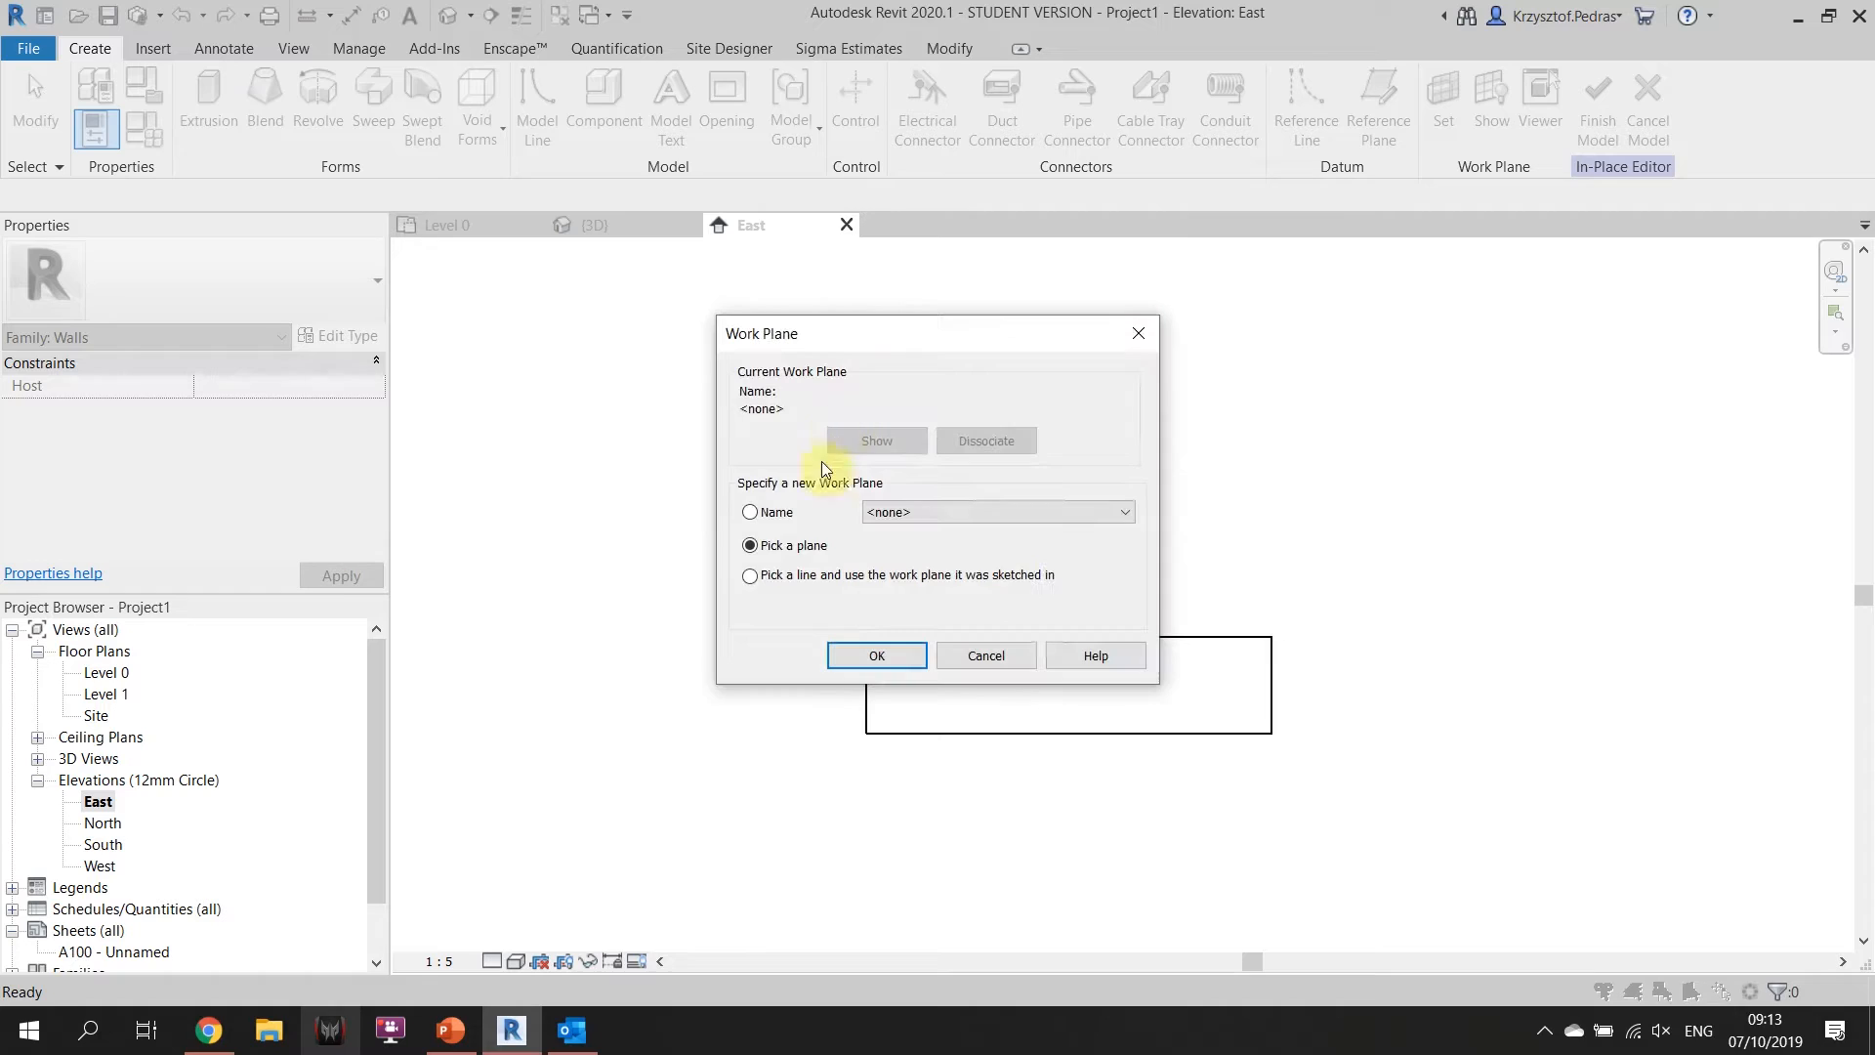
click(855, 657)
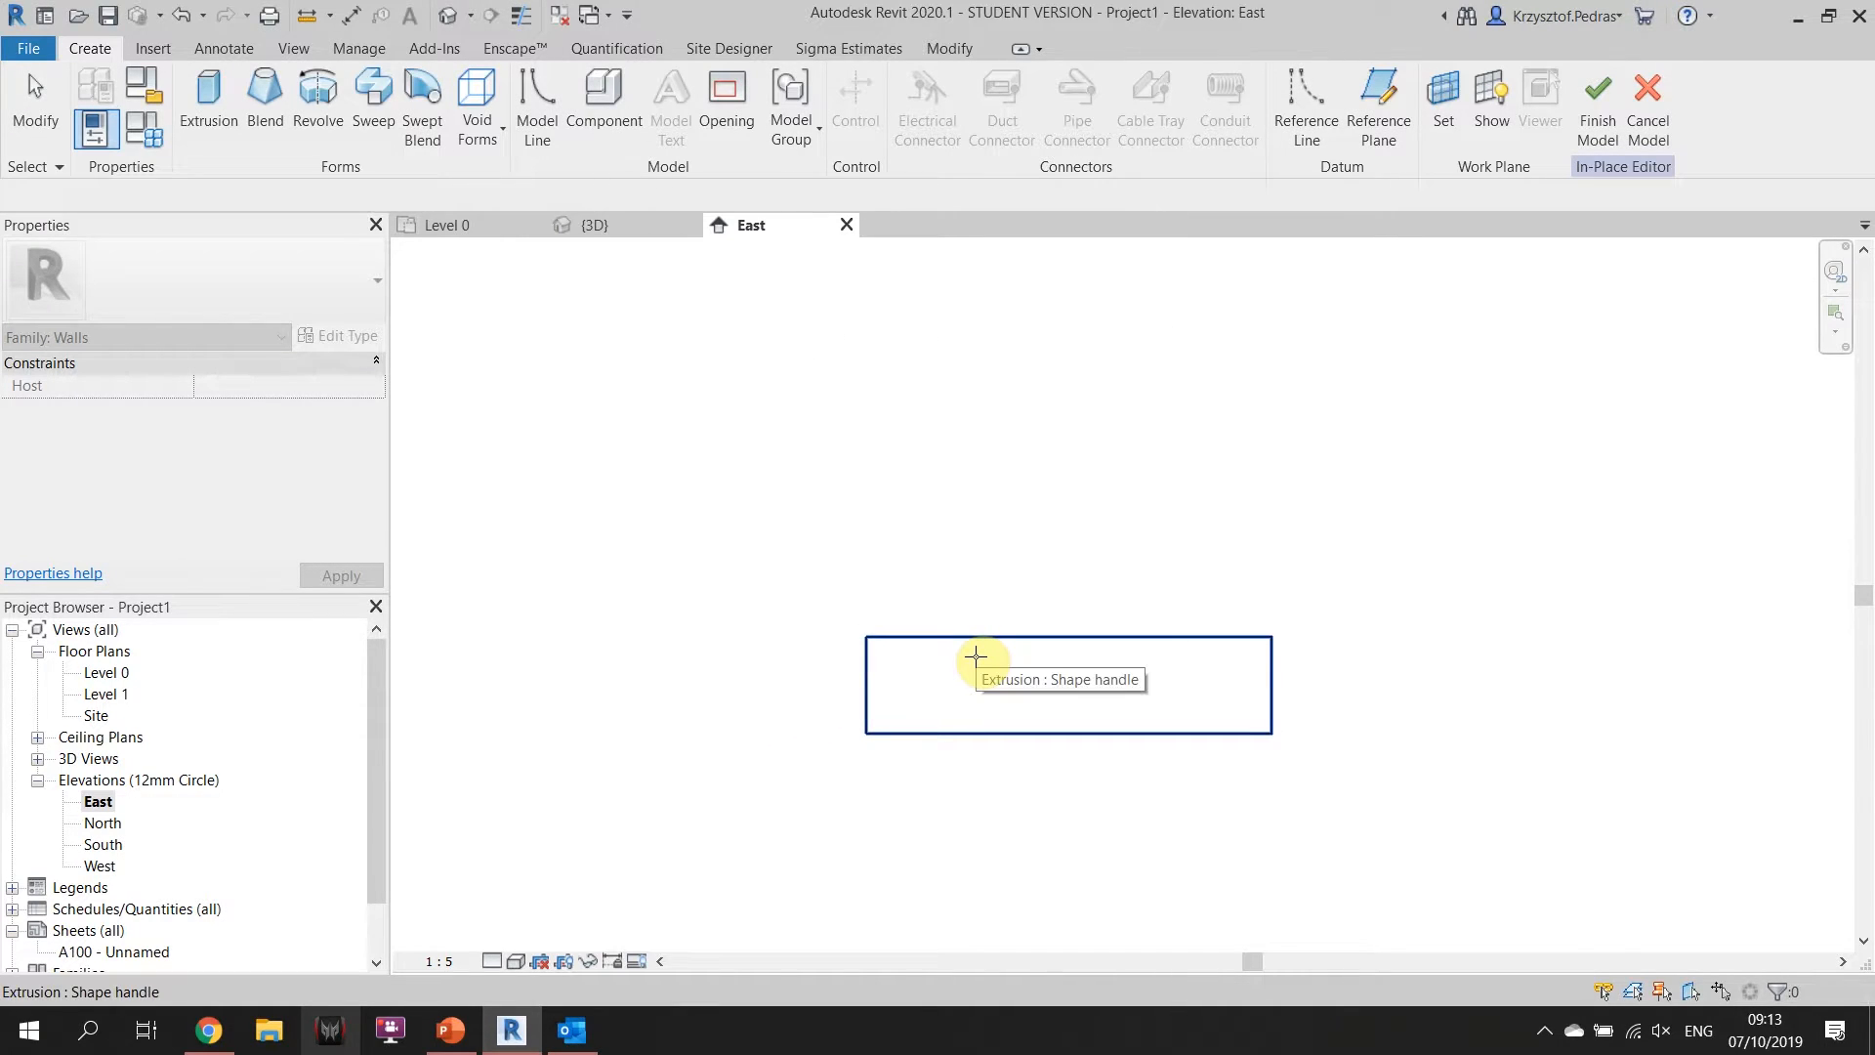
click(1442, 108)
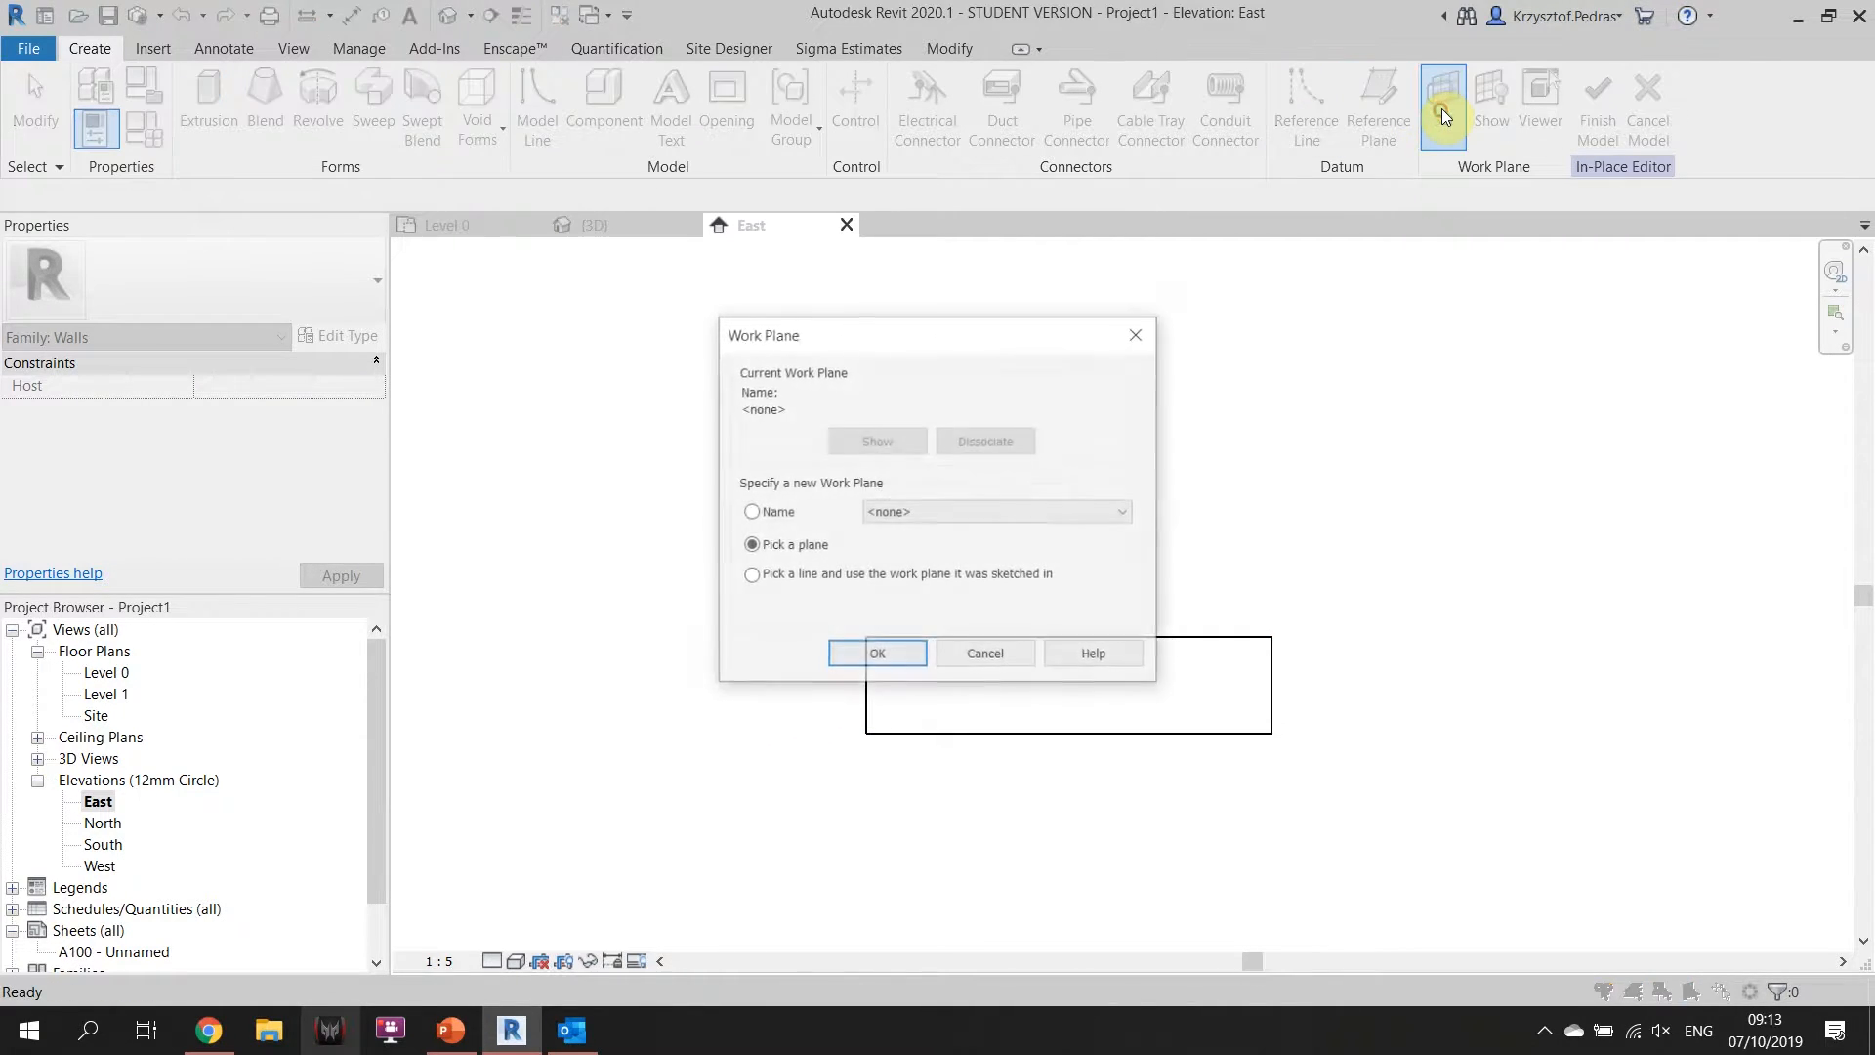
click(1138, 332)
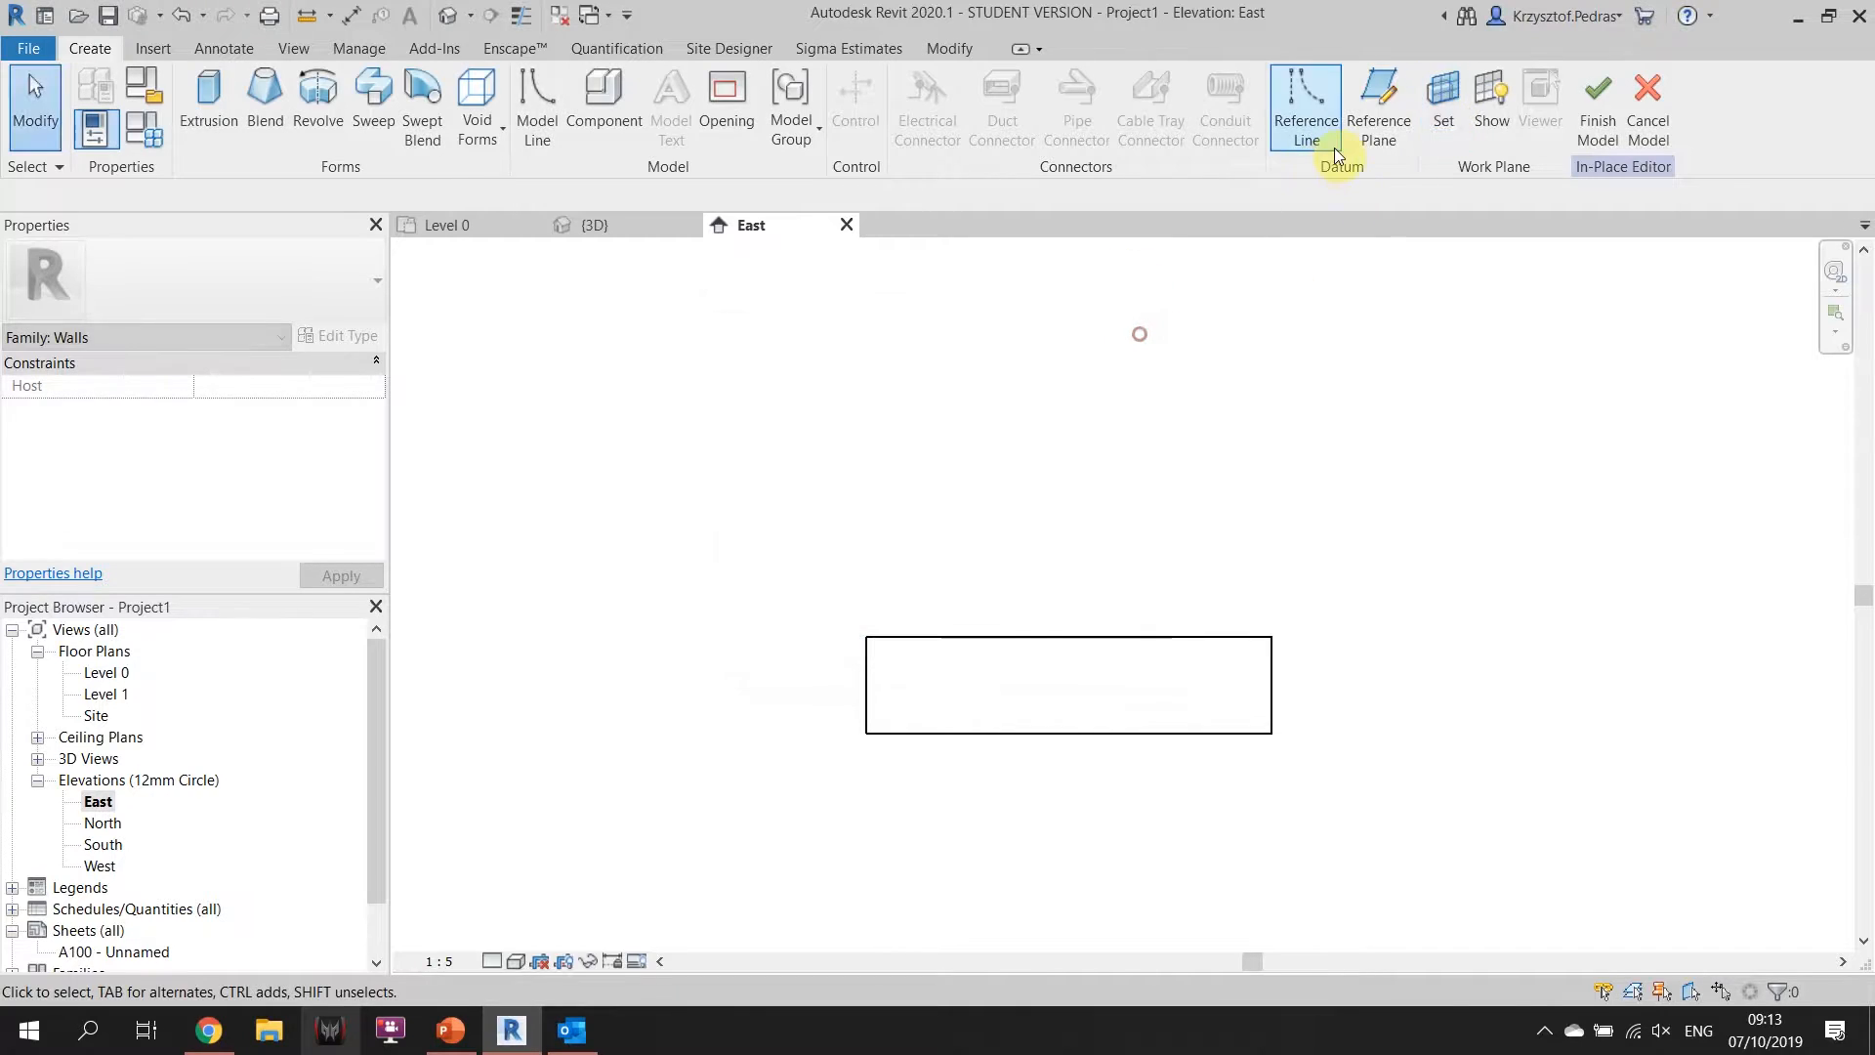
Set the brick's face in the East elevation as the work plane using Pick a plane and show it.
click(1443, 119)
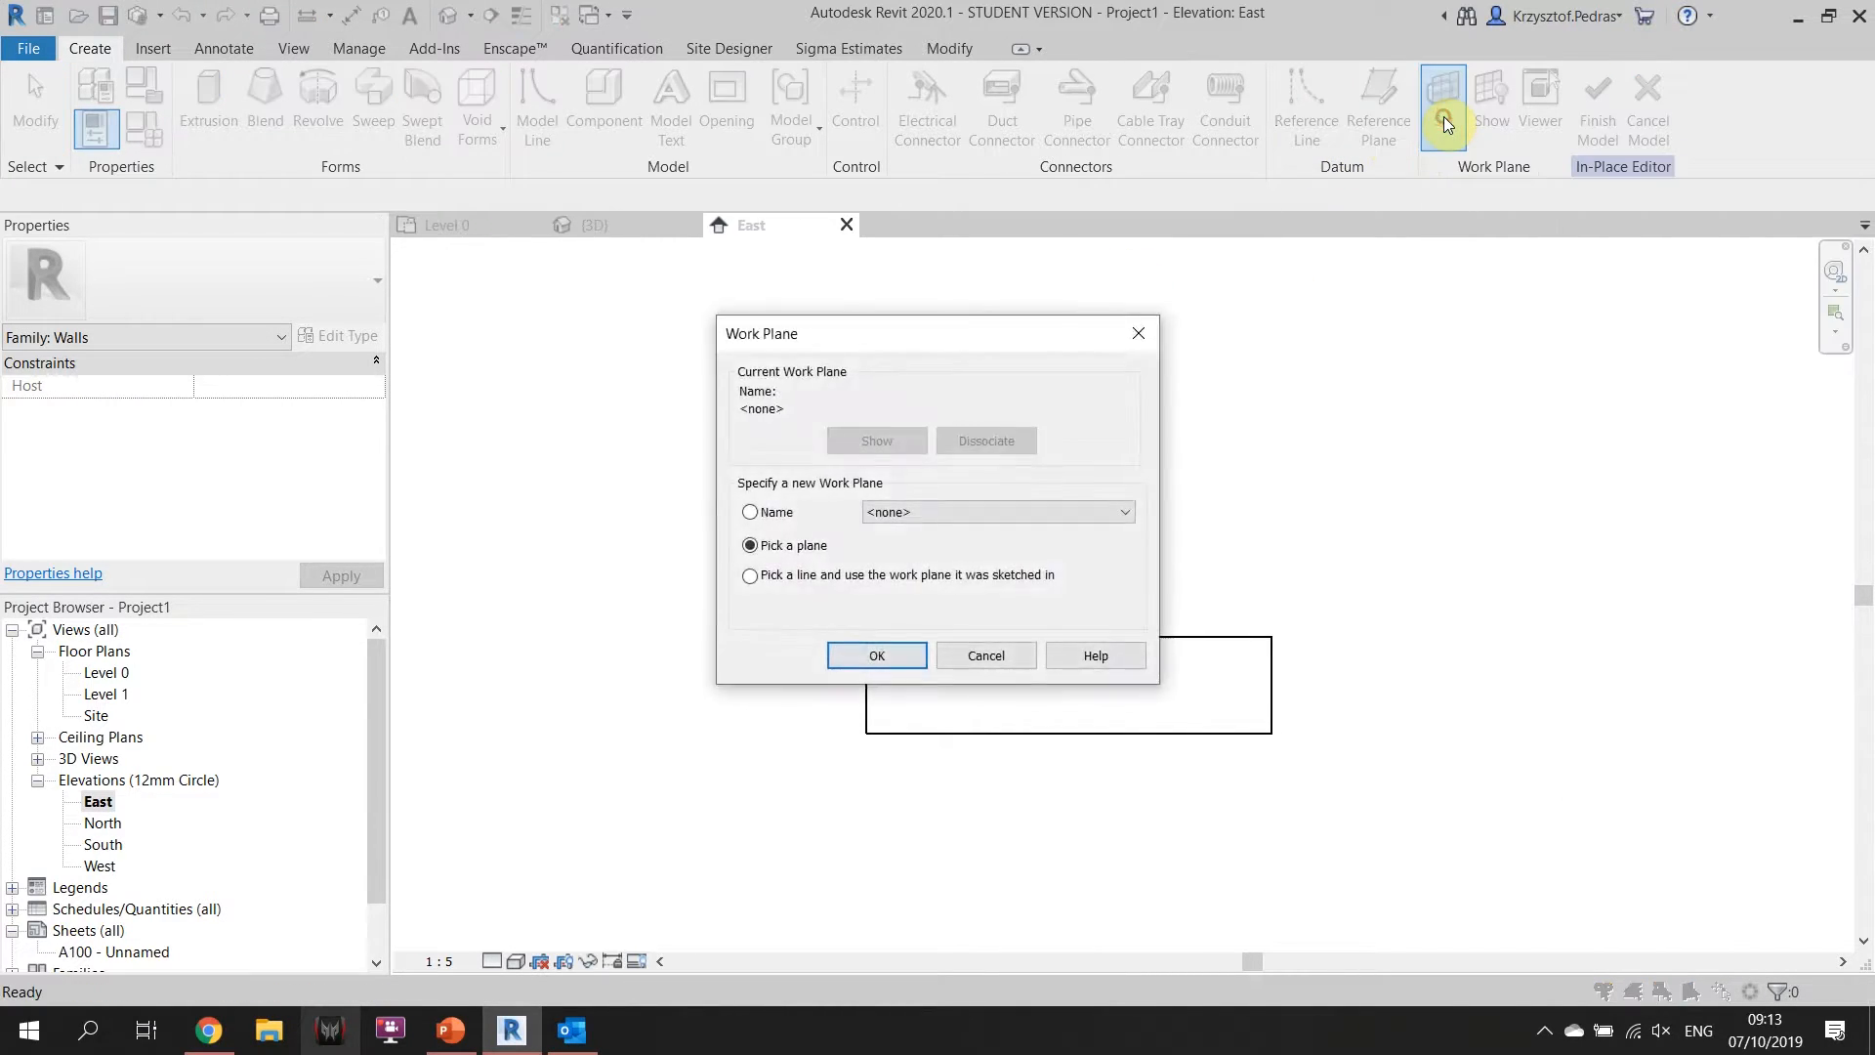
click(874, 654)
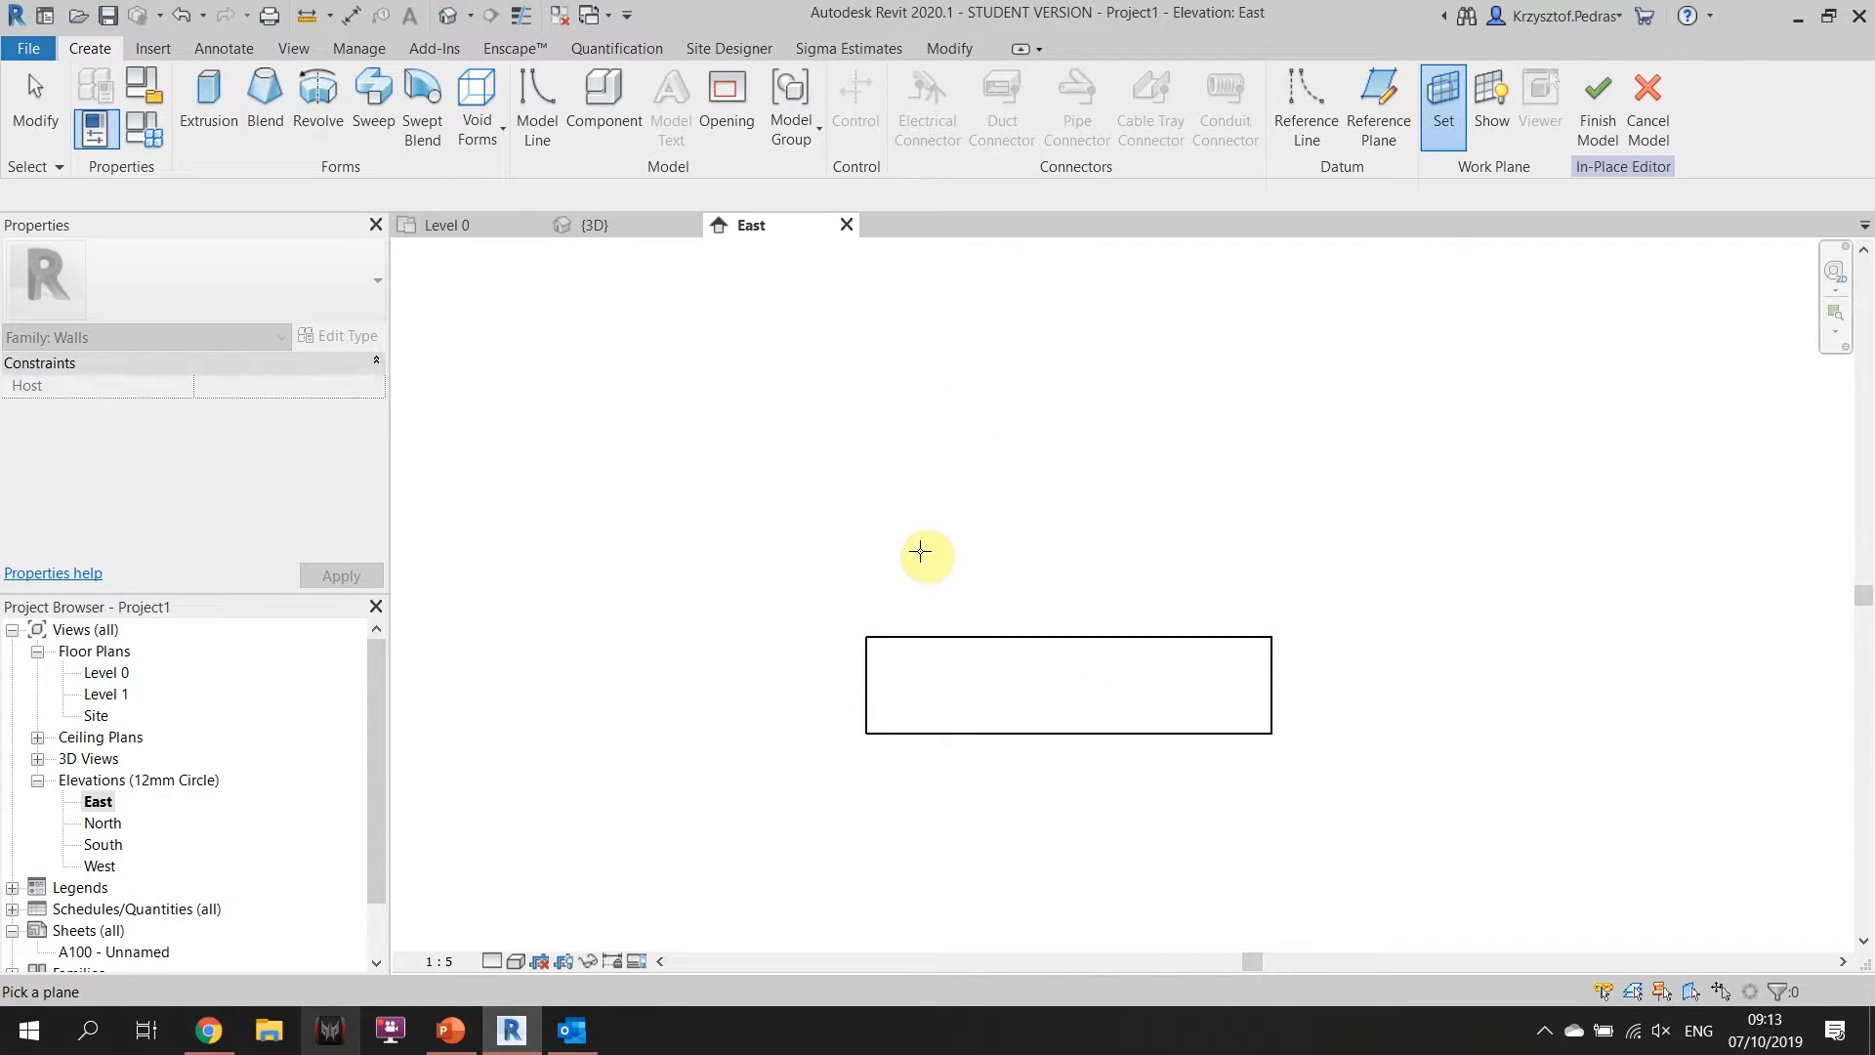
click(938, 660)
click(1042, 548)
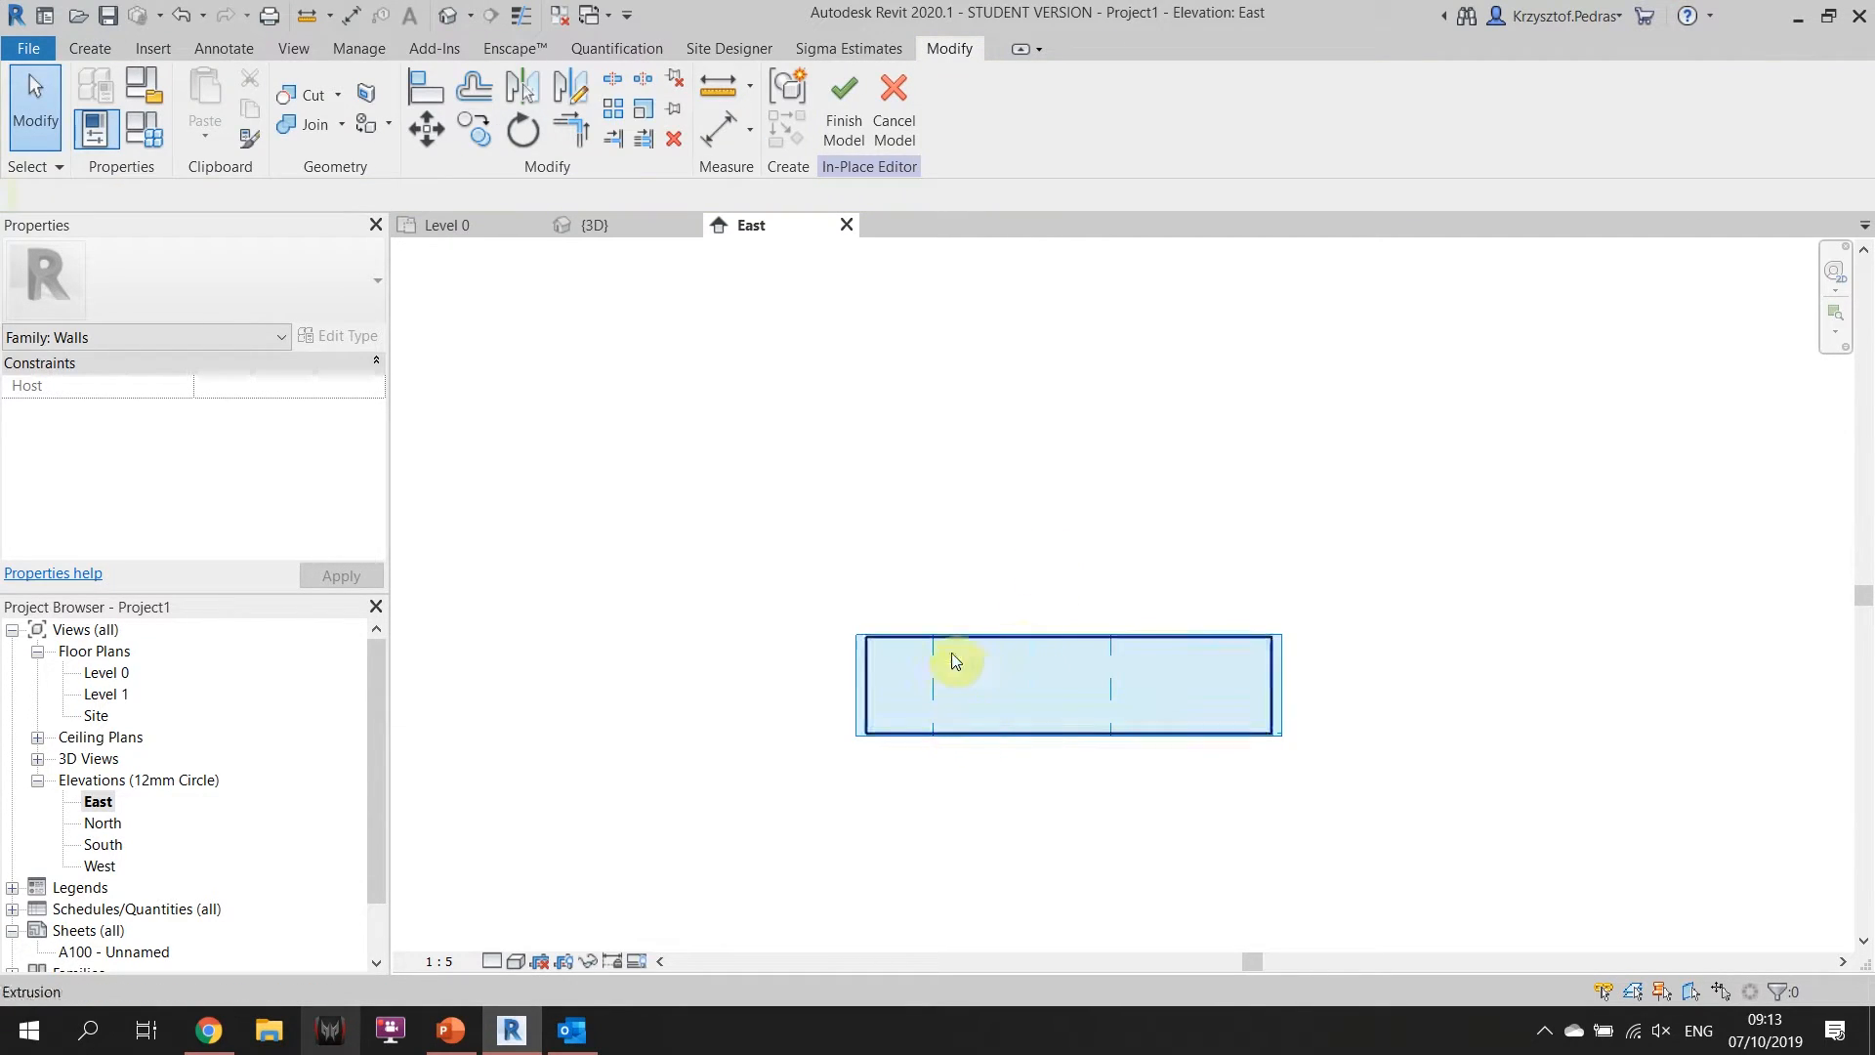
click(945, 689)
click(945, 594)
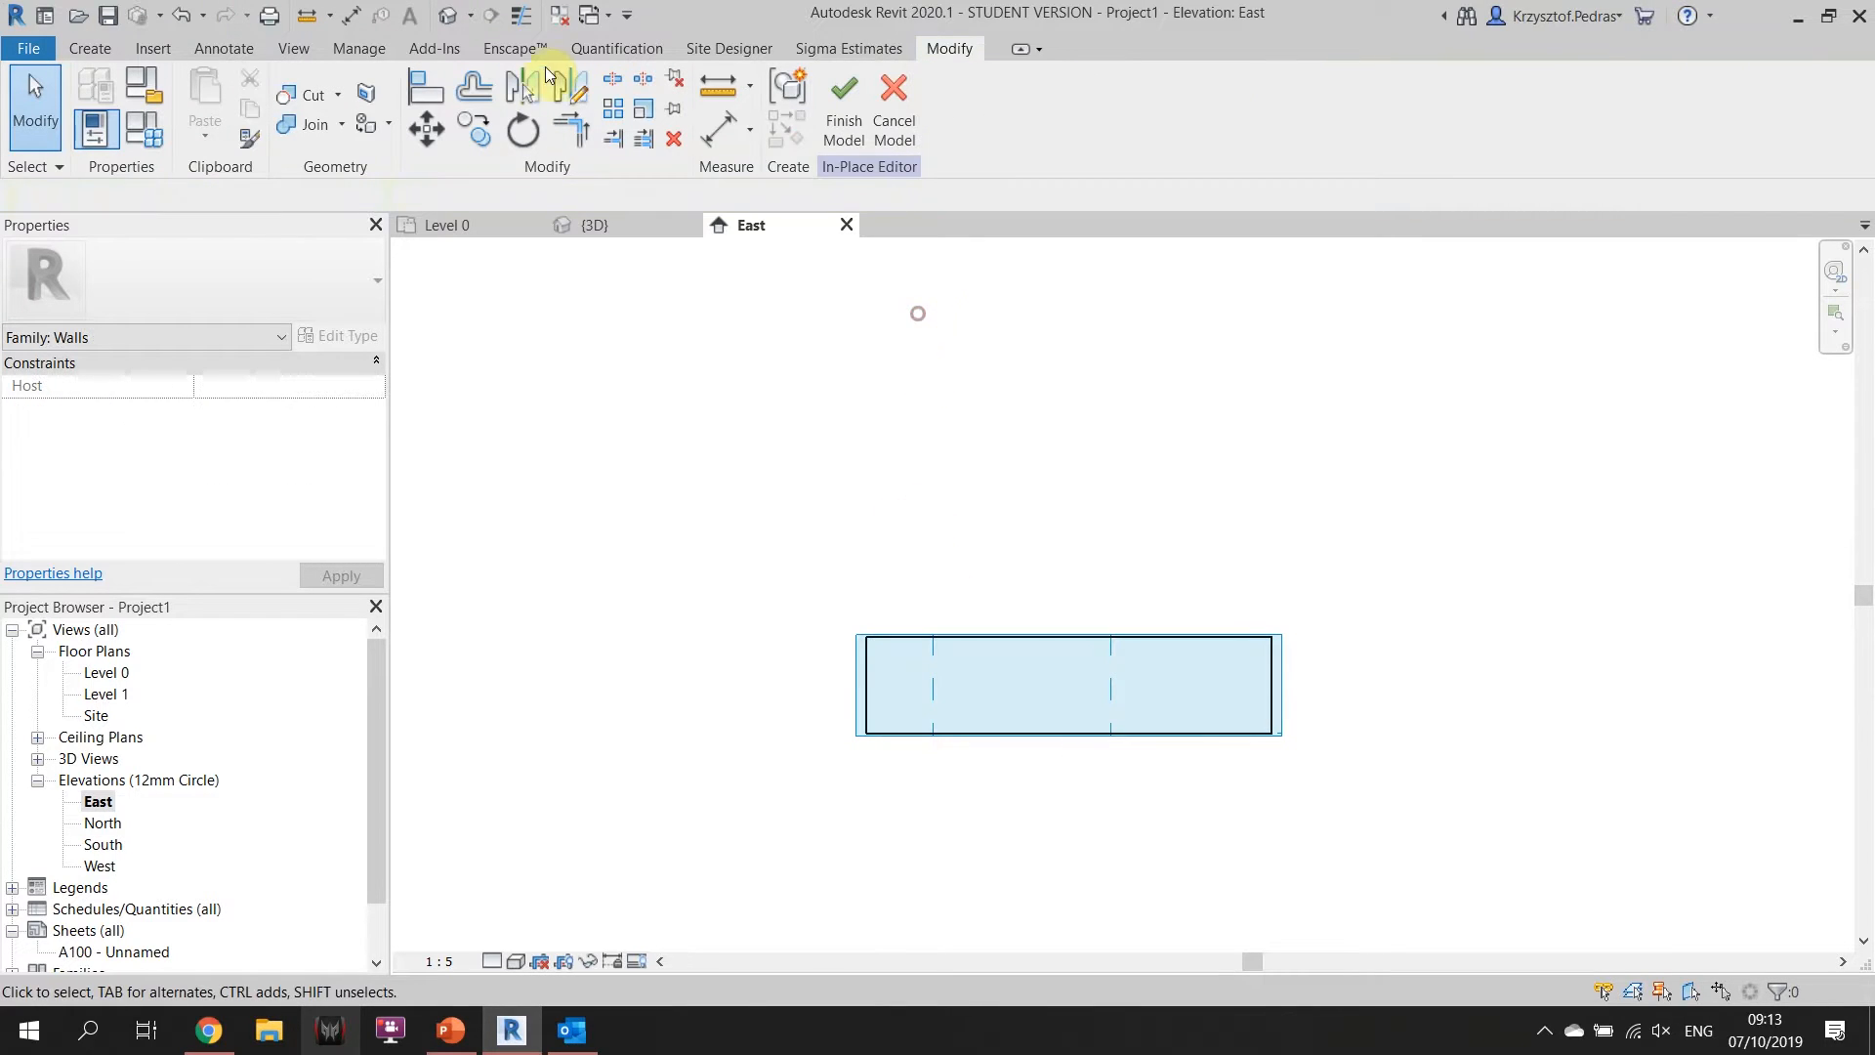
Turn the work plane display off and back on.
click(92, 44)
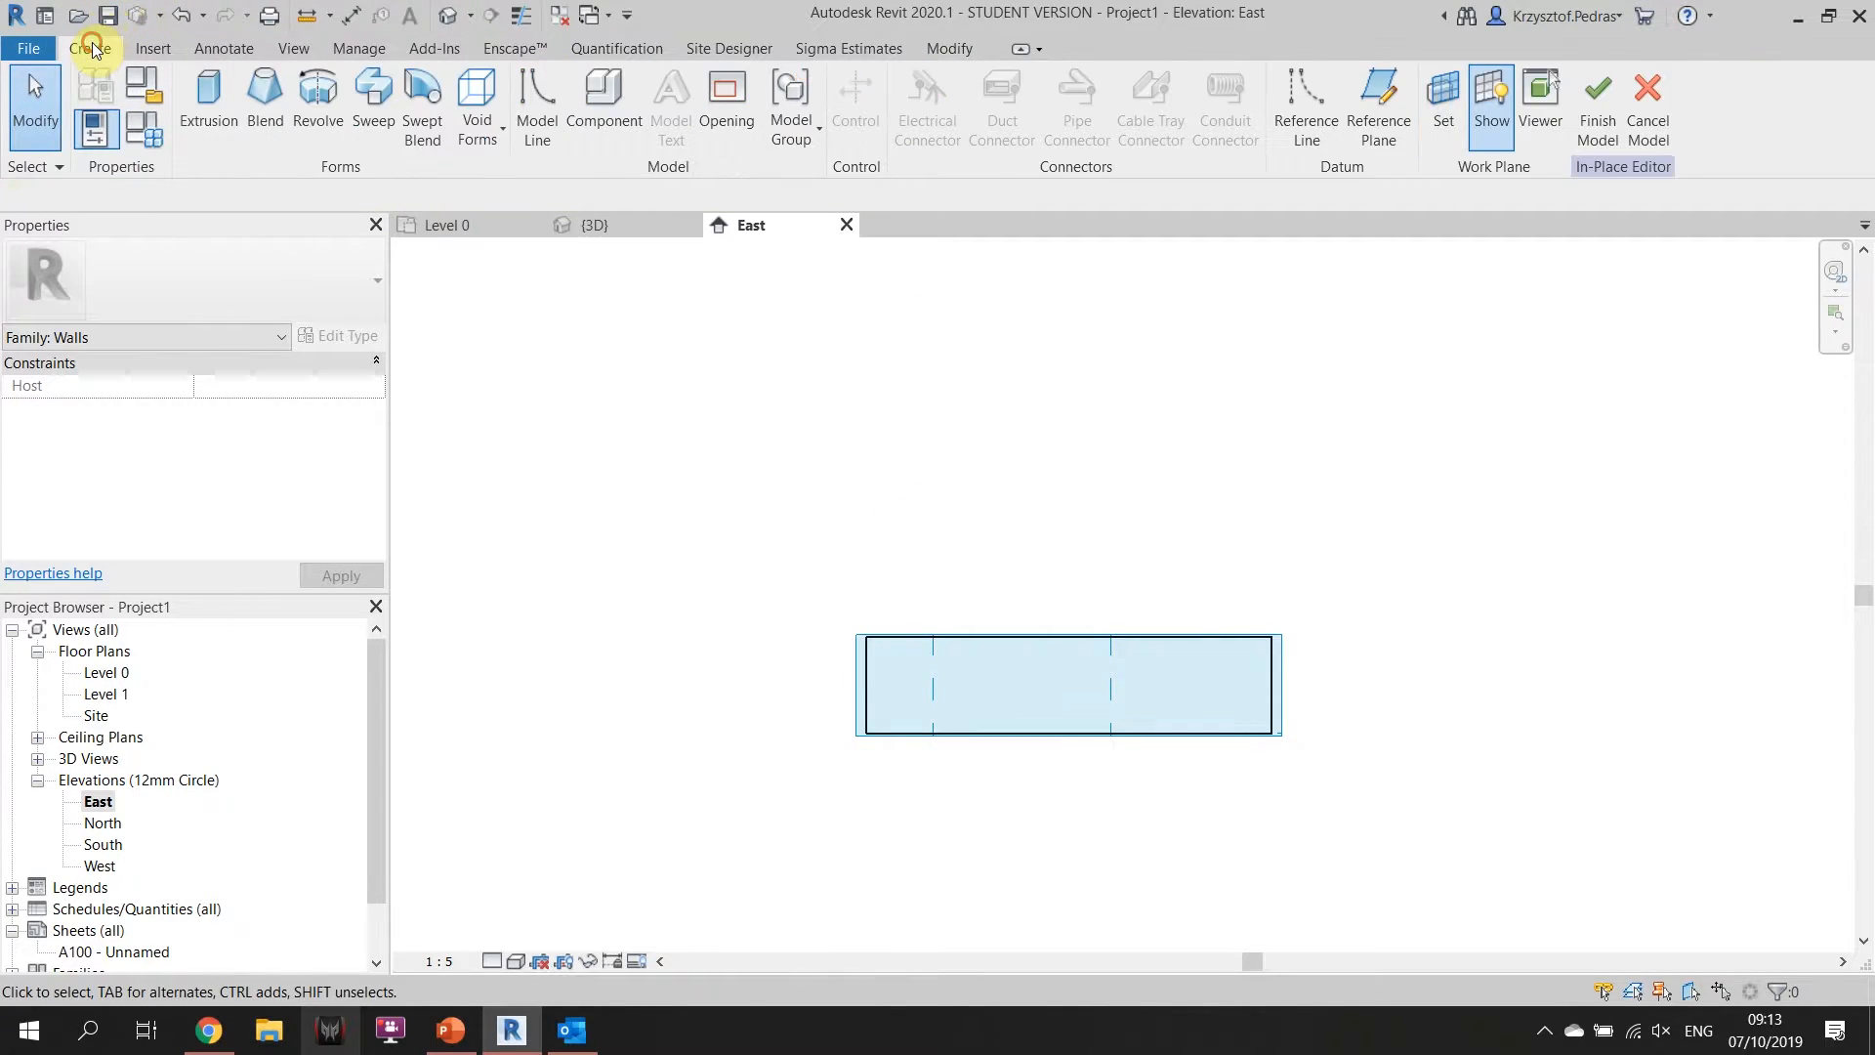
click(1504, 95)
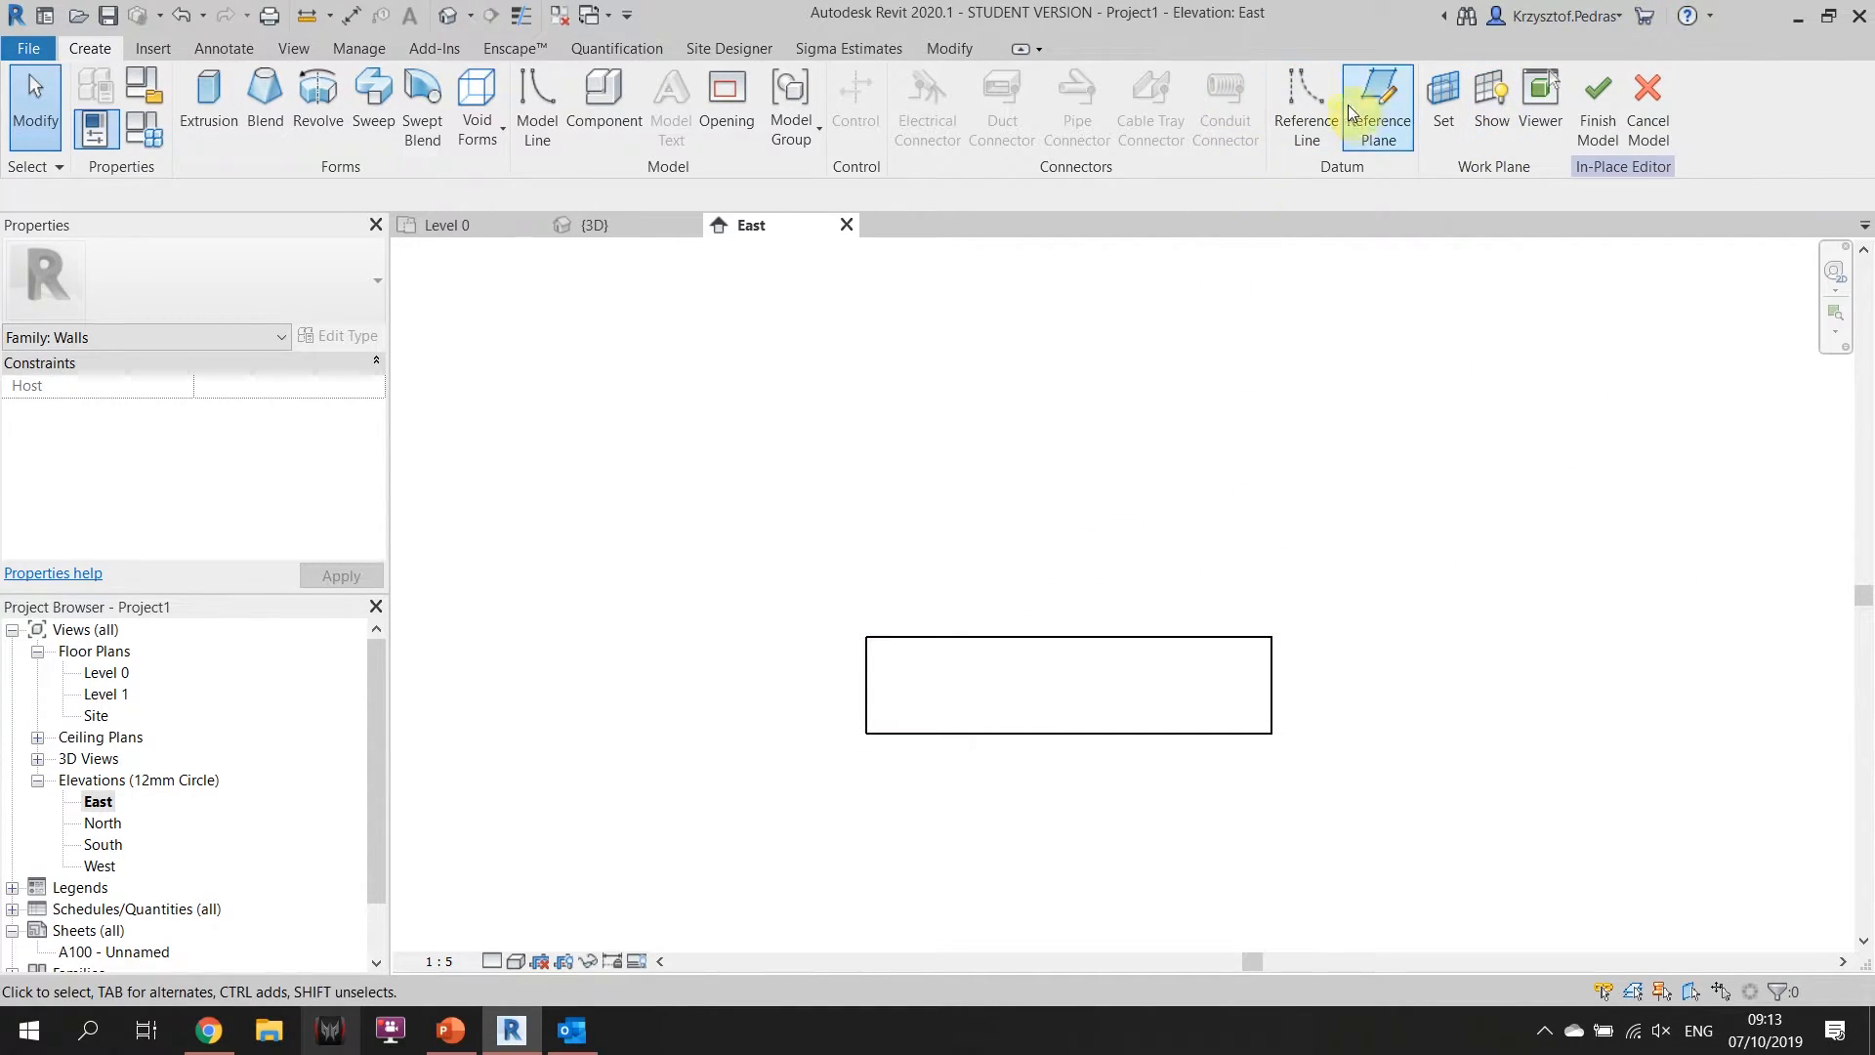
click(1482, 115)
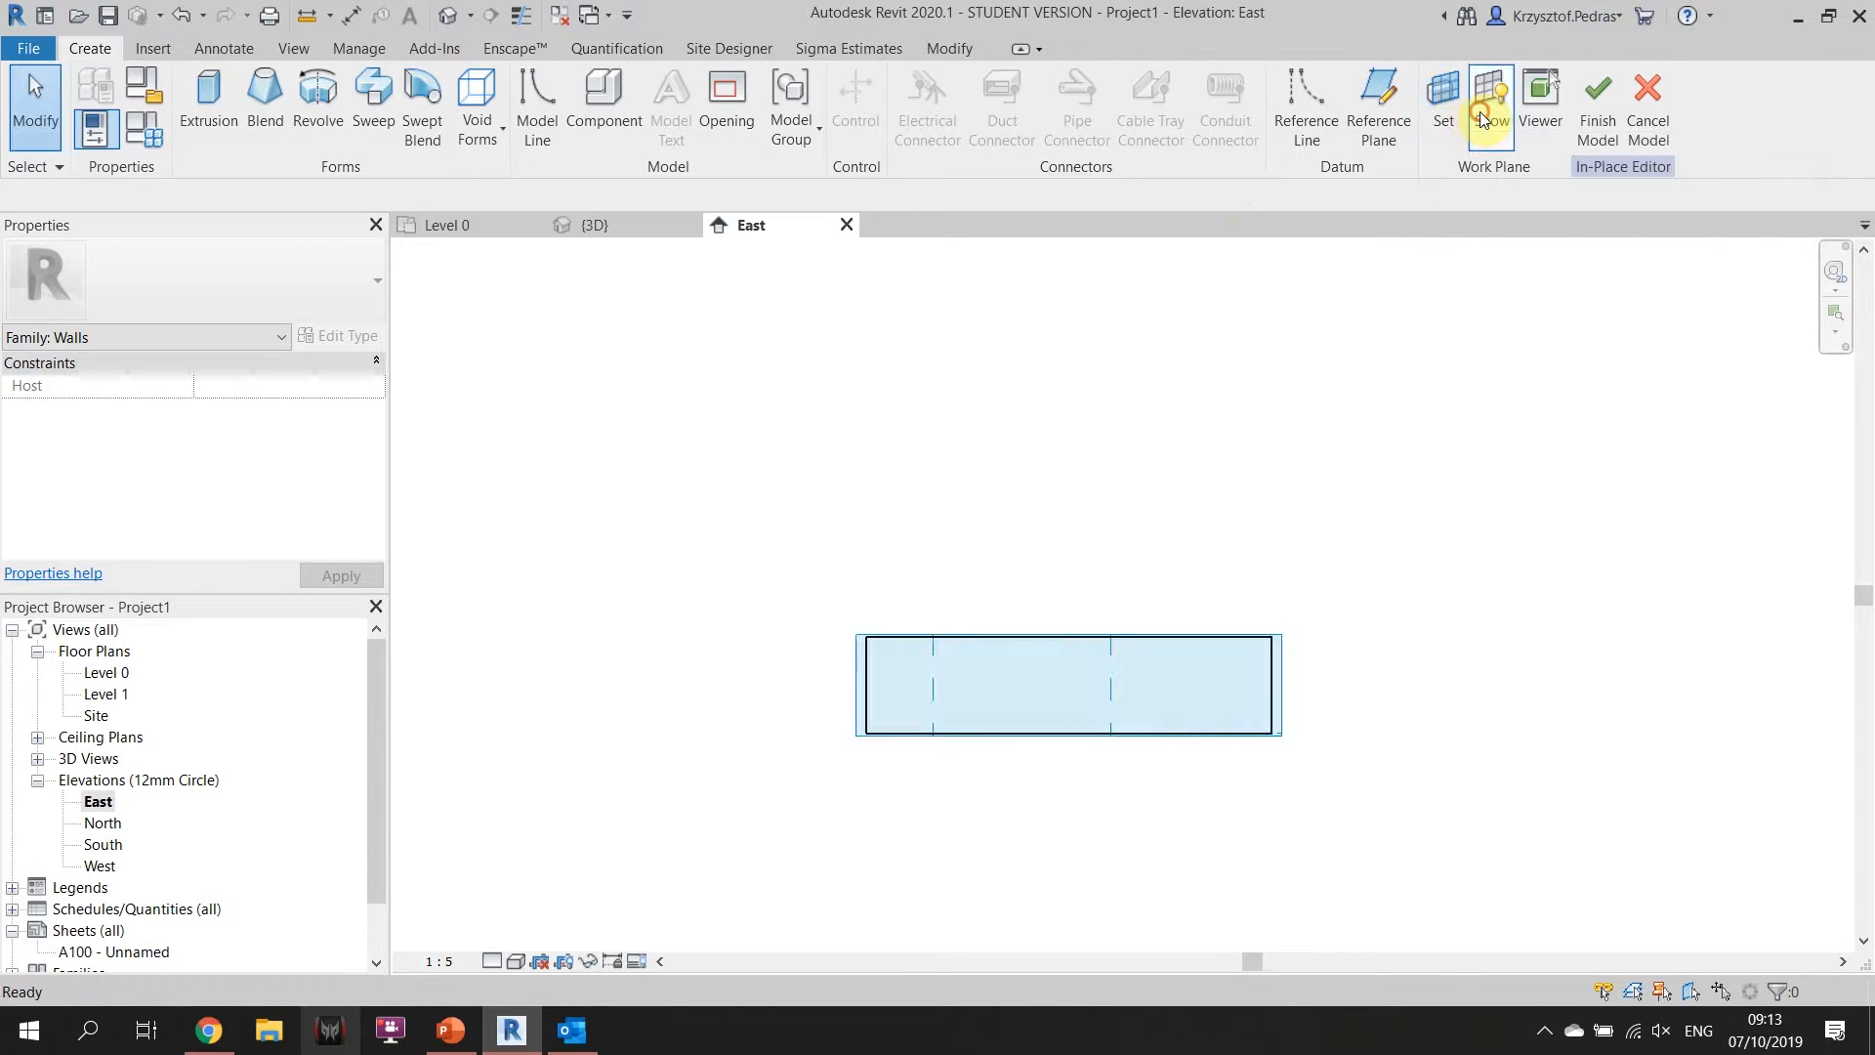
Enlarge the work plane grid on all four sides so it extends well beyond the brick's outline.
click(848, 648)
click(1074, 636)
click(1075, 637)
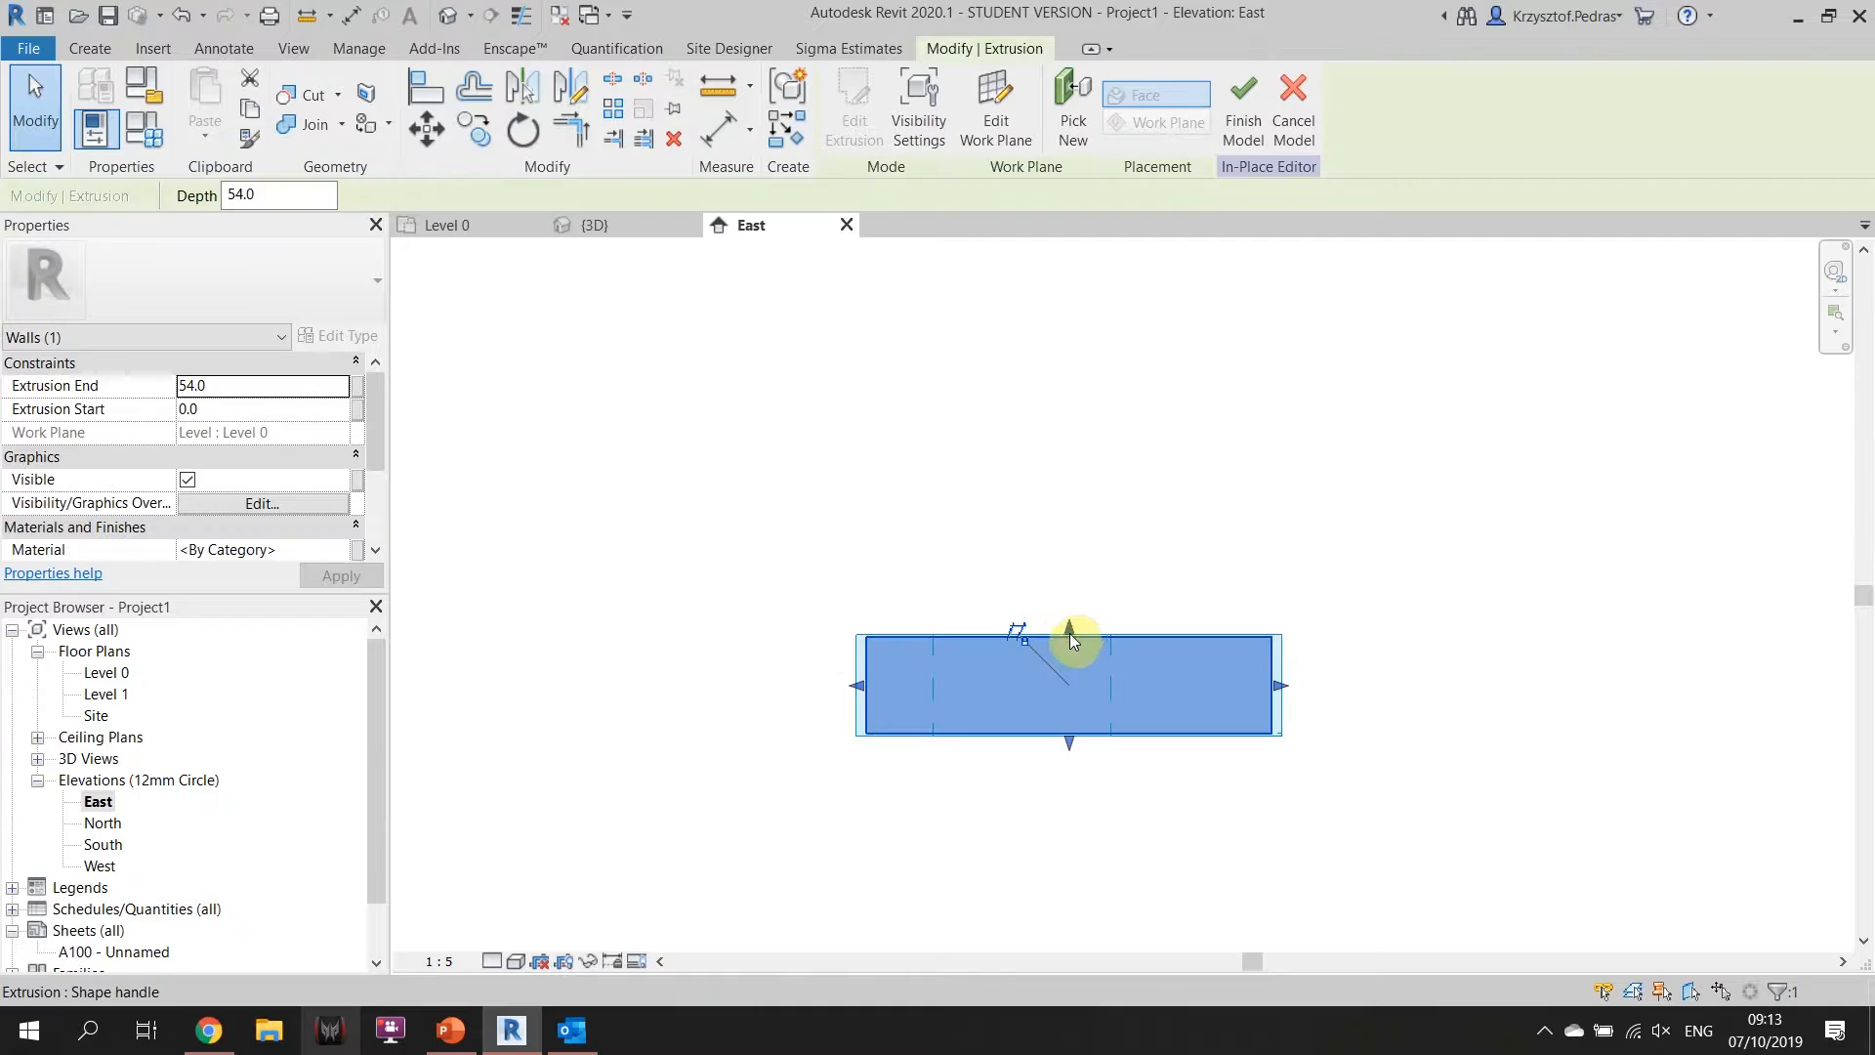
click(852, 649)
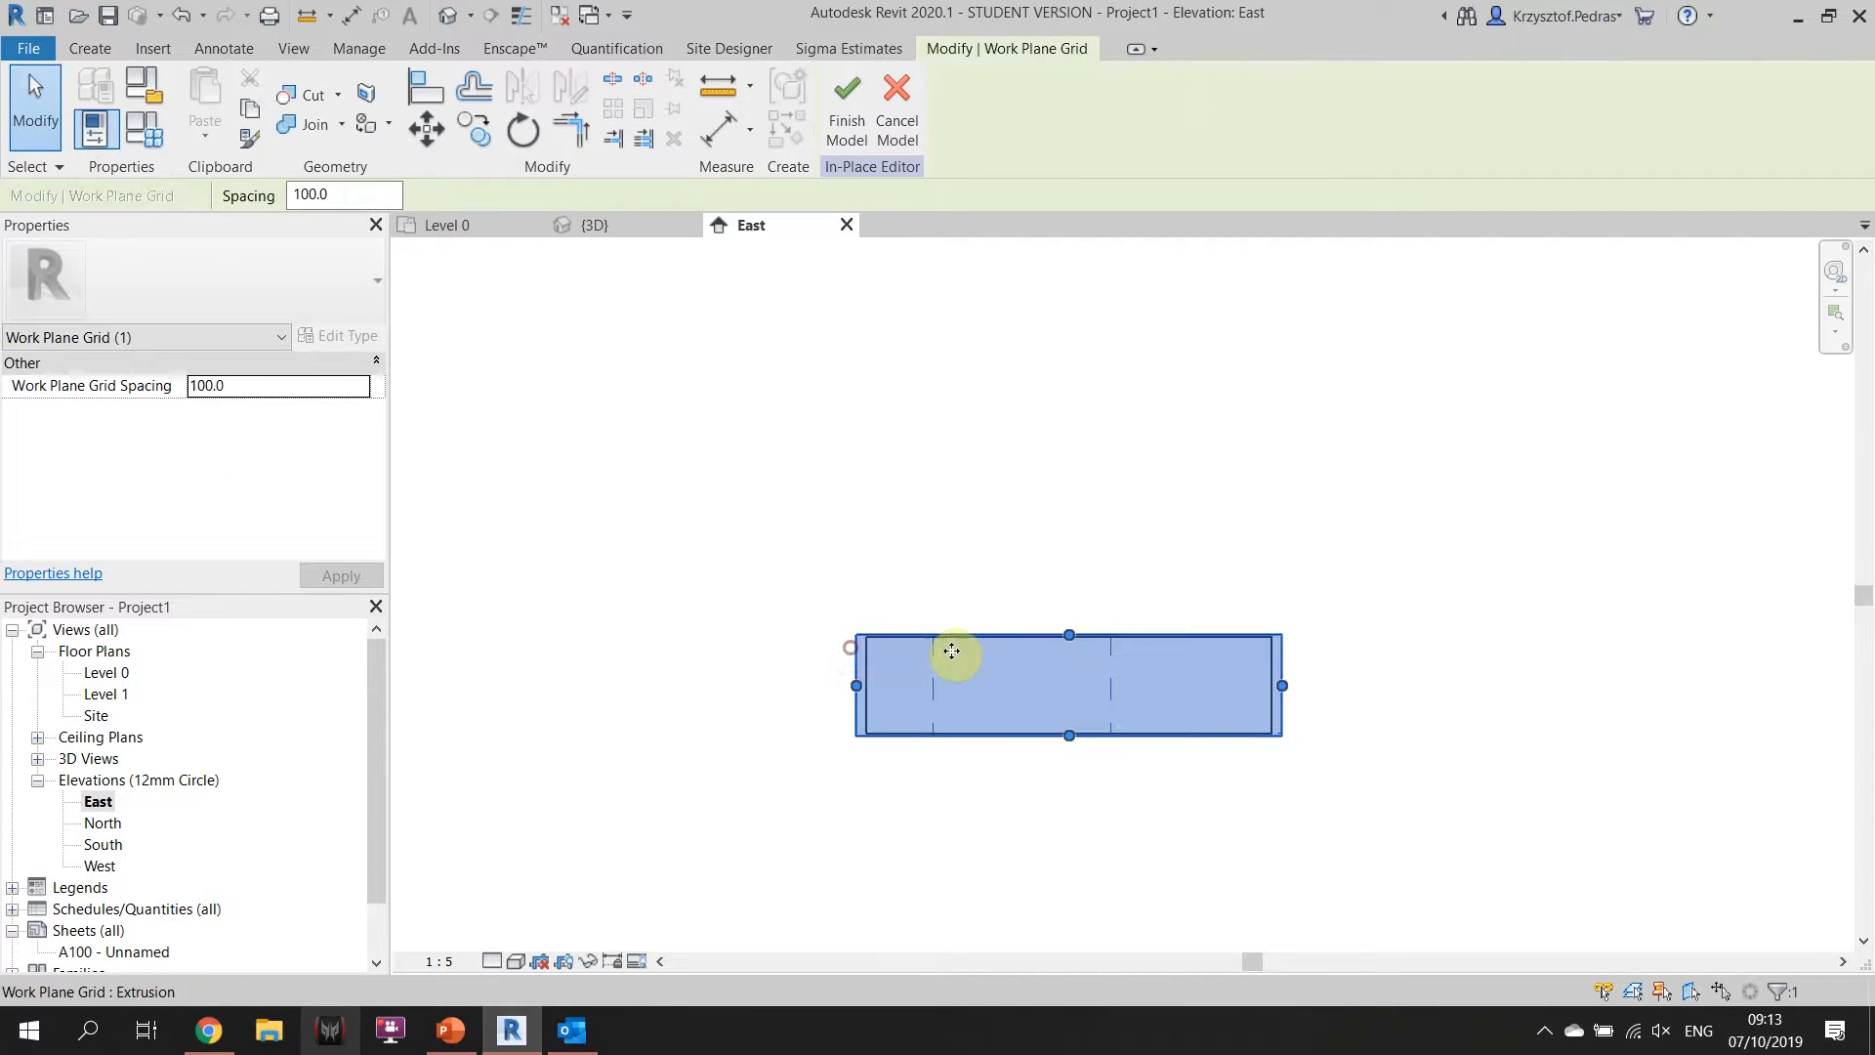
drag(1069, 638, 1091, 525)
drag(1282, 608, 1415, 608)
drag(858, 611, 766, 608)
drag(1097, 735, 1090, 838)
click(620, 626)
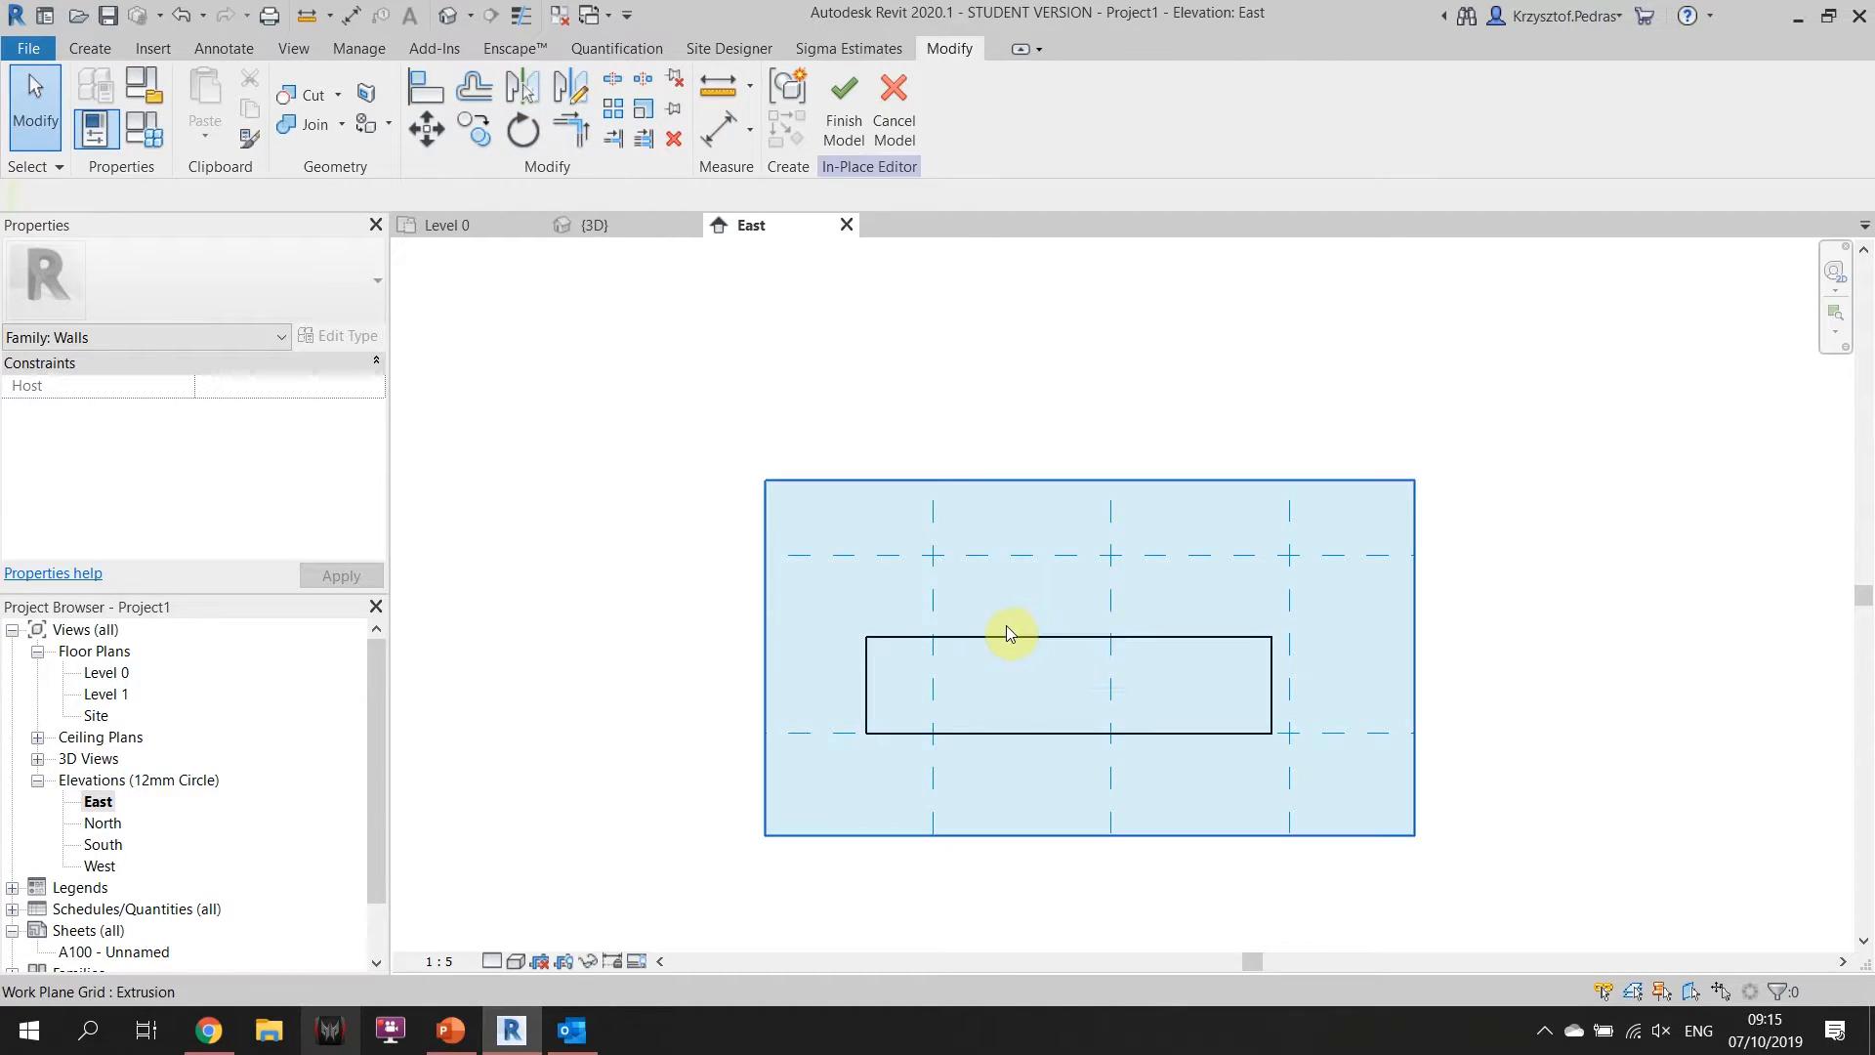
Cycle through the overlapping elements at the brick's upper edge to examine which ones can be selected.
key(Tab)
key(Tab)
key(Tab)
key(Tab)
key(Tab)
key(Tab)
key(Tab)
key(Tab)
key(Tab)
key(Tab)
key(Tab)
key(Tab)
key(Tab)
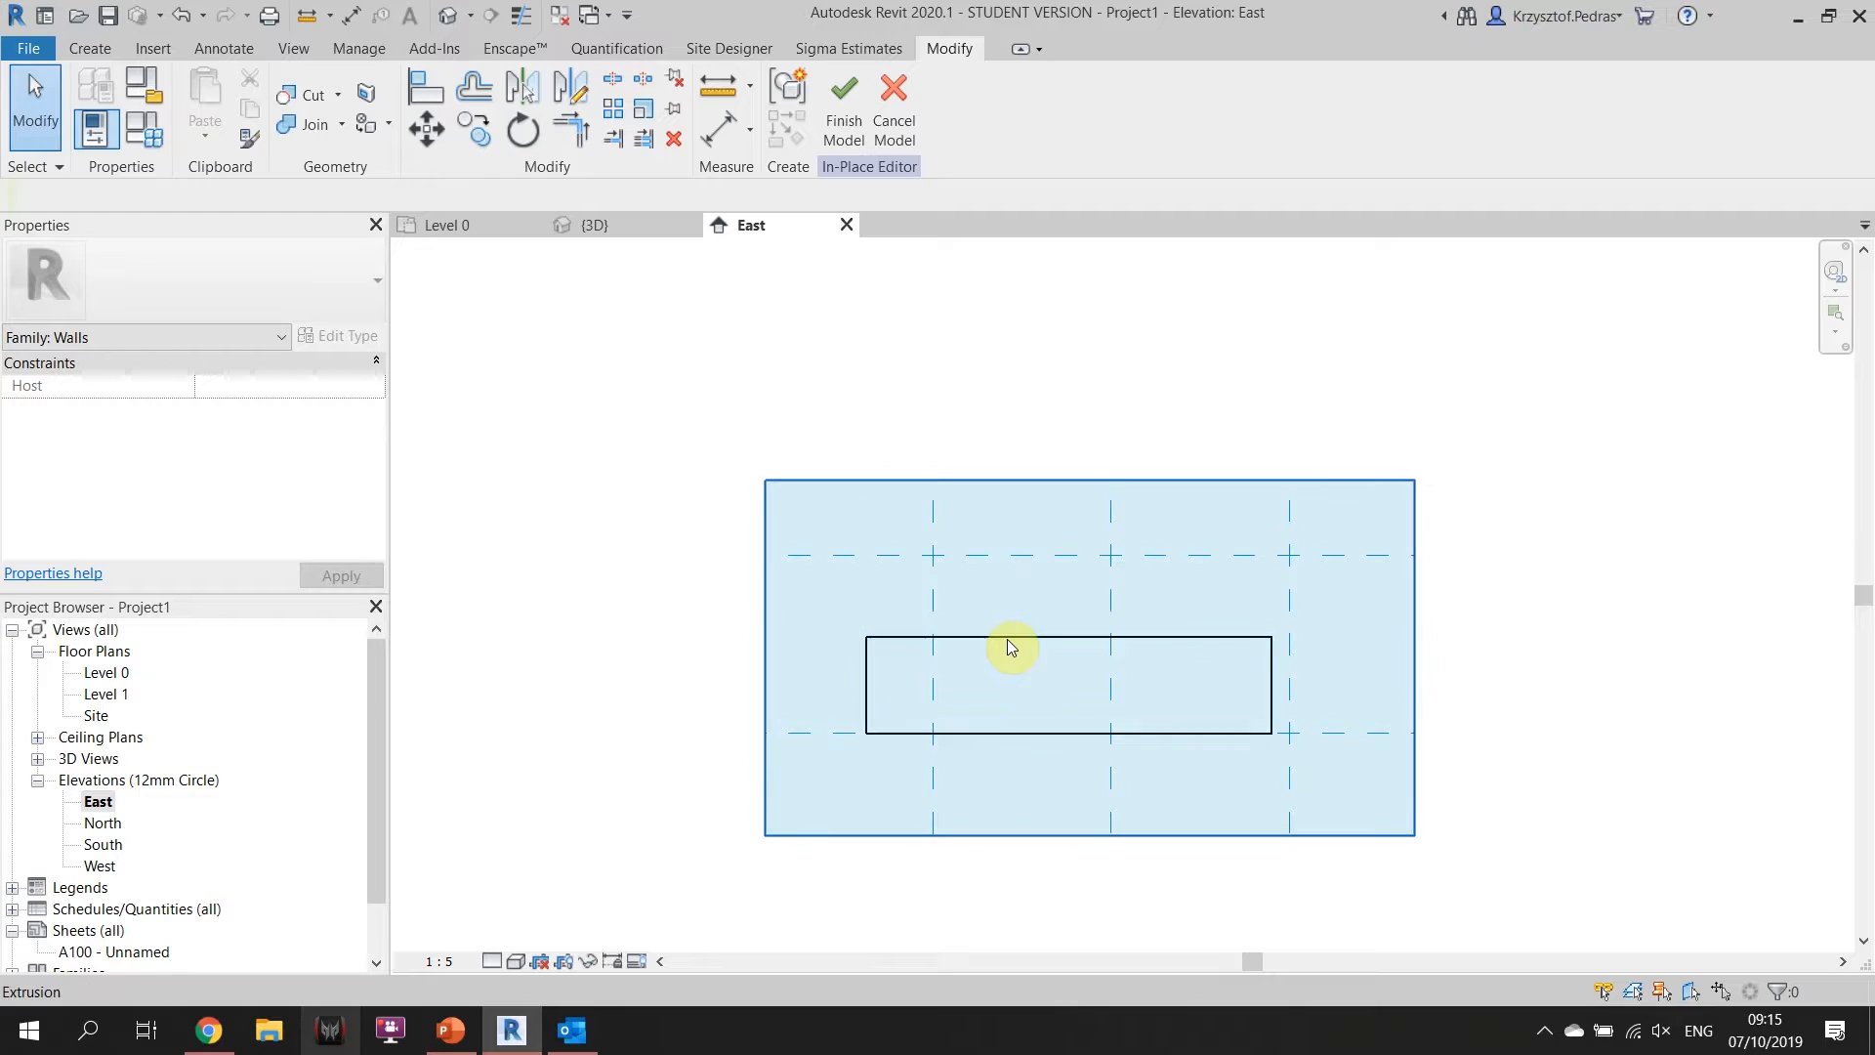
key(Tab)
key(Tab)
key(Tab)
key(Tab)
key(Tab)
key(Tab)
key(Tab)
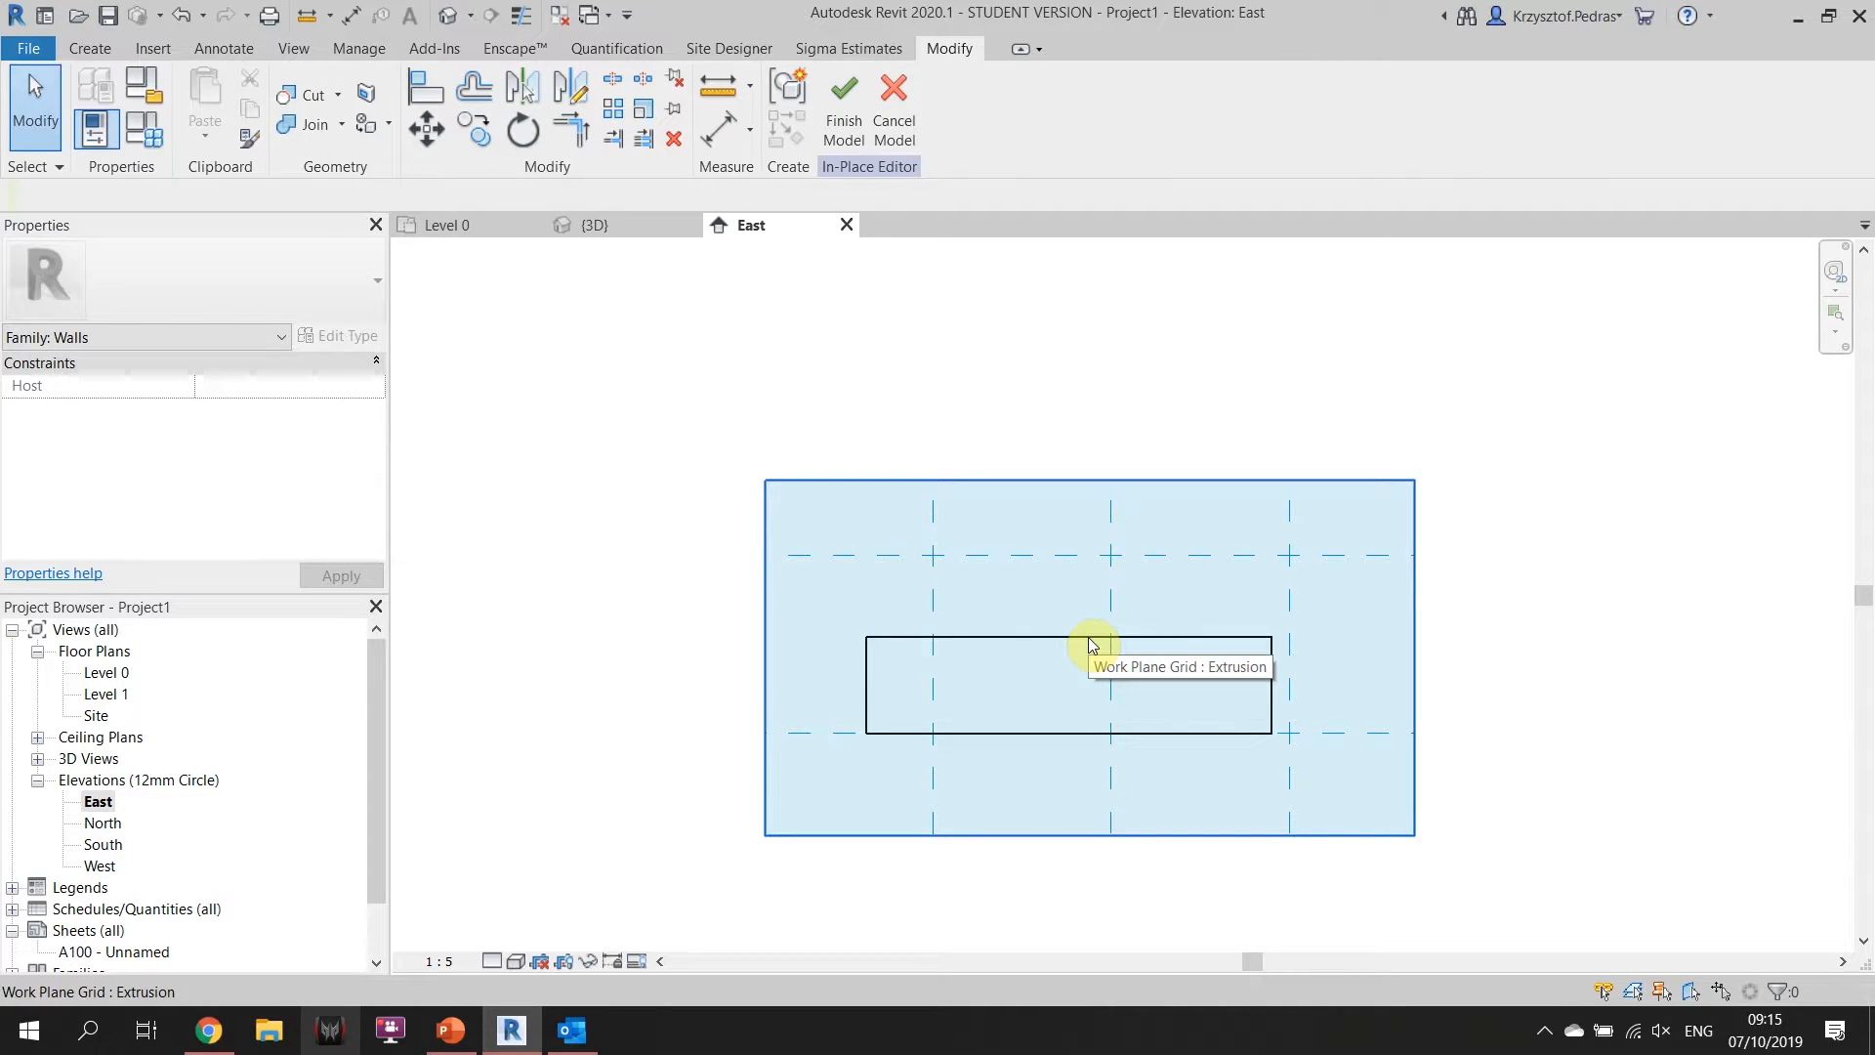
key(Tab)
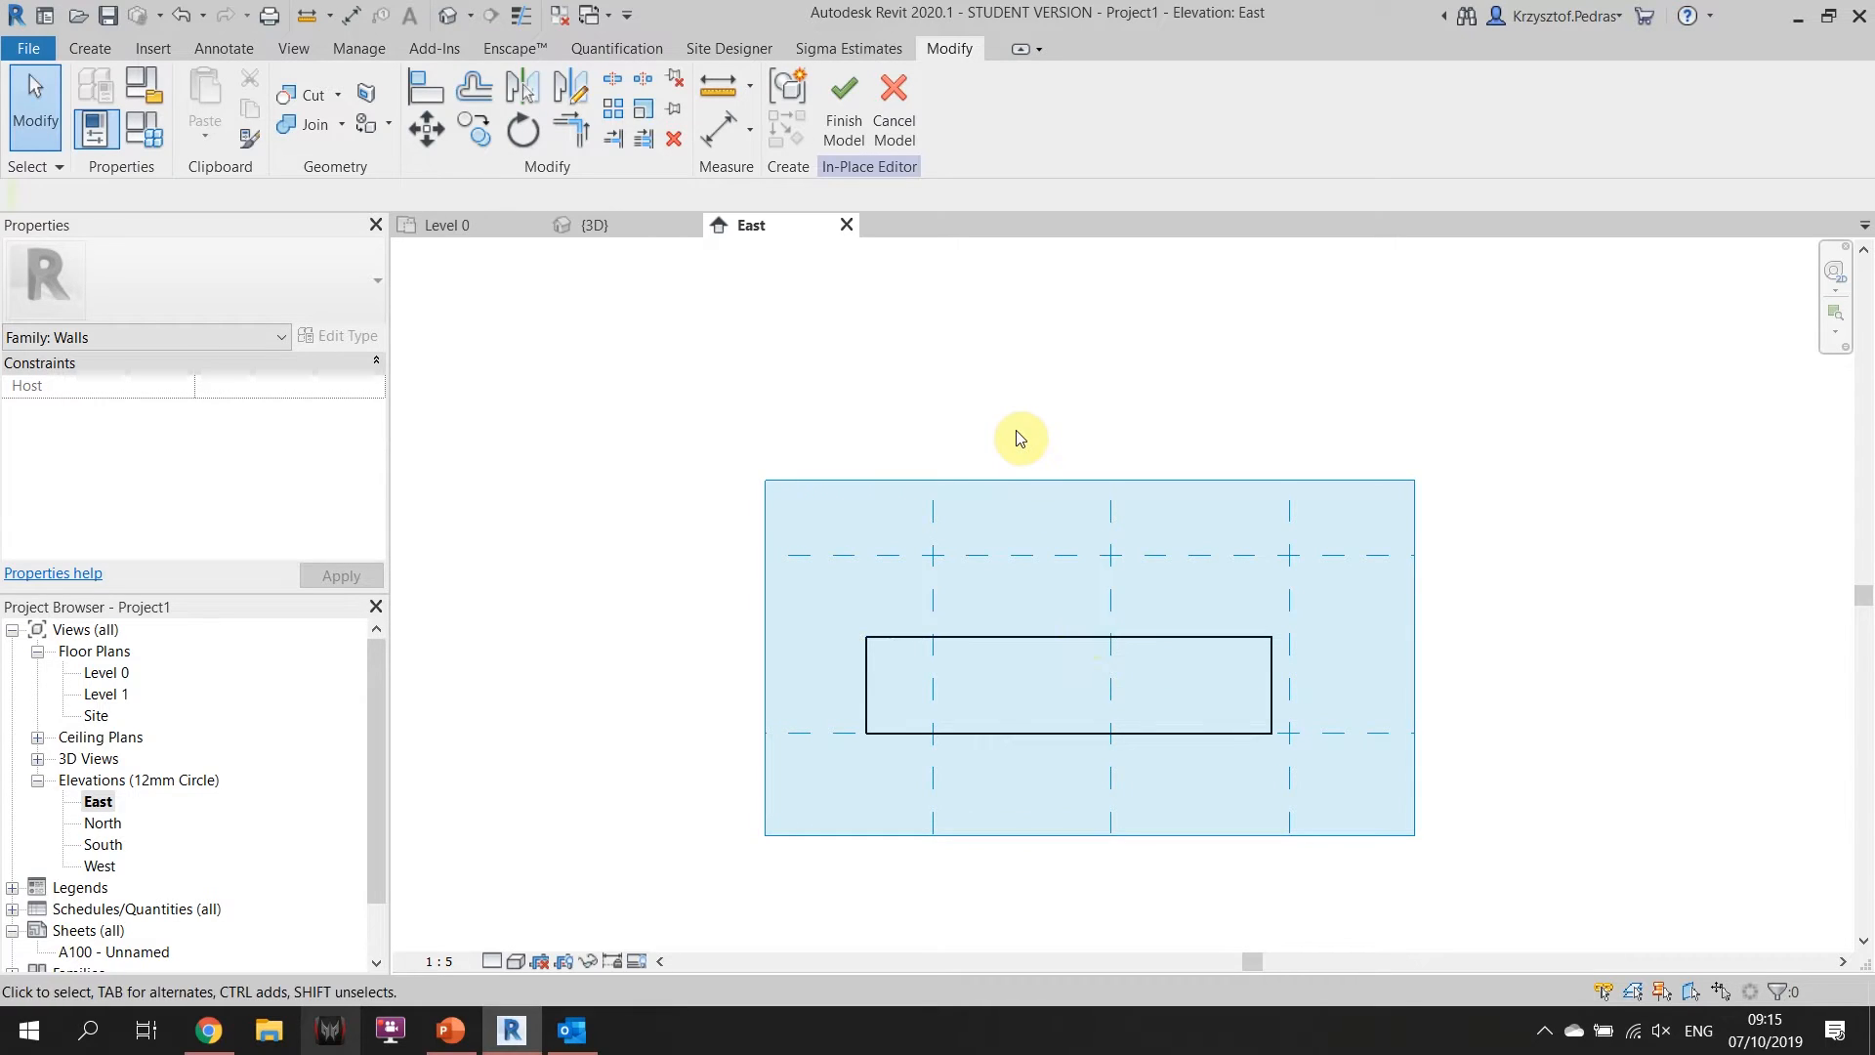
click(1028, 400)
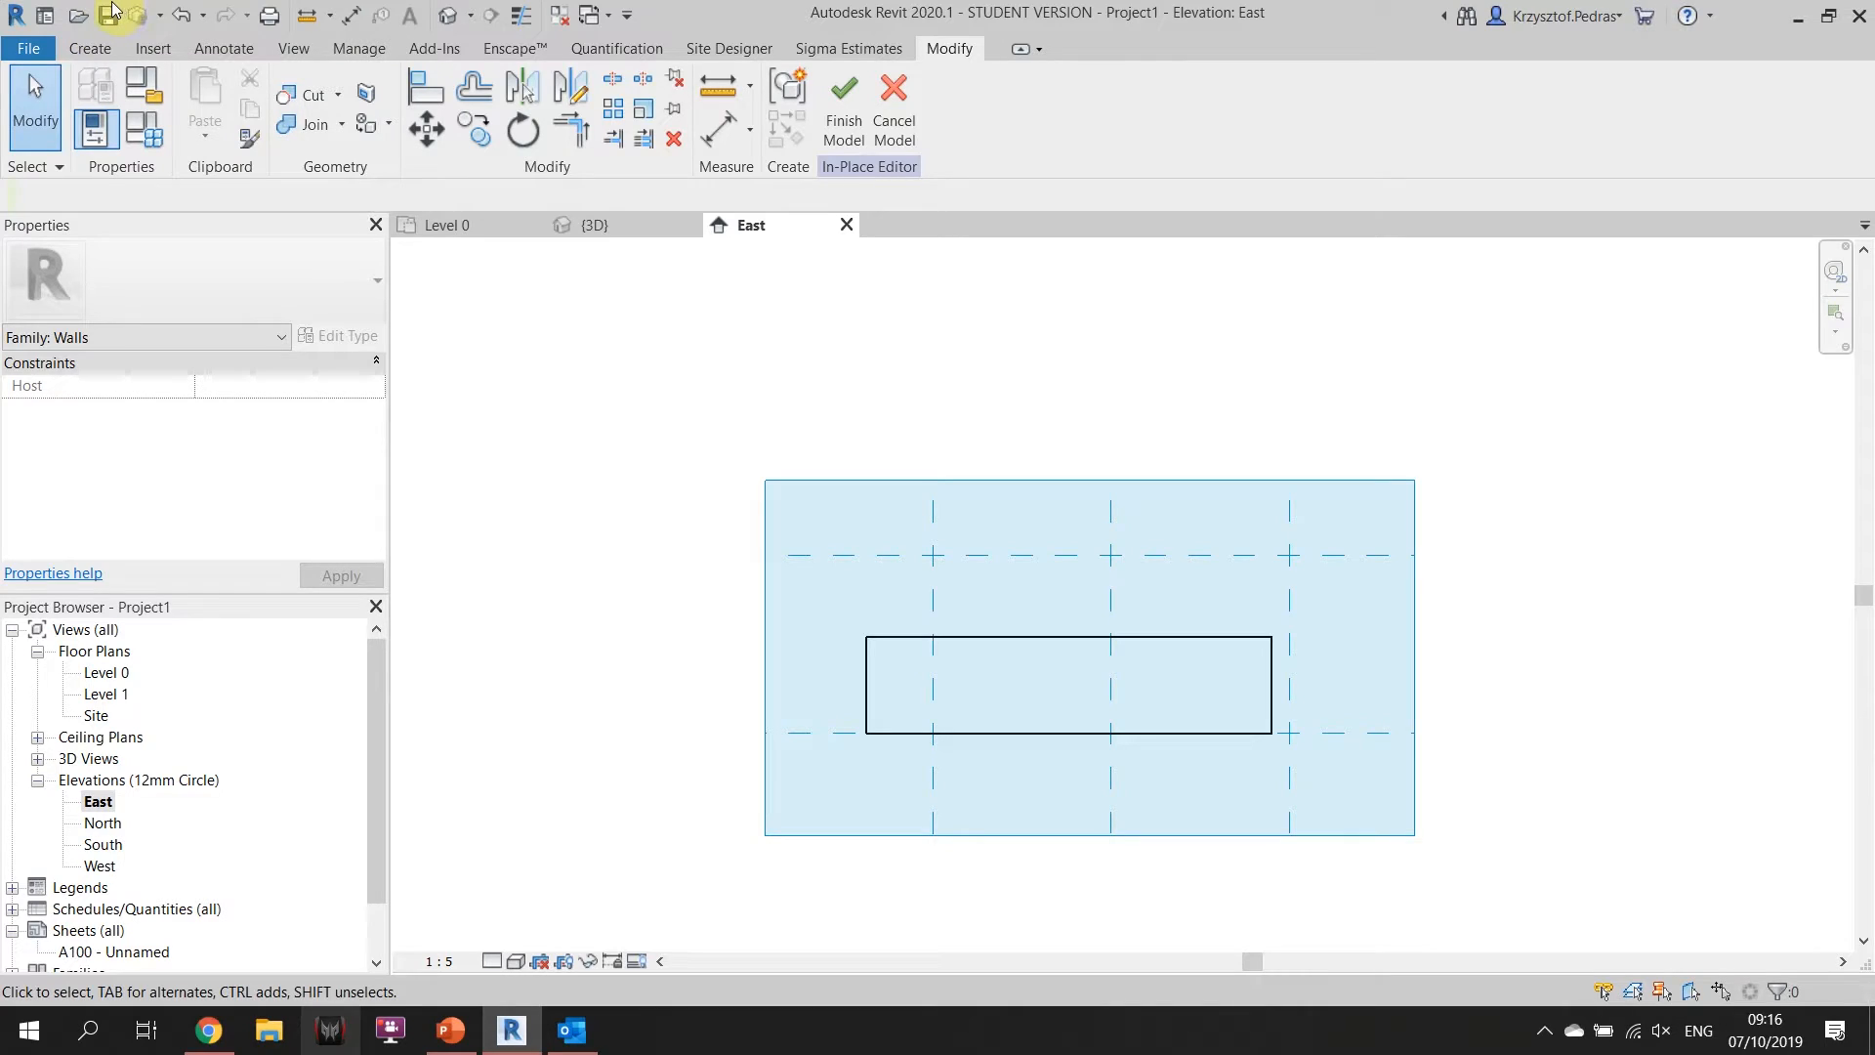
click(88, 49)
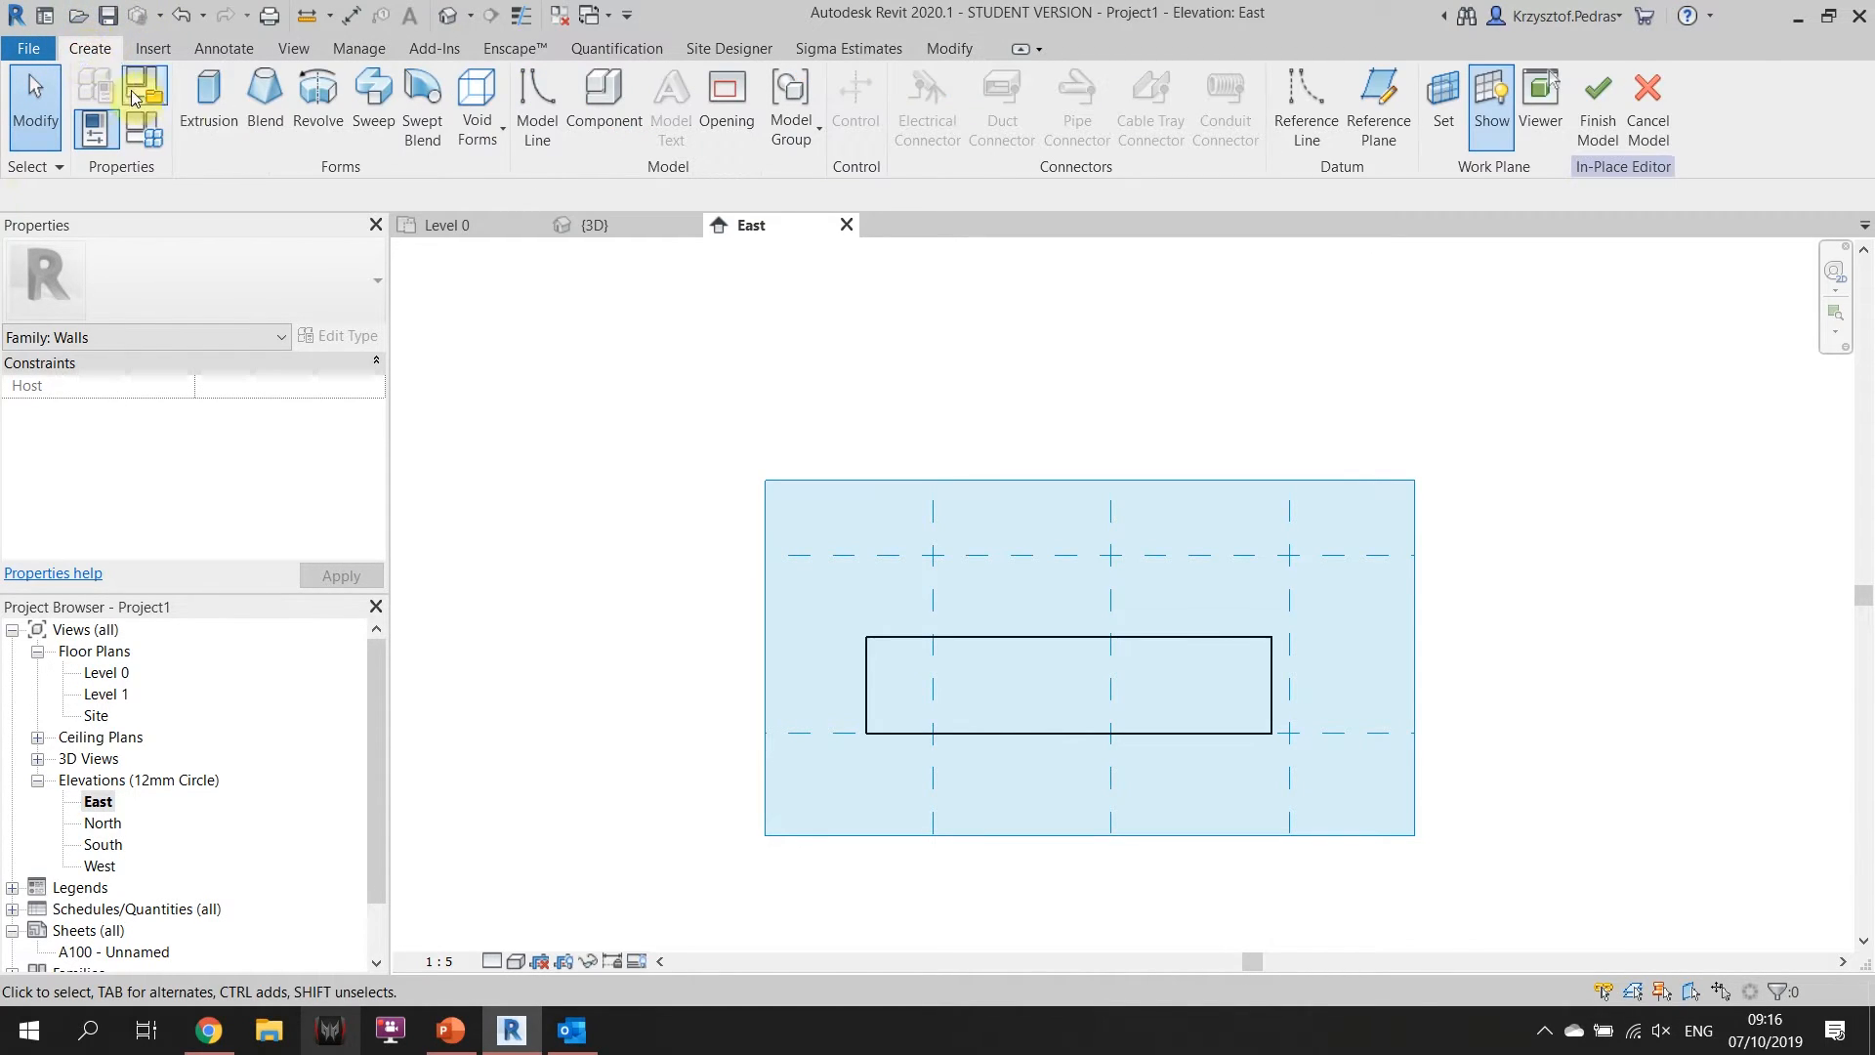
click(235, 127)
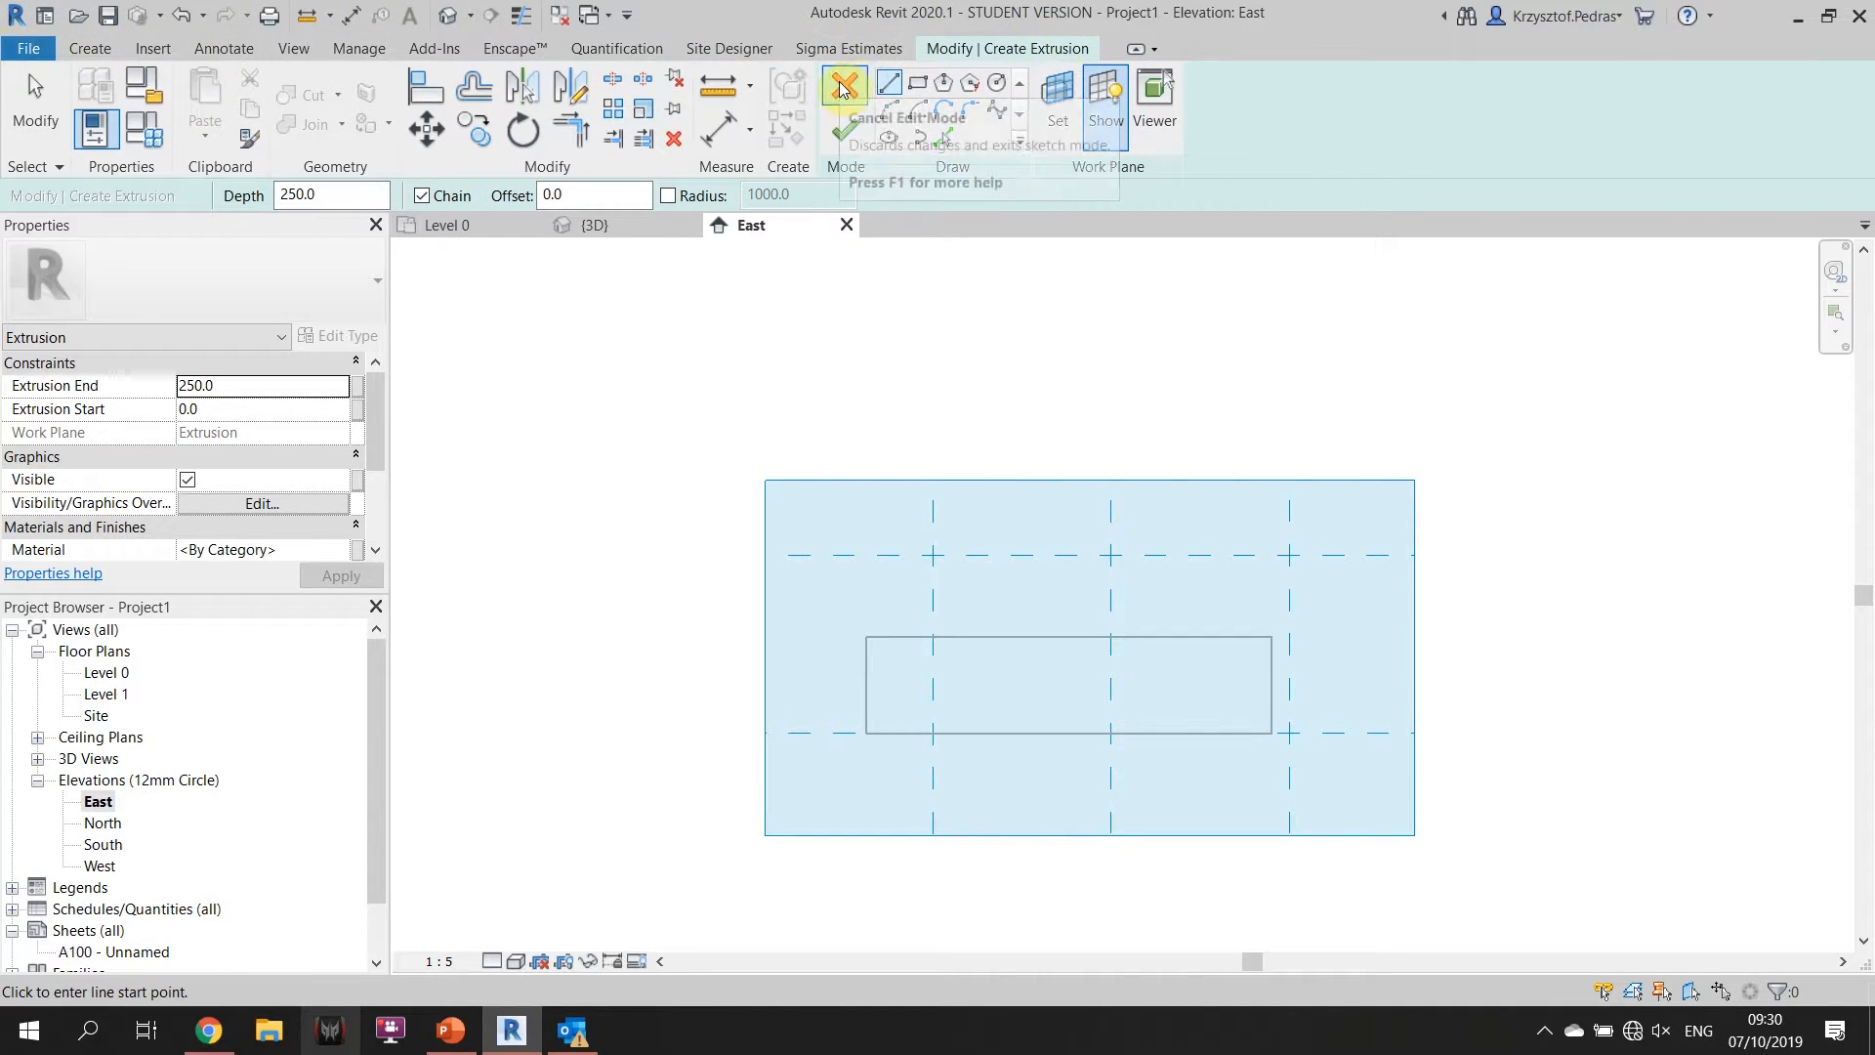
click(845, 129)
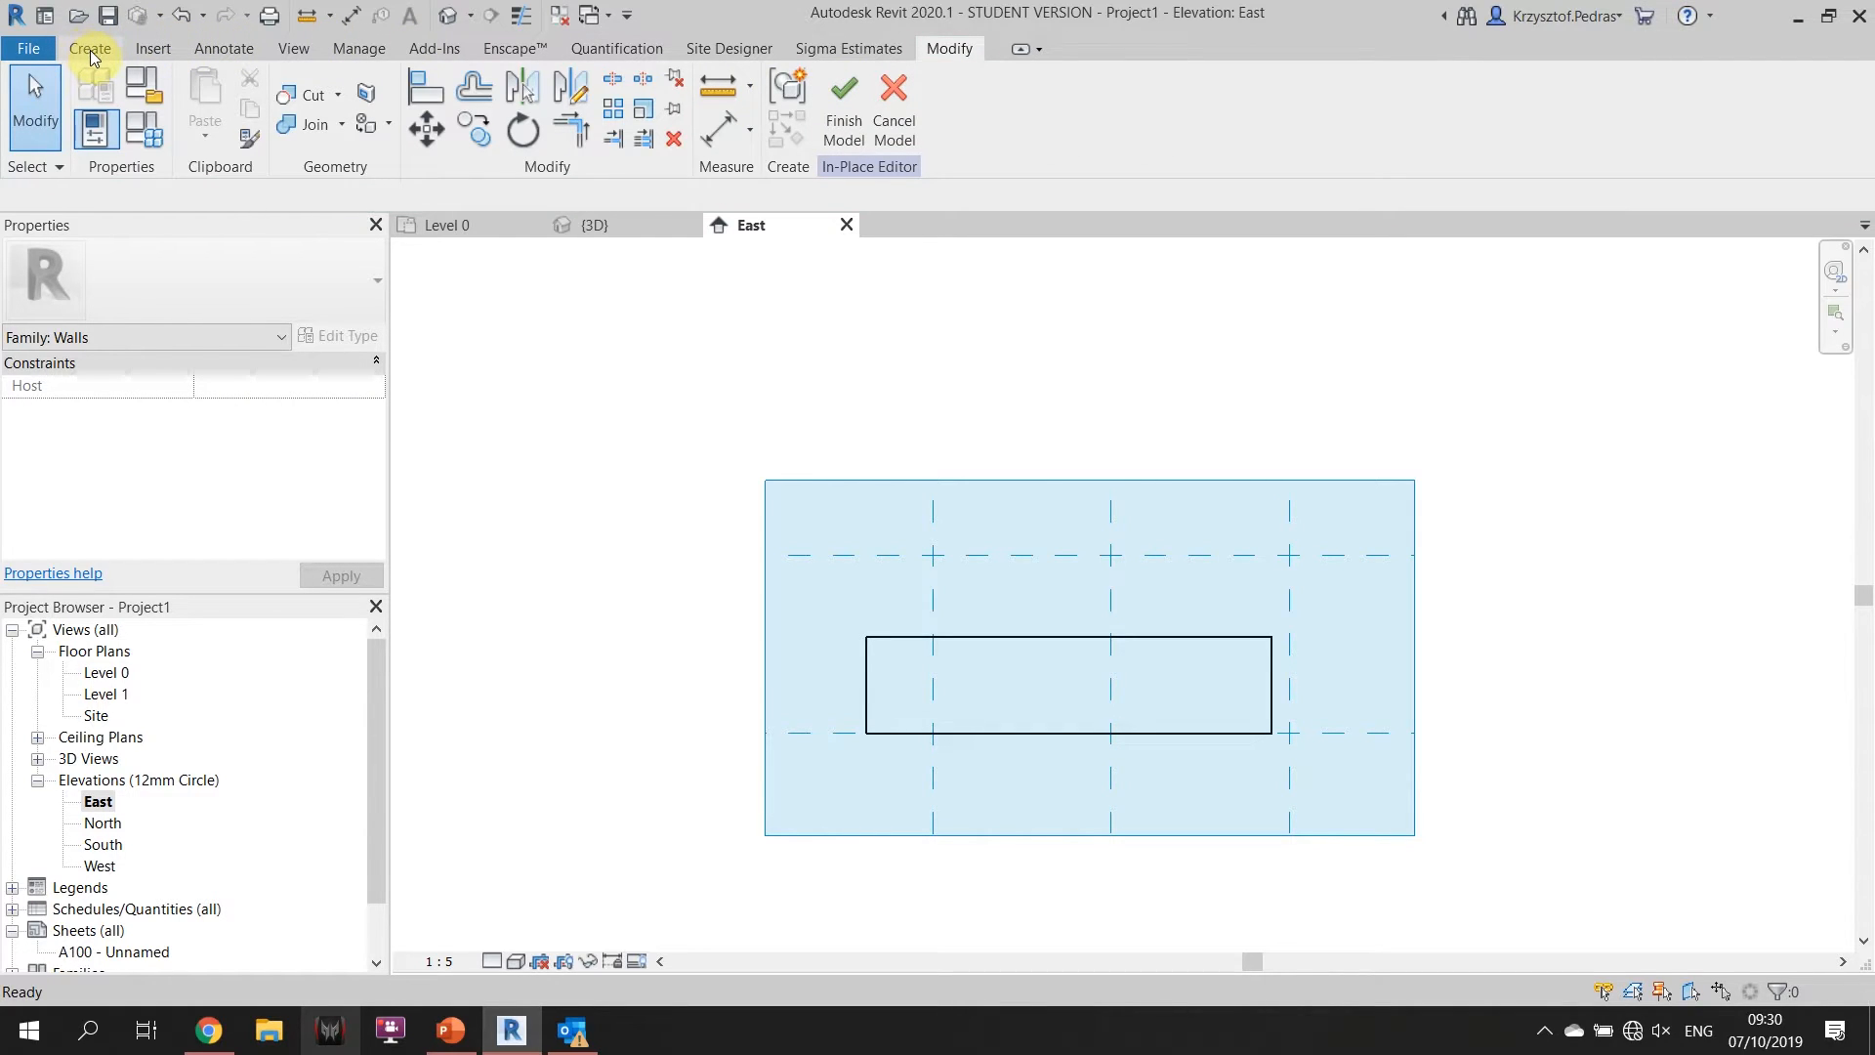
Start an extrusion sketch on the work plane and draw a 12 mm vertical line down from the brick's lower-left corner.
click(90, 49)
click(208, 98)
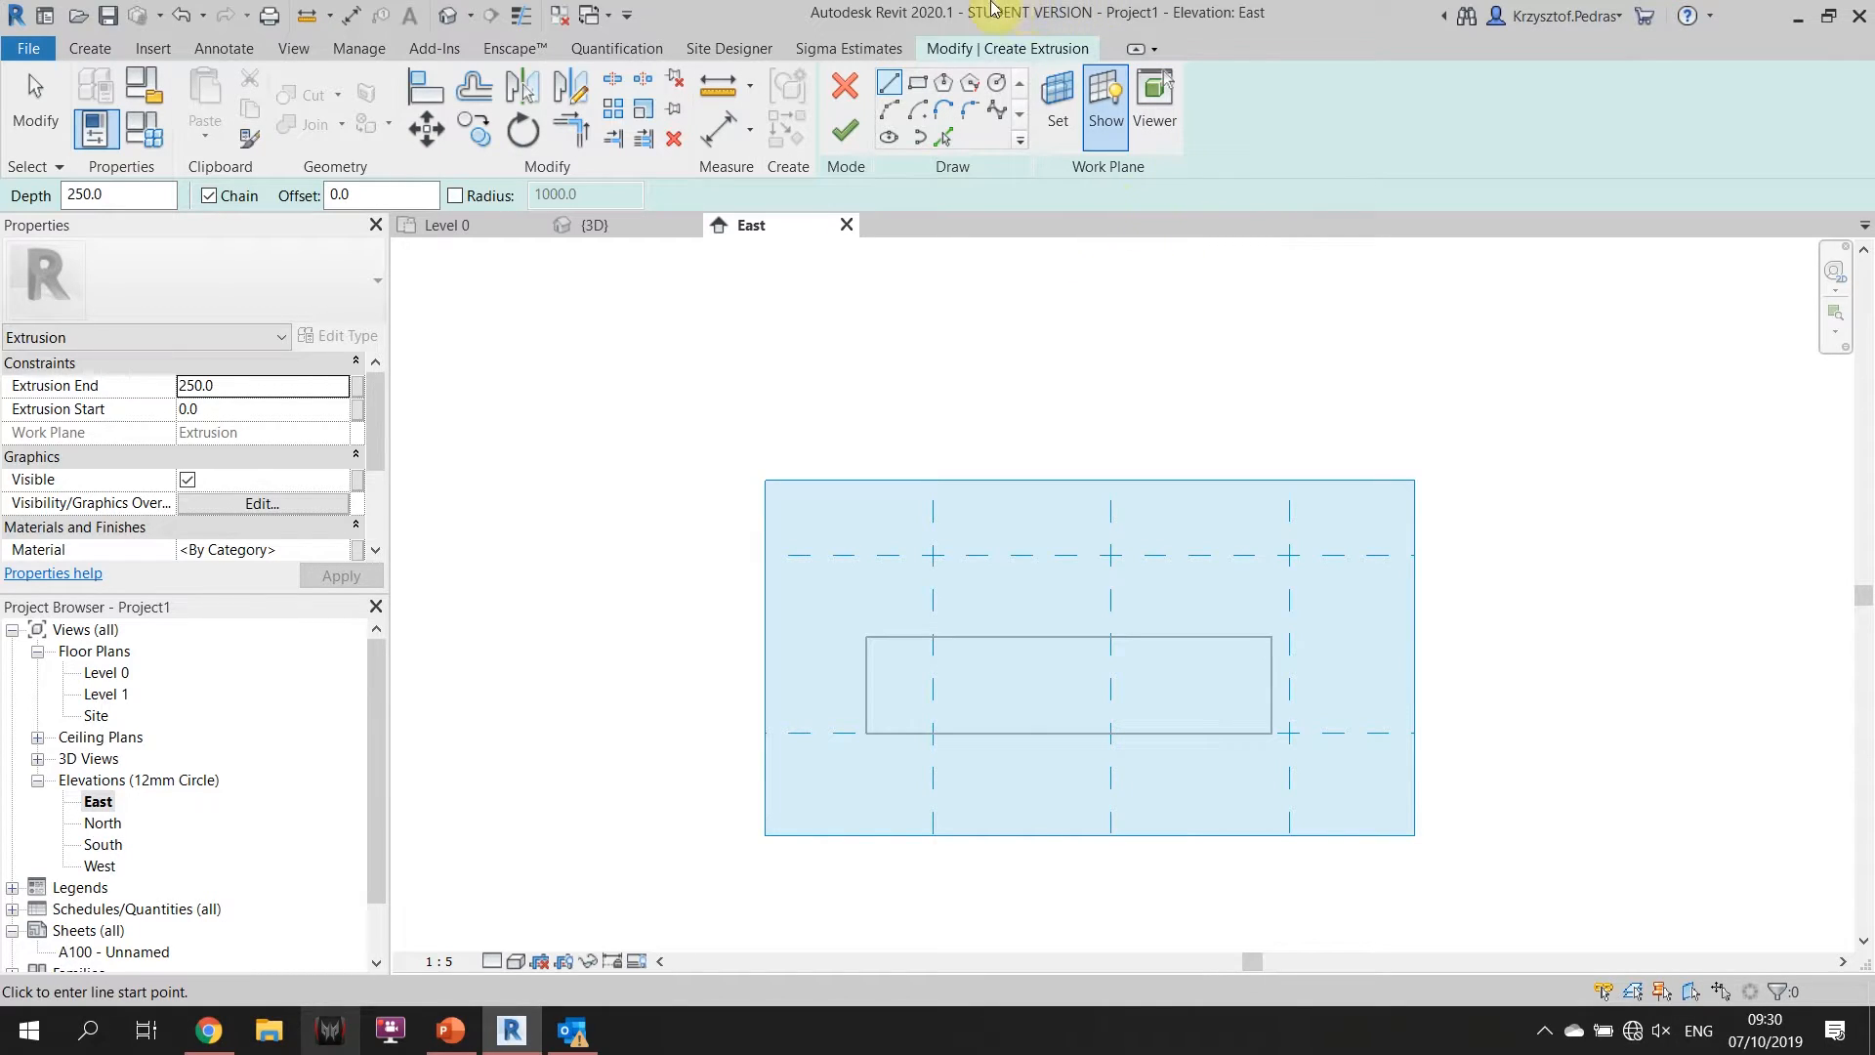
click(897, 90)
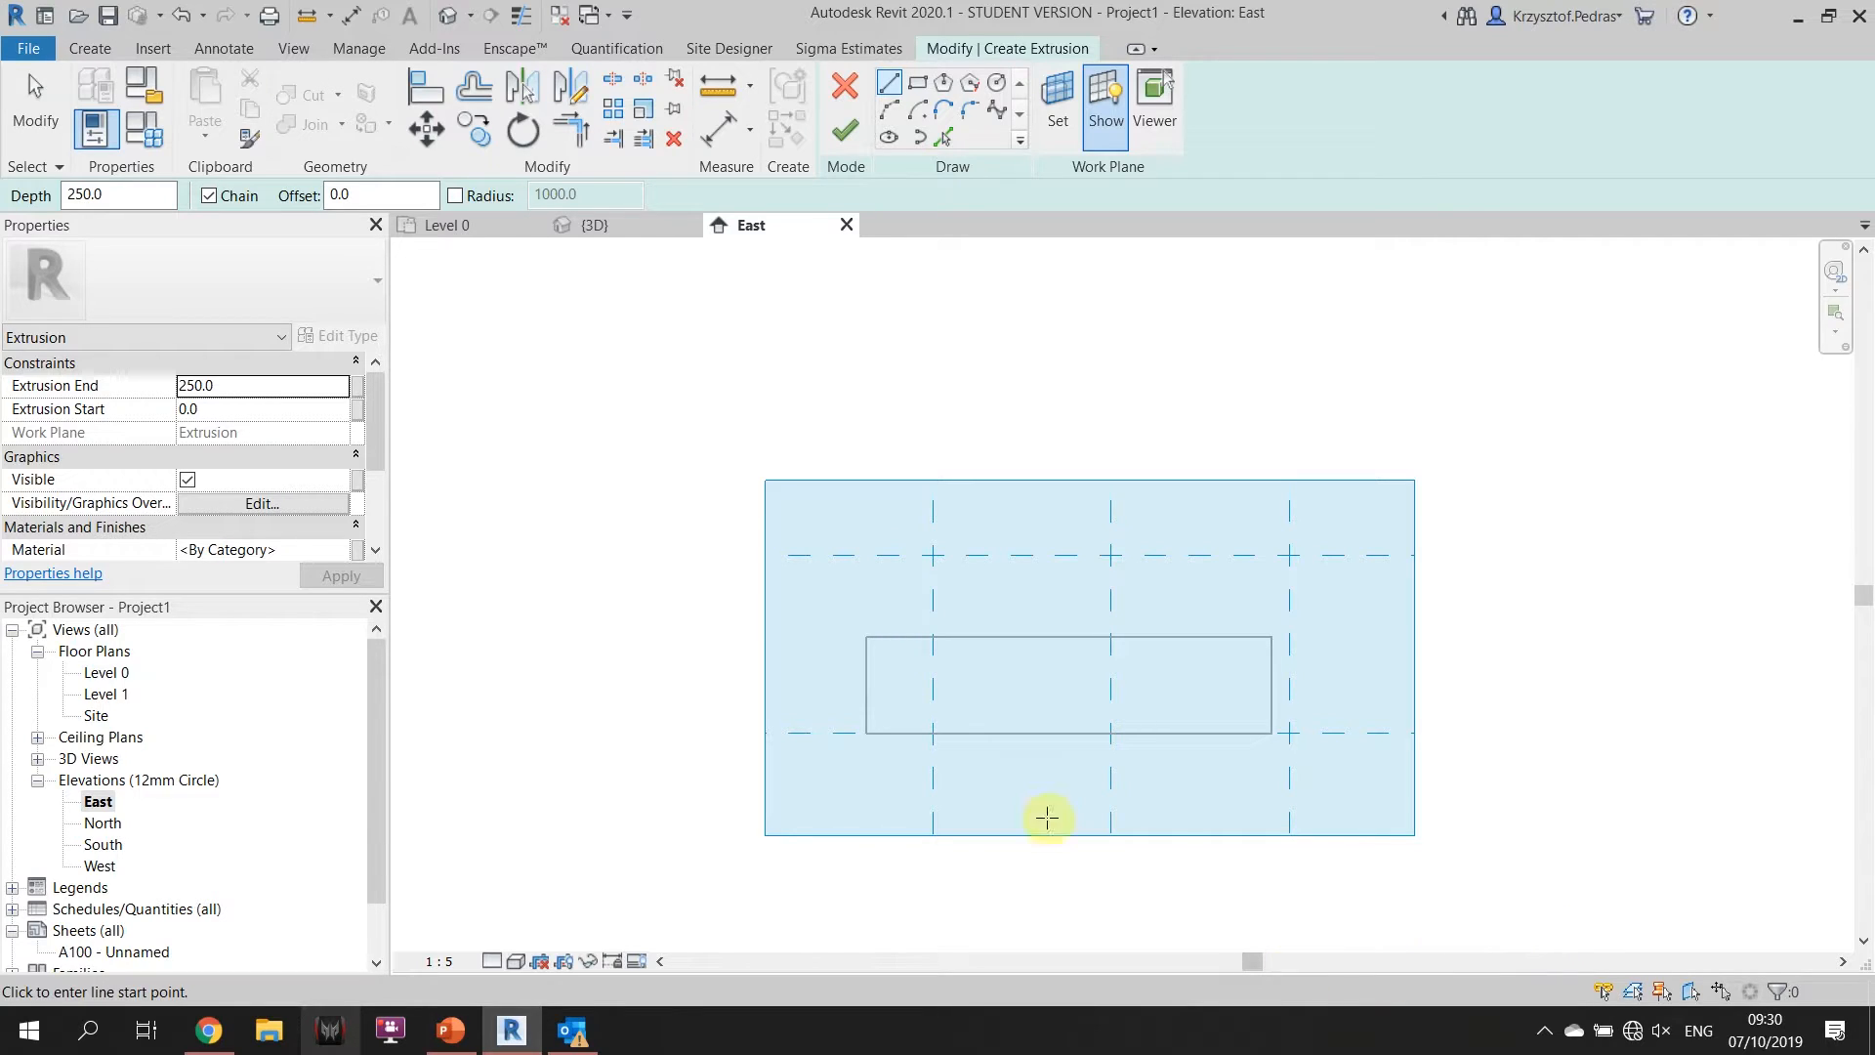
click(867, 733)
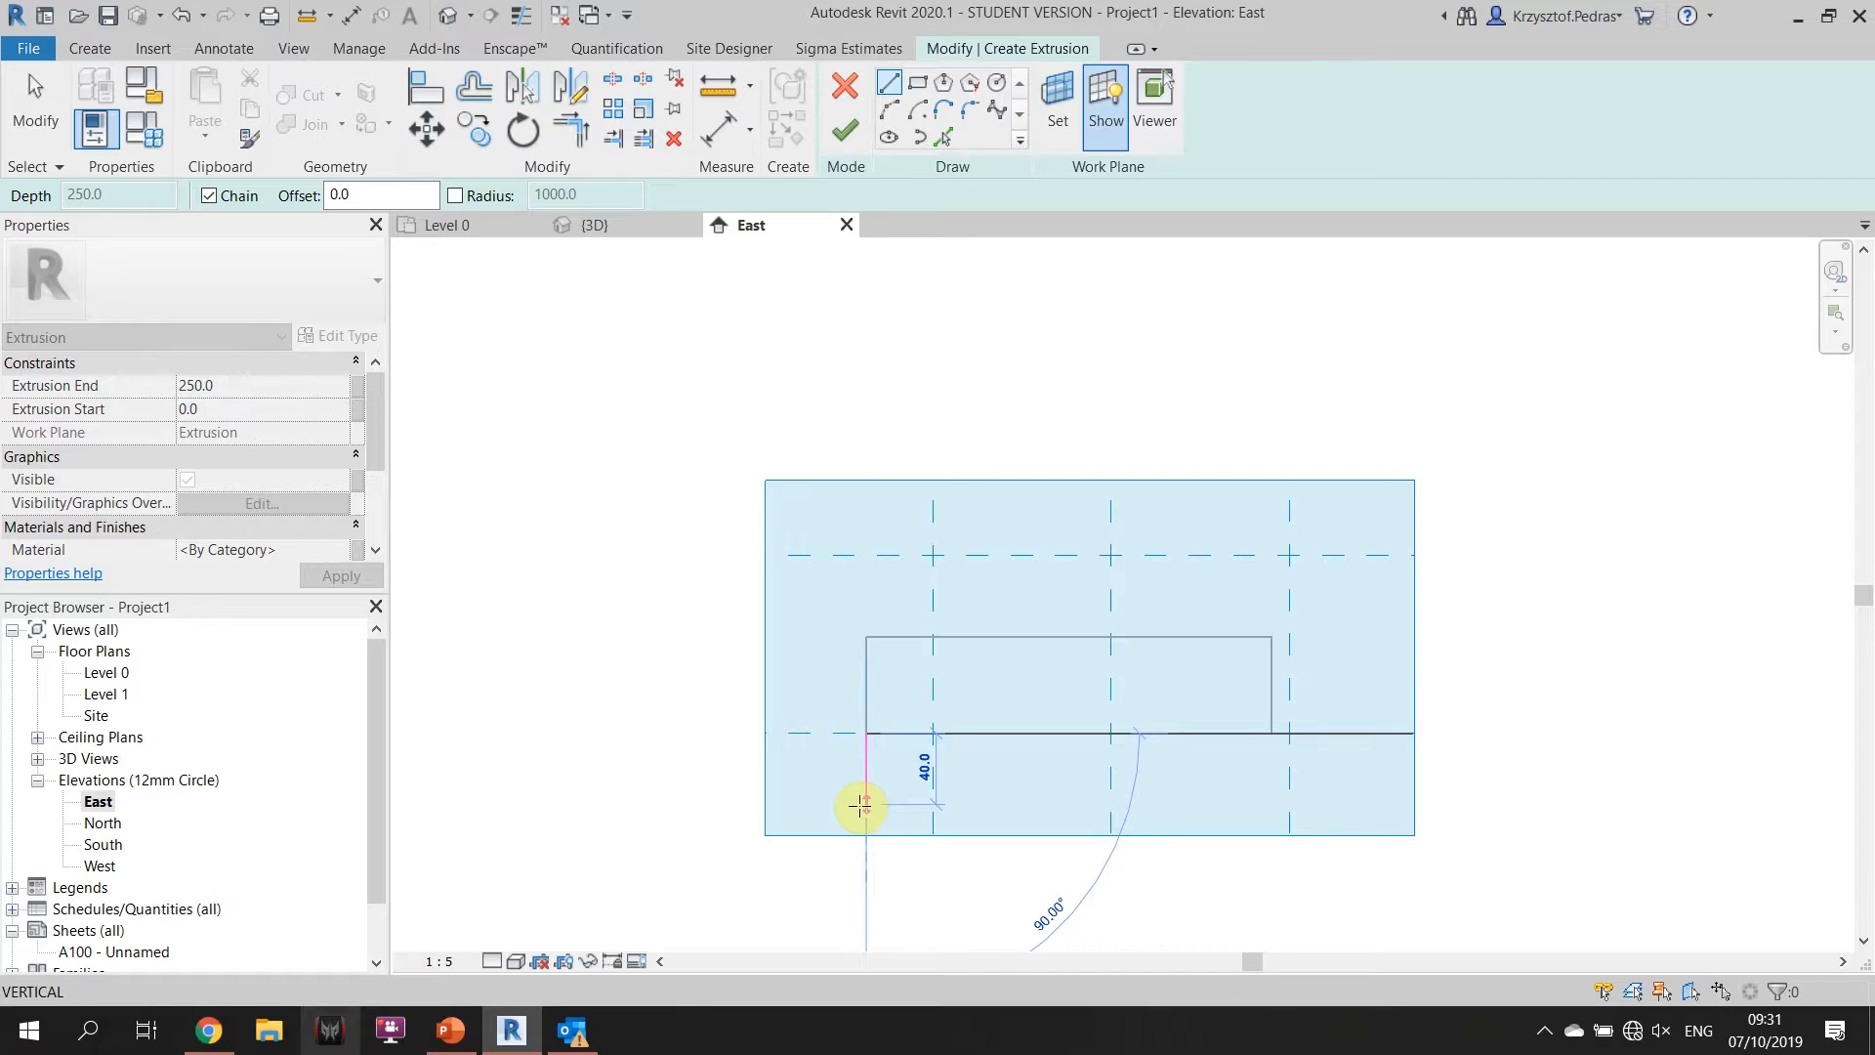
text(12)
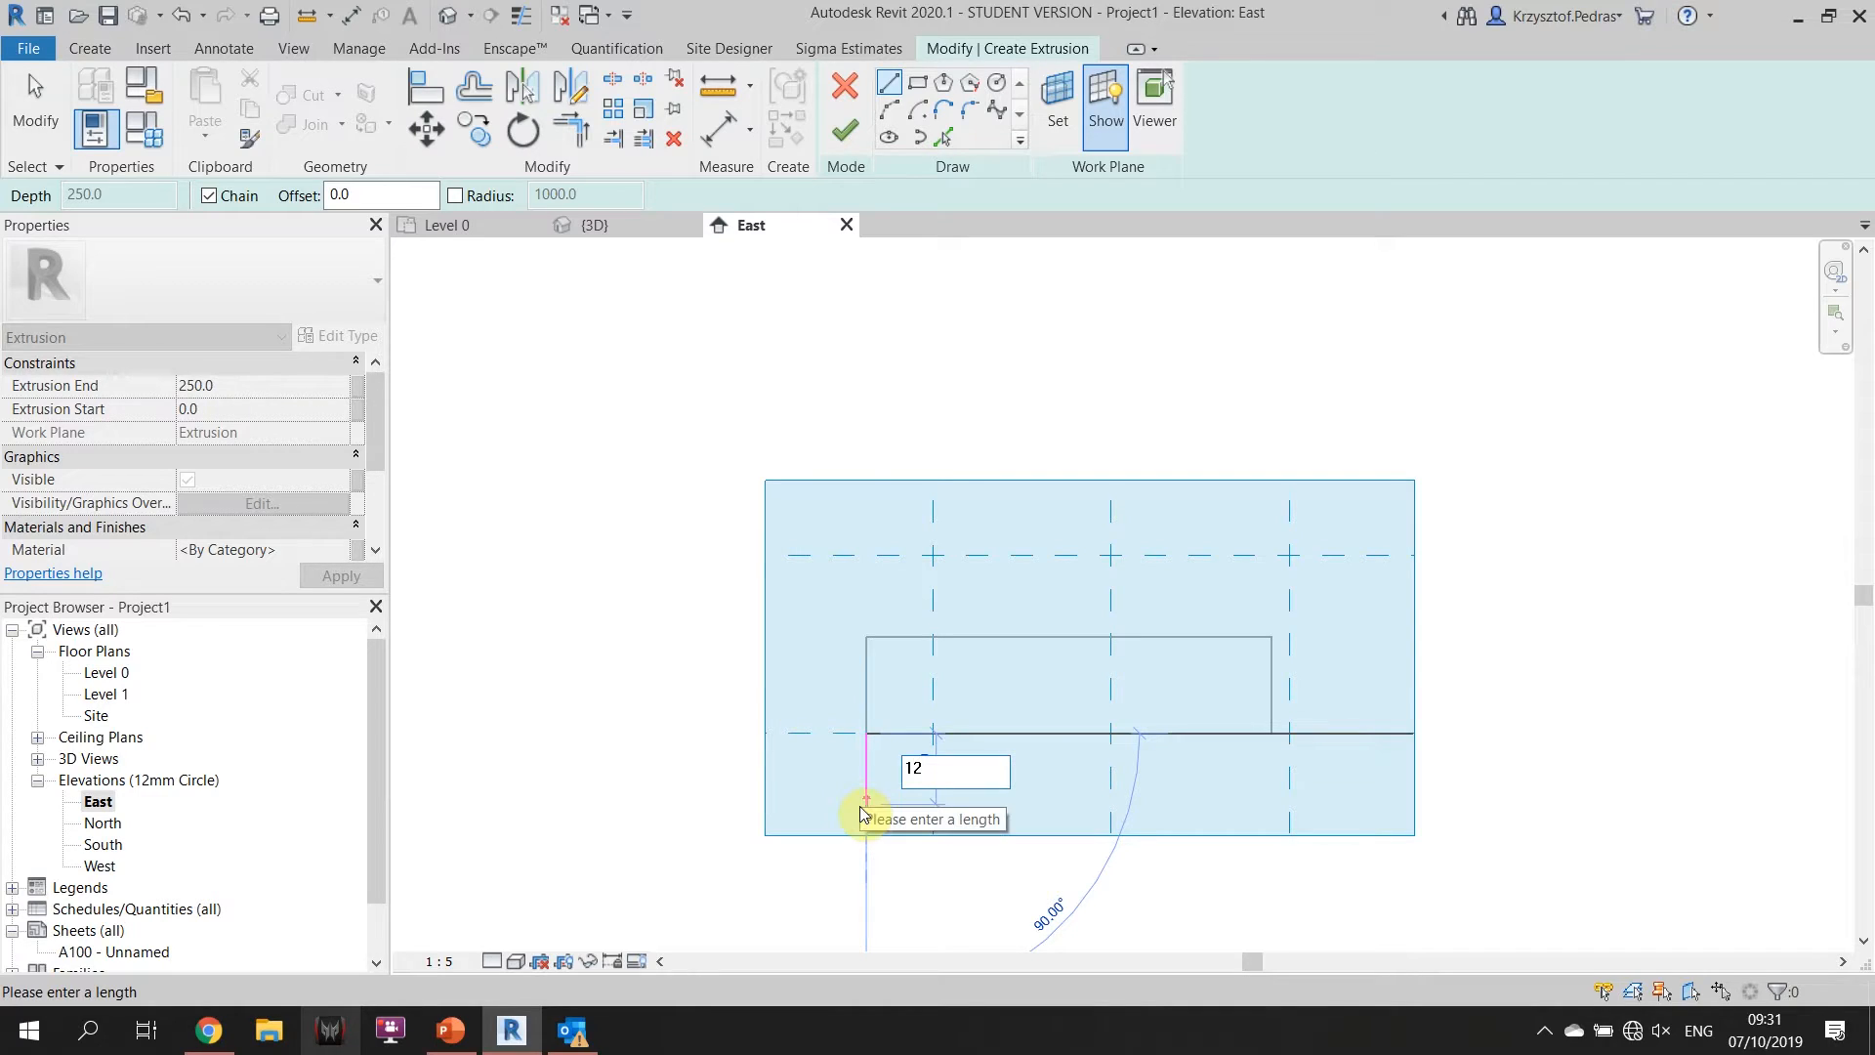
key(Return)
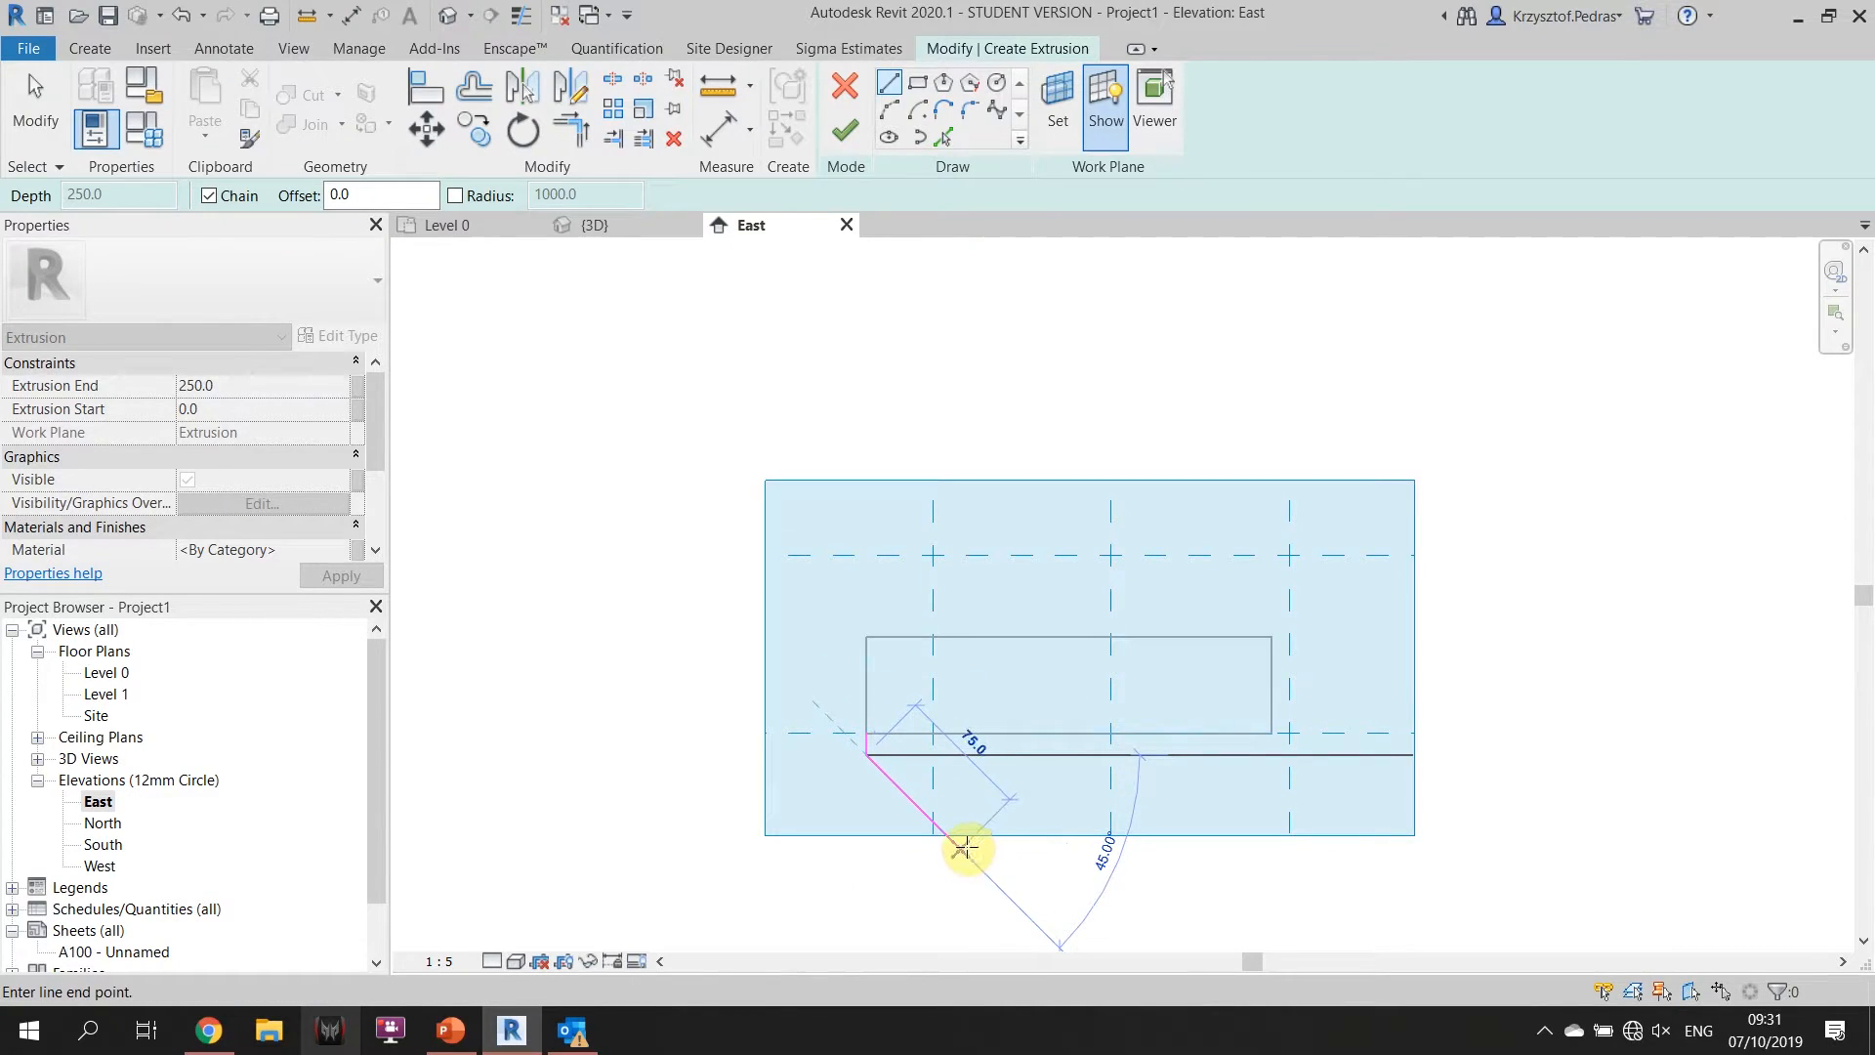
Try to continue the extrusion profile with a 12 mm line from the lower end of the vertical line.
scroll(965, 840, up, 4)
middle_drag(975, 806, 734, 913)
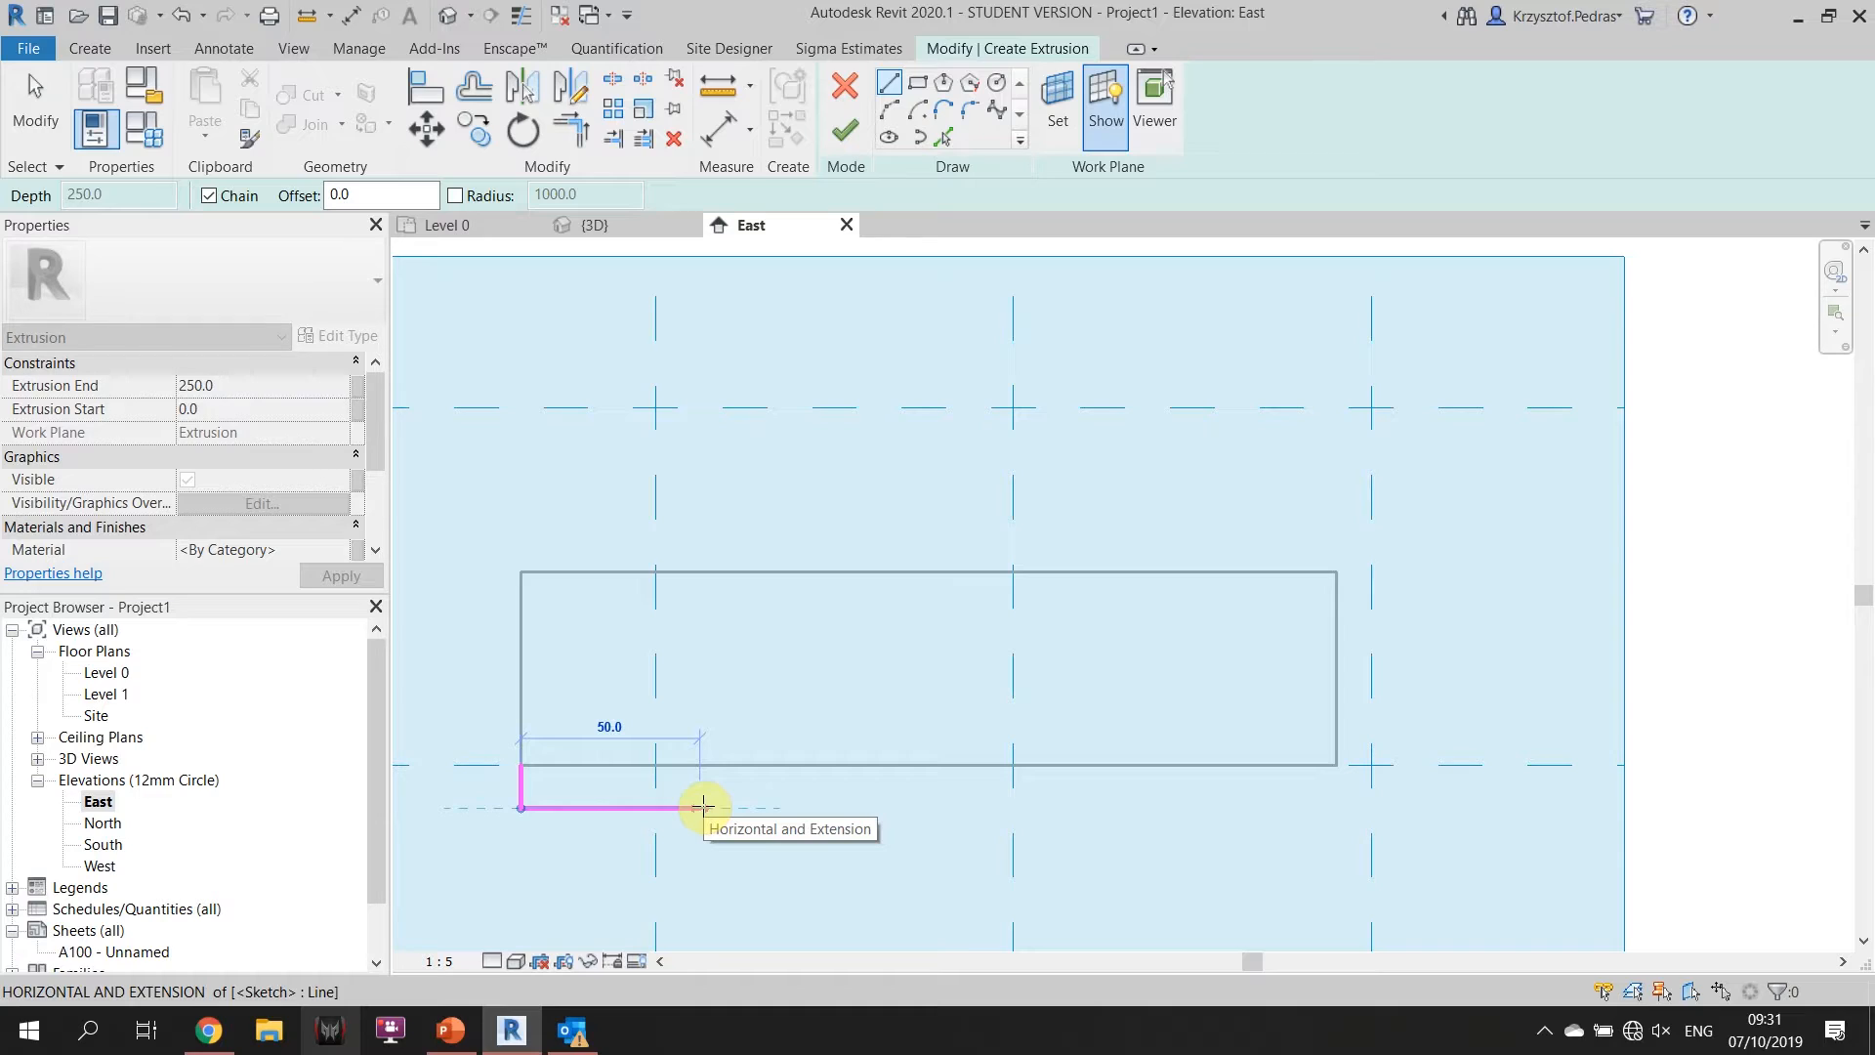
click(704, 806)
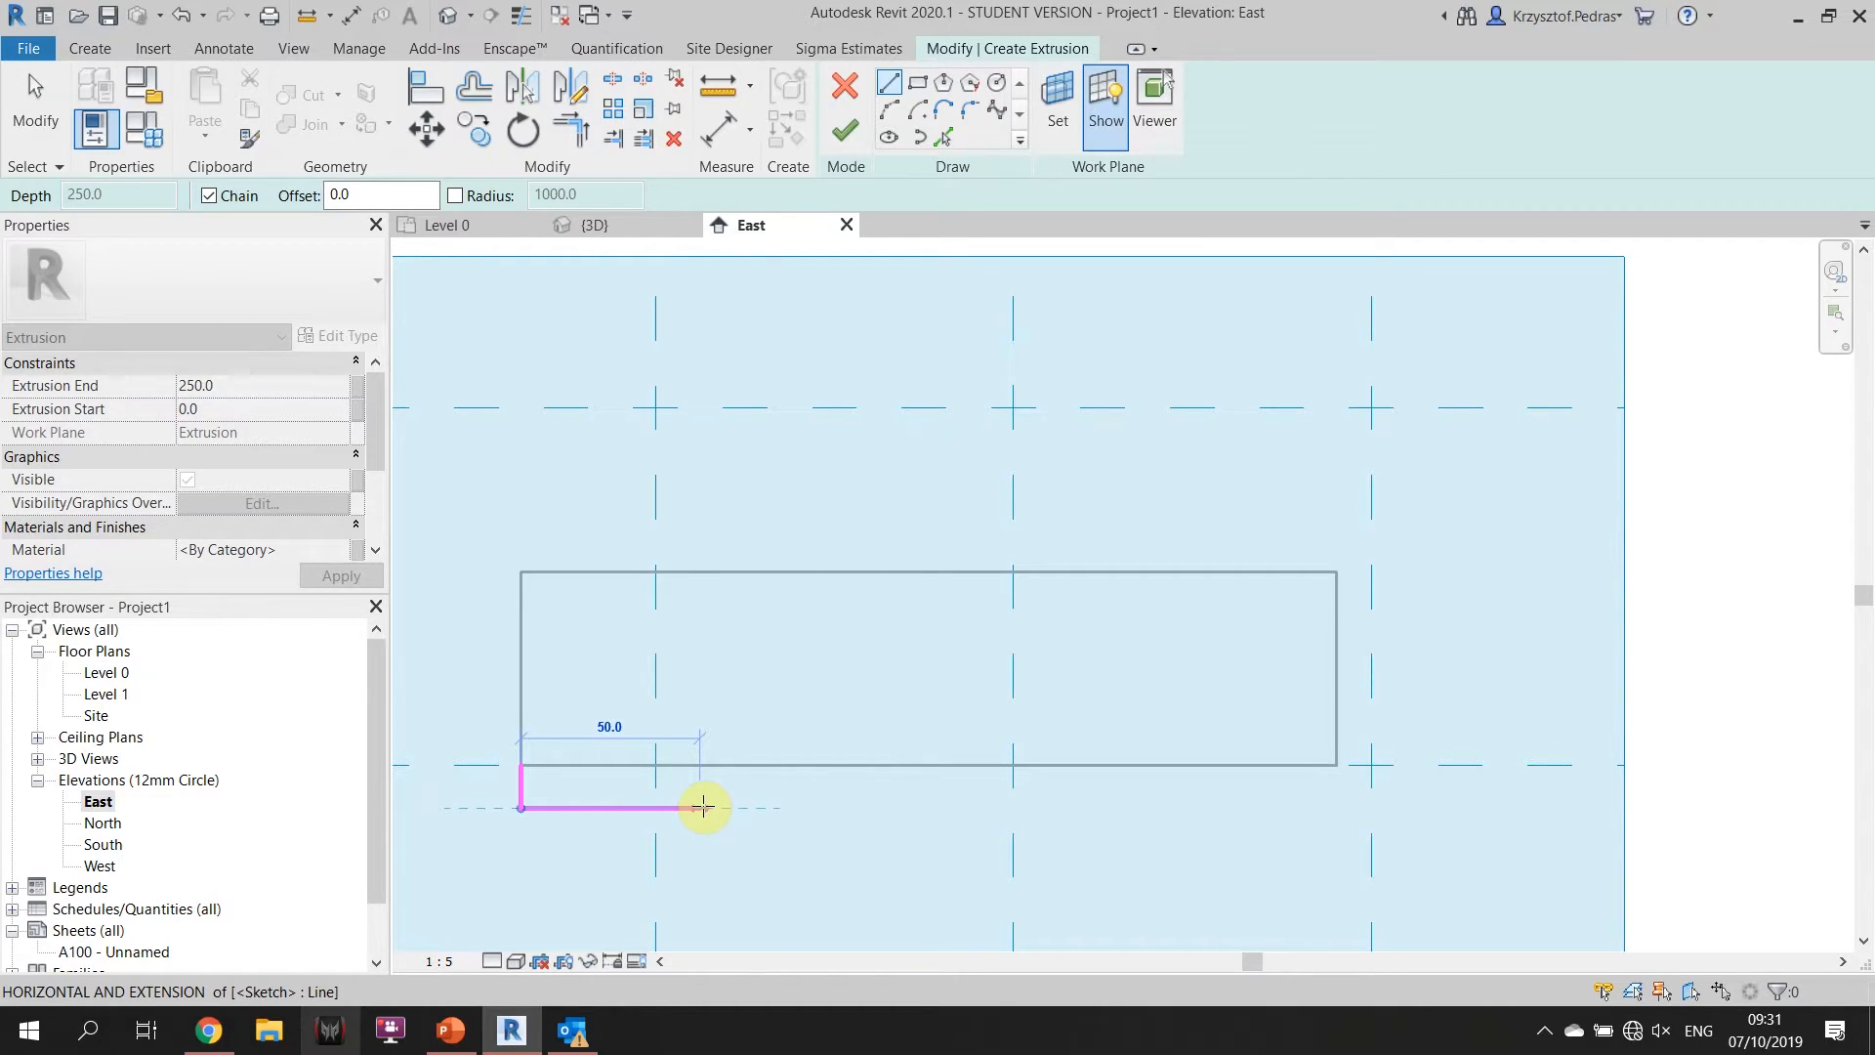
scroll(704, 807, down, 2)
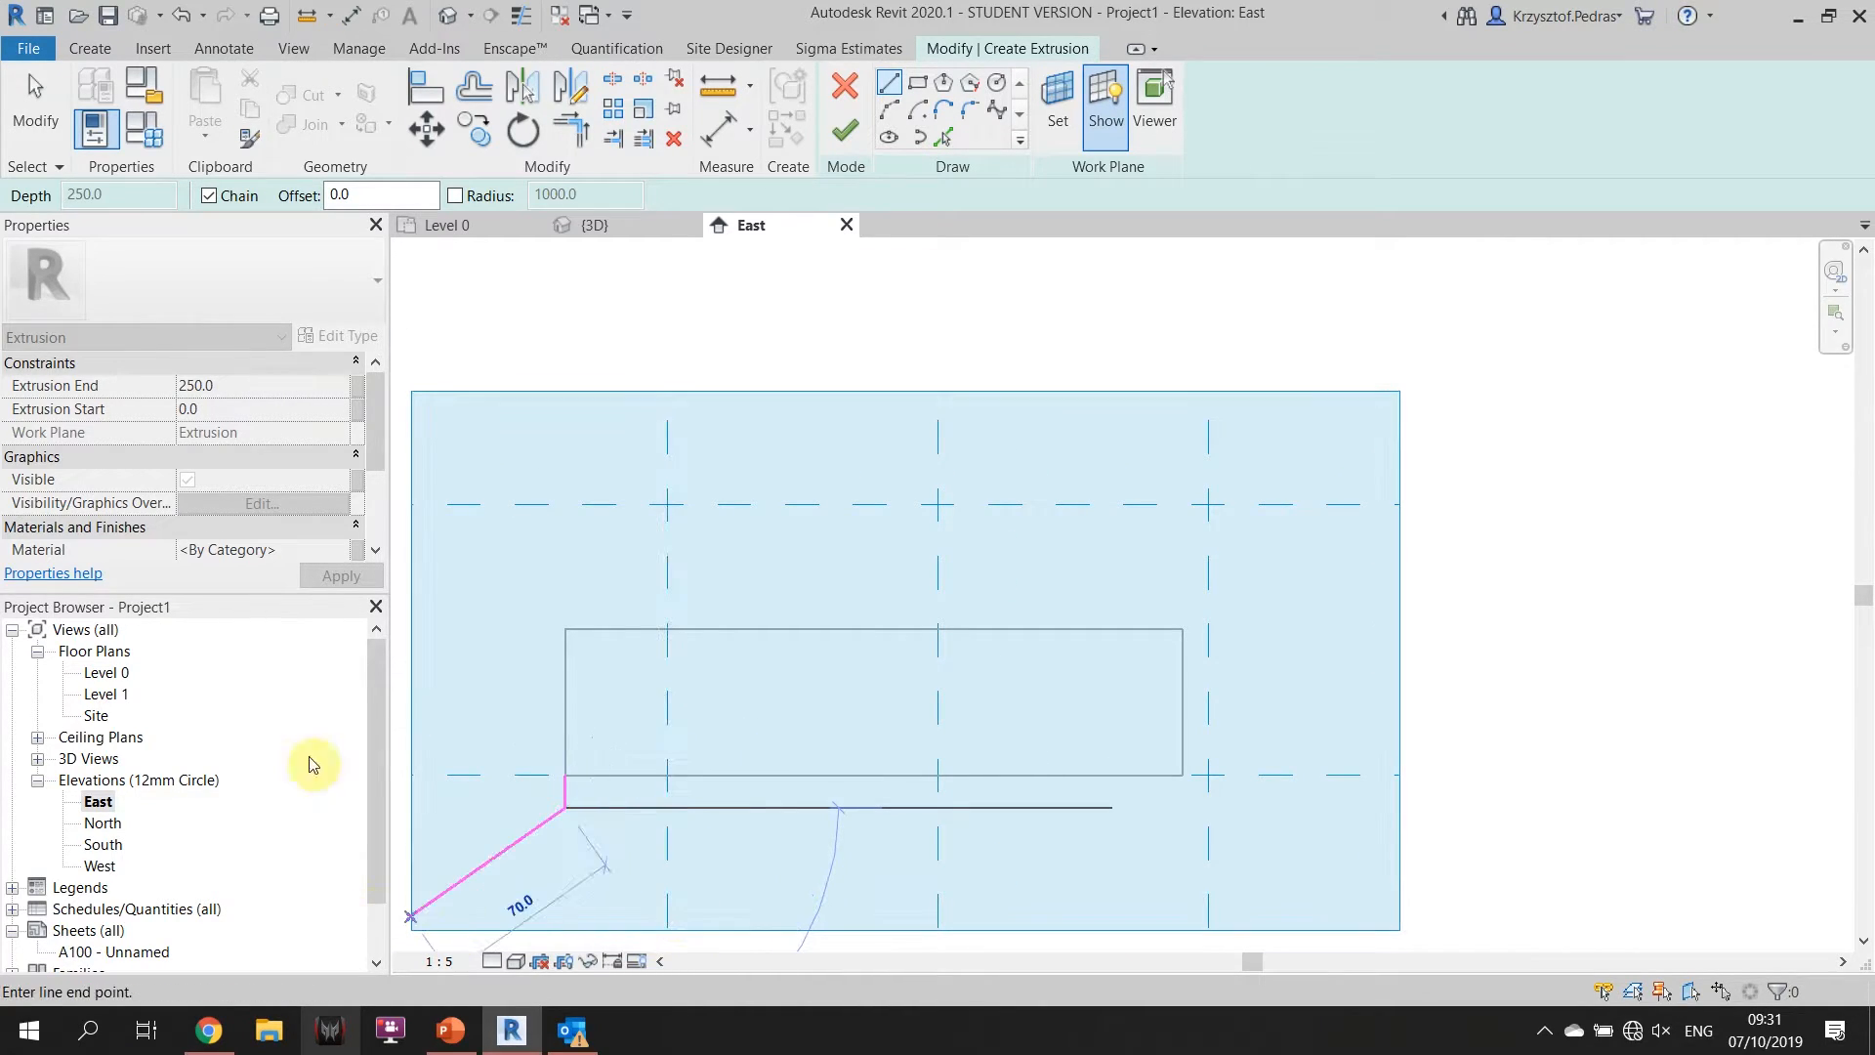
text(12)
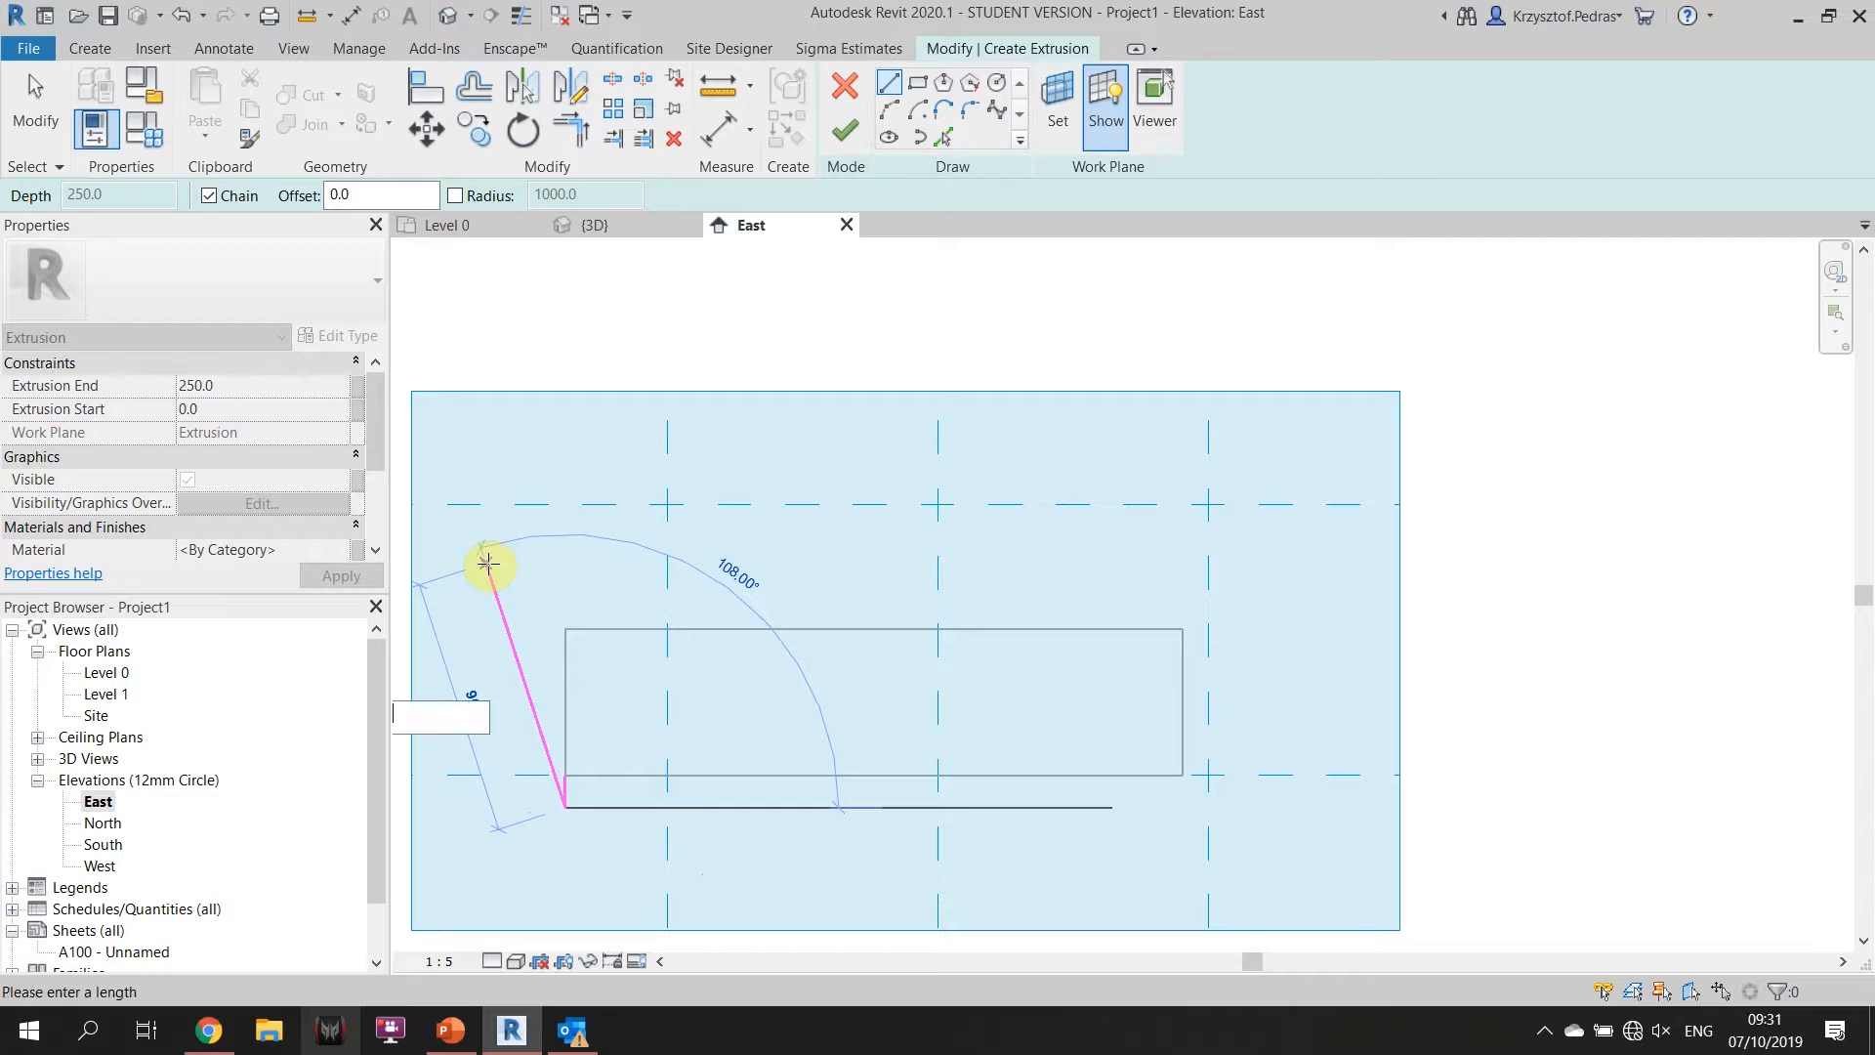
key(Return)
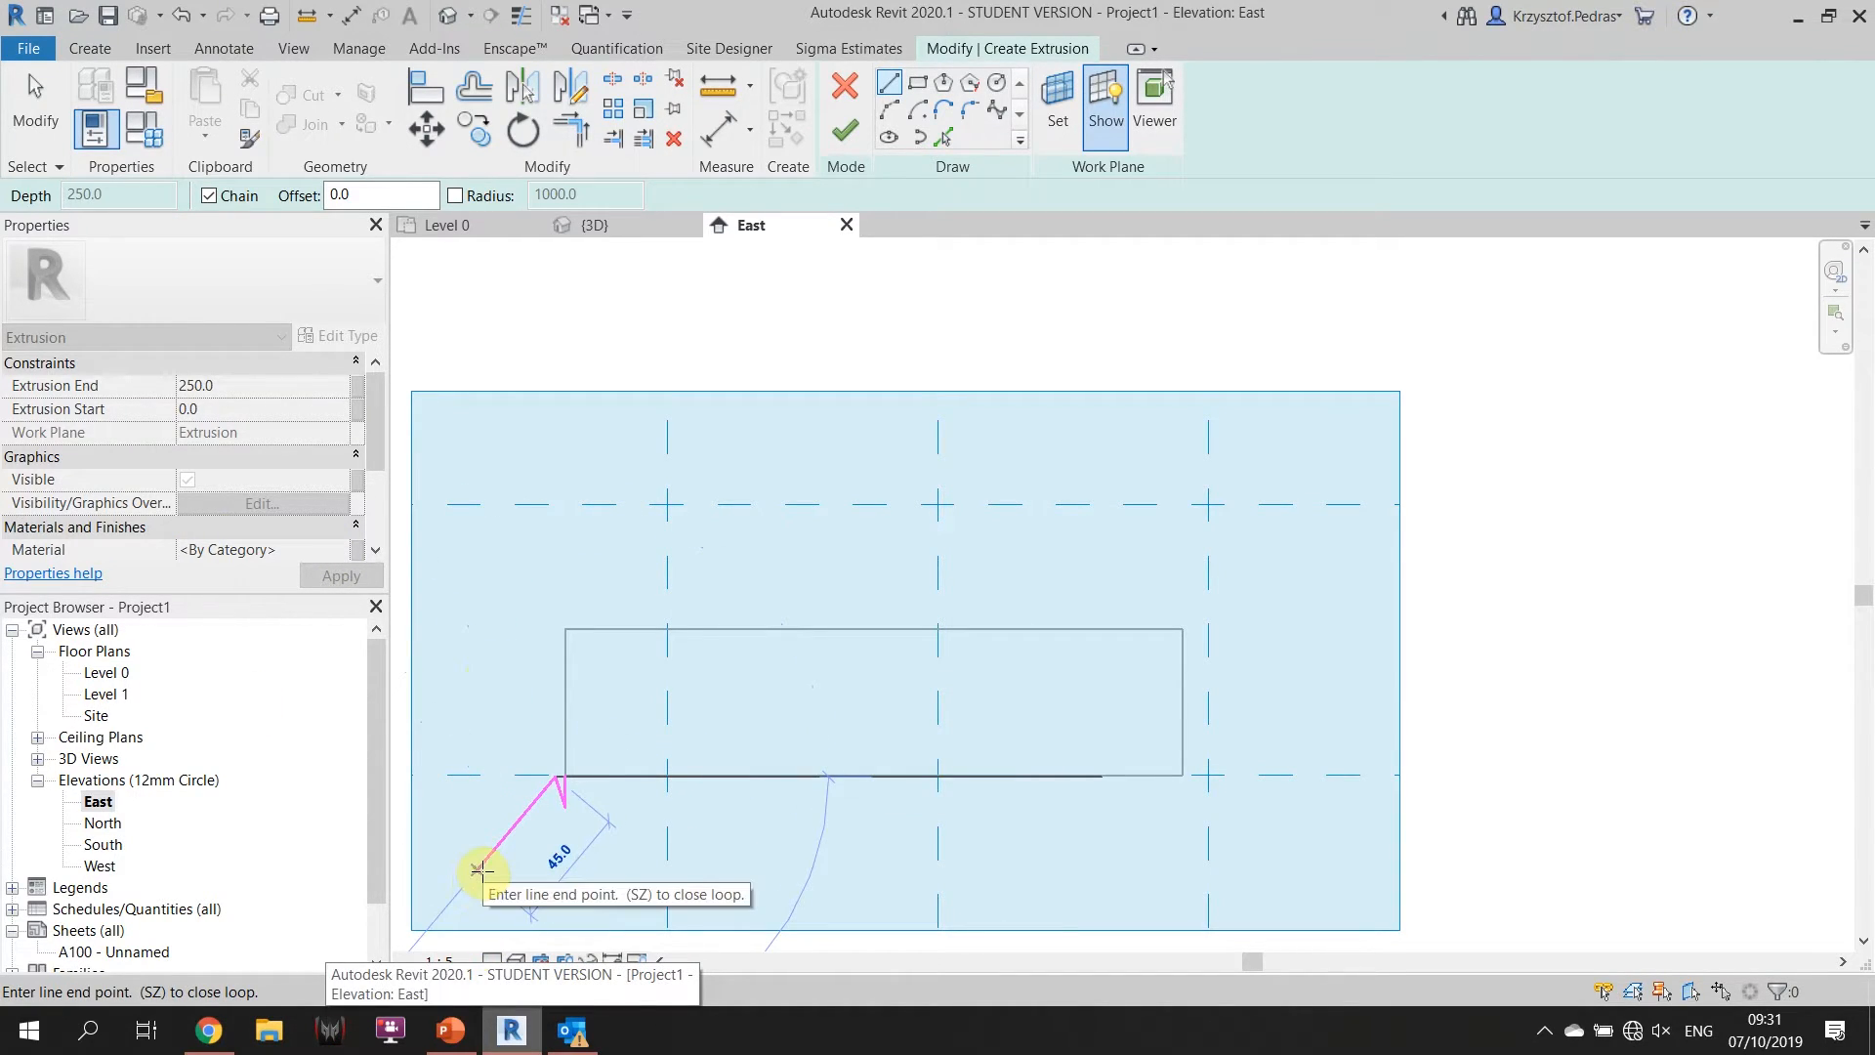
key(Escape)
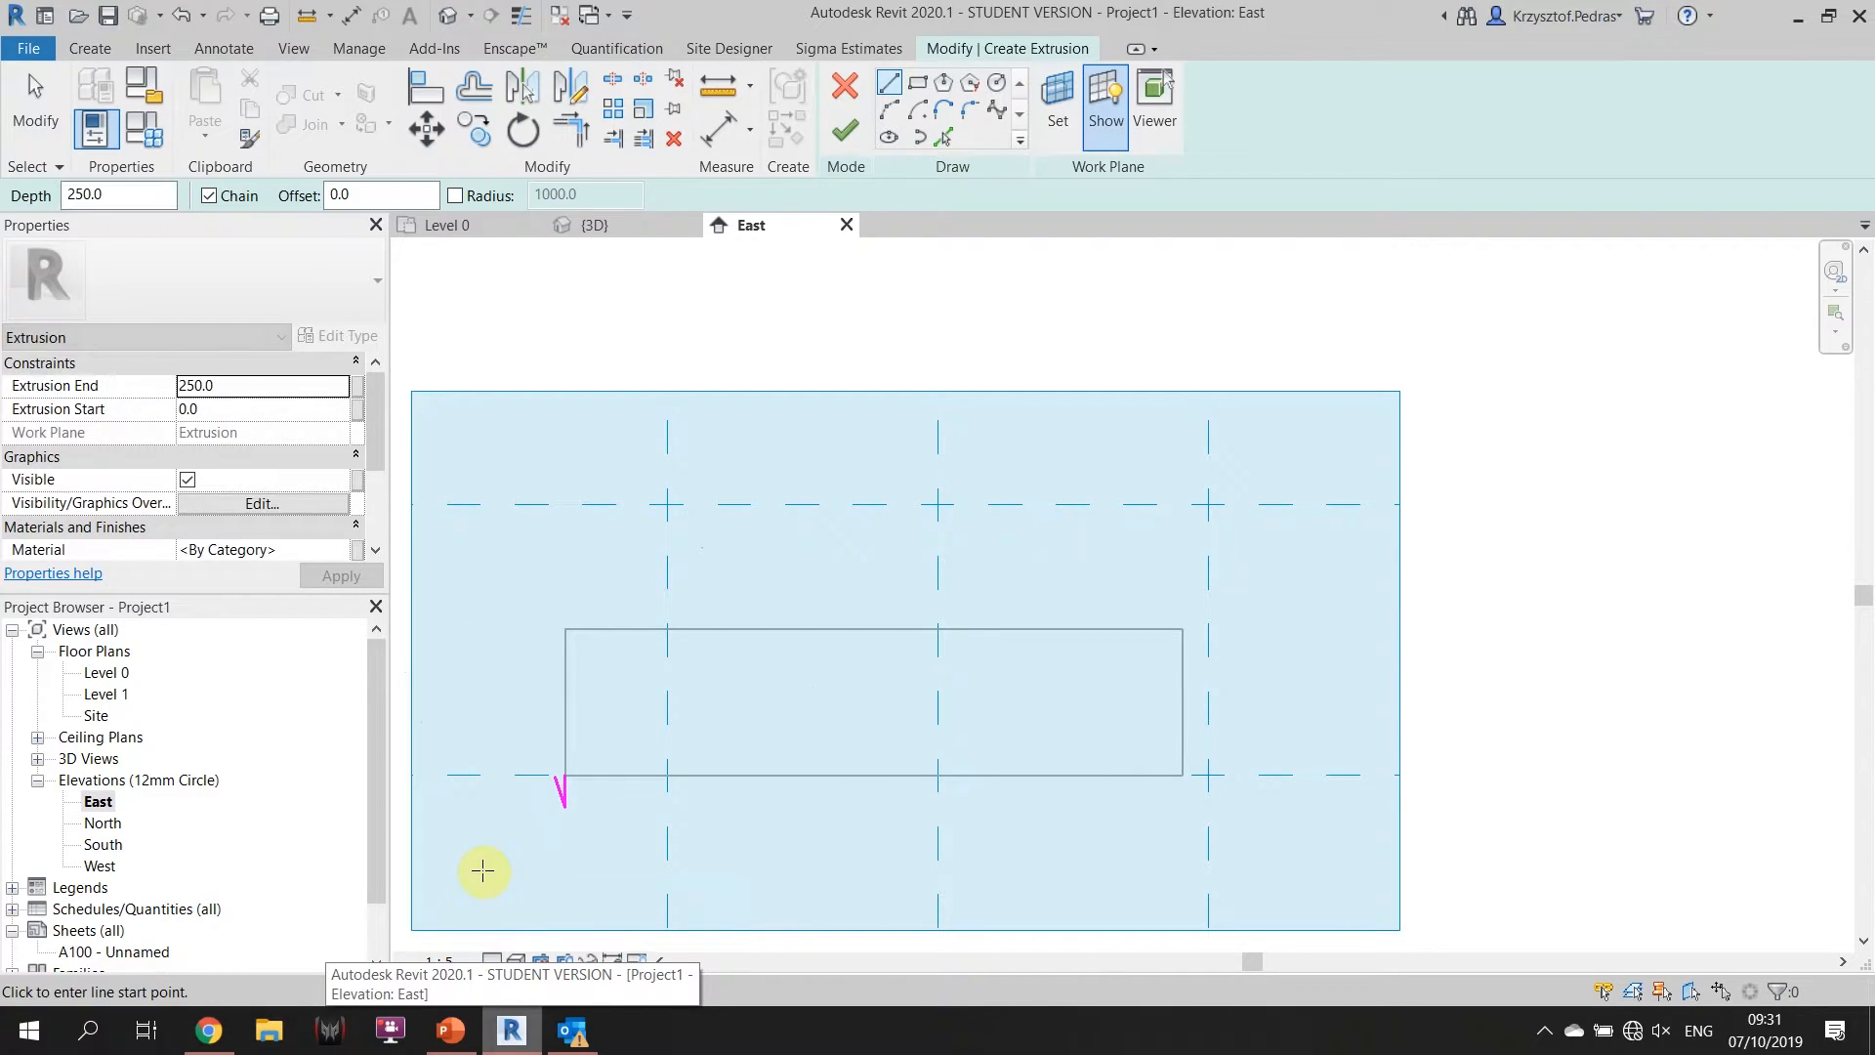
key(Escape)
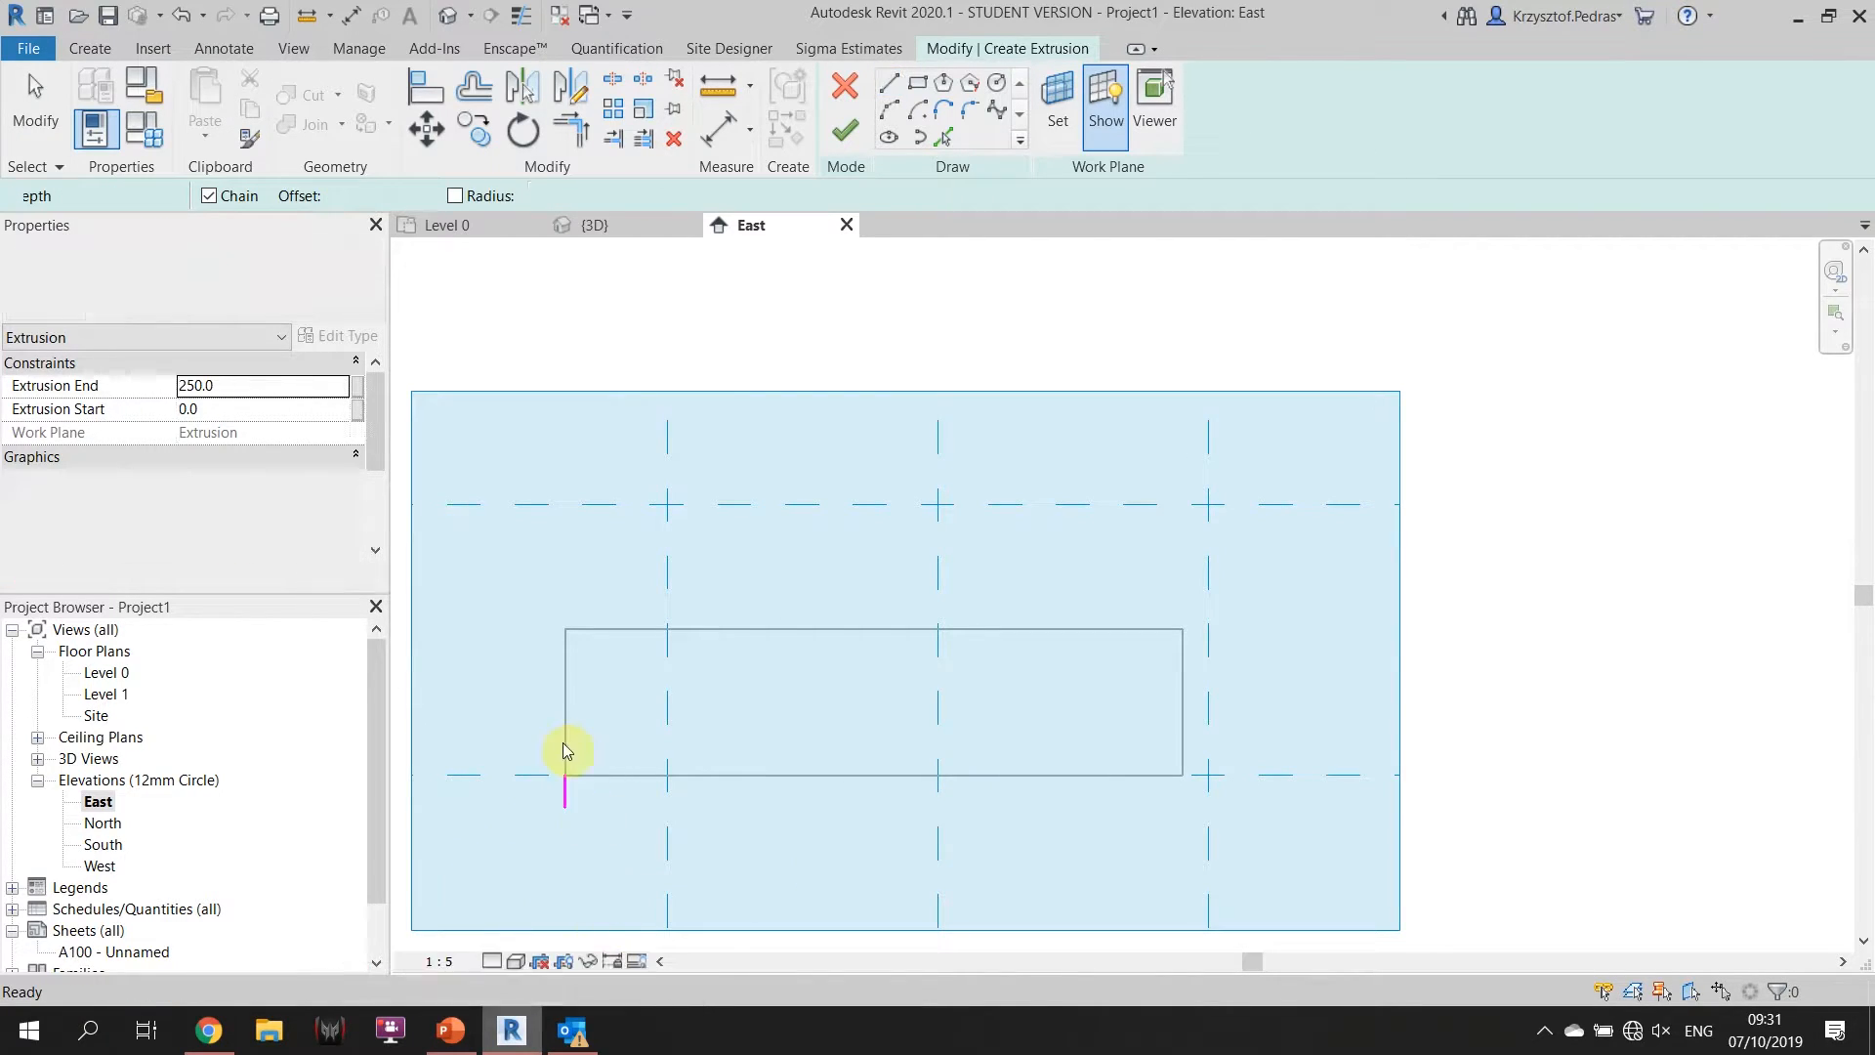
key(Escape)
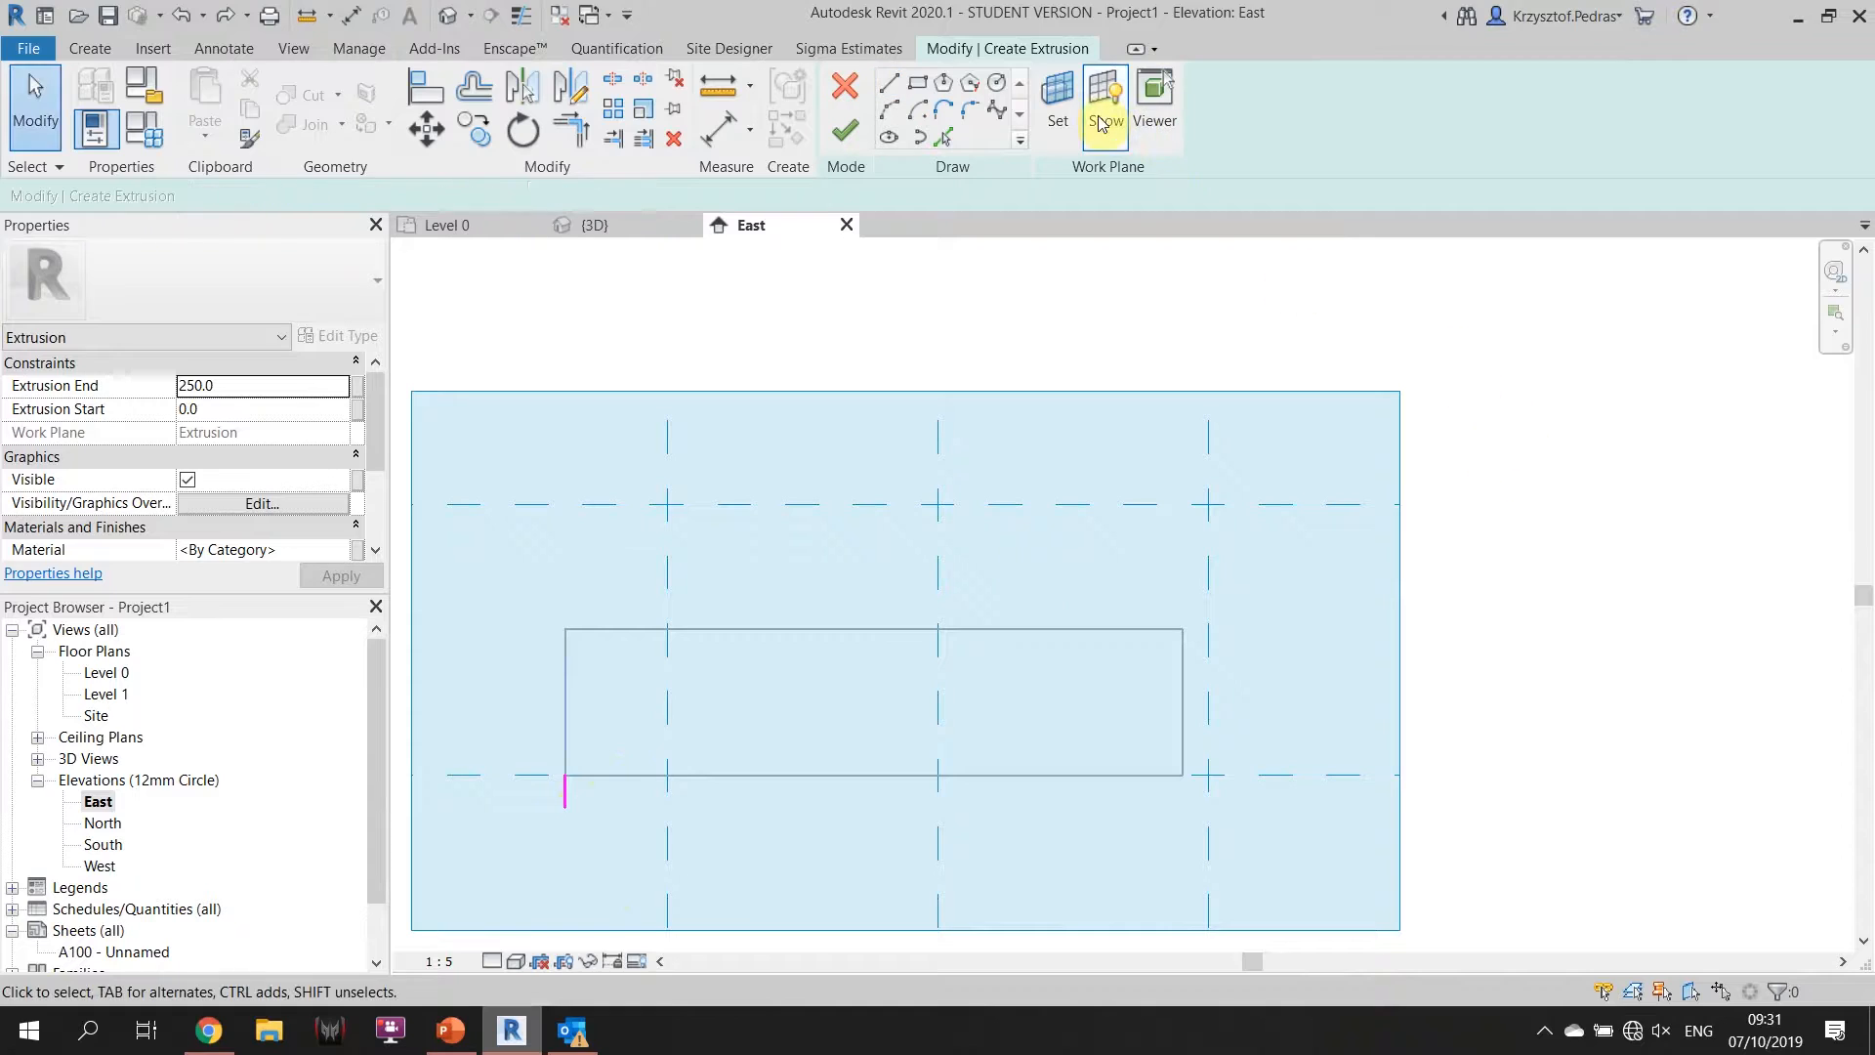
Draw a 240 mm horizontal line from the lower end of the 12 mm vertical line, running beneath the brick.
click(889, 81)
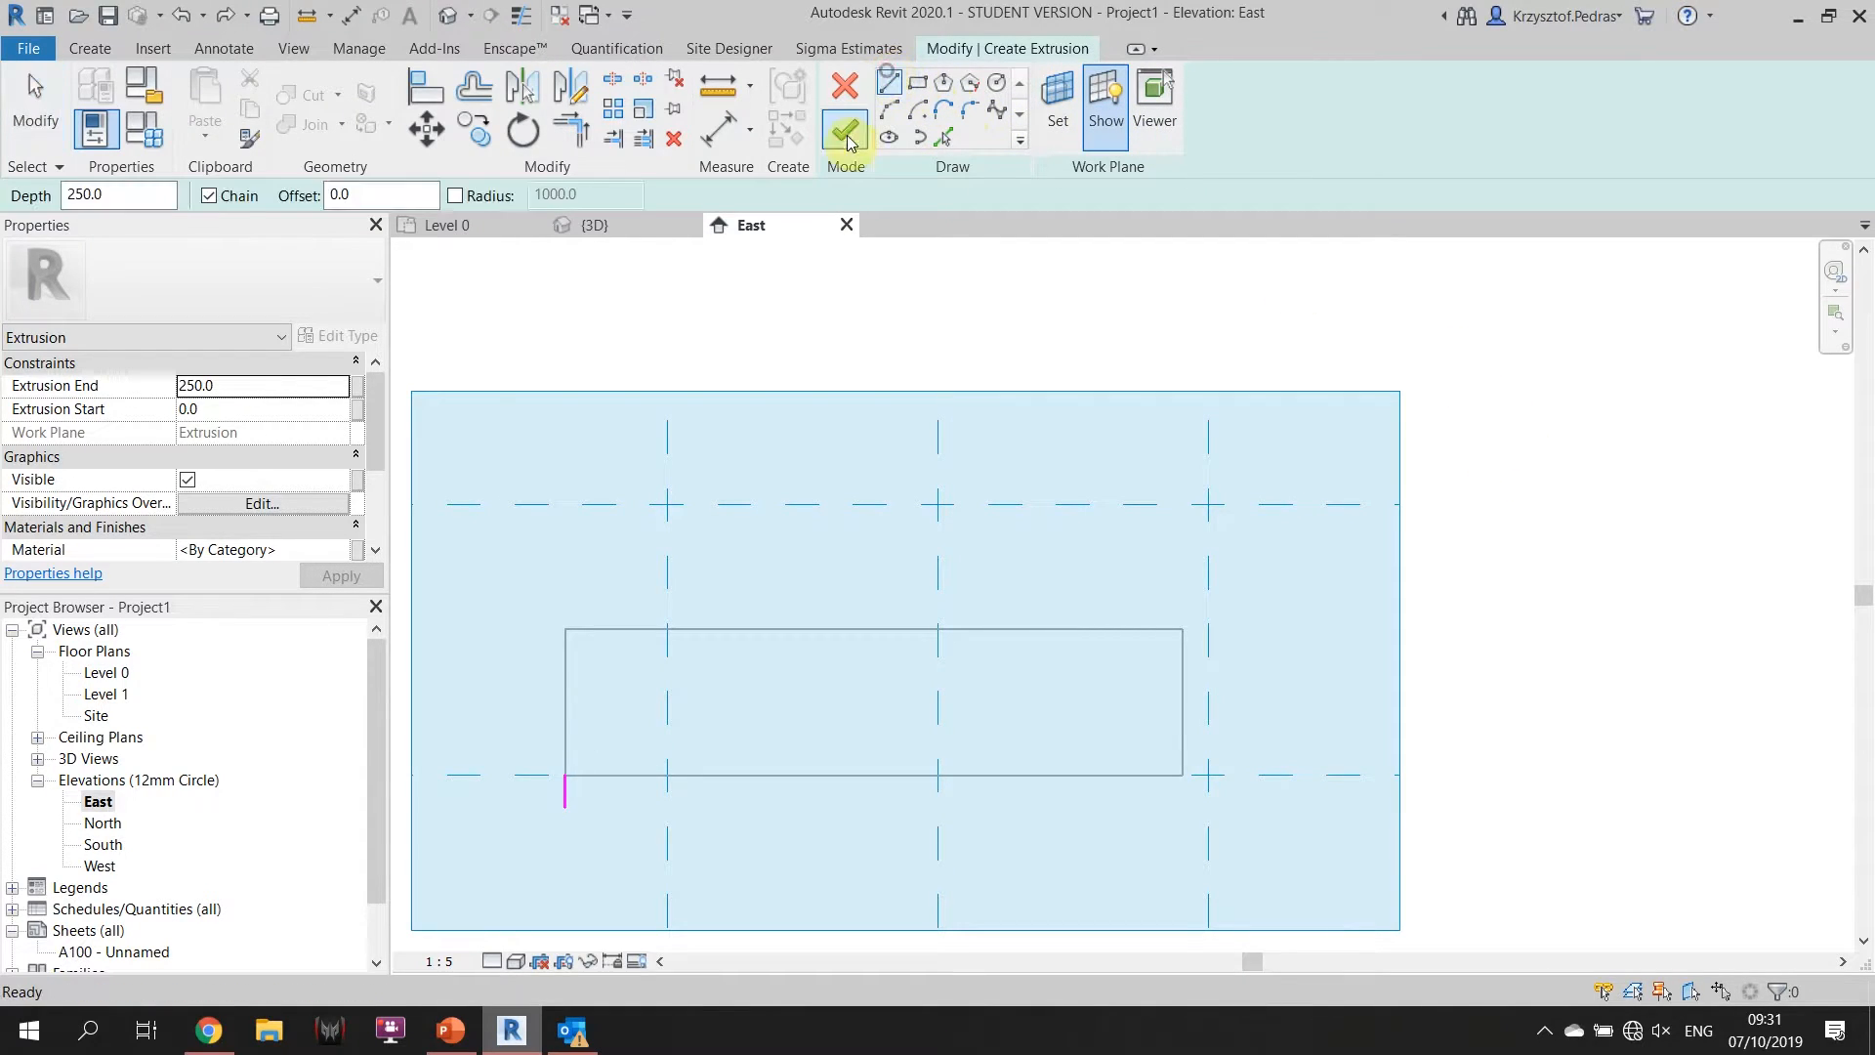
click(565, 807)
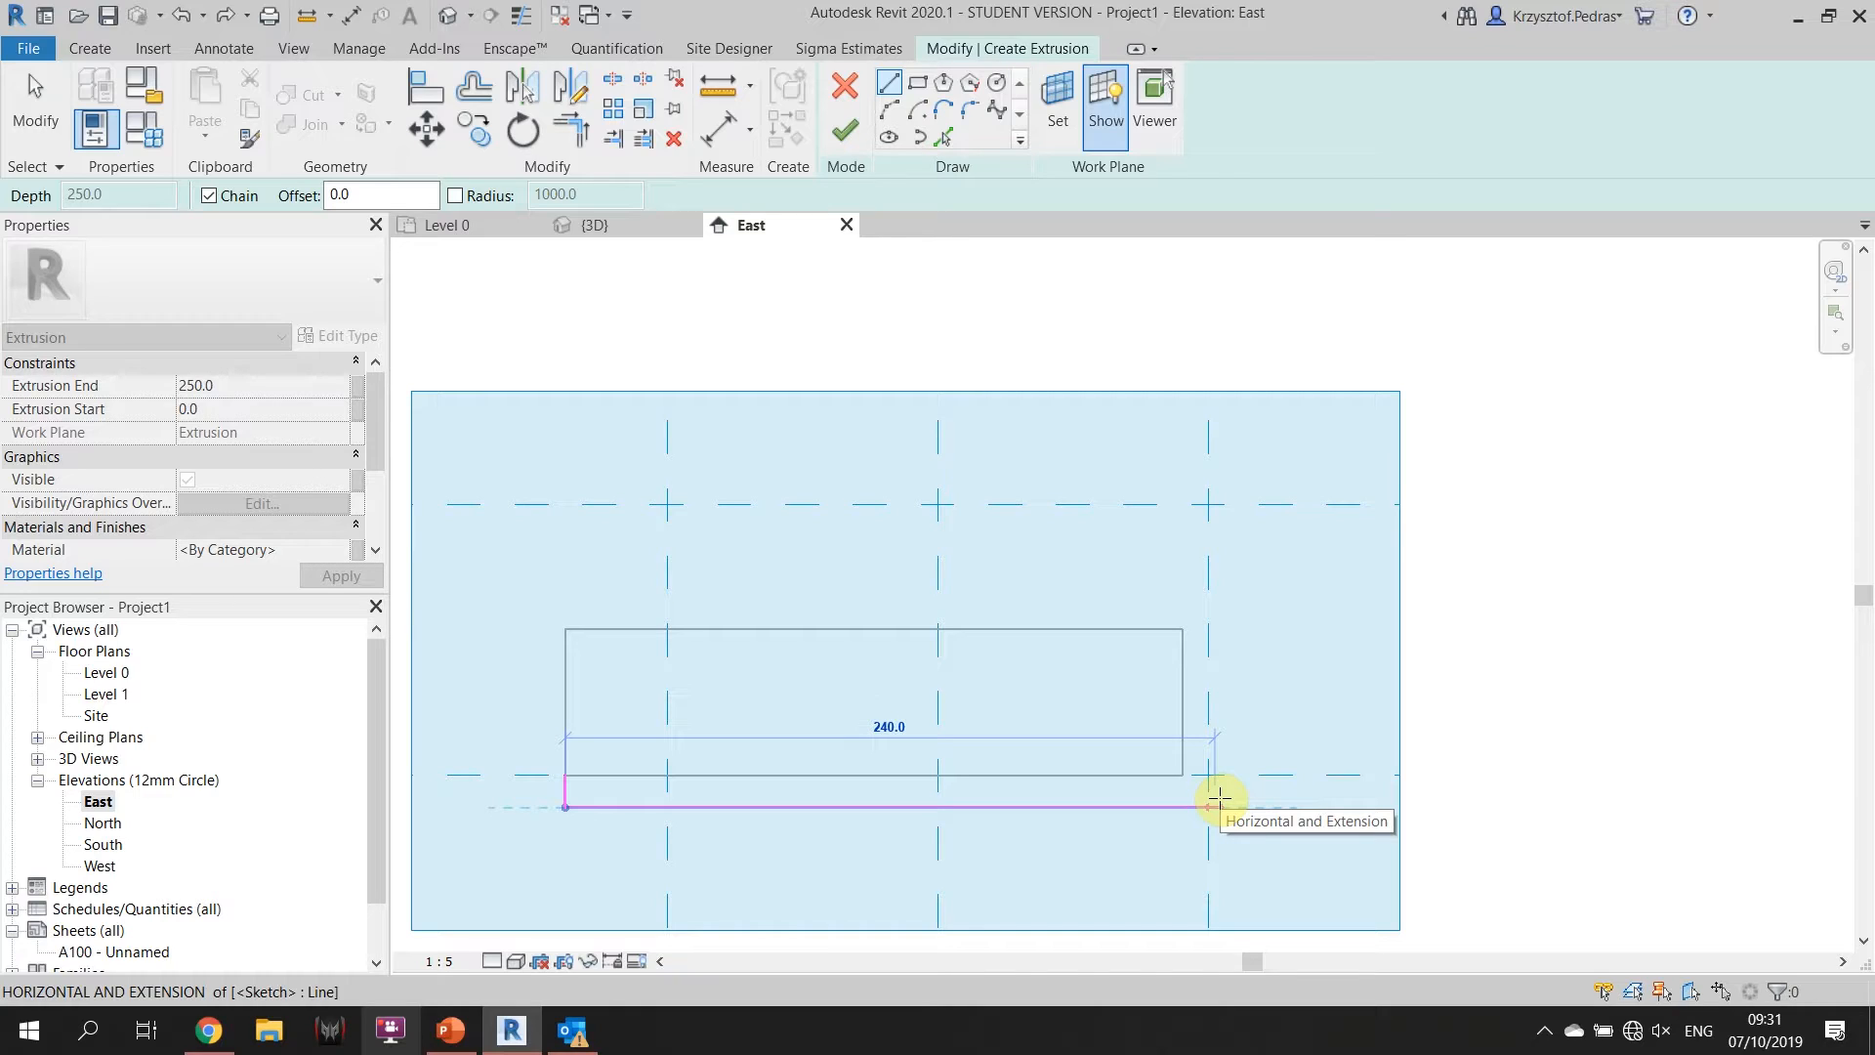
text(240)
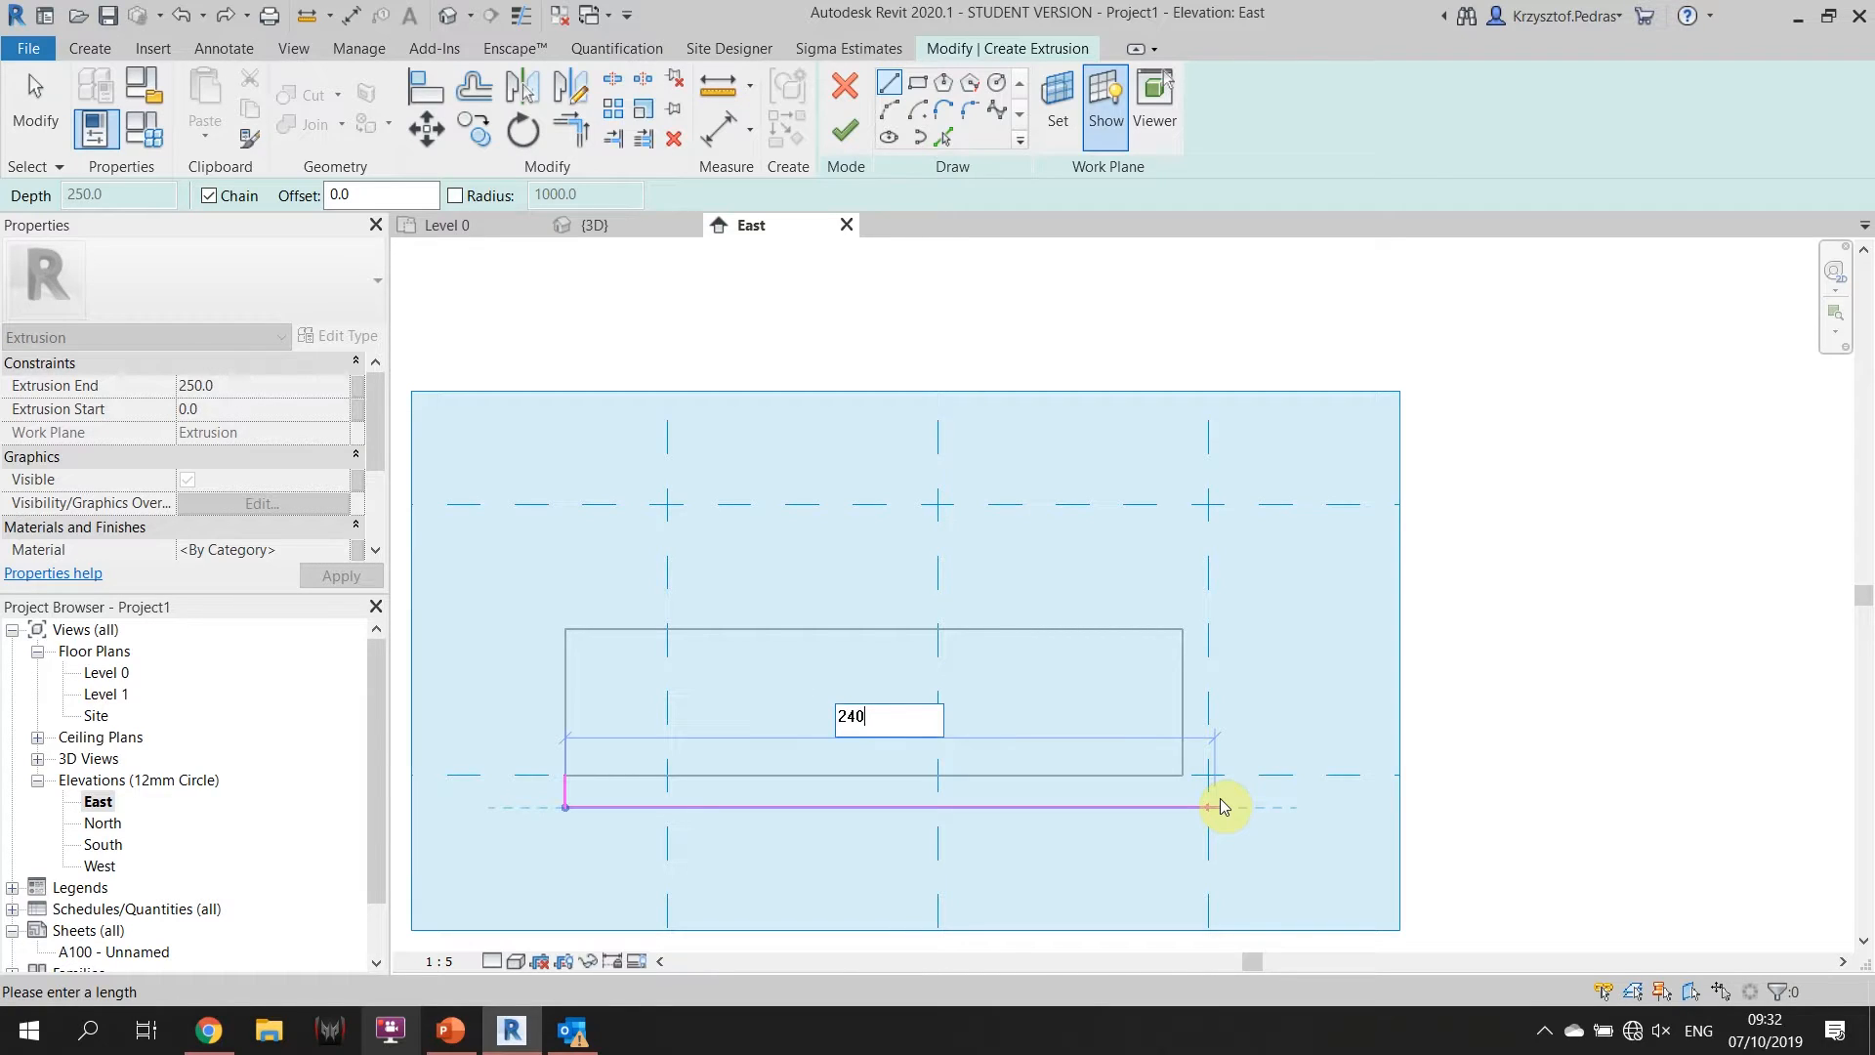
key(Return)
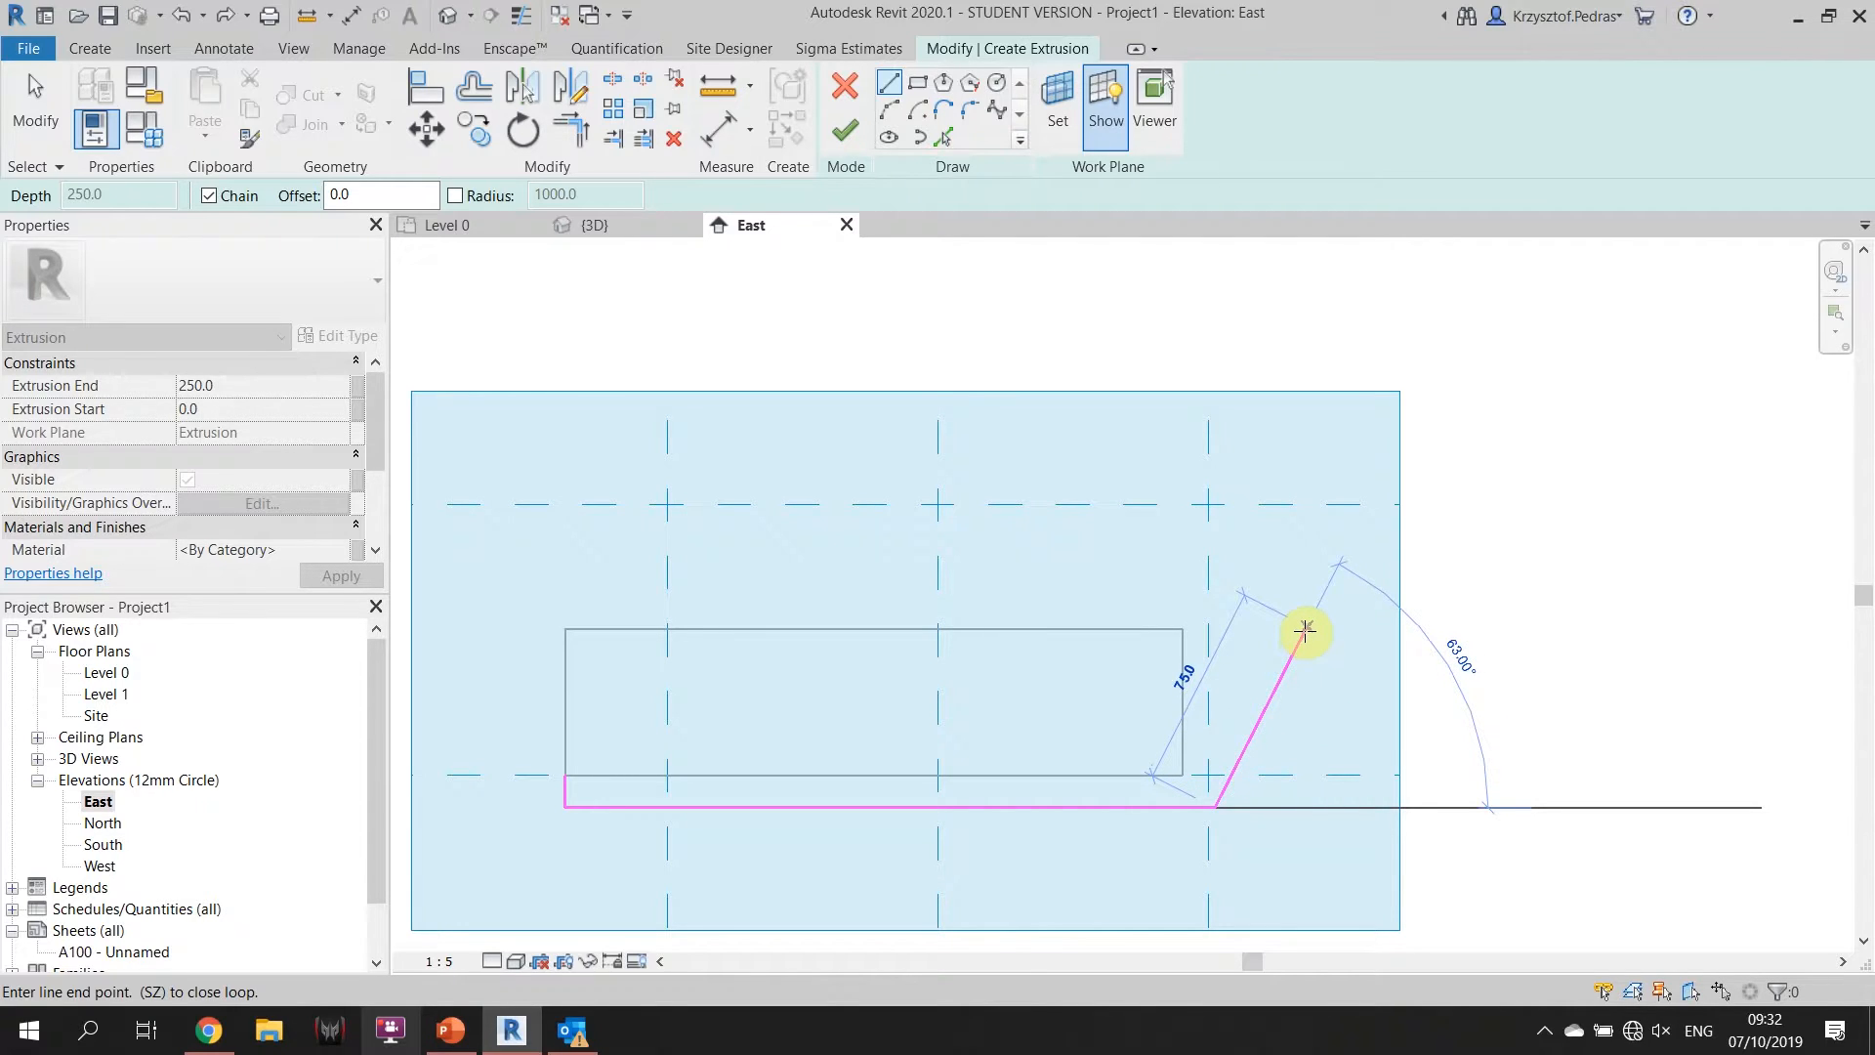
key(Escape)
key(Escape)
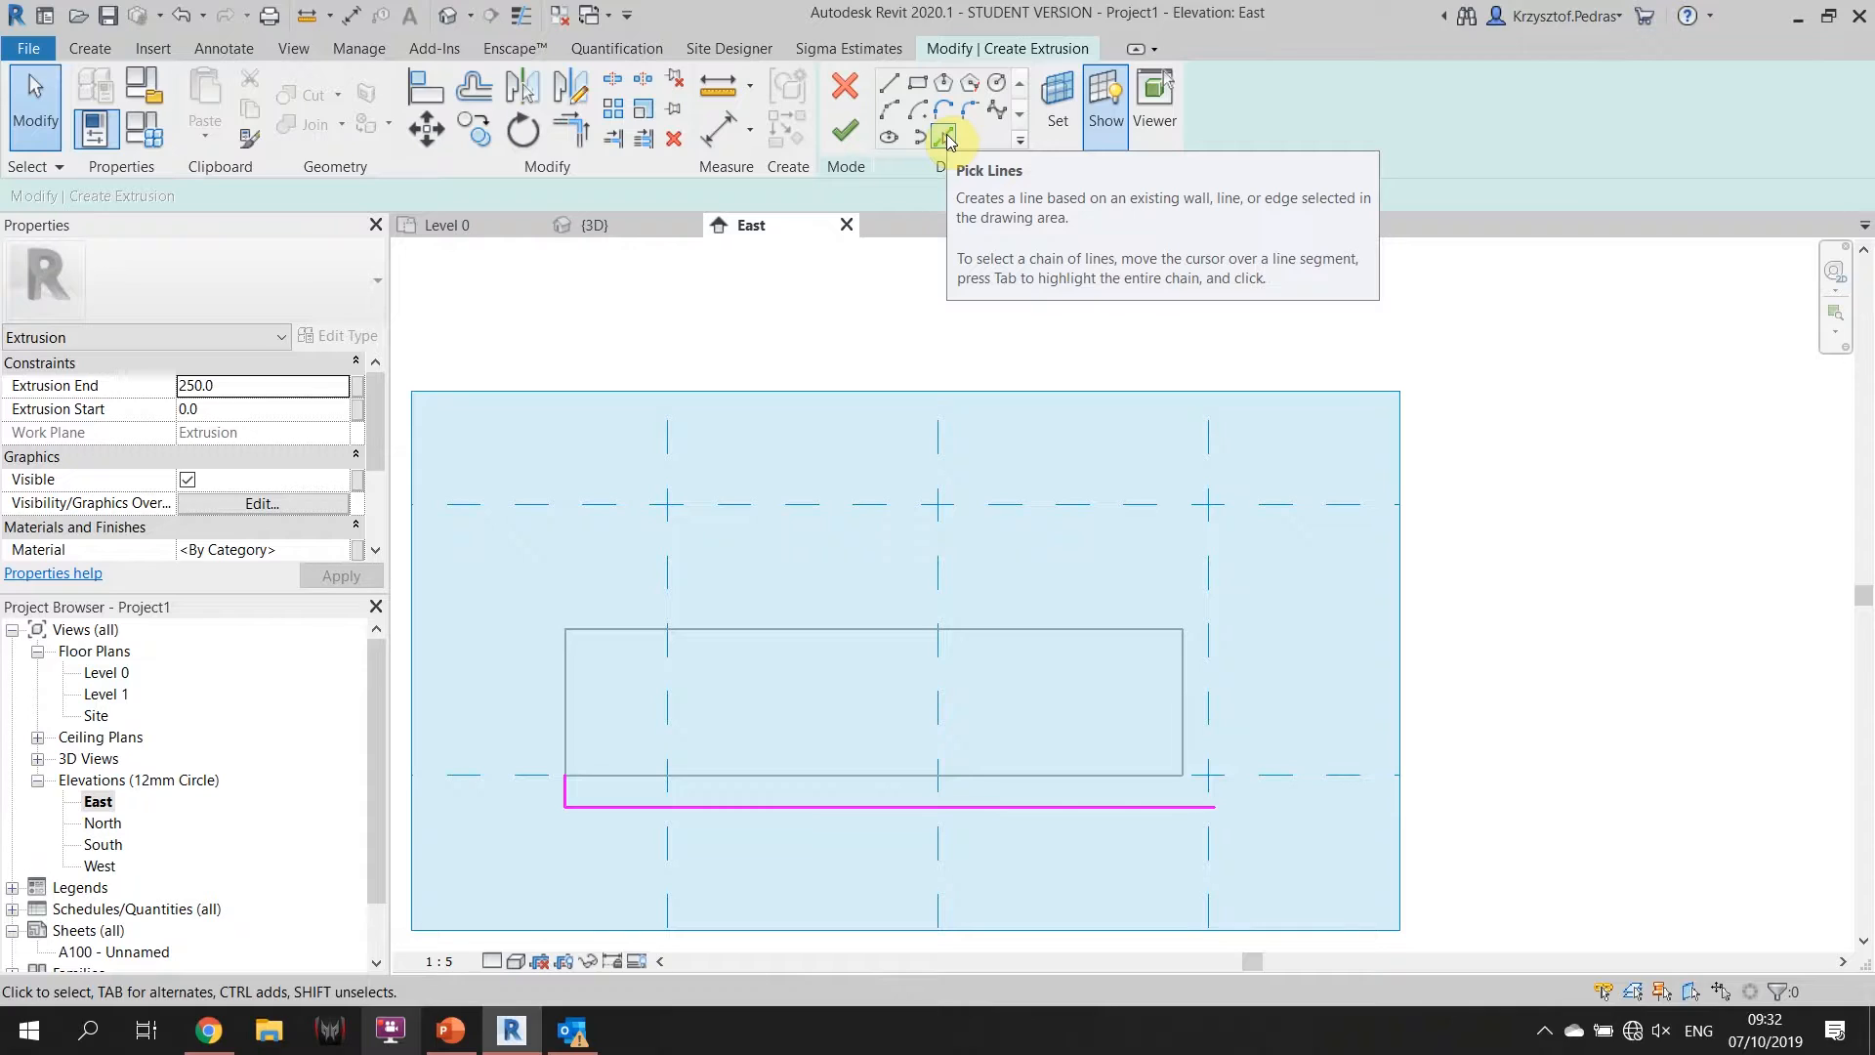
Add sketch lines to the extrusion profile by picking the brick's lower and right edges.
click(945, 137)
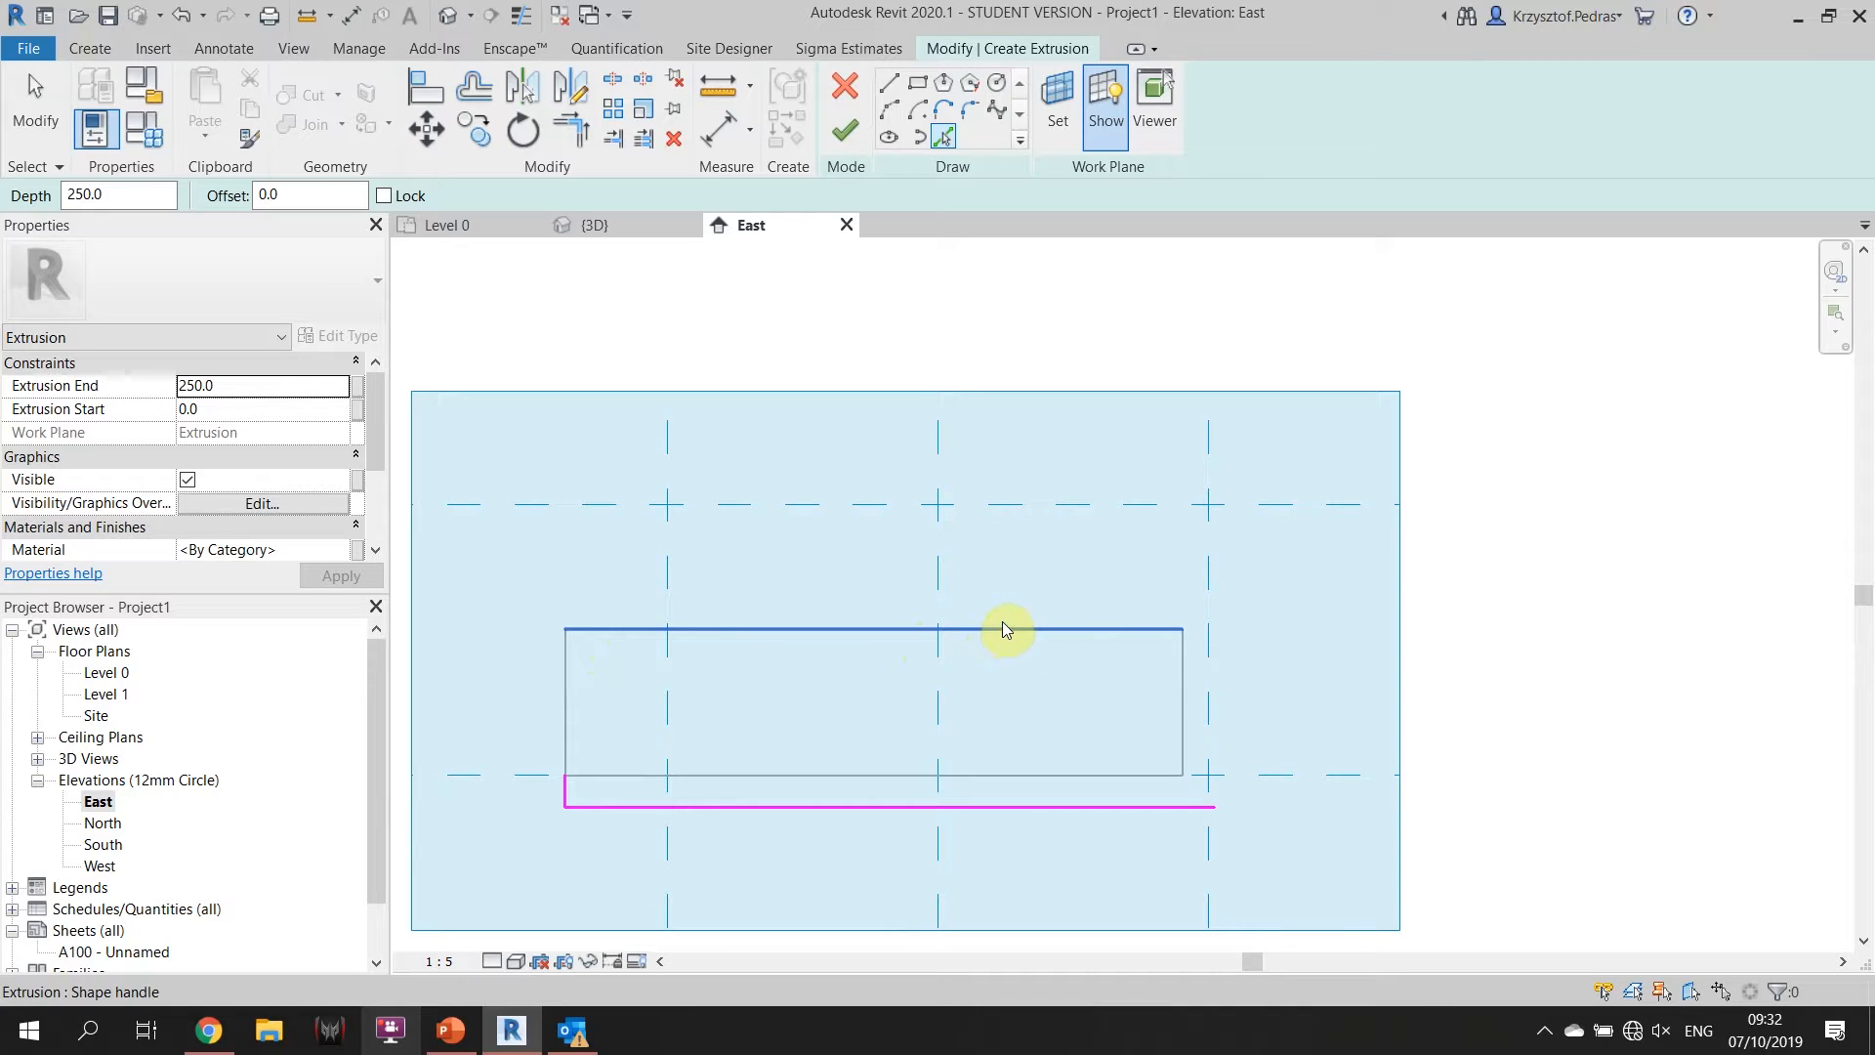
click(902, 775)
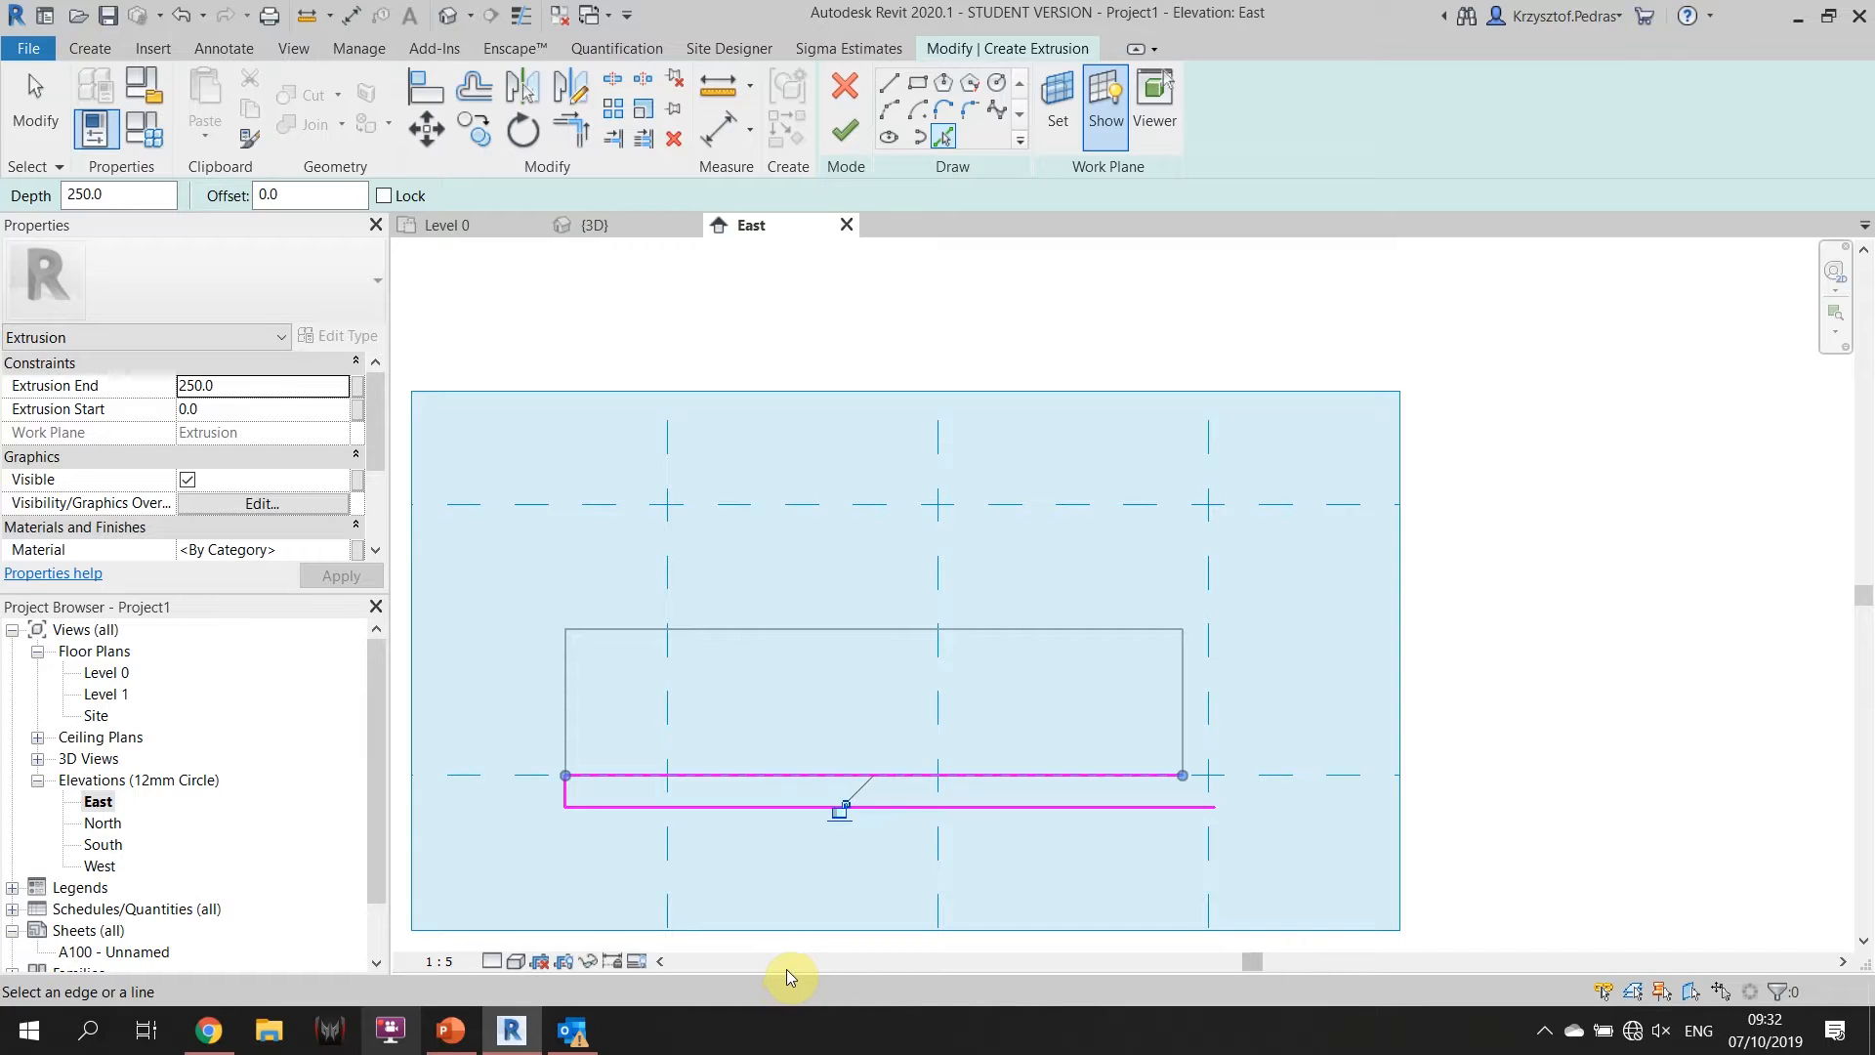
click(1182, 659)
key(Escape)
key(Escape)
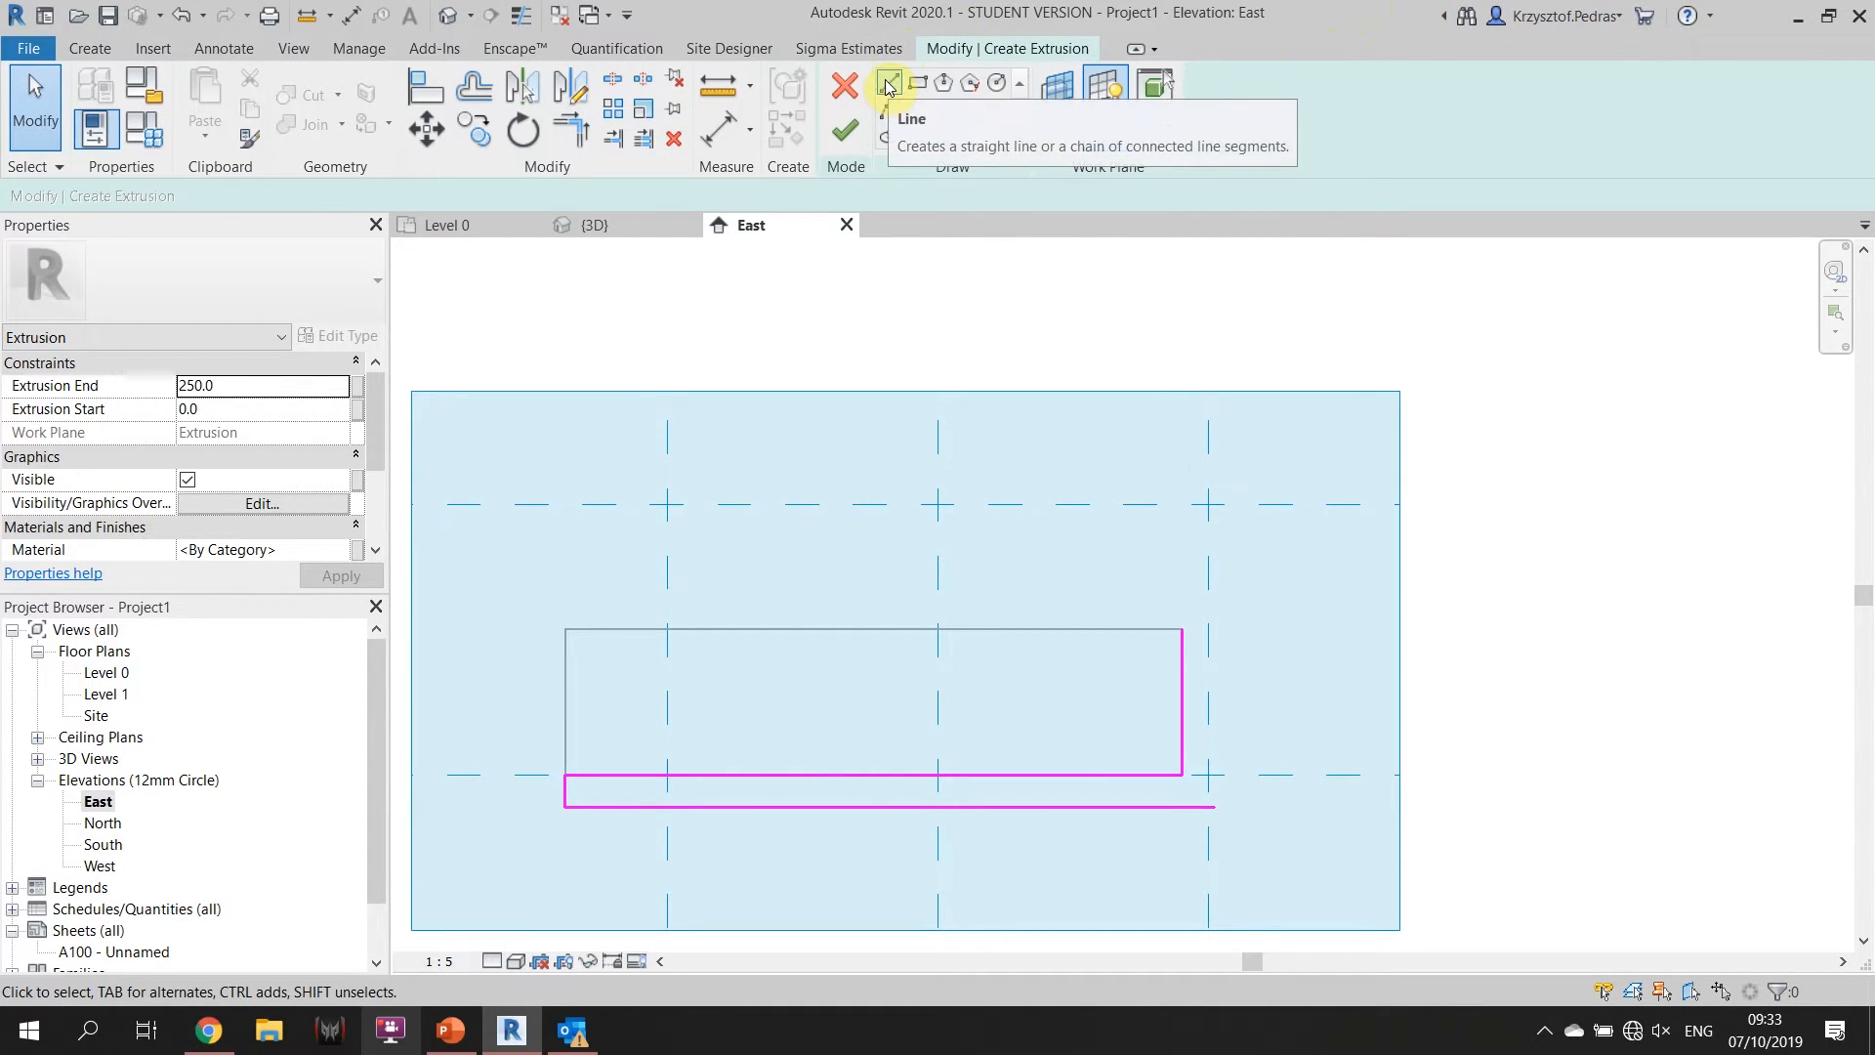
Use Pick Lines with a 12 mm offset to add a vertical line outside the brick's right edge.
click(943, 139)
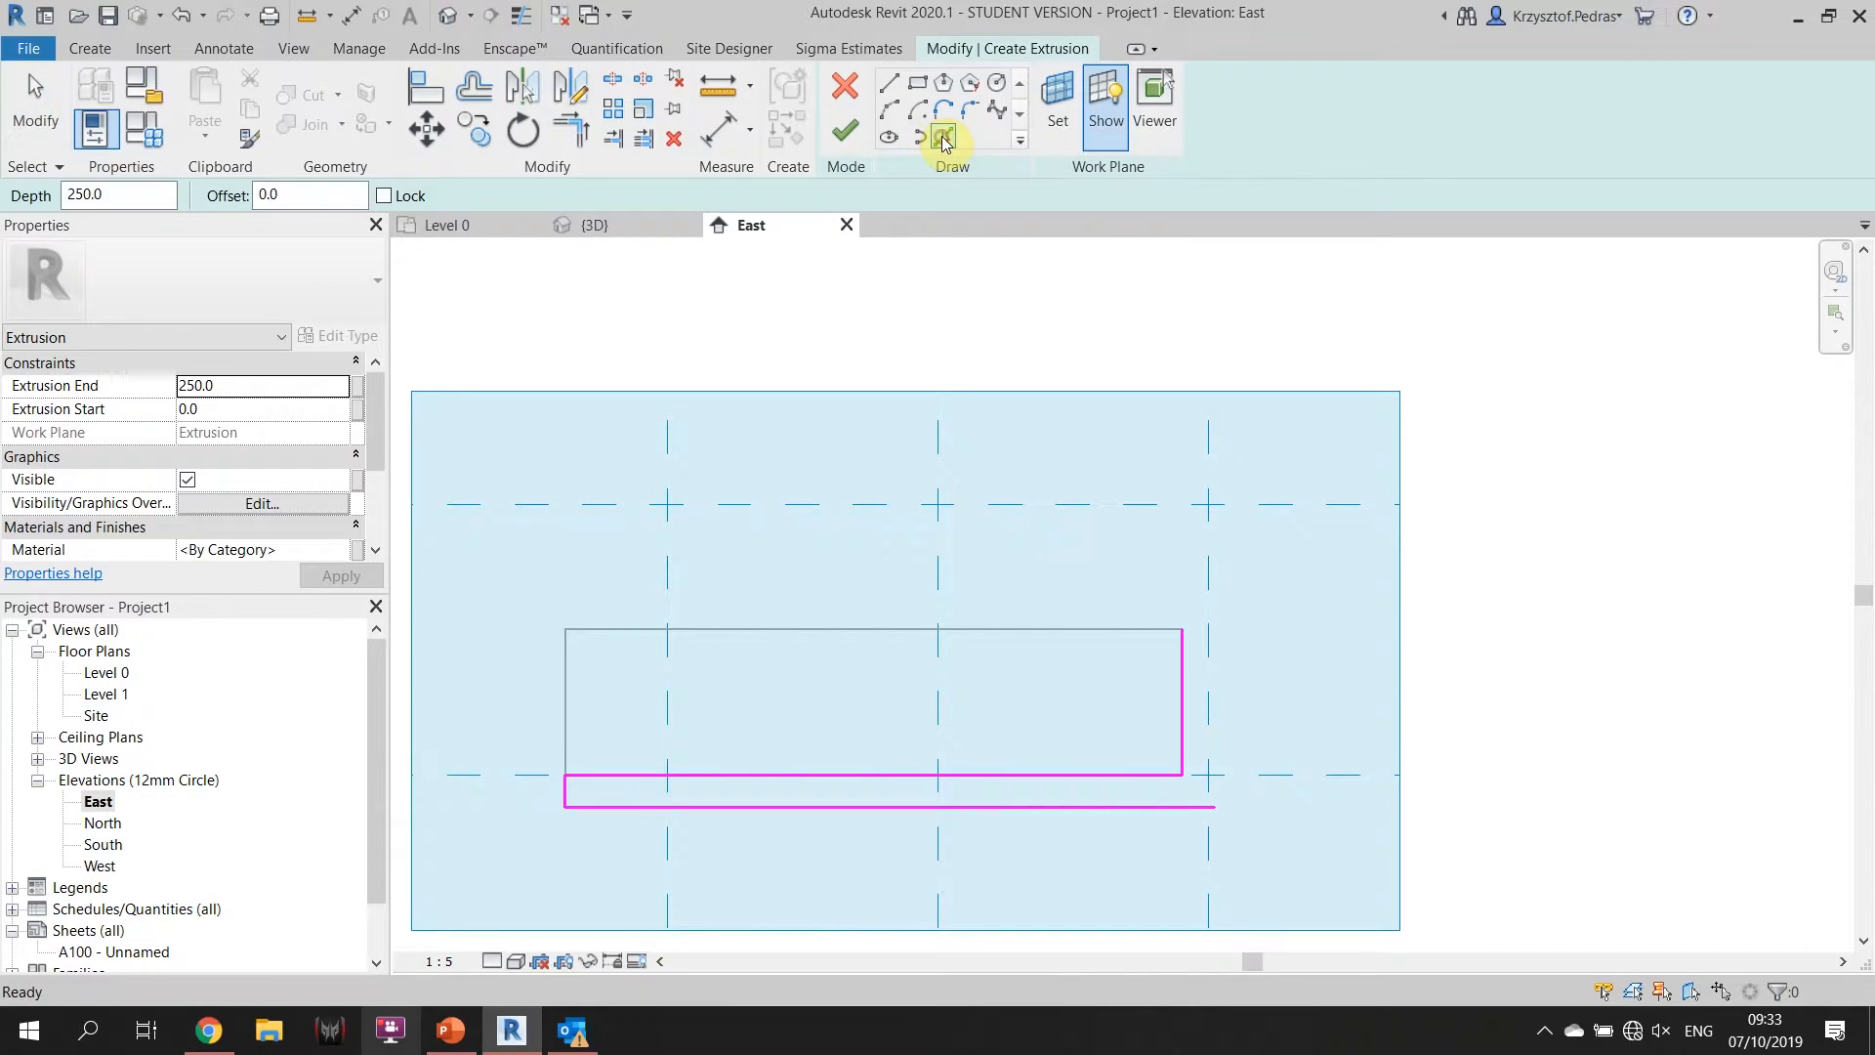
click(1193, 661)
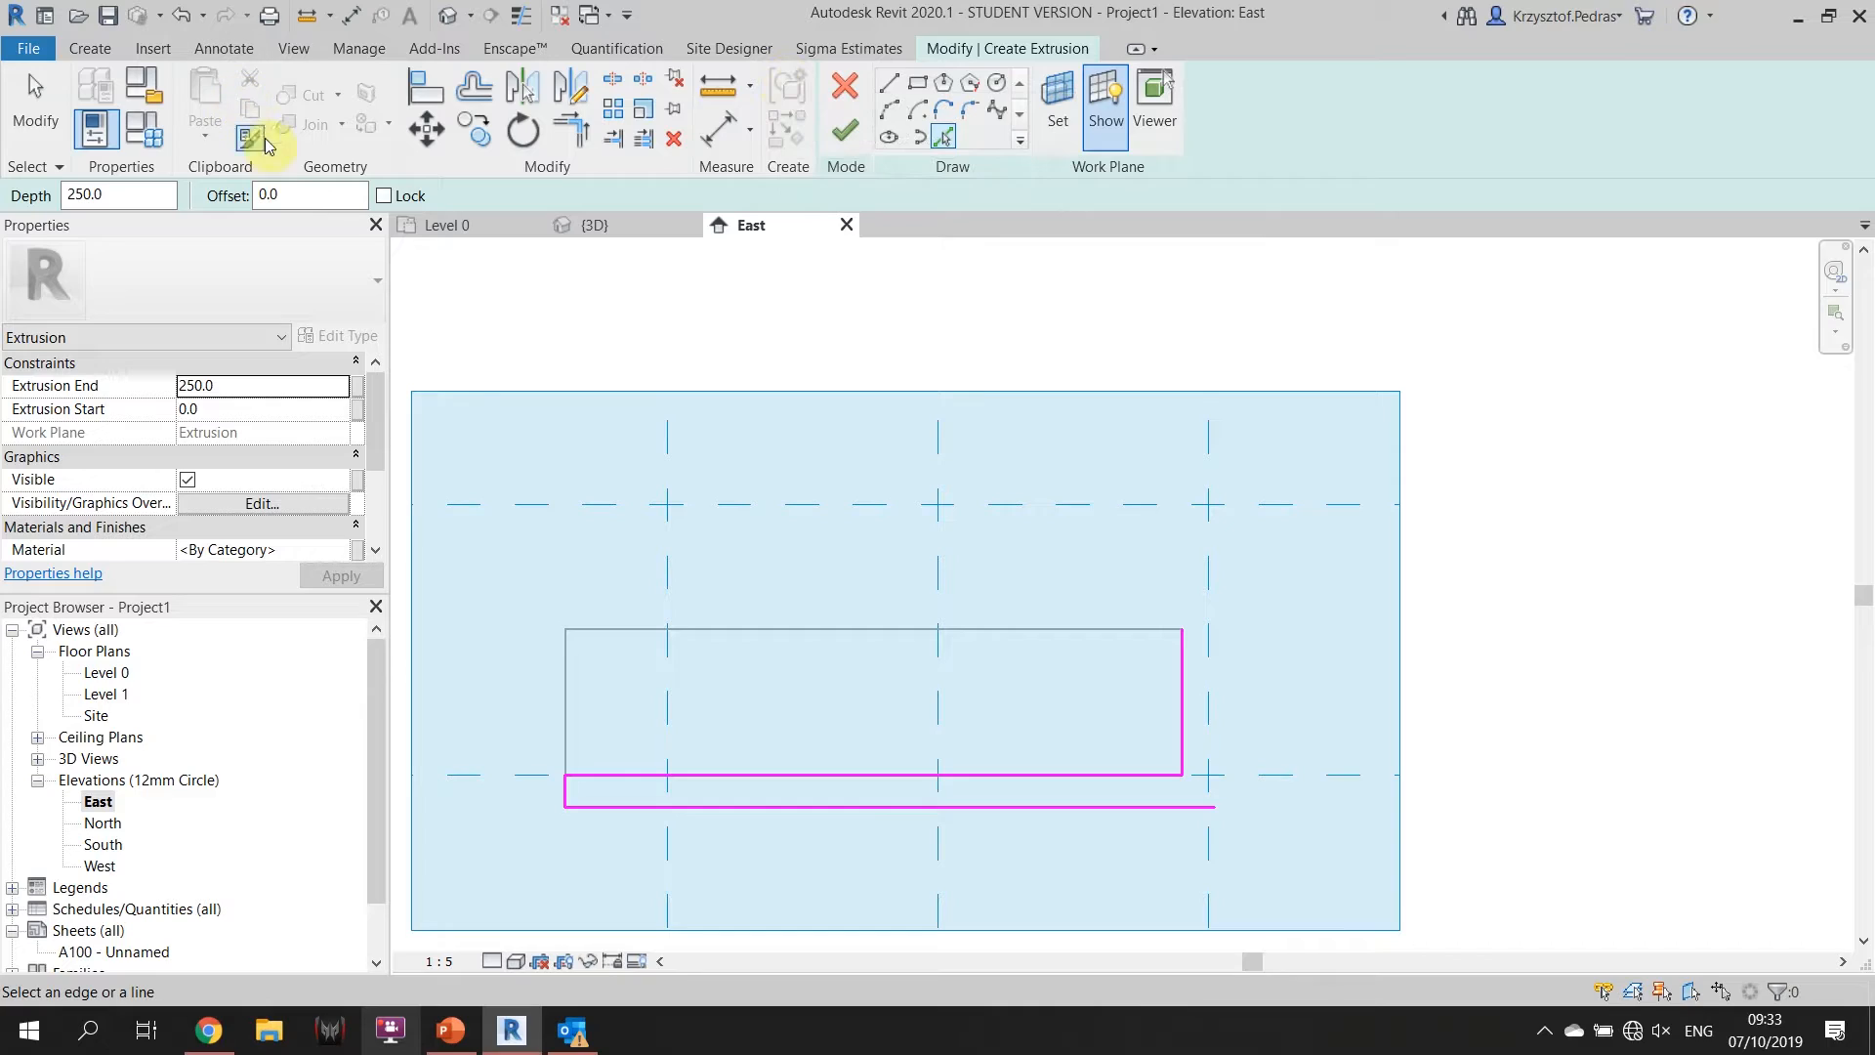
drag(305, 196, 247, 186)
text(12)
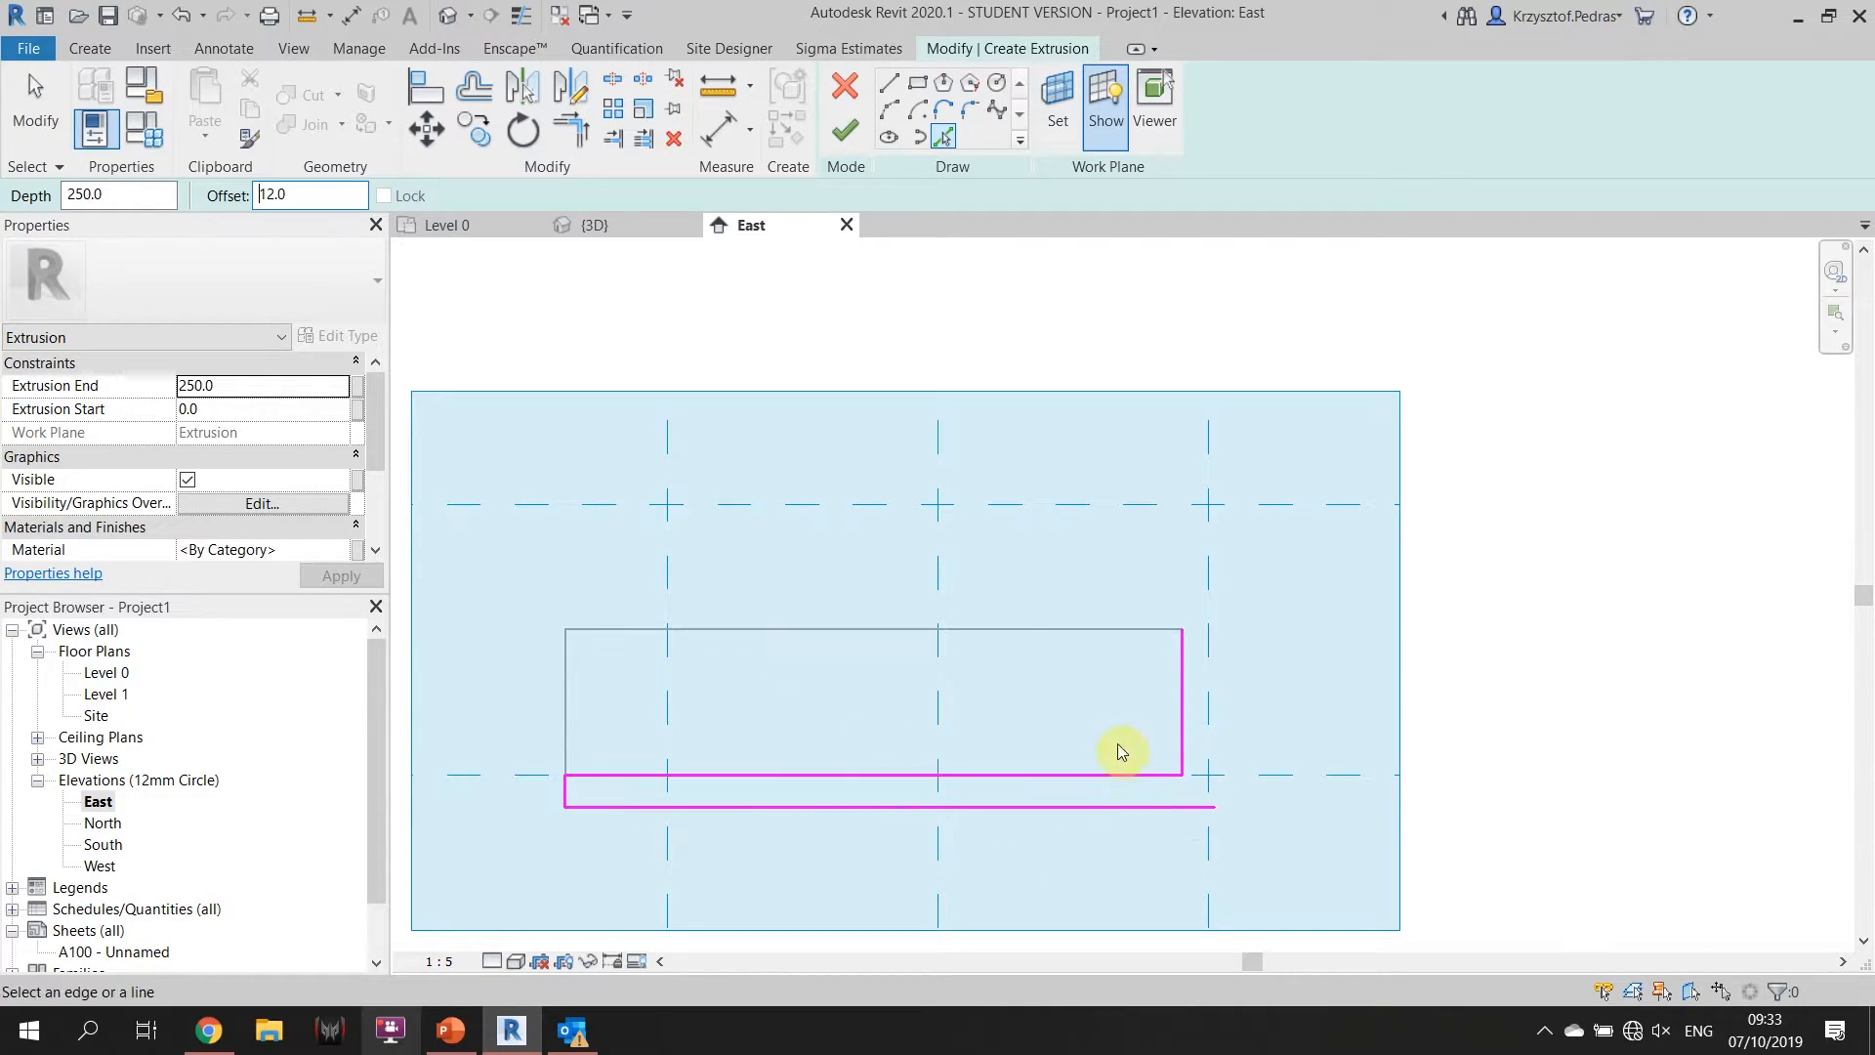
click(1192, 683)
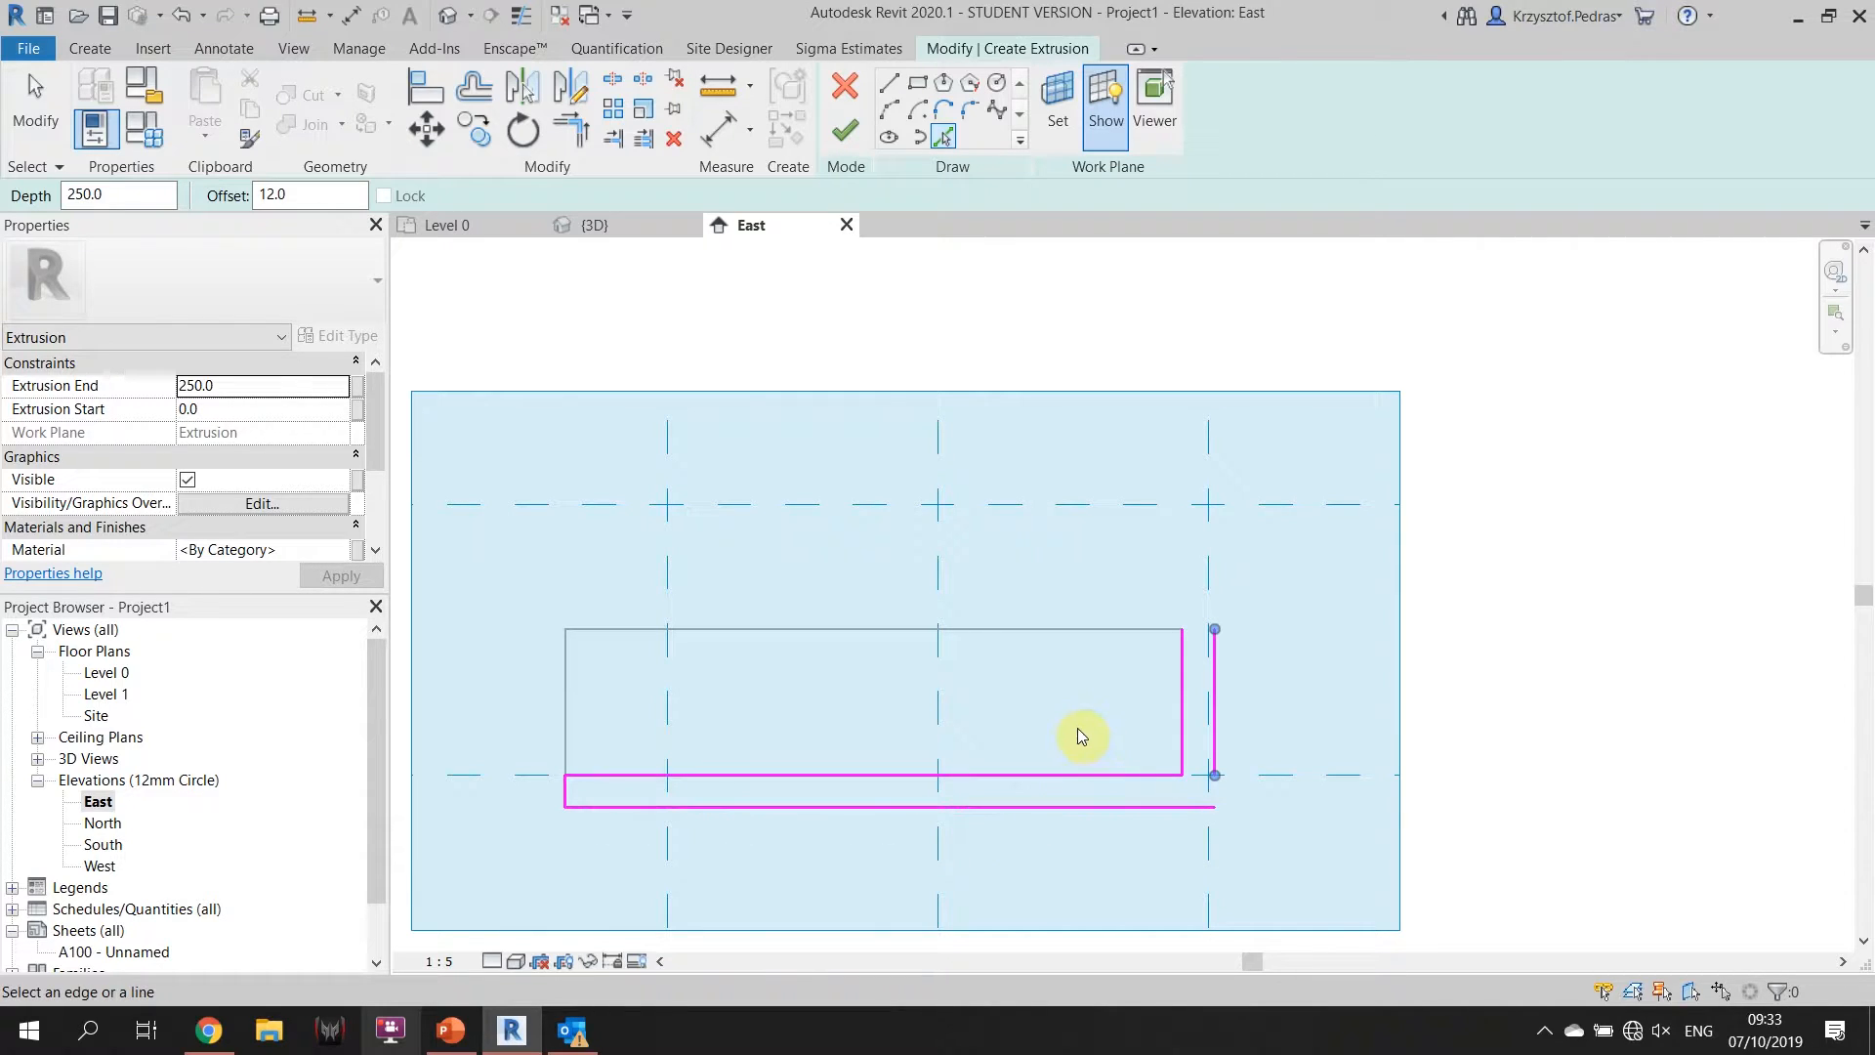
key(Escape)
key(Escape)
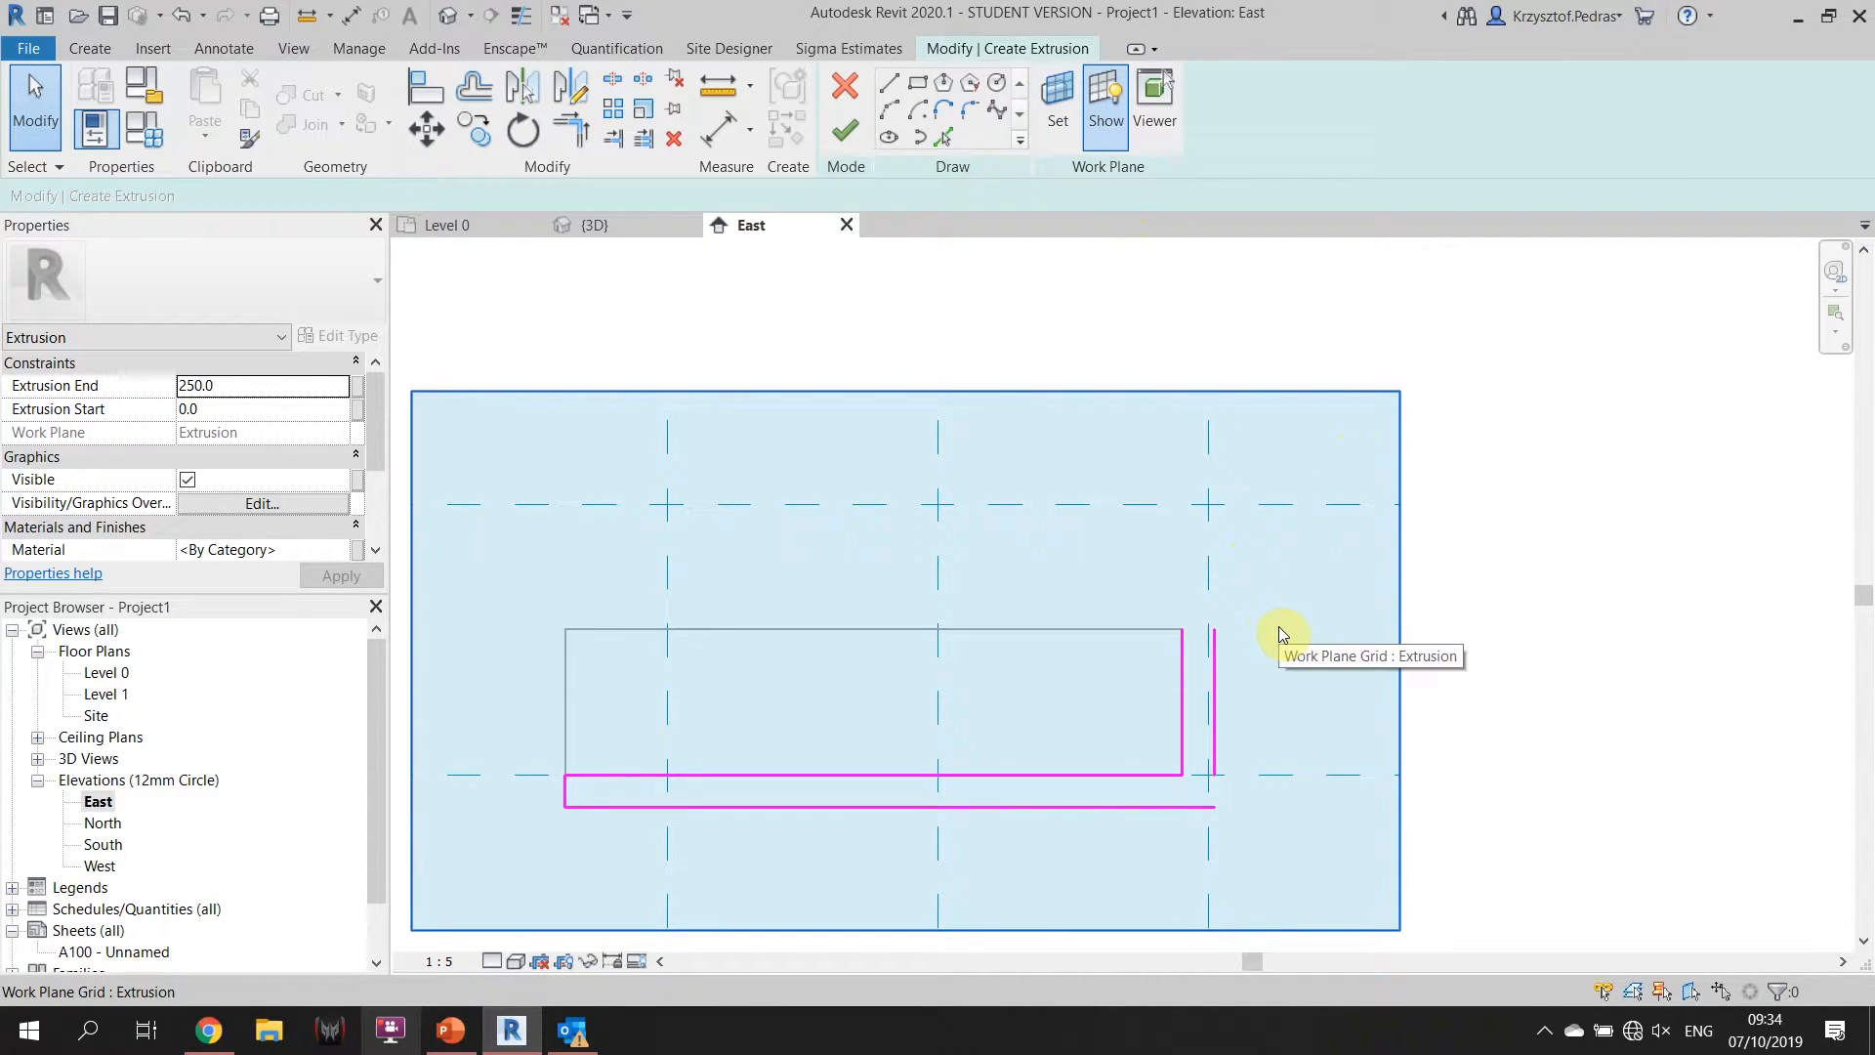
Draw a short horizontal line joining the upper ends of the two vertical lines at the brick's right edge.
click(891, 86)
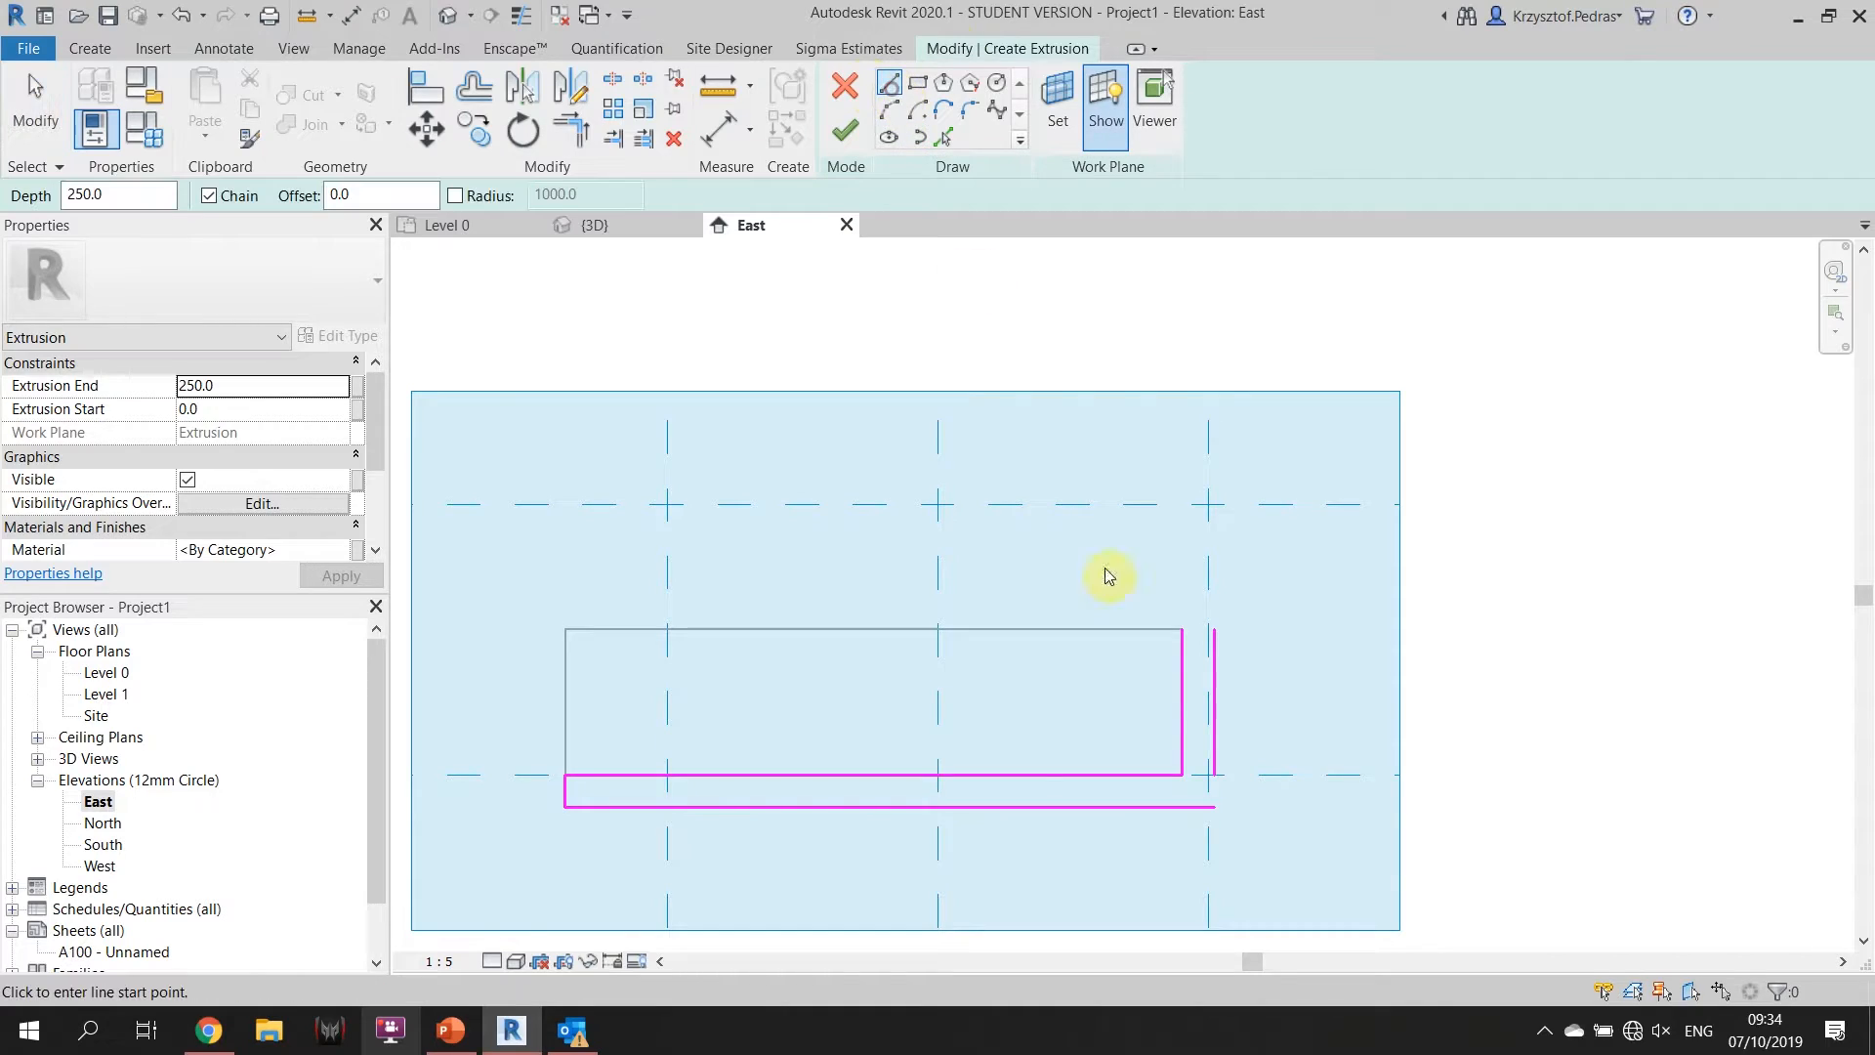
click(1183, 630)
click(1212, 630)
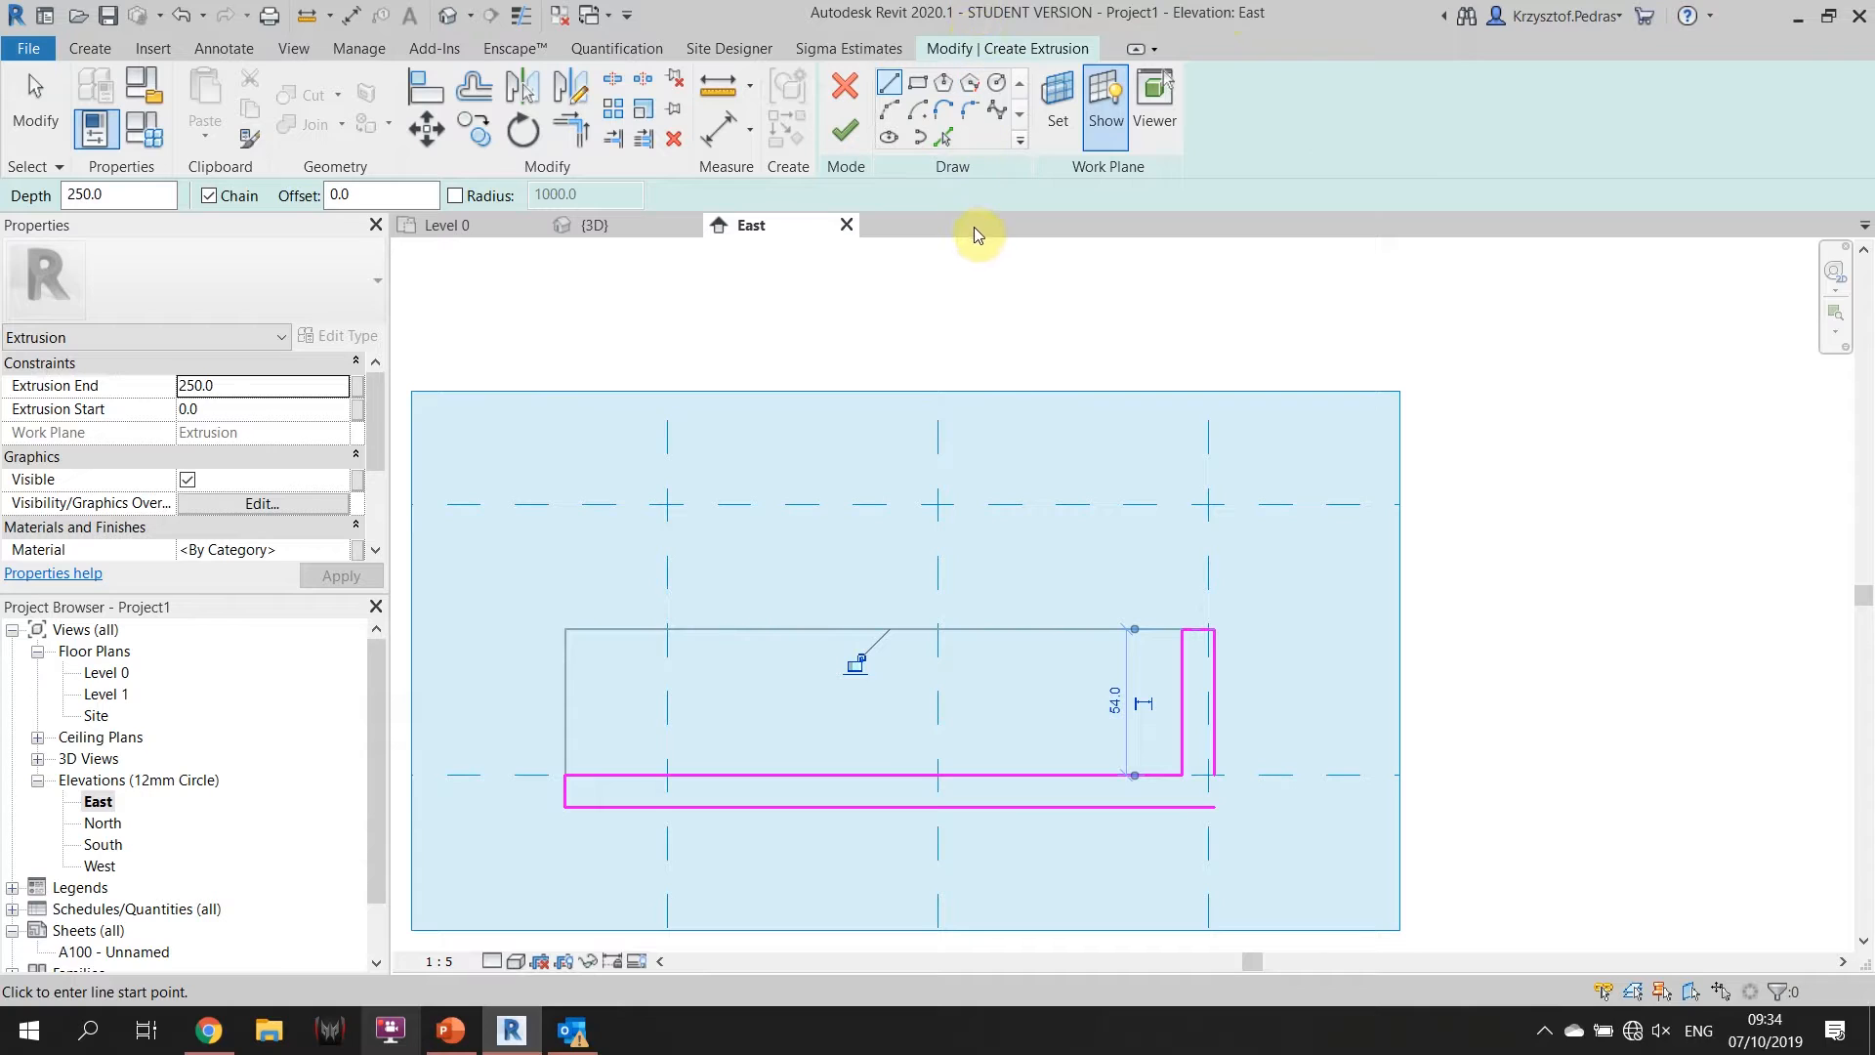
Try to close the gap at the profile's lower-right corner with a 12 mm vertical line, and undo it.
click(1215, 807)
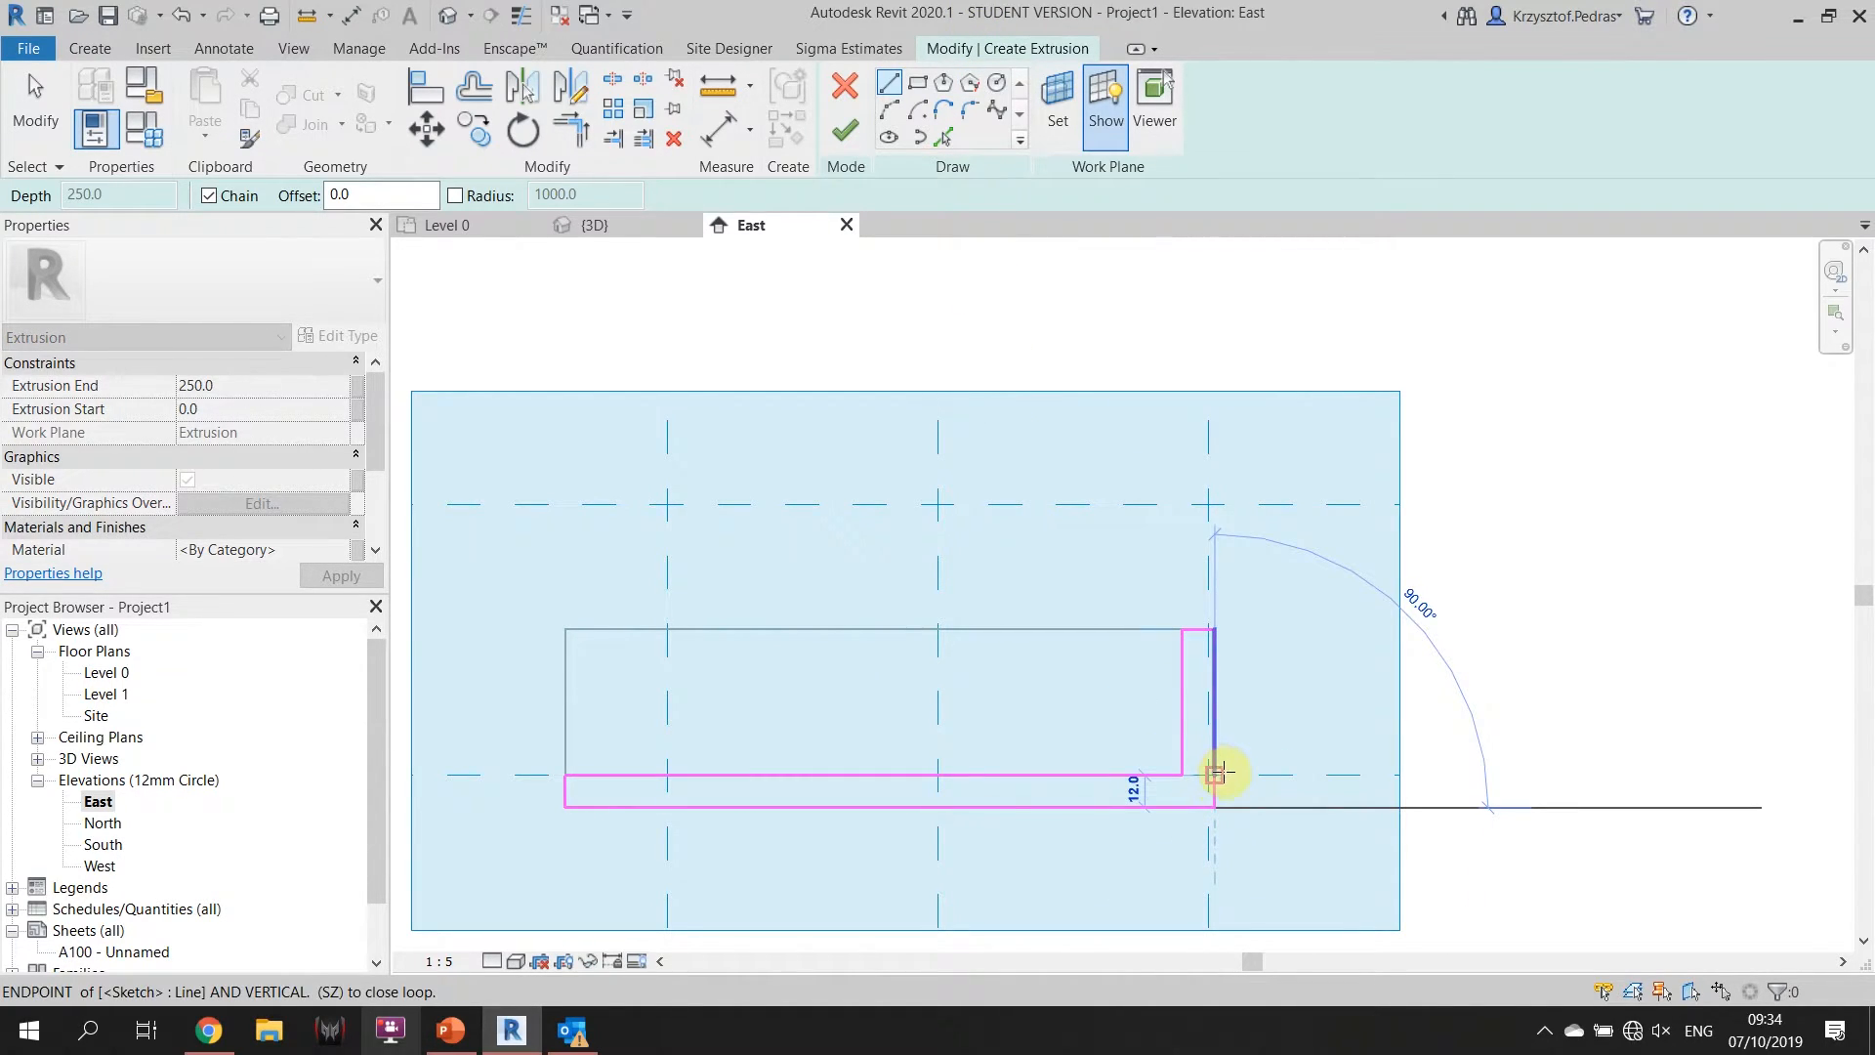
click(1215, 771)
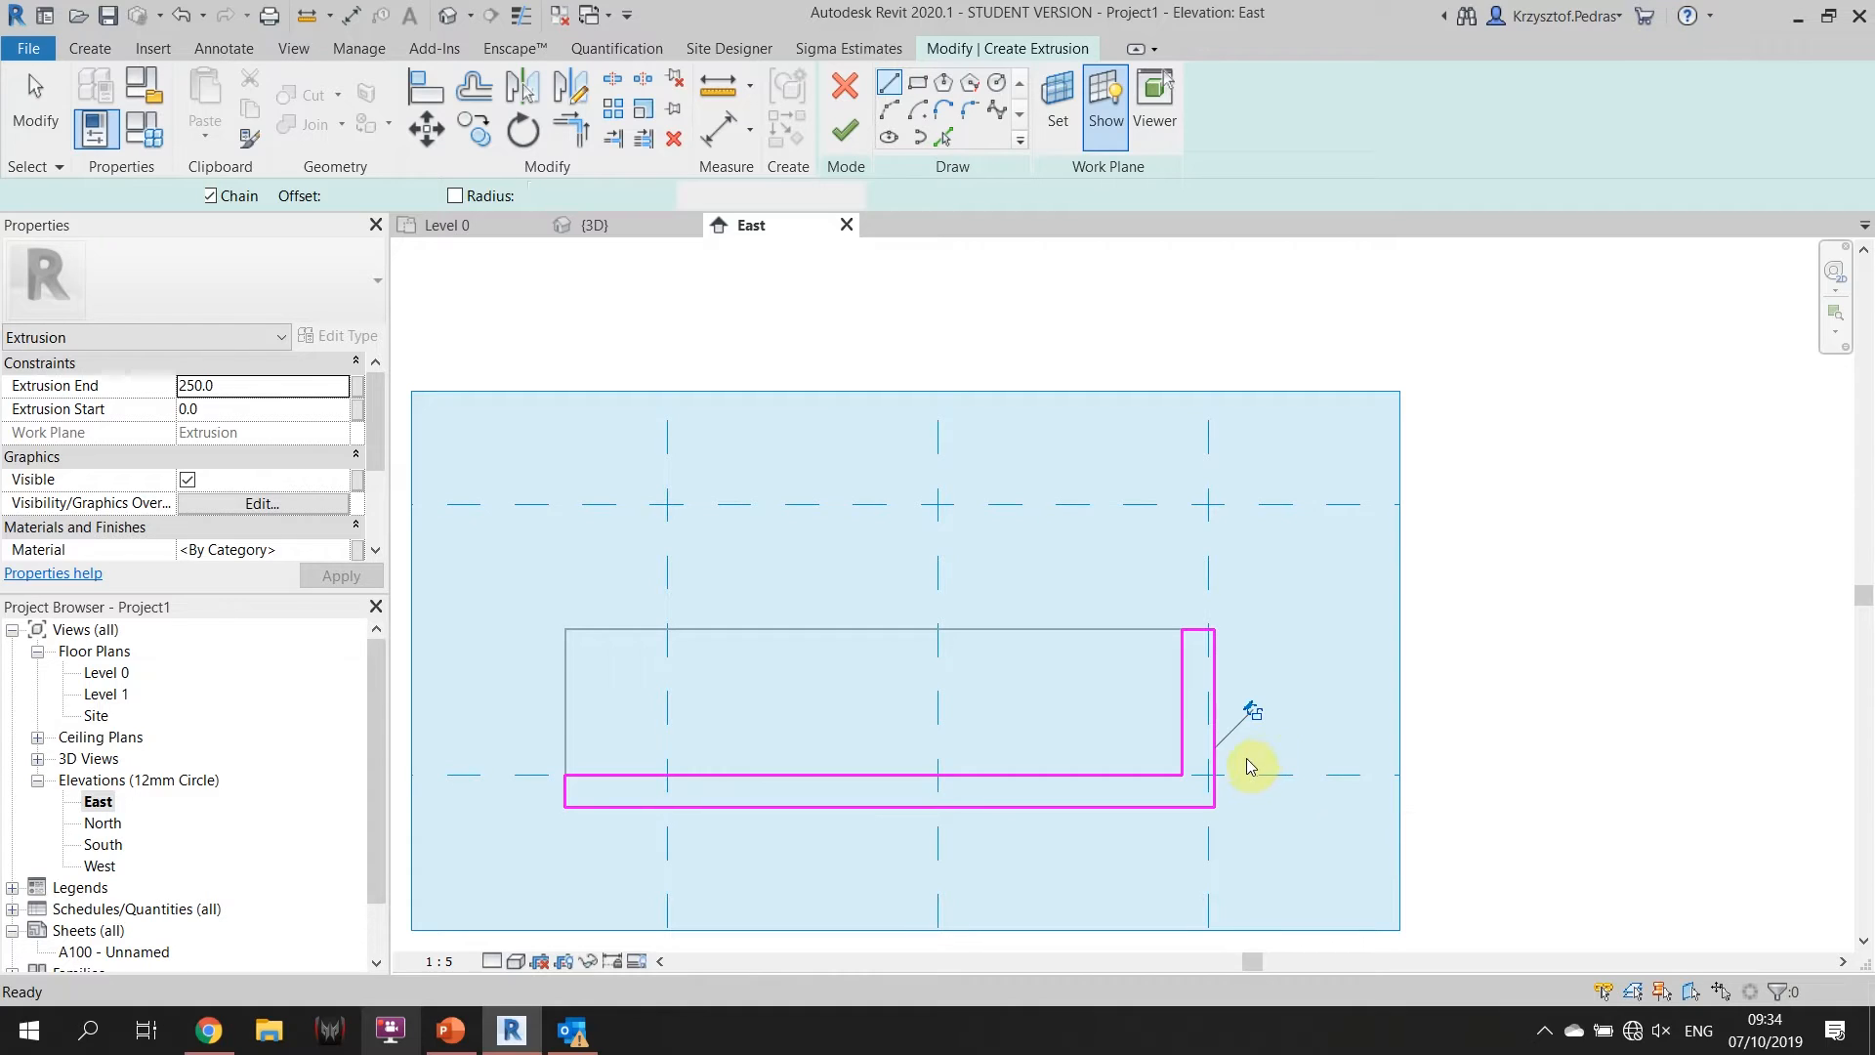
key(ctrl+z)
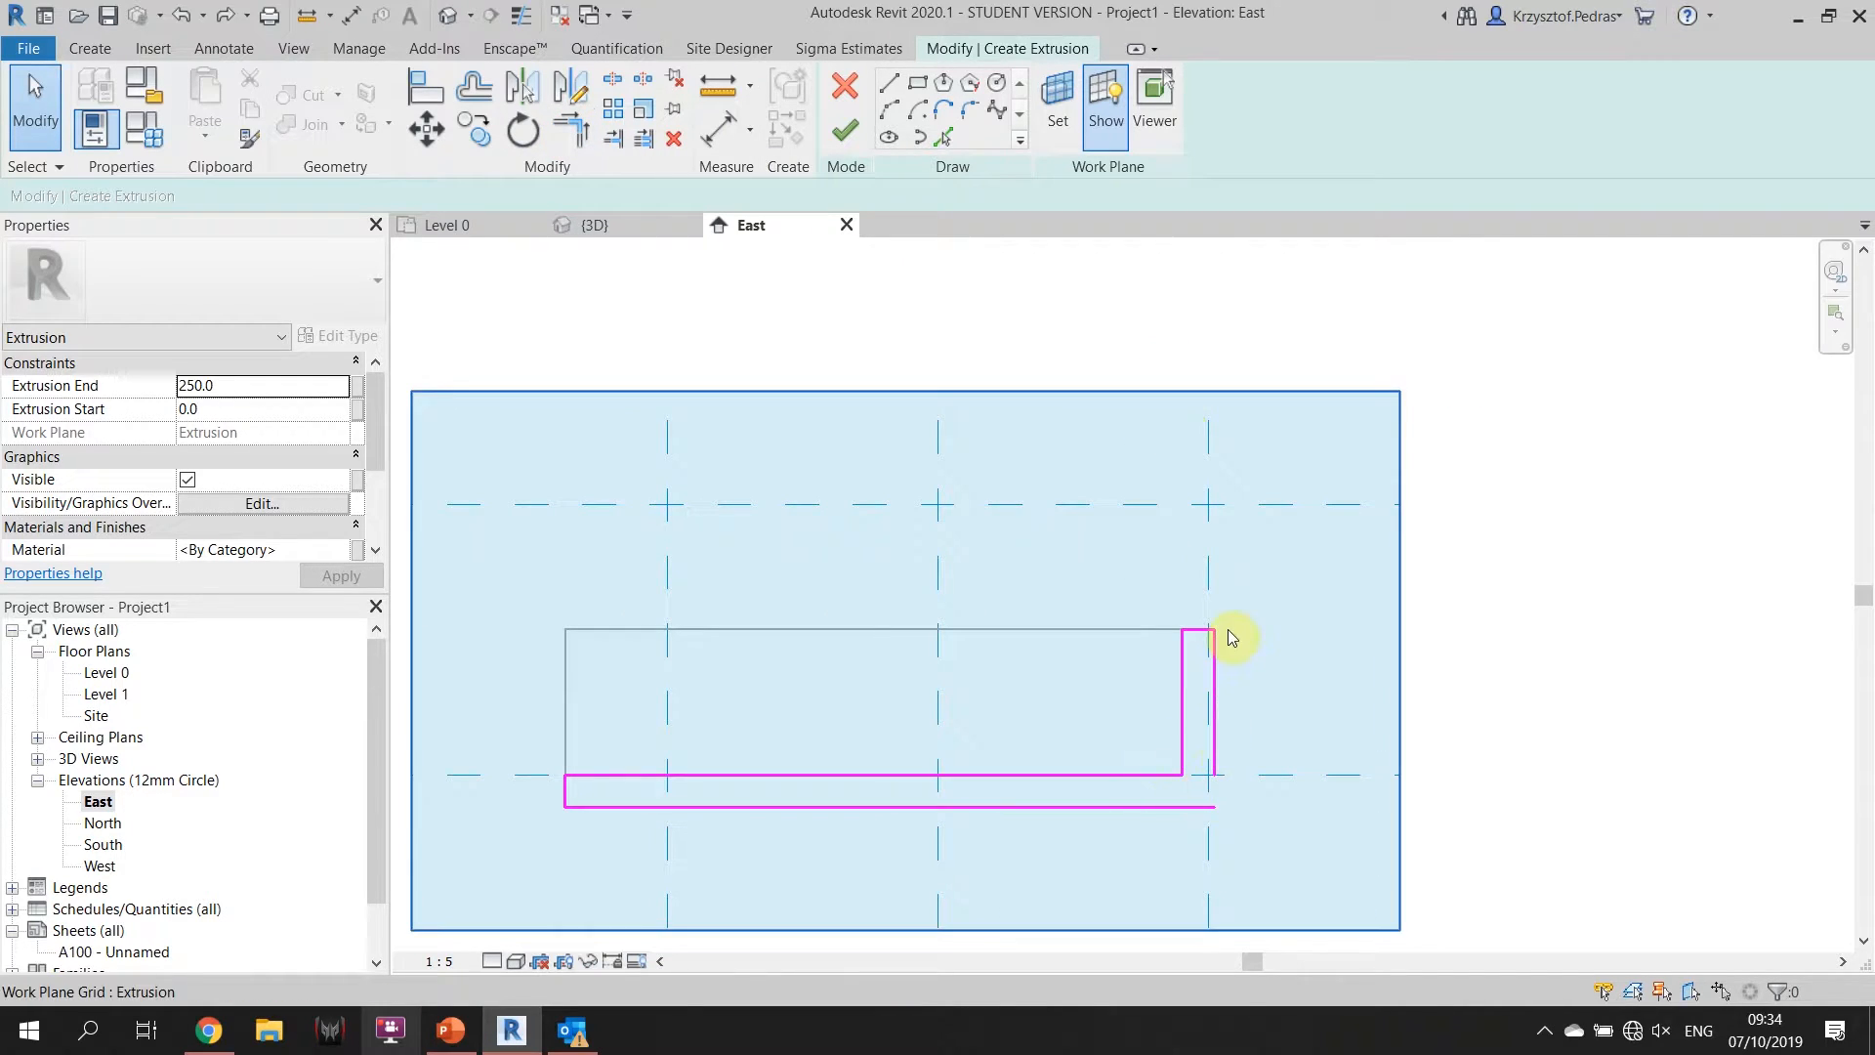
scroll(1226, 627, up, 2)
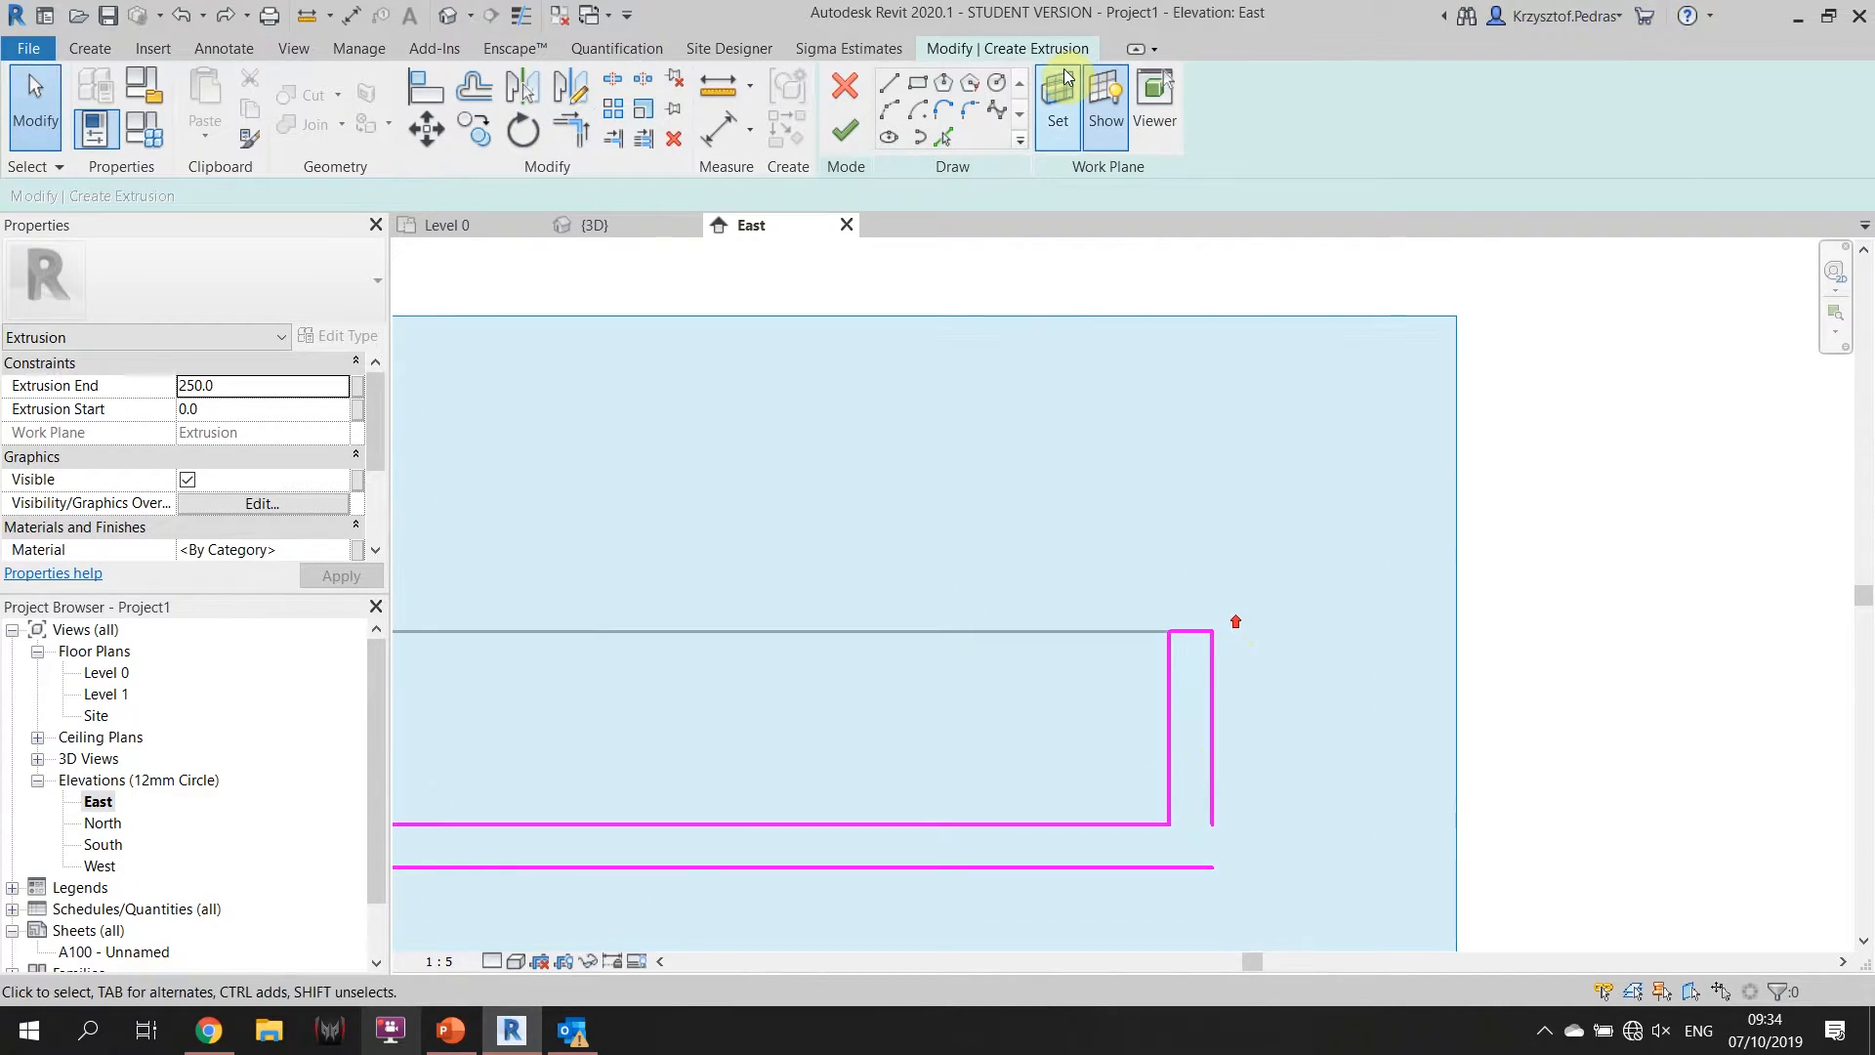
click(899, 90)
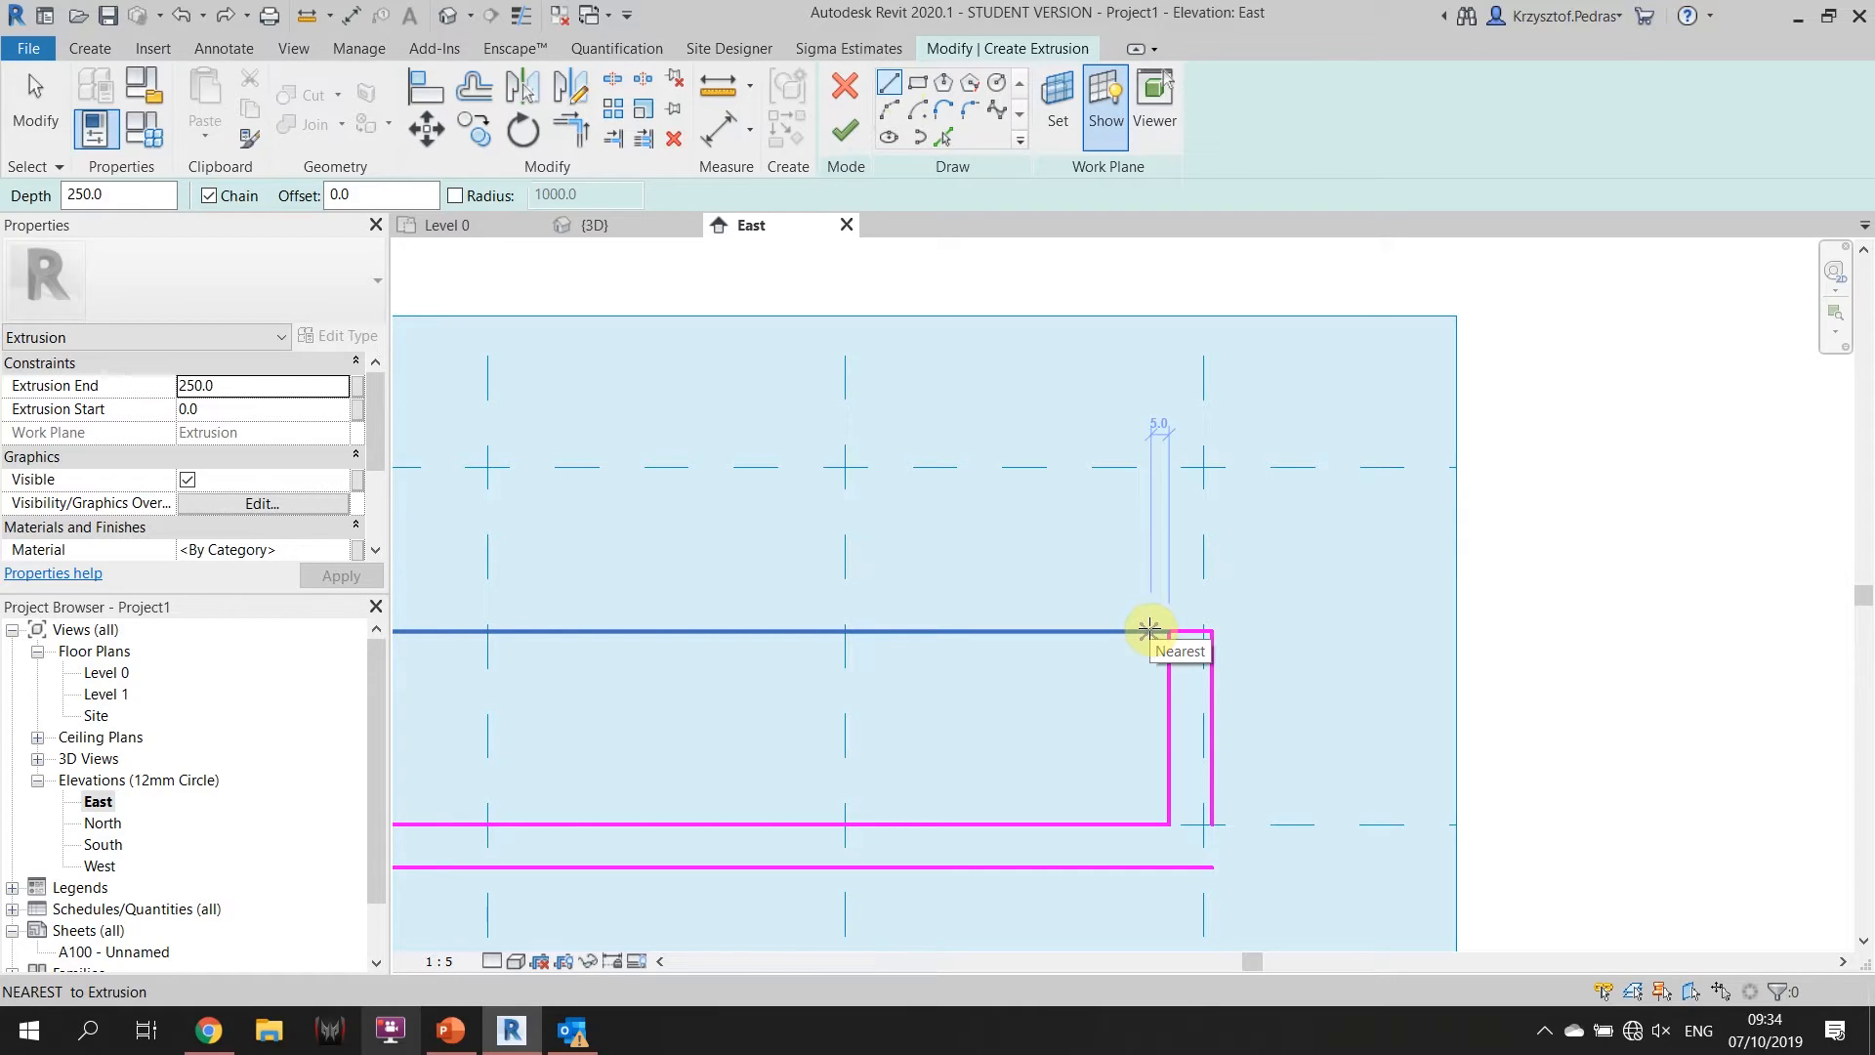
key(Escape)
key(Escape)
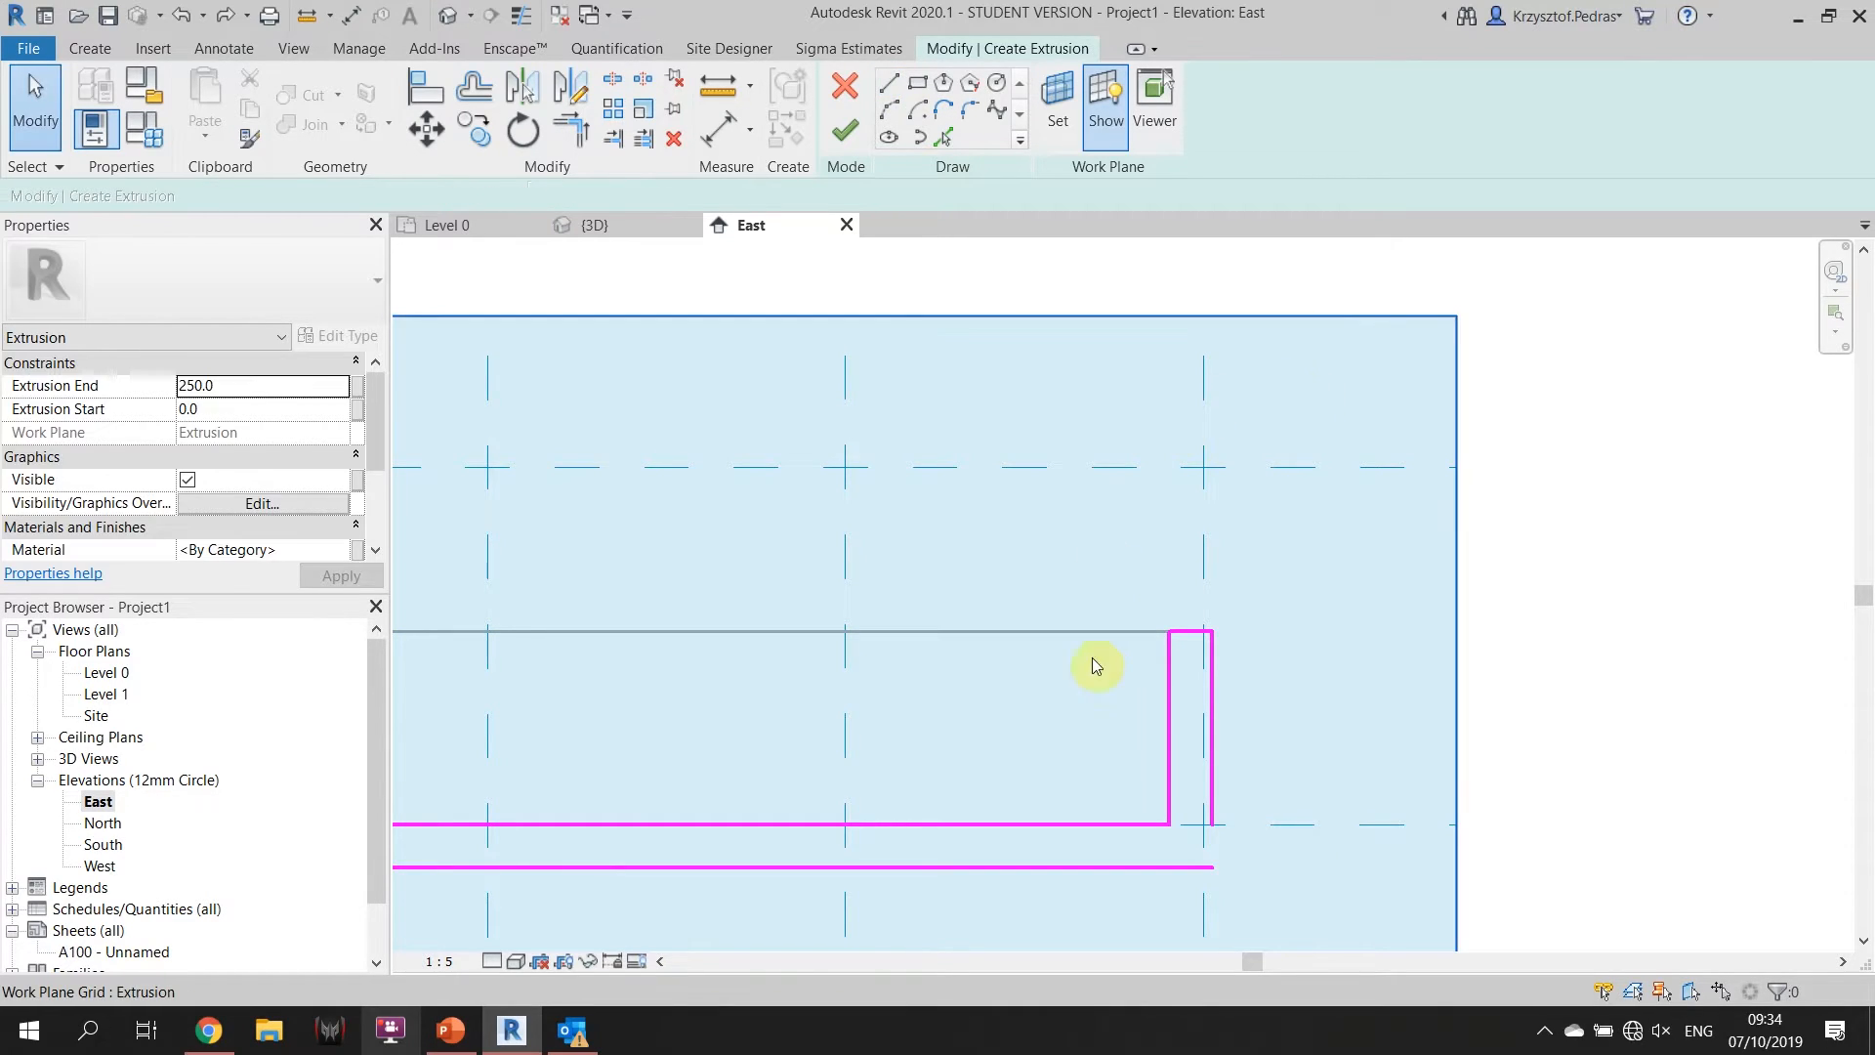
scroll(1093, 720, down, 3)
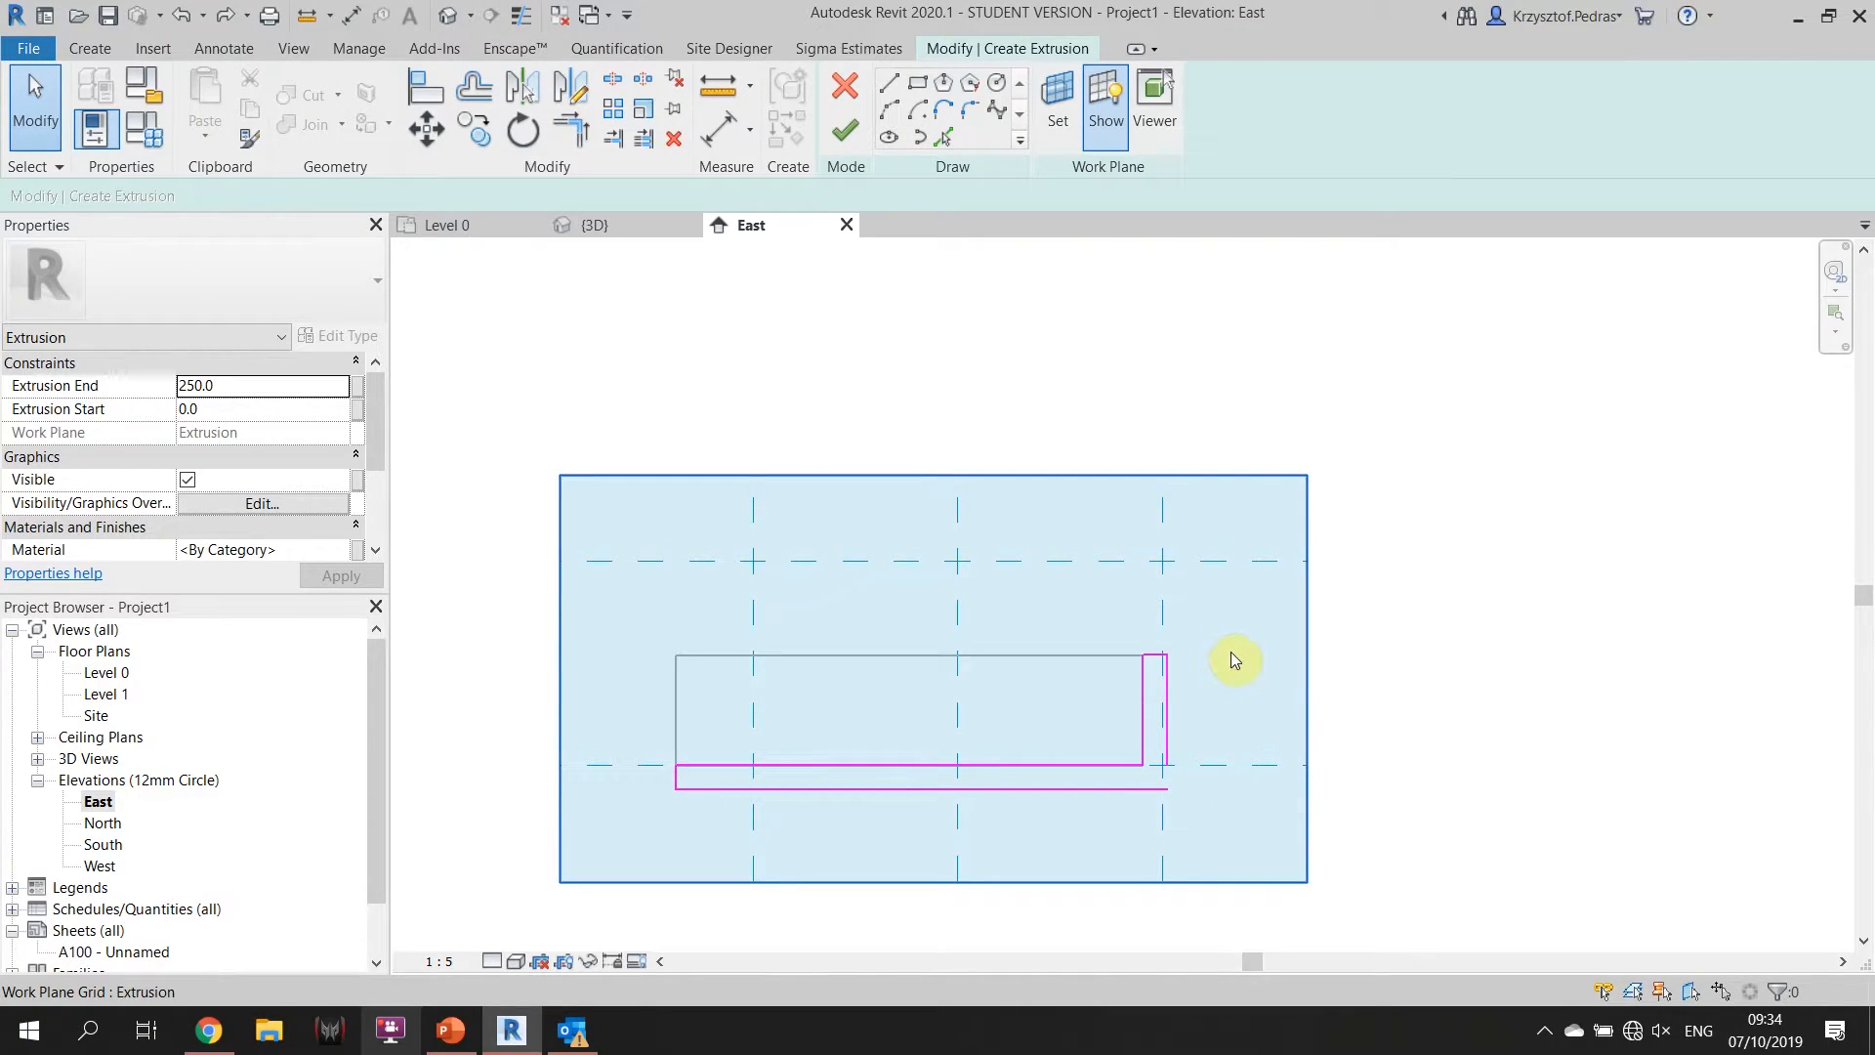
Use Trim/Extend to Corner to join the outer bottom line and outer right line at the profile's lower-right corner.
click(573, 128)
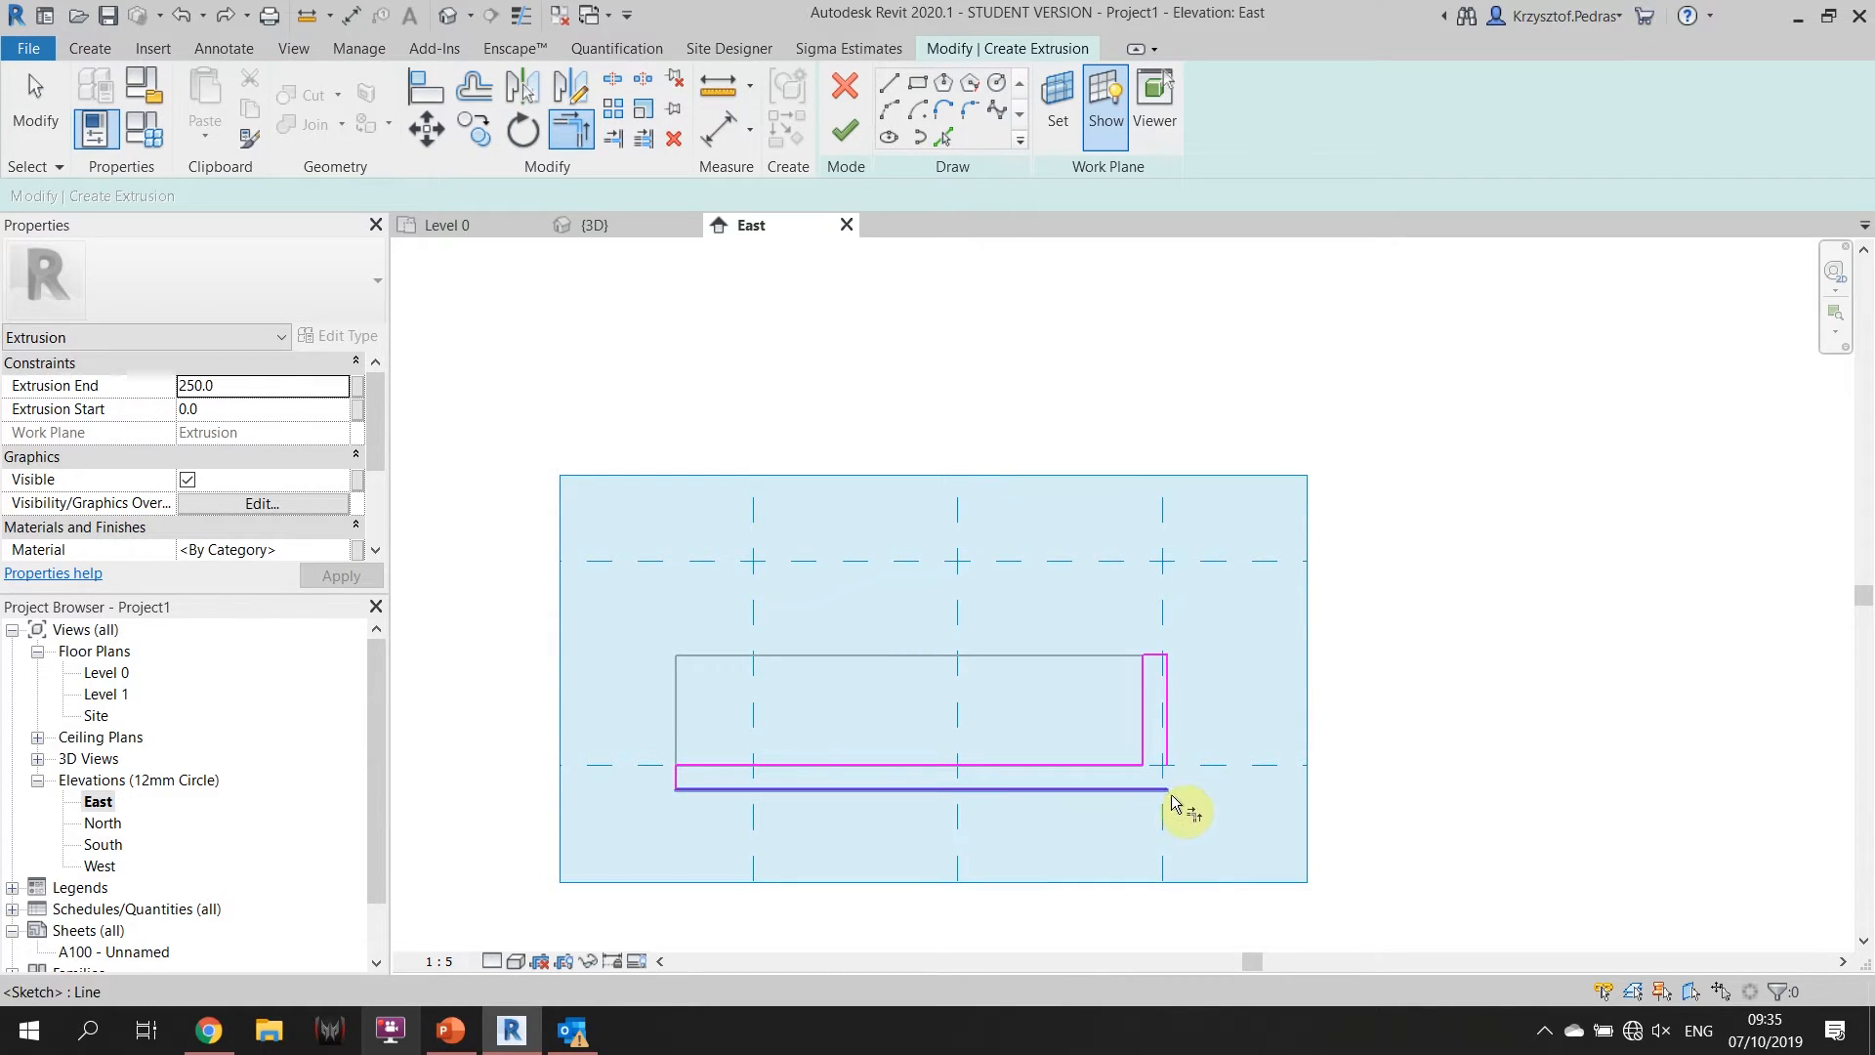
click(1120, 793)
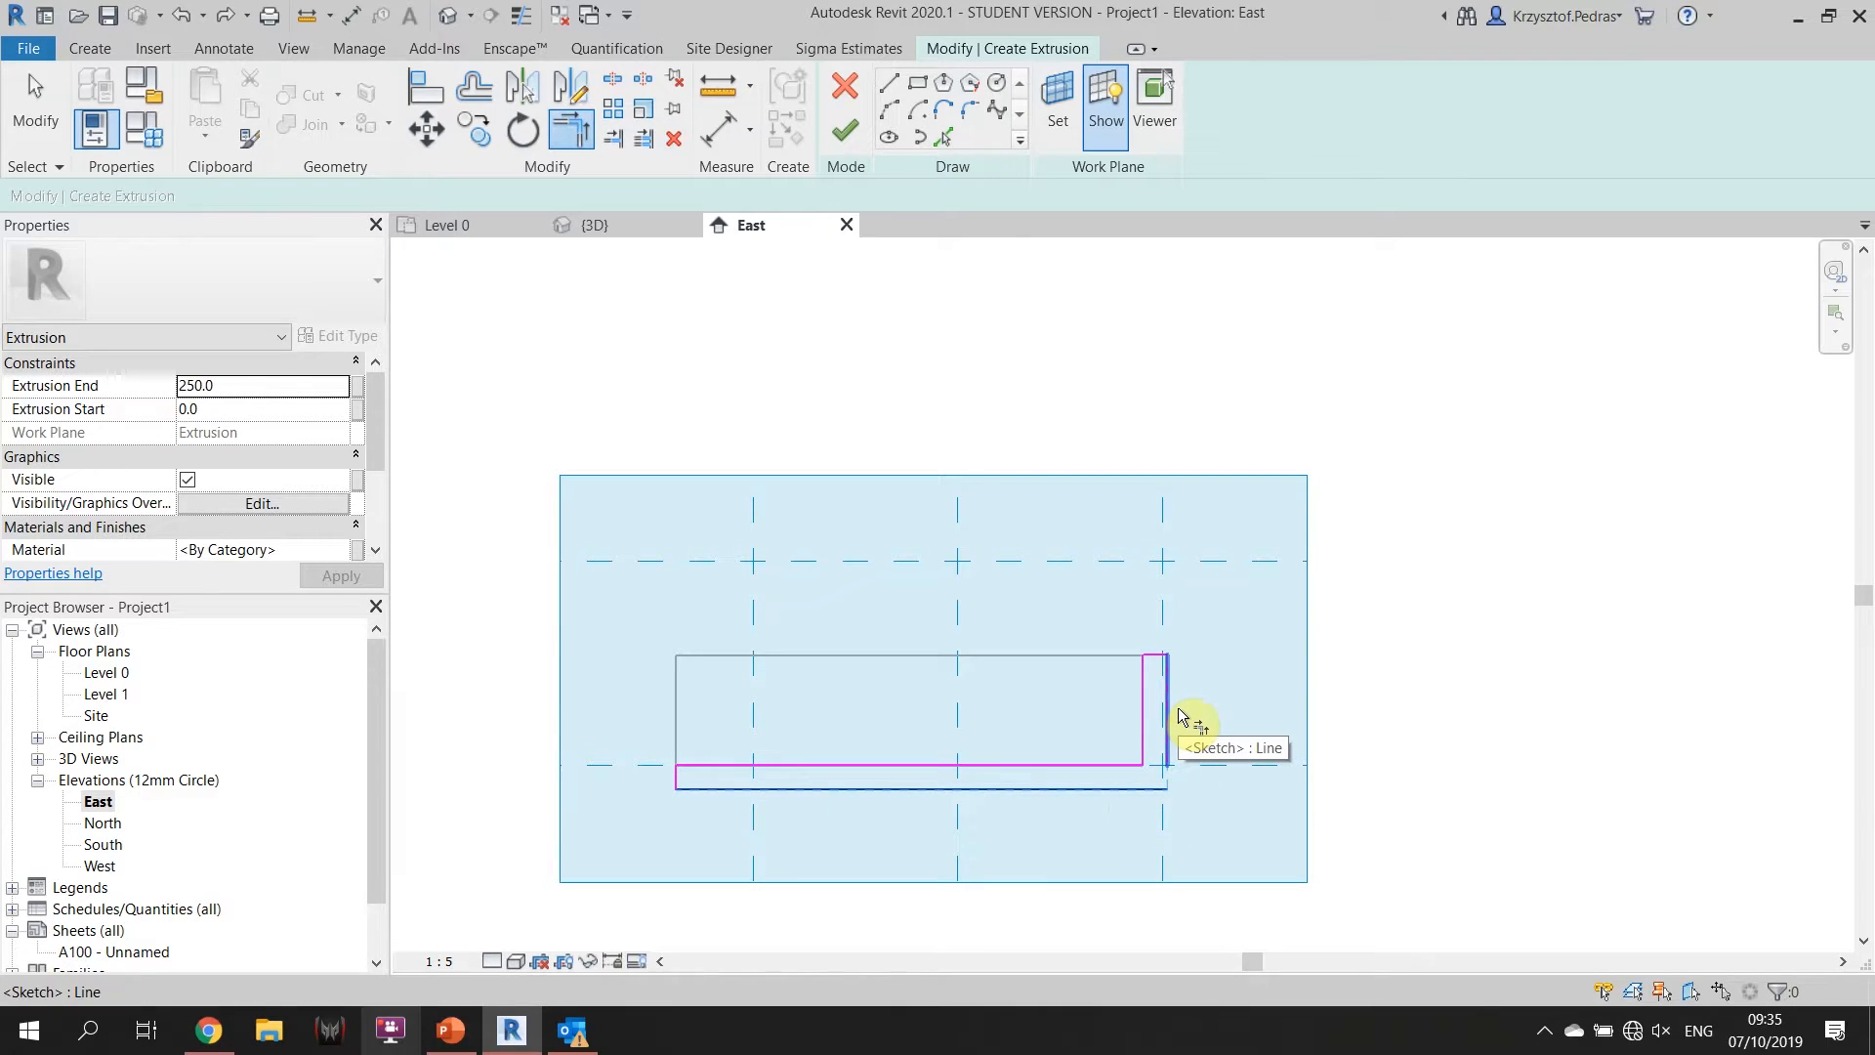
click(1170, 662)
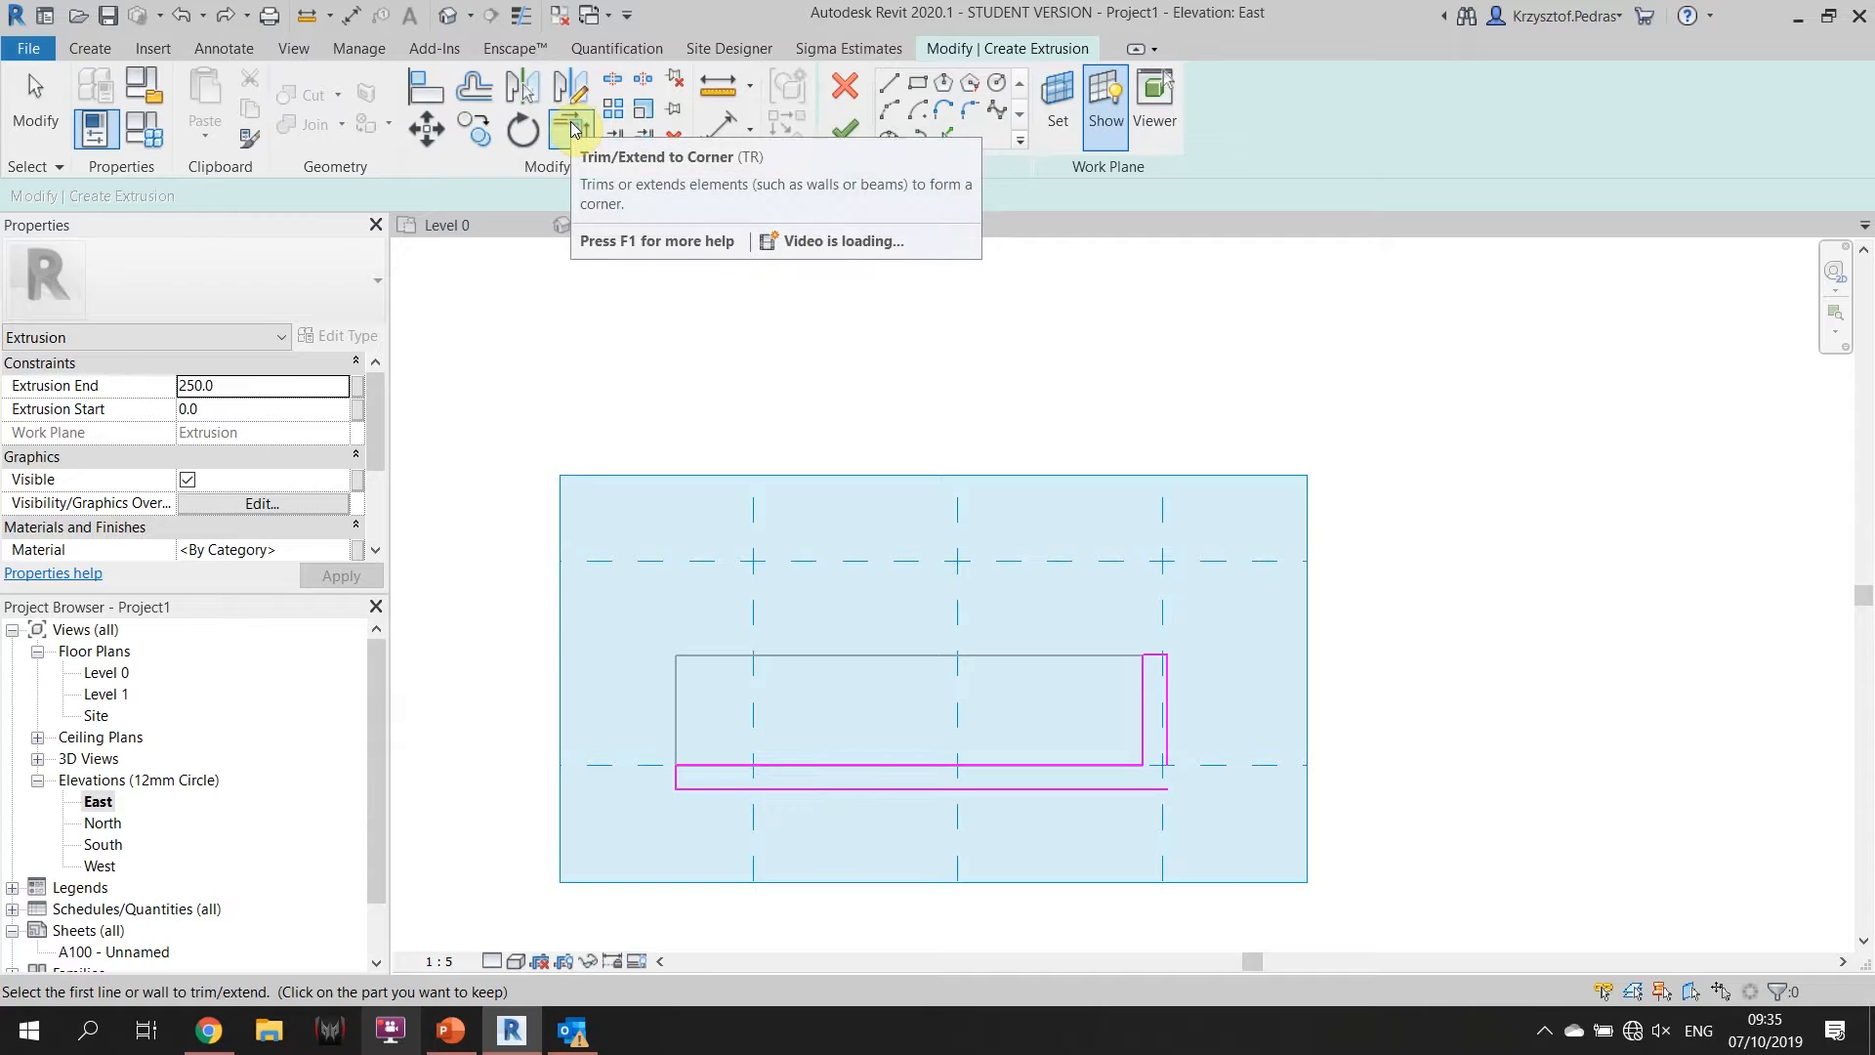
click(907, 787)
click(1166, 711)
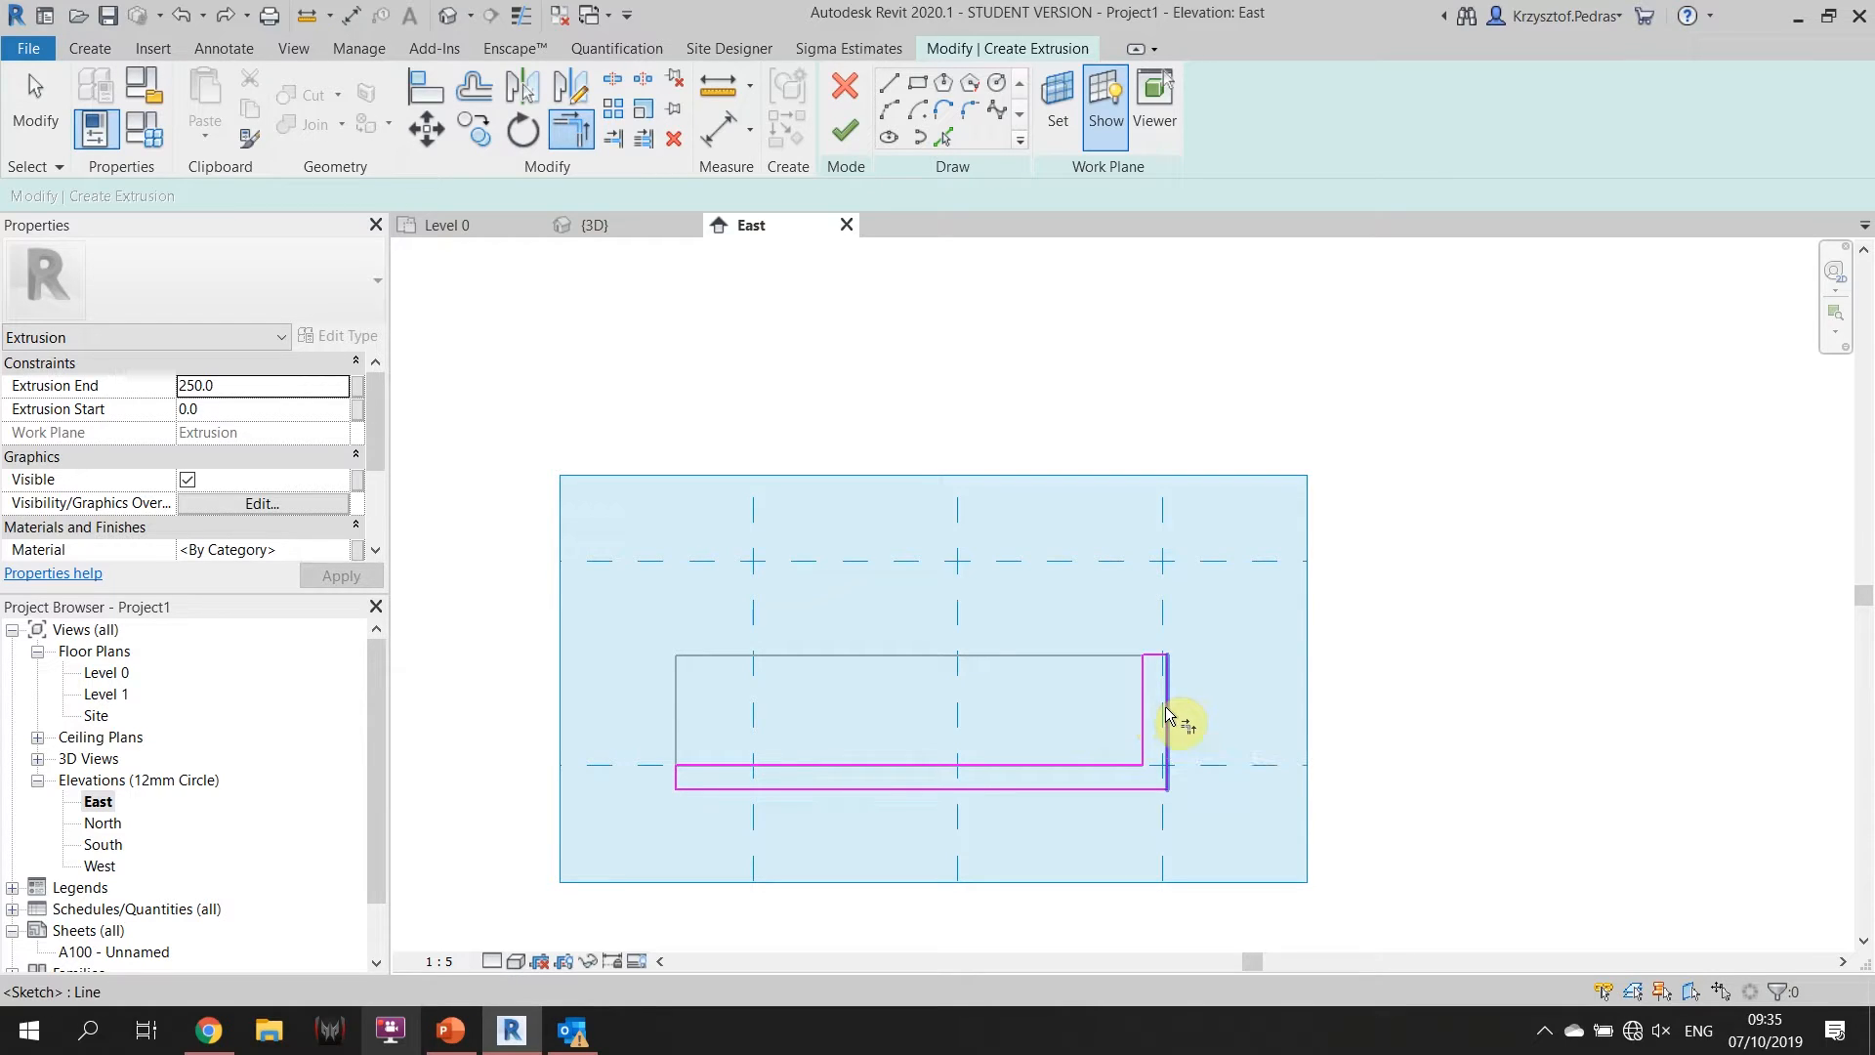
key(Escape)
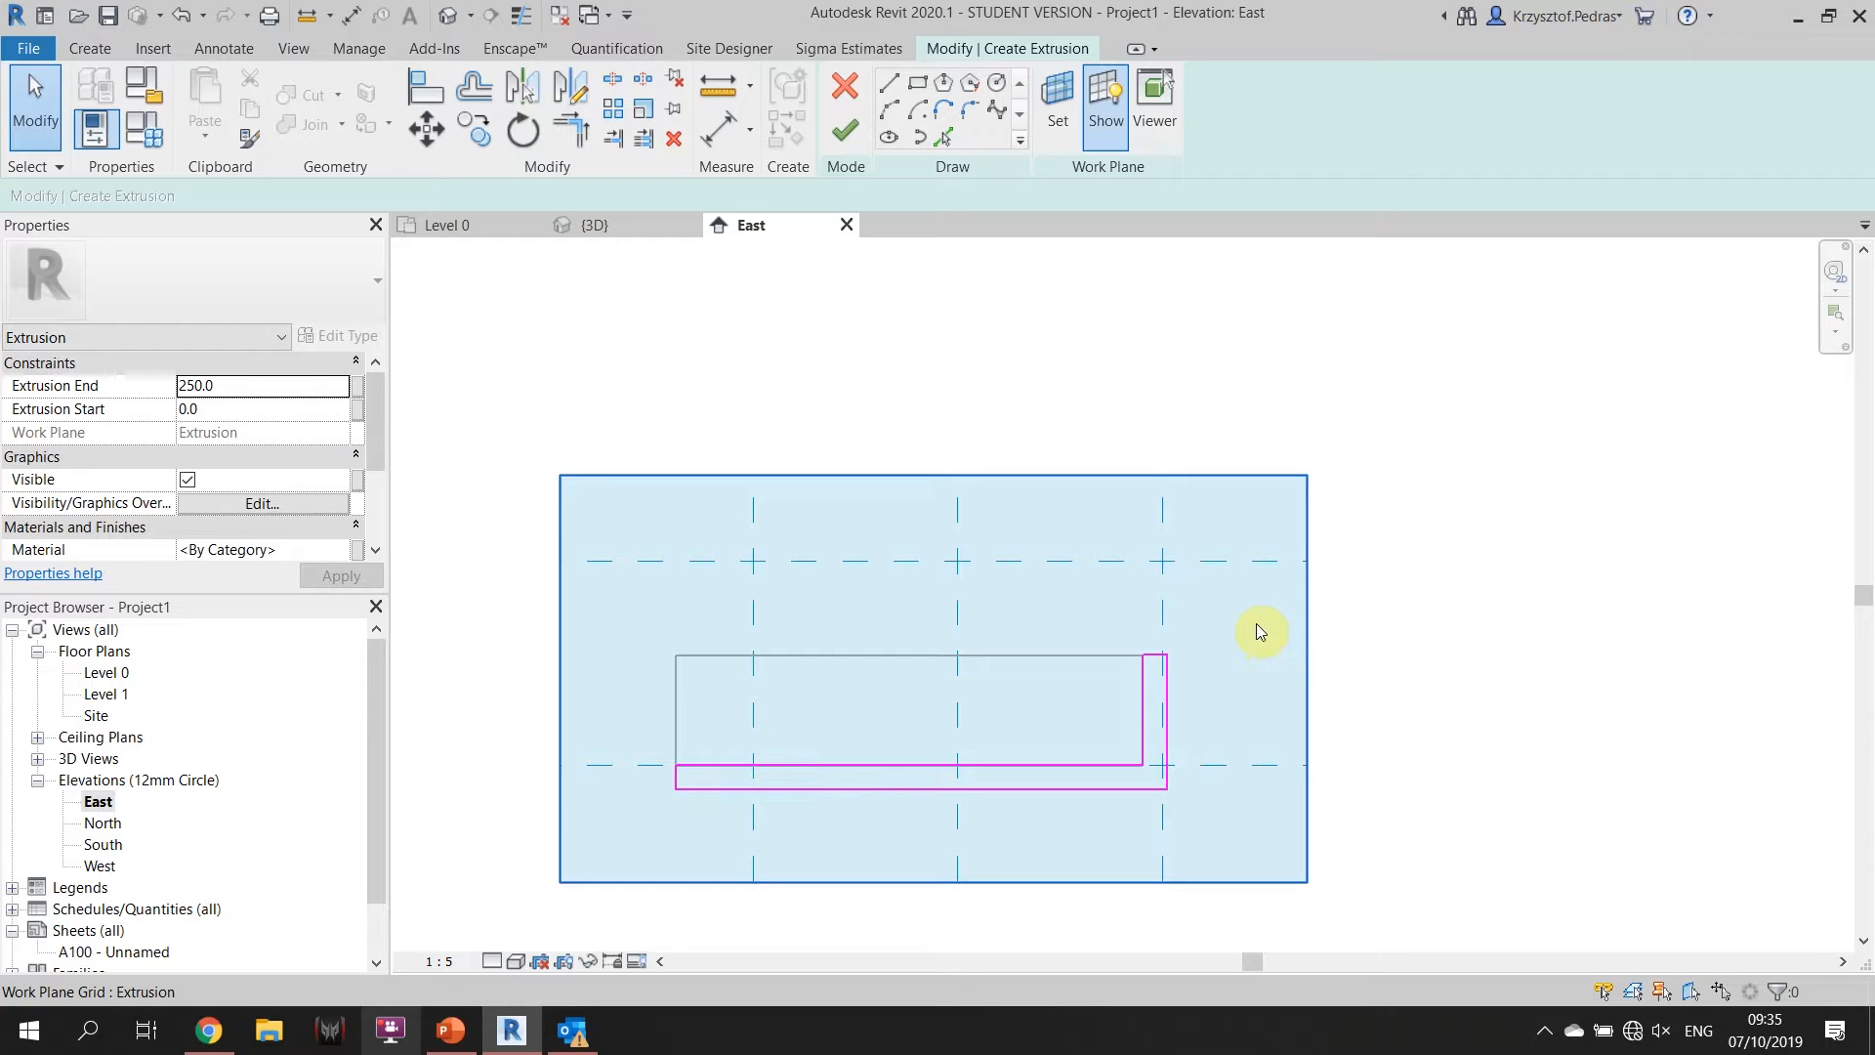
Finish the extrusion sketch to create the L-shaped solid along the brick's lower and right edges.
click(851, 128)
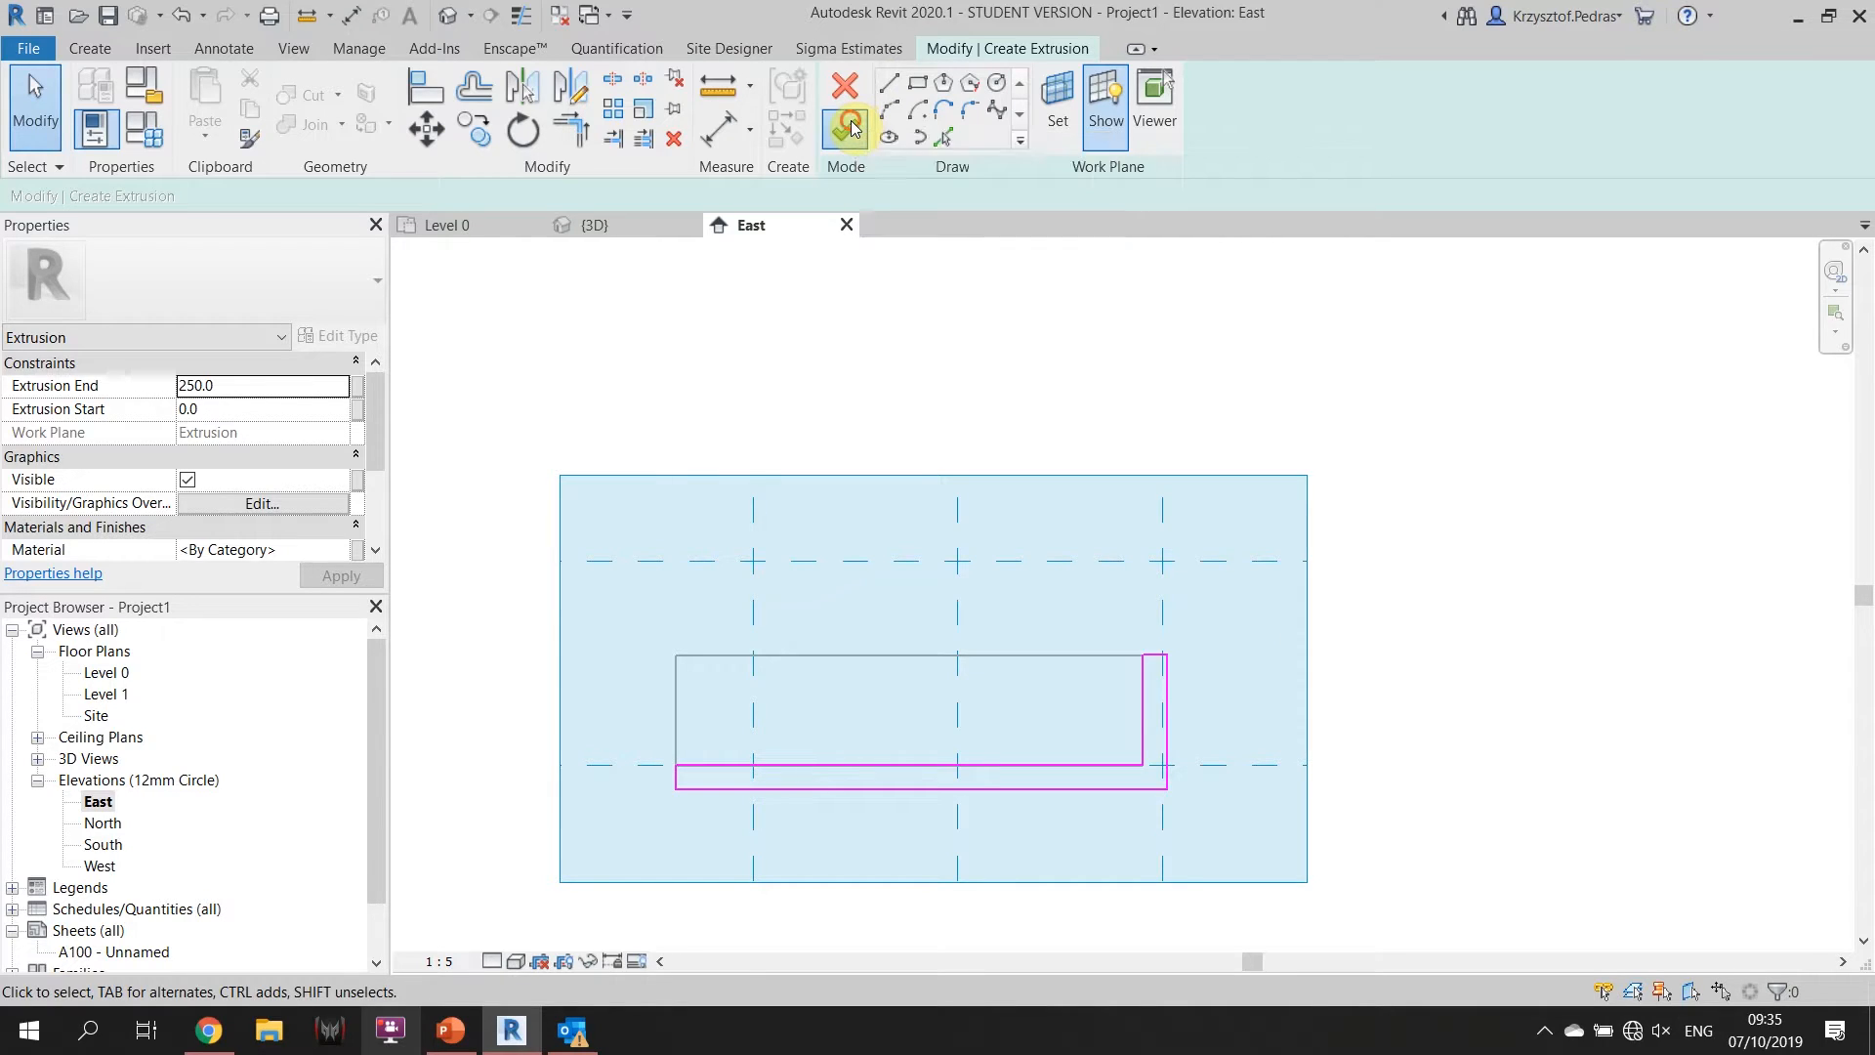
click(1091, 341)
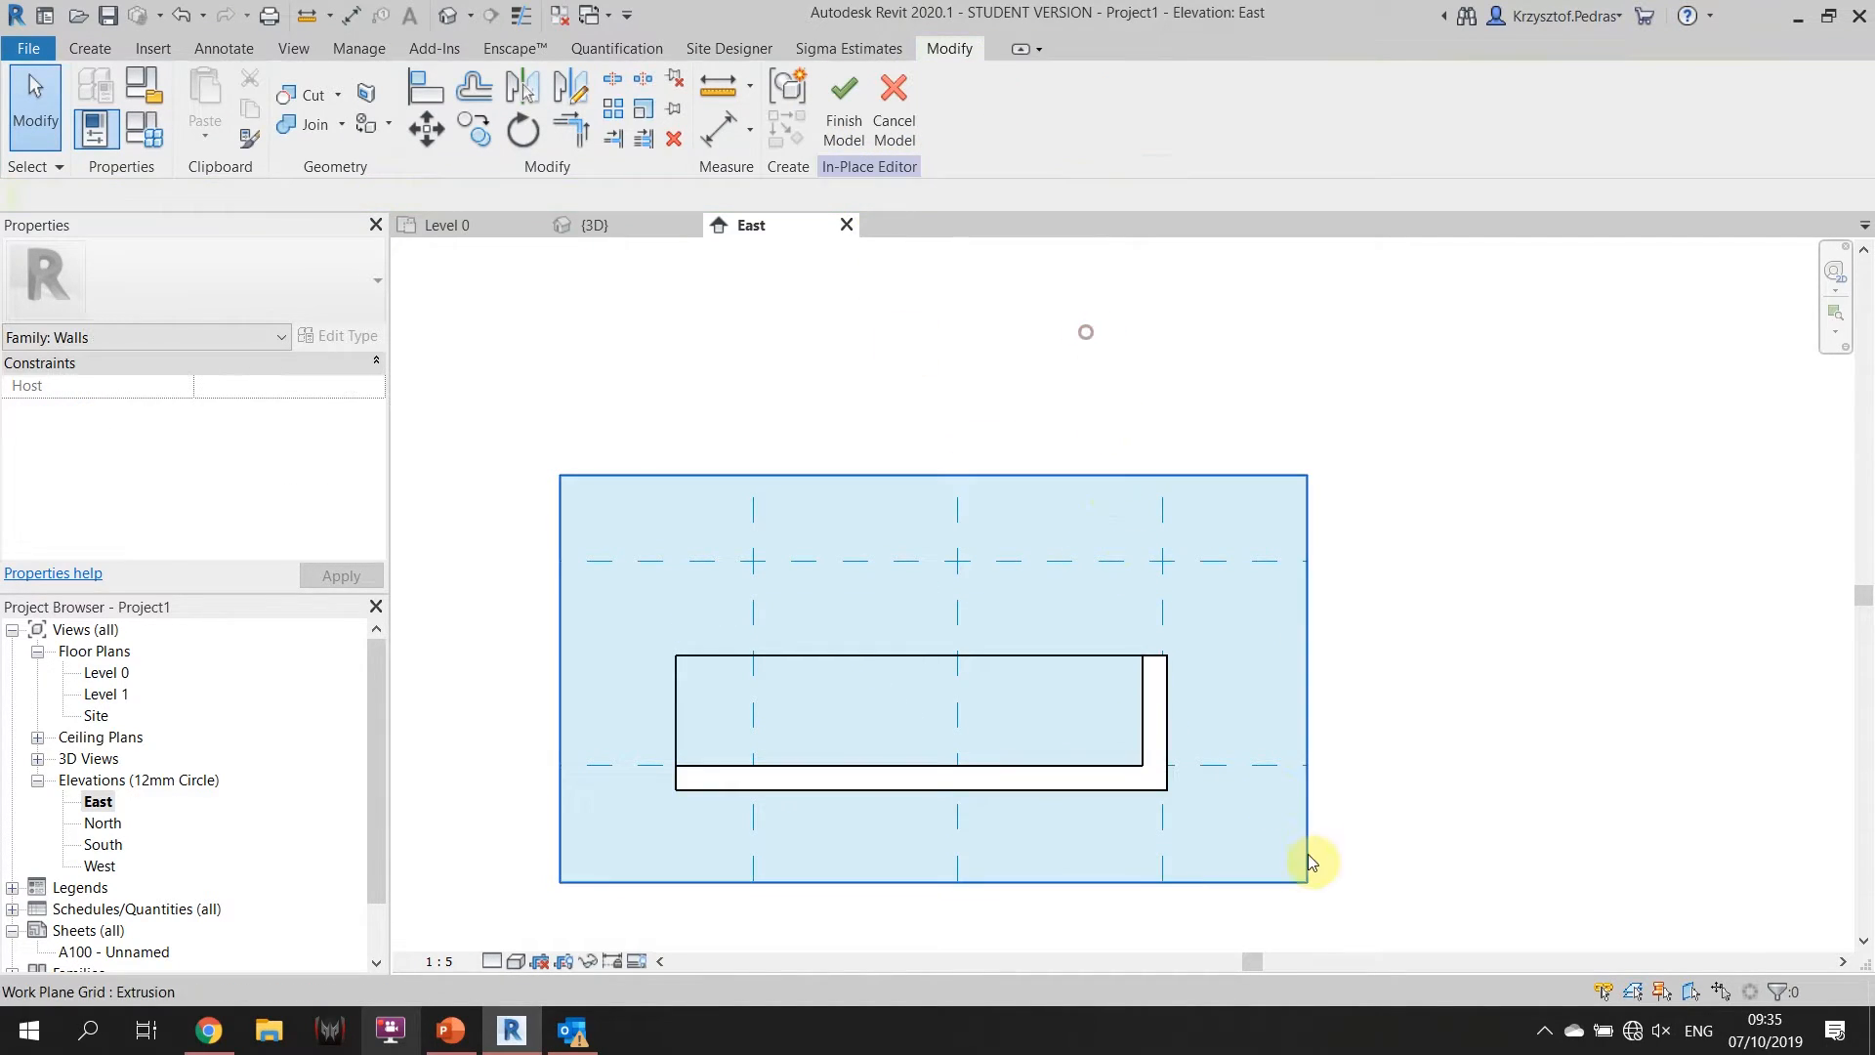
click(899, 778)
click(819, 303)
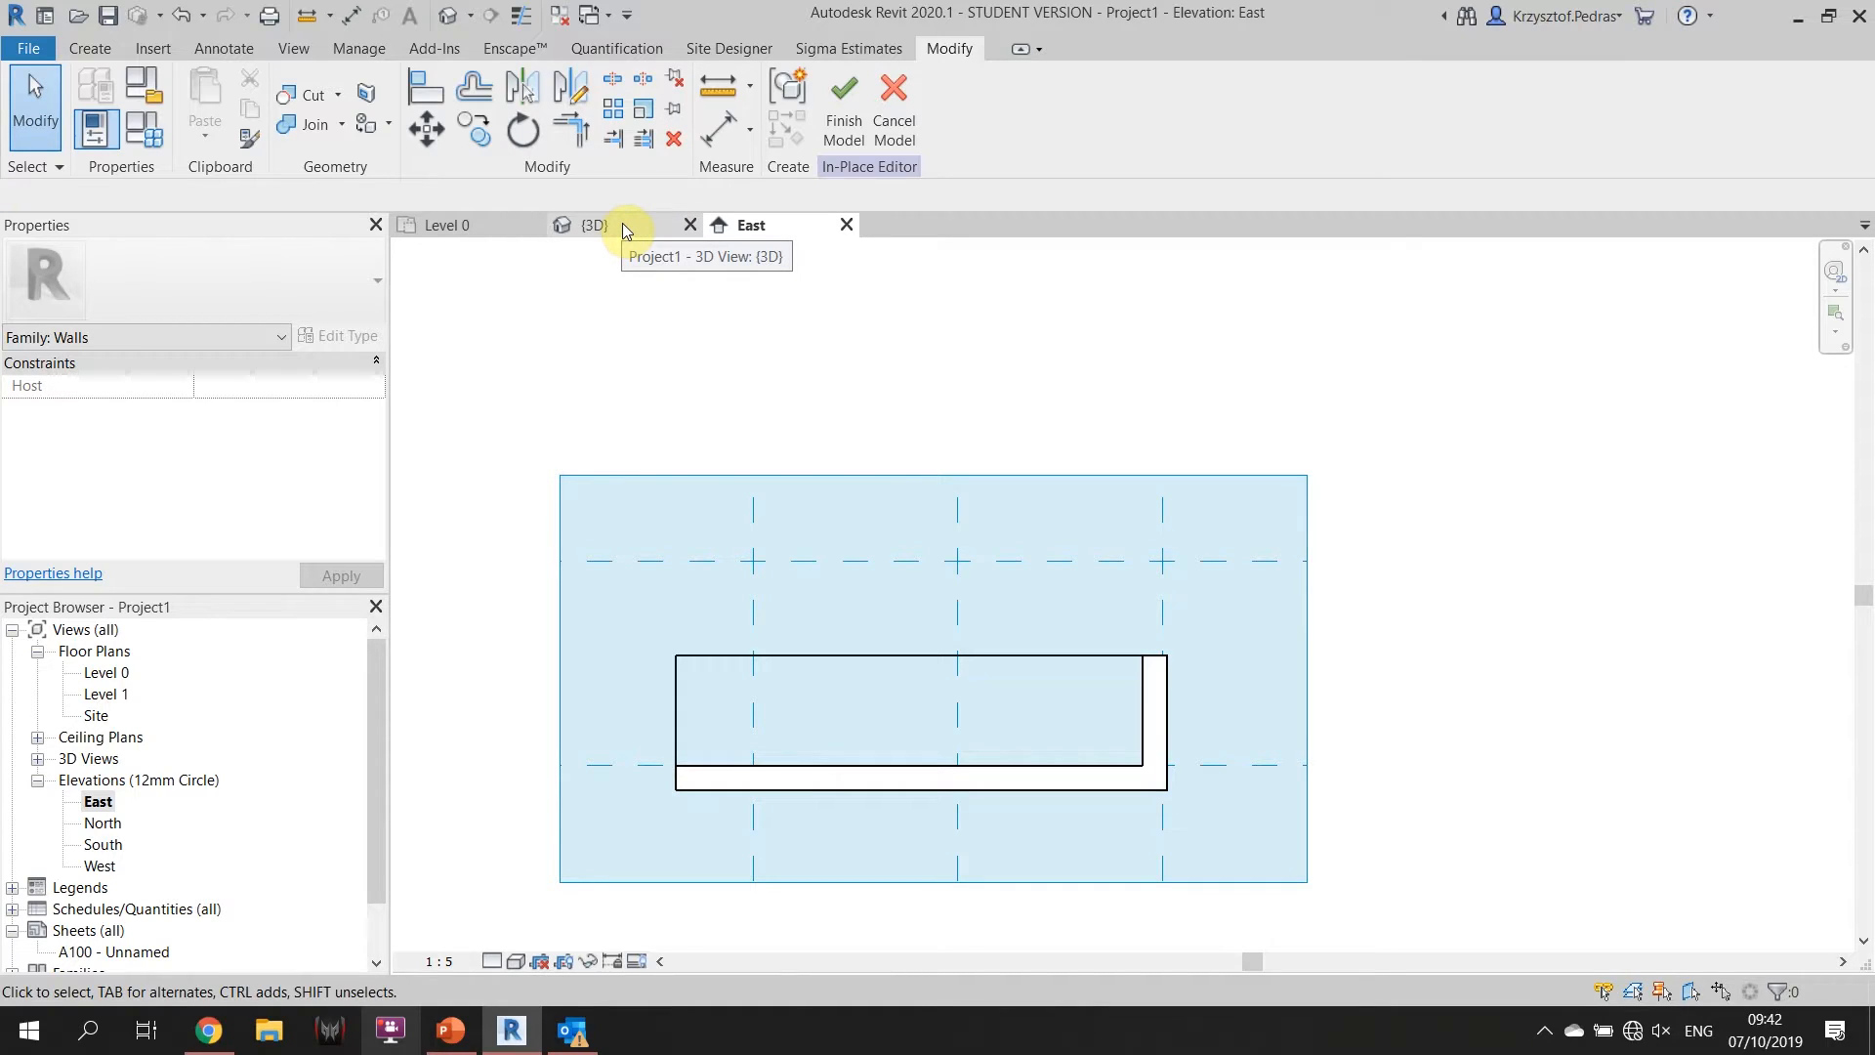
Open the default 3D view and frame the brick and the L-shaped extrusion at an angle.
click(37, 759)
click(98, 822)
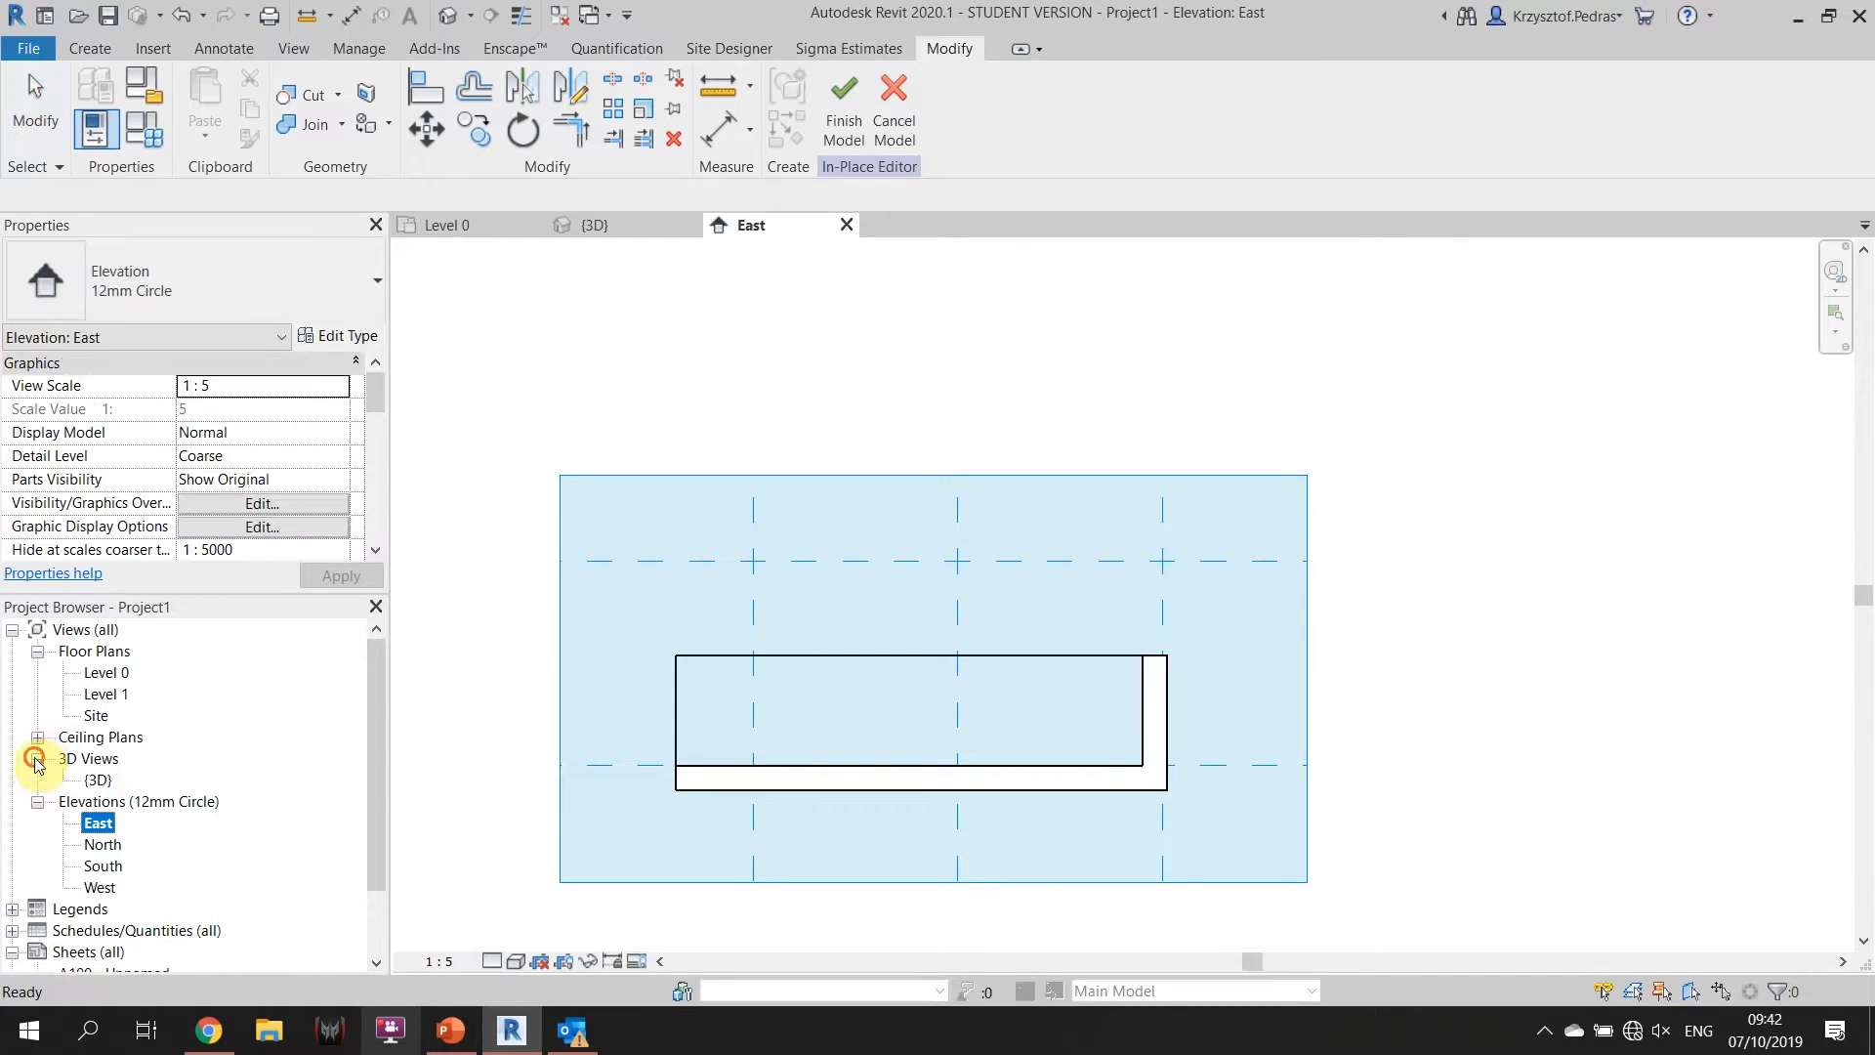
click(447, 17)
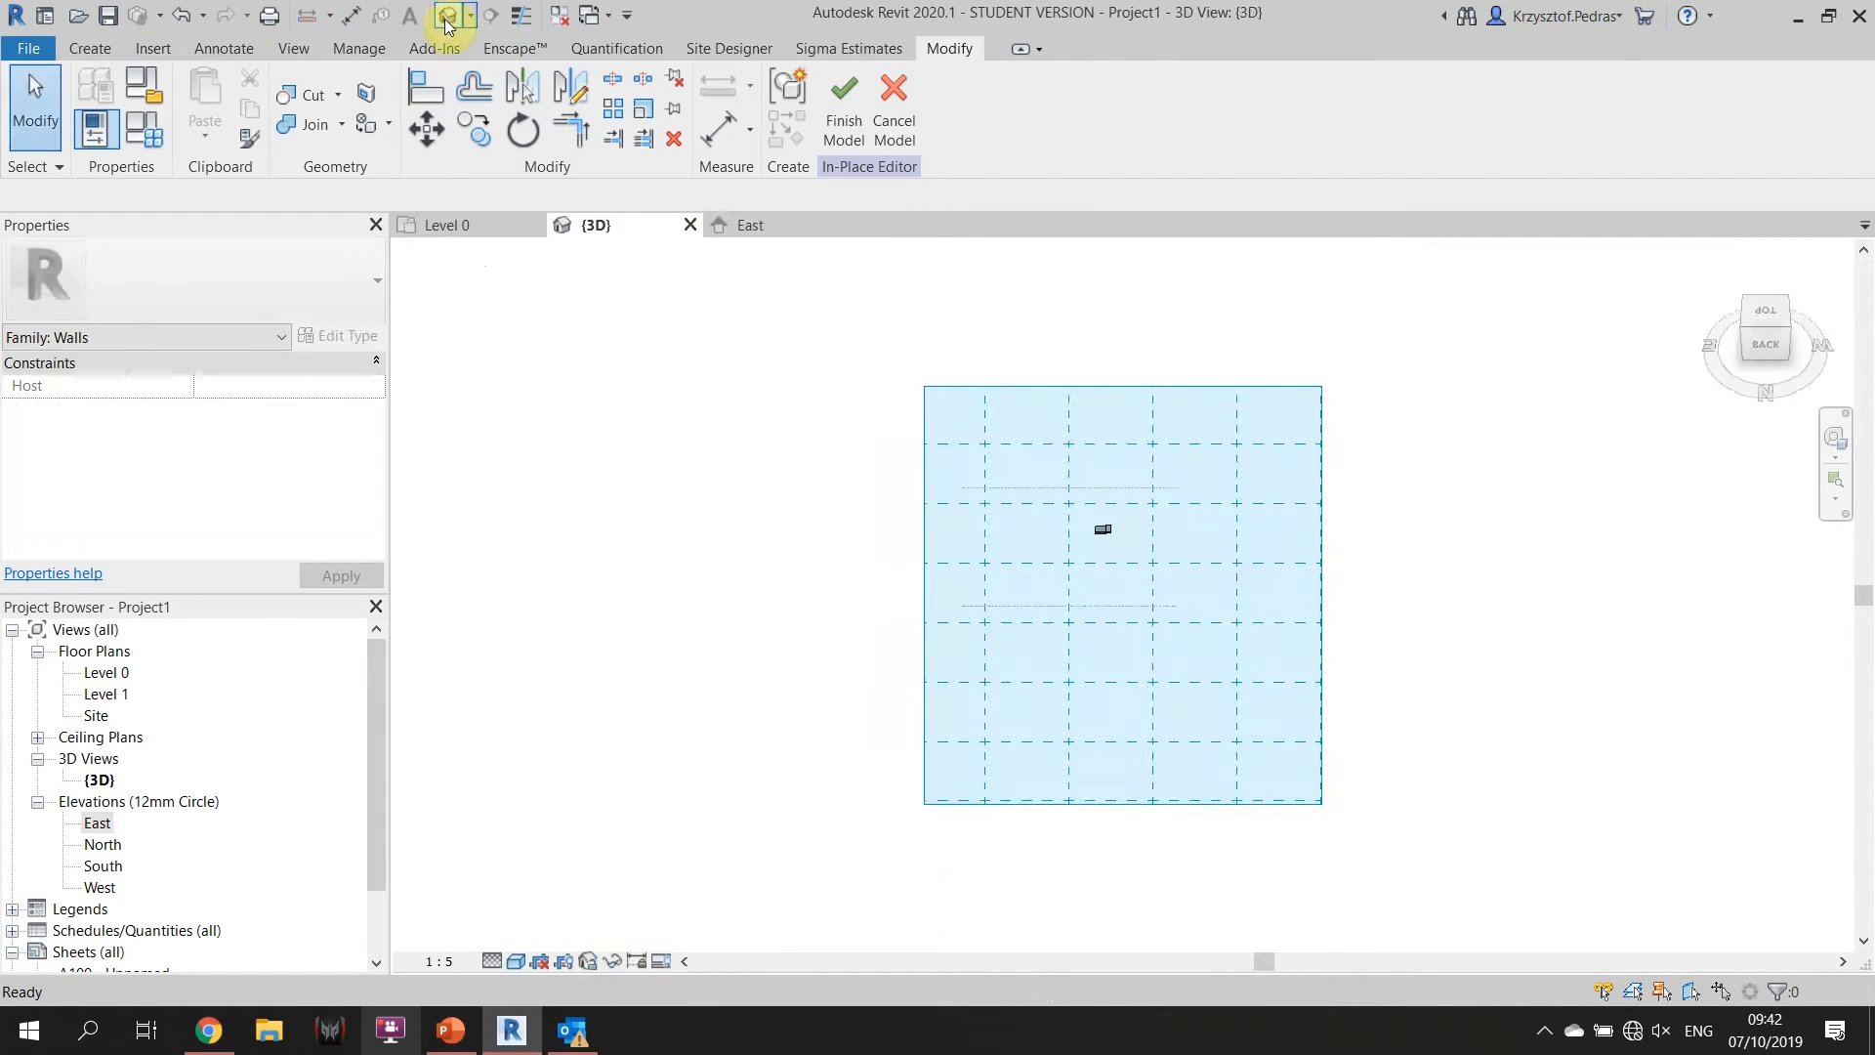
scroll(1074, 552, up, 7)
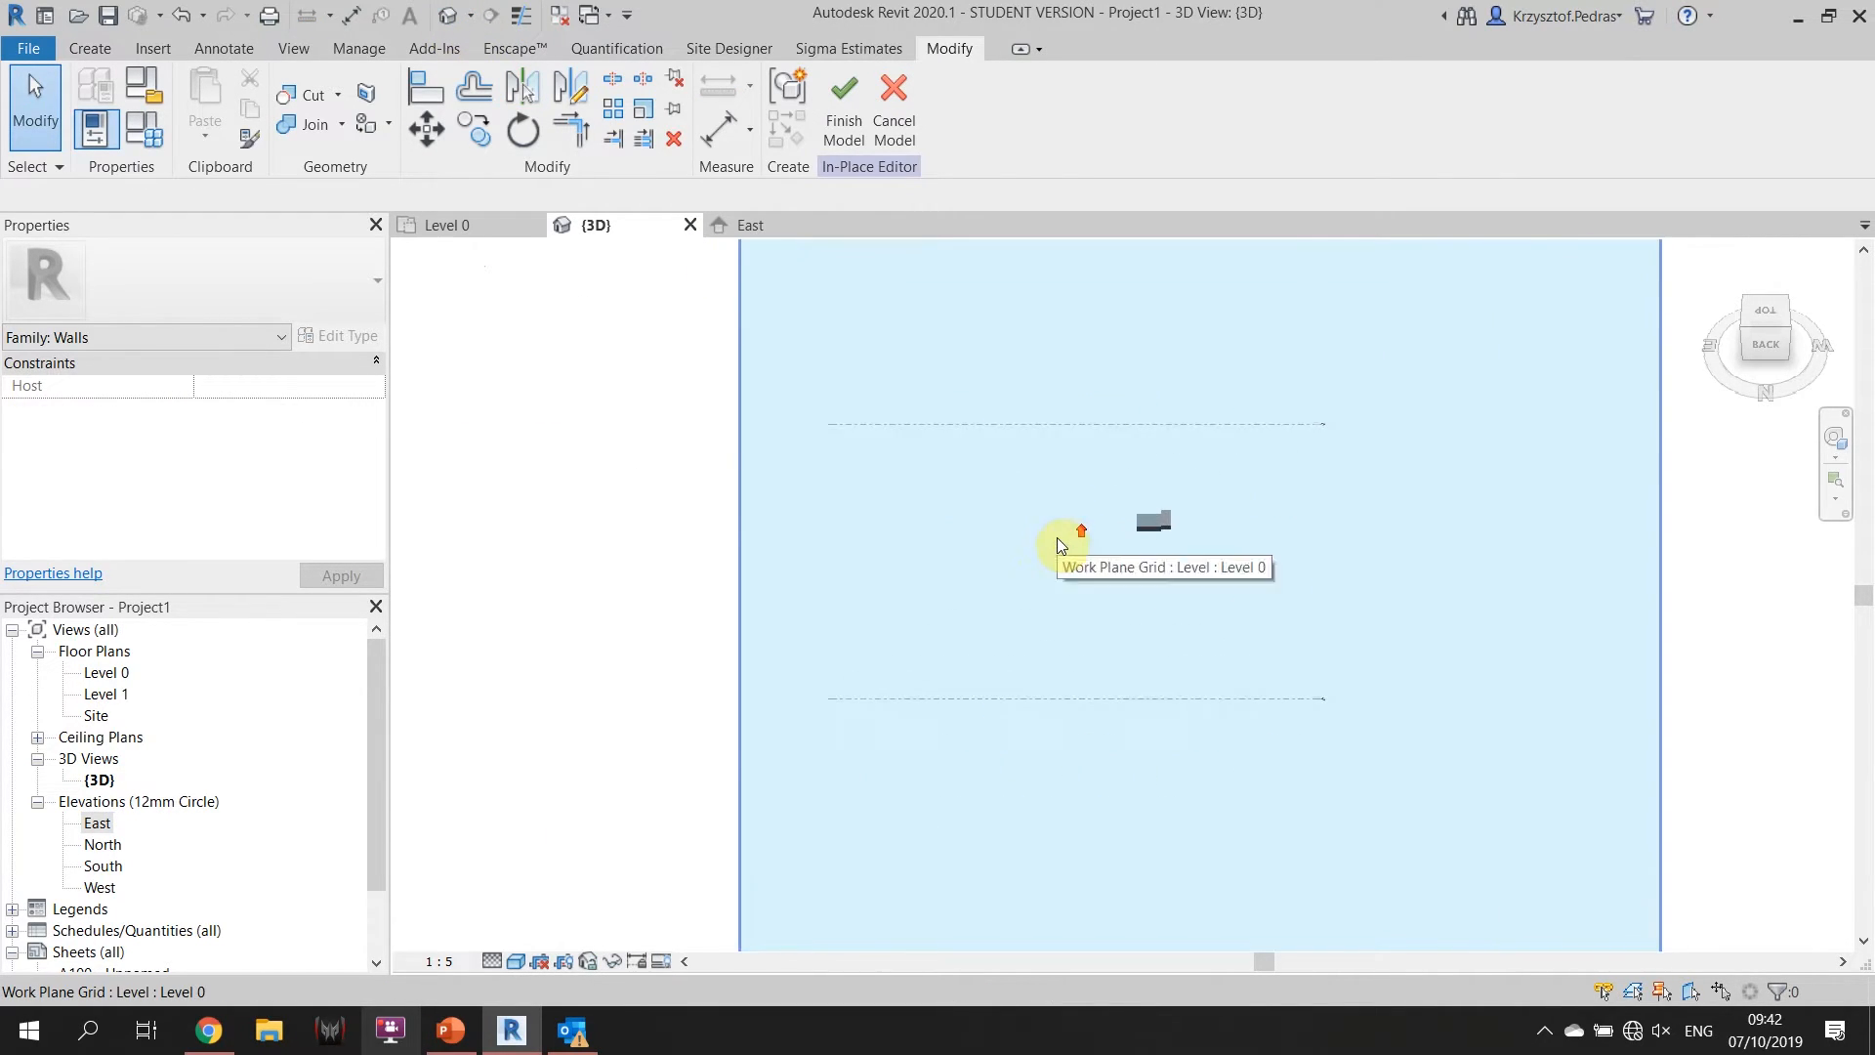
shift+middle_drag(1268, 527, 1385, 628)
scroll(1434, 596, up, 2)
scroll(1520, 596, up, 2)
middle_drag(1573, 612, 1238, 618)
scroll(1376, 528, up, 2)
middle_drag(1356, 564, 1311, 583)
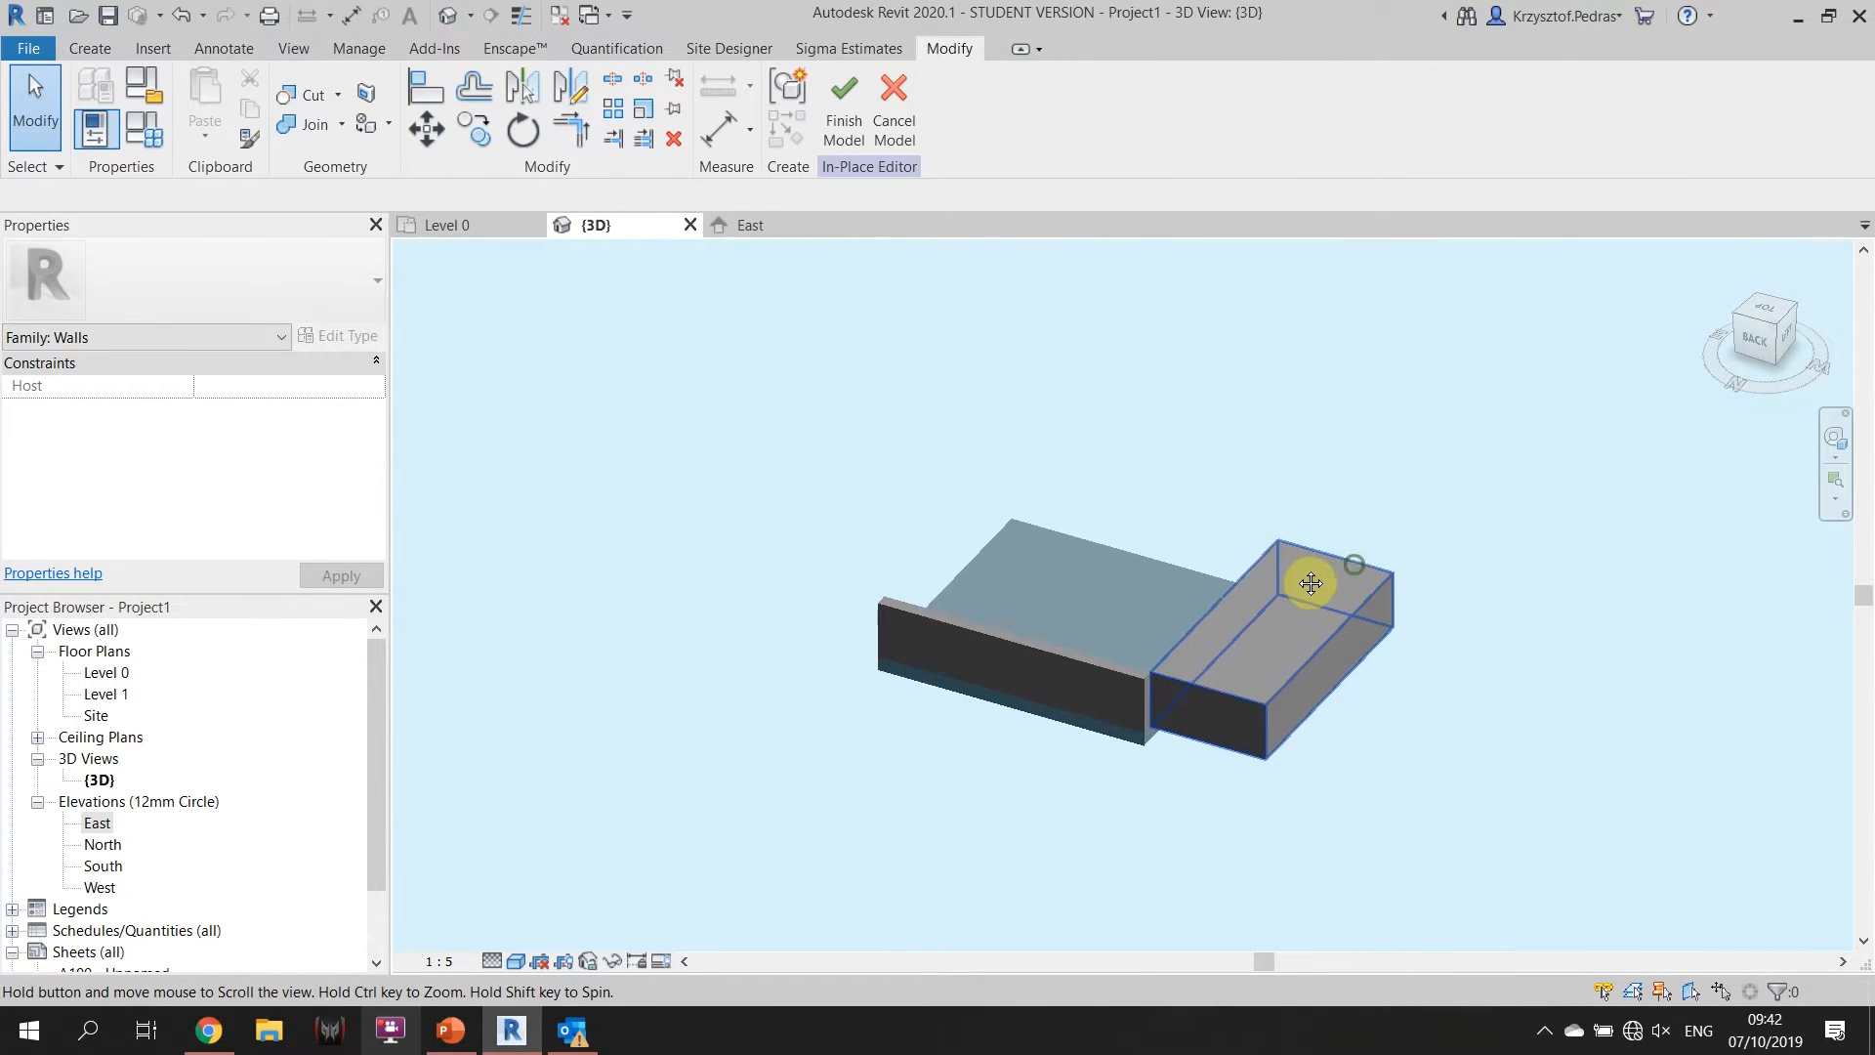
Stretch the L-shaped extrusion's start under the brick, flush with its far long face, at an Extrusion Start of -108 mm.
click(1080, 619)
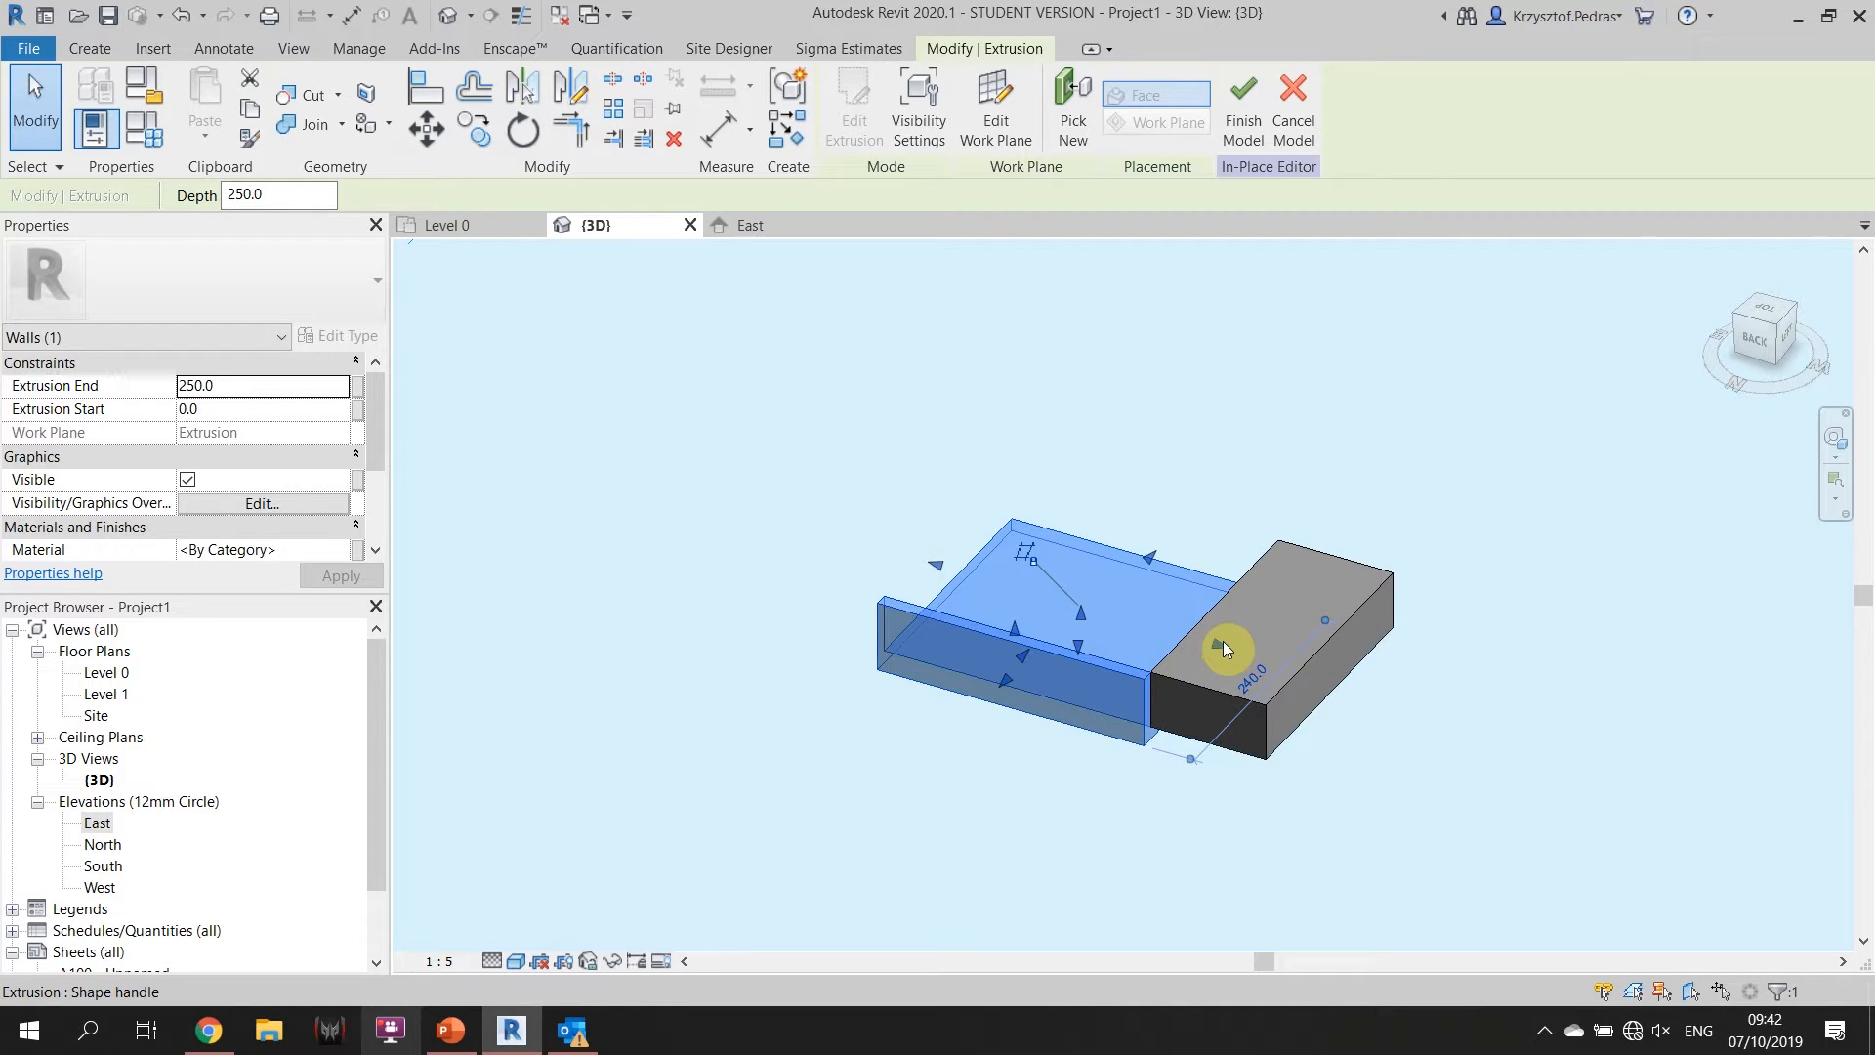
drag(1222, 641, 1343, 703)
scroll(1475, 707, up, 1)
scroll(1445, 713, up, 2)
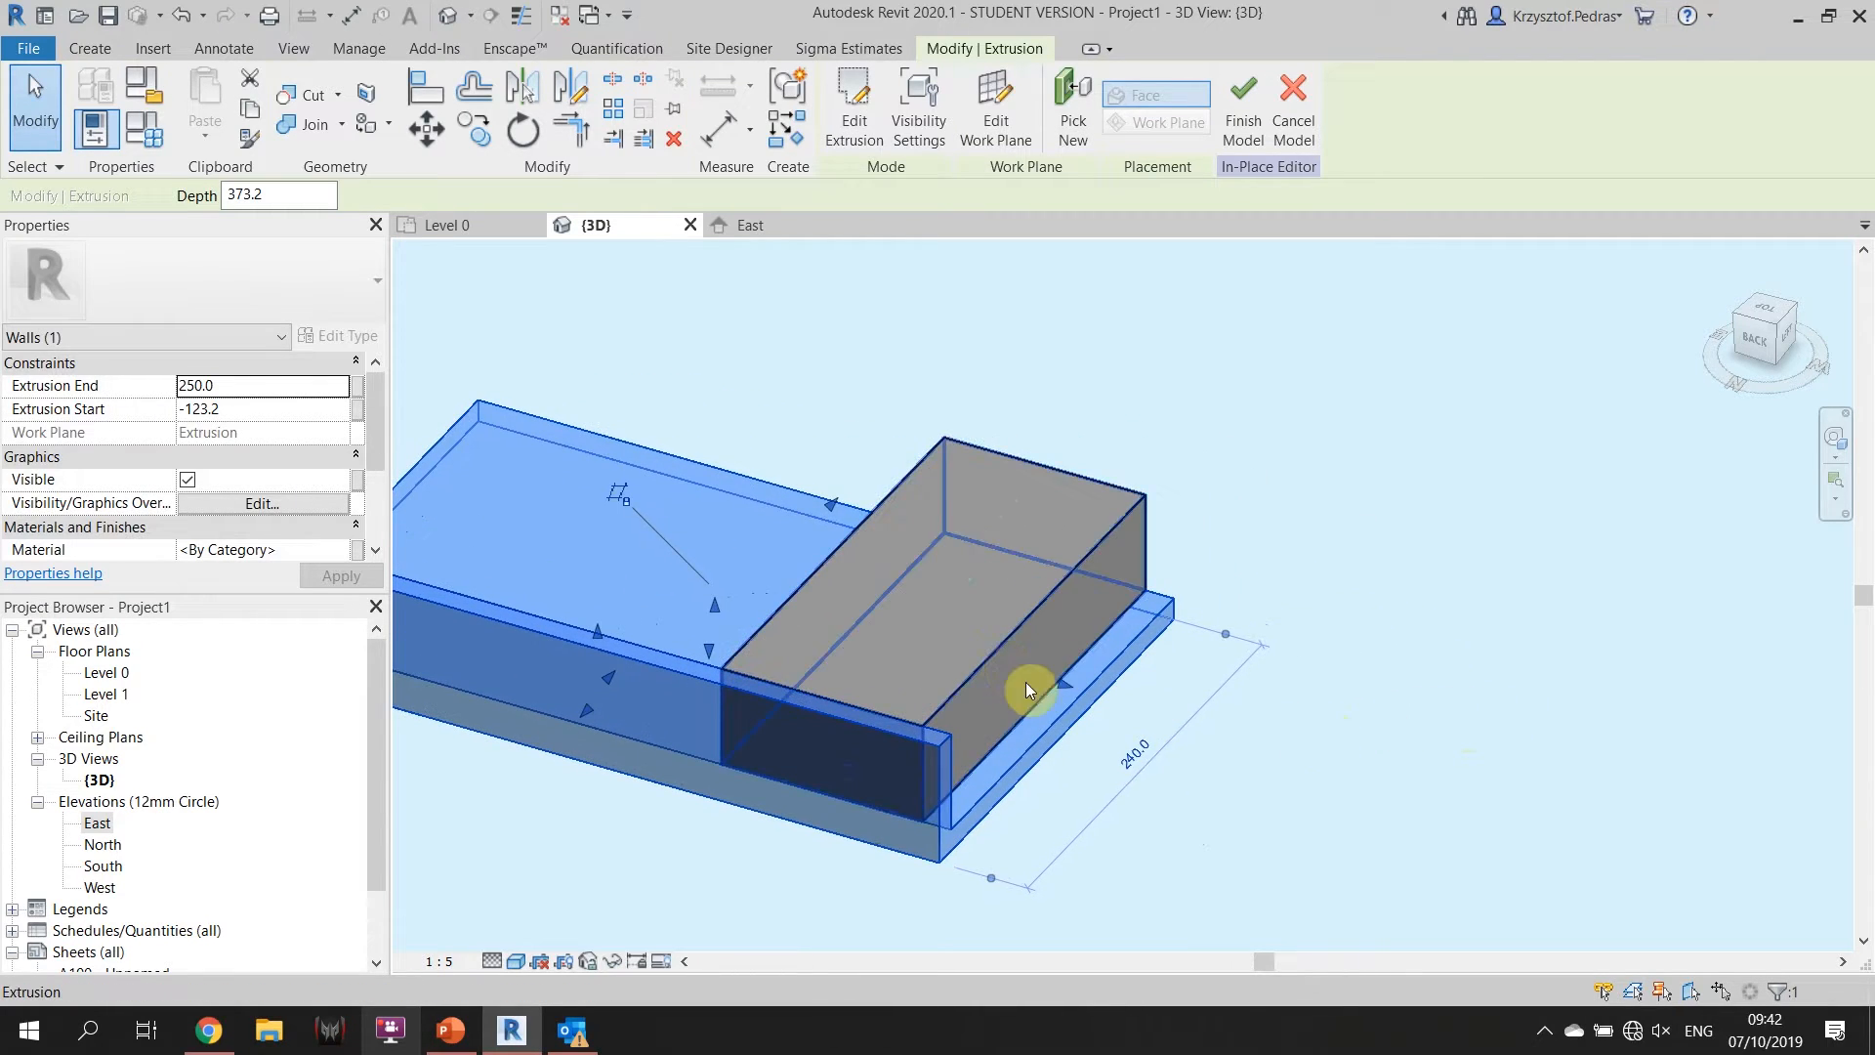
mouse_move(1033, 681)
mouse_down()
mouse_move(1097, 682)
mouse_move(1031, 672)
mouse_up()
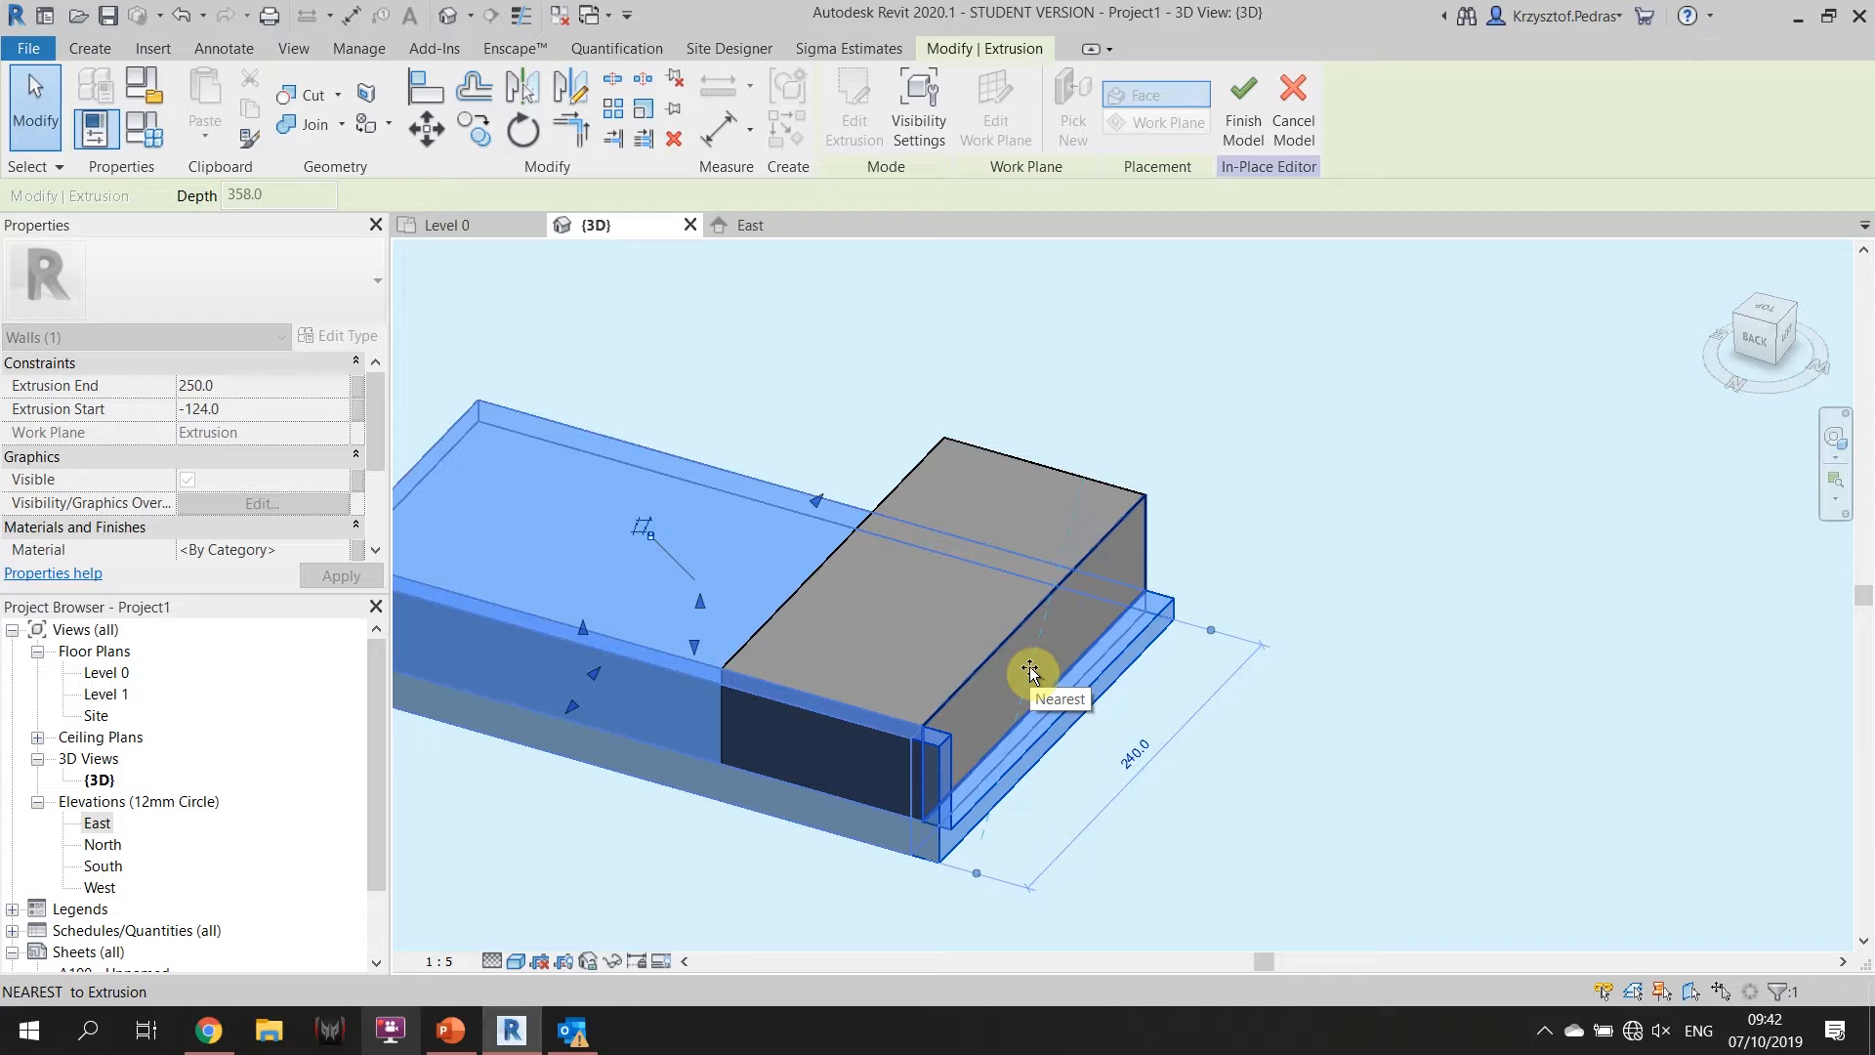
drag(1029, 666, 1032, 666)
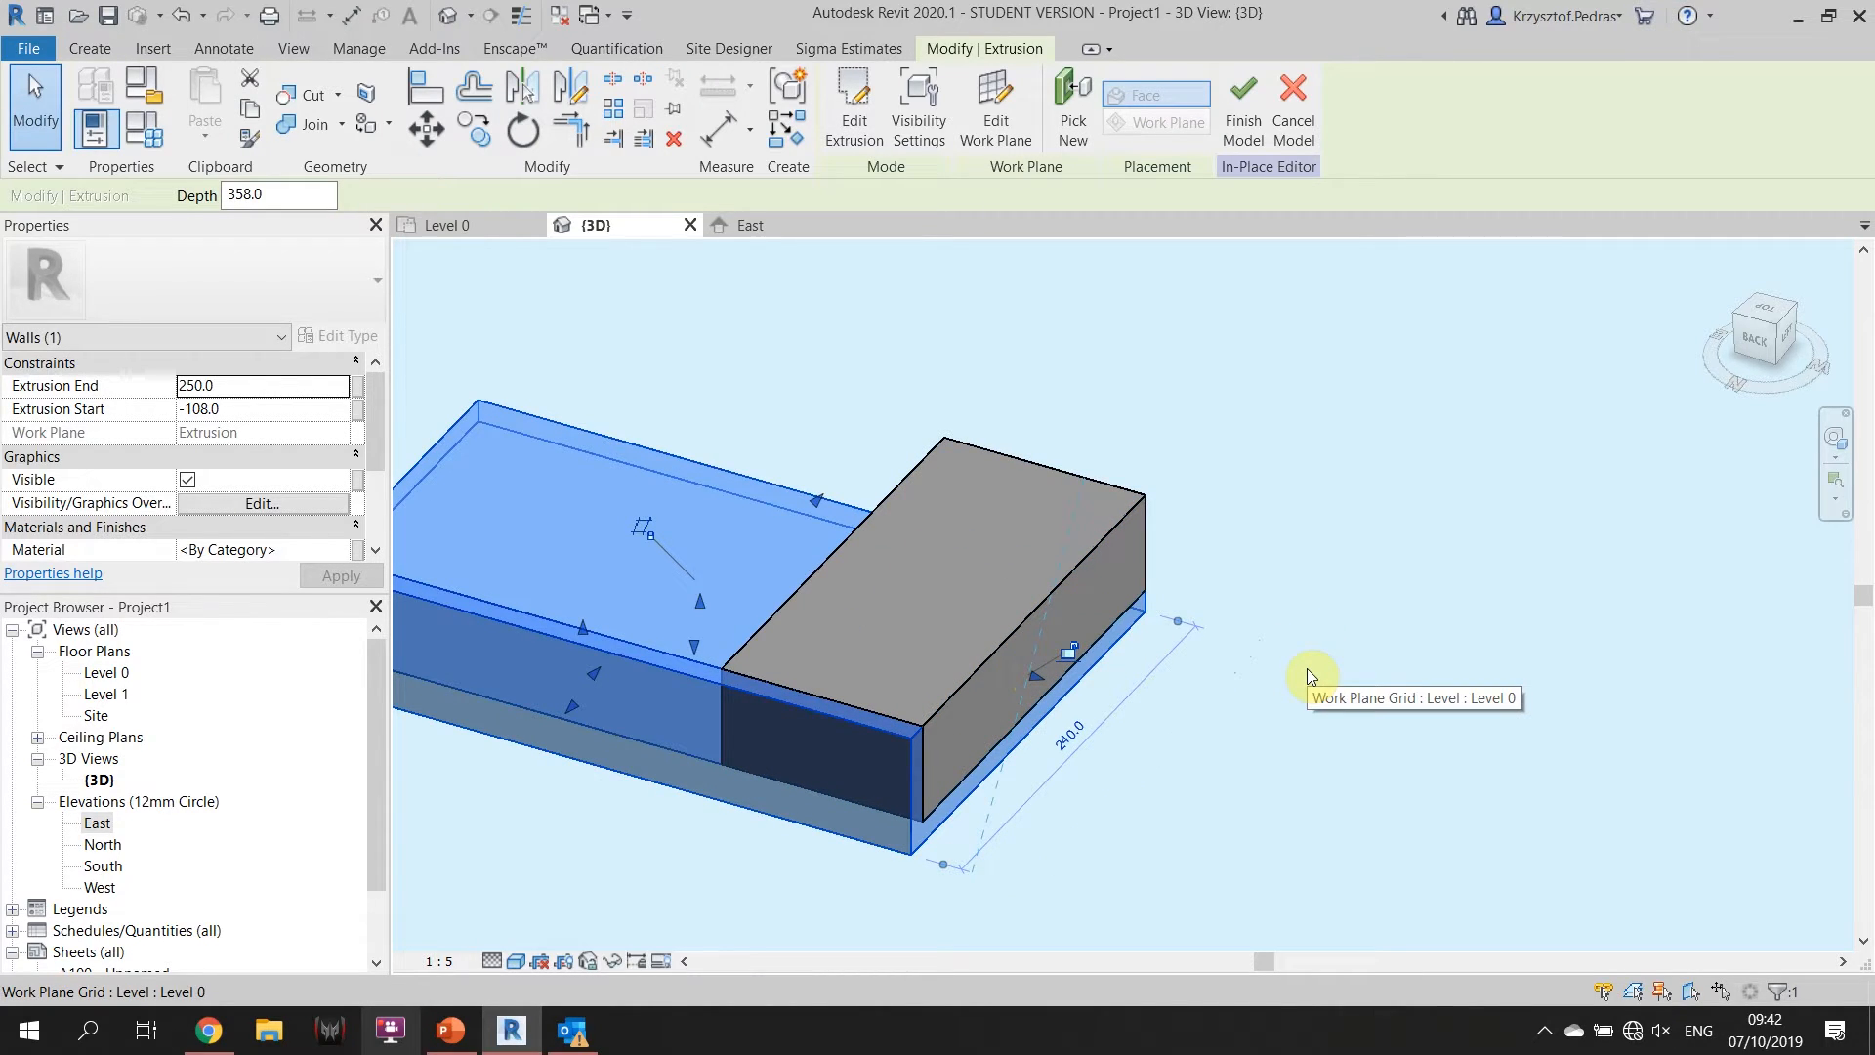
scroll(1307, 668, down, 2)
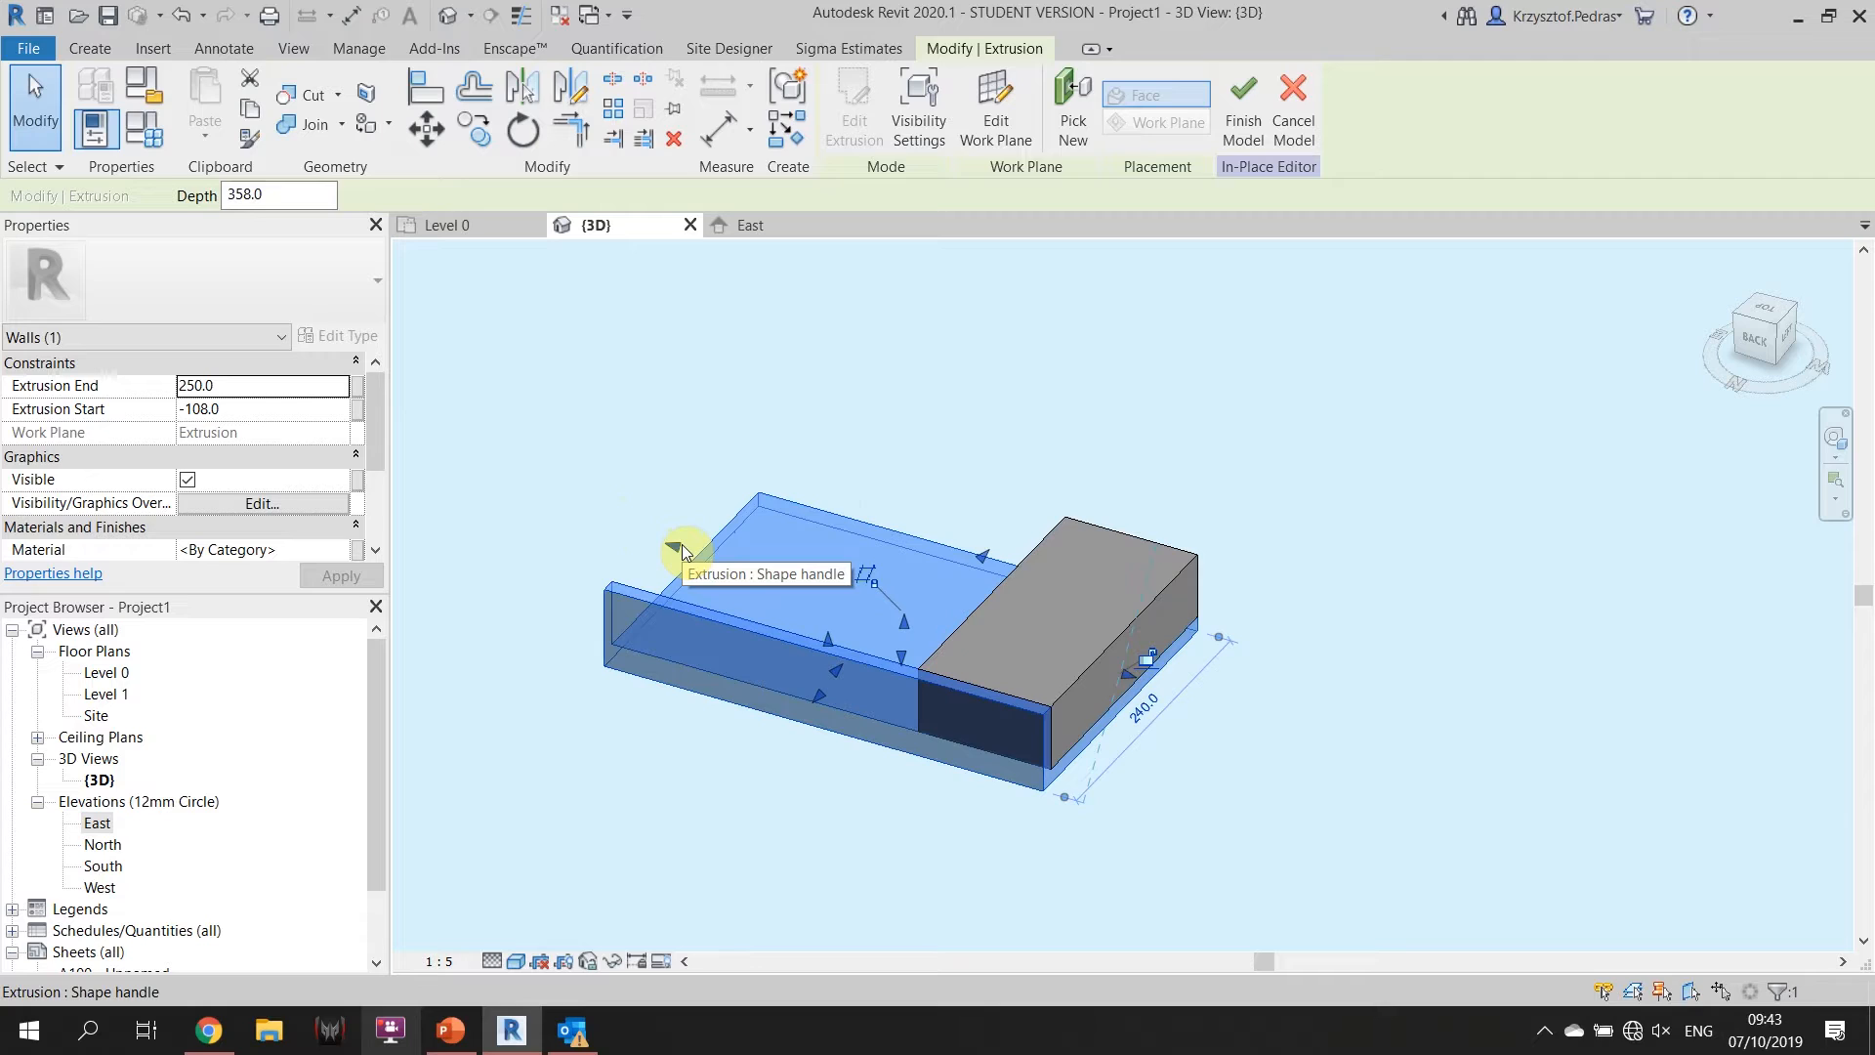
Pull the L-shaped extrusion's other end back flush with the brick's near long face, at an Extrusion End of 0.
click(800, 422)
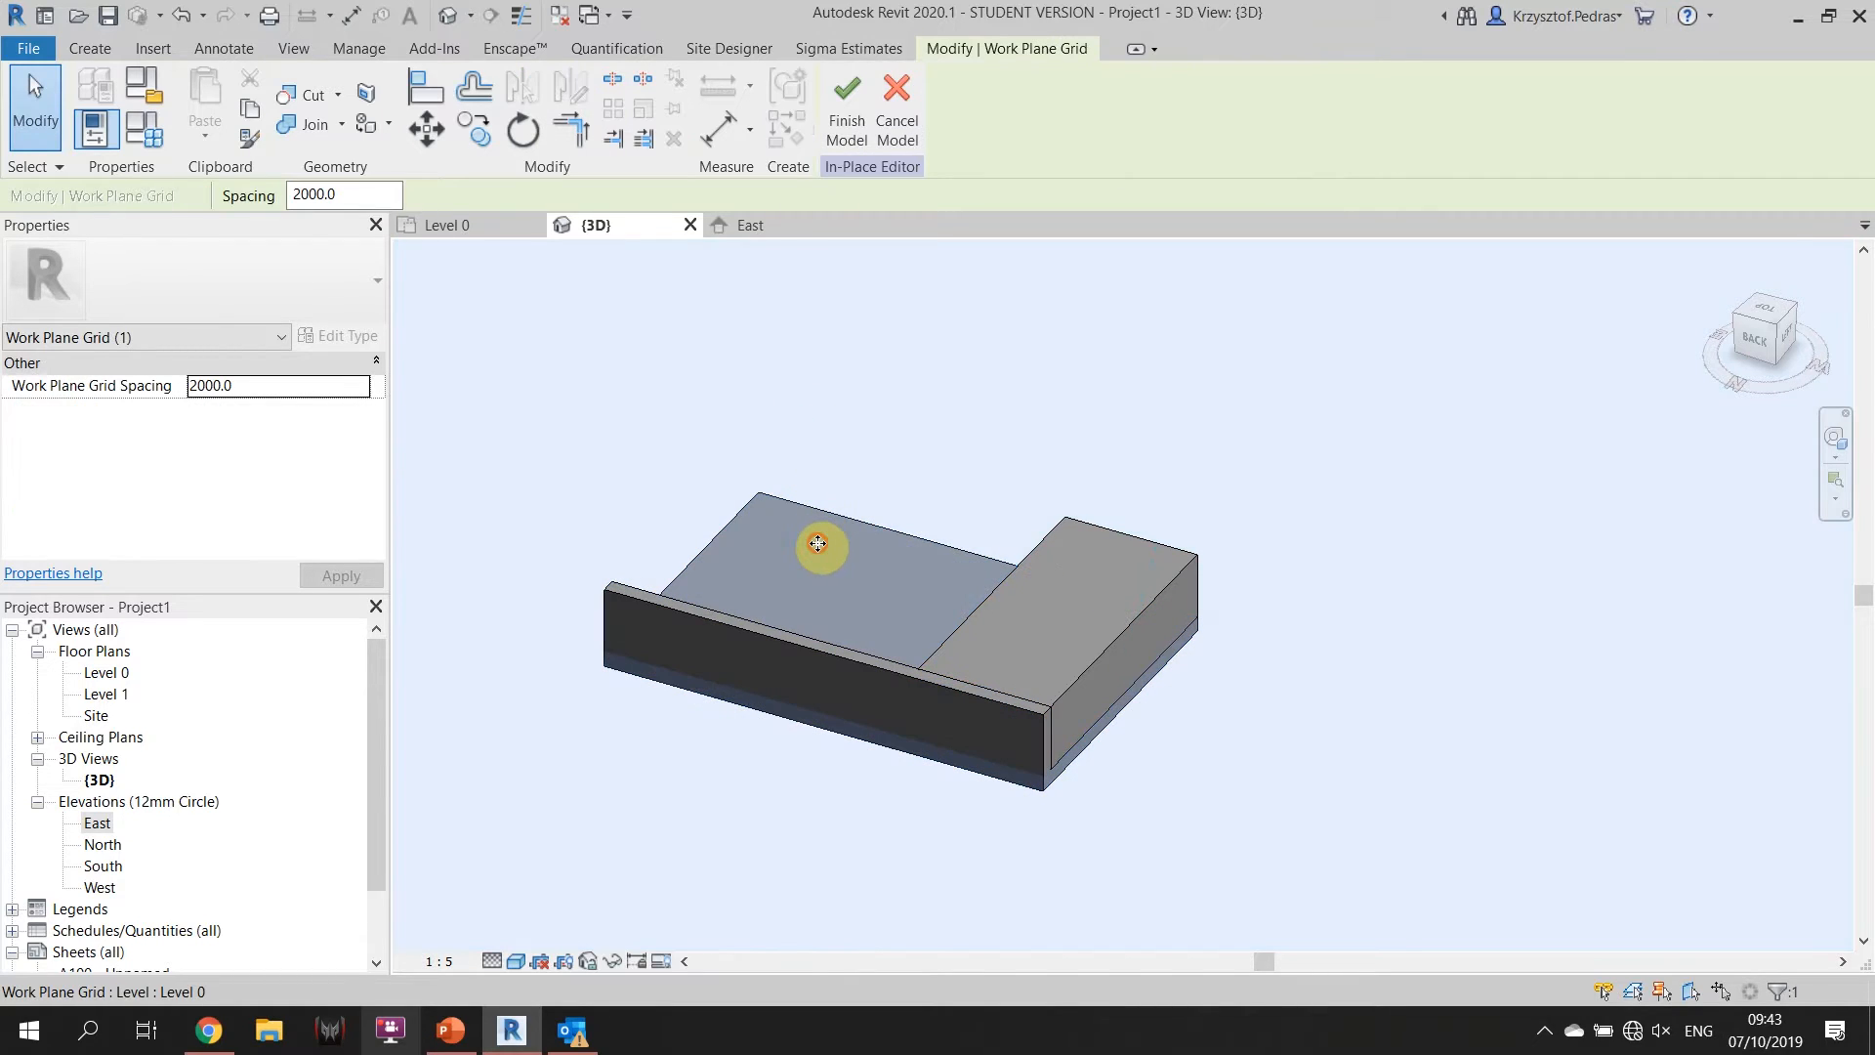
click(719, 623)
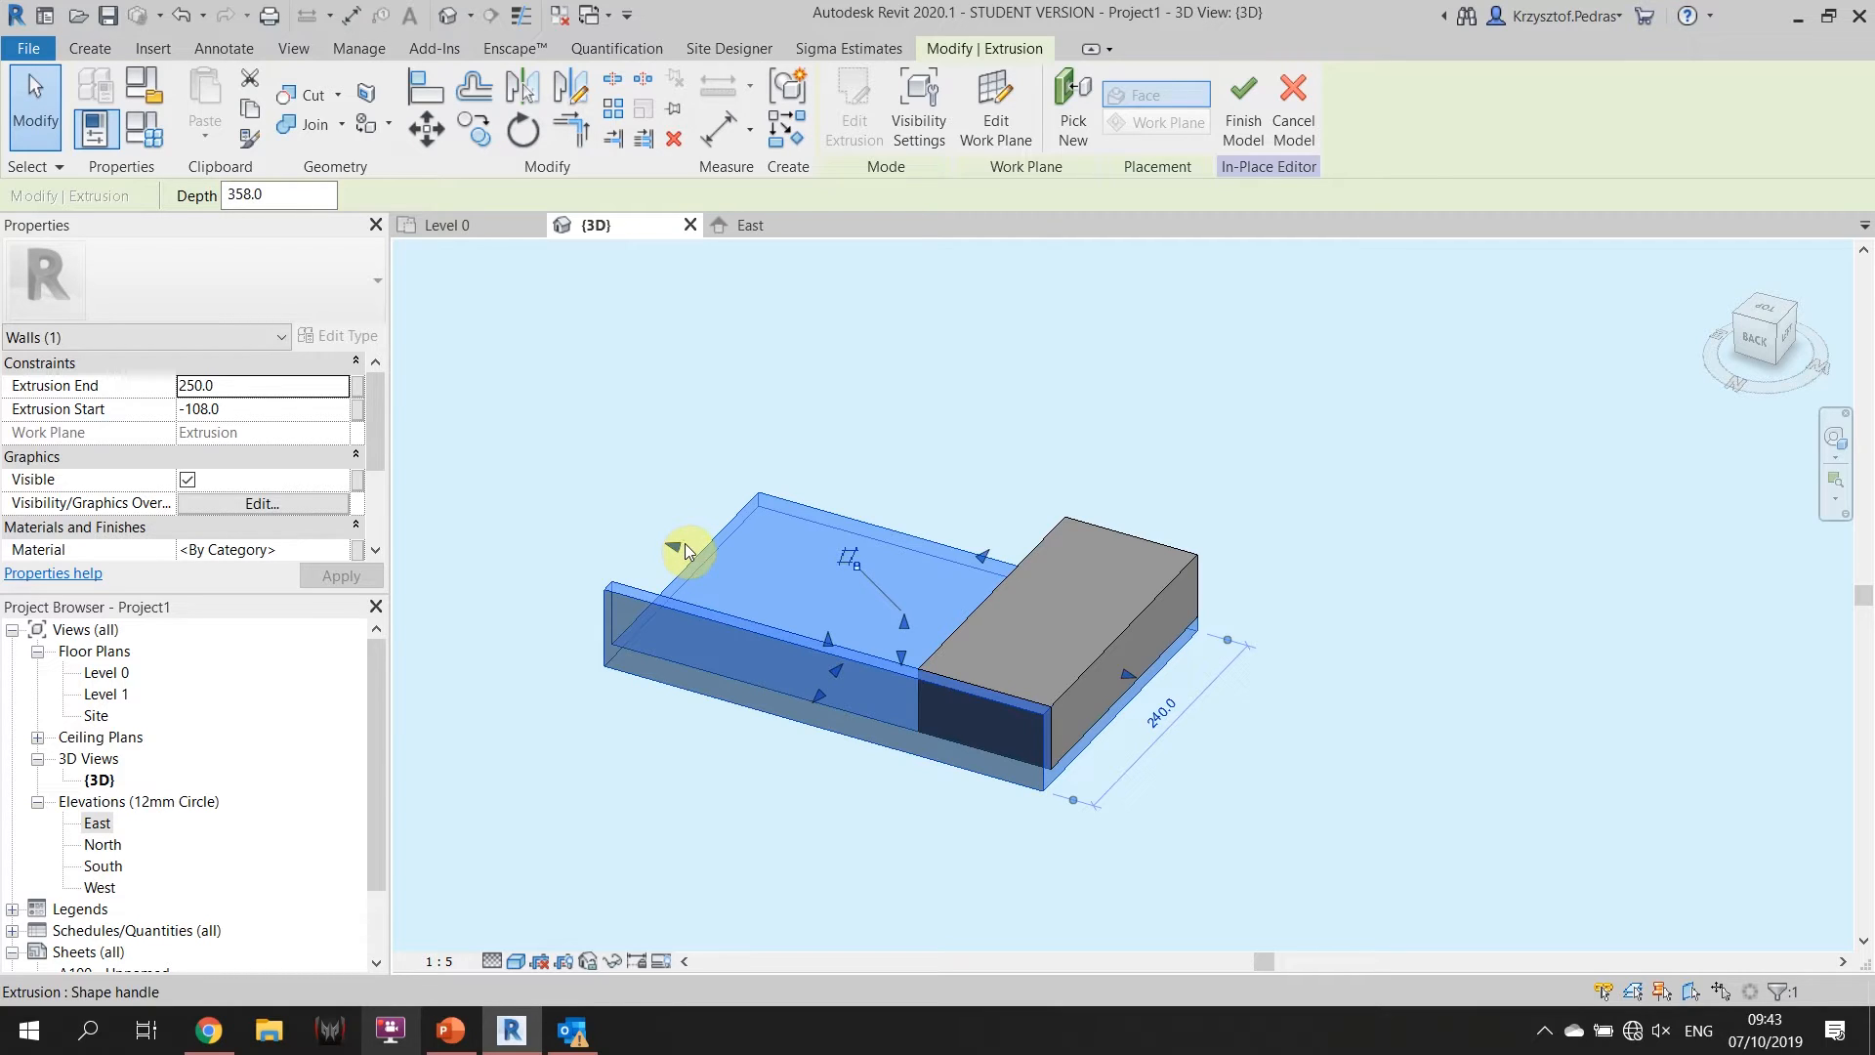
drag(672, 545, 988, 668)
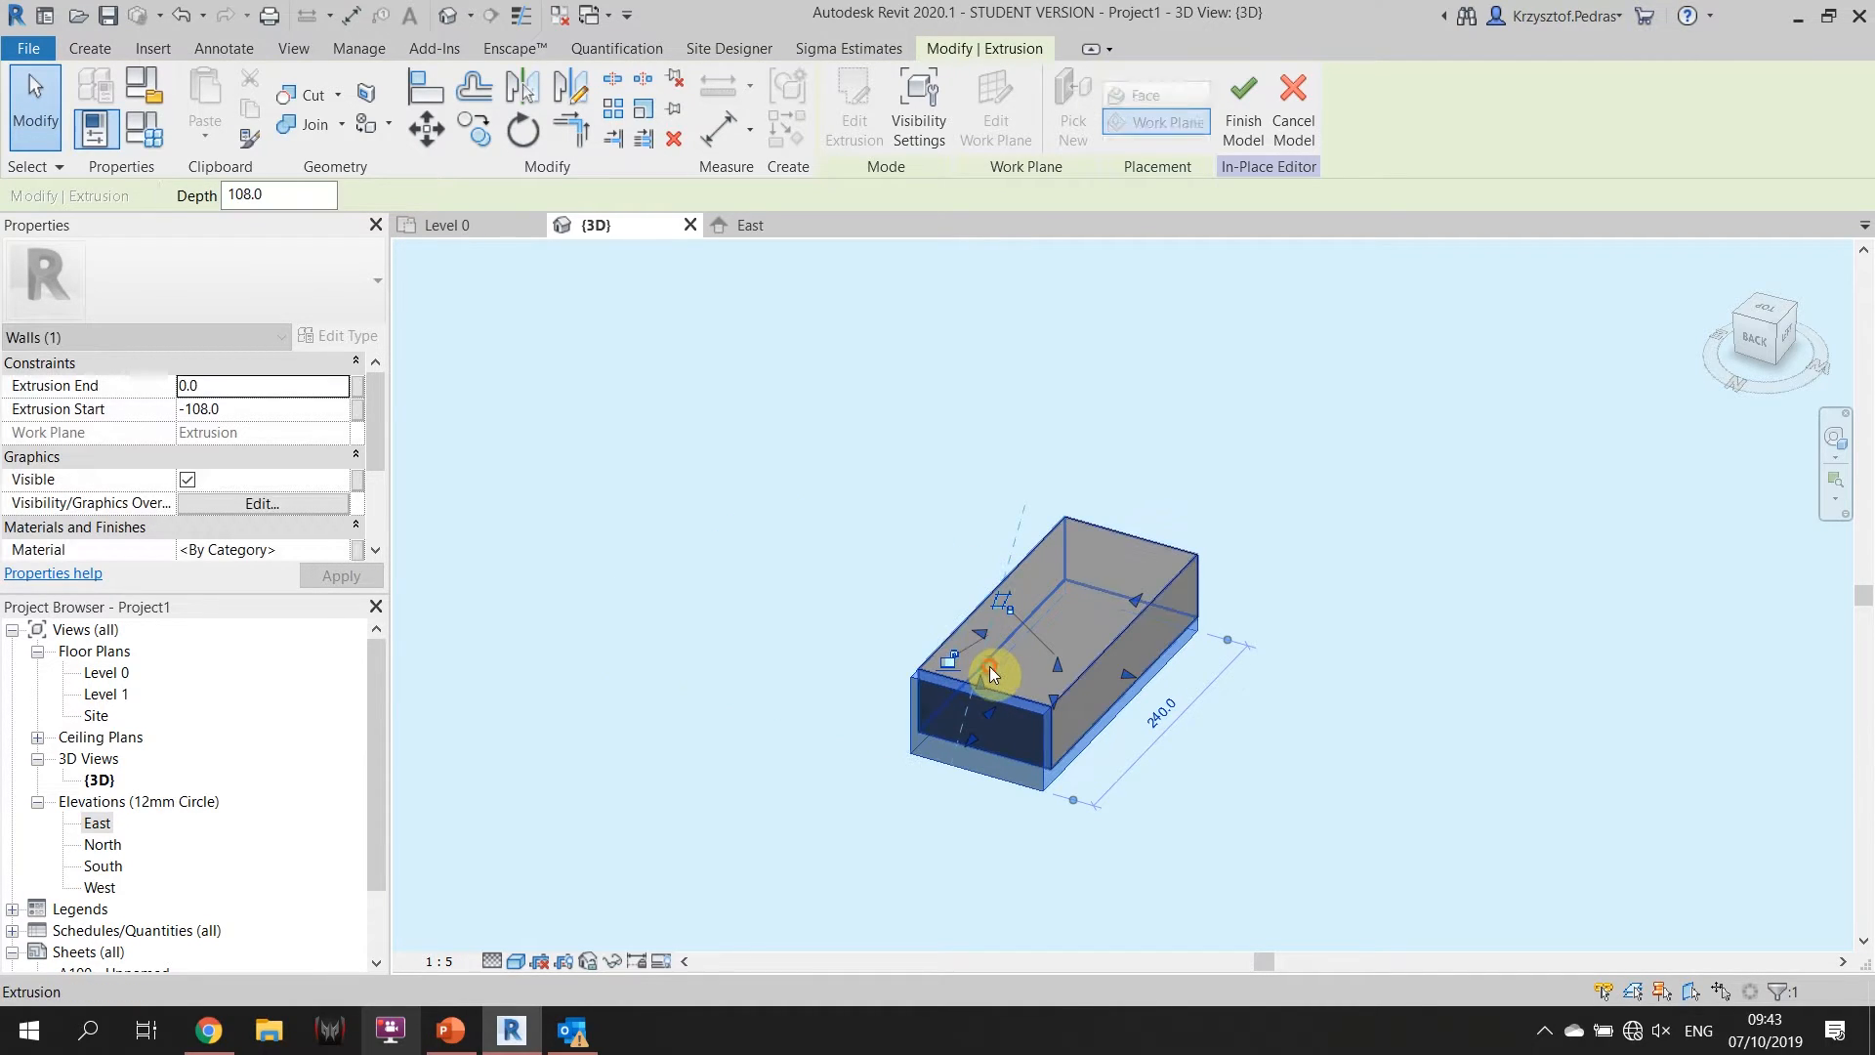
click(1080, 455)
click(1031, 668)
click(1253, 440)
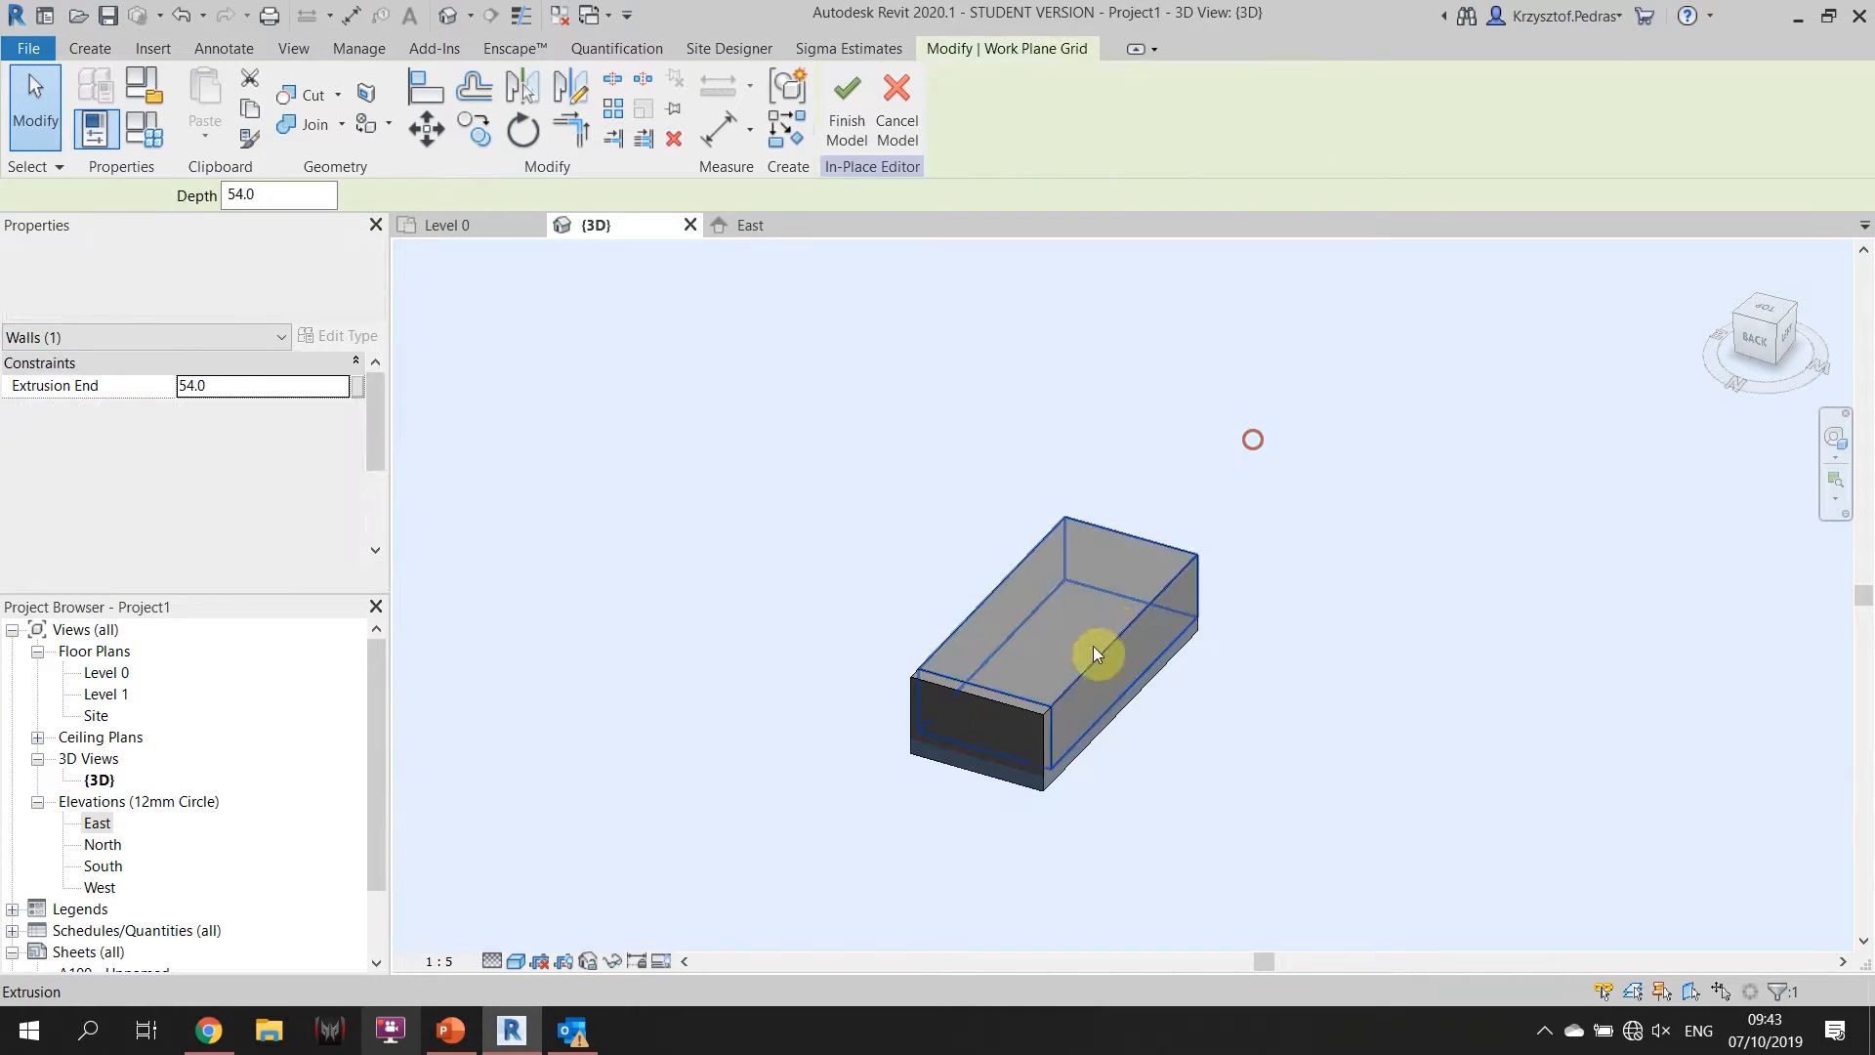
Inspect from another side how the L-shaped extrusion fits around the brick's underside and end face.
click(990, 731)
shift+middle_drag(991, 733, 1452, 460)
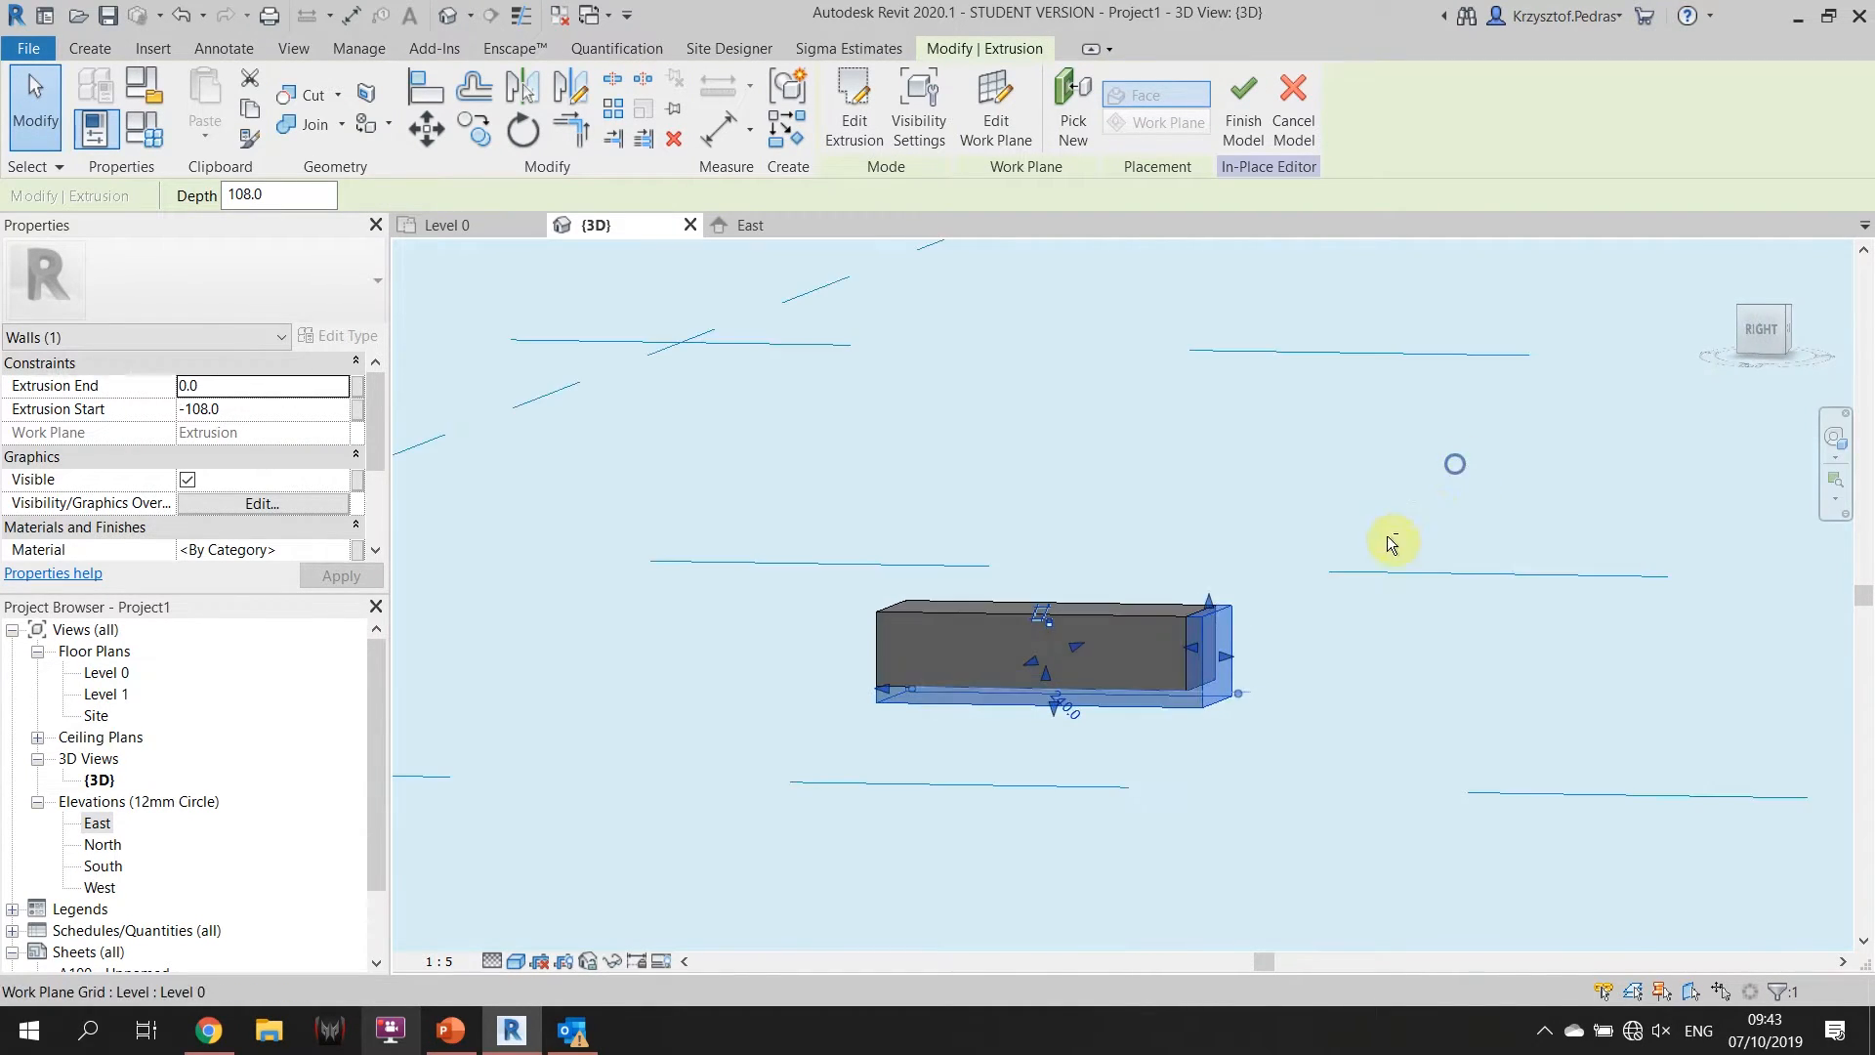
click(1310, 466)
mouse_move(1196, 682)
shift+middle_down()
mouse_move(1262, 674)
mouse_move(1289, 649)
mouse_move(1217, 699)
mouse_move(1193, 657)
shift+middle_up()
middle_drag(1330, 525, 1261, 566)
click(1059, 589)
click(1201, 516)
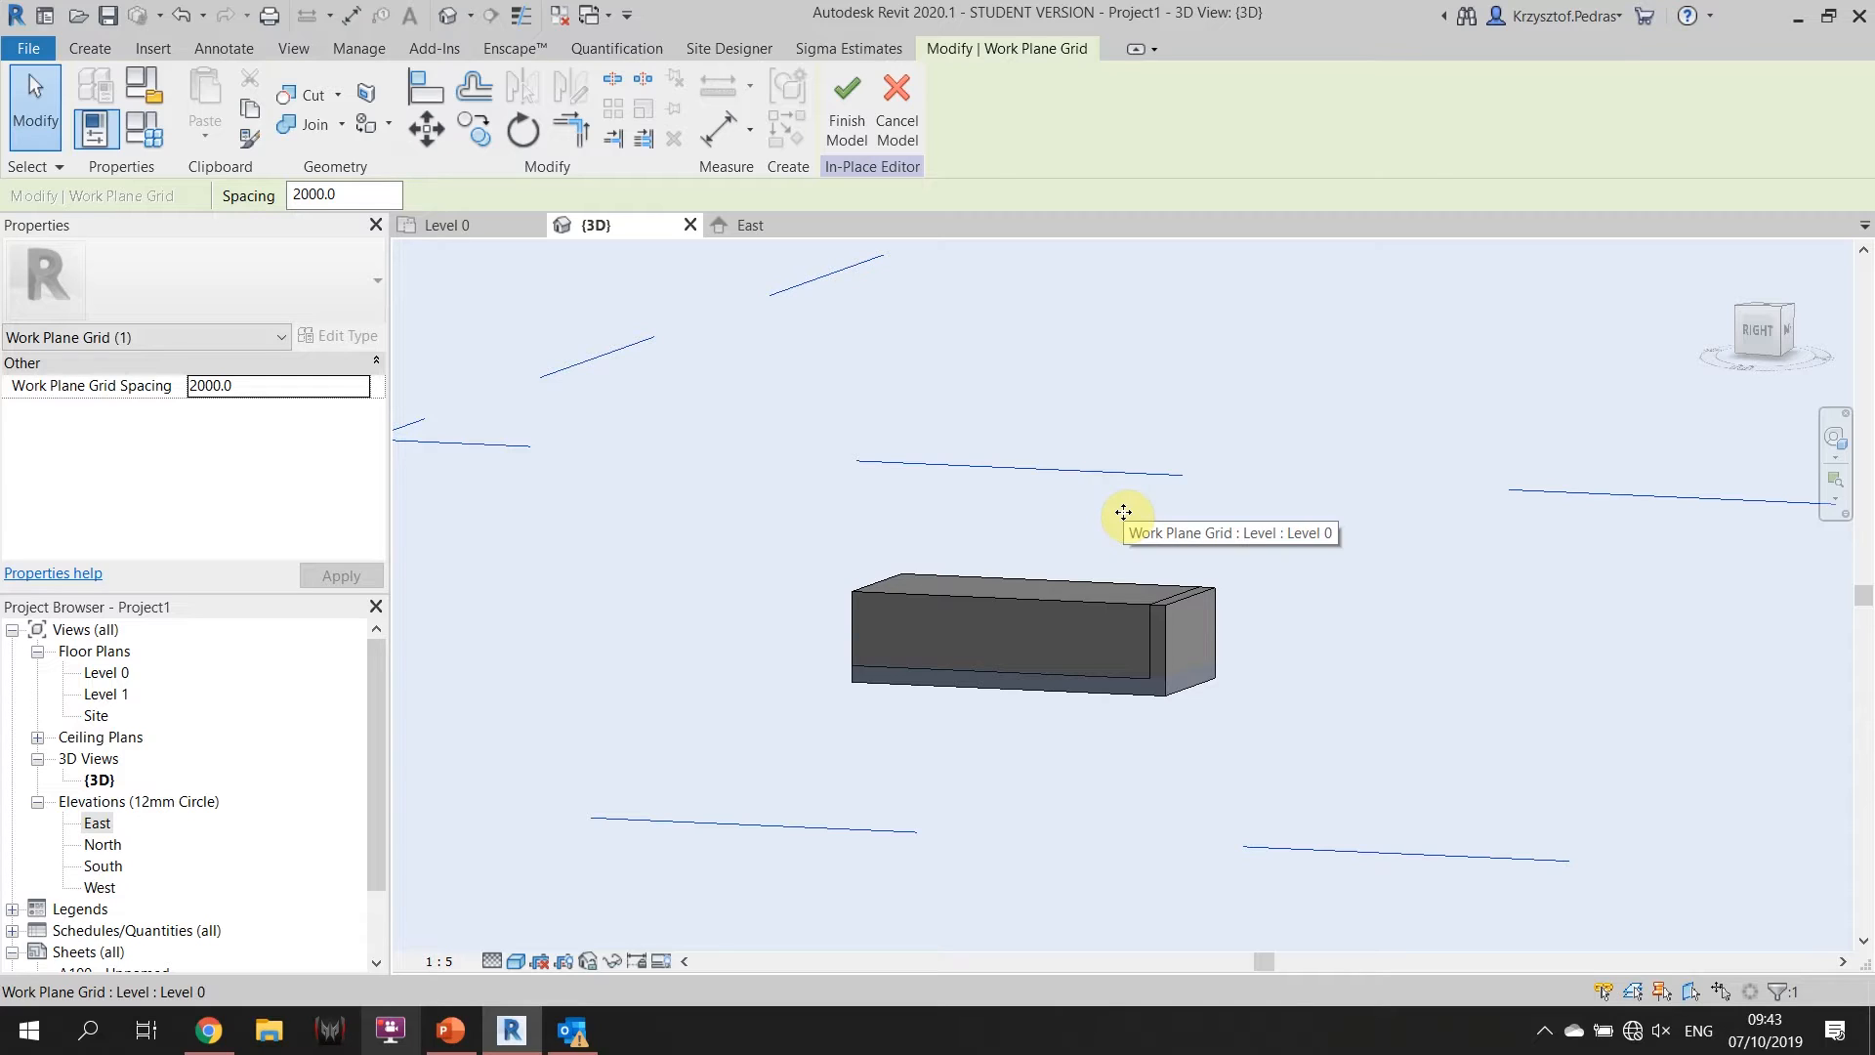
Stretch the L-shaped extrusion out to an Extrusion End of 516 mm, and pull it back flush with the brick's long face.
click(1192, 635)
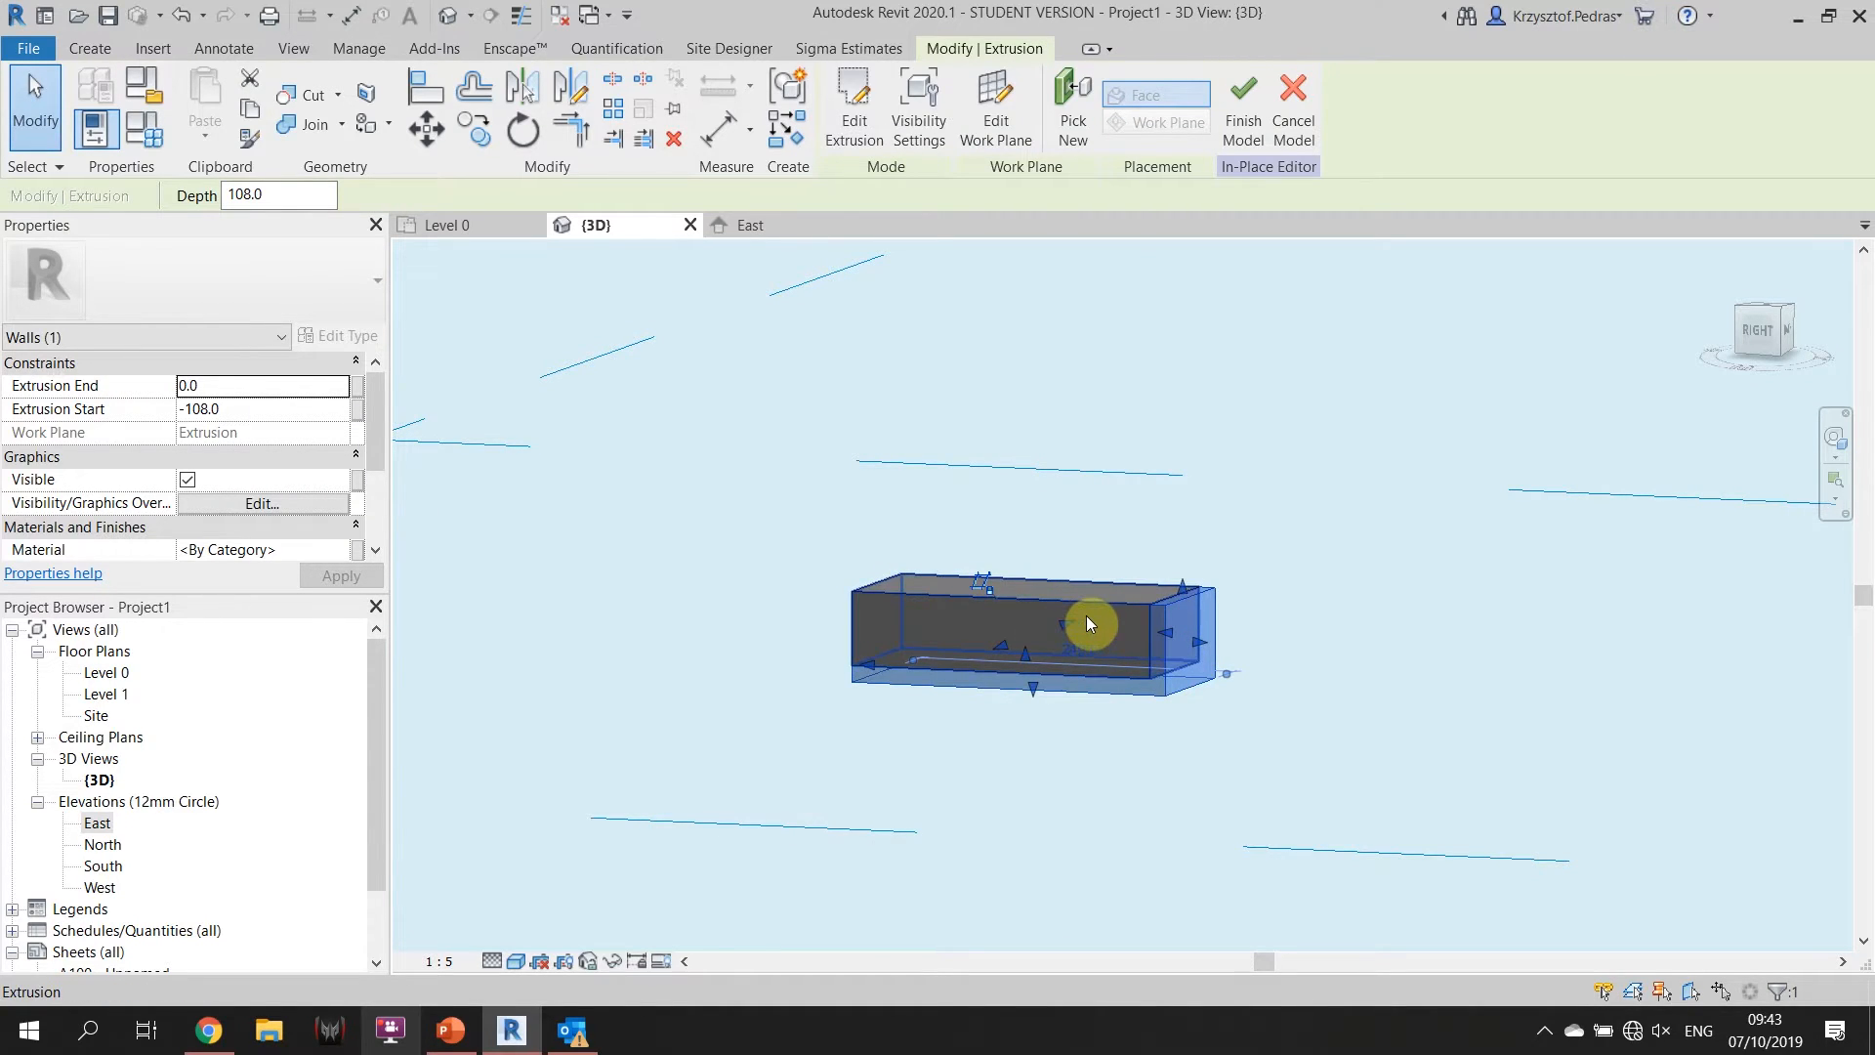
mouse_move(1010, 665)
shift+middle_down()
mouse_move(1084, 661)
mouse_move(1068, 712)
mouse_move(981, 656)
shift+middle_up()
drag(978, 650, 594, 870)
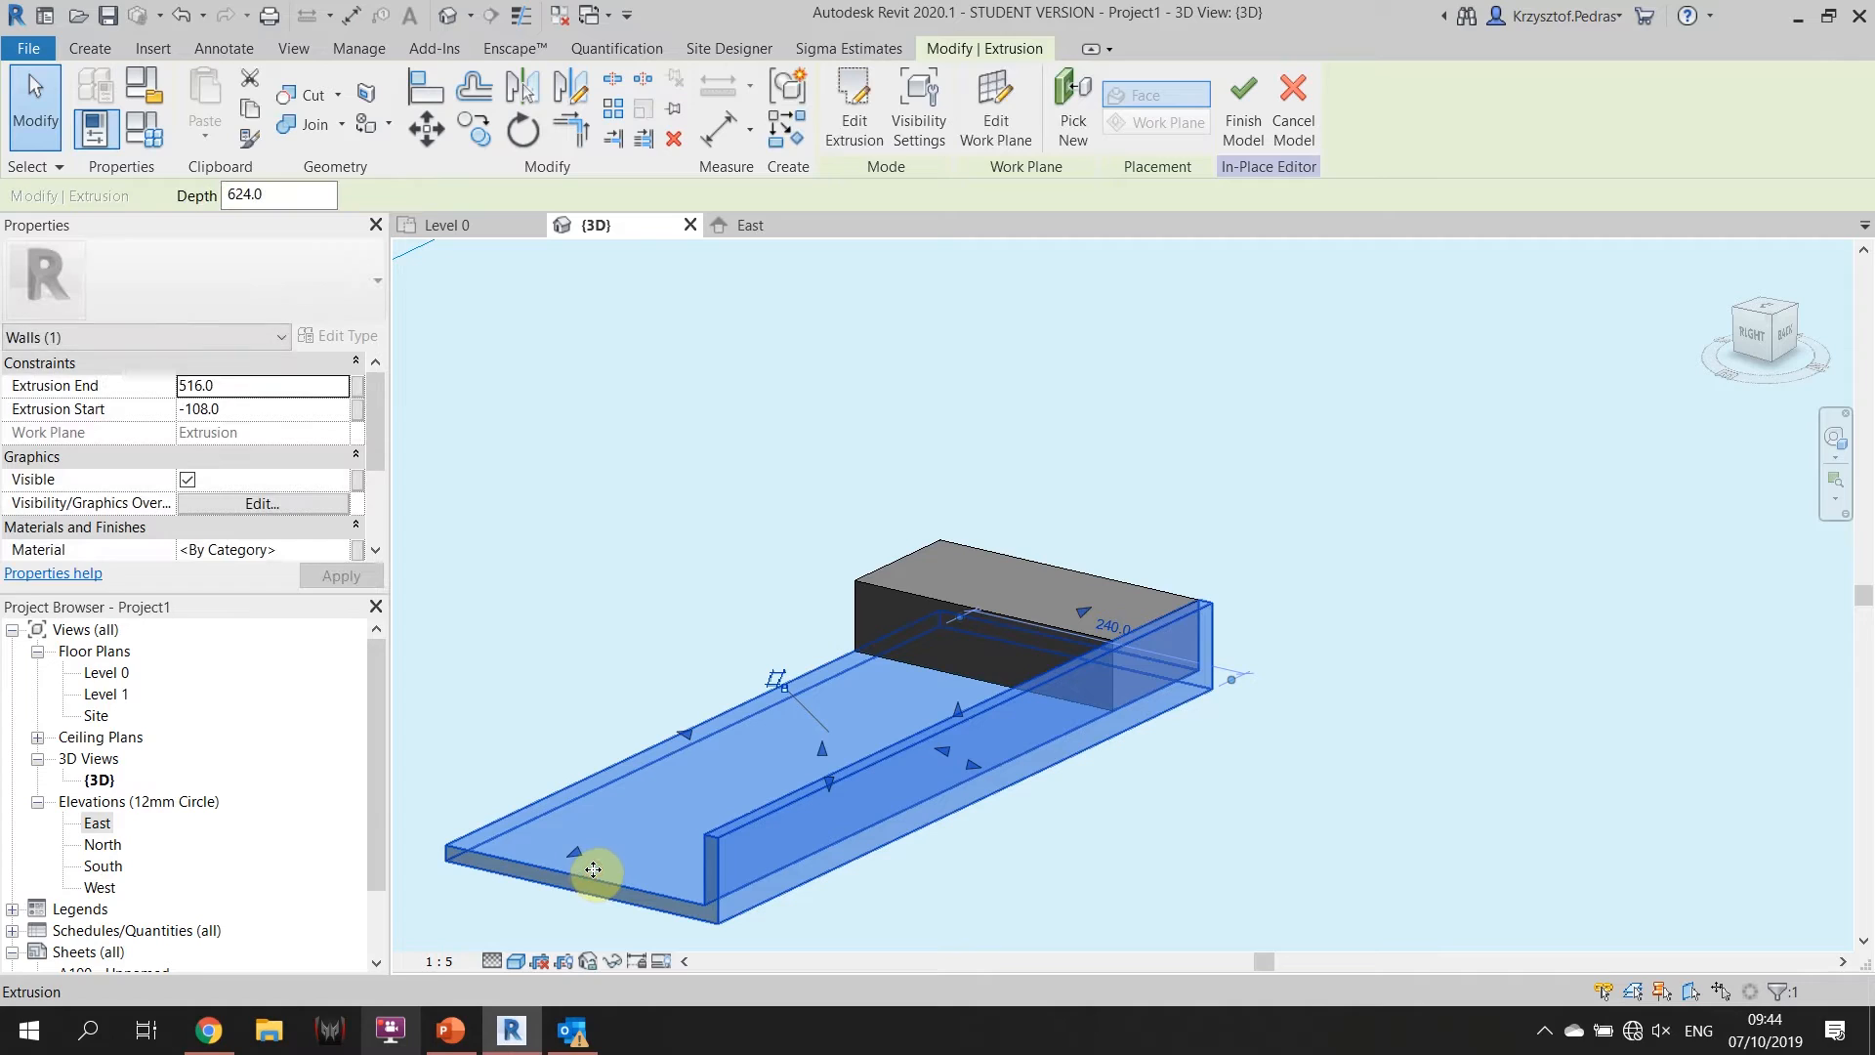
click(651, 453)
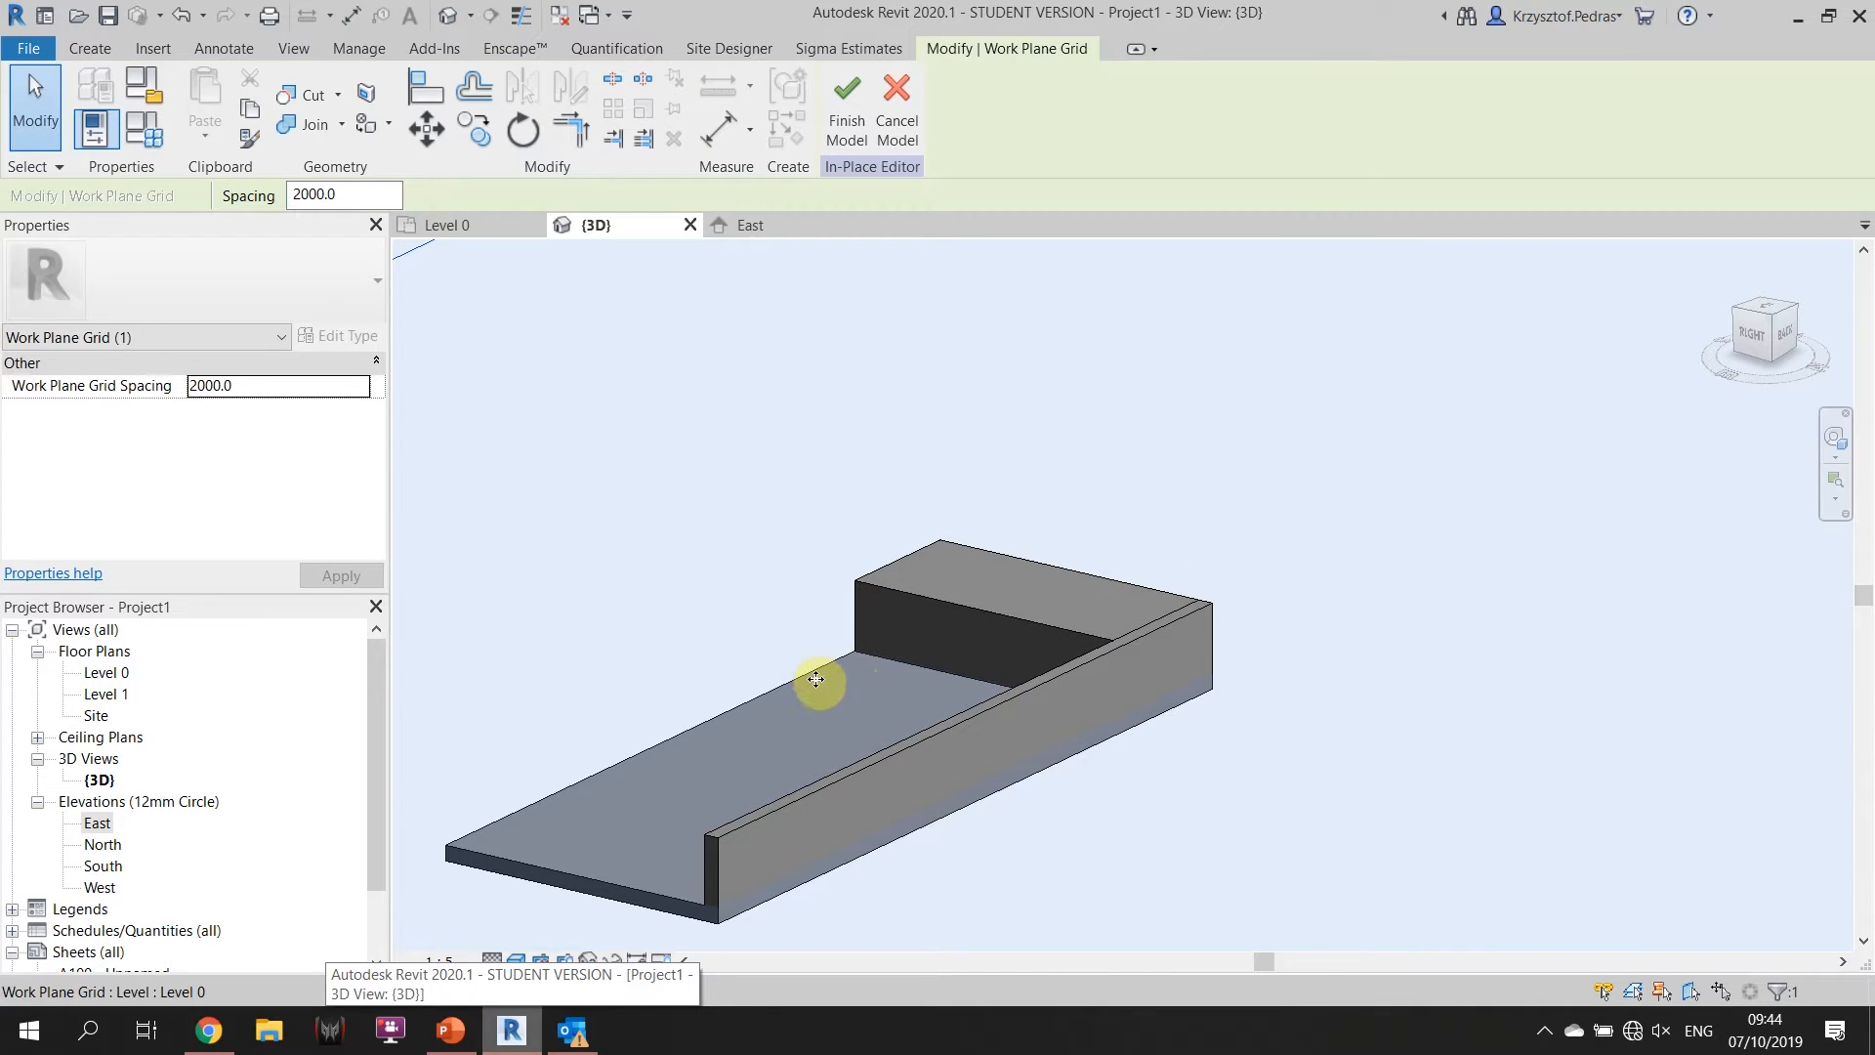
click(828, 689)
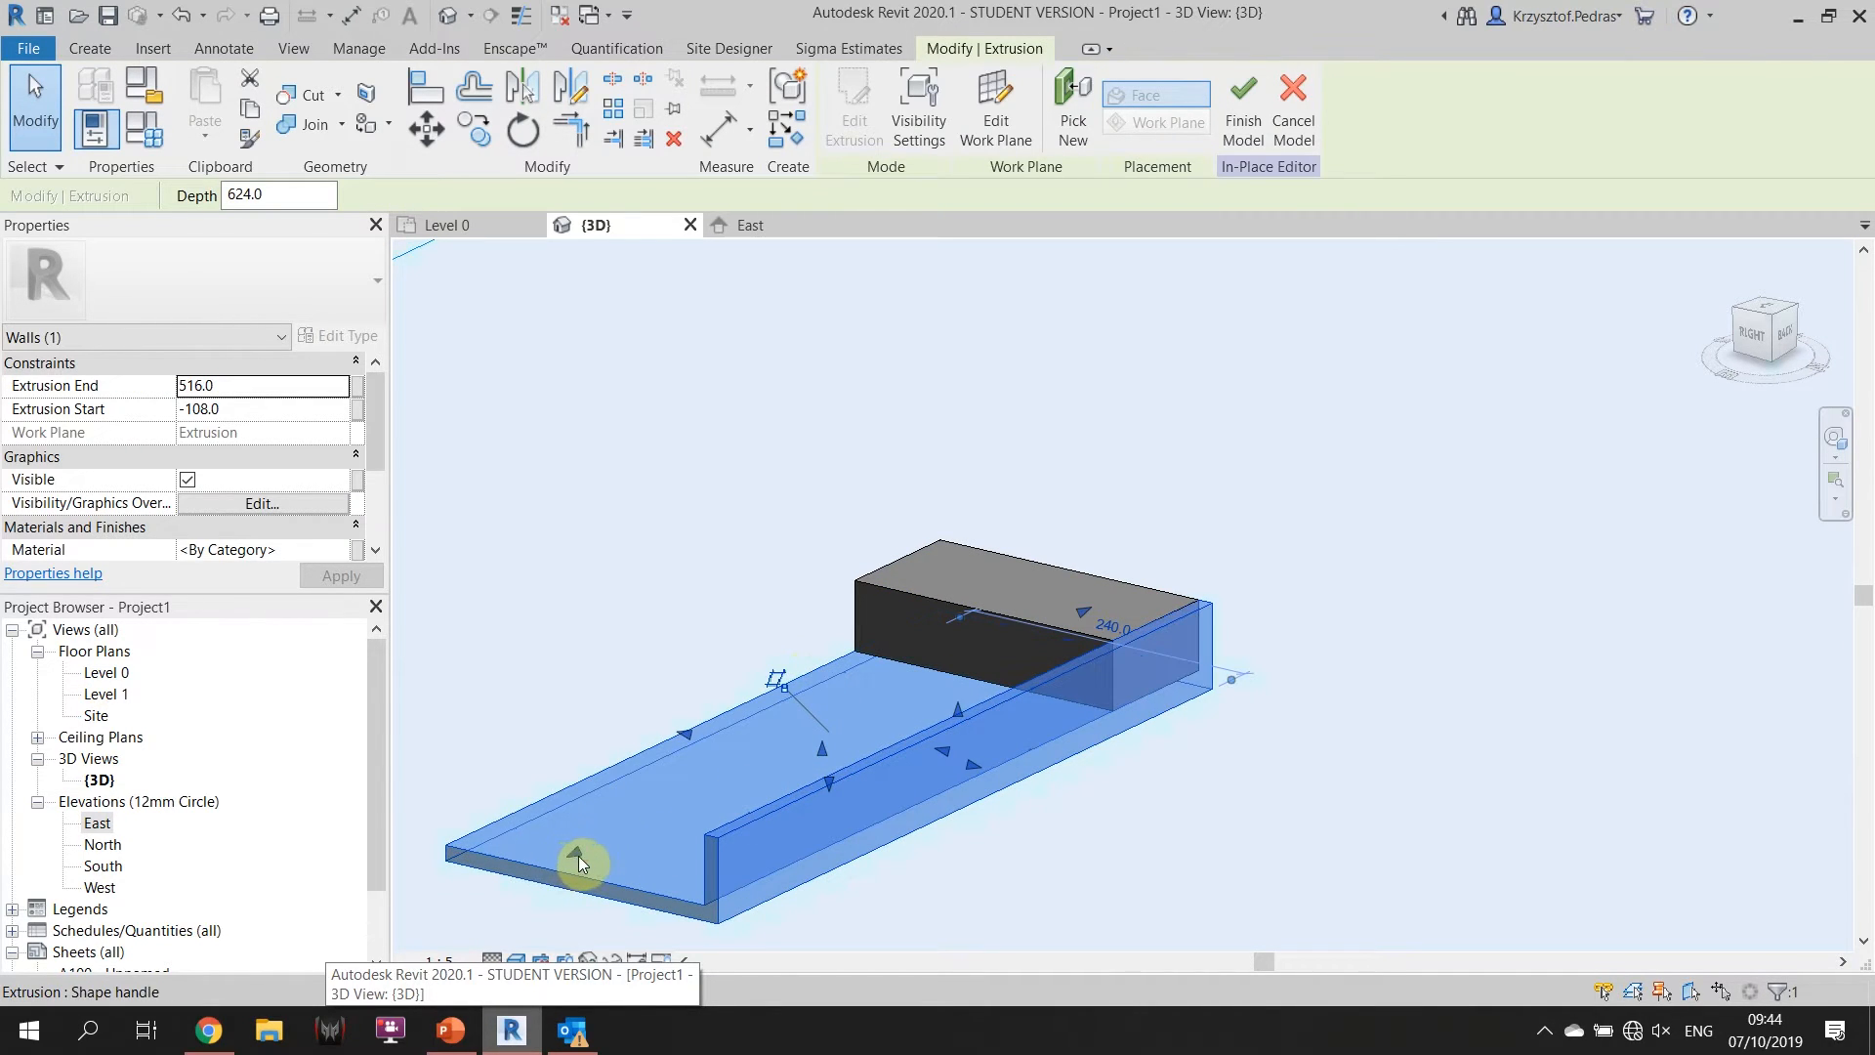
drag(828, 758, 1000, 668)
click(1037, 491)
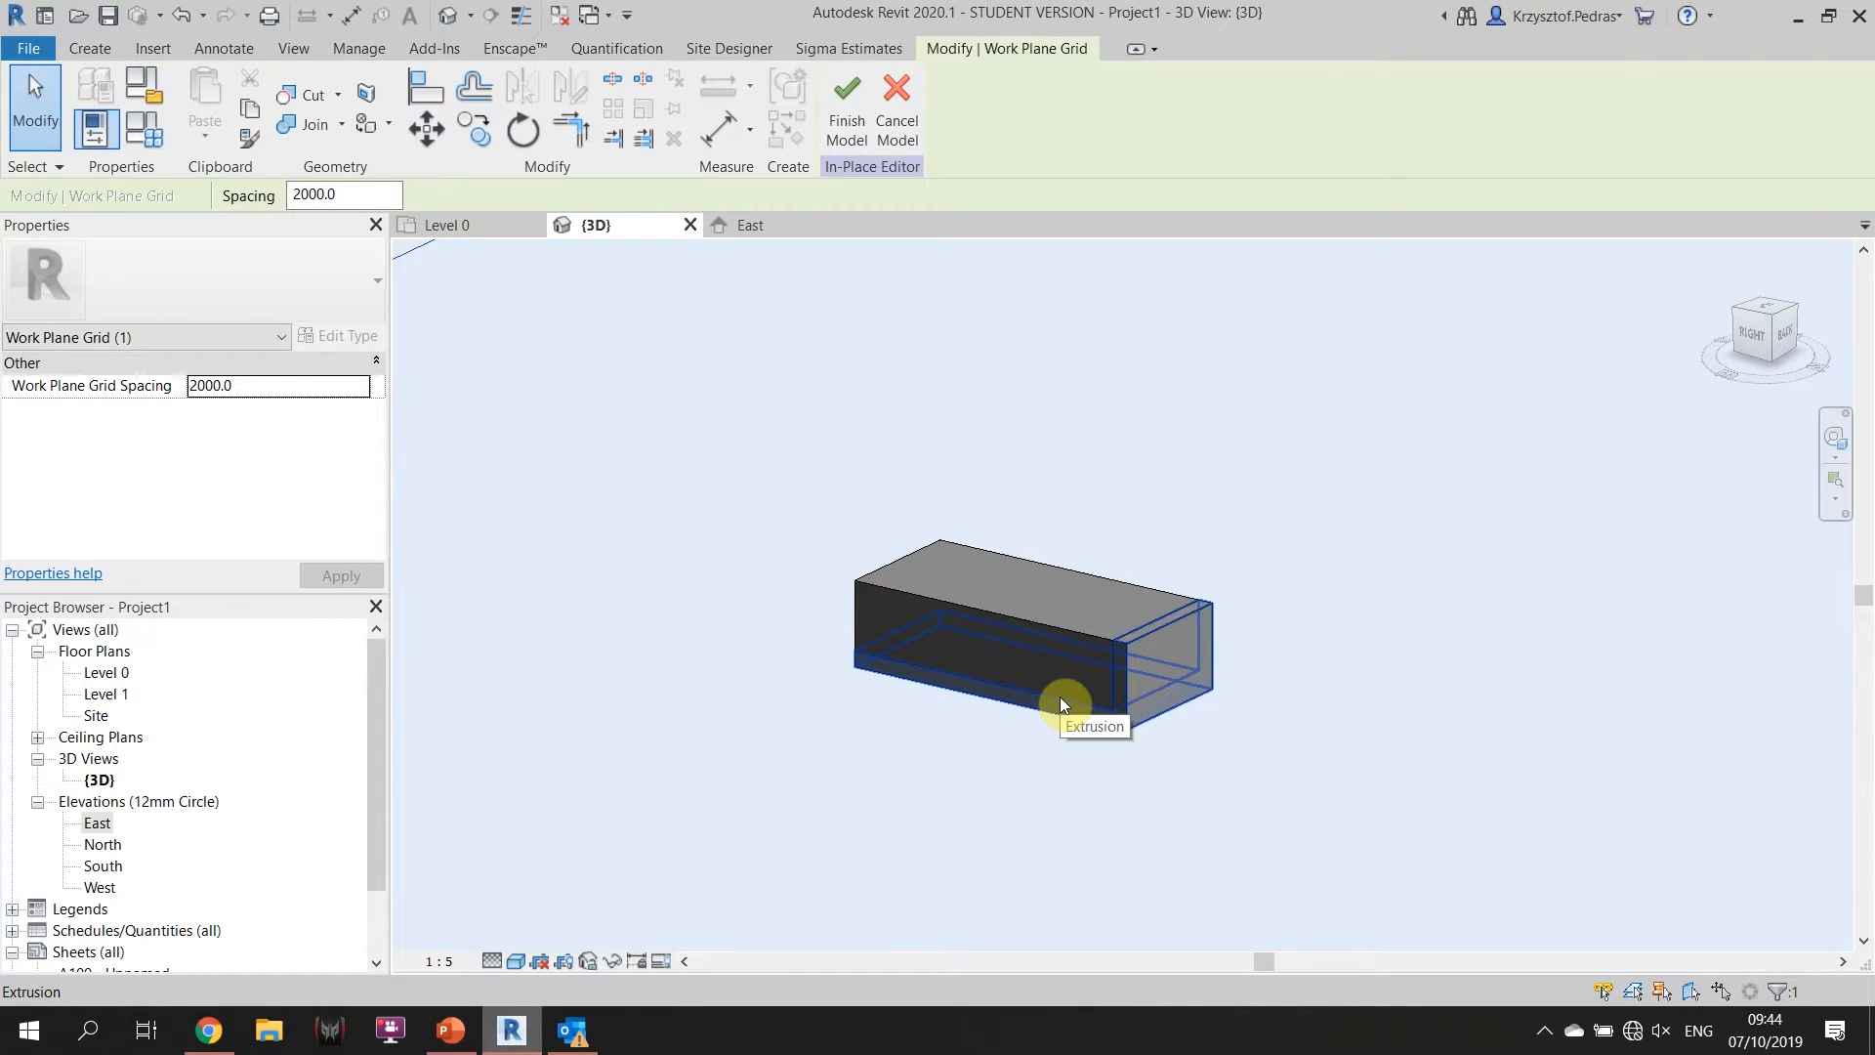
Select the main brick solid and open the material browser for its Material property.
middle_drag(1065, 693, 920, 675)
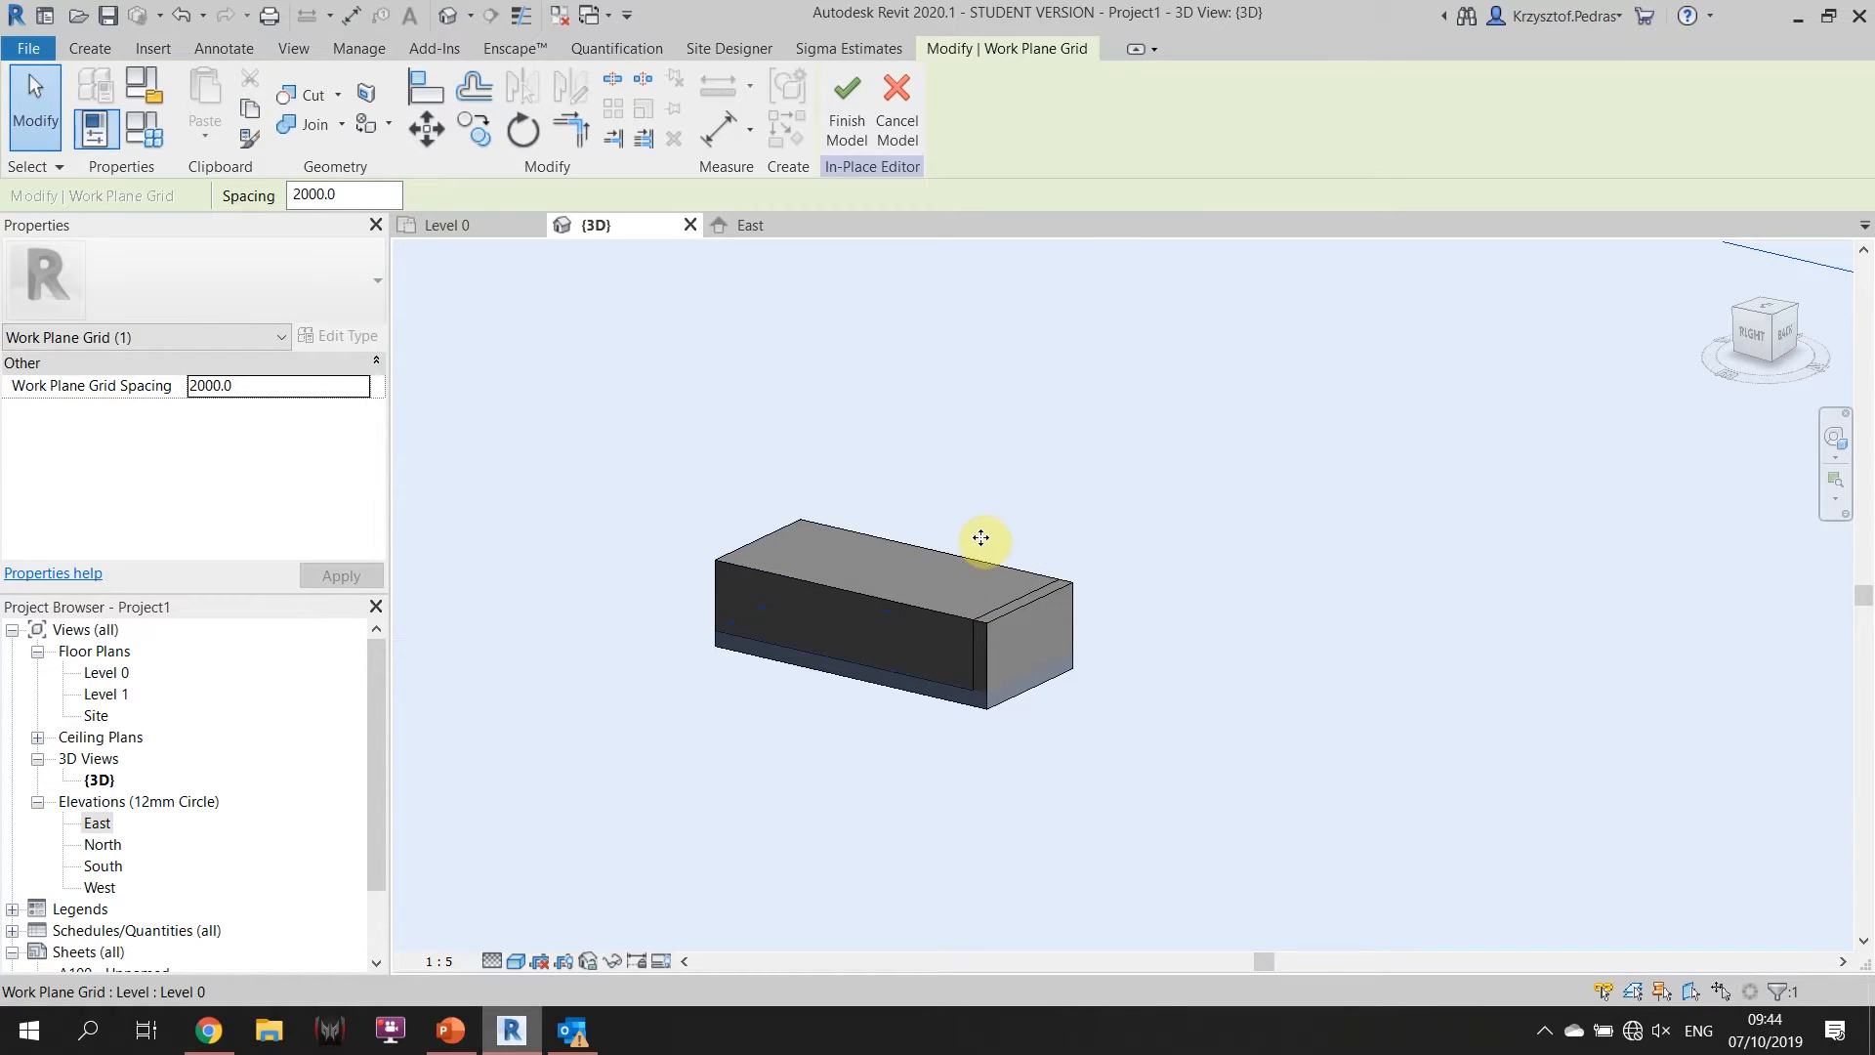
click(944, 576)
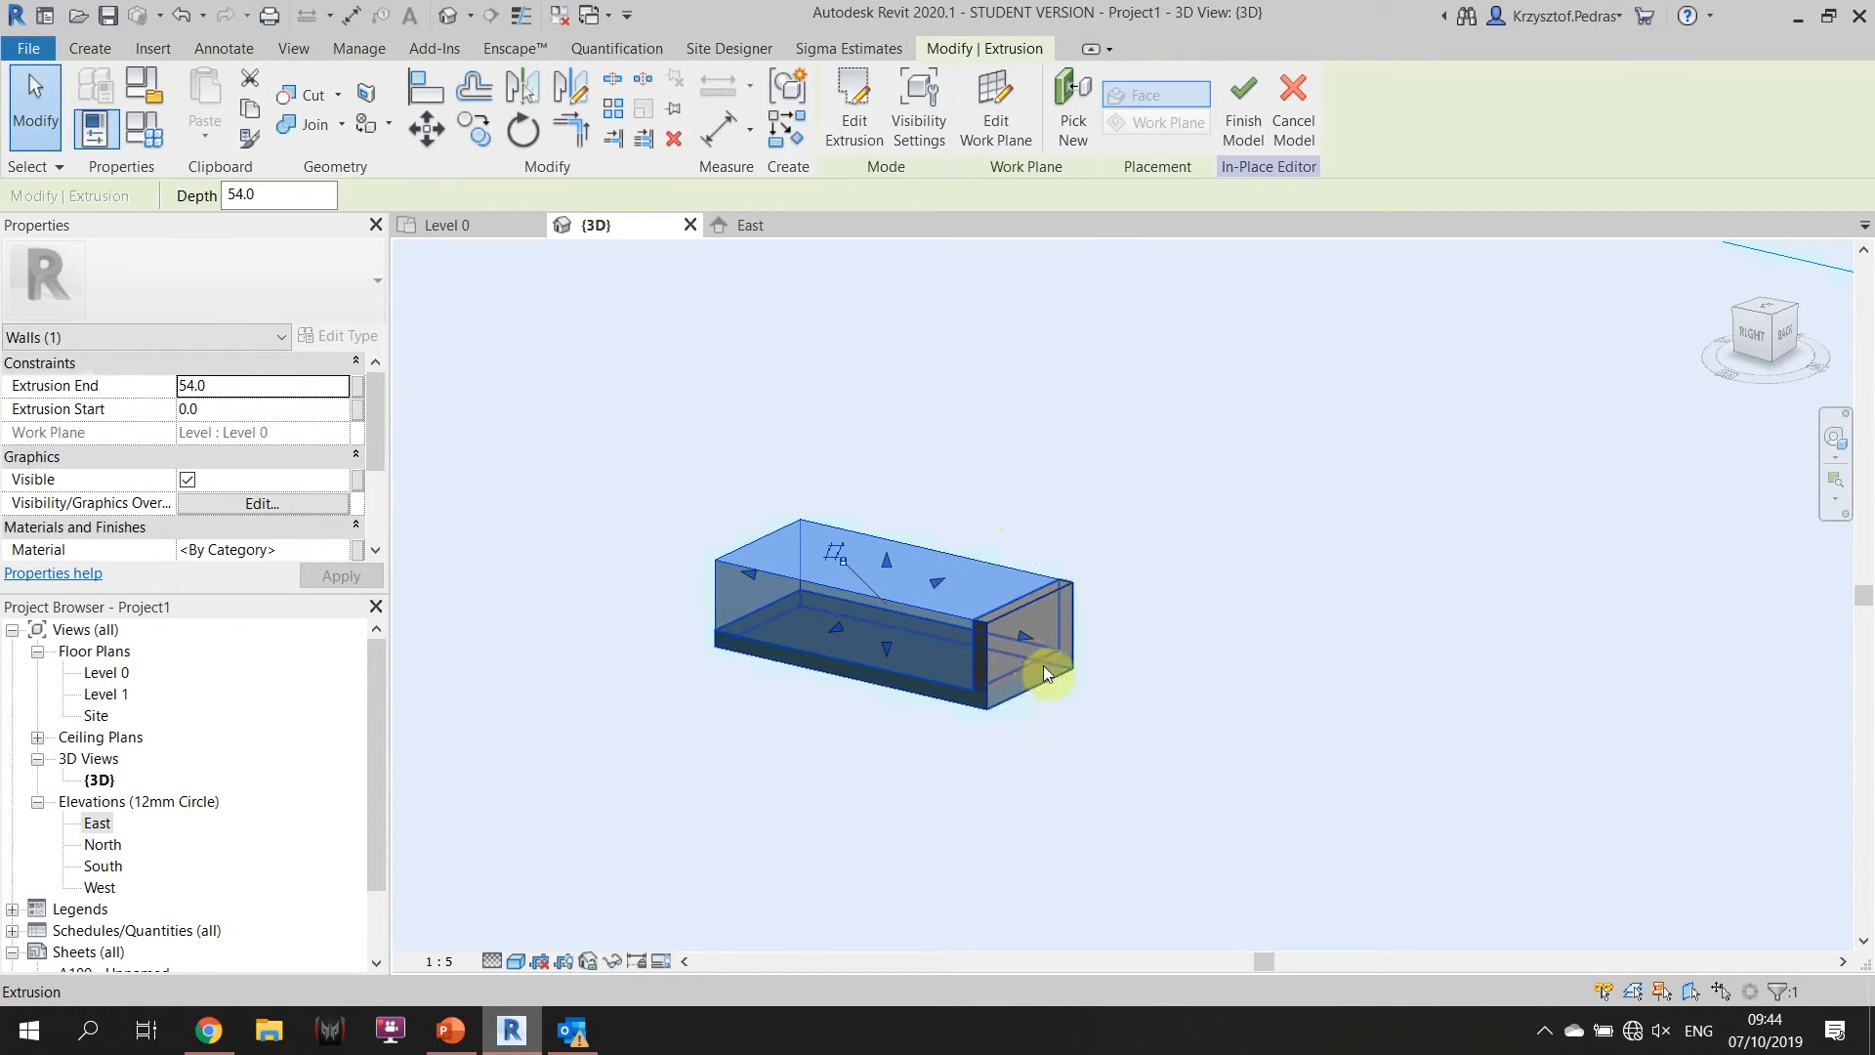
click(1045, 666)
click(1082, 484)
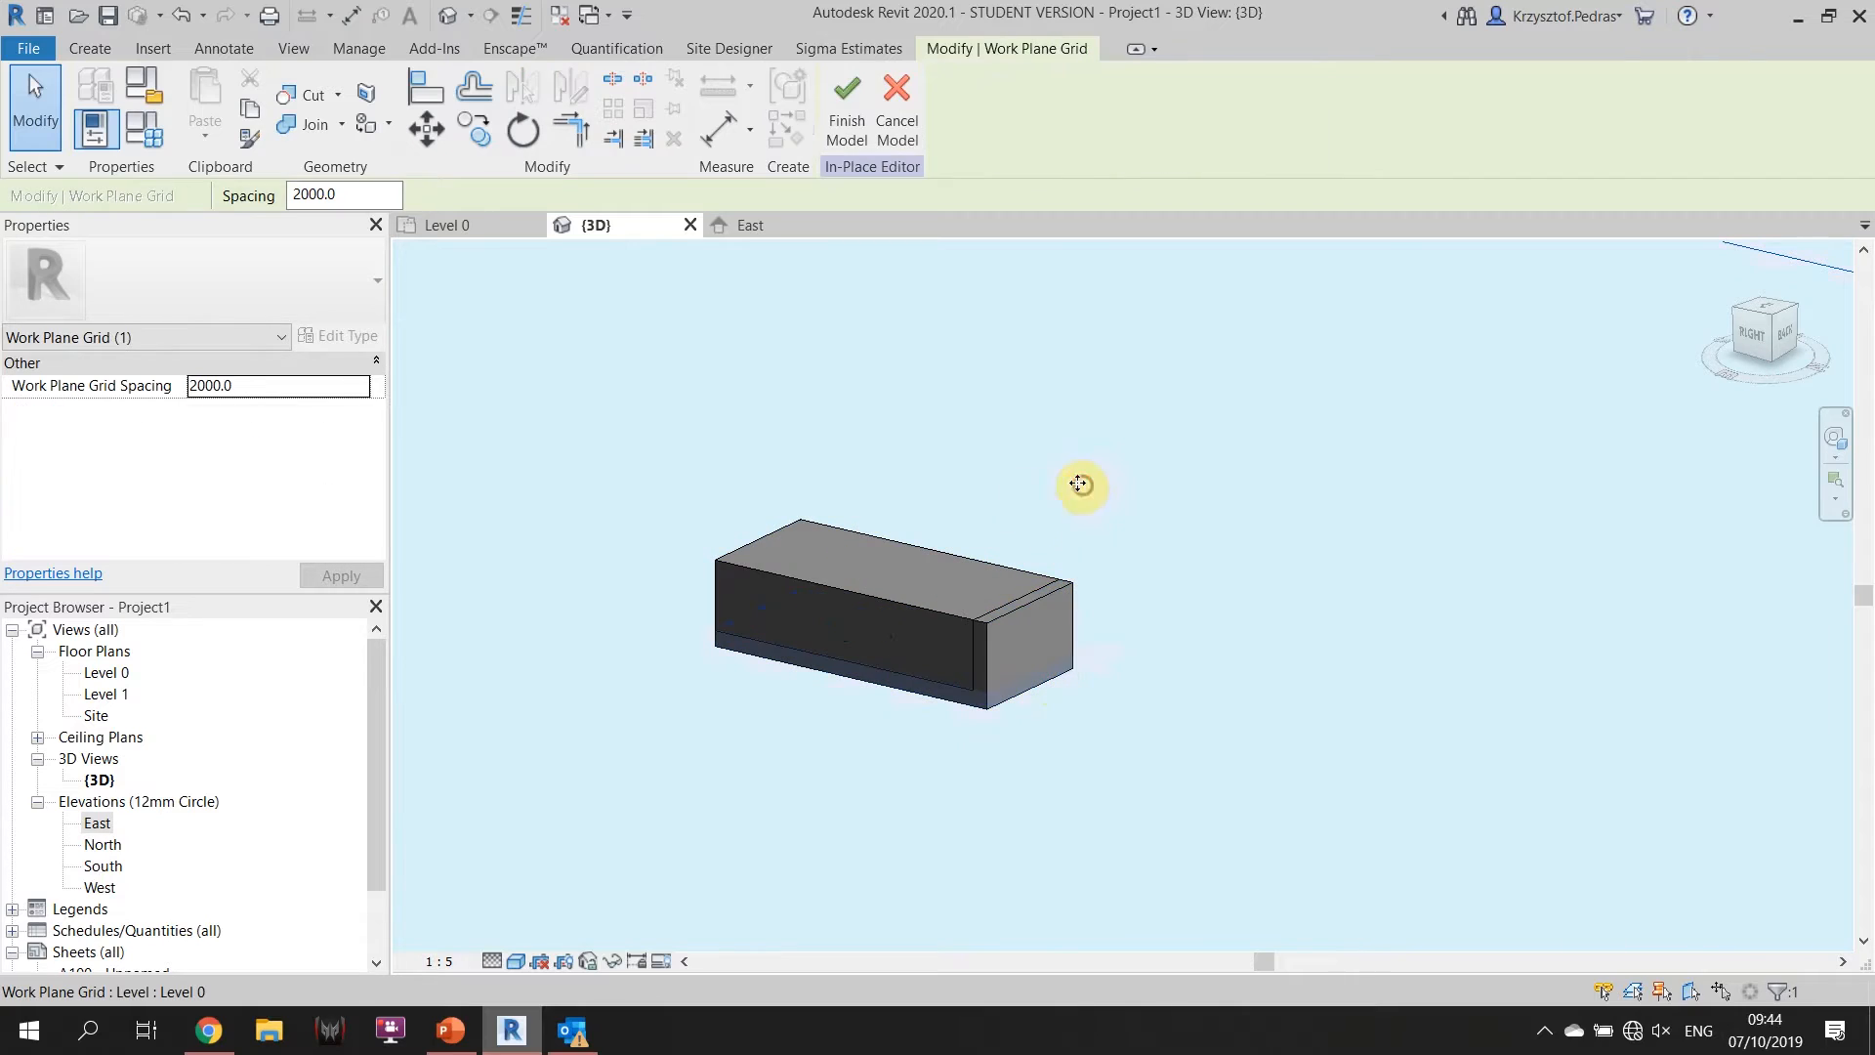
click(886, 578)
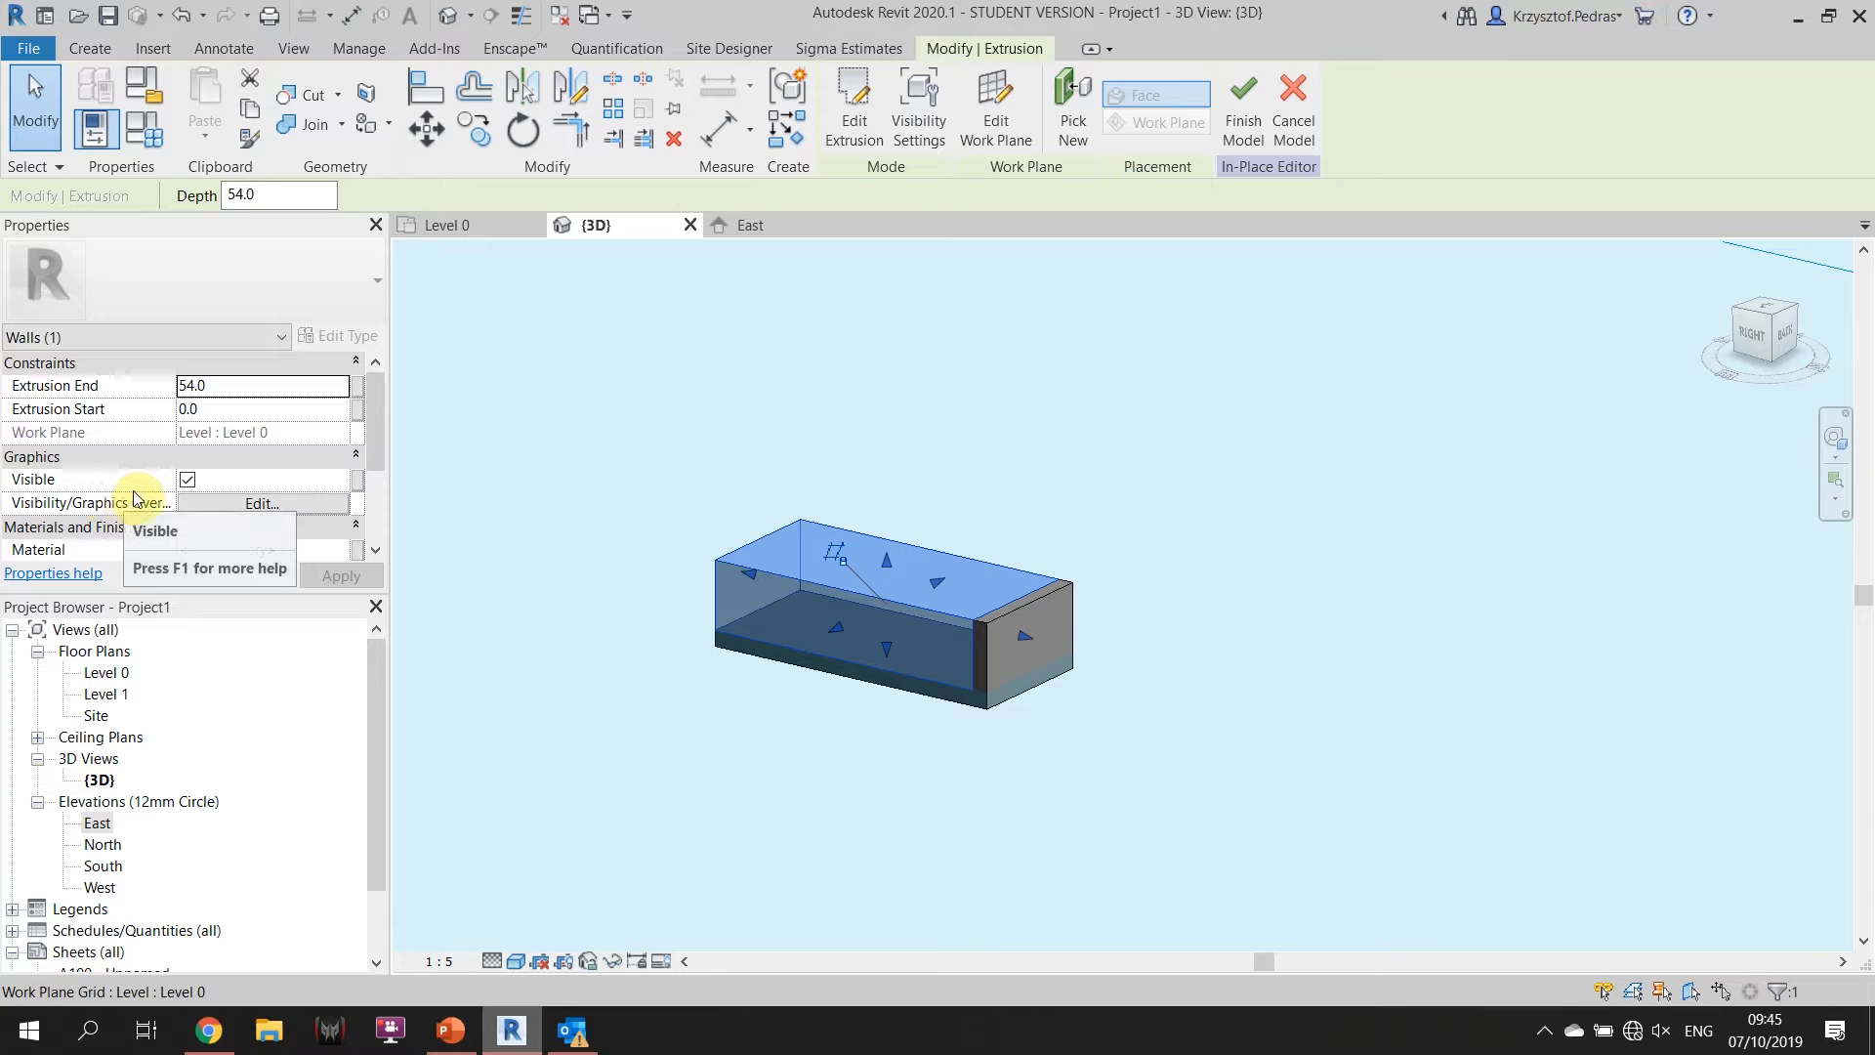
click(115, 550)
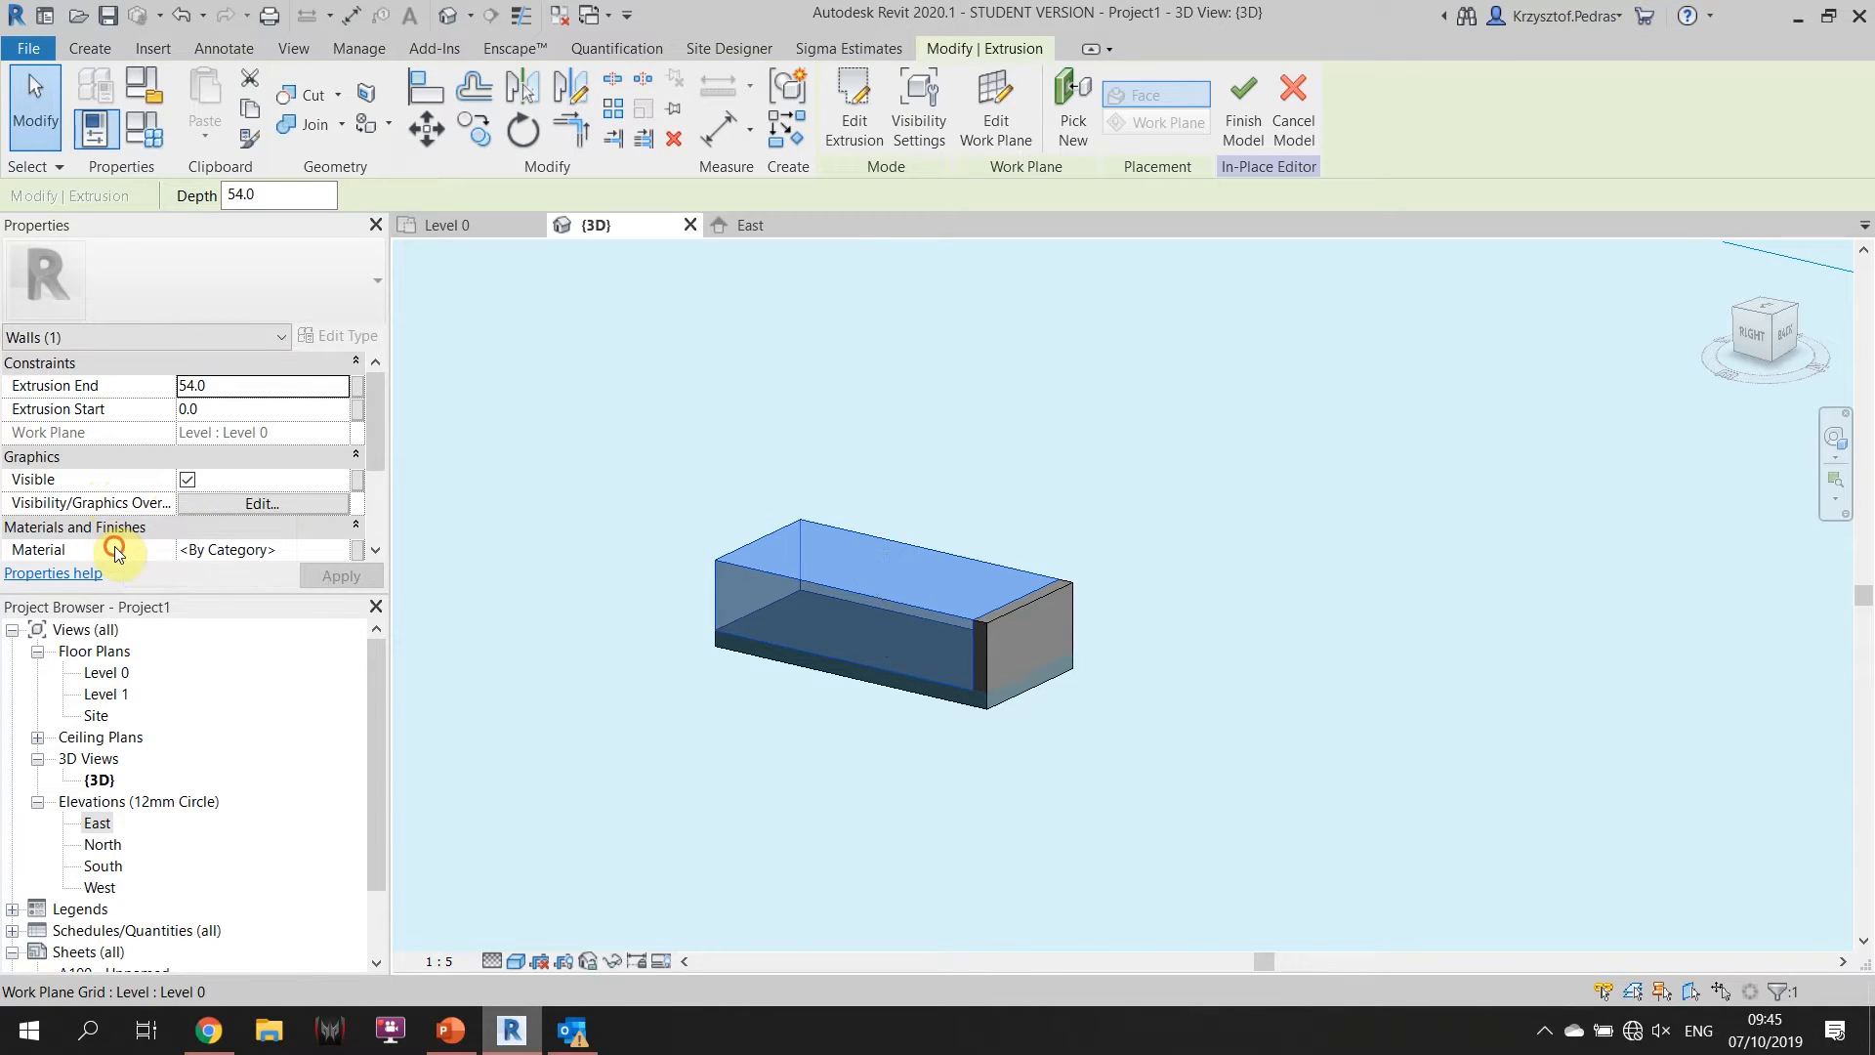
click(282, 550)
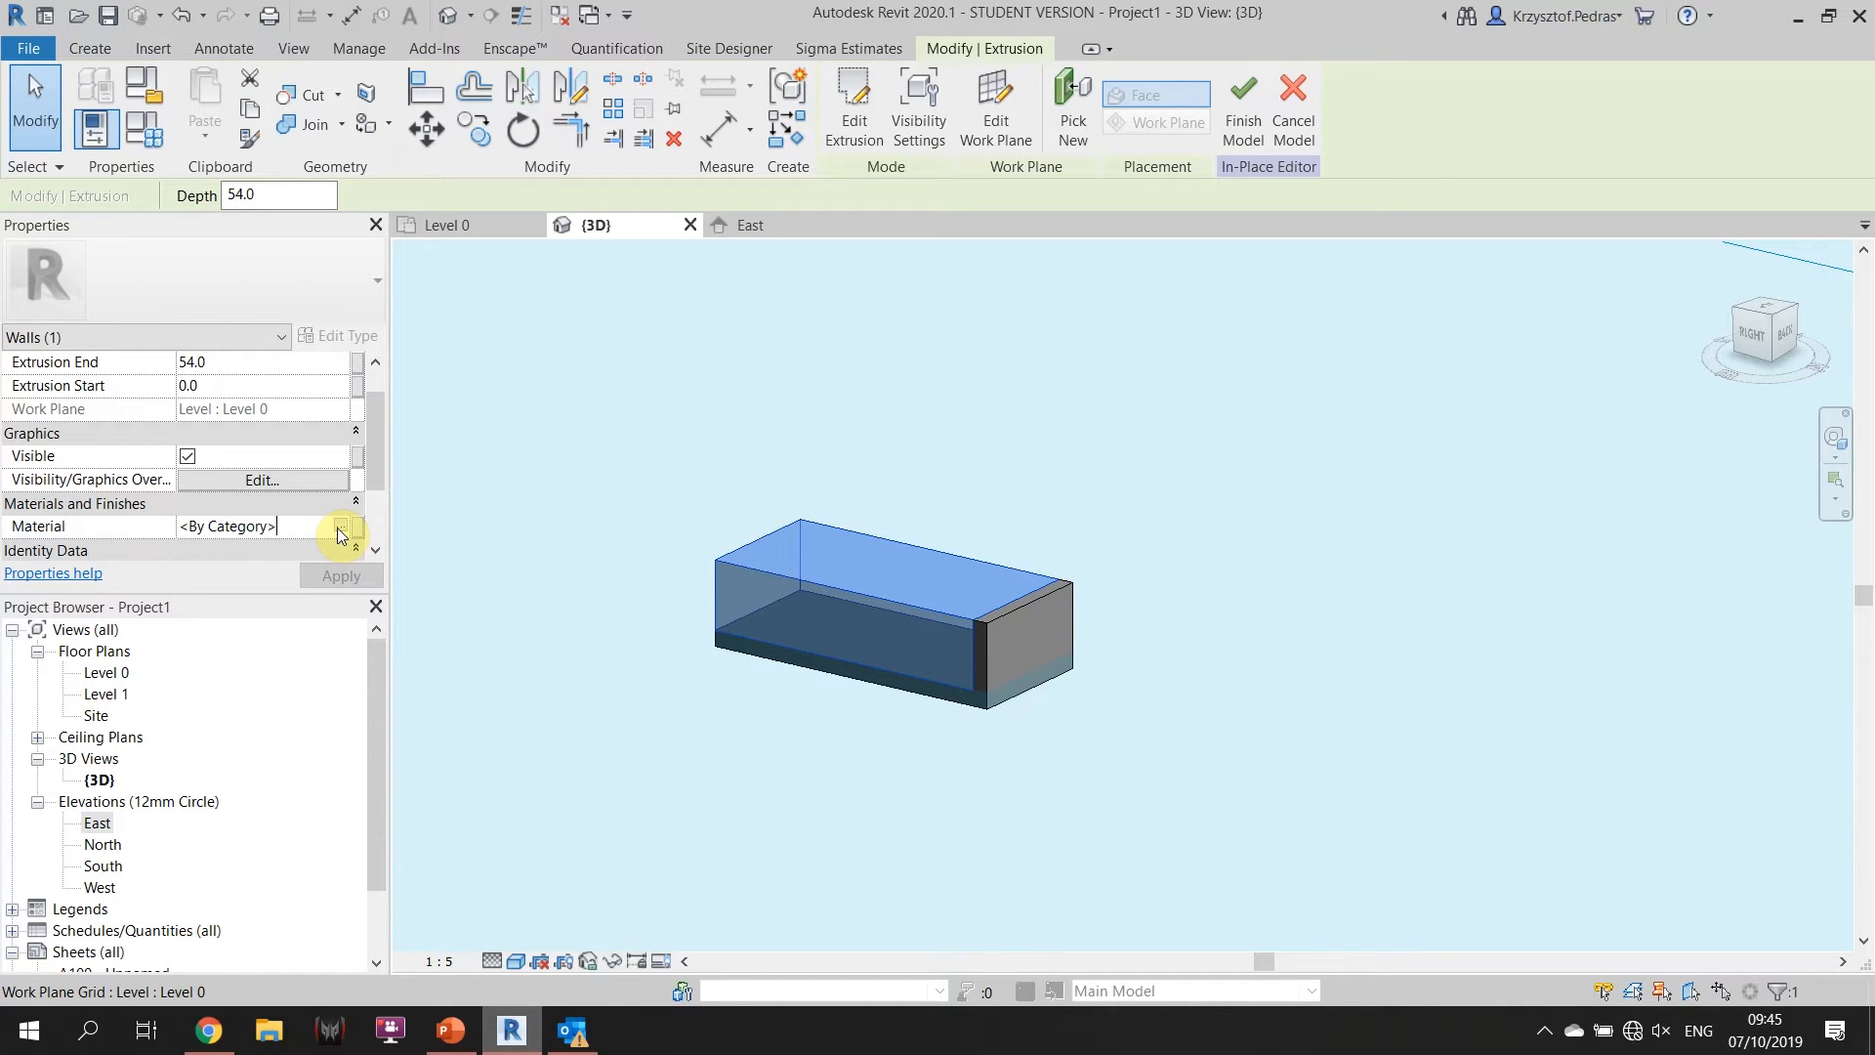
click(340, 530)
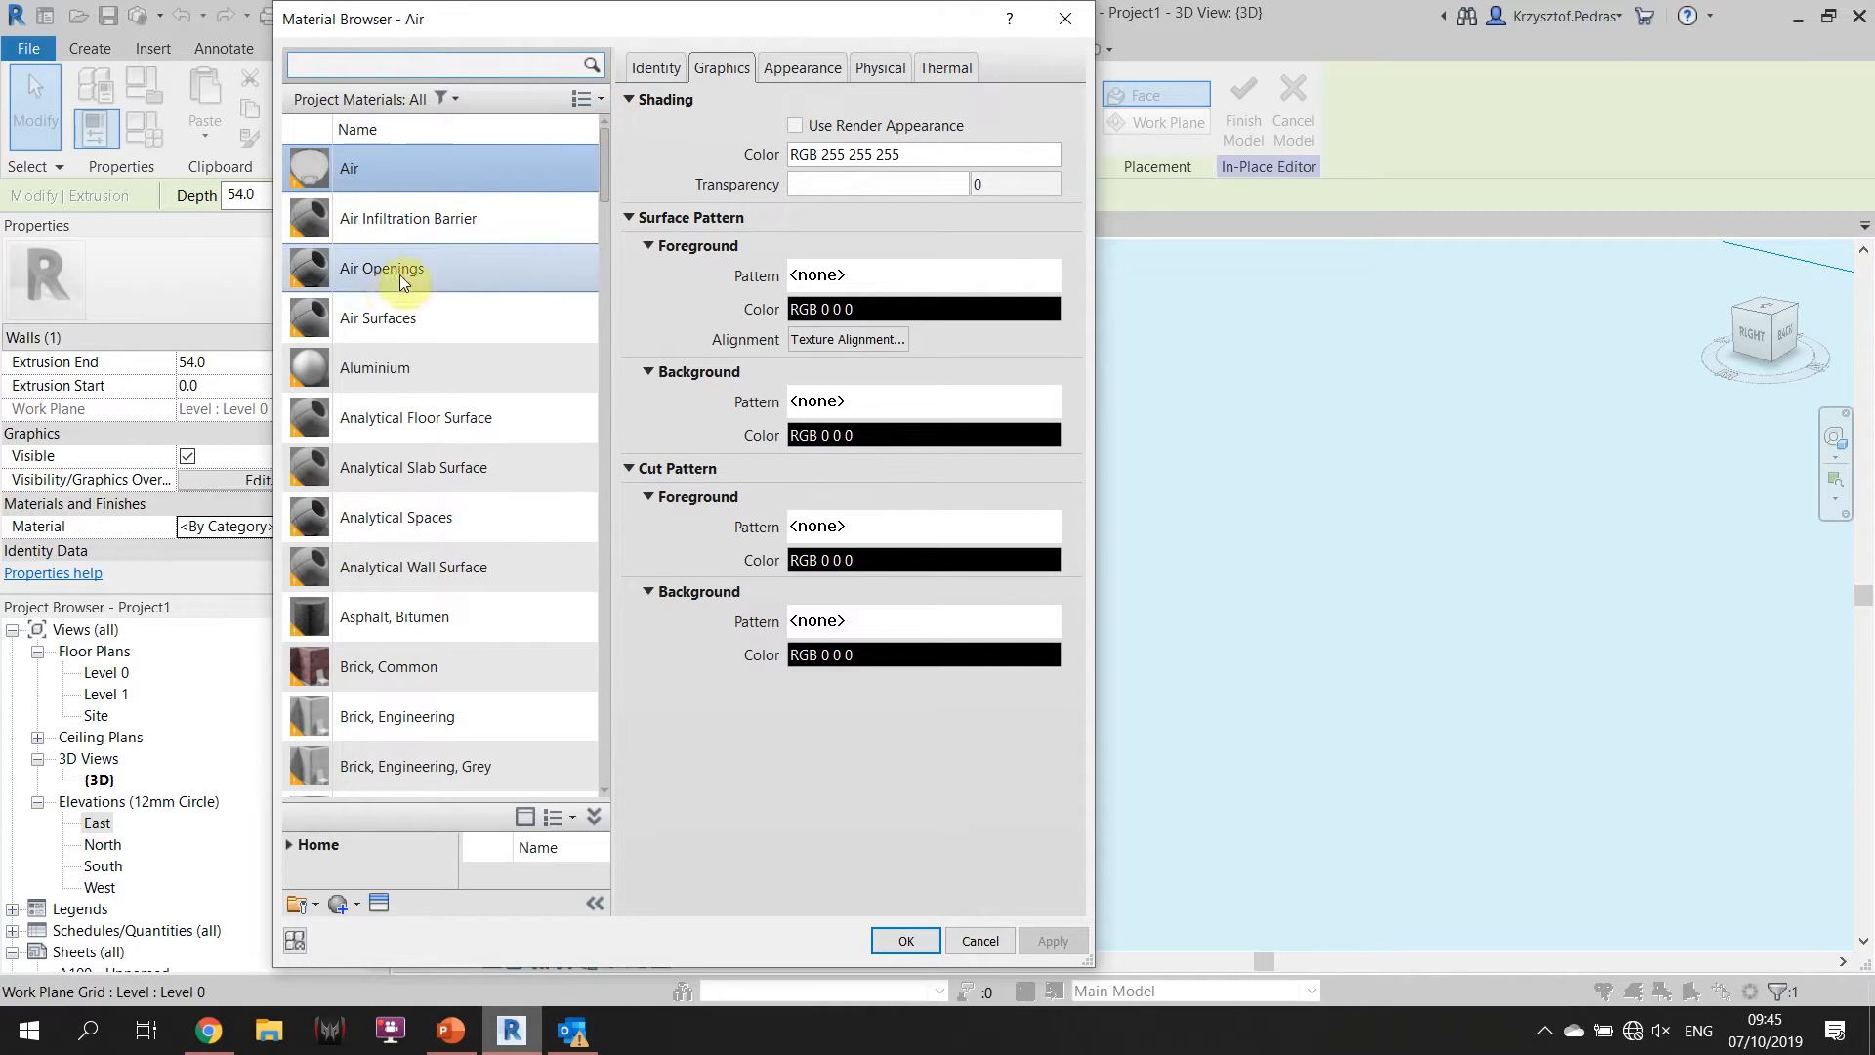
Choose Brick, Common from the project materials for the brick solid.
scroll(366, 514, down, 5)
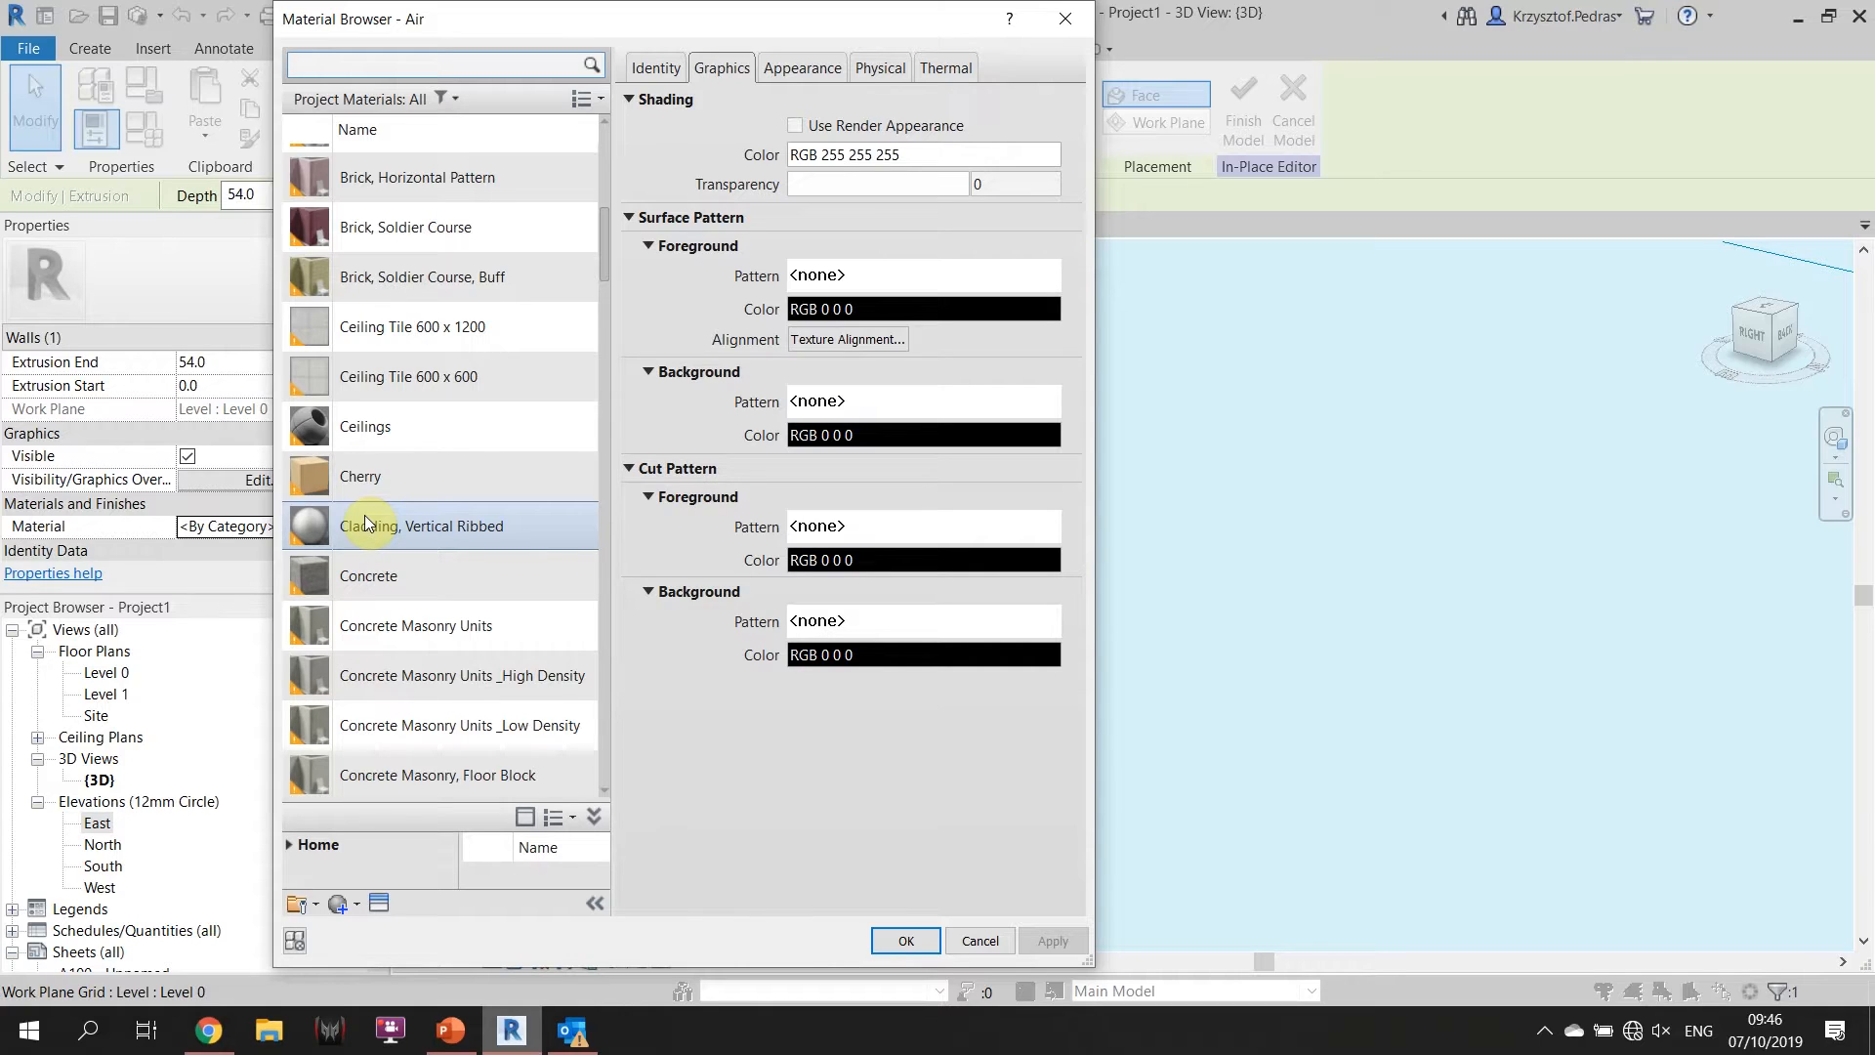
scroll(365, 524, up, 1)
scroll(522, 367, up, 5)
scroll(523, 363, down, 6)
scroll(527, 366, up, 5)
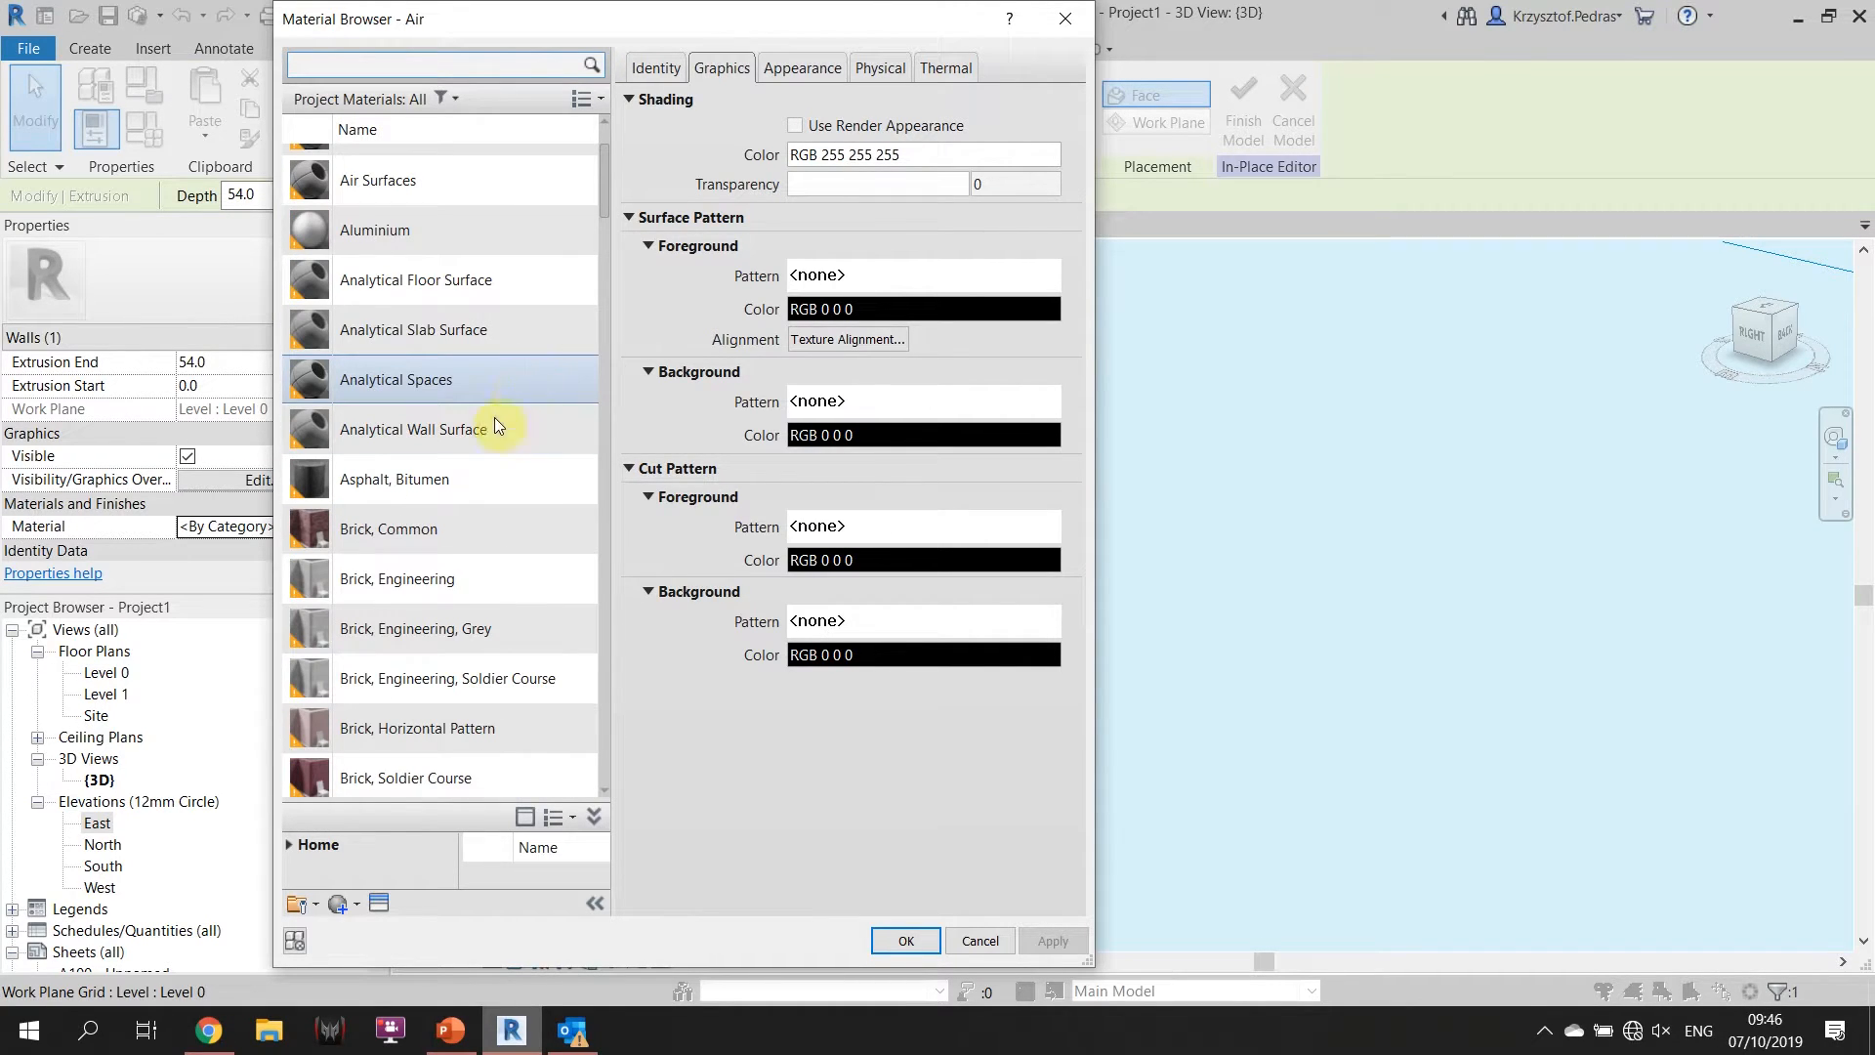
click(455, 530)
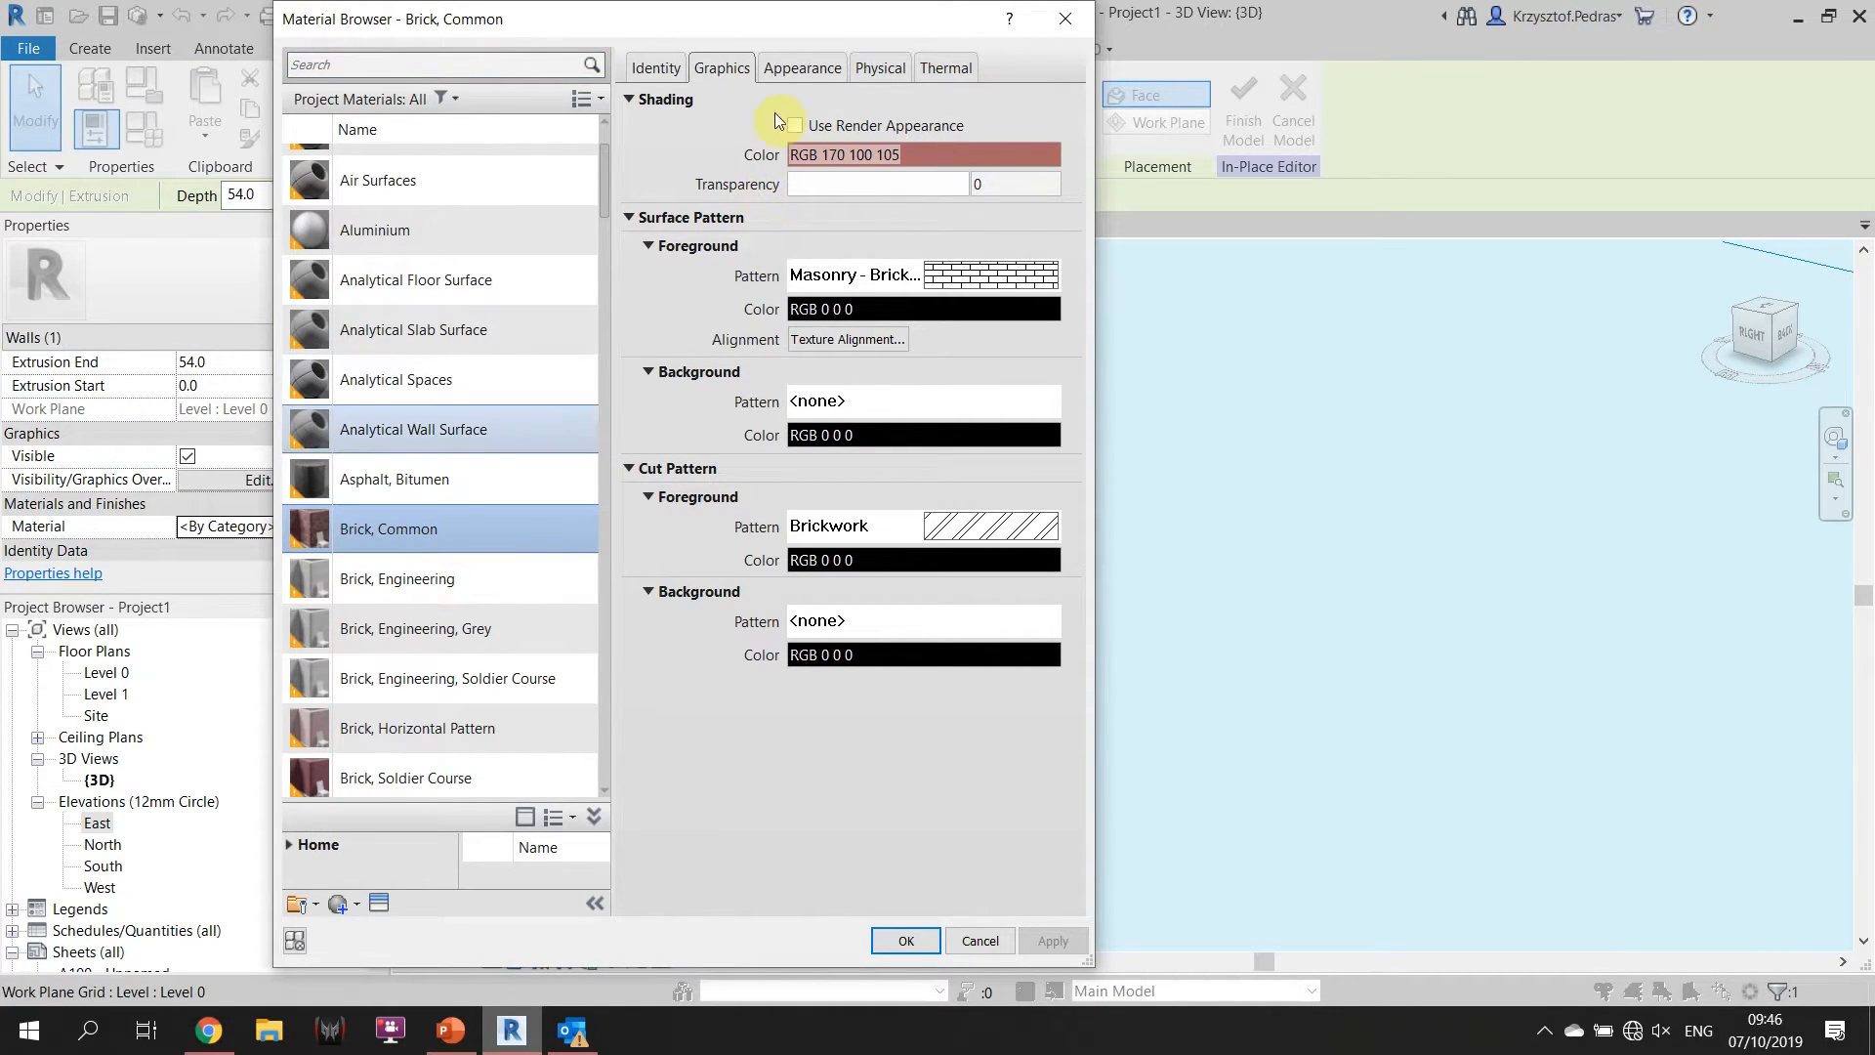
Examine the appearance settings of Brick, Common and look through the rest of the project materials.
click(810, 64)
drag(820, 27, 596, 56)
scroll(126, 612, down, 8)
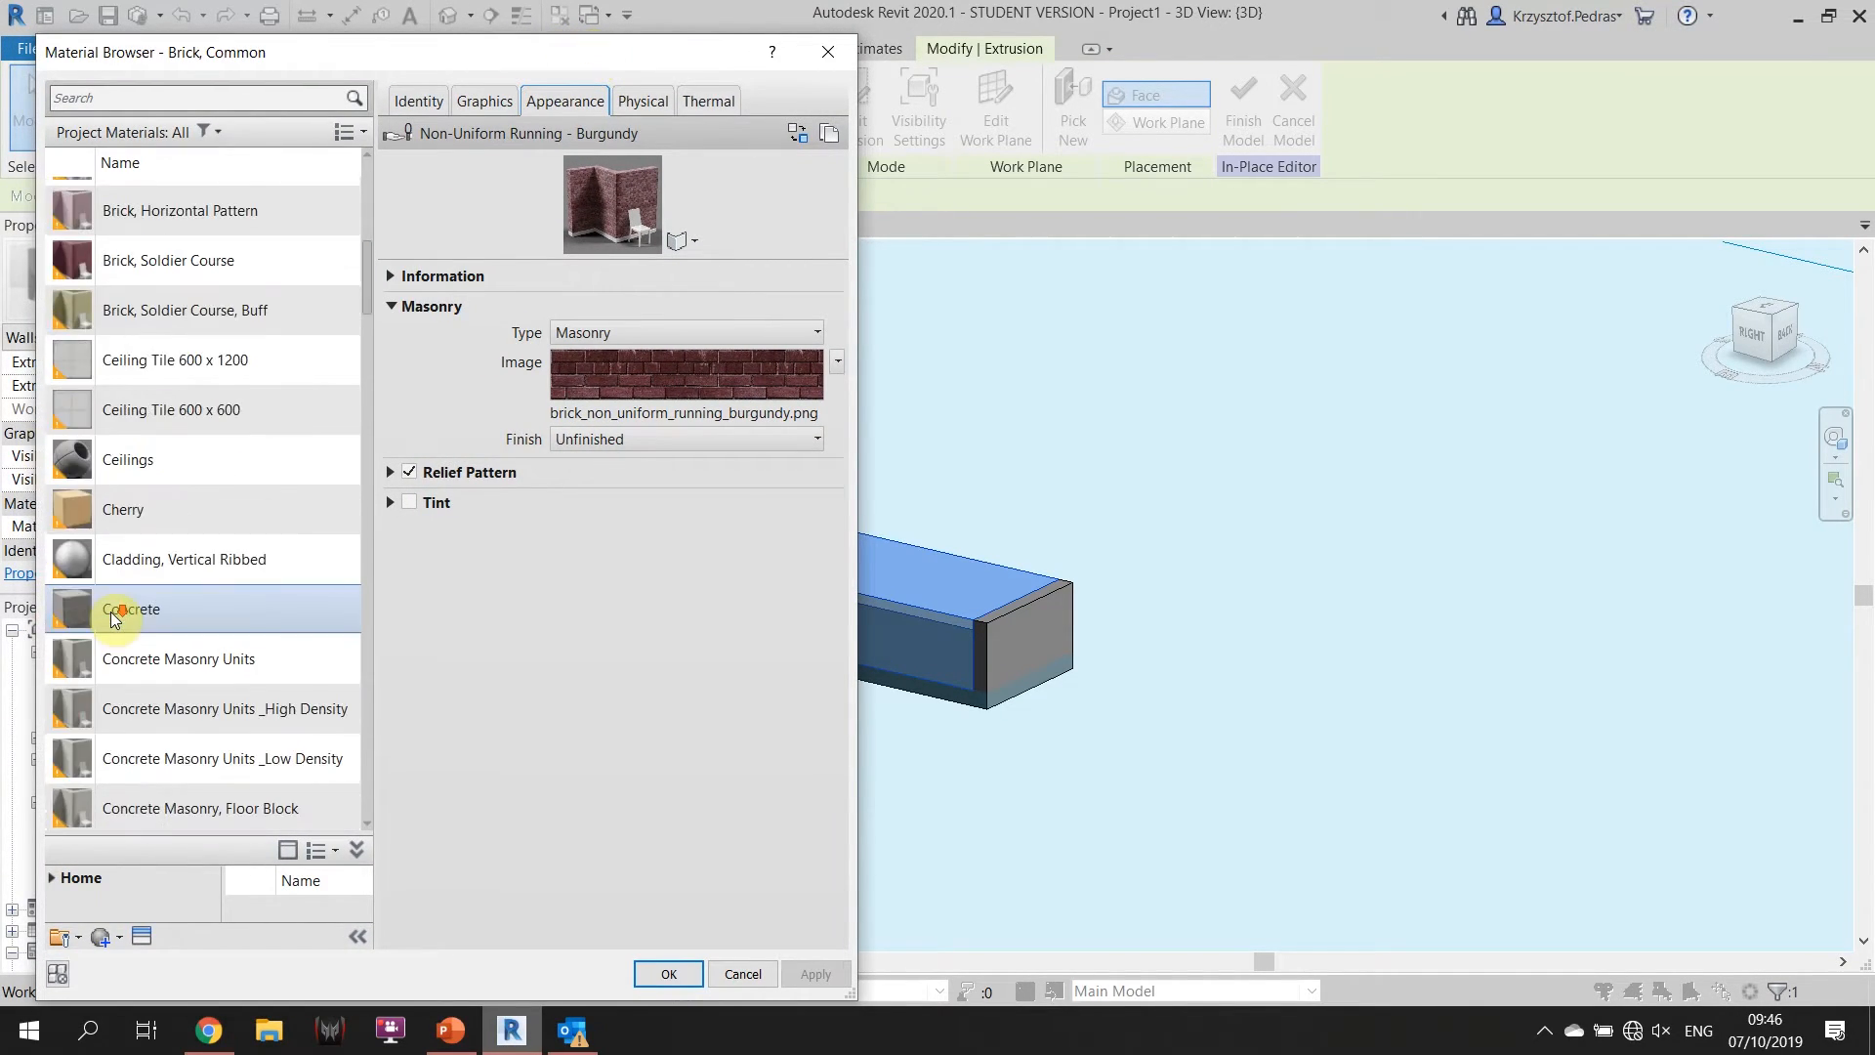
drag(371, 346, 321, 801)
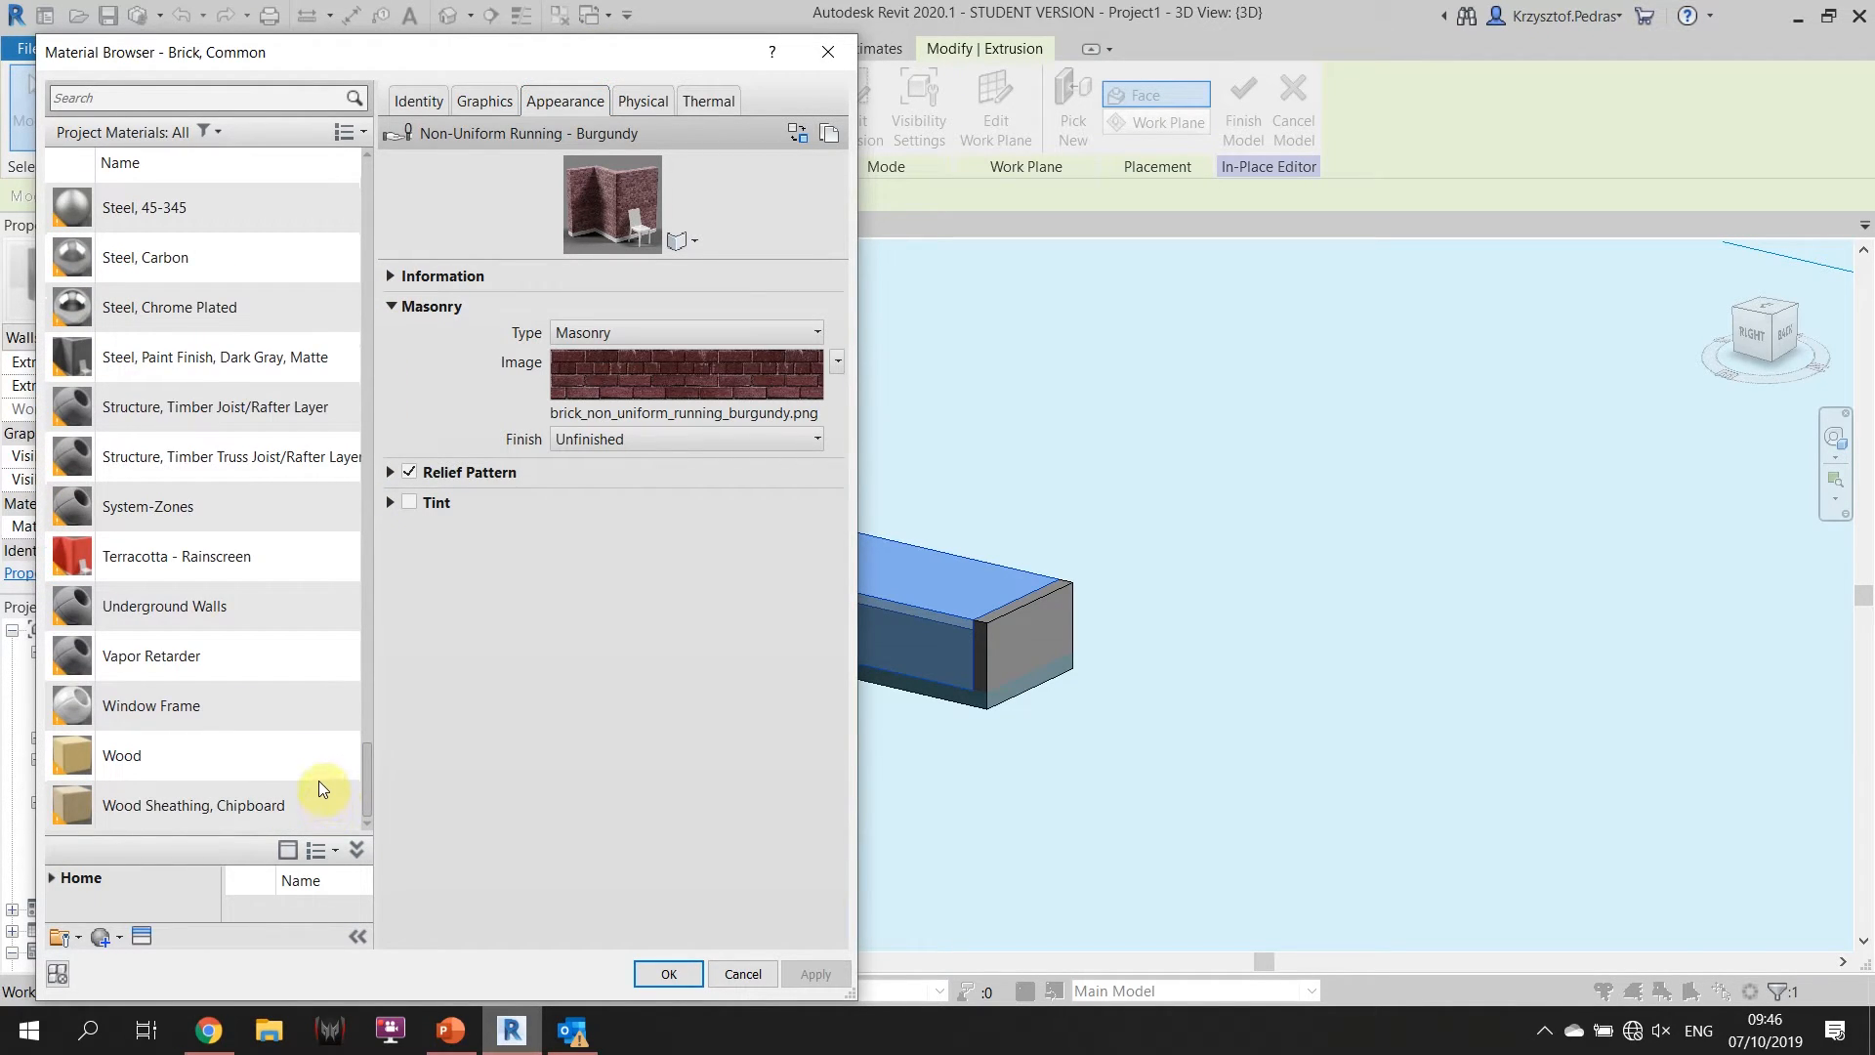
scroll(309, 569, up, 15)
scroll(305, 445, up, 10)
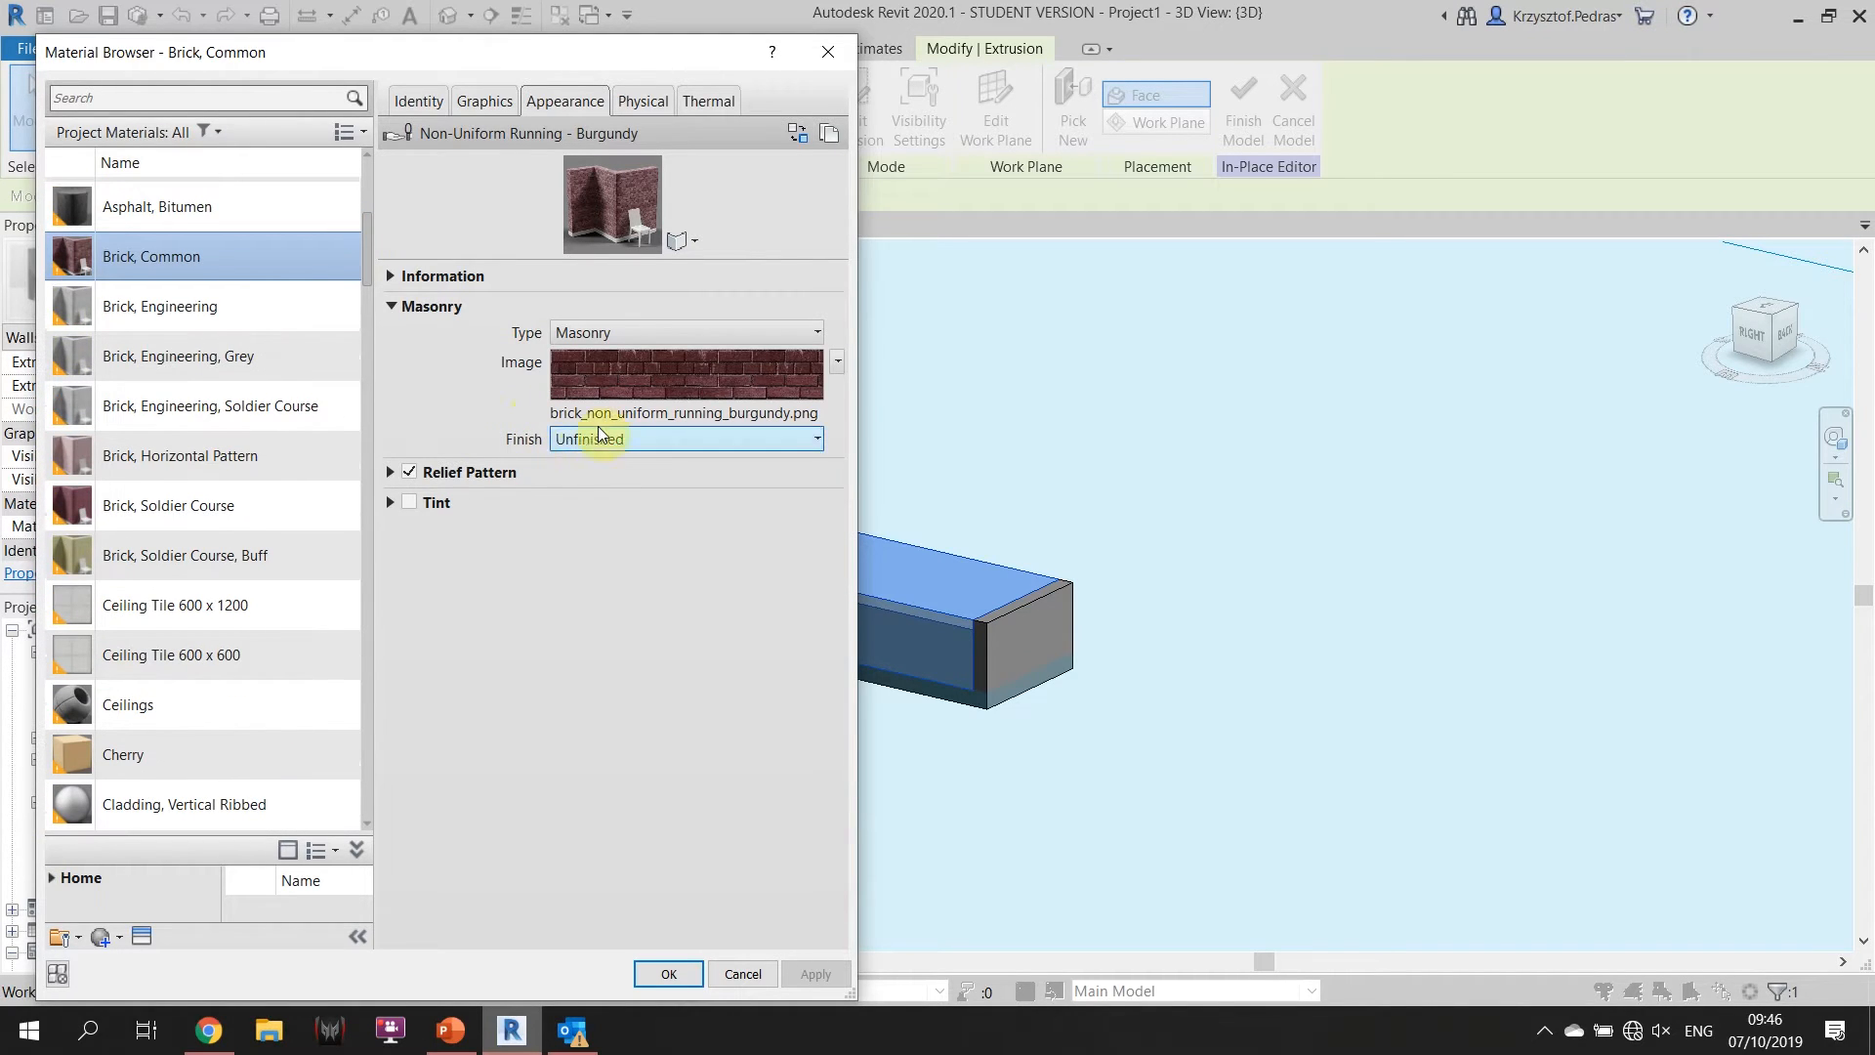
mouse_move(594, 382)
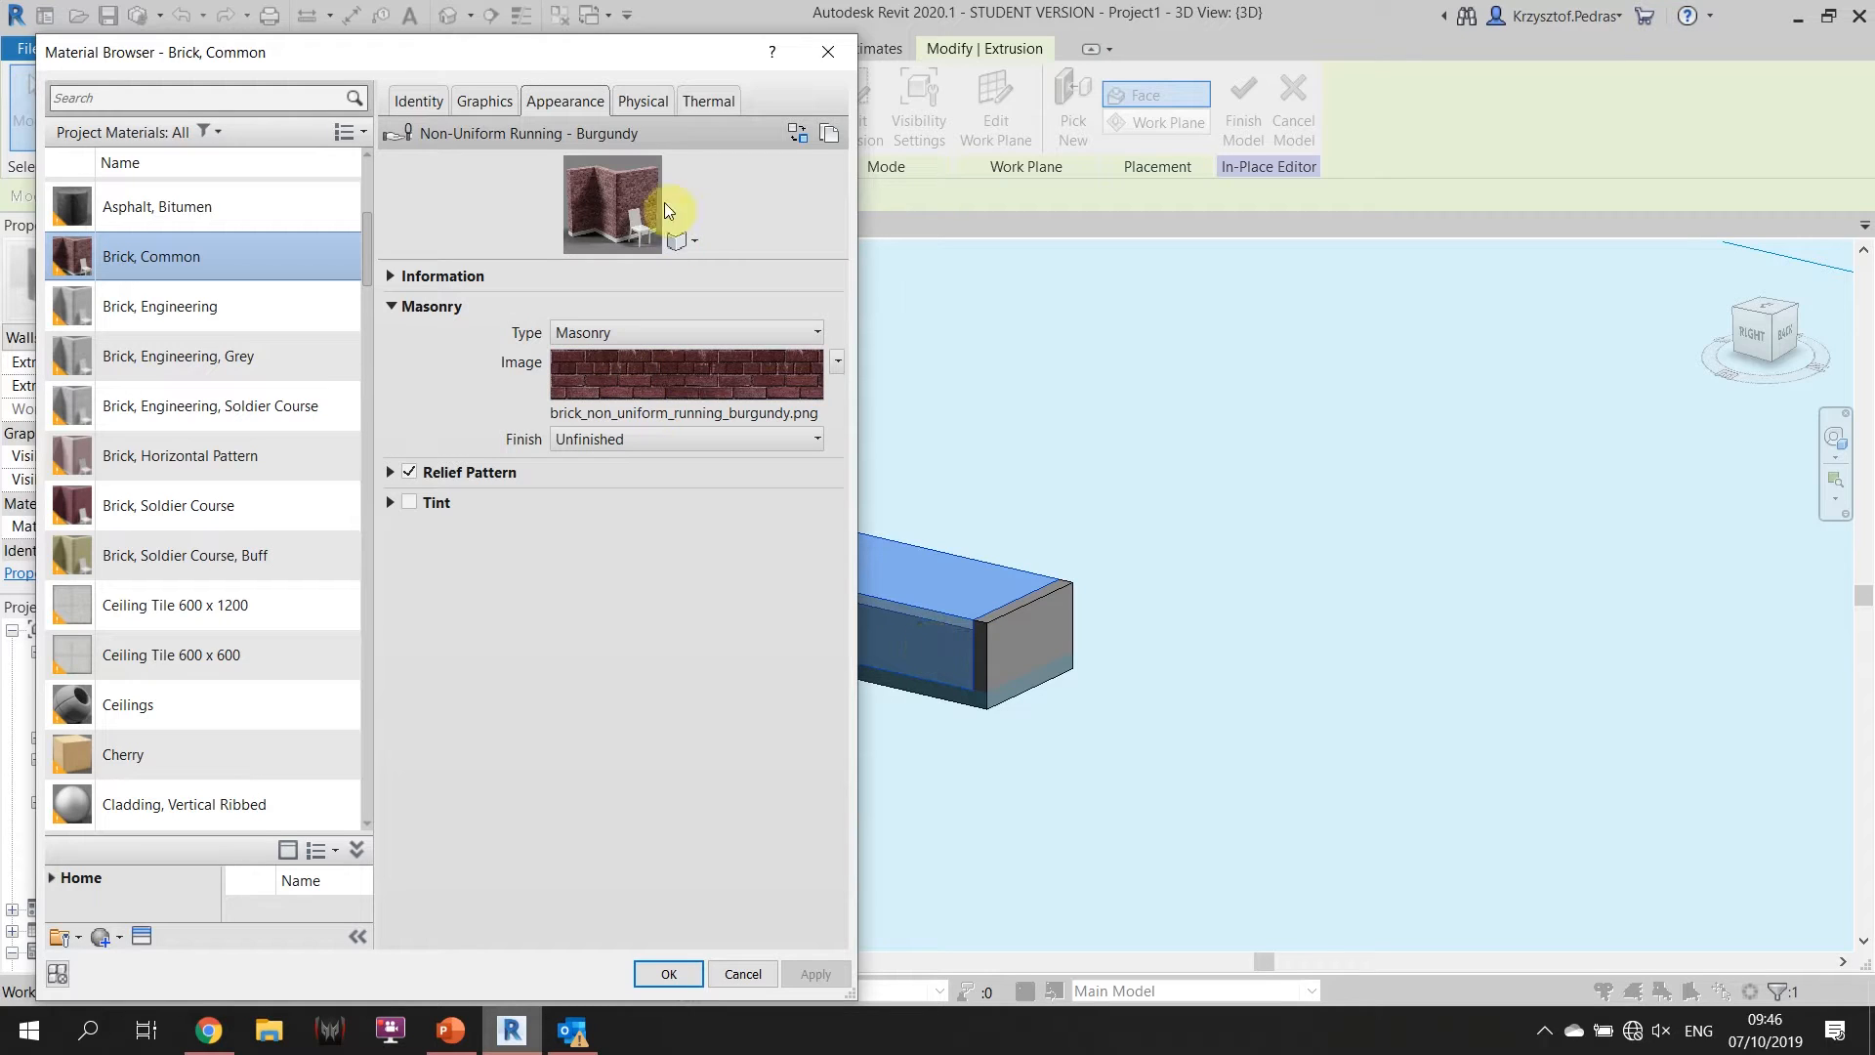
scroll(195, 440, up, 1)
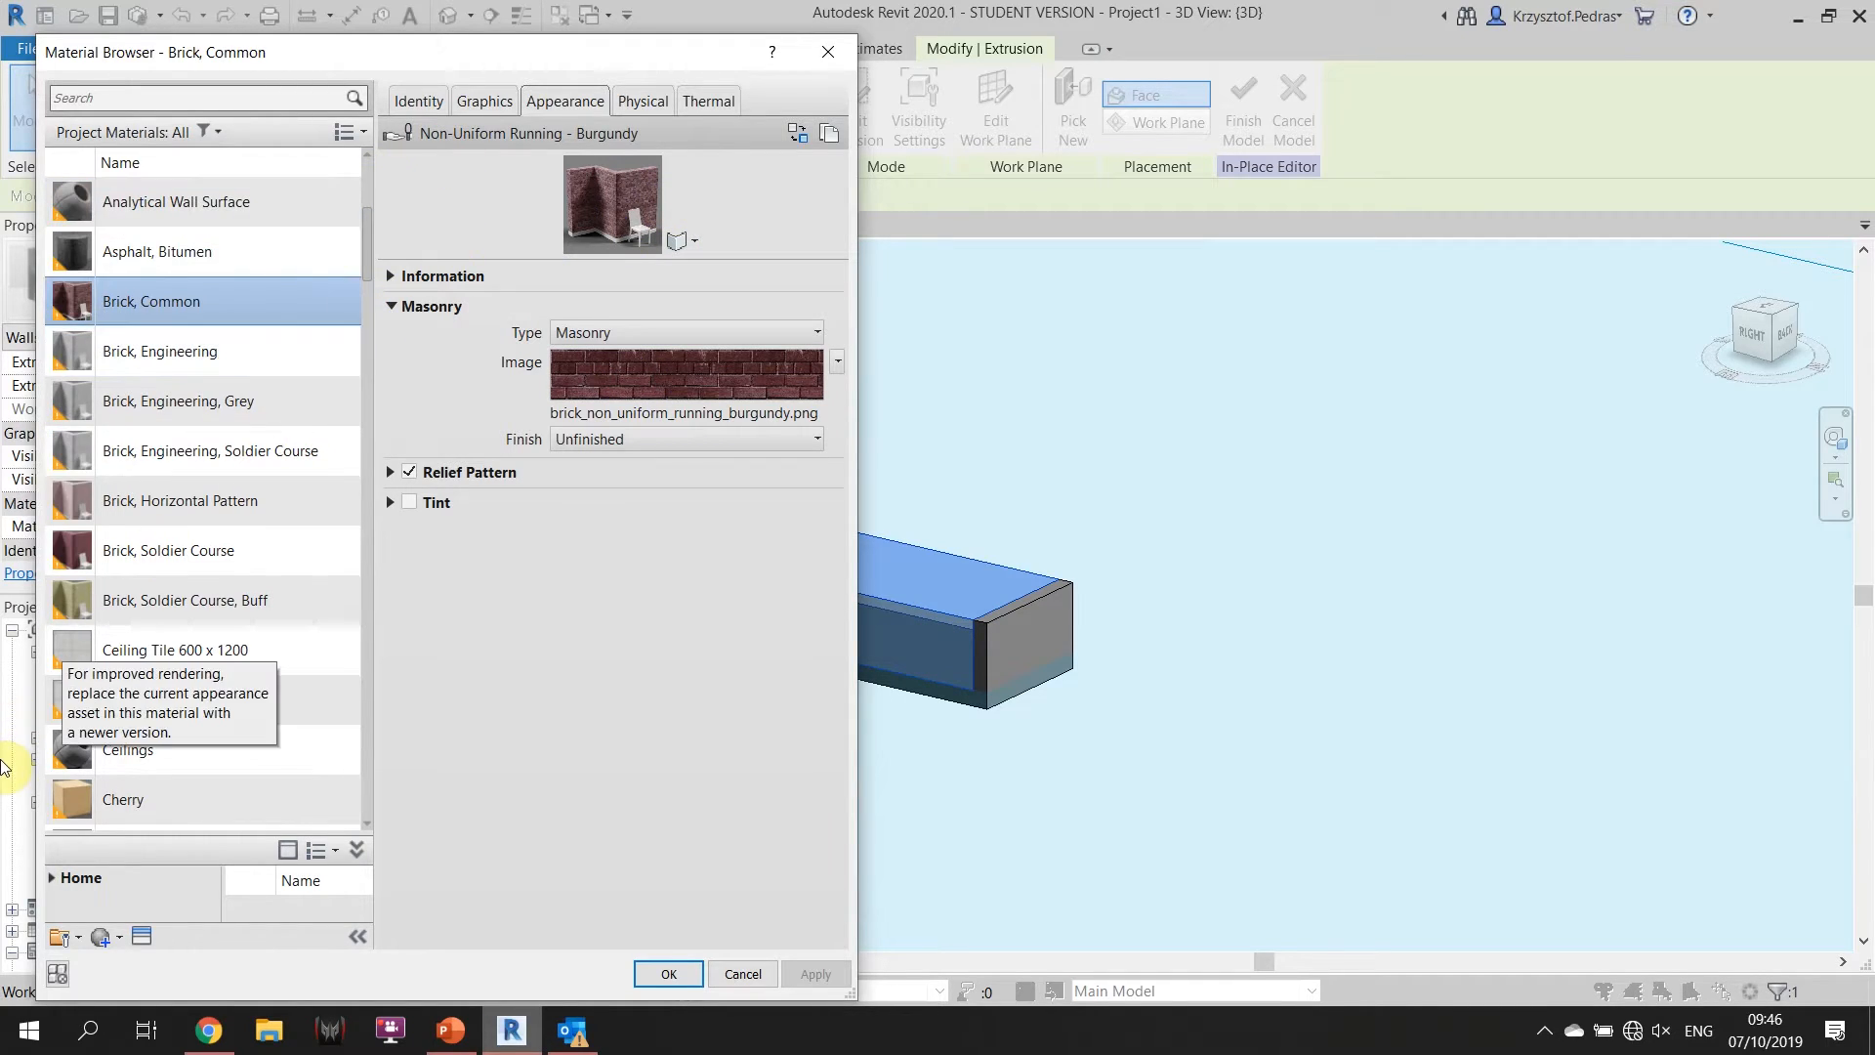
Create a new material in the project's material list.
drag(544, 51, 596, 44)
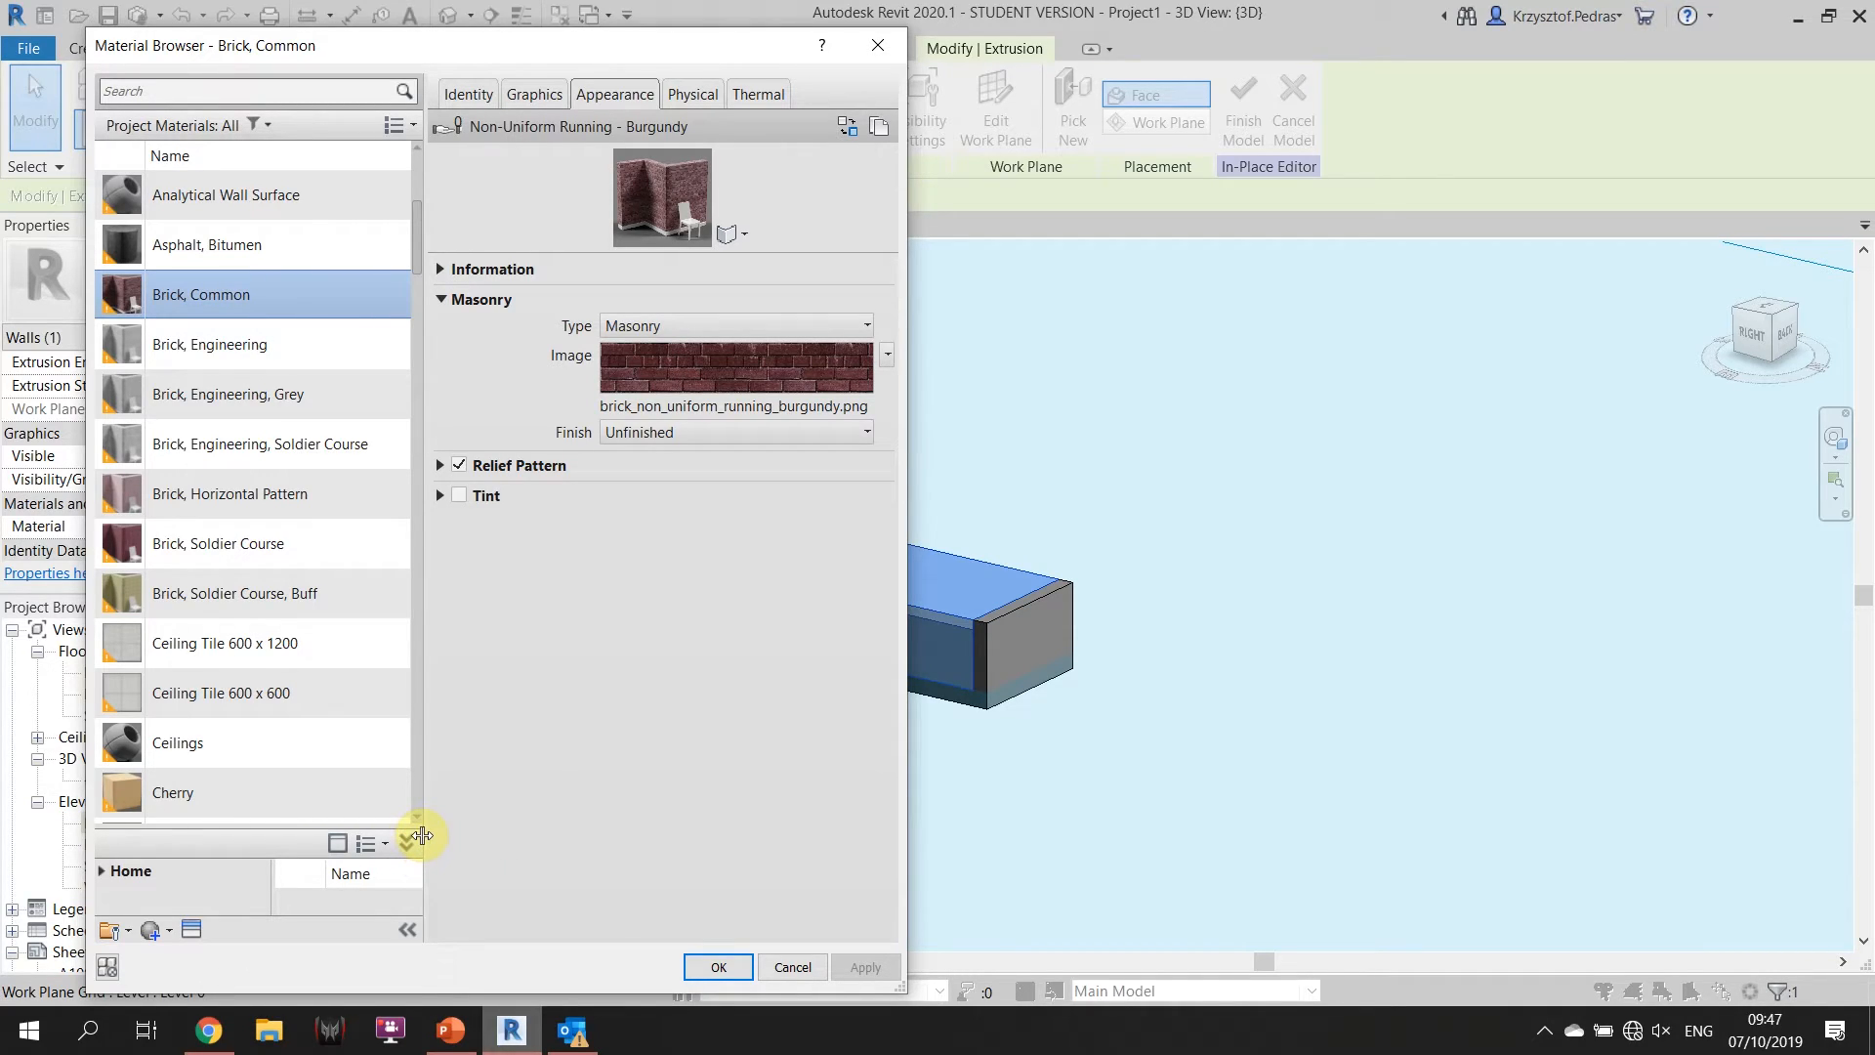
click(163, 933)
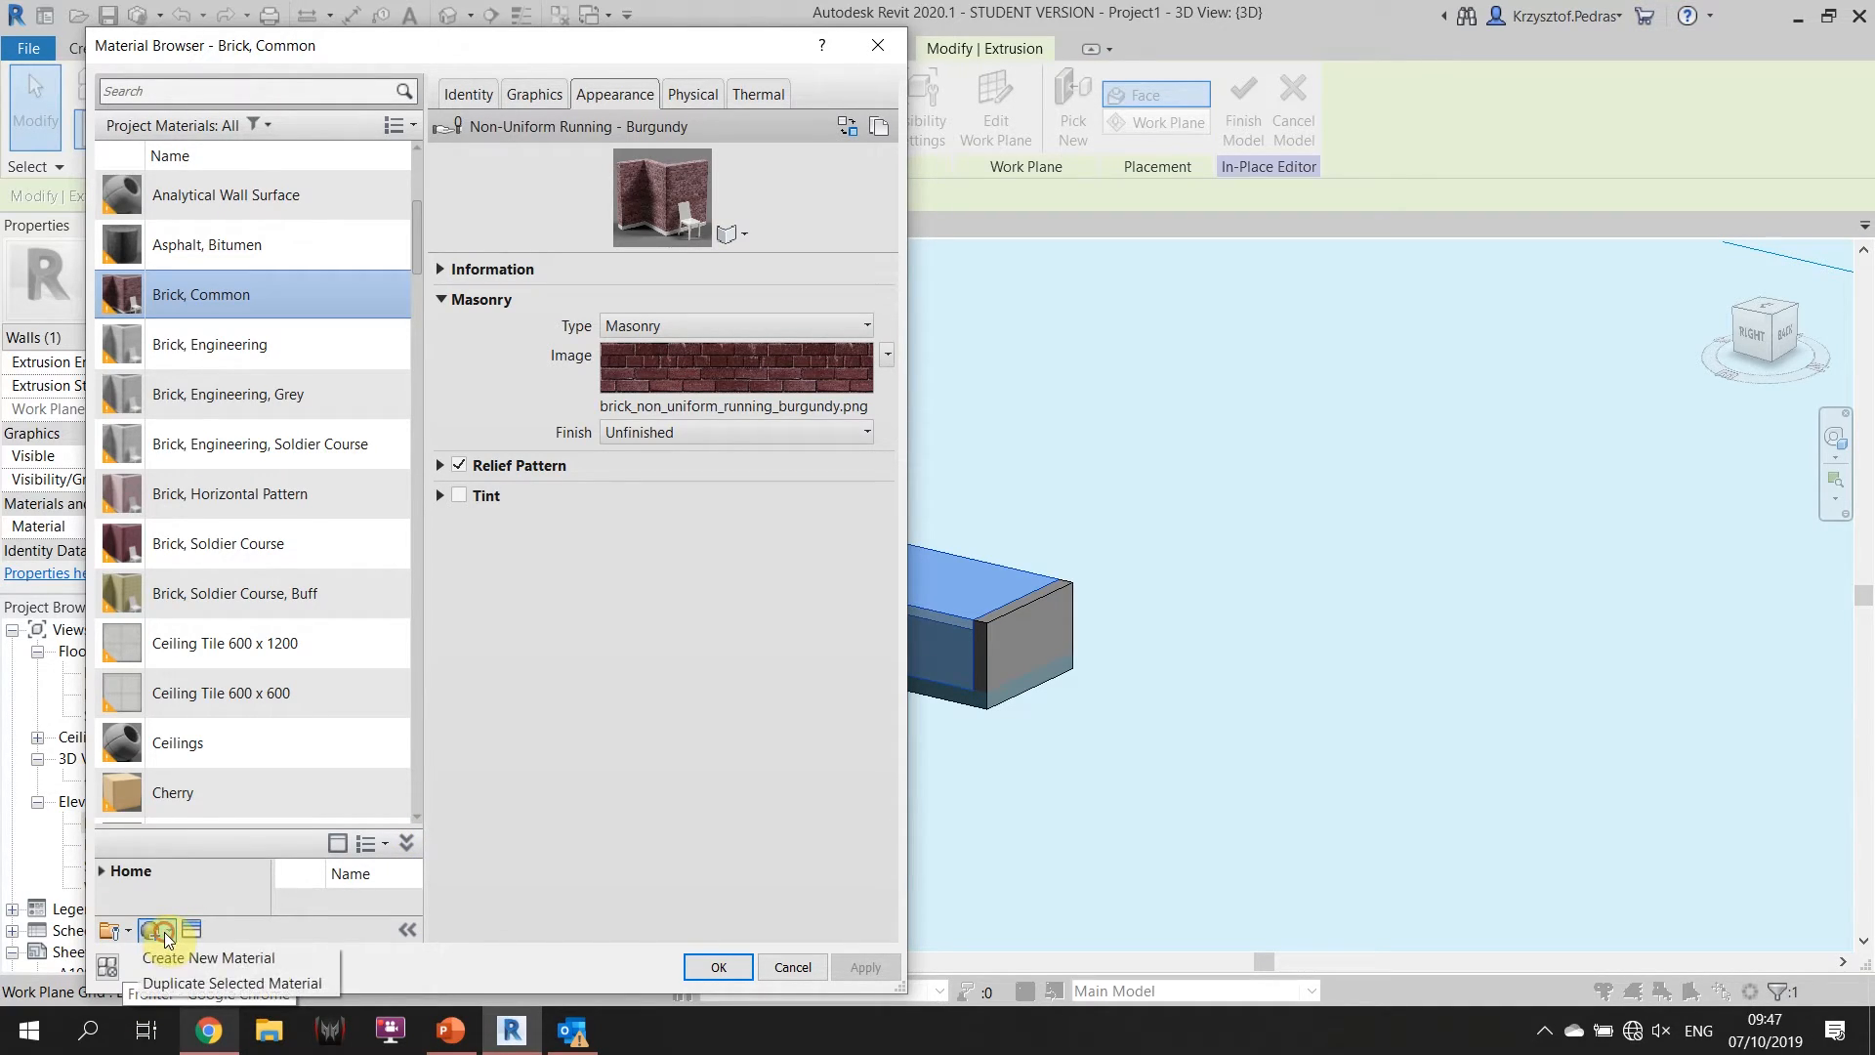
click(272, 960)
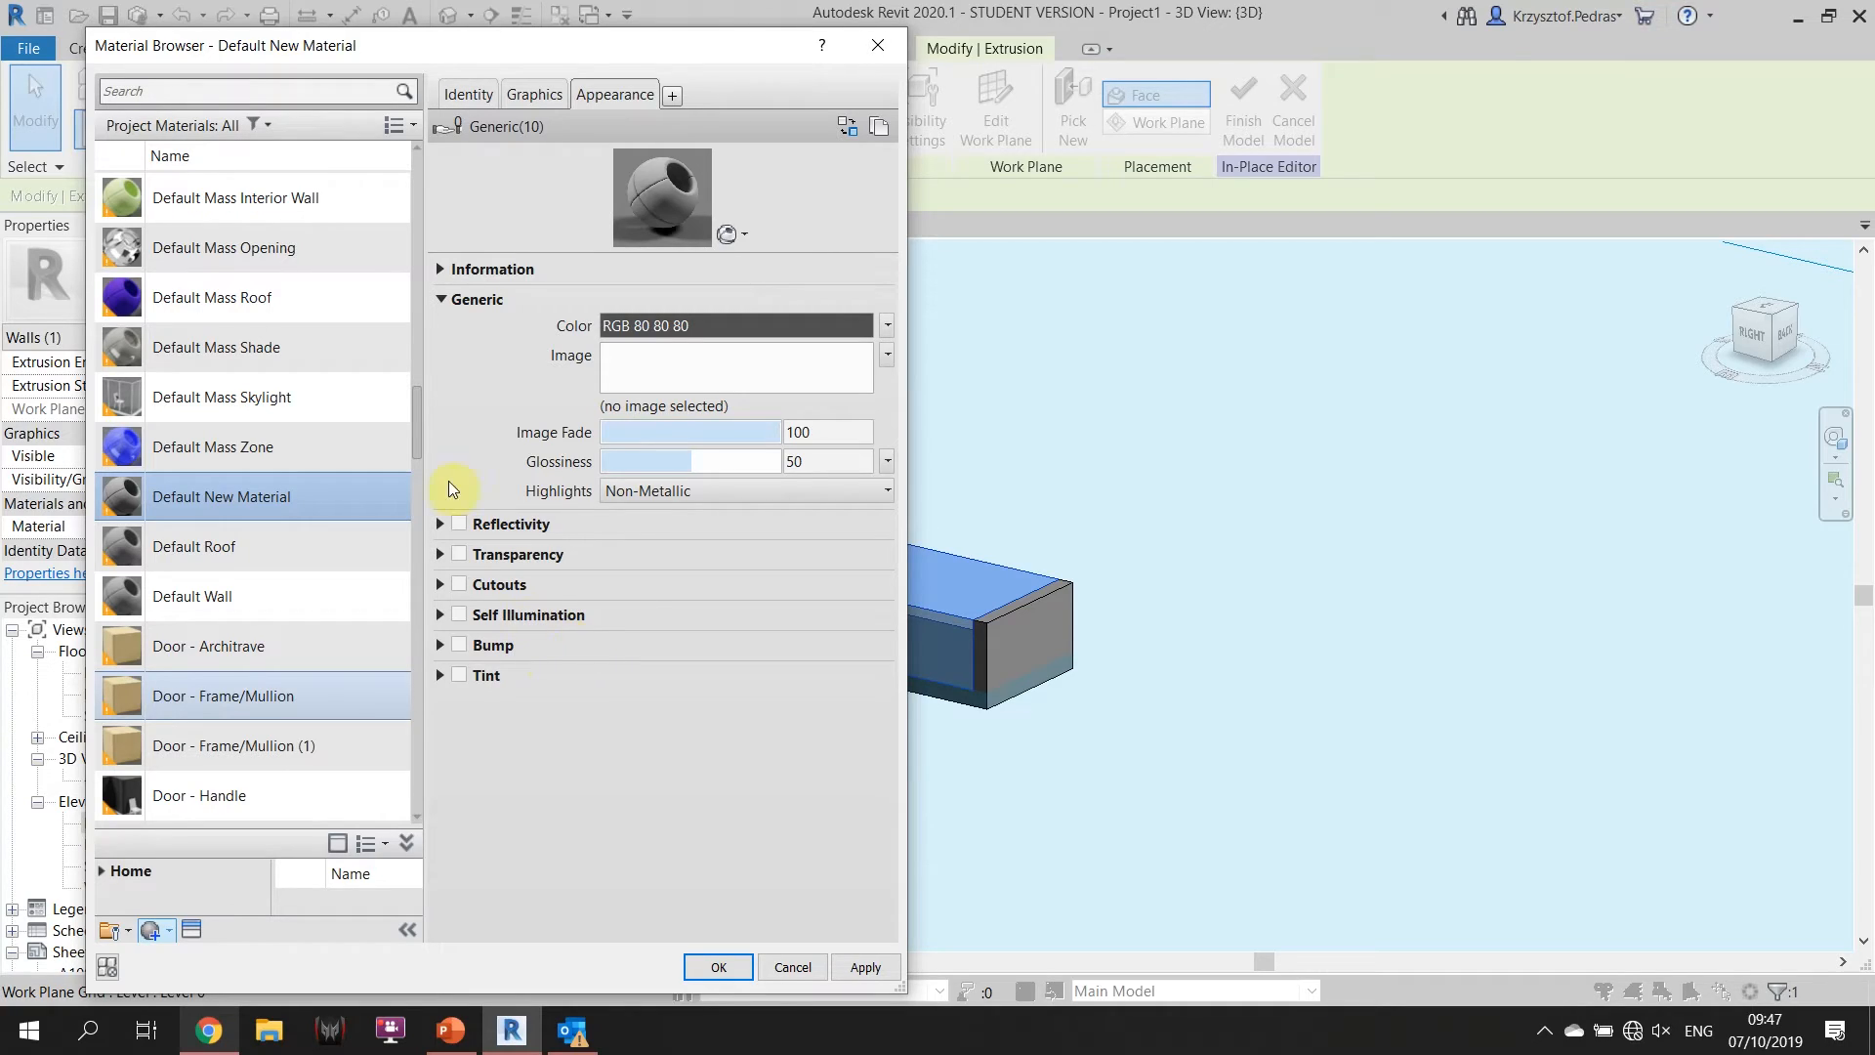
Rename the new material as 3D kj brick in its identity information.
click(489, 98)
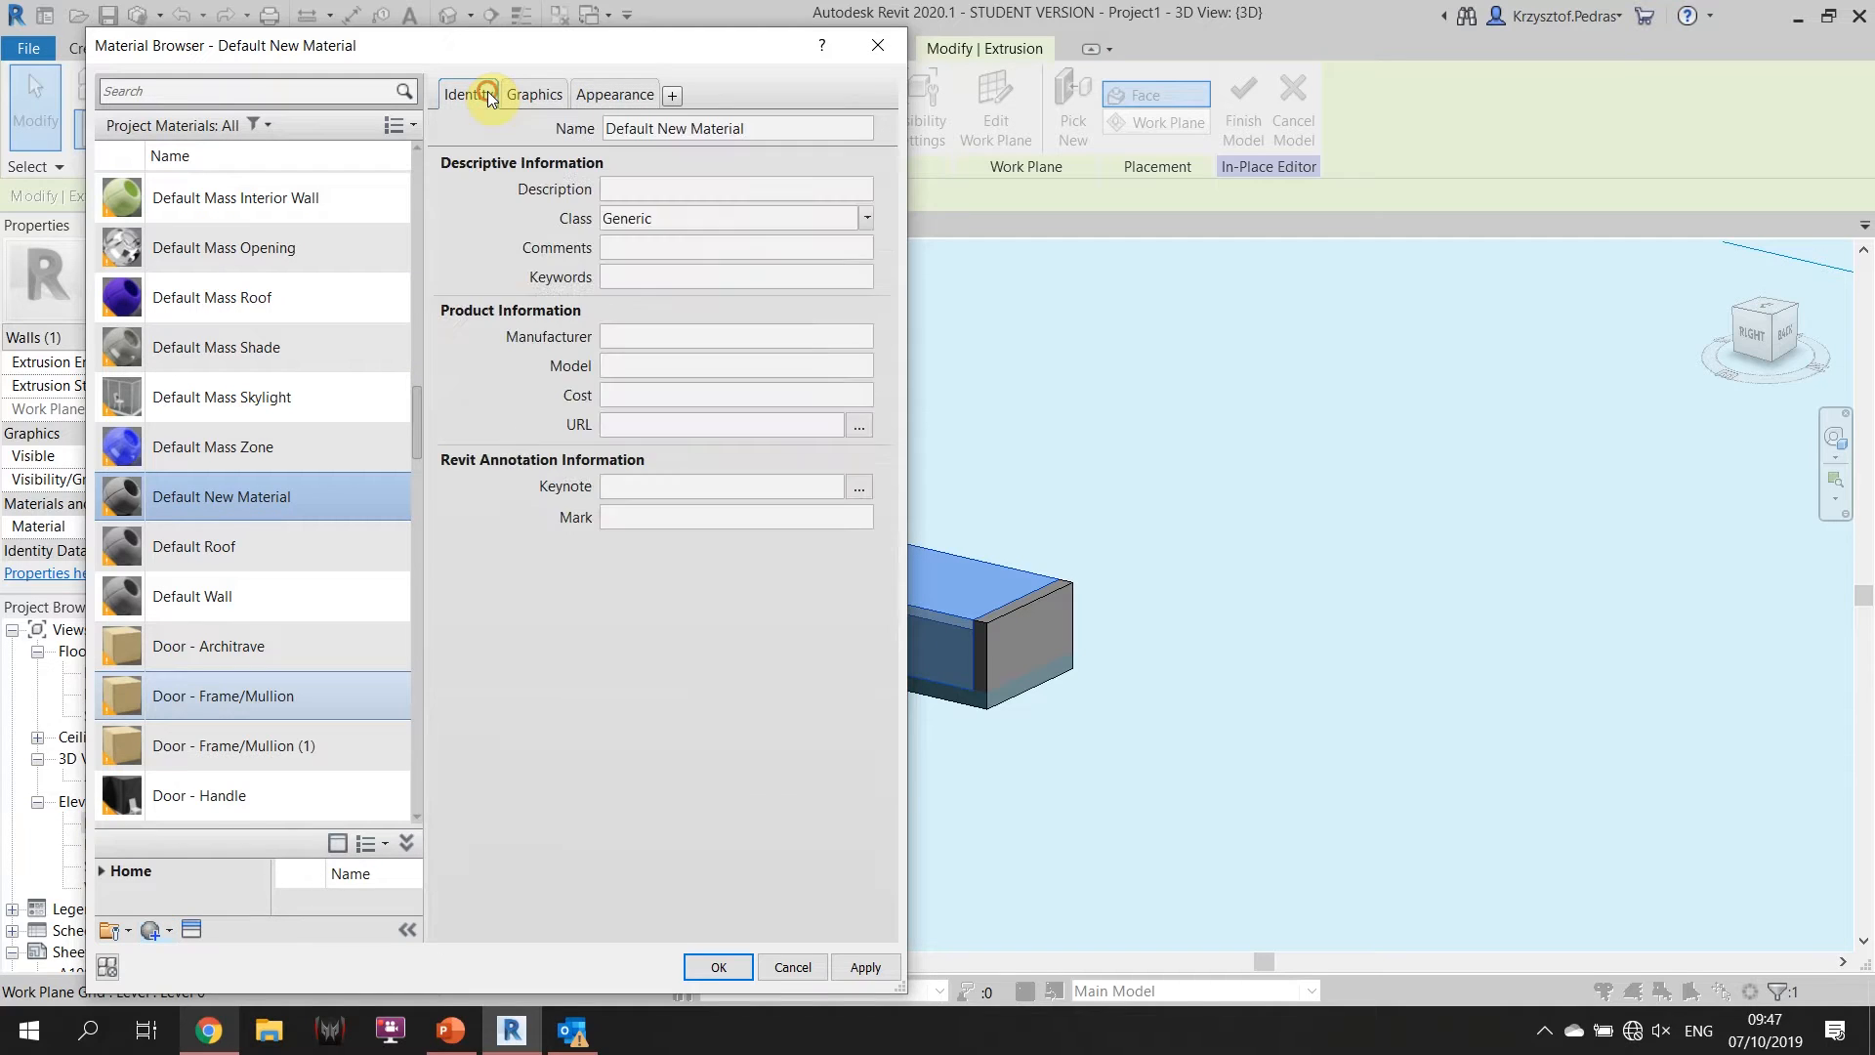
double_click(768, 129)
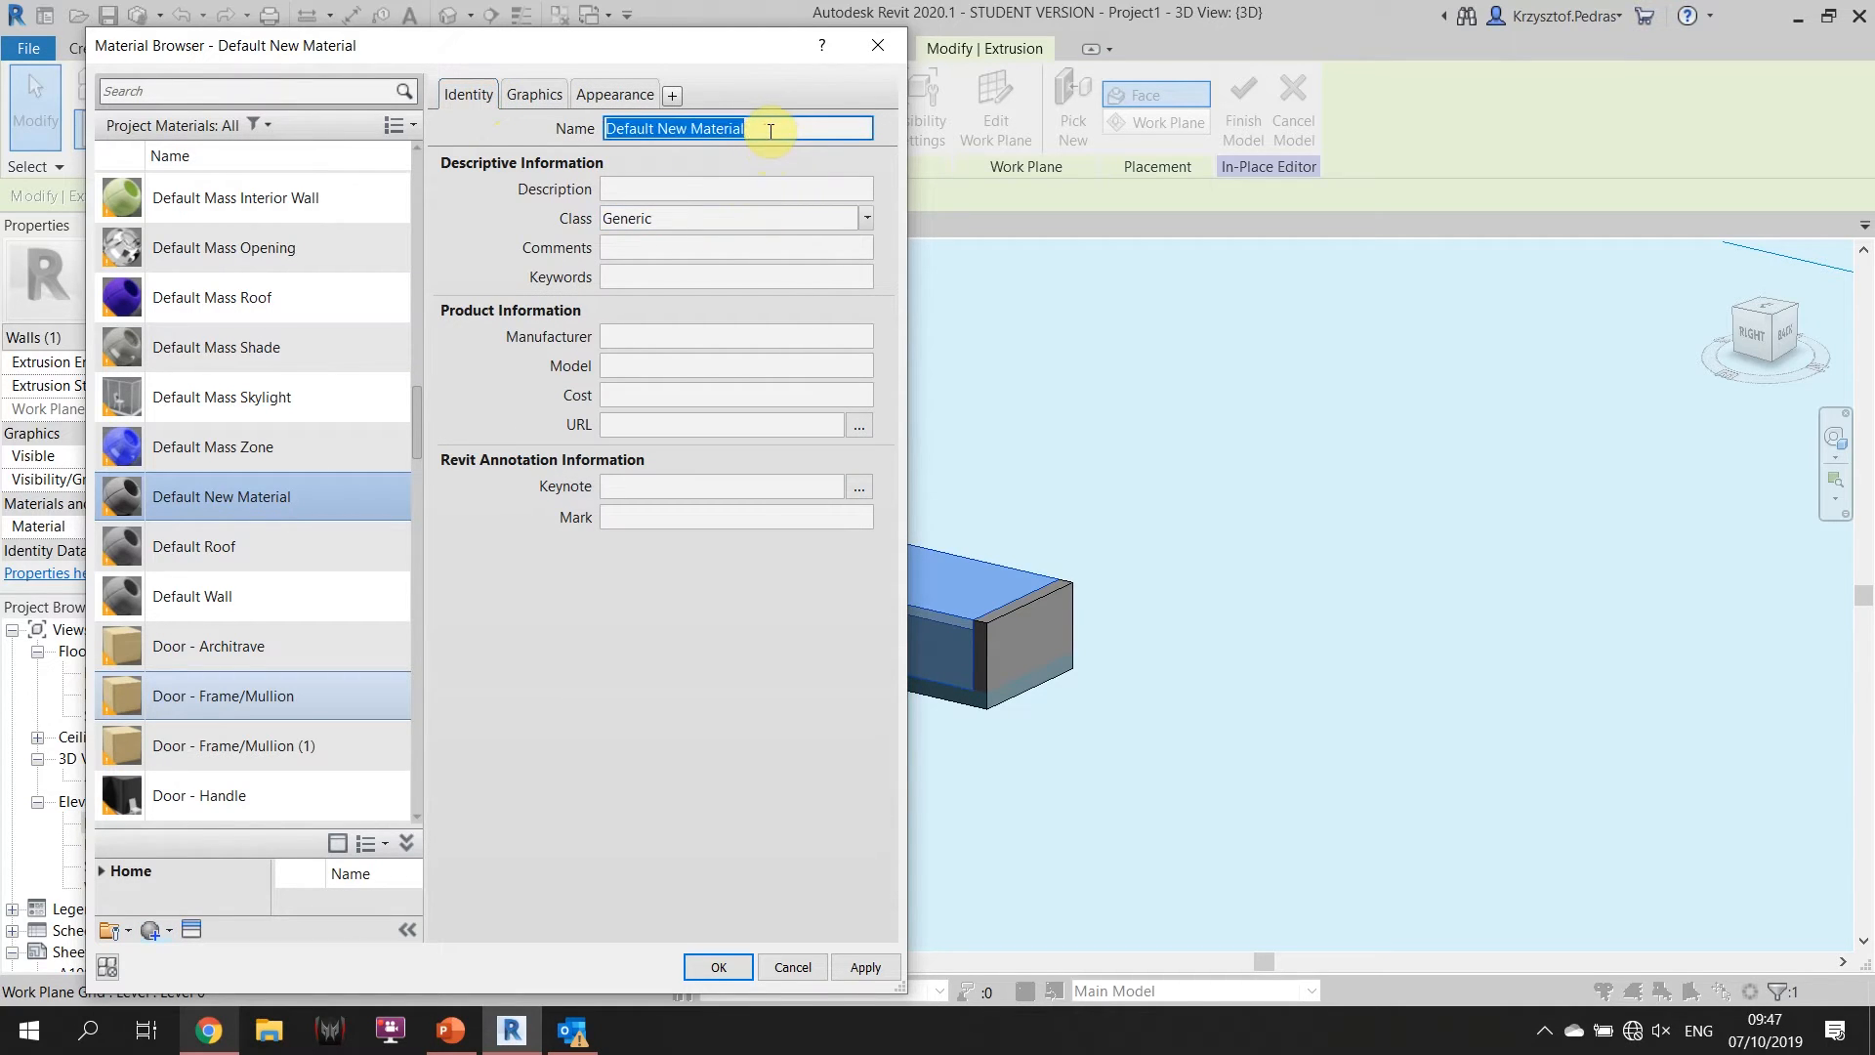
click(770, 130)
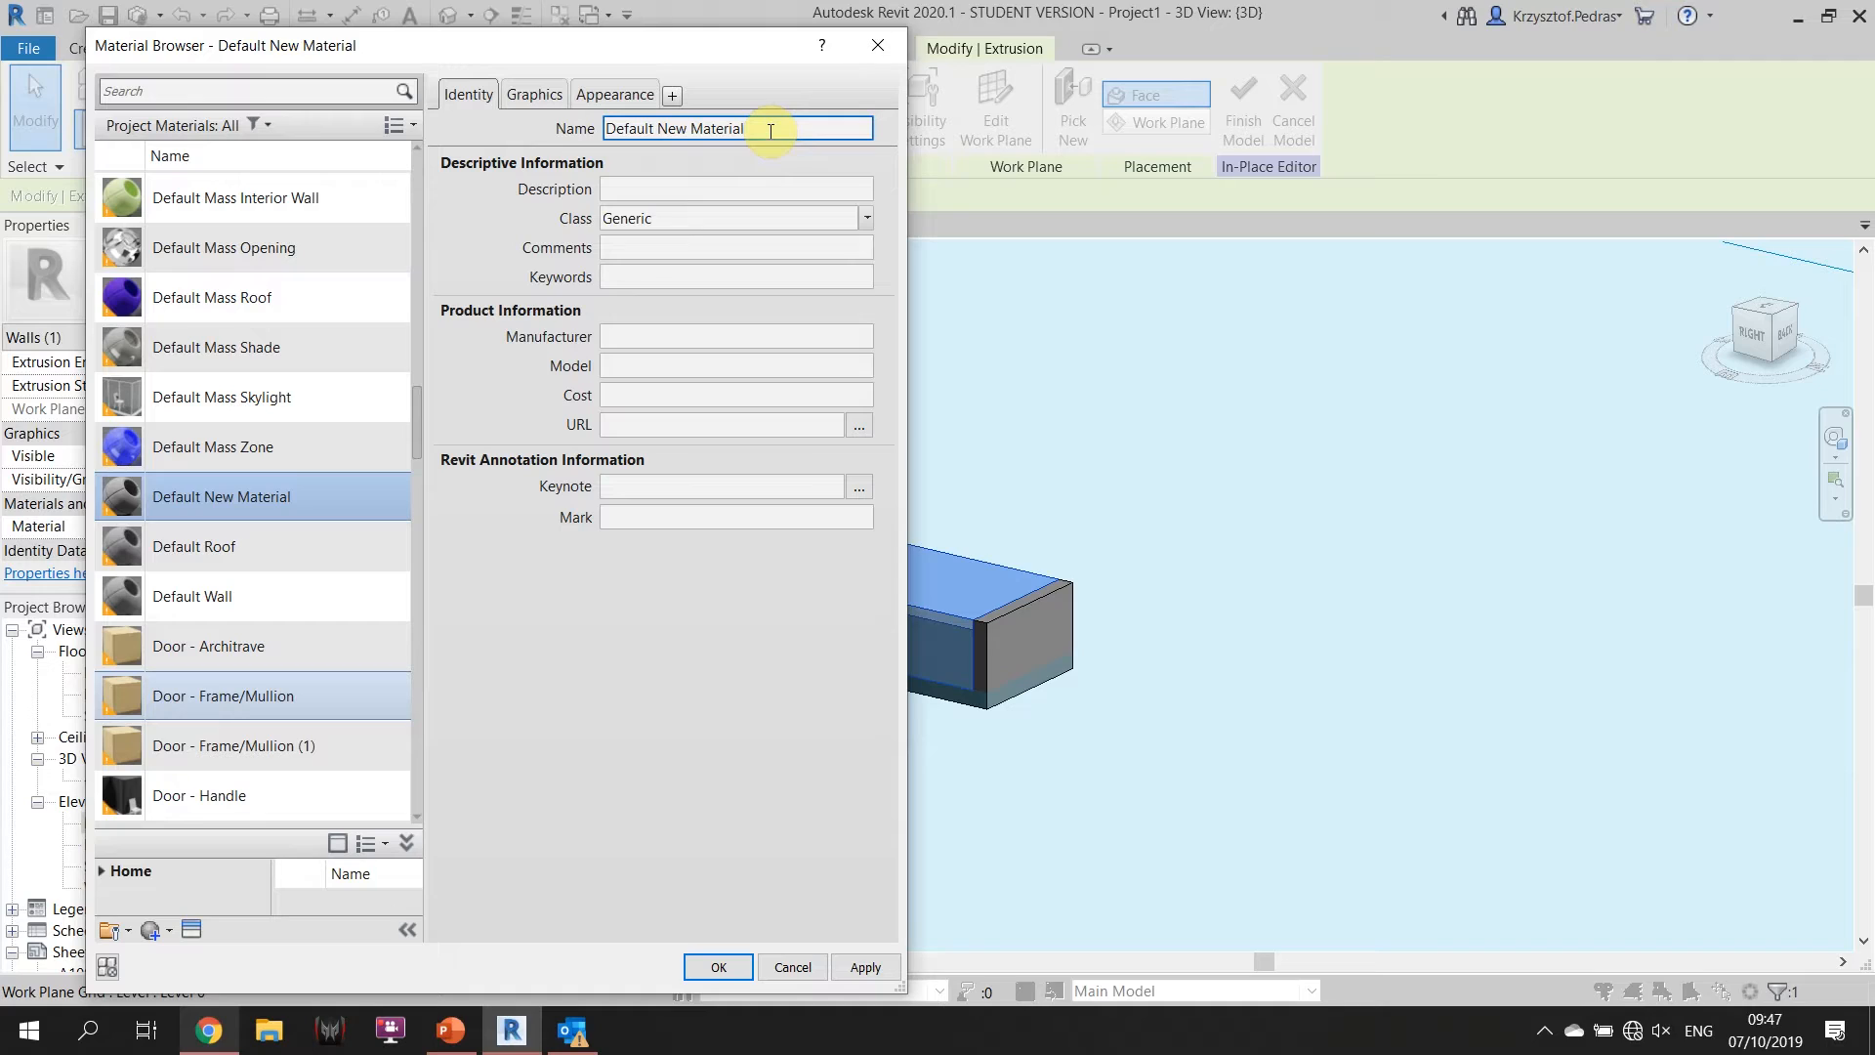
double_click(770, 131)
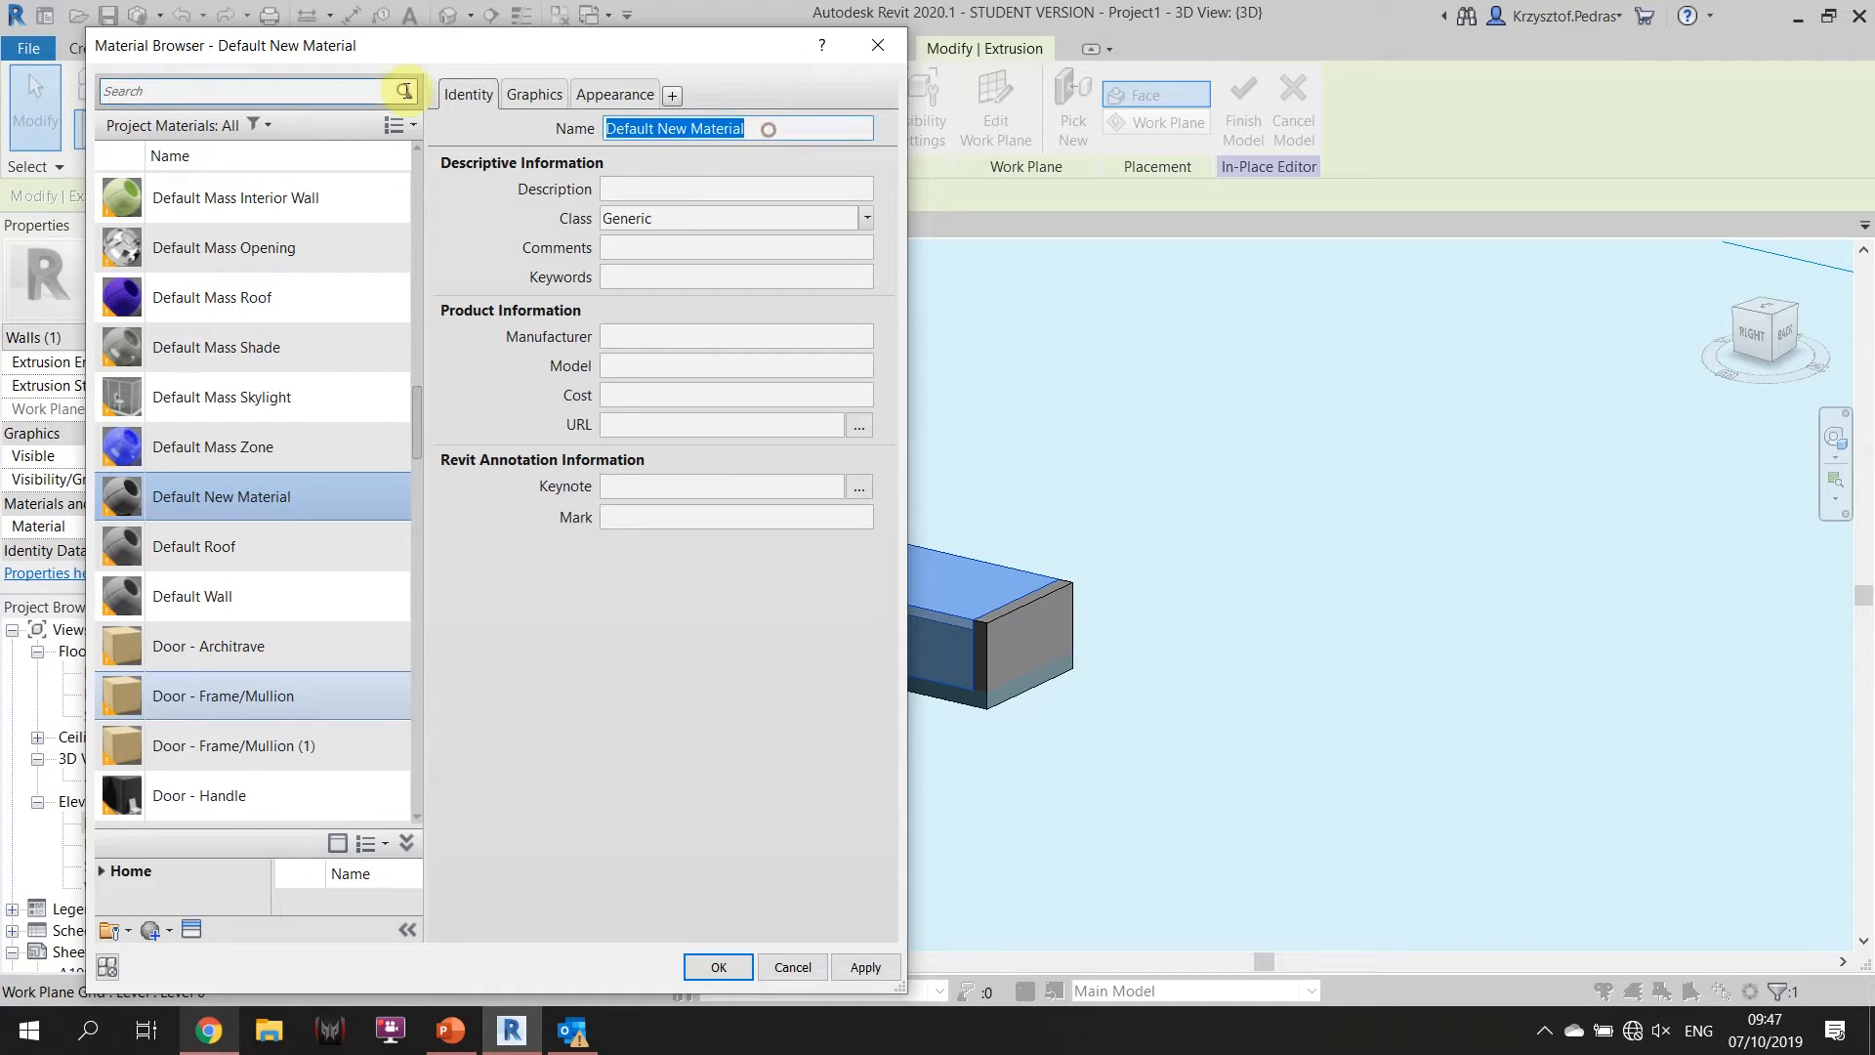
text(3D)
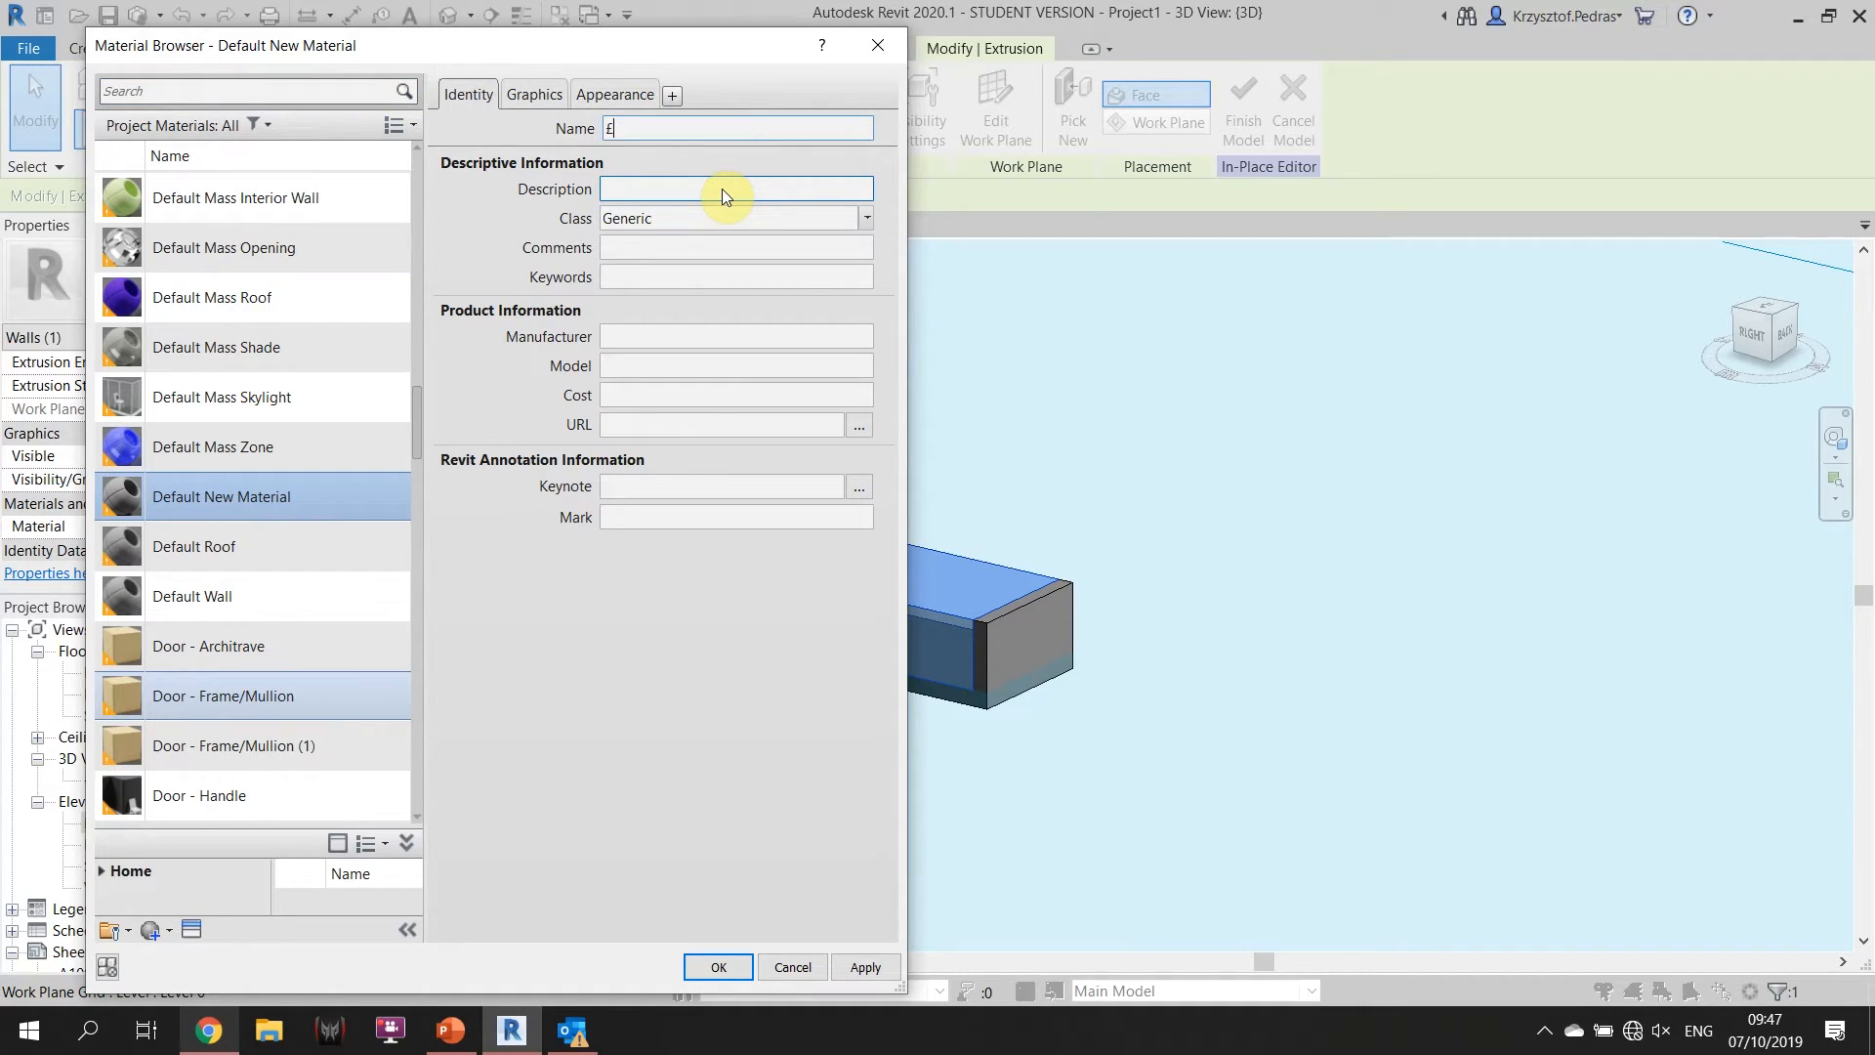
text( kej)
key(BackSpace)
key(BackSpace)
text(j brick)
key(Return)
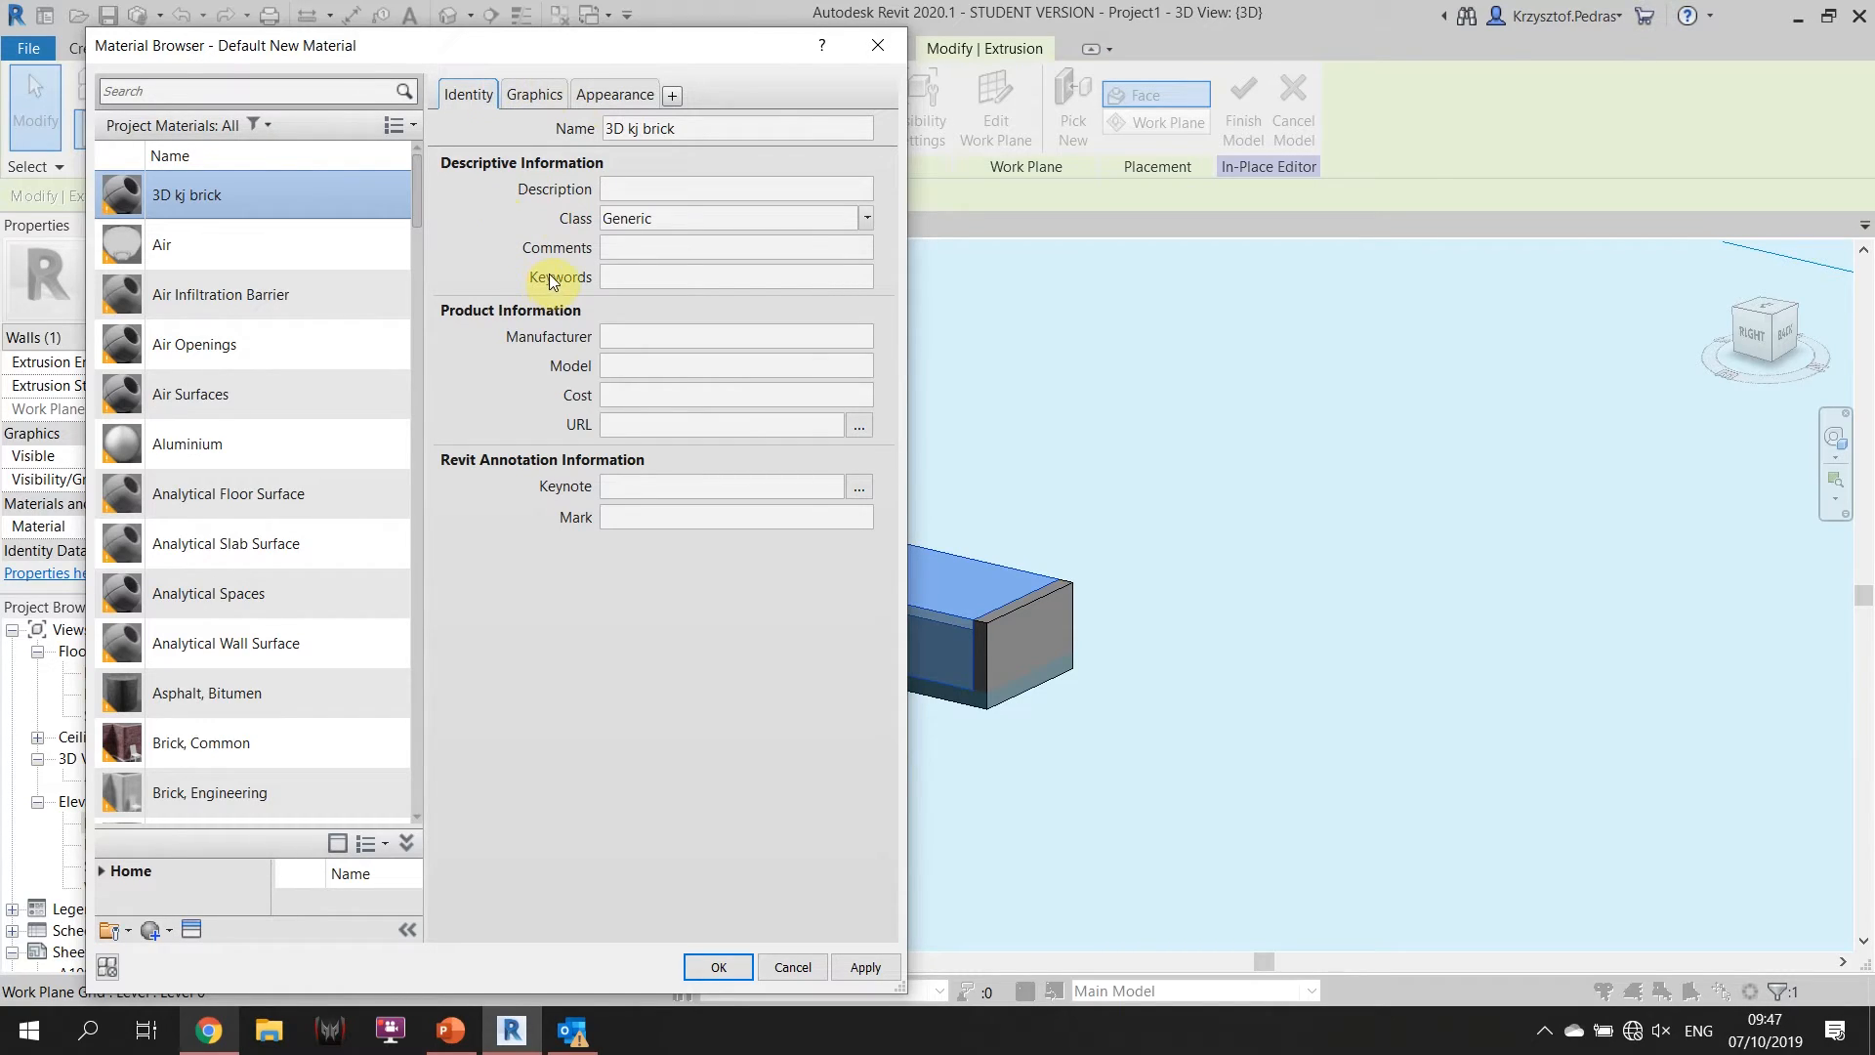
click(616, 248)
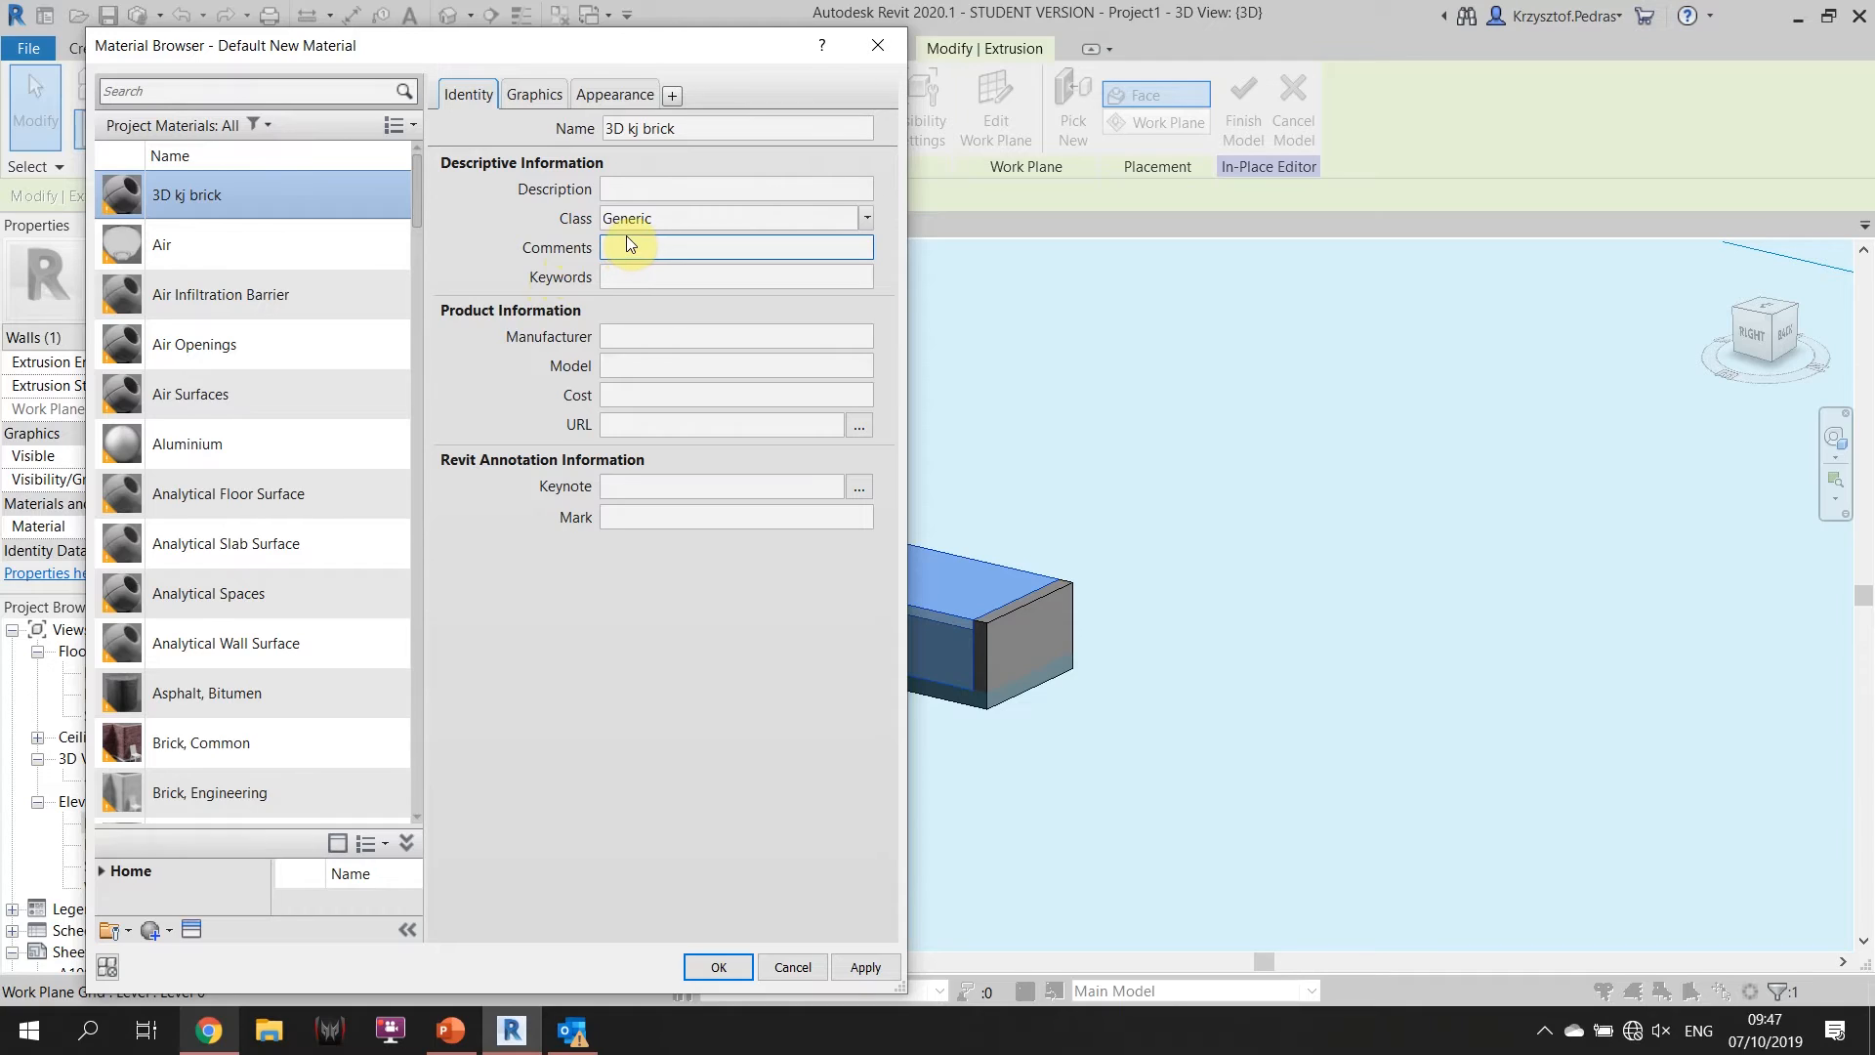
Set the appearance color of 3D kj brick to a dark yellow, RGB 202 183 9.
click(644, 89)
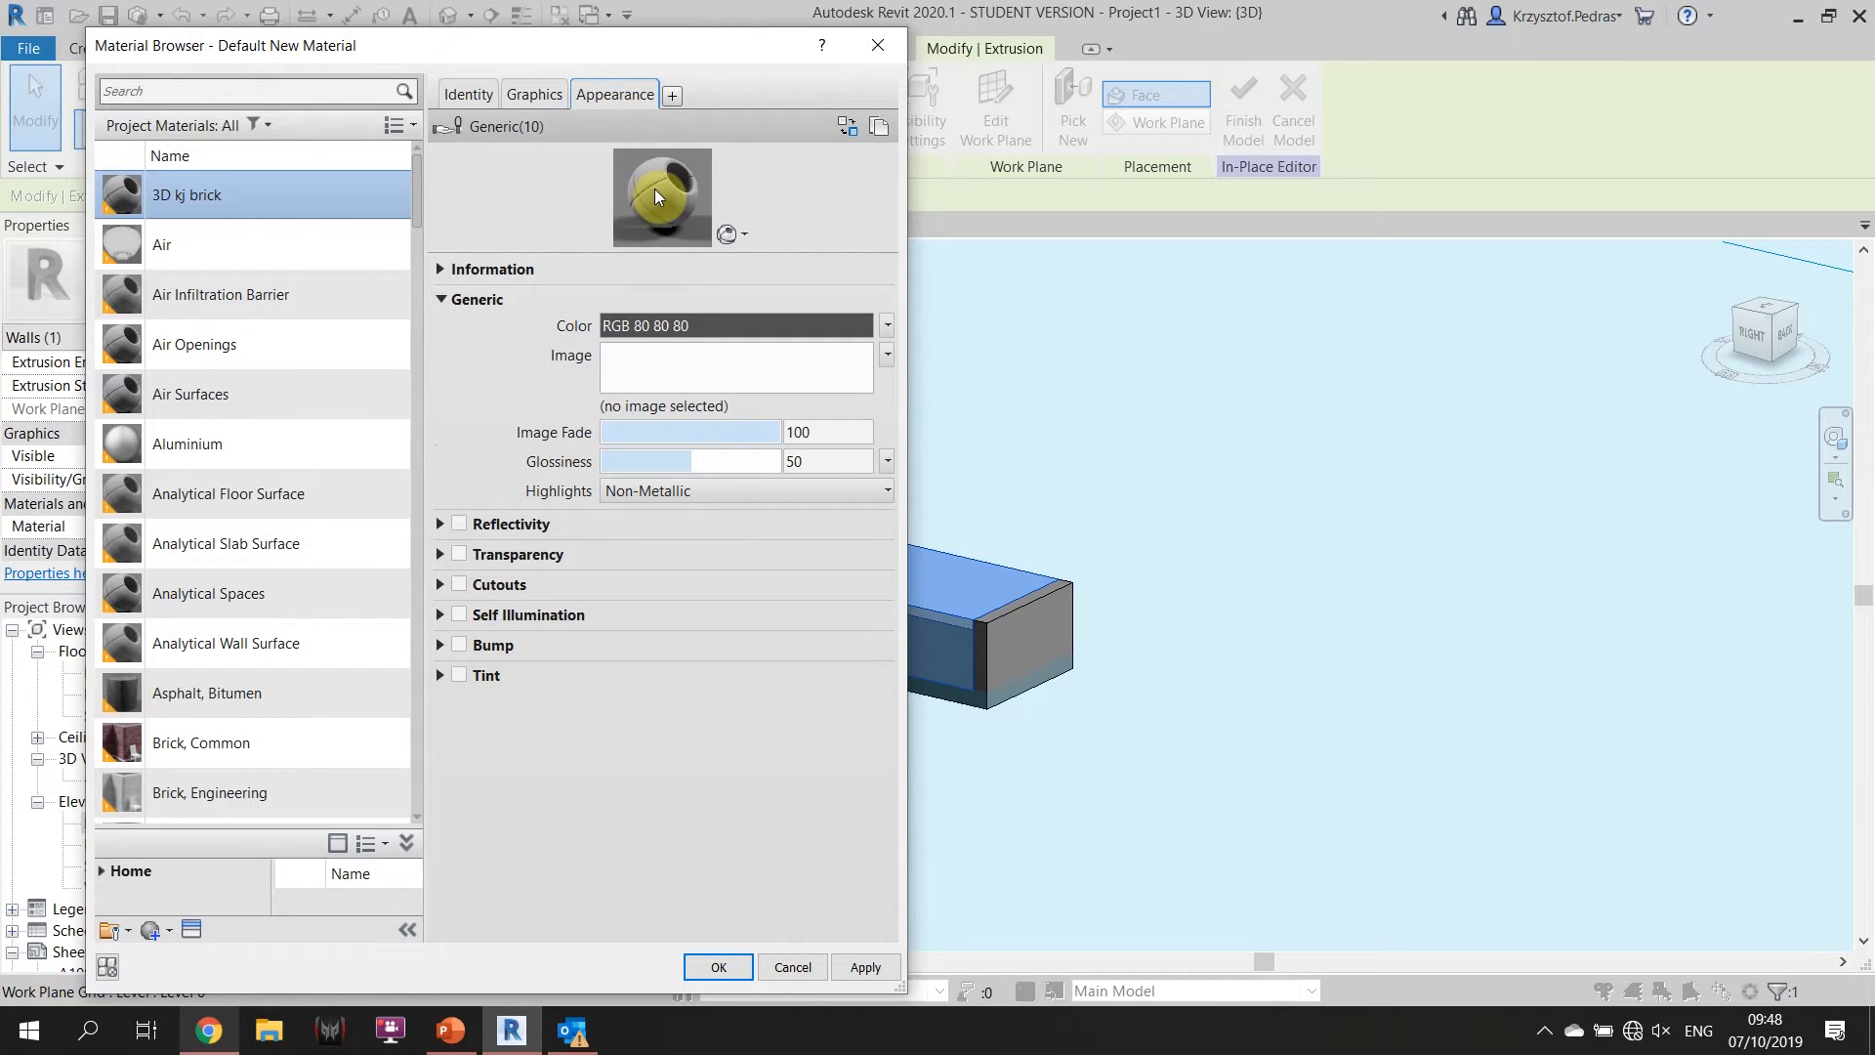
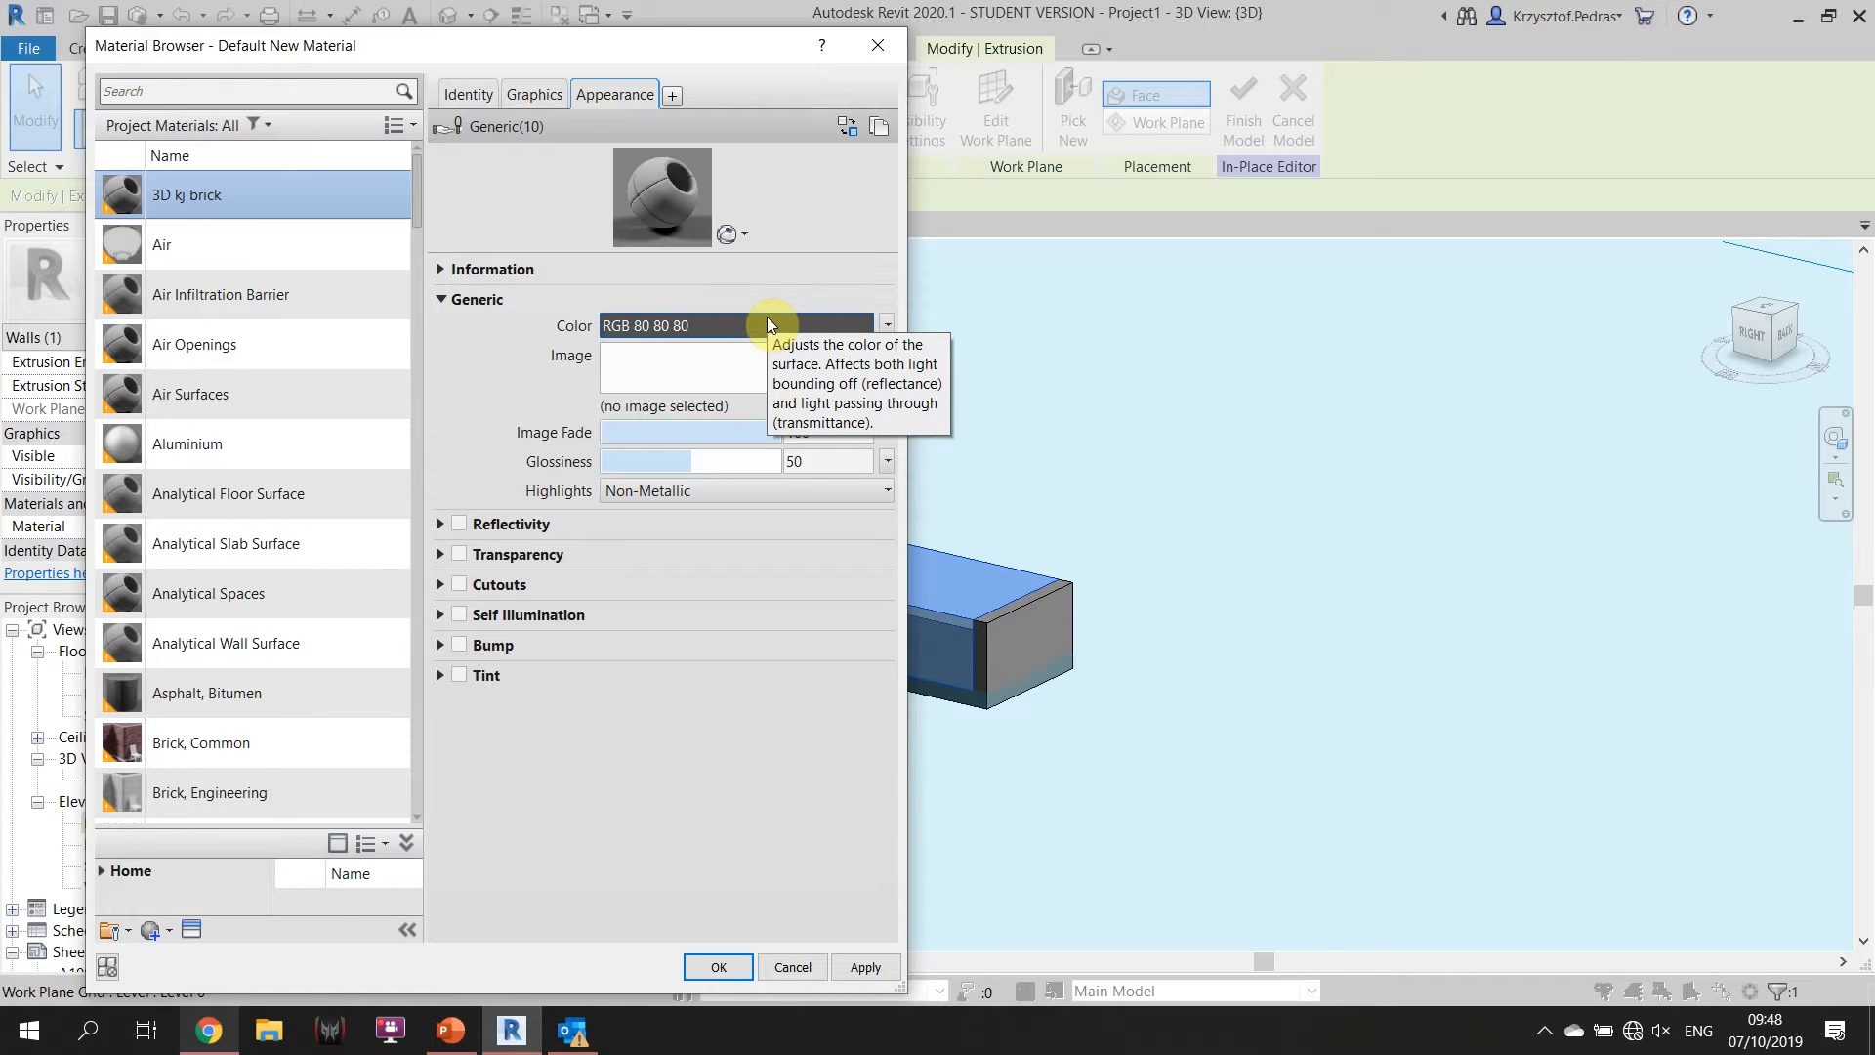
click(765, 324)
drag(644, 284, 446, 231)
drag(369, 281, 369, 283)
drag(550, 474, 552, 407)
drag(359, 272, 364, 294)
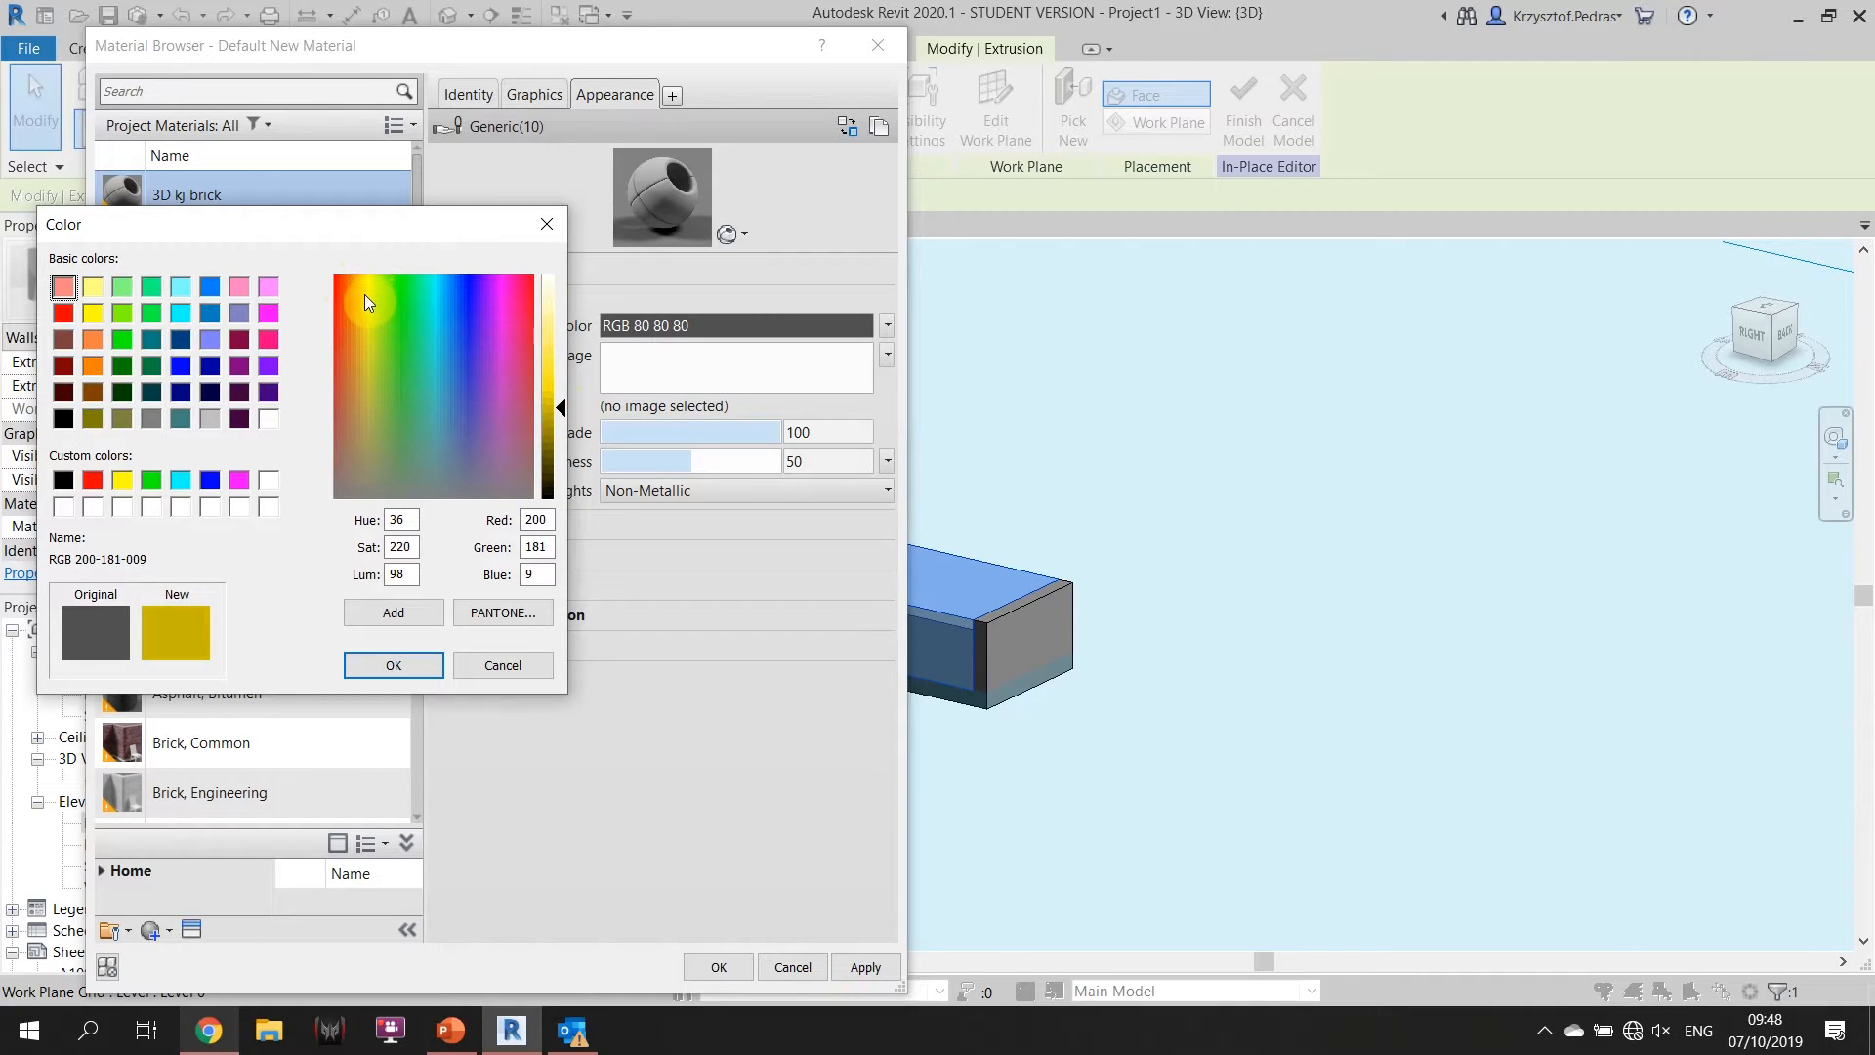
drag(553, 407, 554, 406)
click(394, 665)
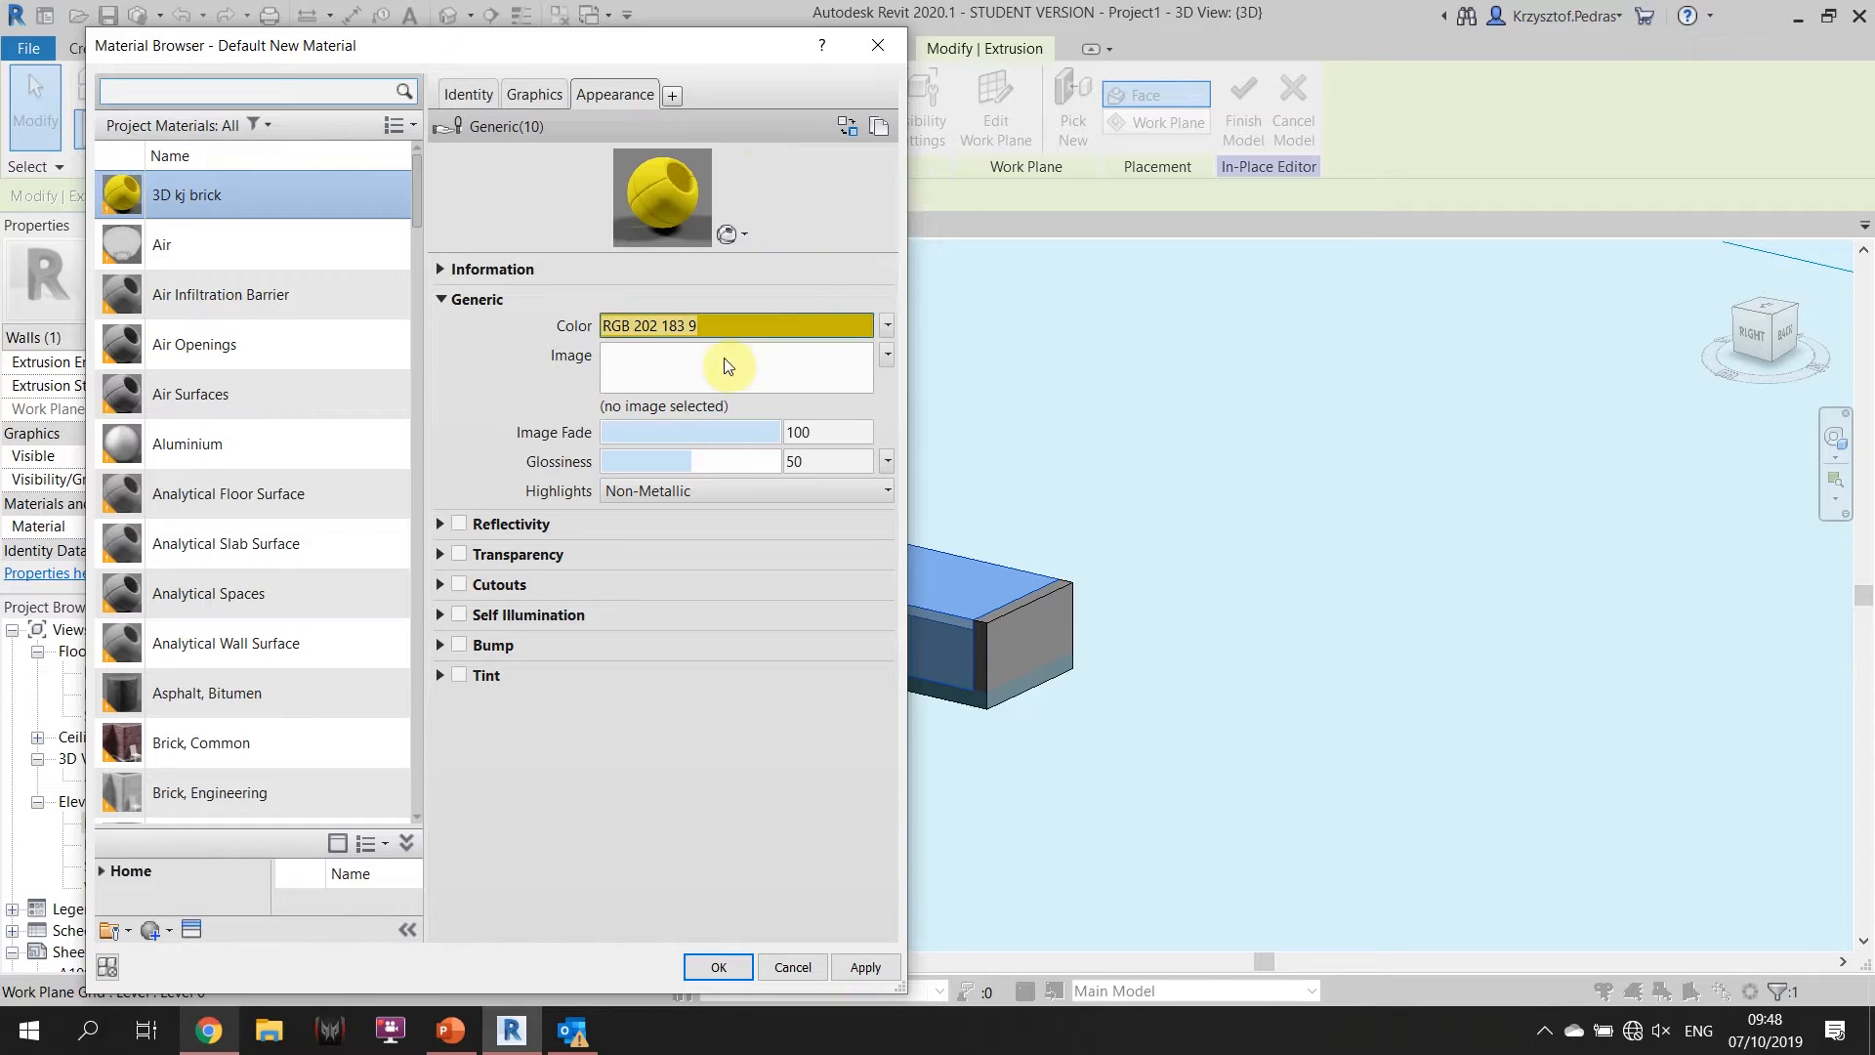
Look through the material's Reflectivity, Transparency and Cutouts settings, and assign 3D kj brick to the main brick solid.
drag(640, 430, 820, 447)
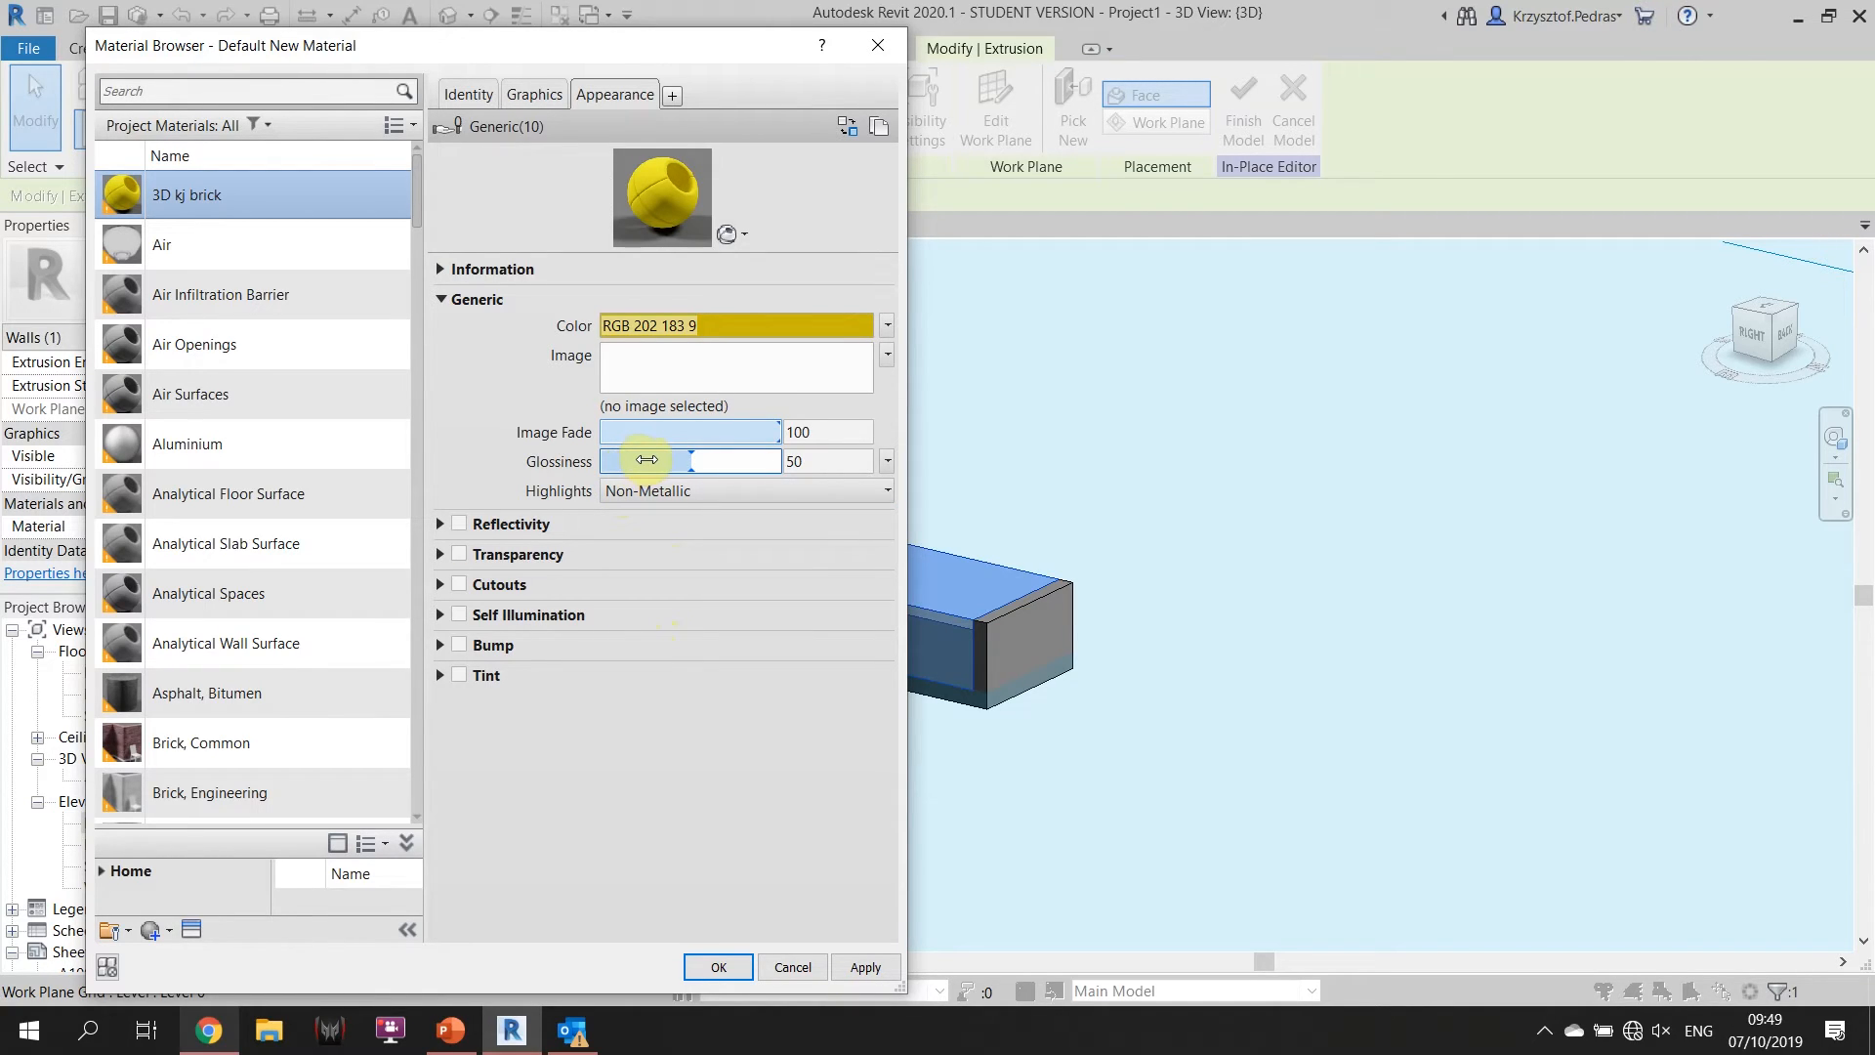
click(440, 524)
click(442, 612)
click(440, 837)
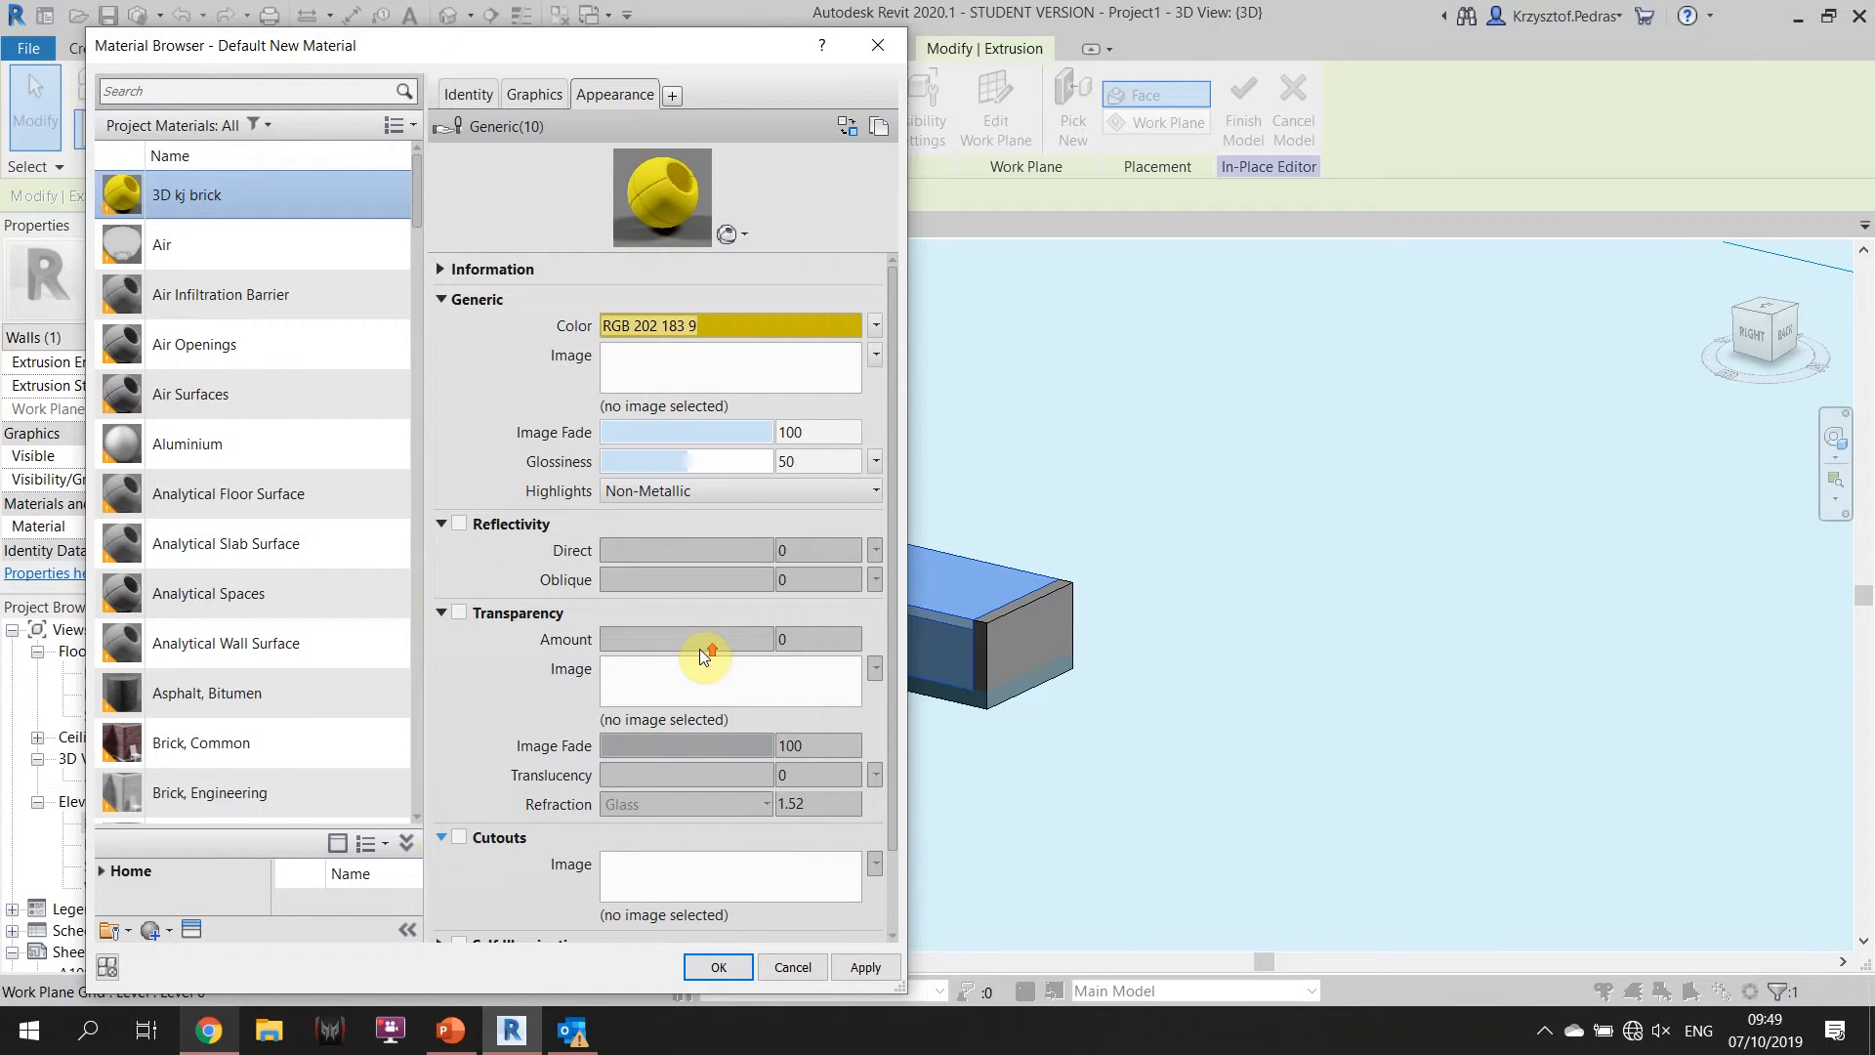
click(440, 524)
click(441, 554)
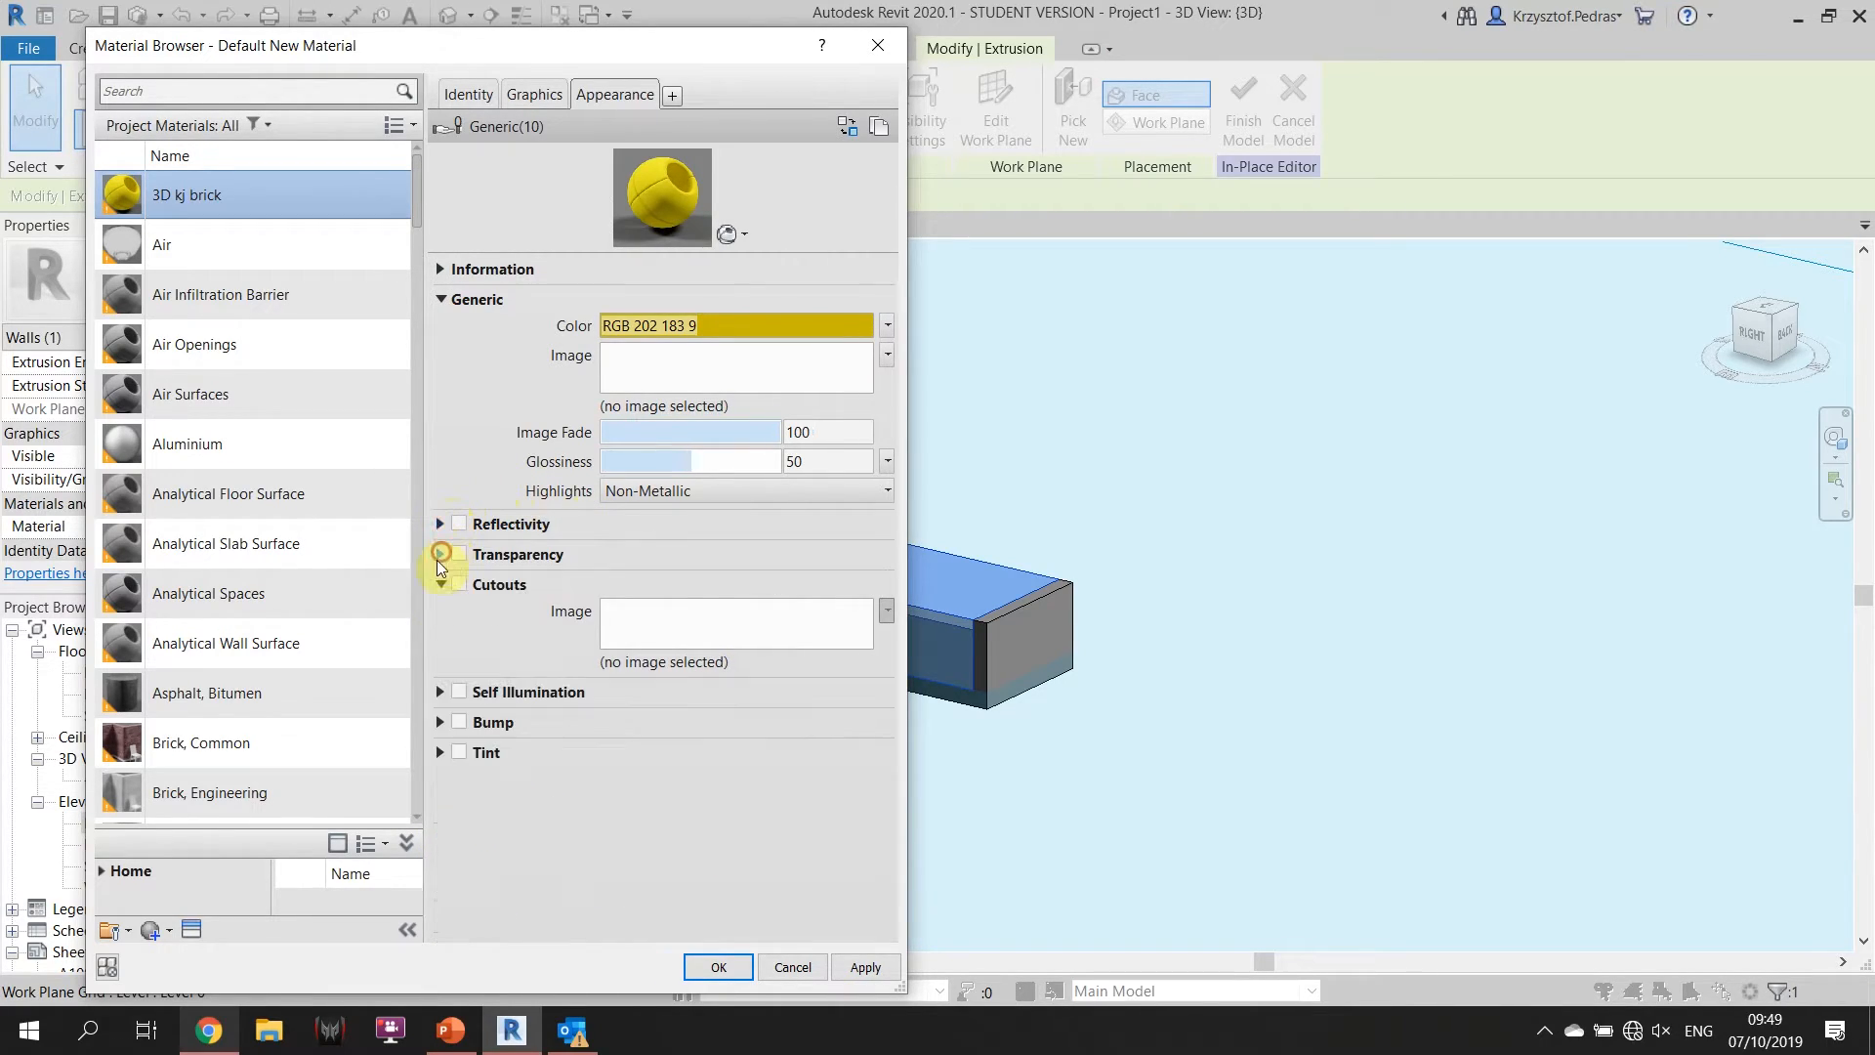
click(441, 584)
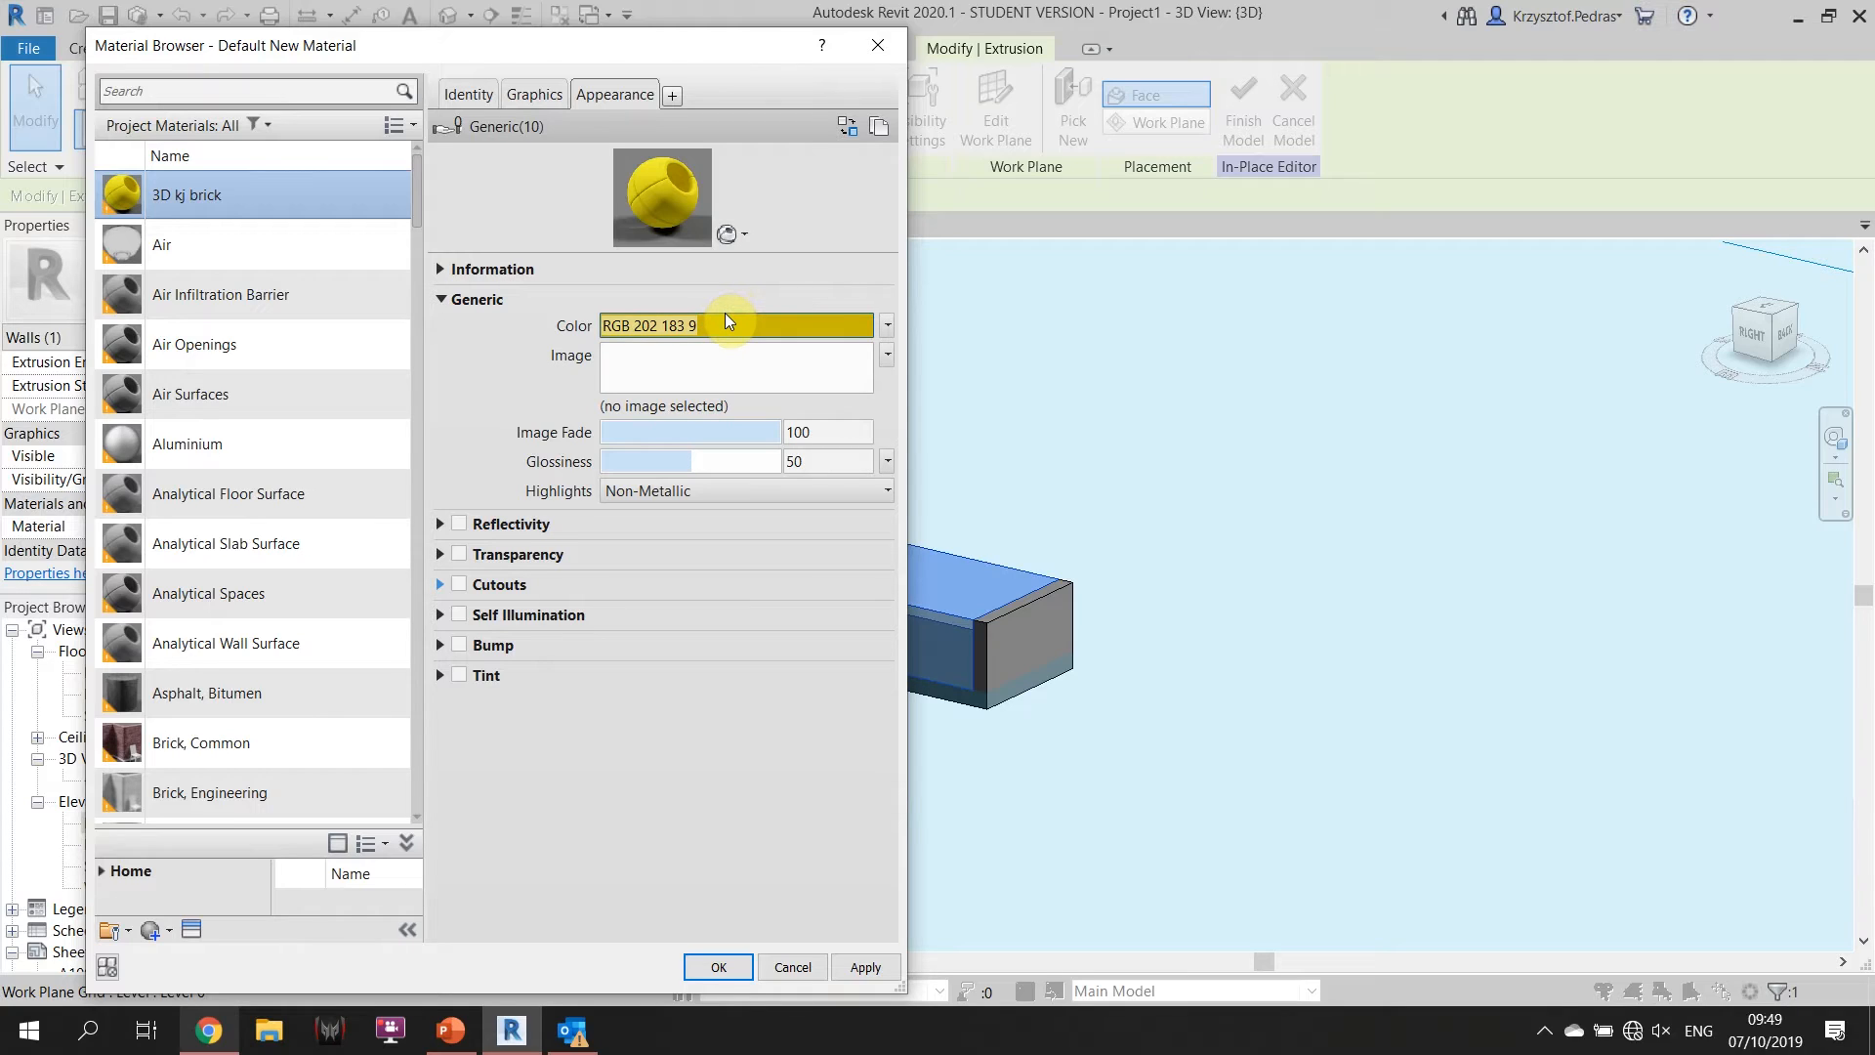
click(714, 966)
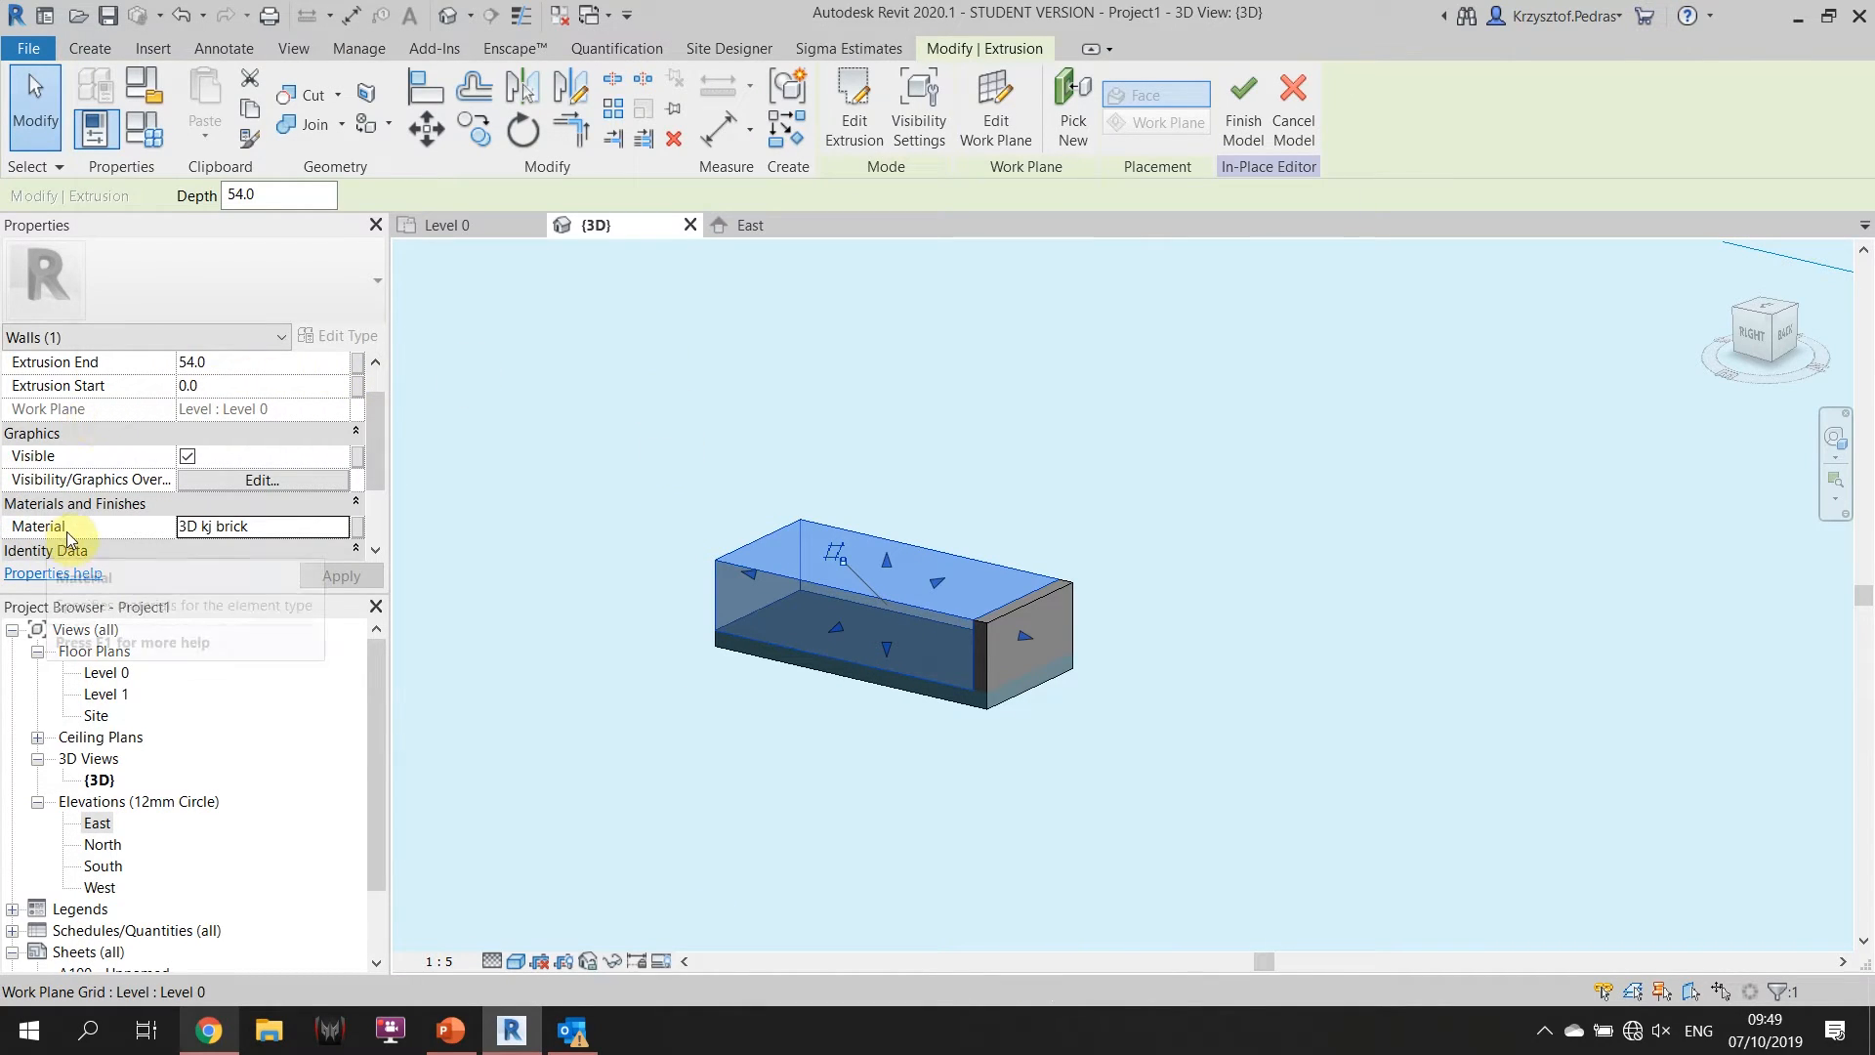
click(559, 338)
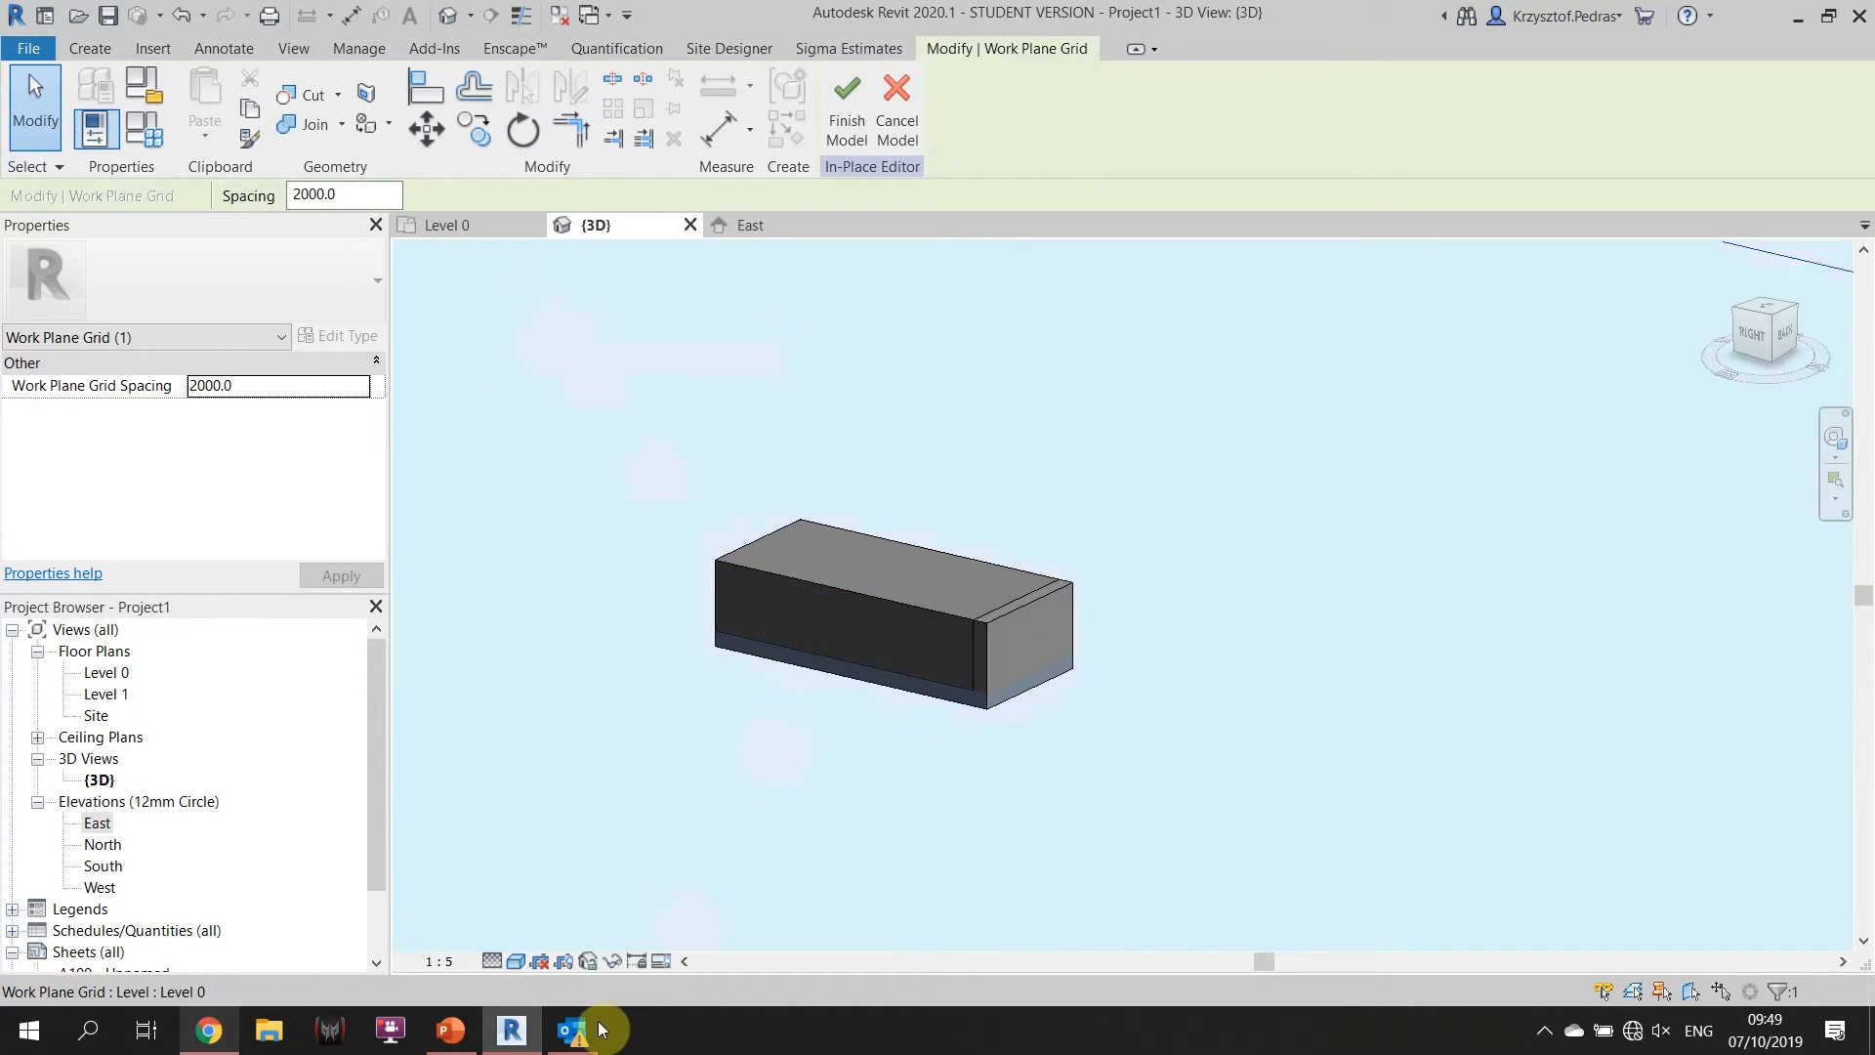
Compare the brick in the Wireframe, Hidden Line, Shaded and Consistent Colors visual styles.
click(515, 961)
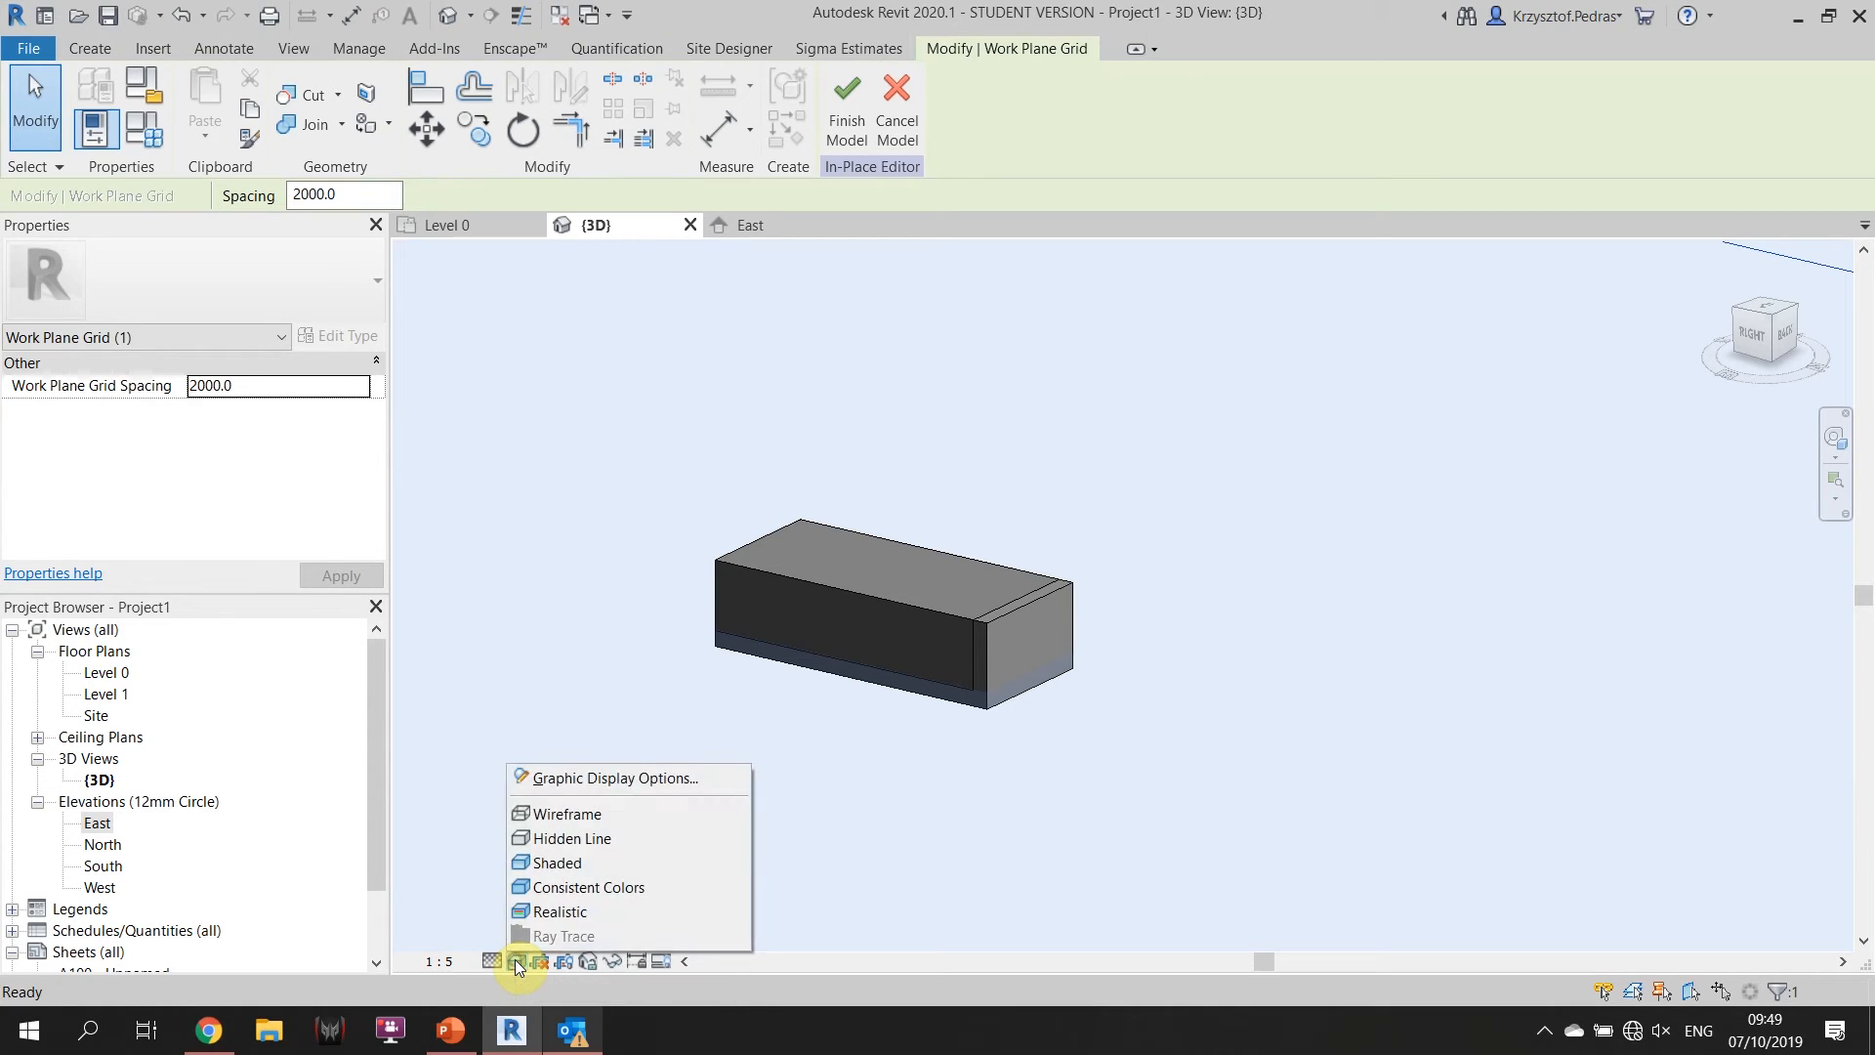
click(613, 817)
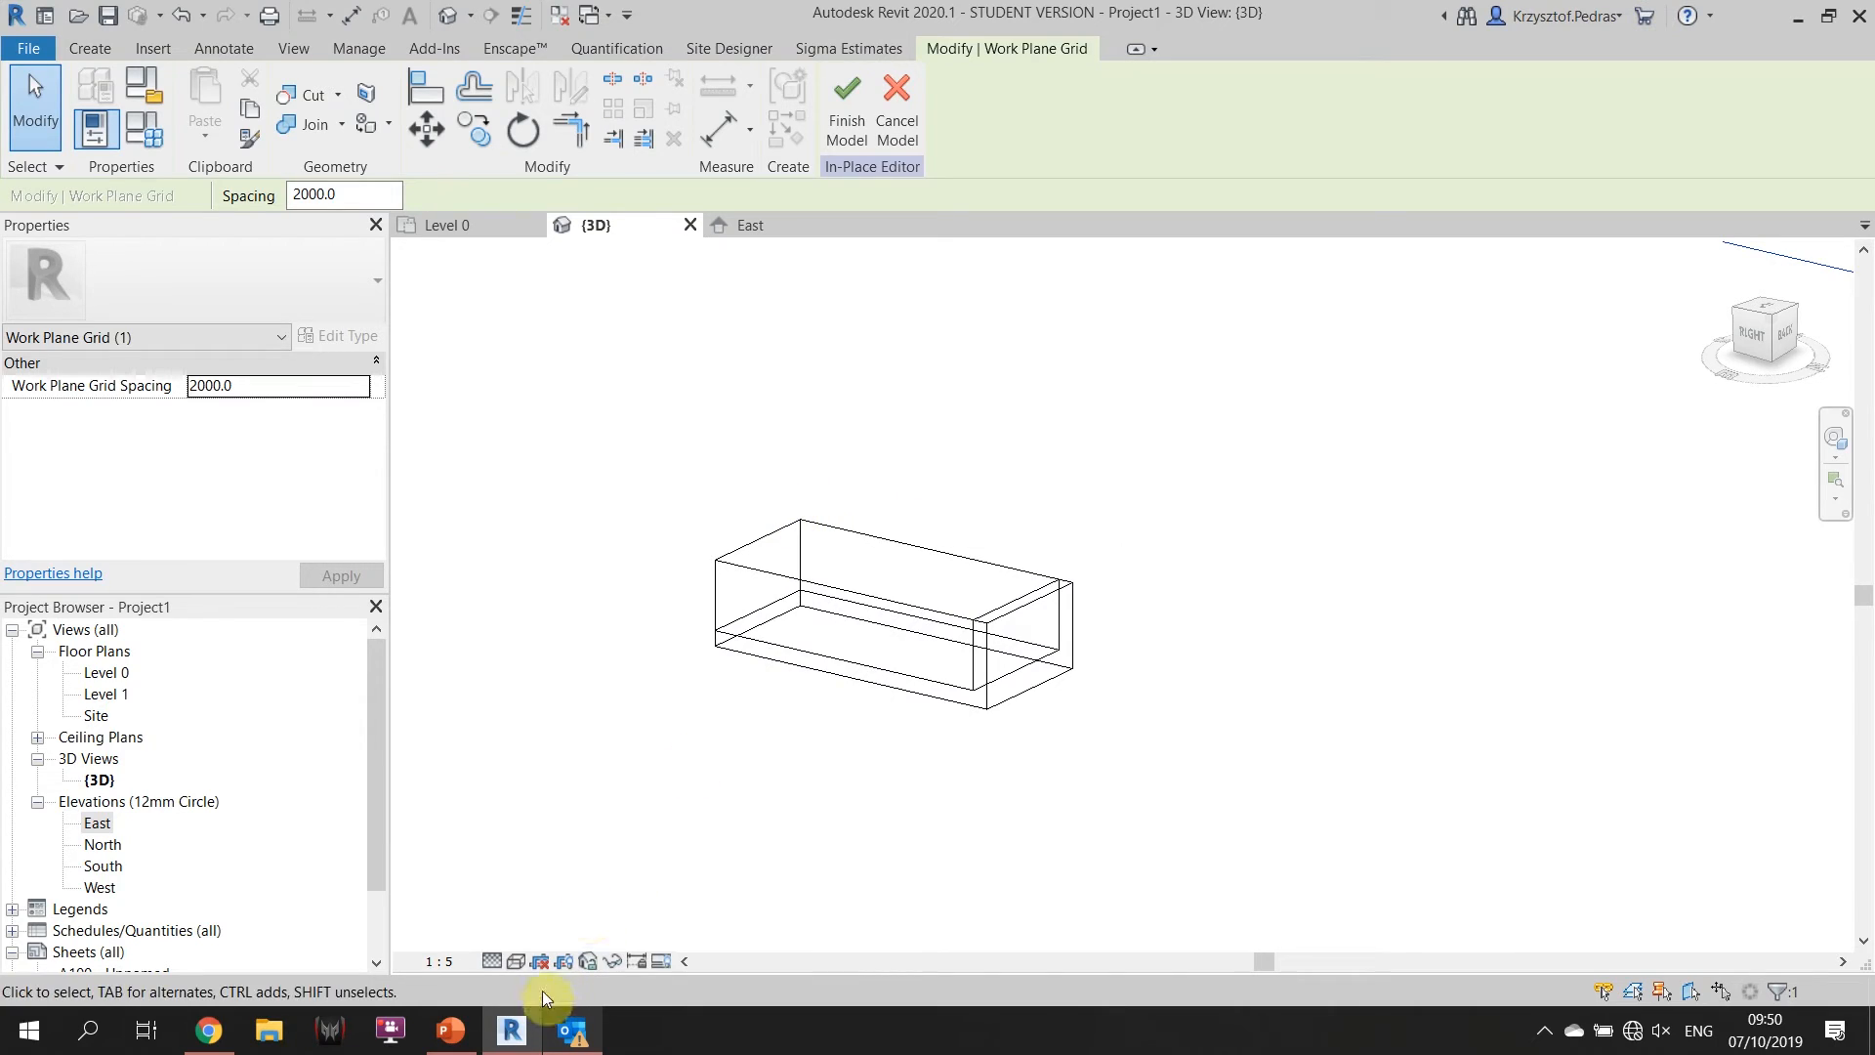
click(514, 961)
click(571, 836)
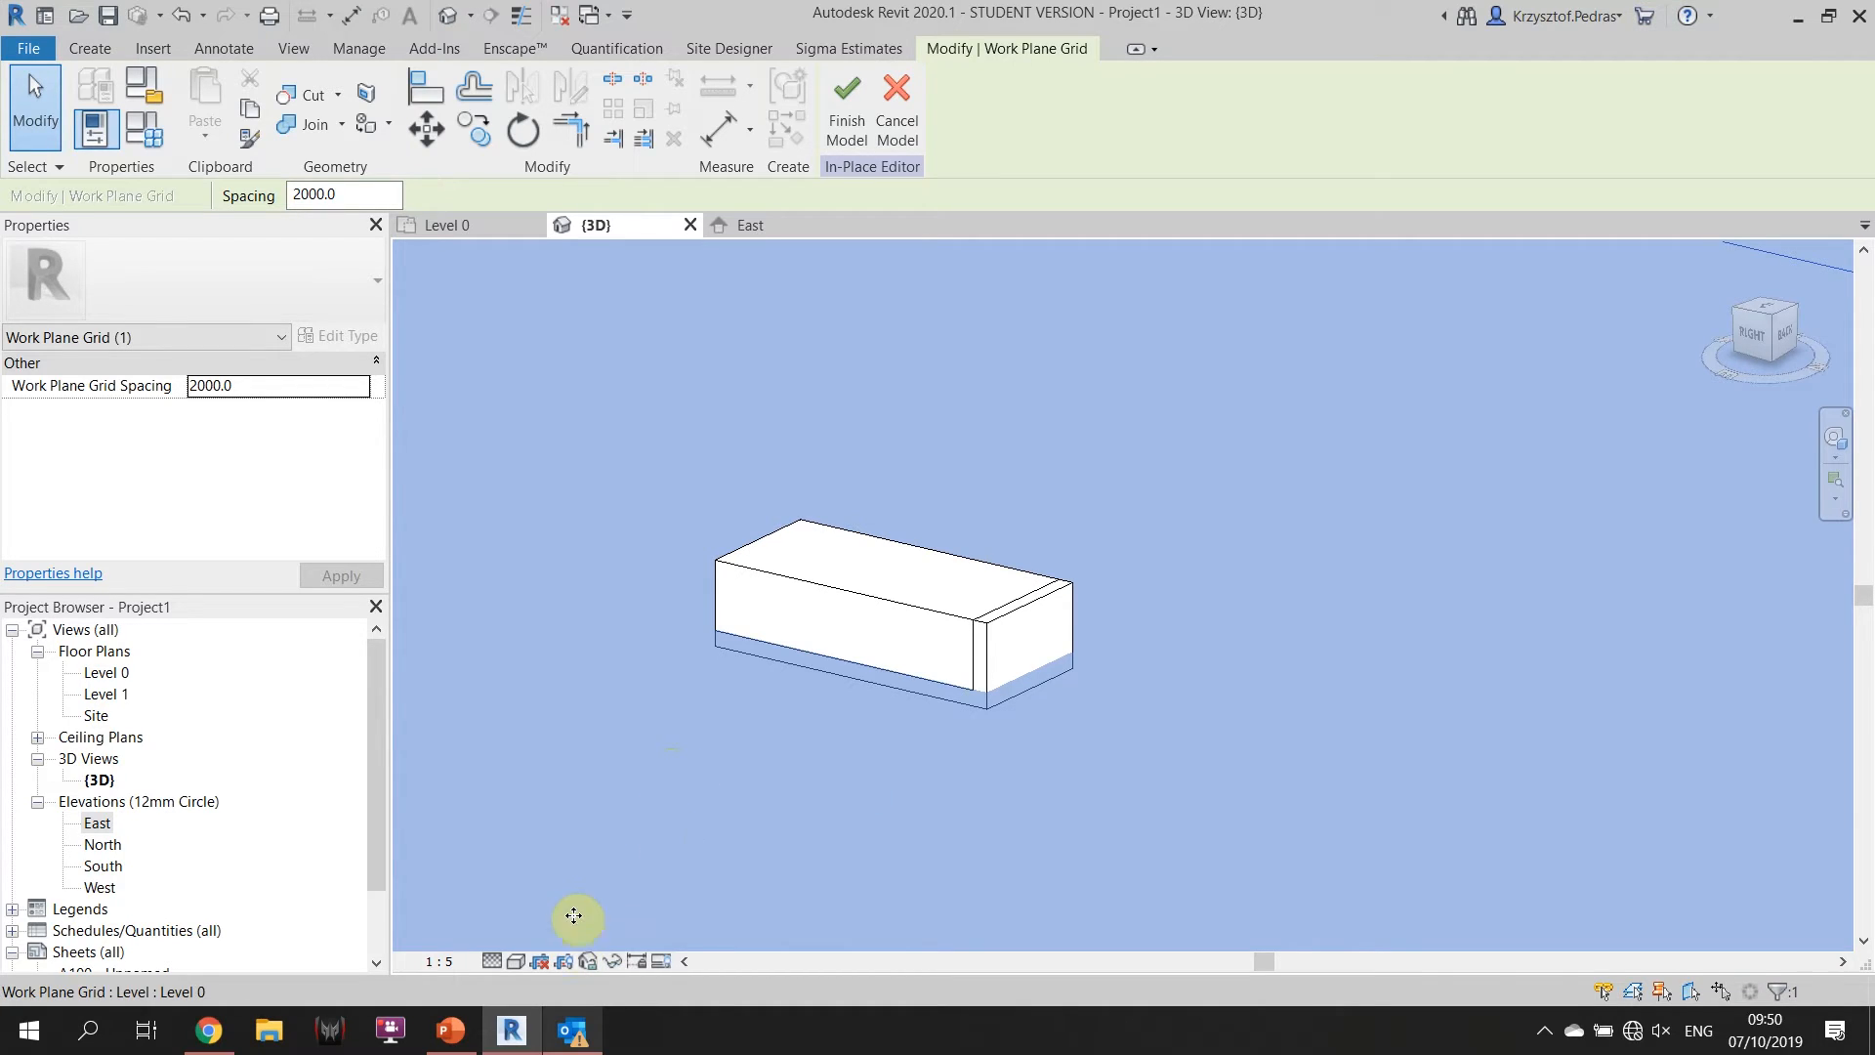
click(515, 961)
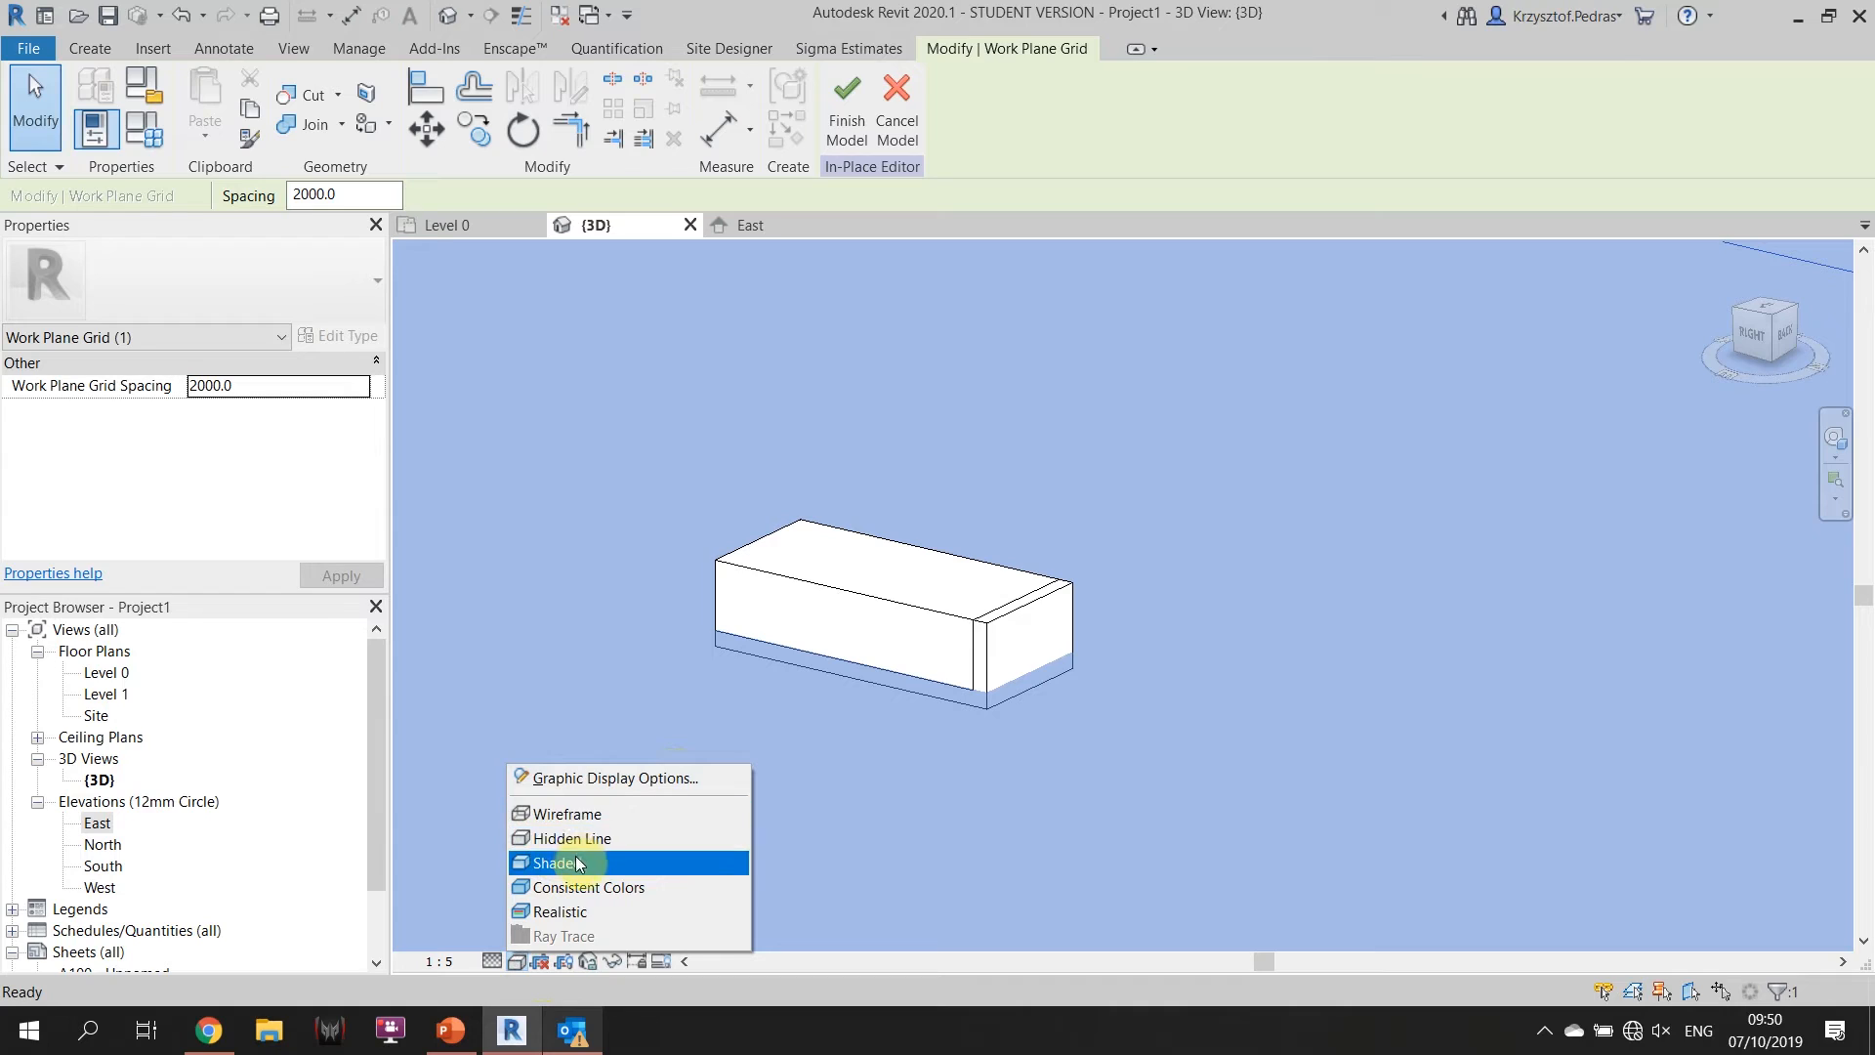
click(559, 863)
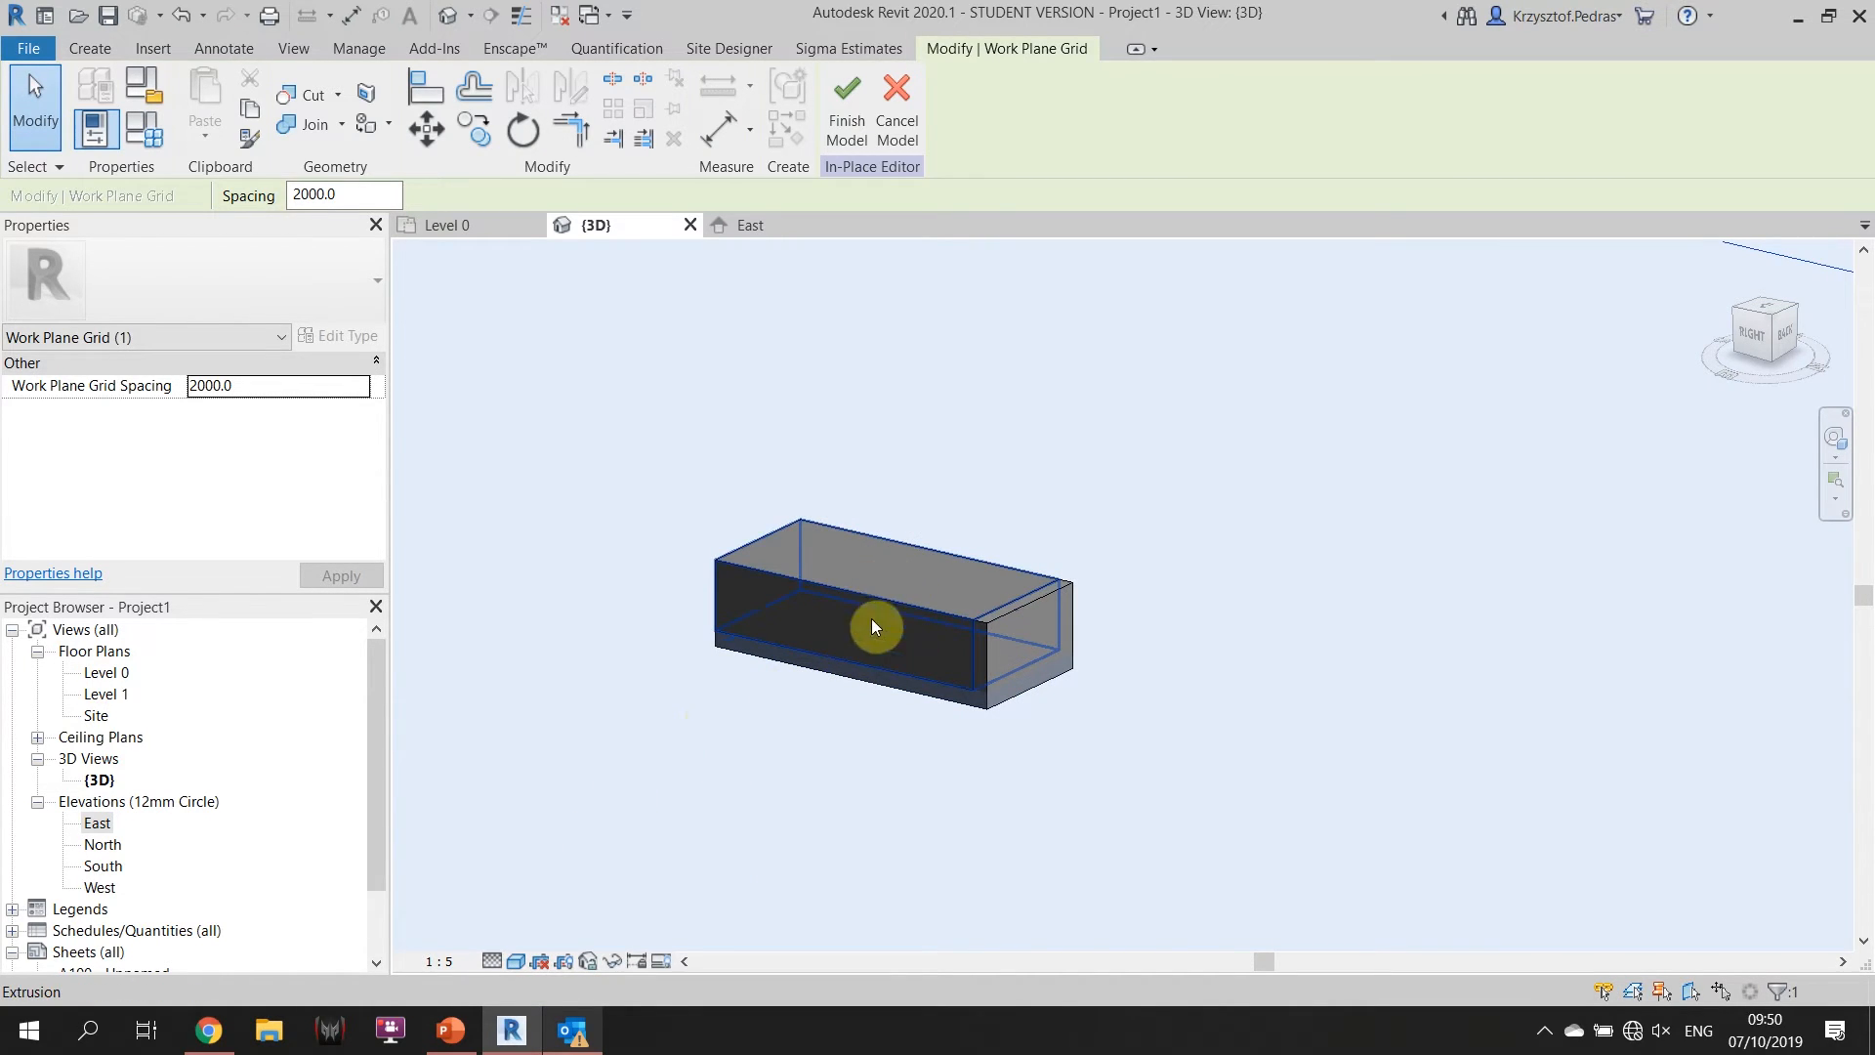
click(515, 961)
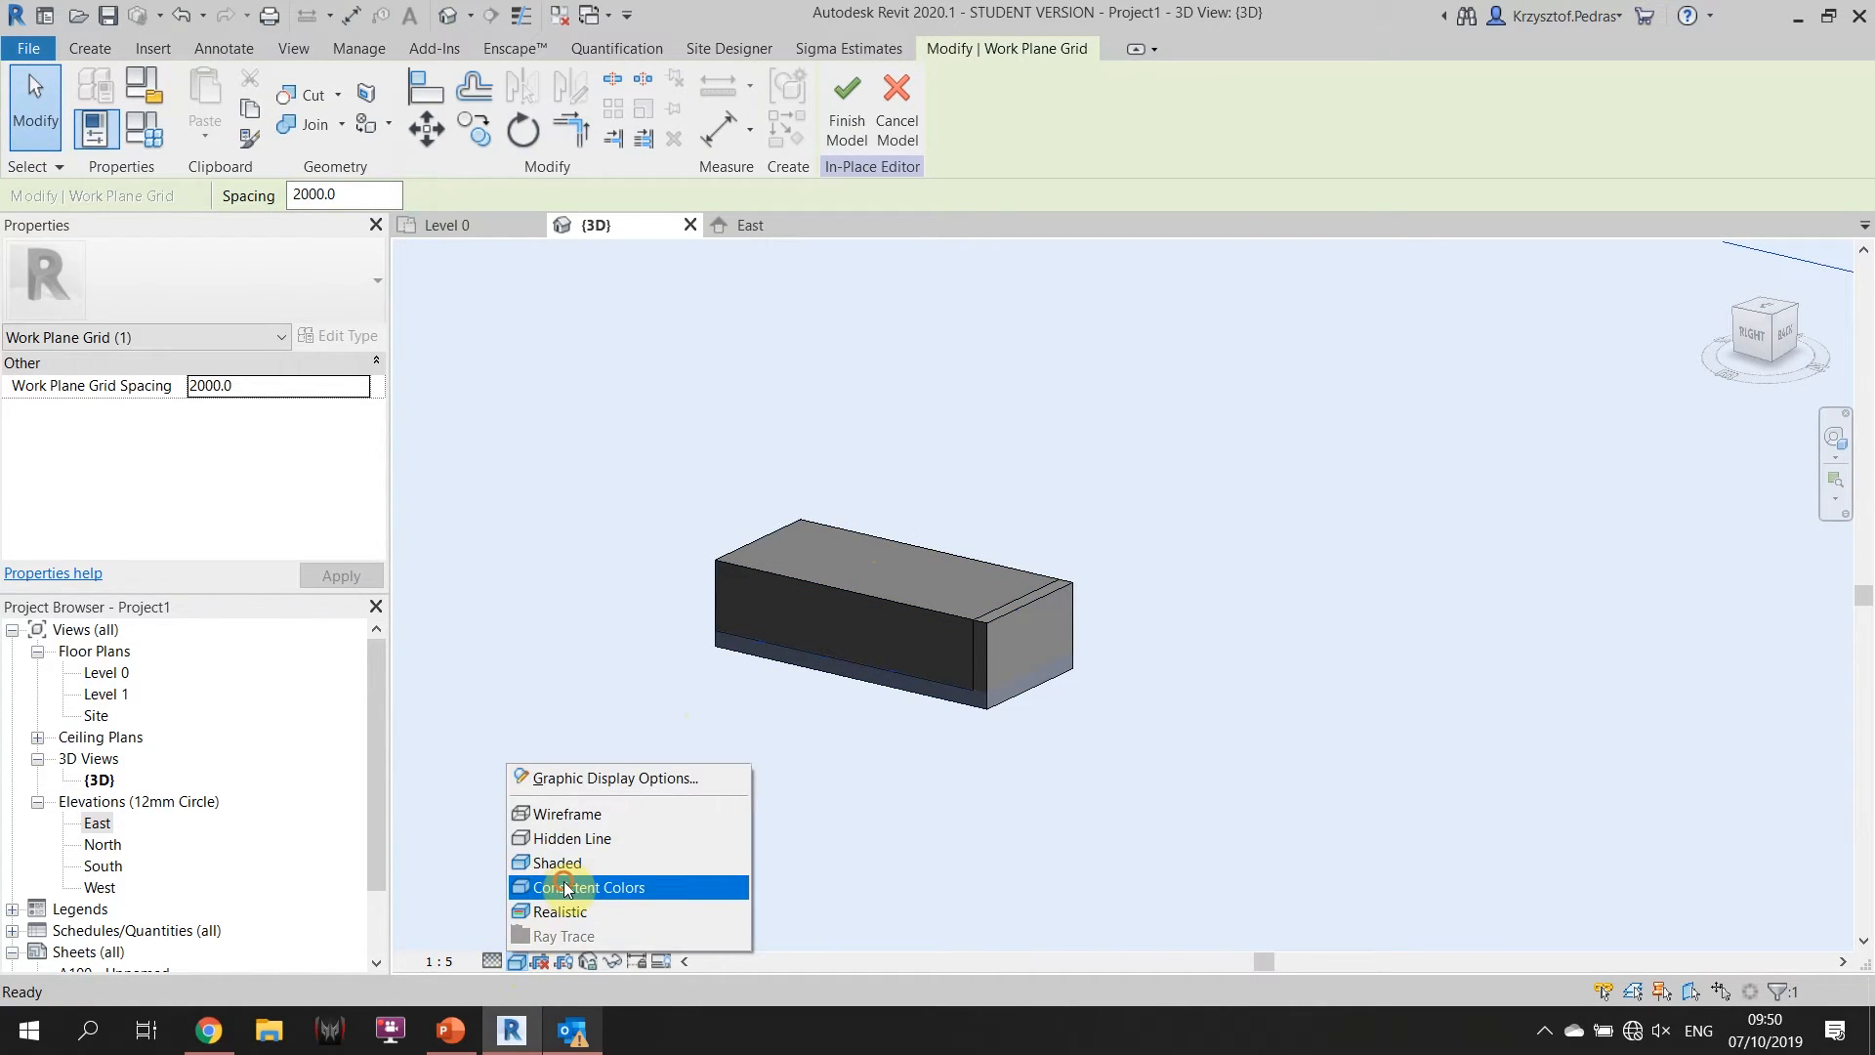
click(567, 886)
Set the 3D view's visual style to Realistic and inspect the material on the brick solid up close.
click(515, 961)
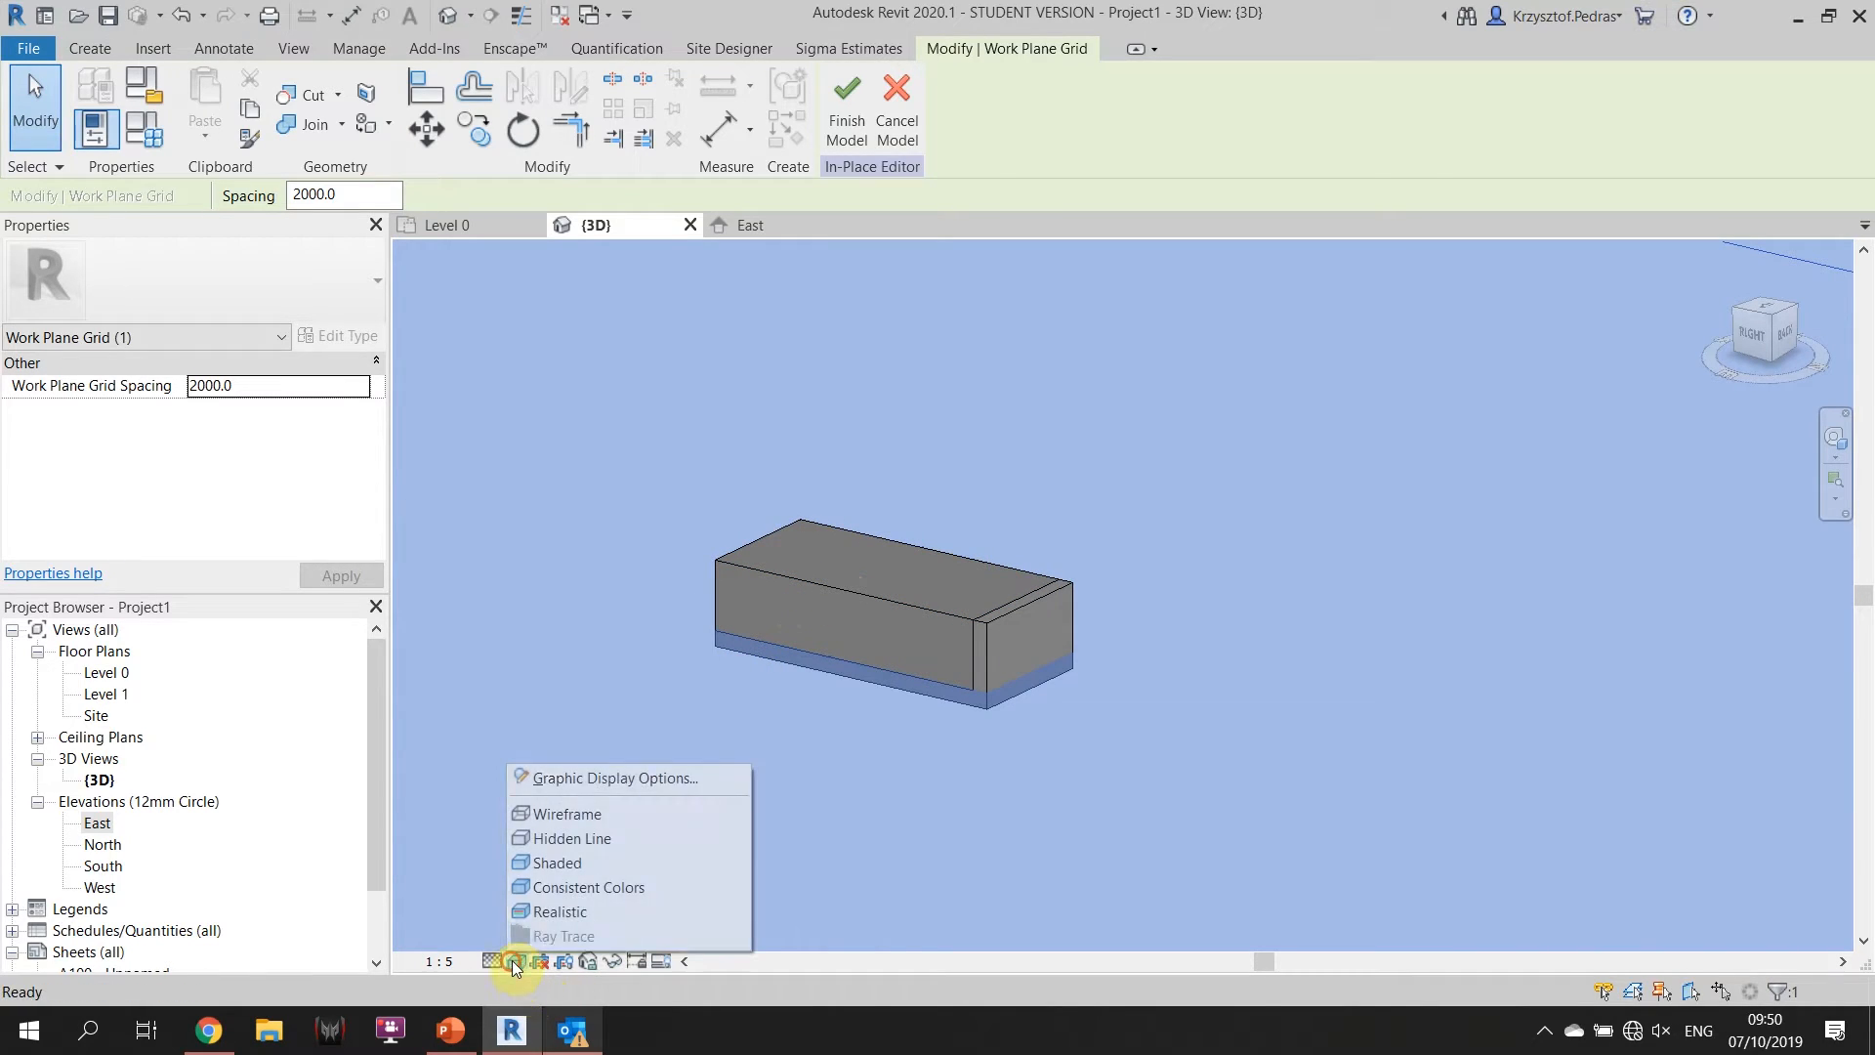
click(572, 911)
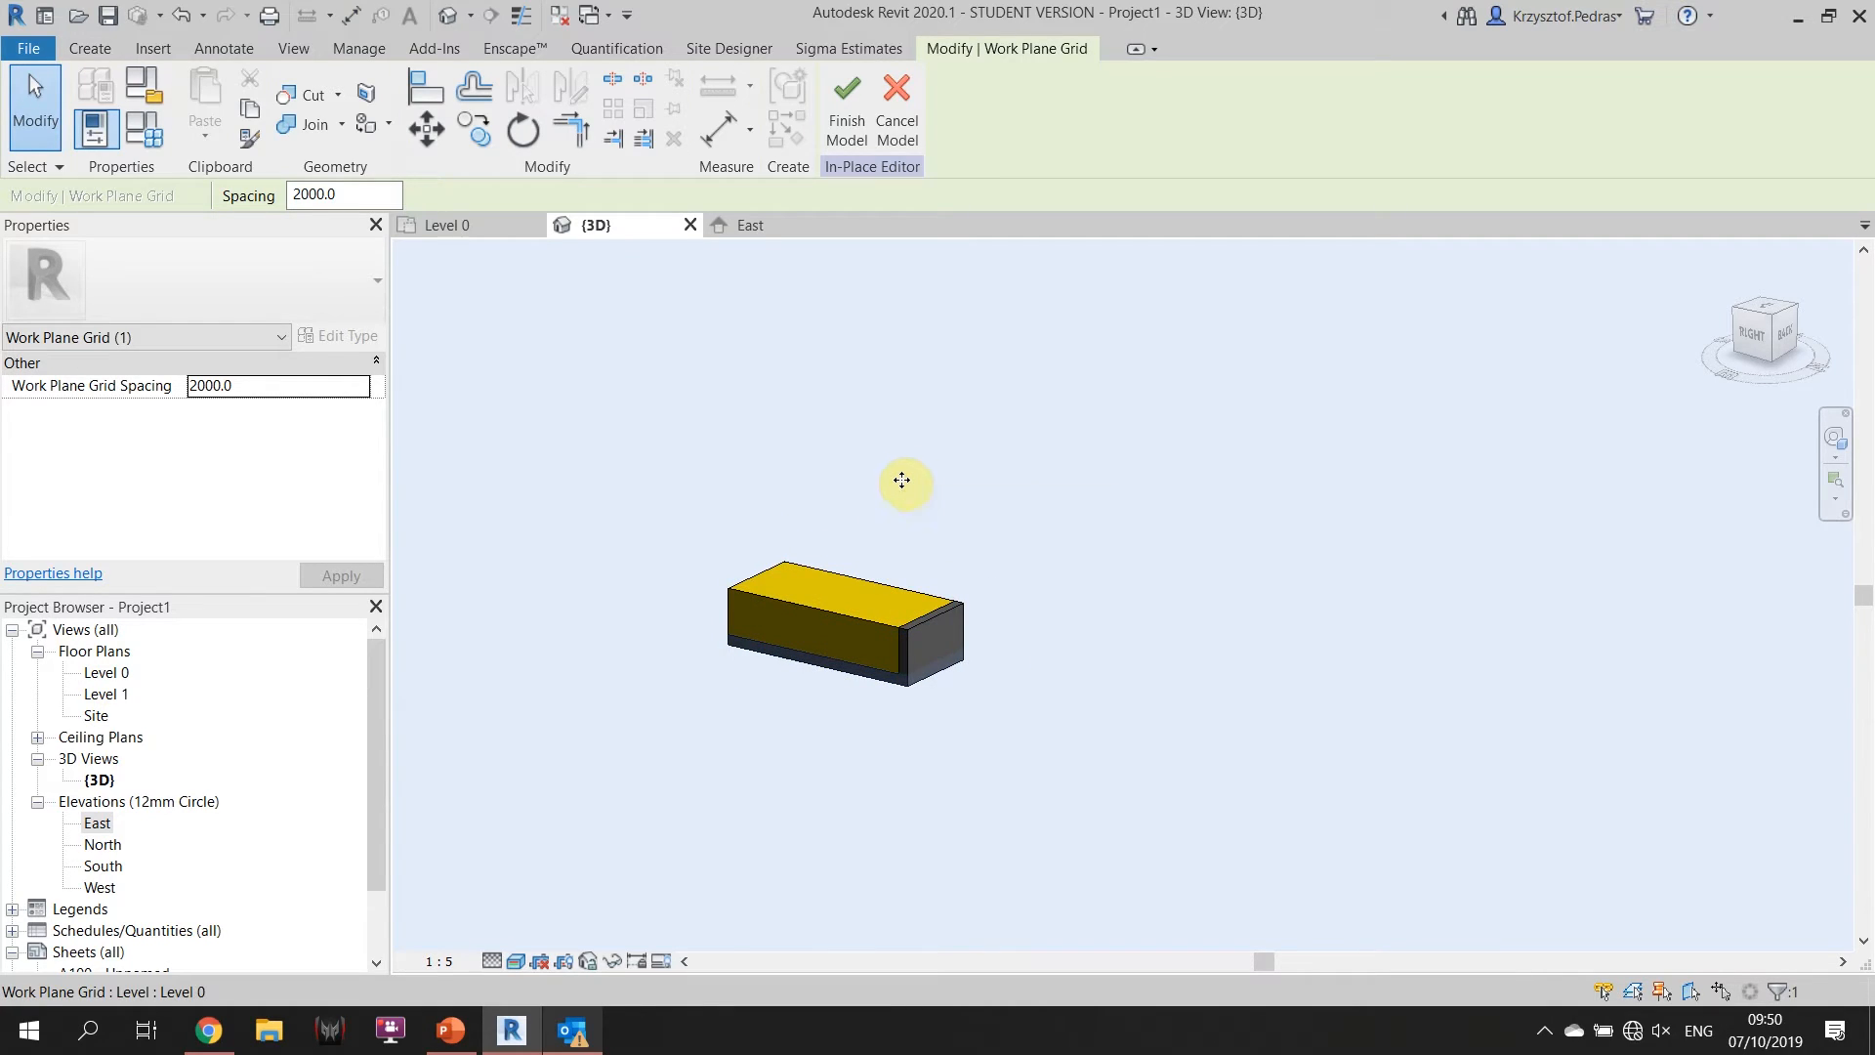
scroll(889, 493, up, 2)
click(518, 959)
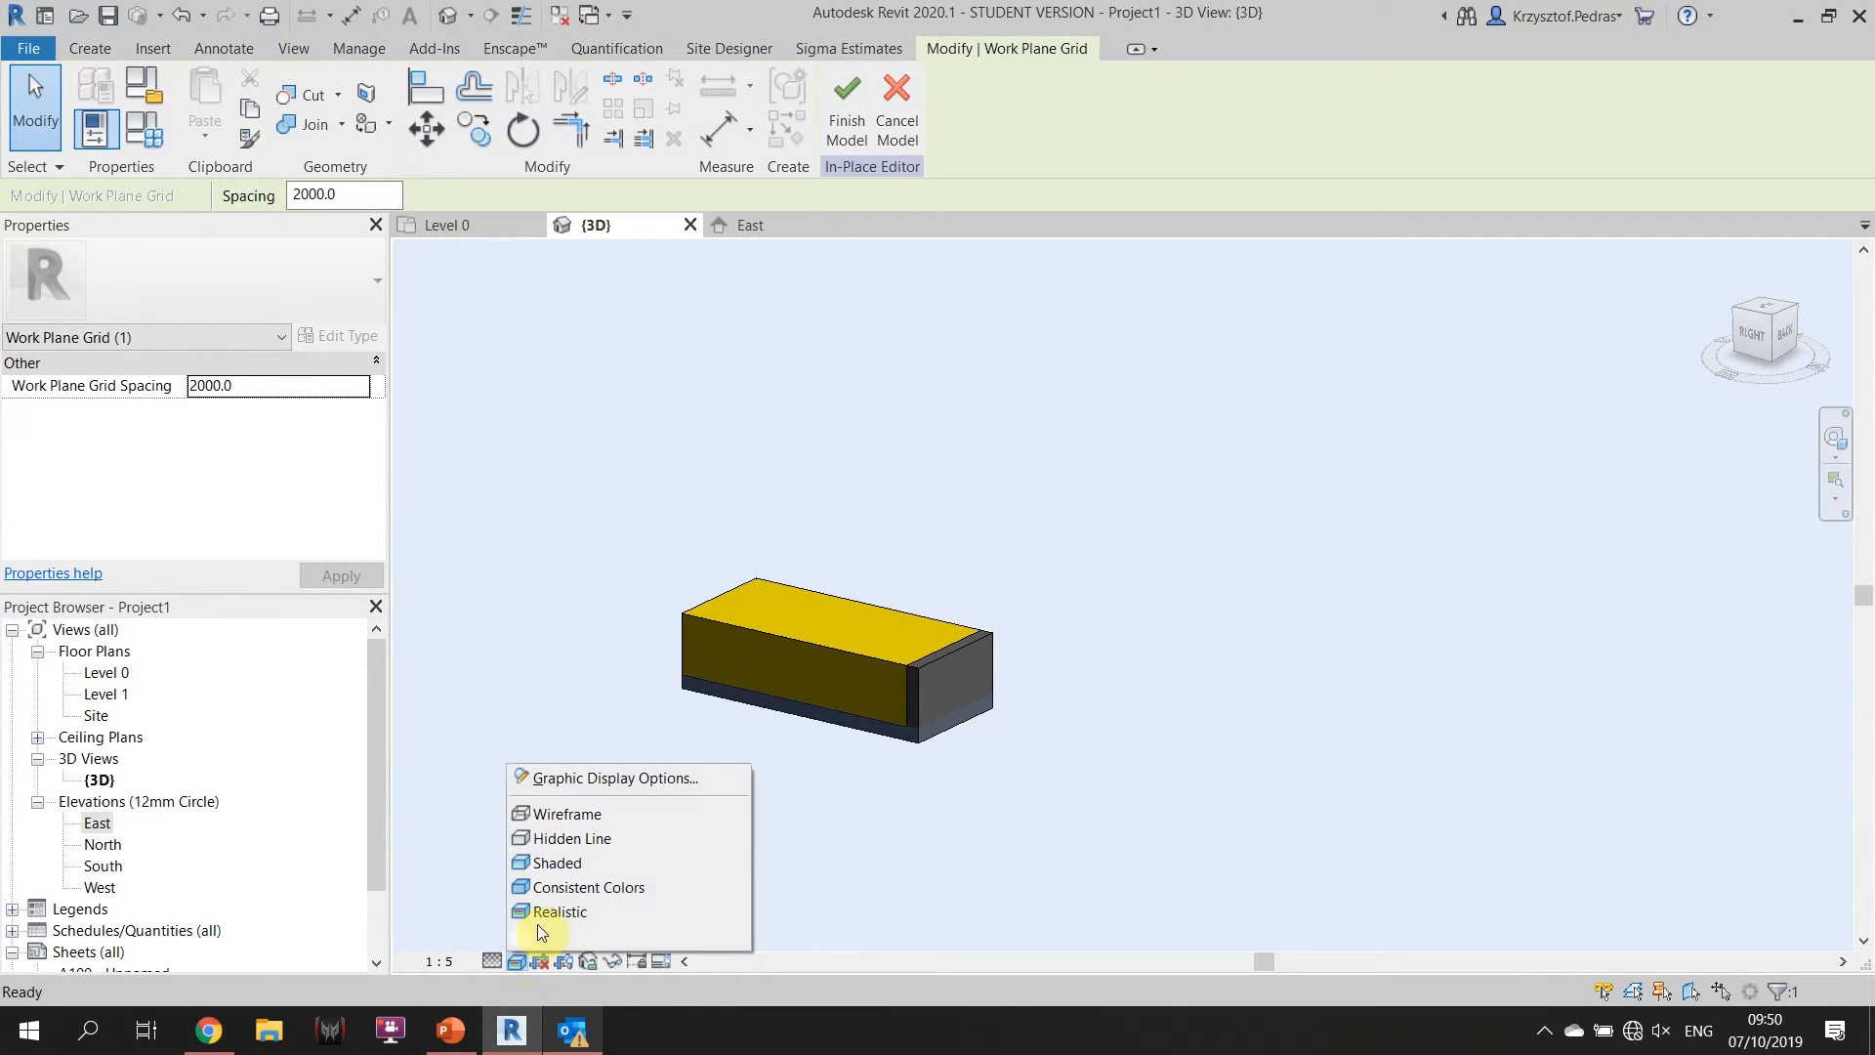
click(536, 905)
scroll(906, 641, up, 2)
scroll(781, 640, up, 2)
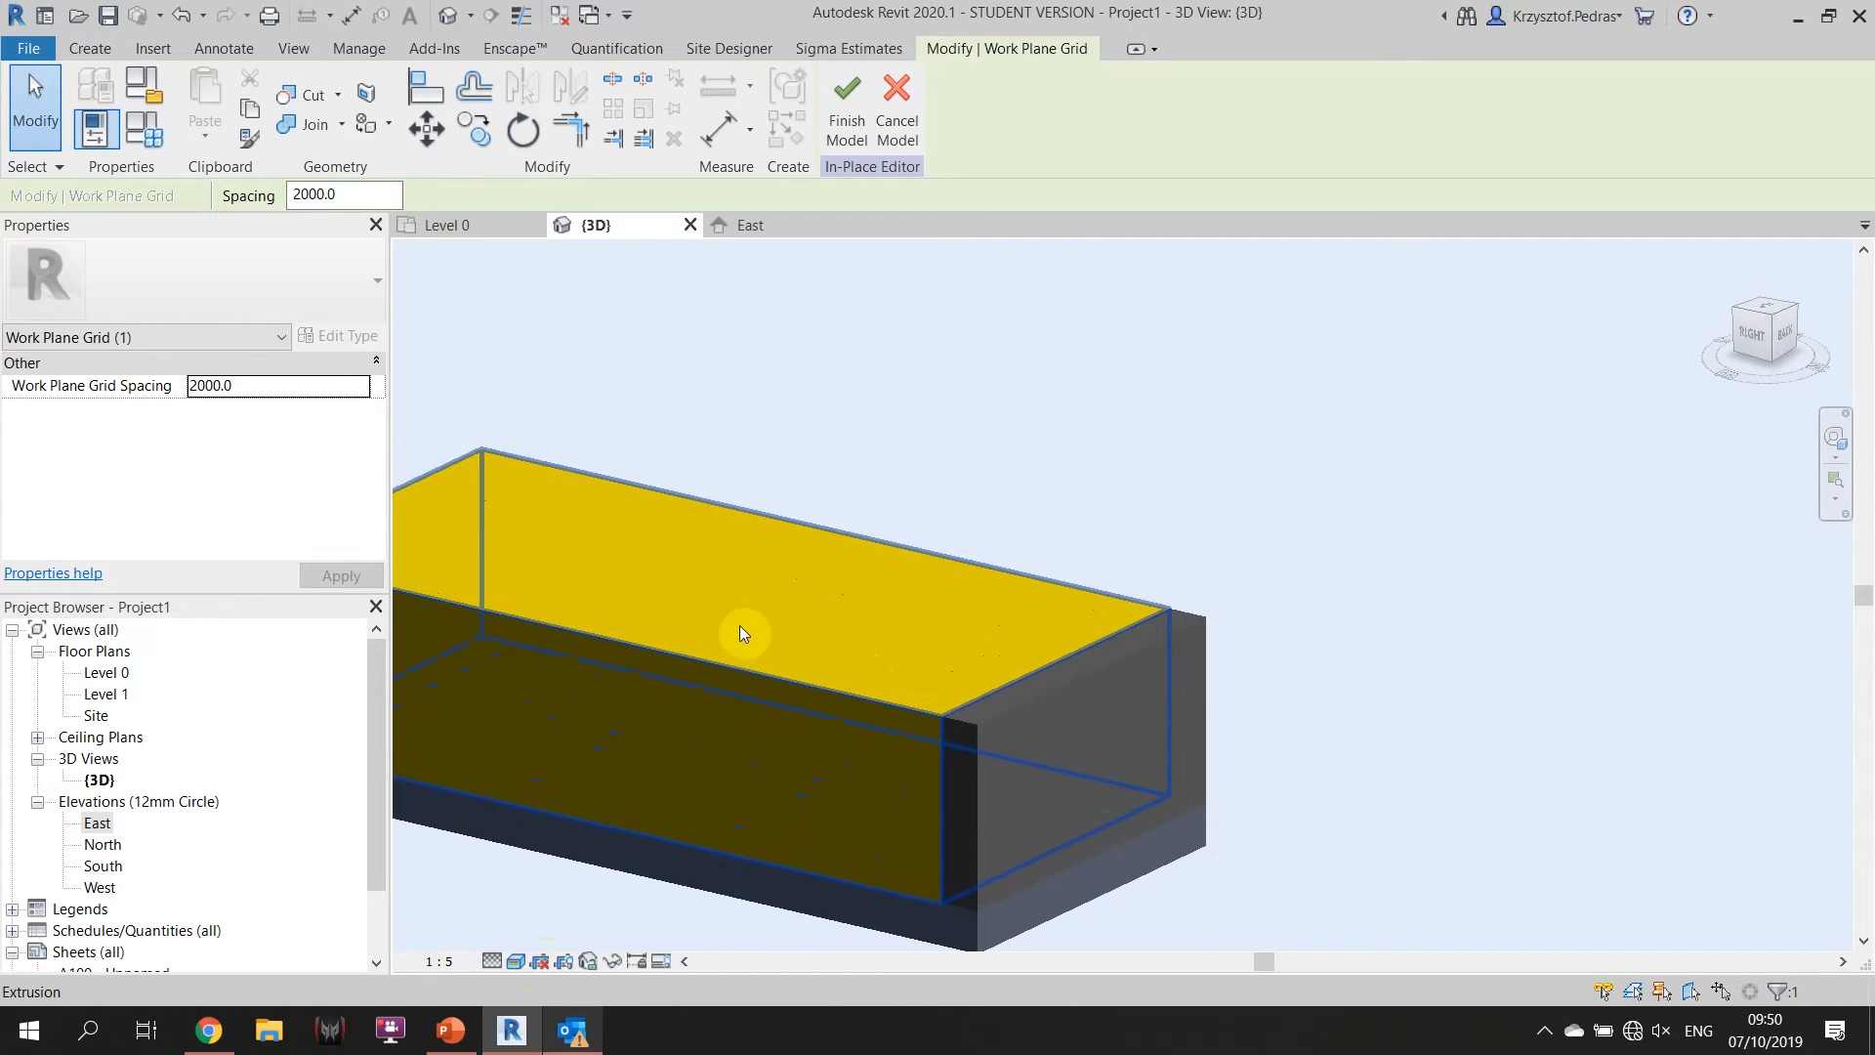
scroll(742, 625, down, 3)
scroll(693, 603, down, 3)
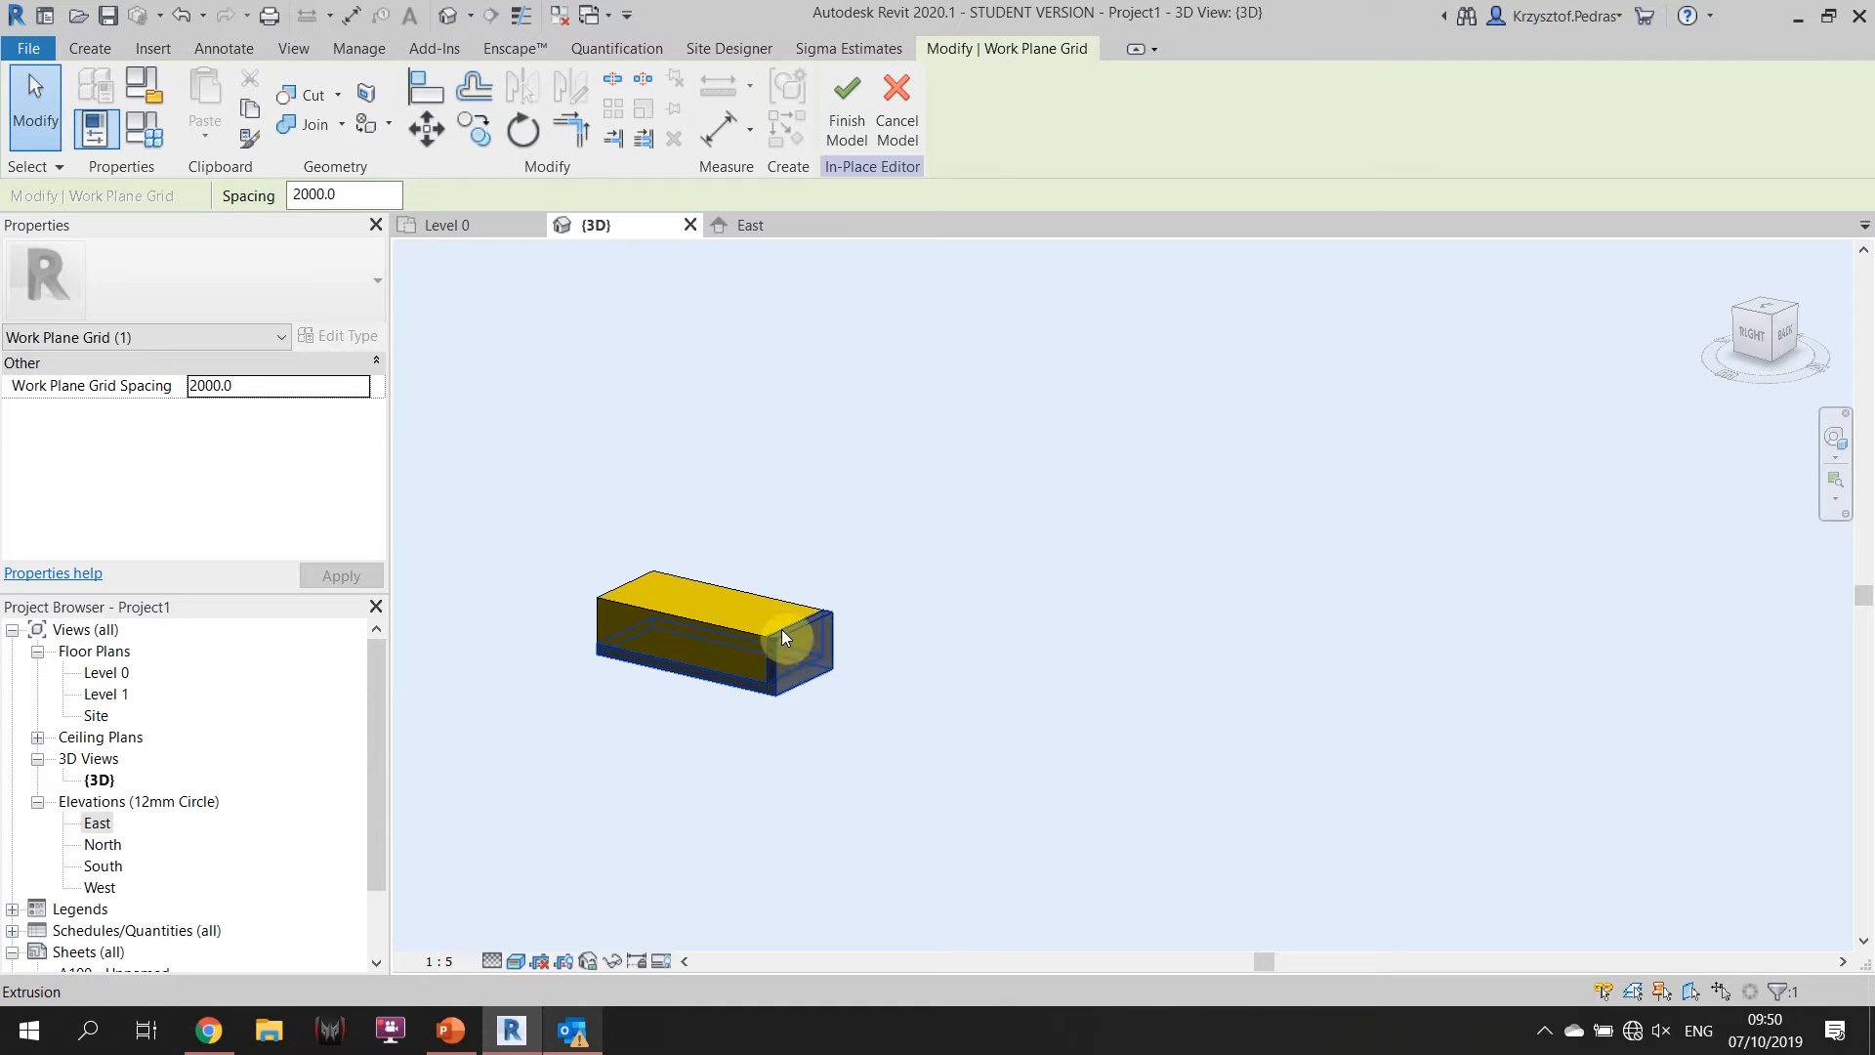
Select the L-shaped extrusion around the brick and open the material selection for it.
click(797, 644)
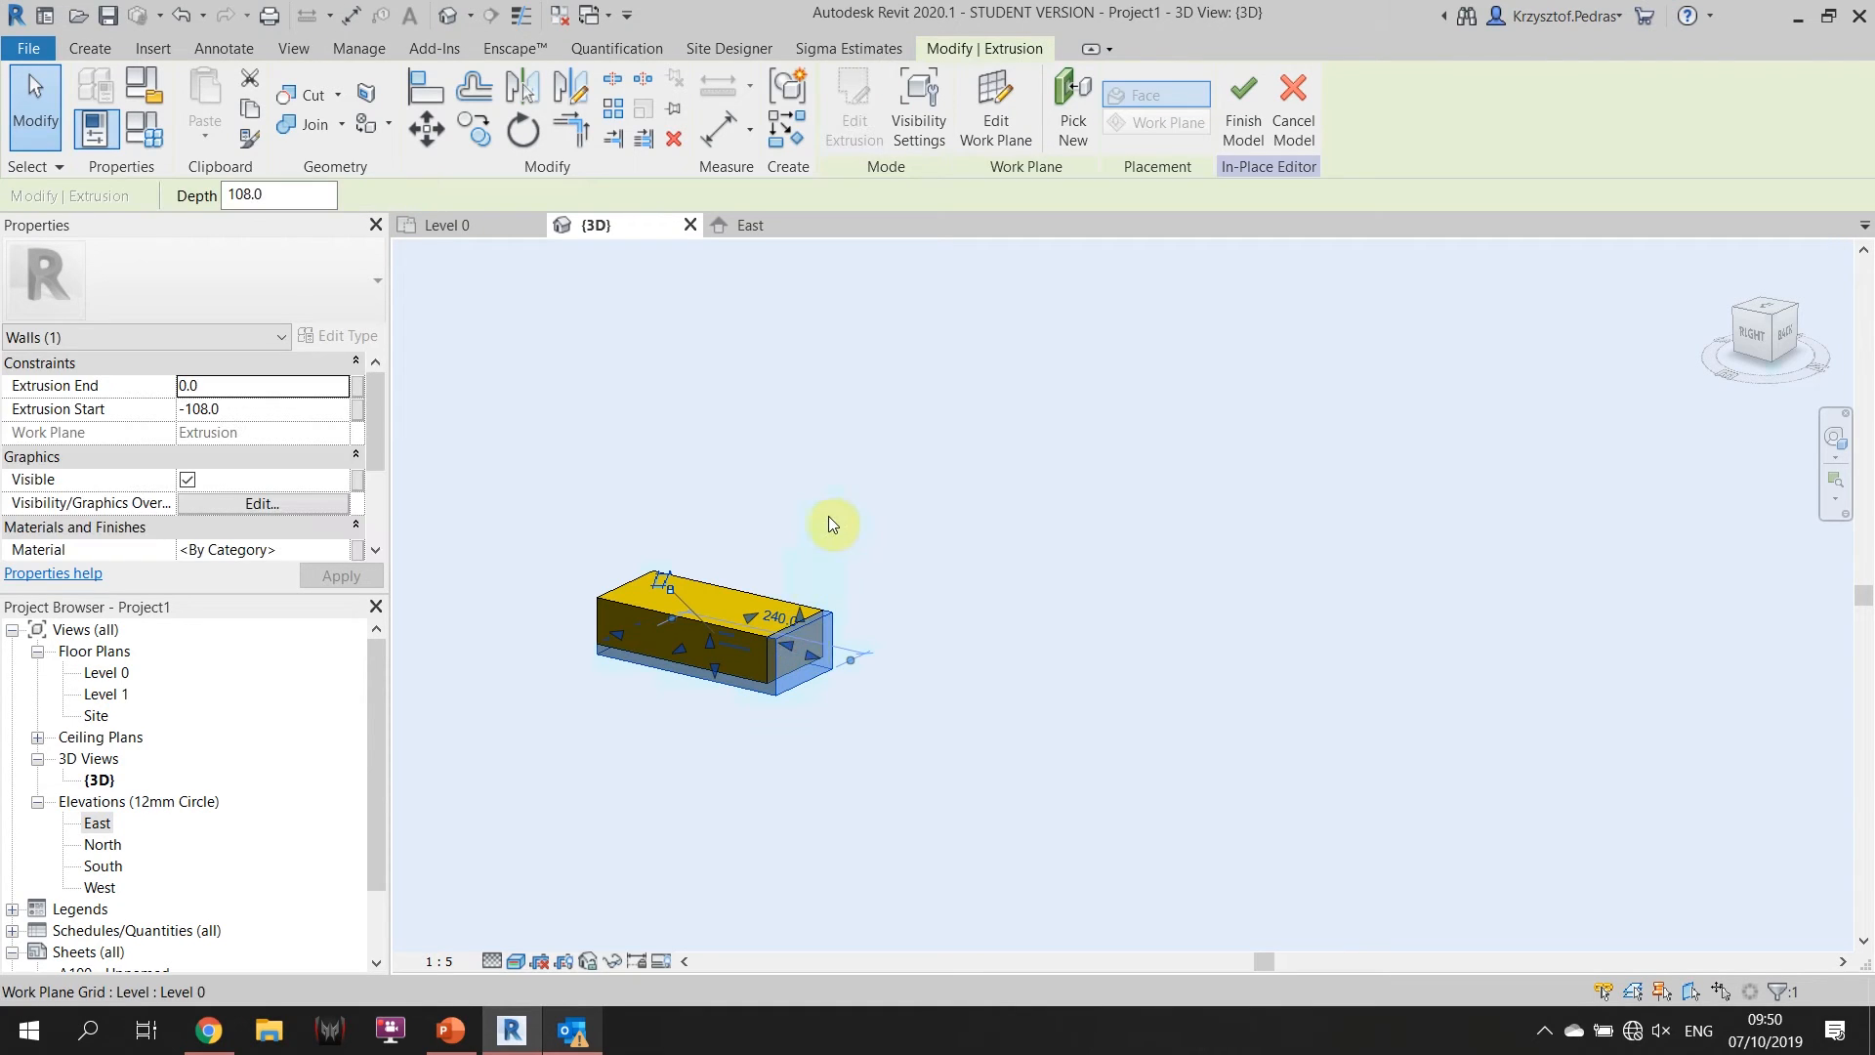
click(752, 475)
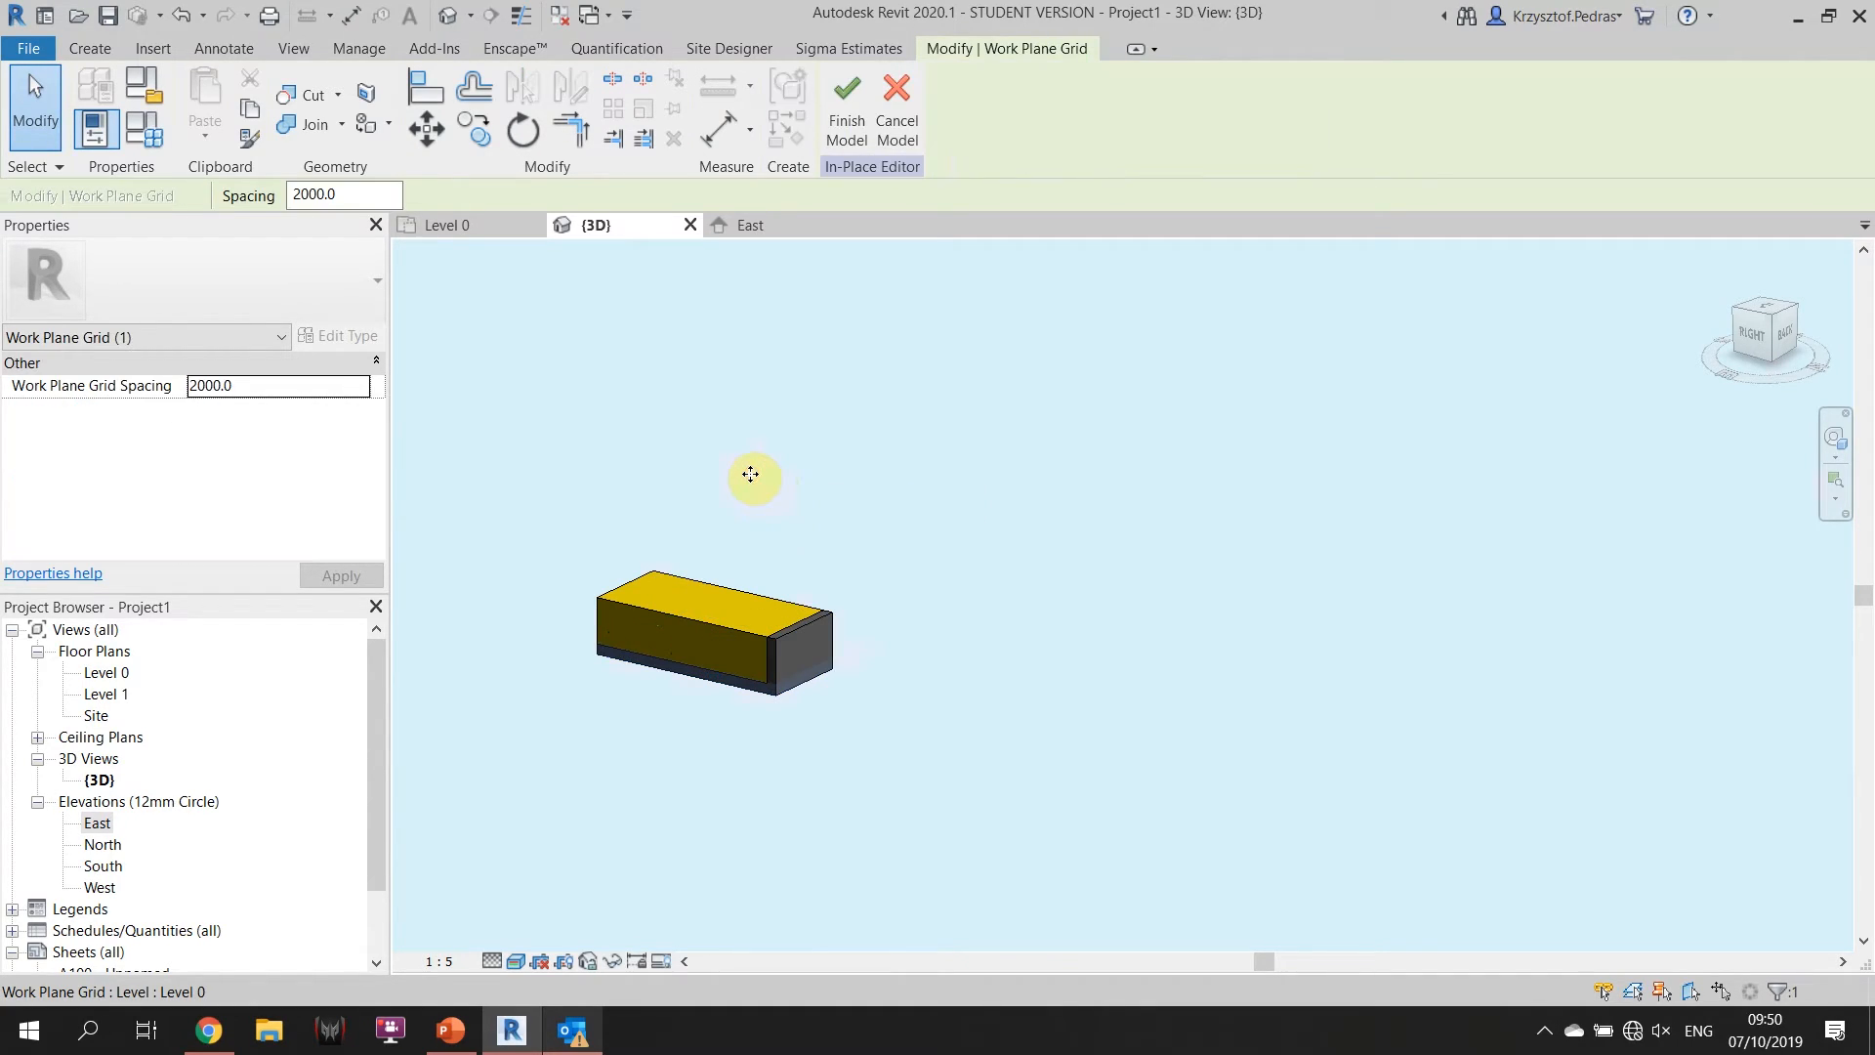
click(812, 636)
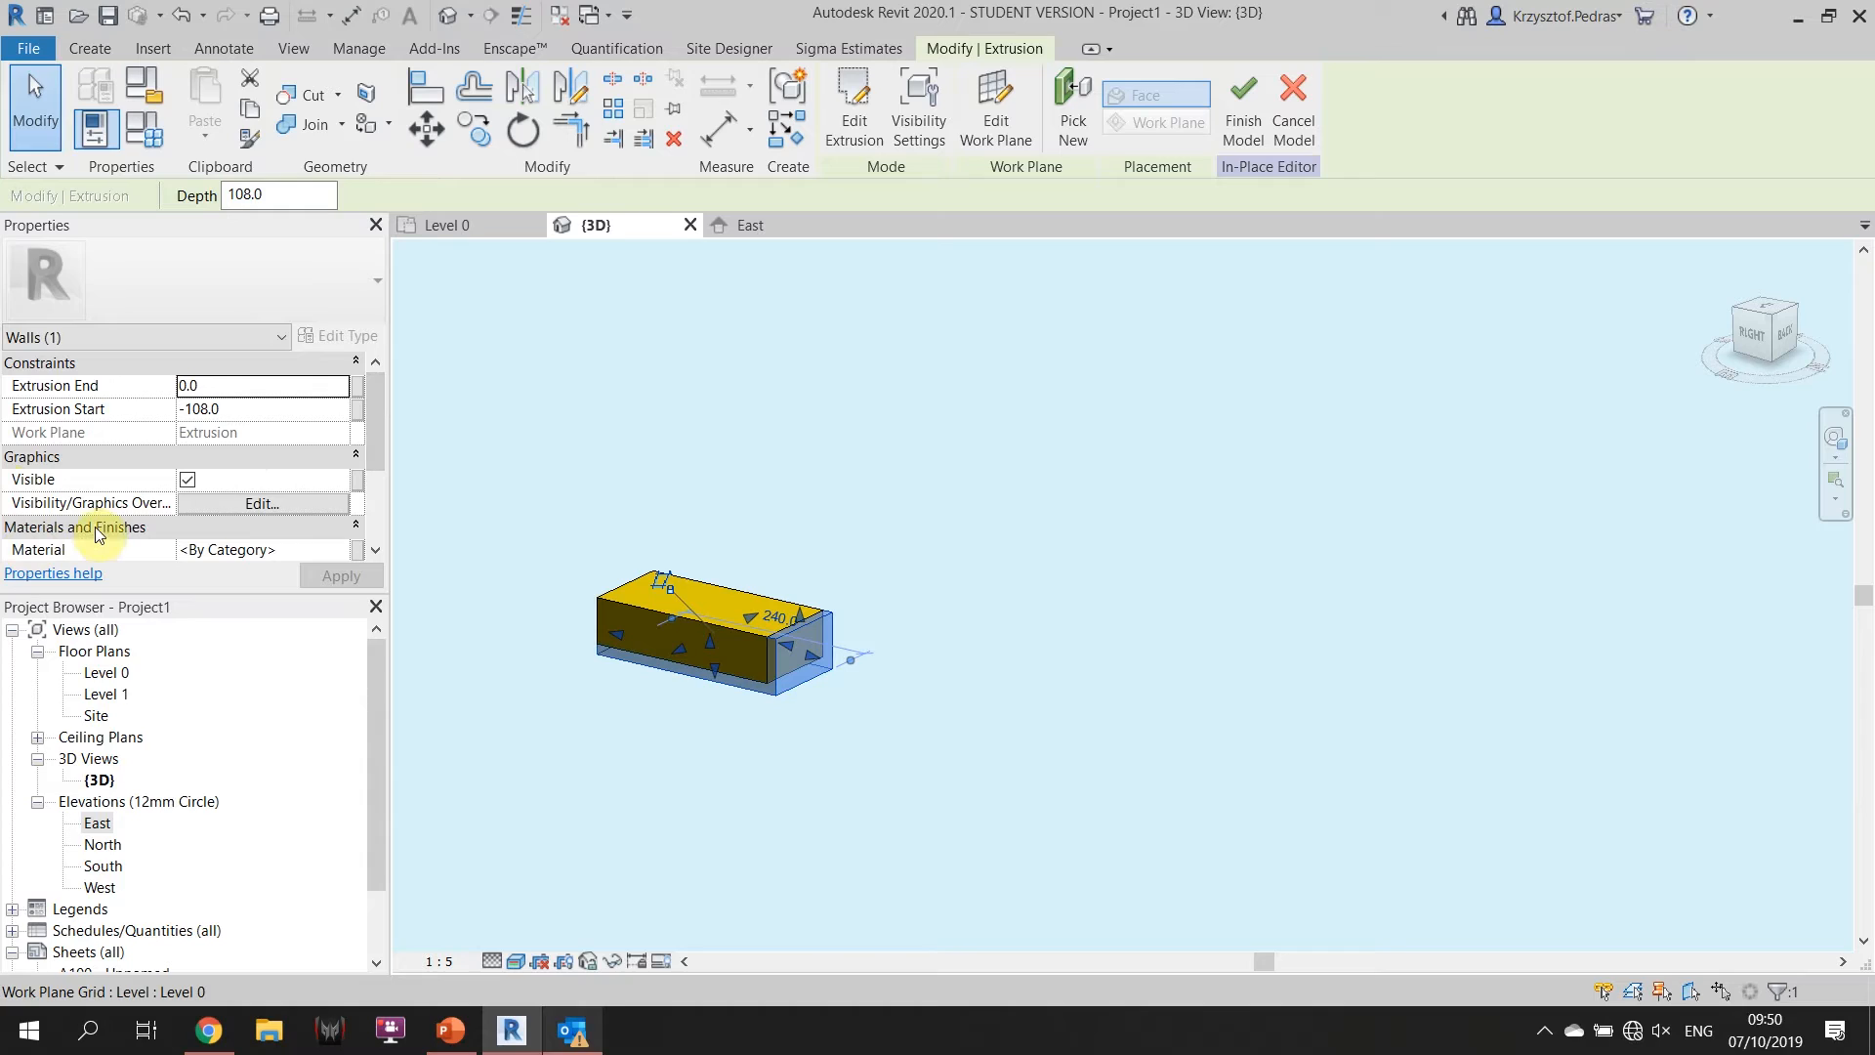
click(293, 550)
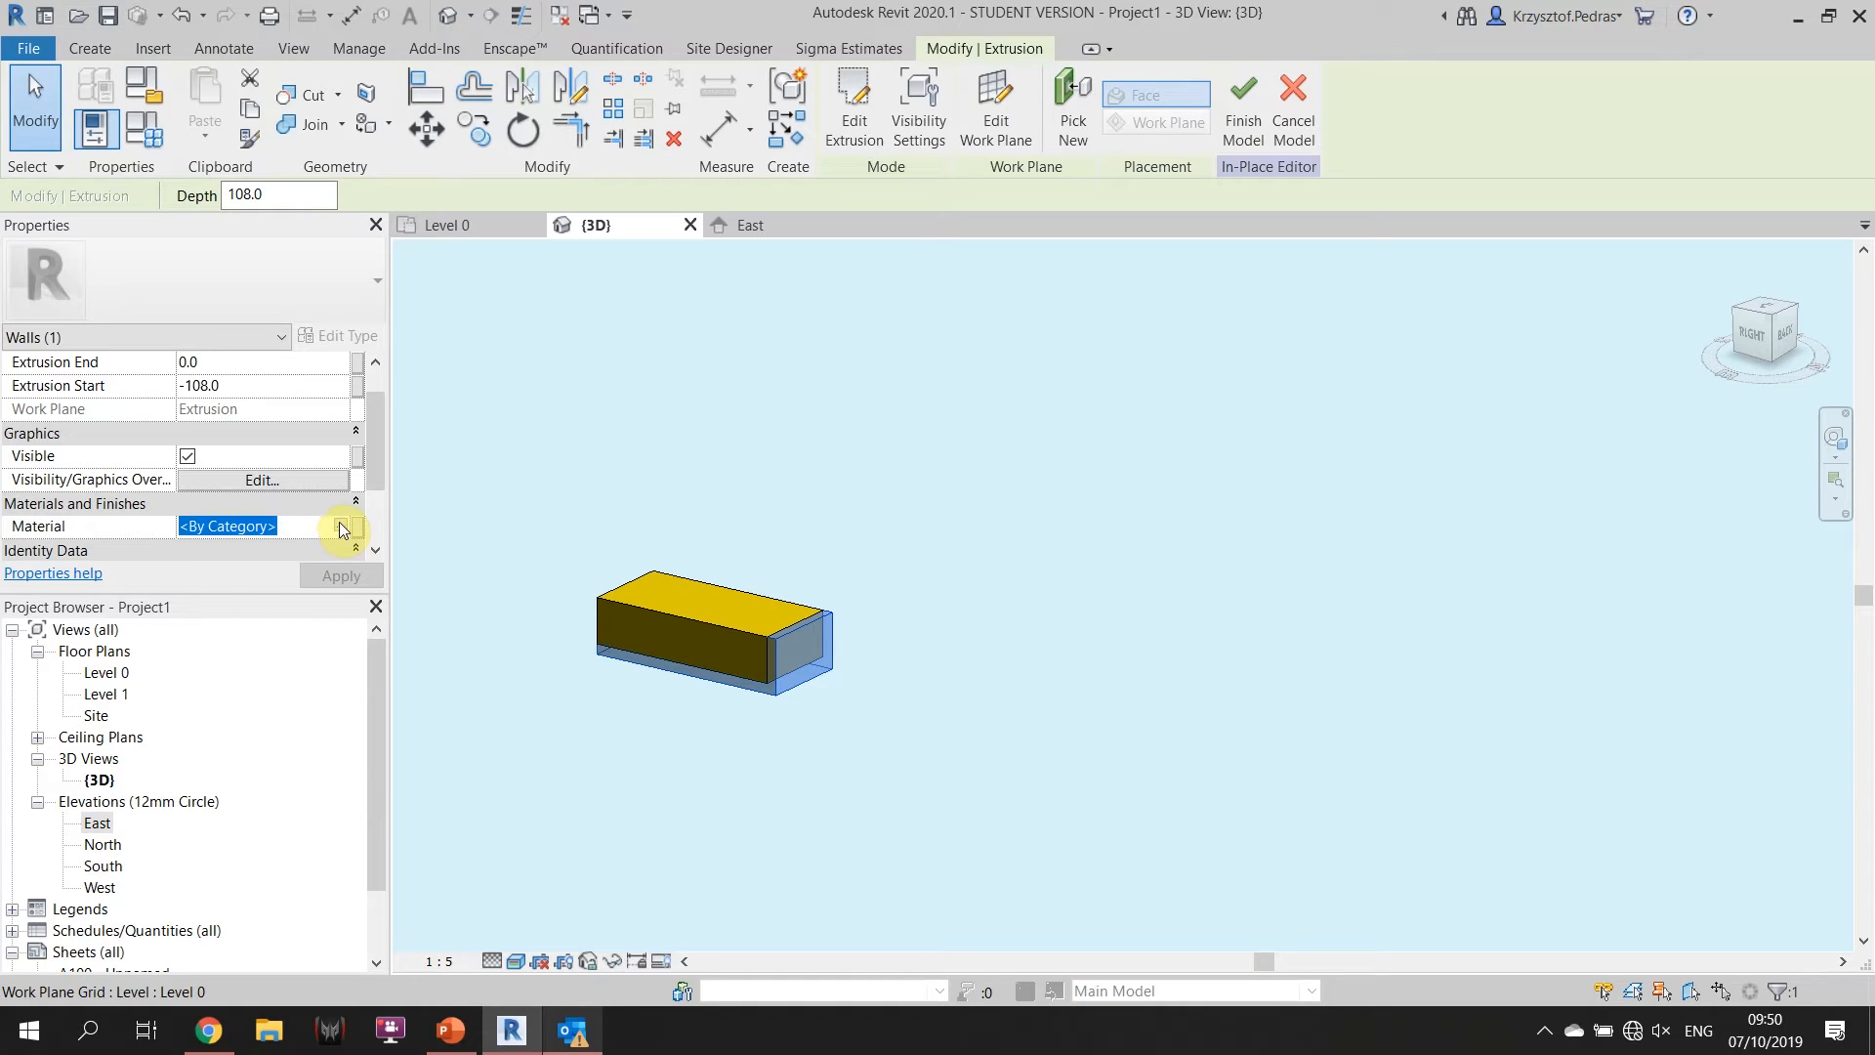
click(339, 524)
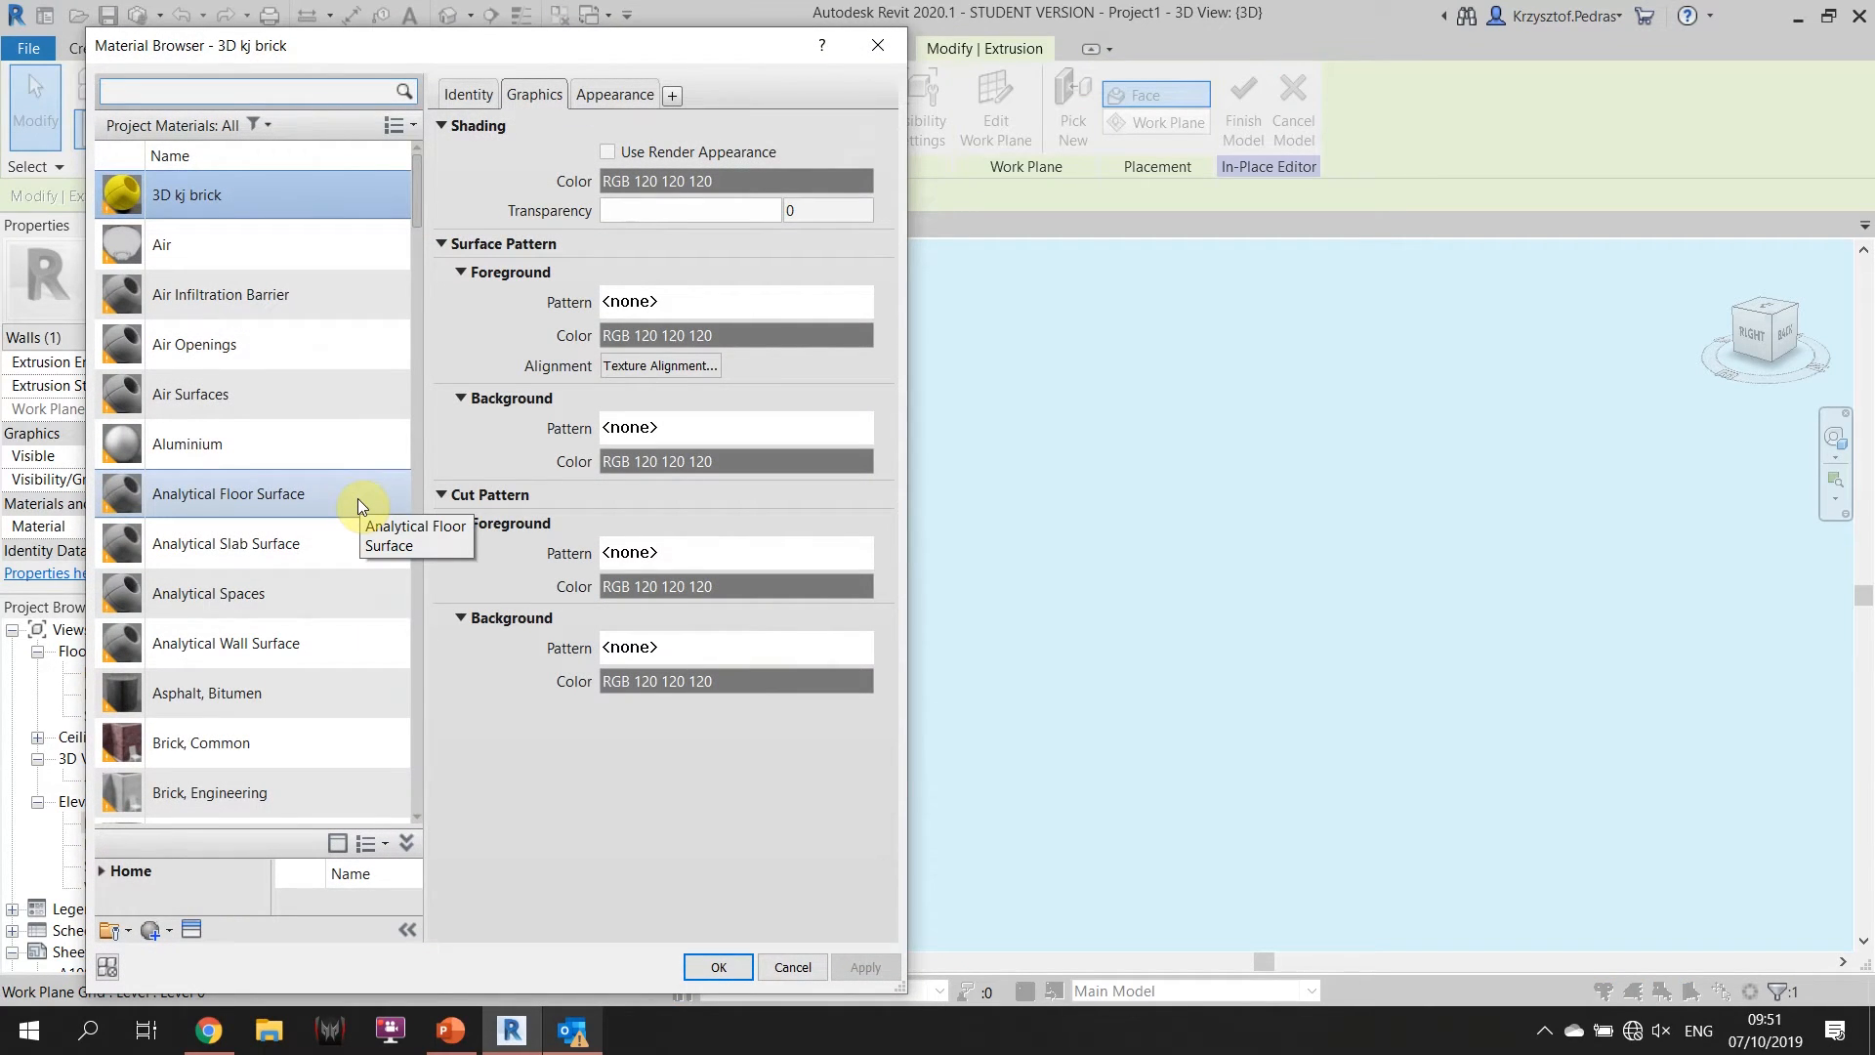
Create a new material in the project and name it Mortar.
scroll(195, 742, down, 1)
click(151, 929)
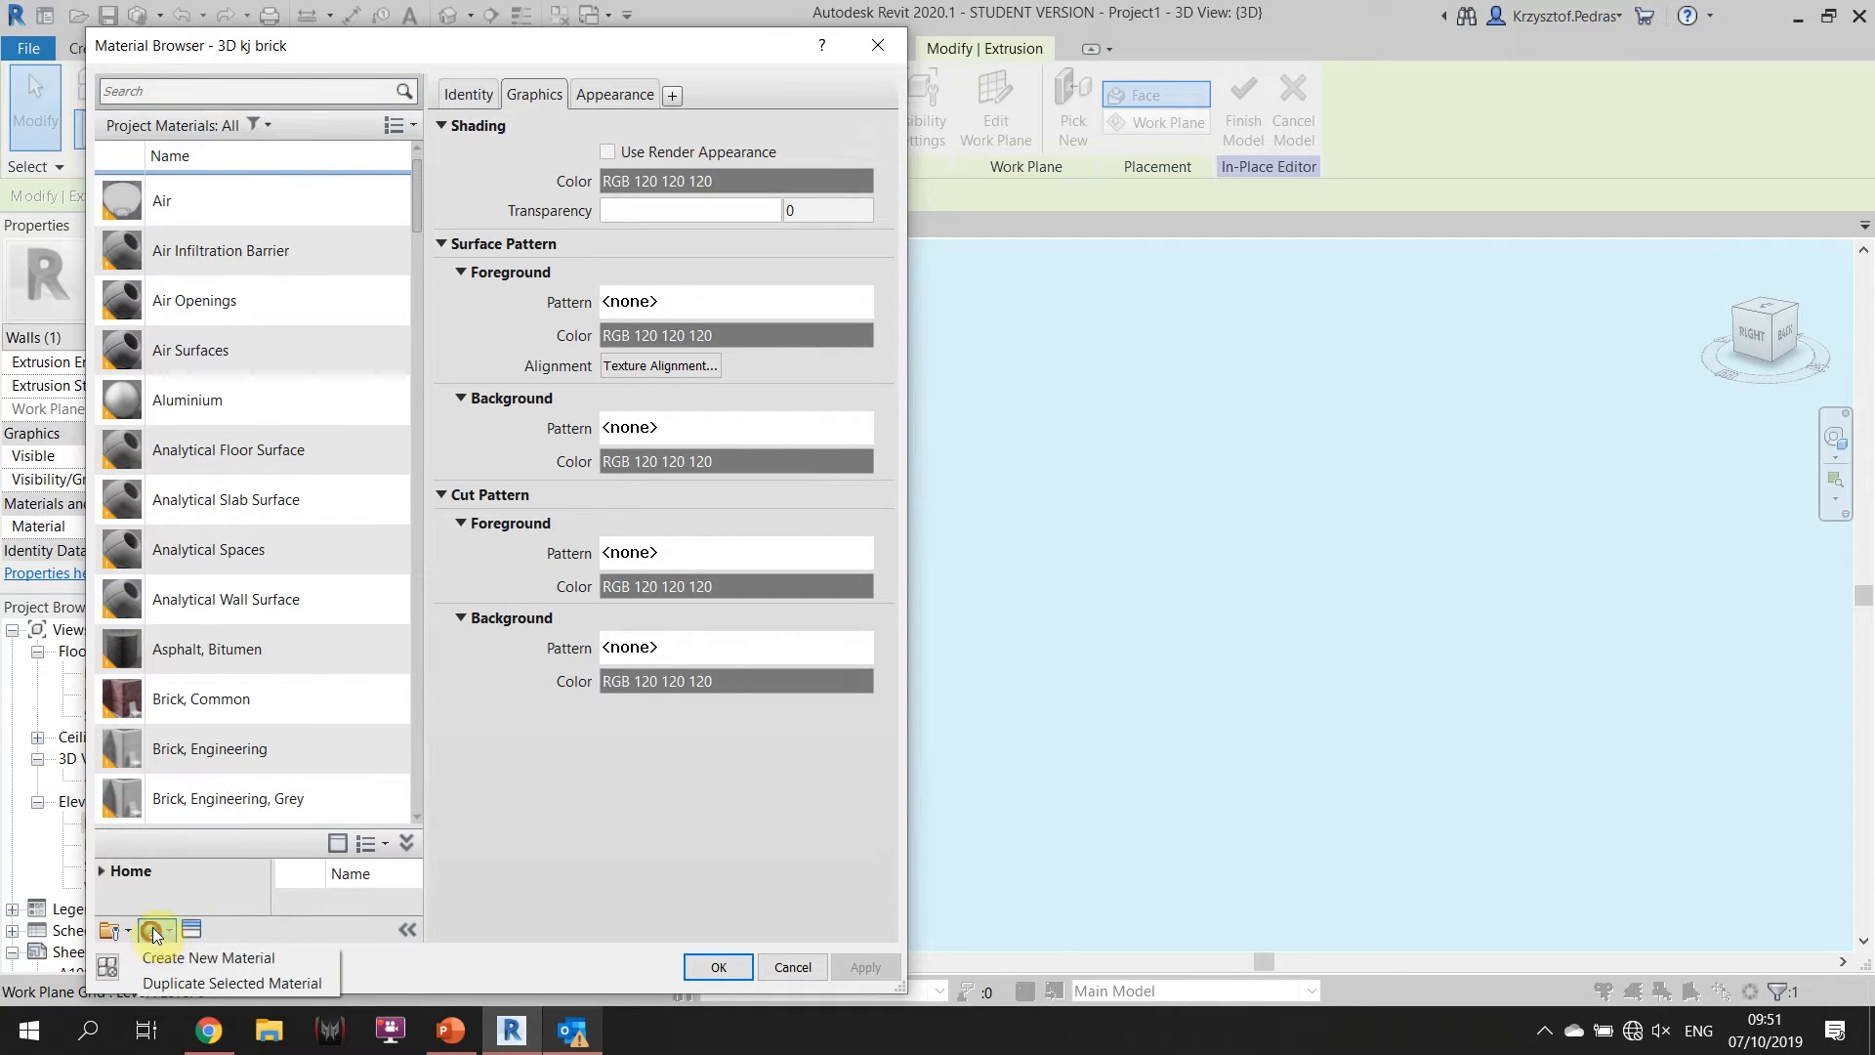
click(190, 960)
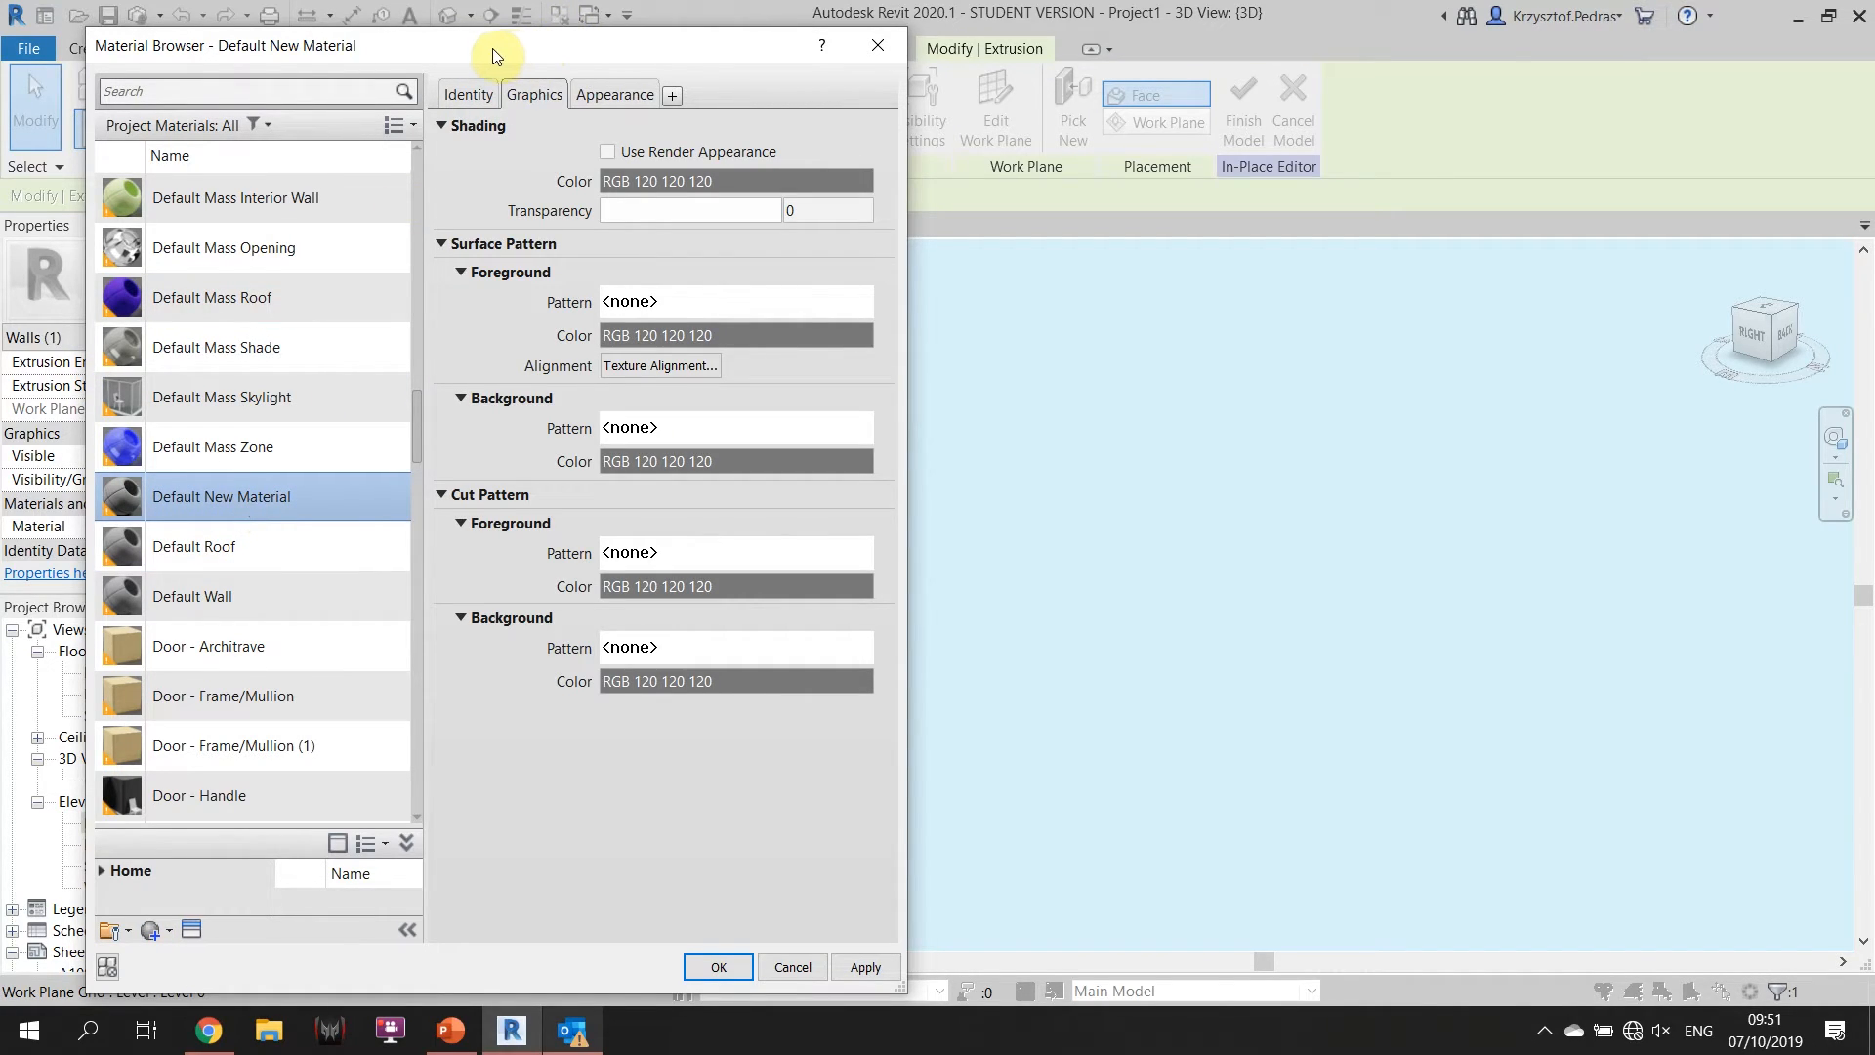
click(471, 94)
double_click(787, 128)
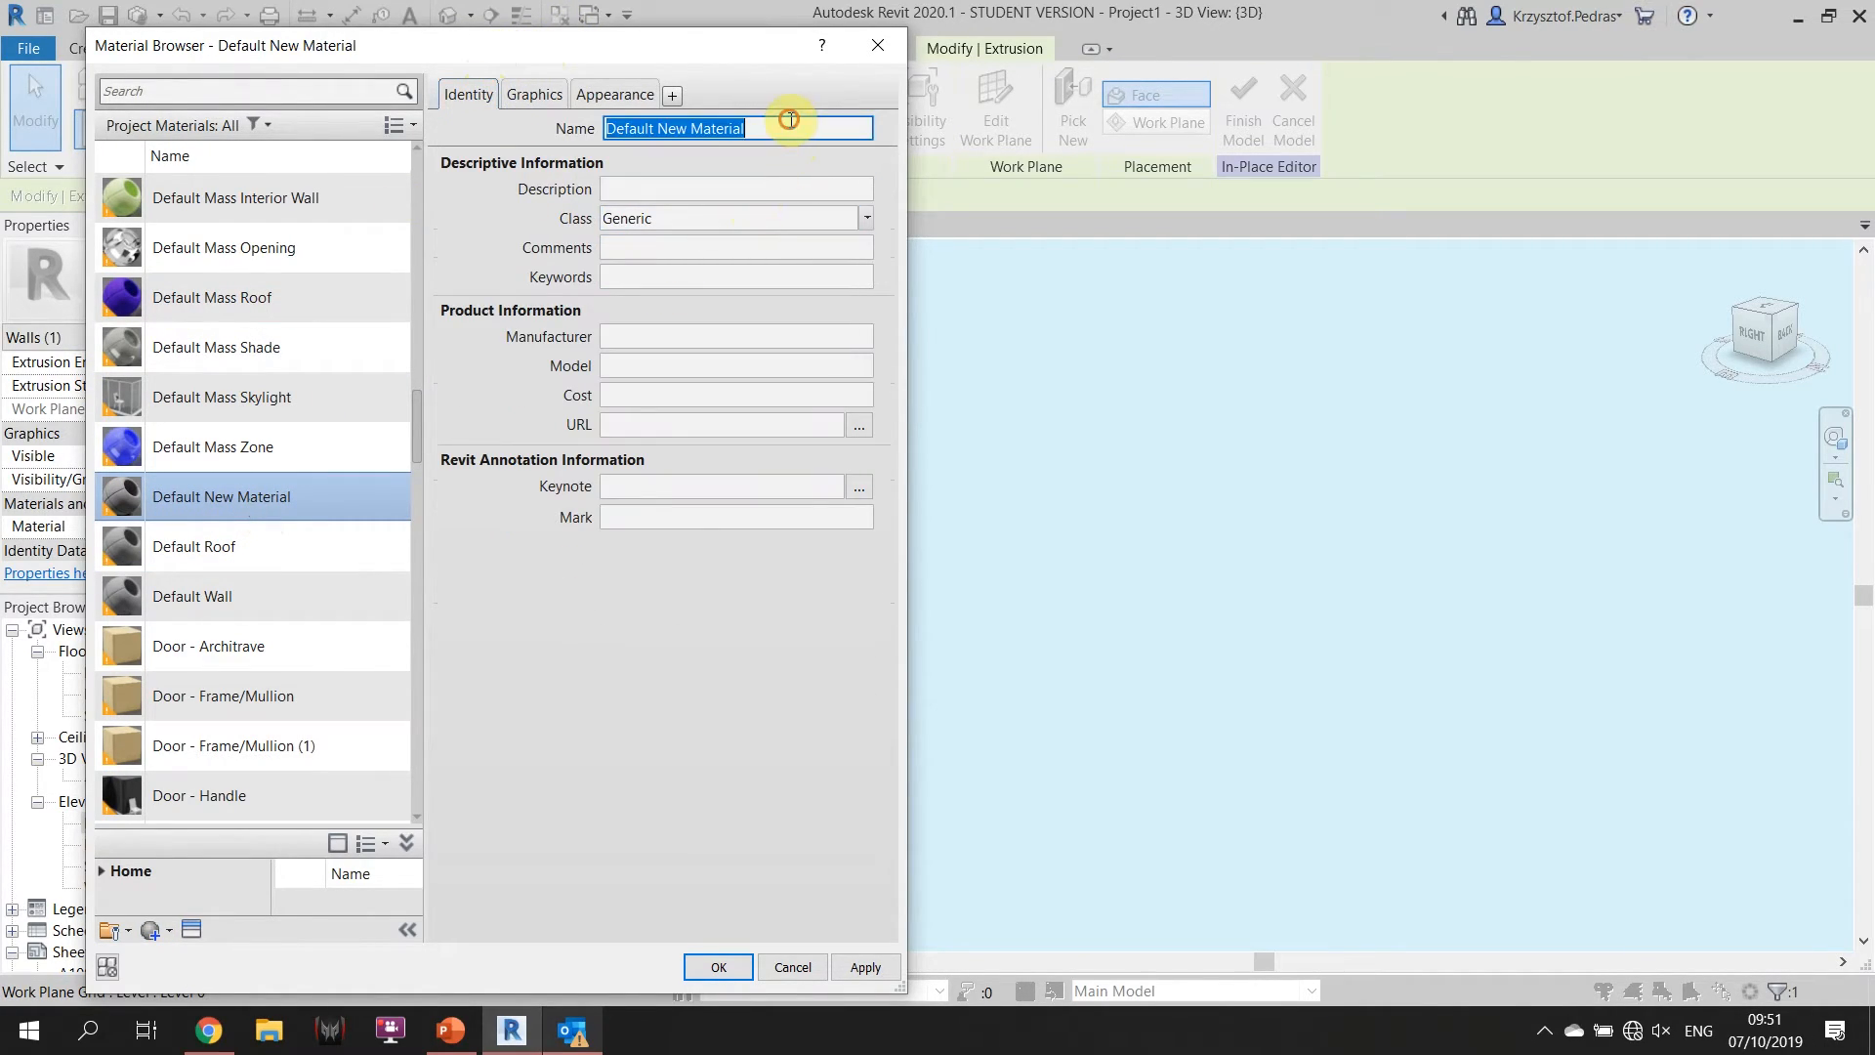
key(BackSpace)
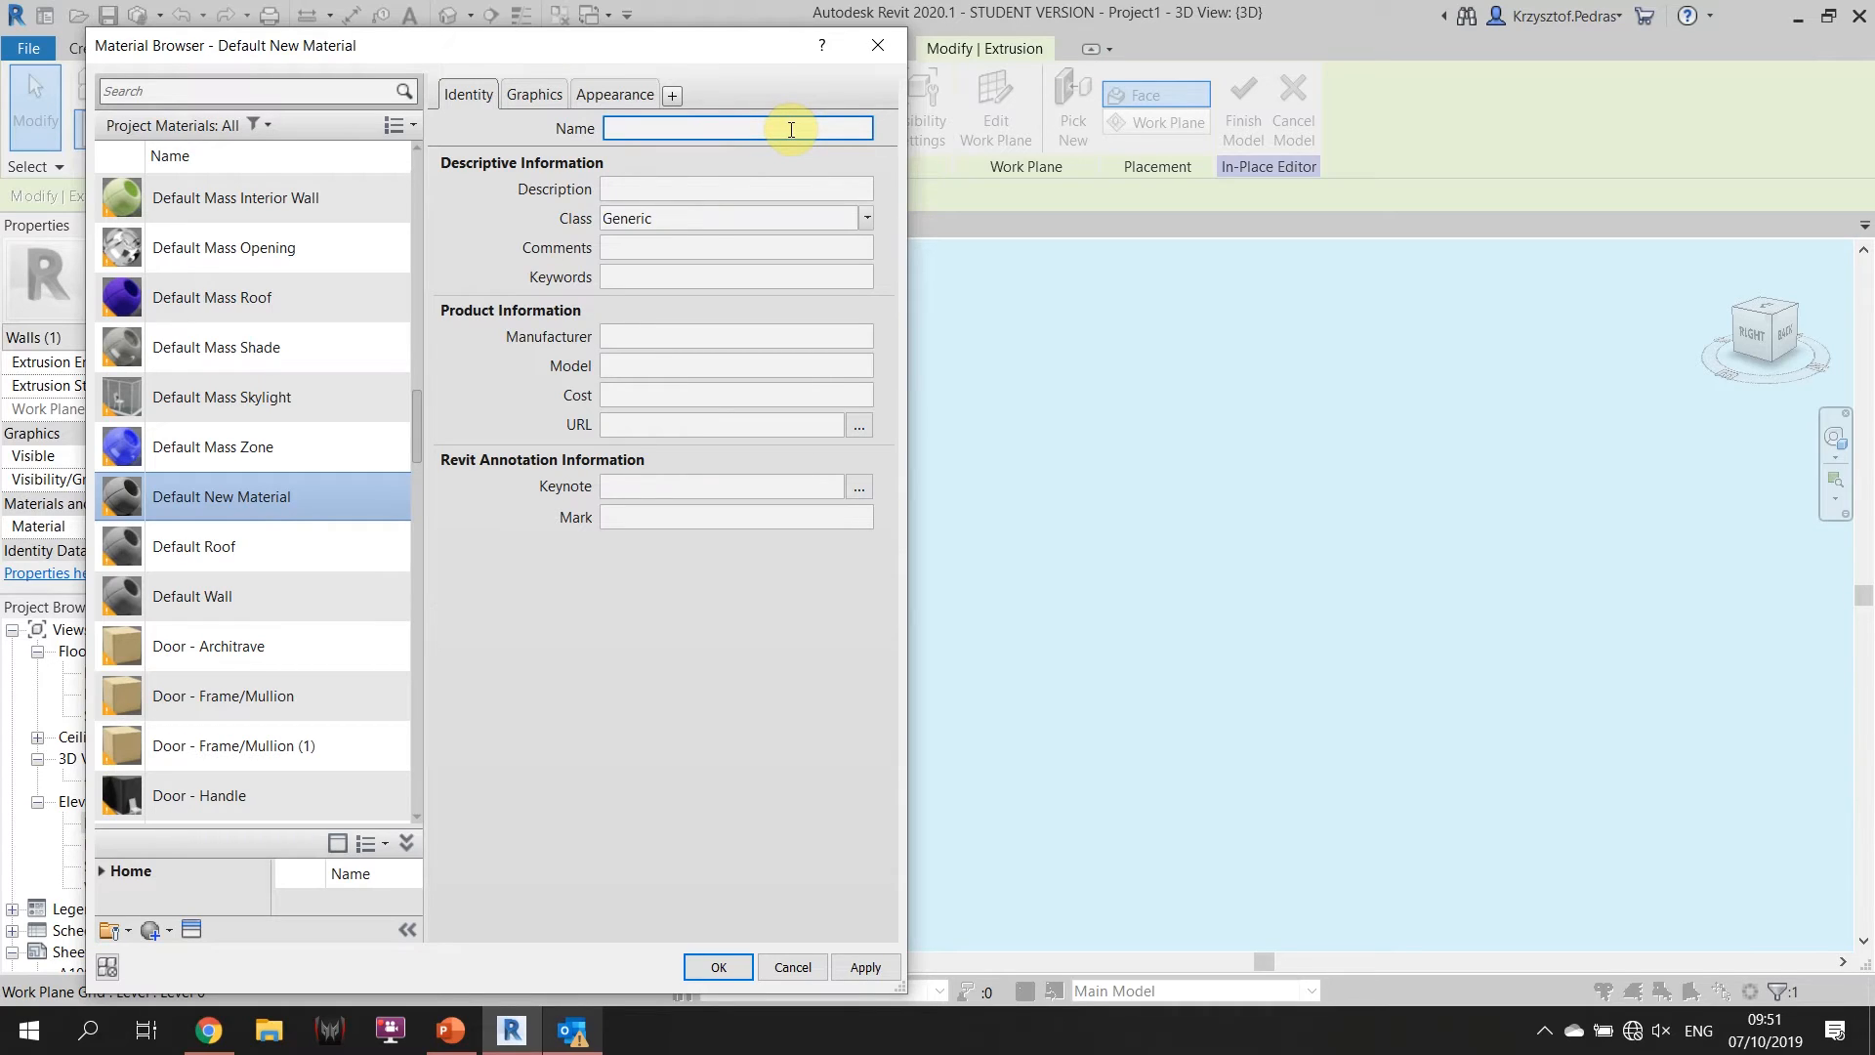
text(Mortar)
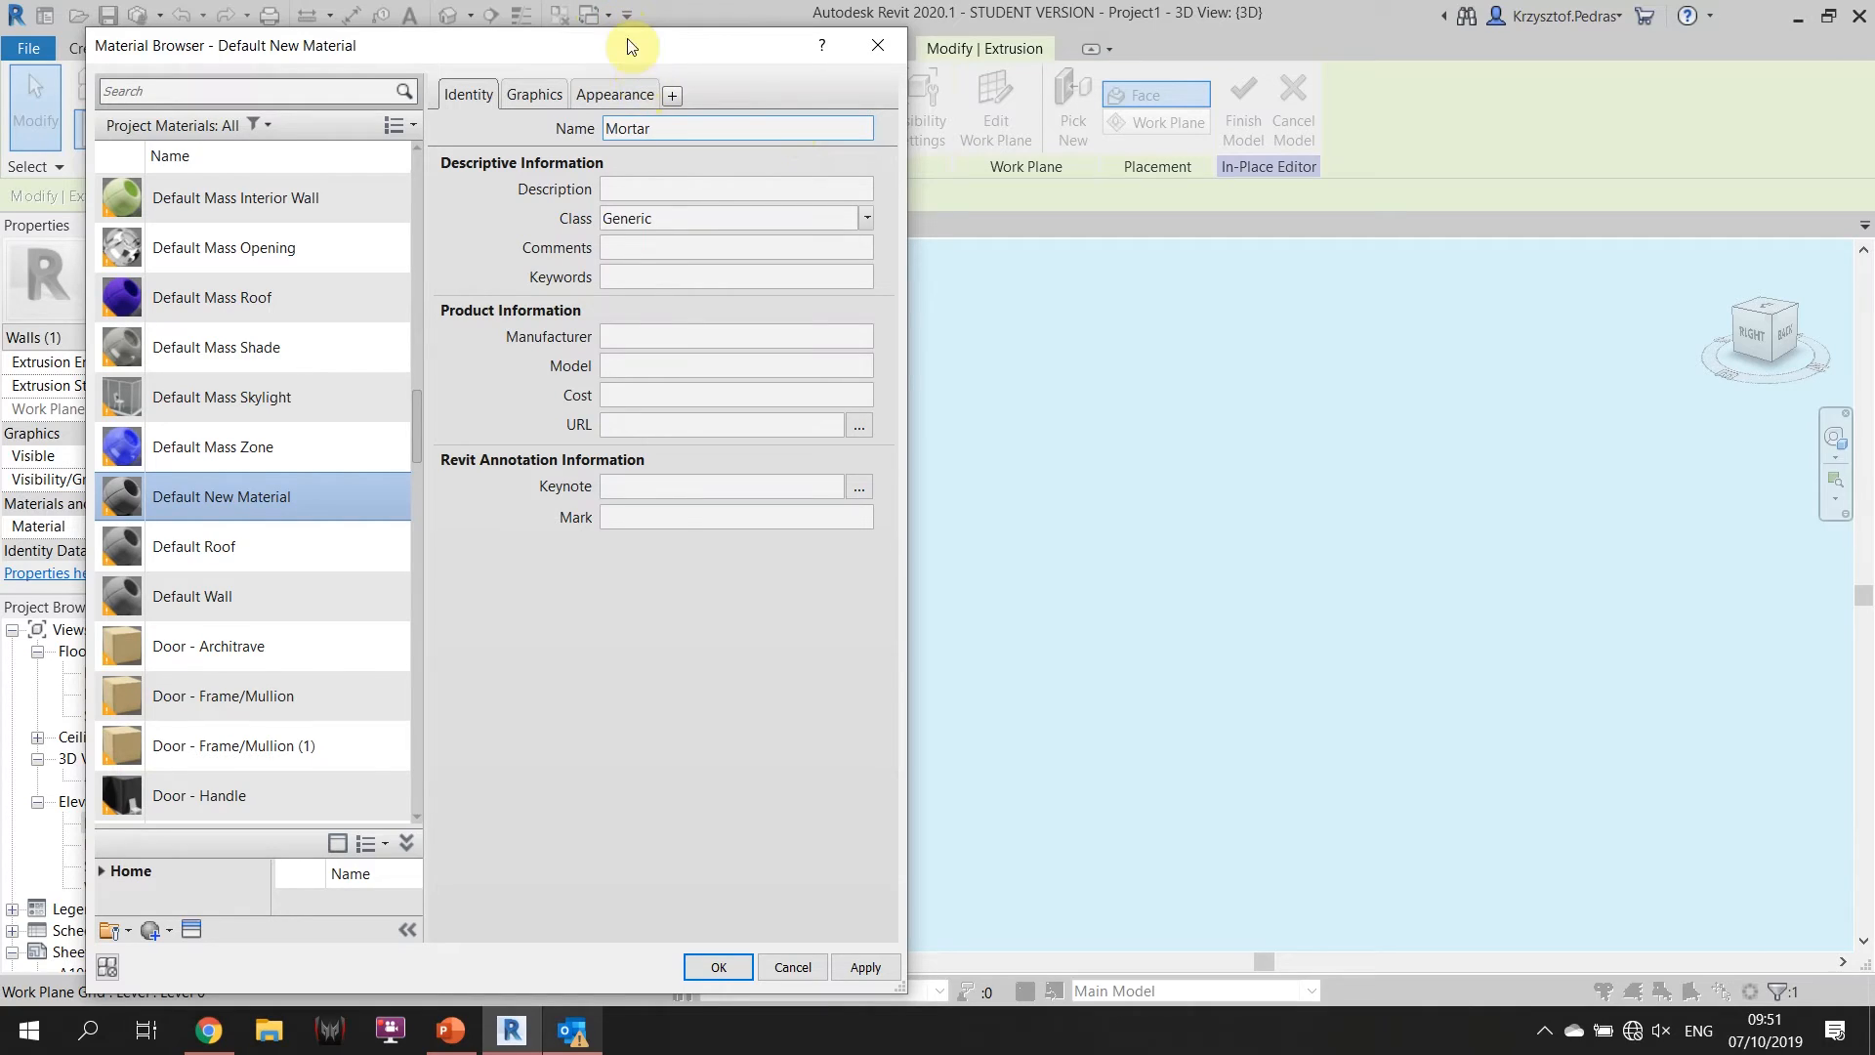
click(544, 179)
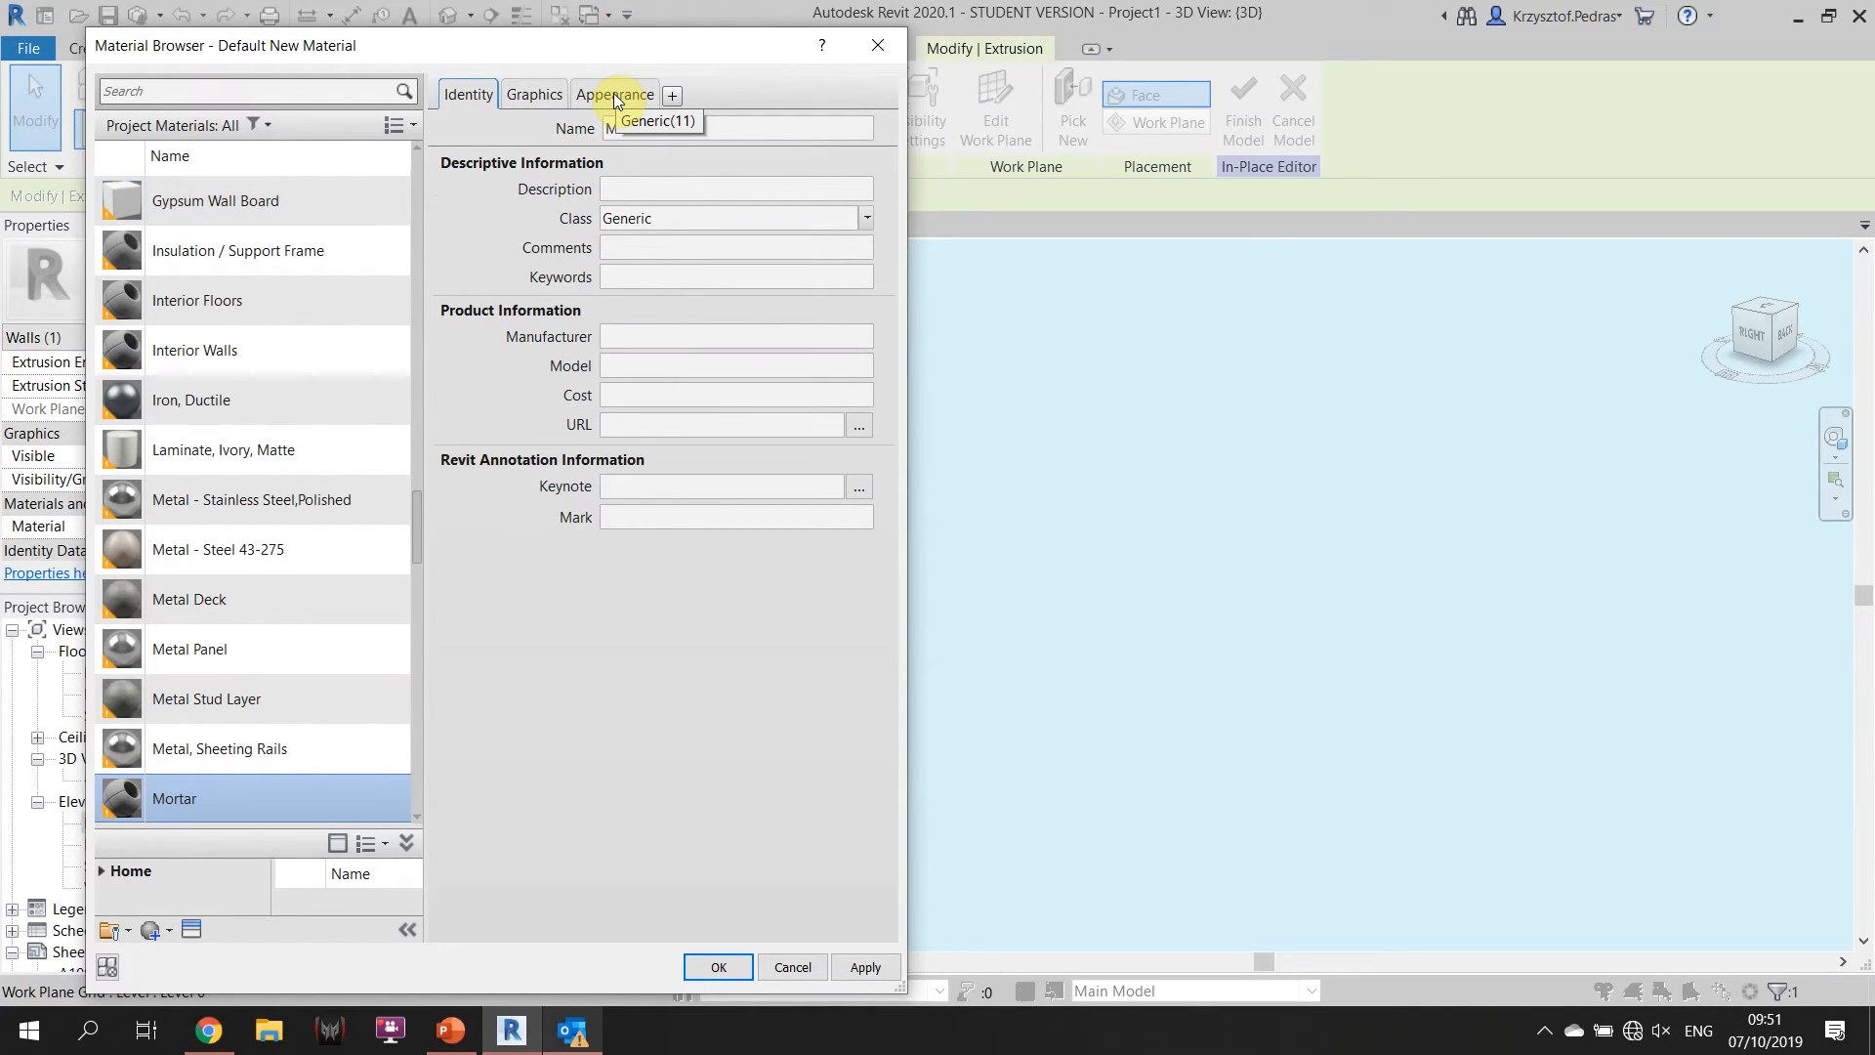
Search the appearance library for mortar, apply Herringbone - Mortared to the Mortar material and check its texture image.
click(615, 95)
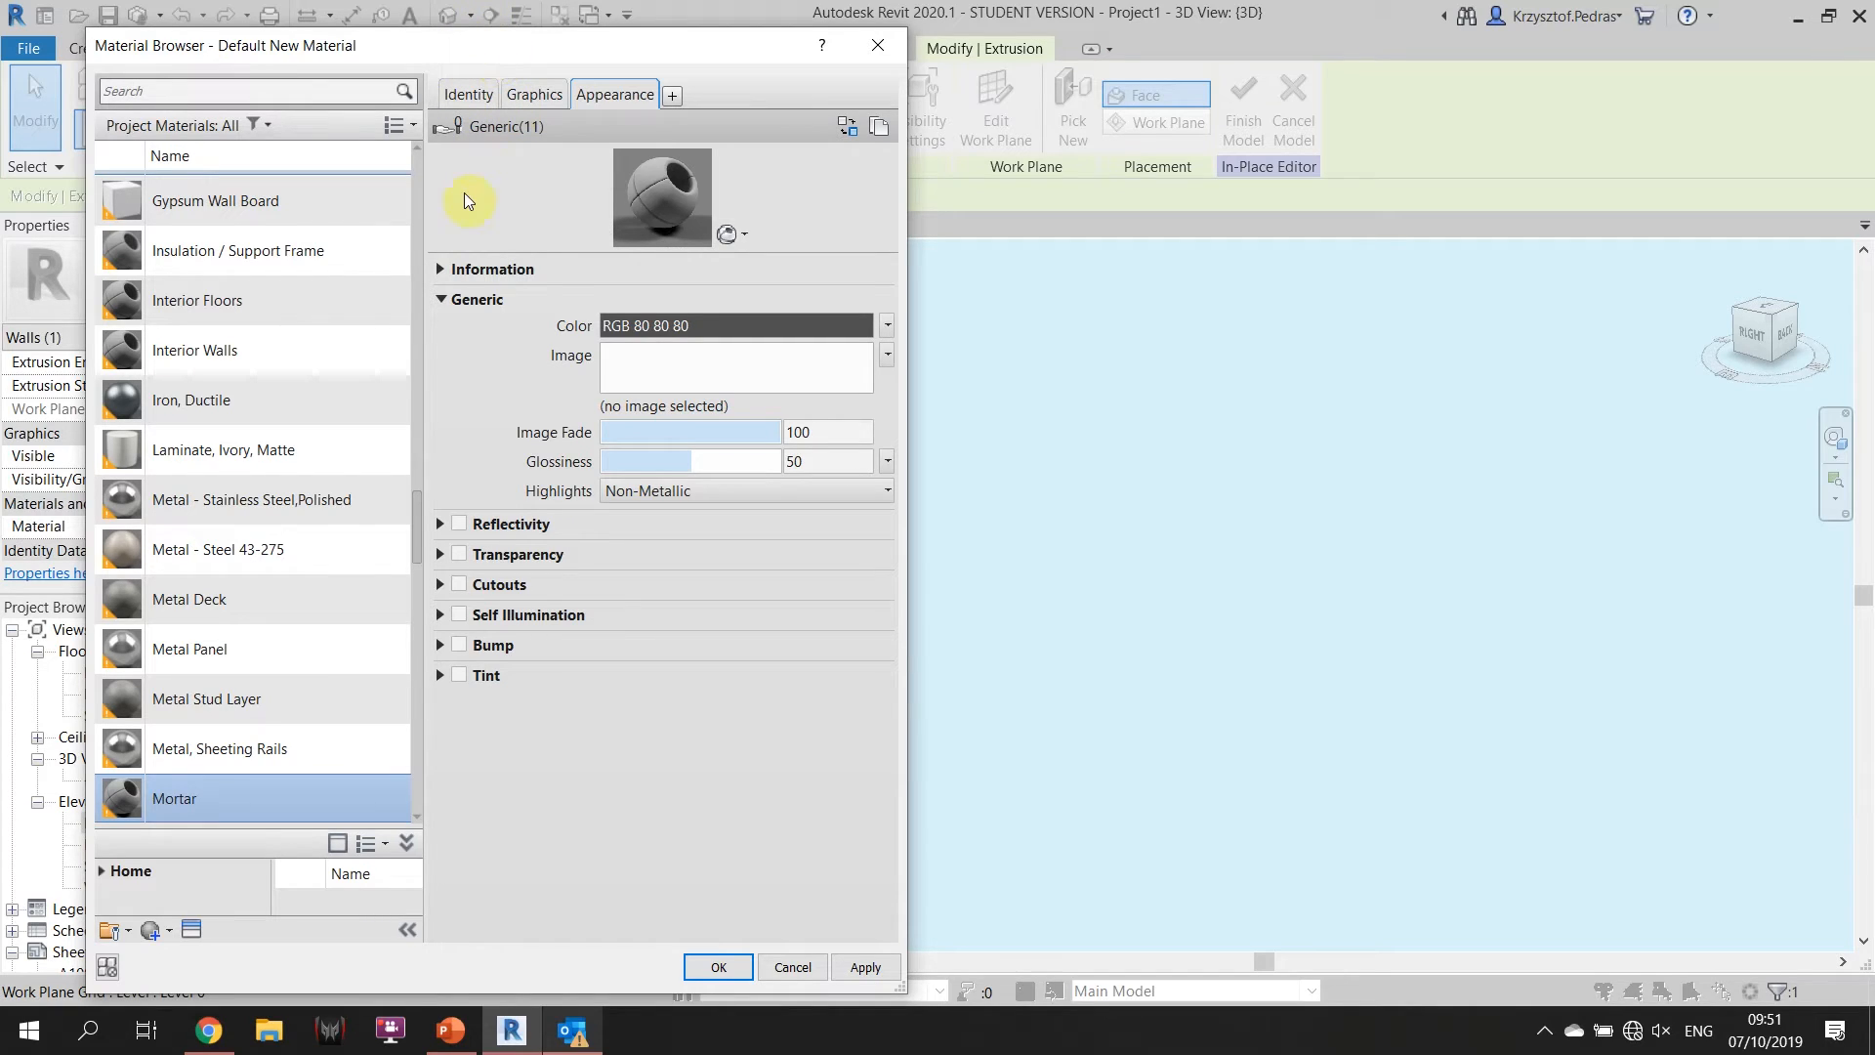
click(194, 930)
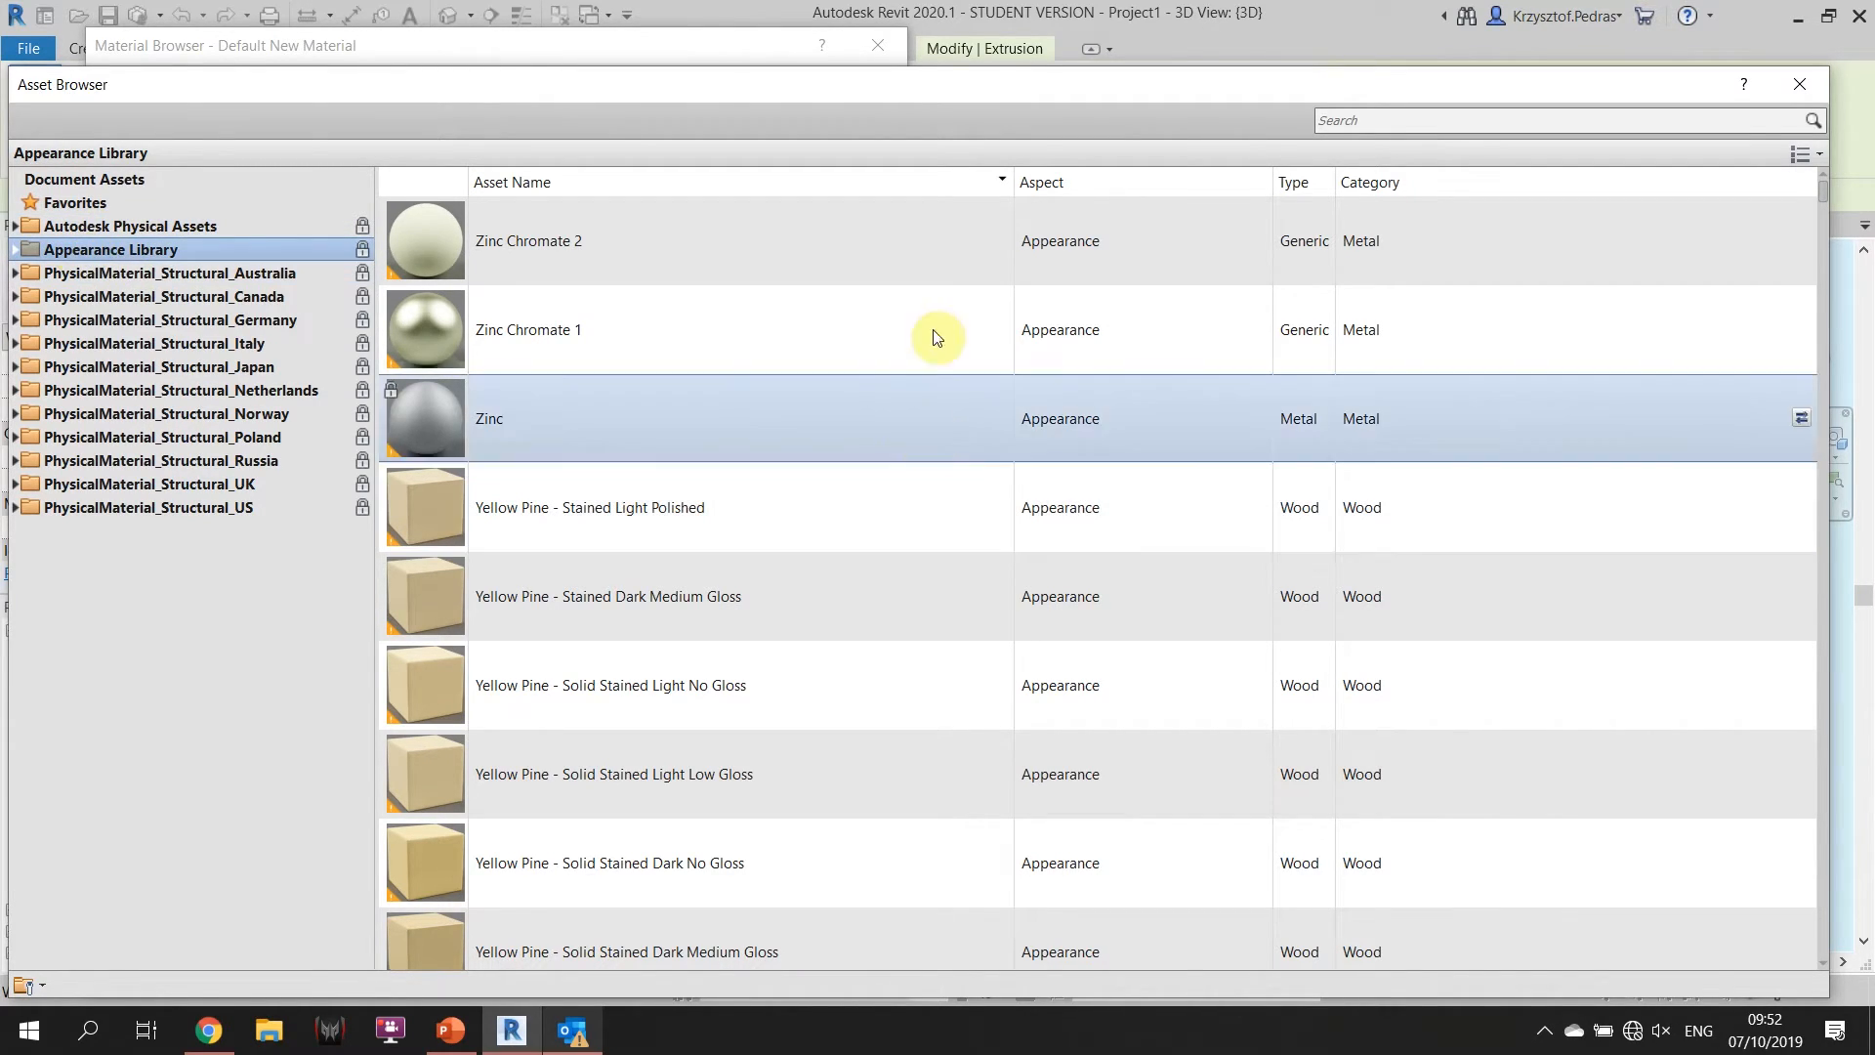
click(1402, 116)
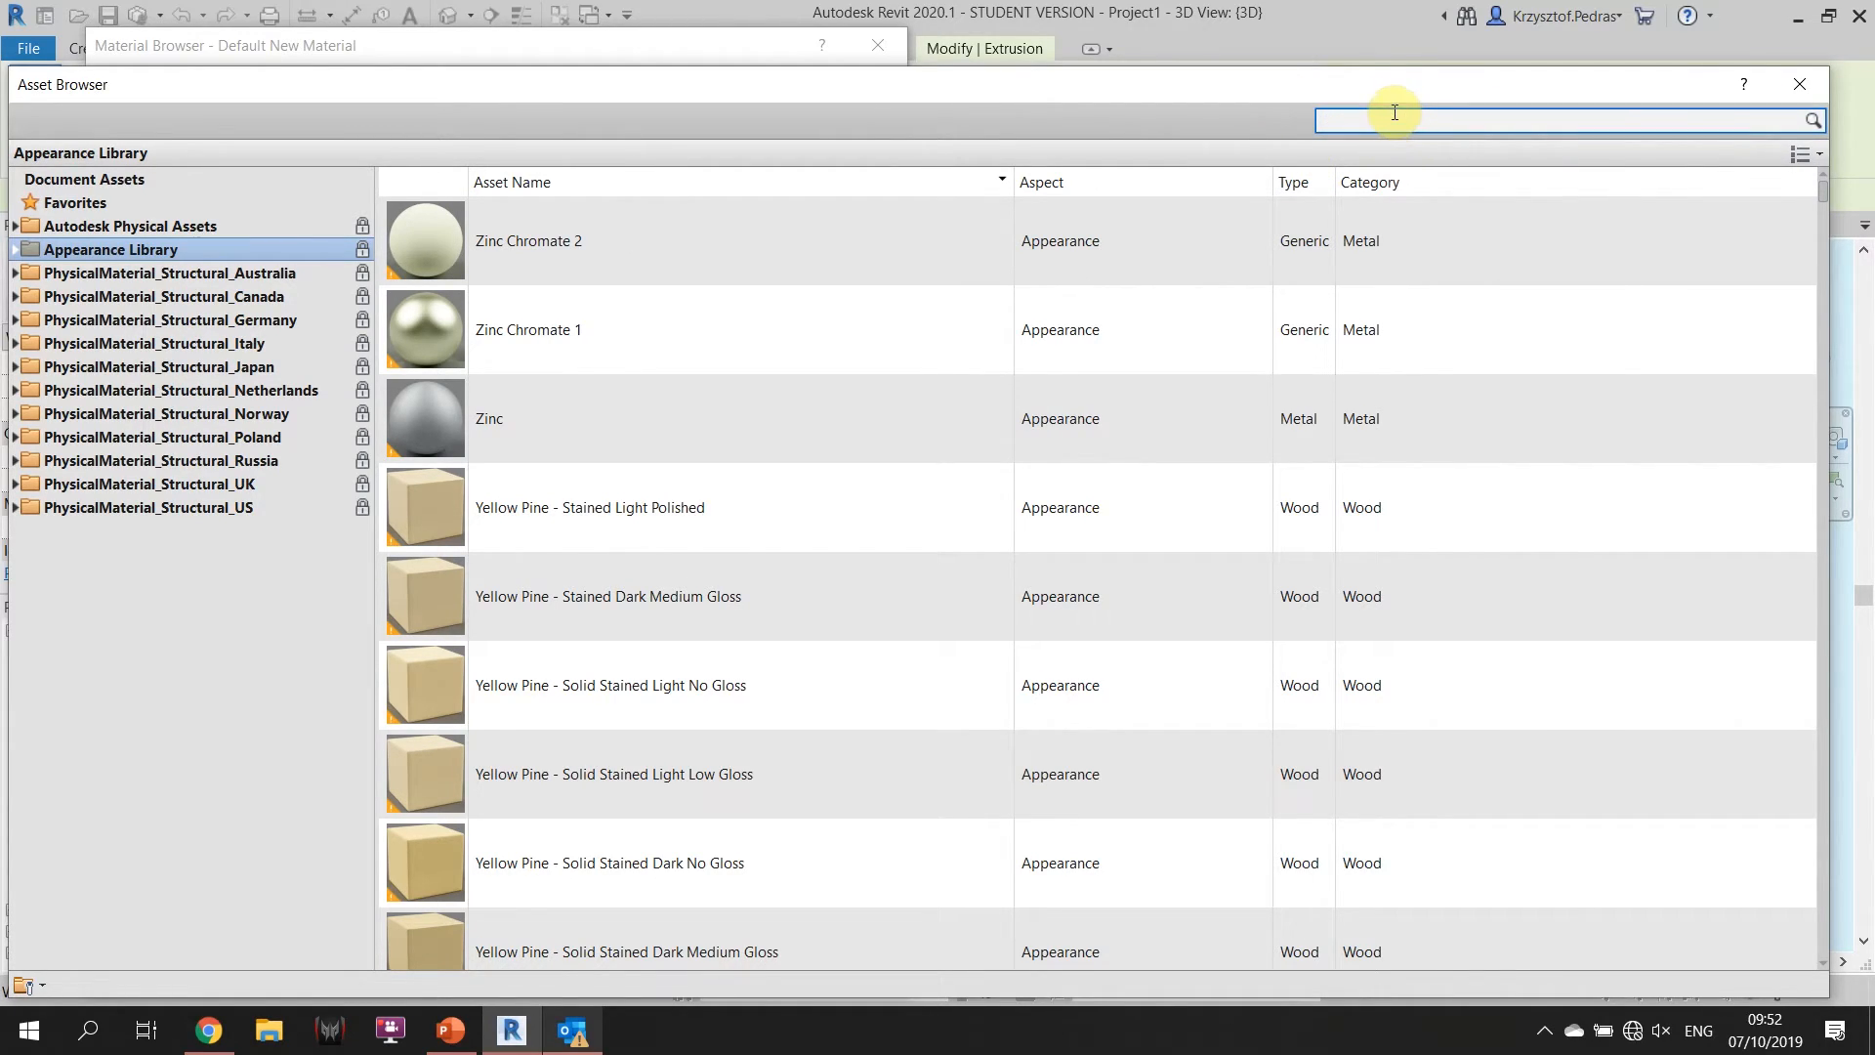
click(15, 250)
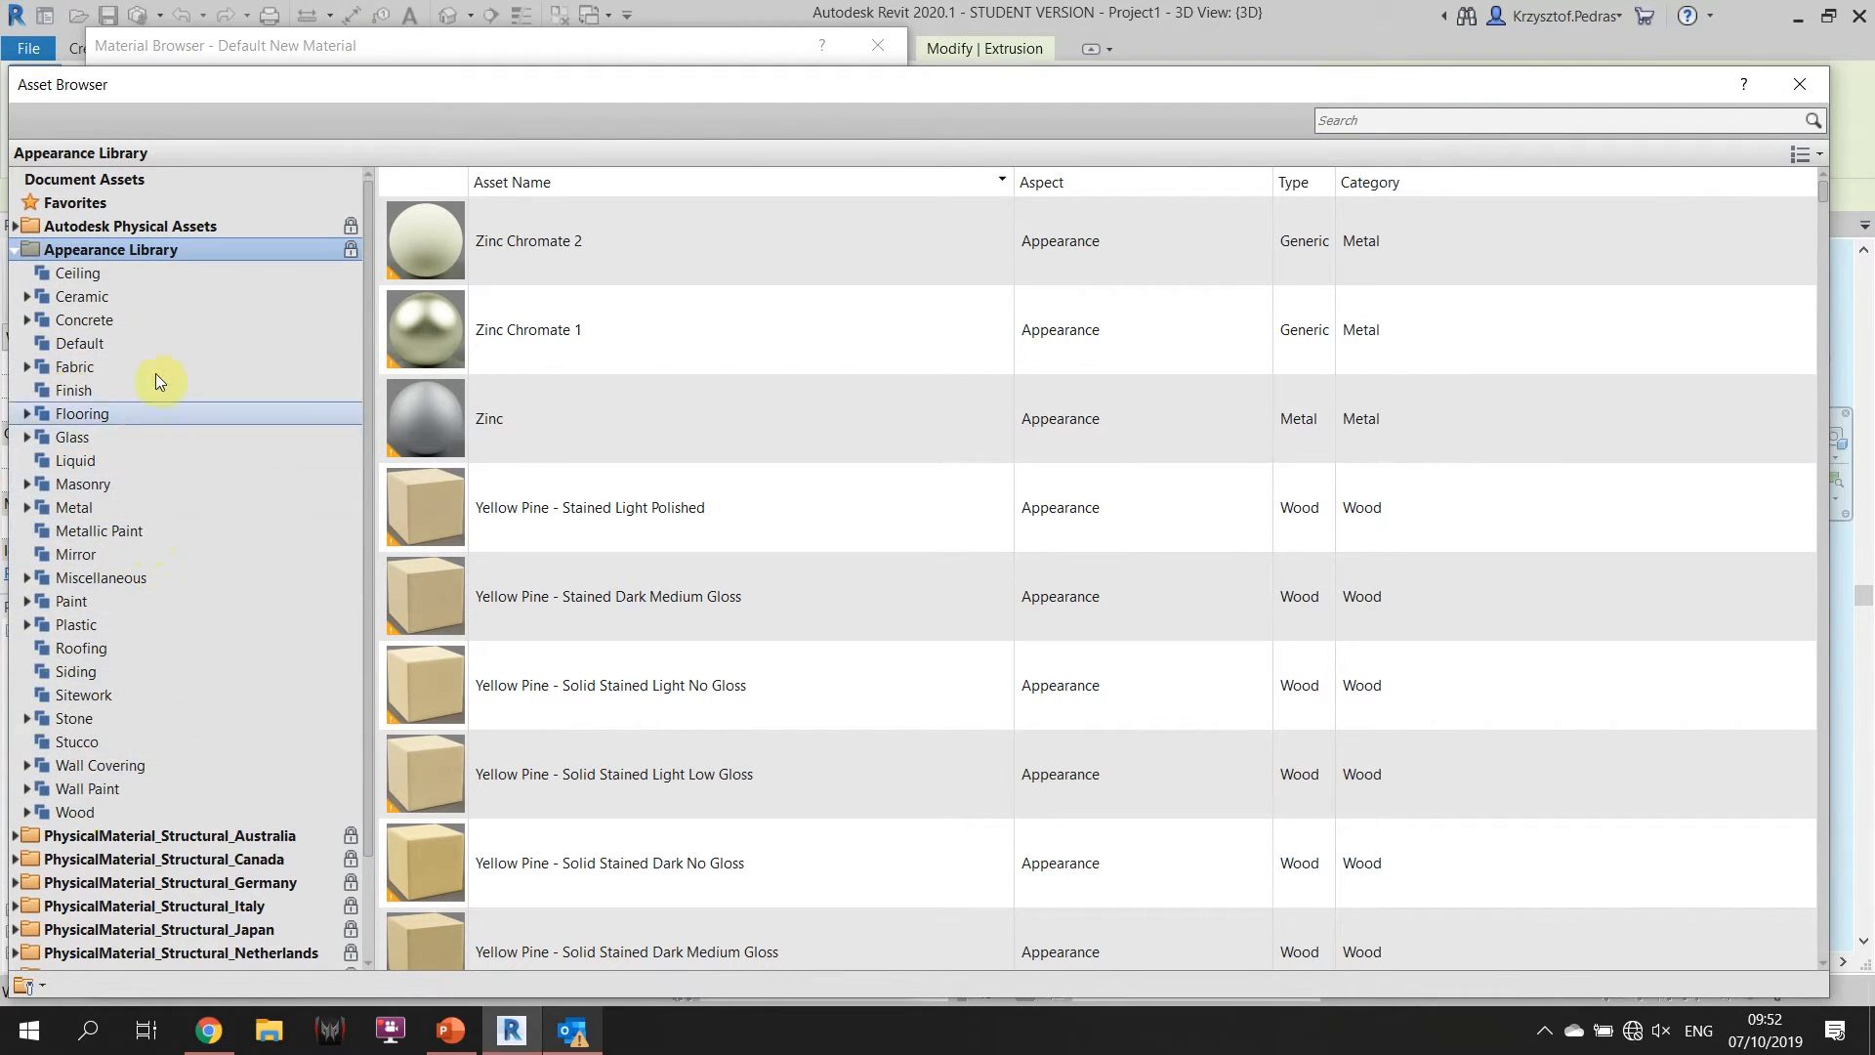
click(1351, 122)
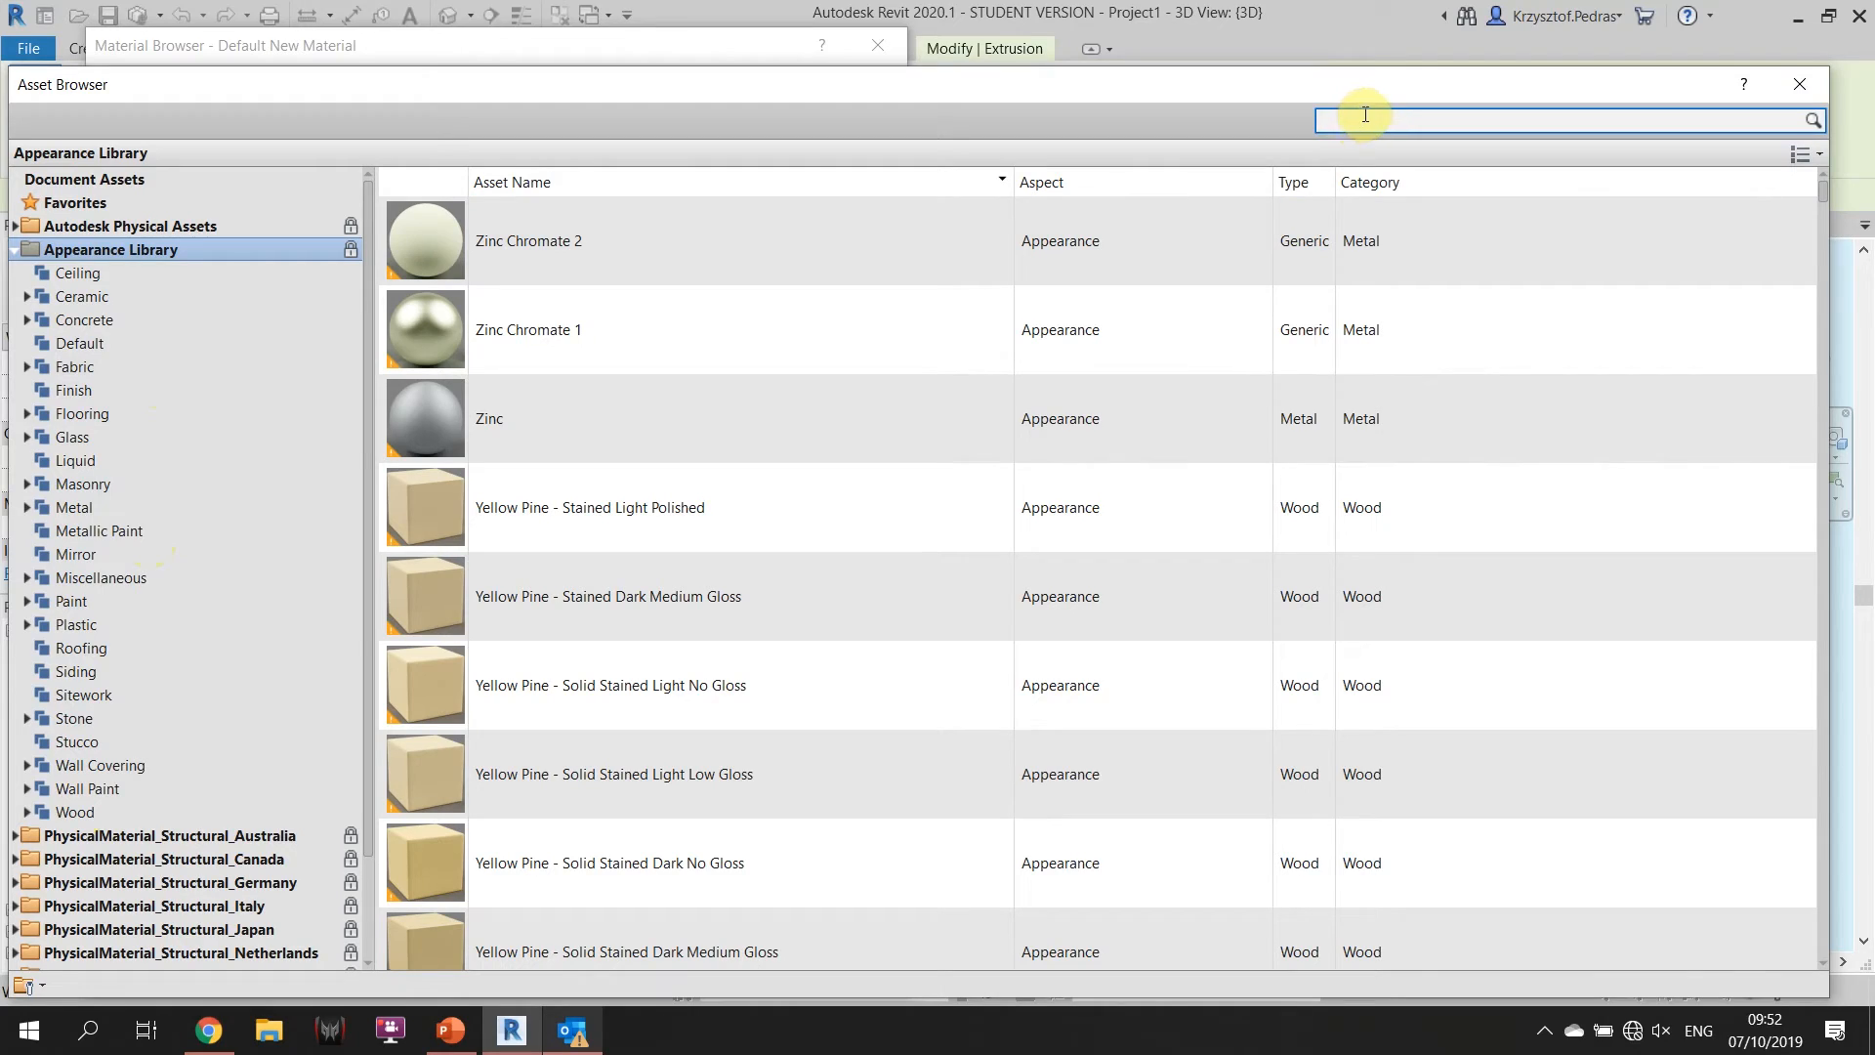
text(mortar)
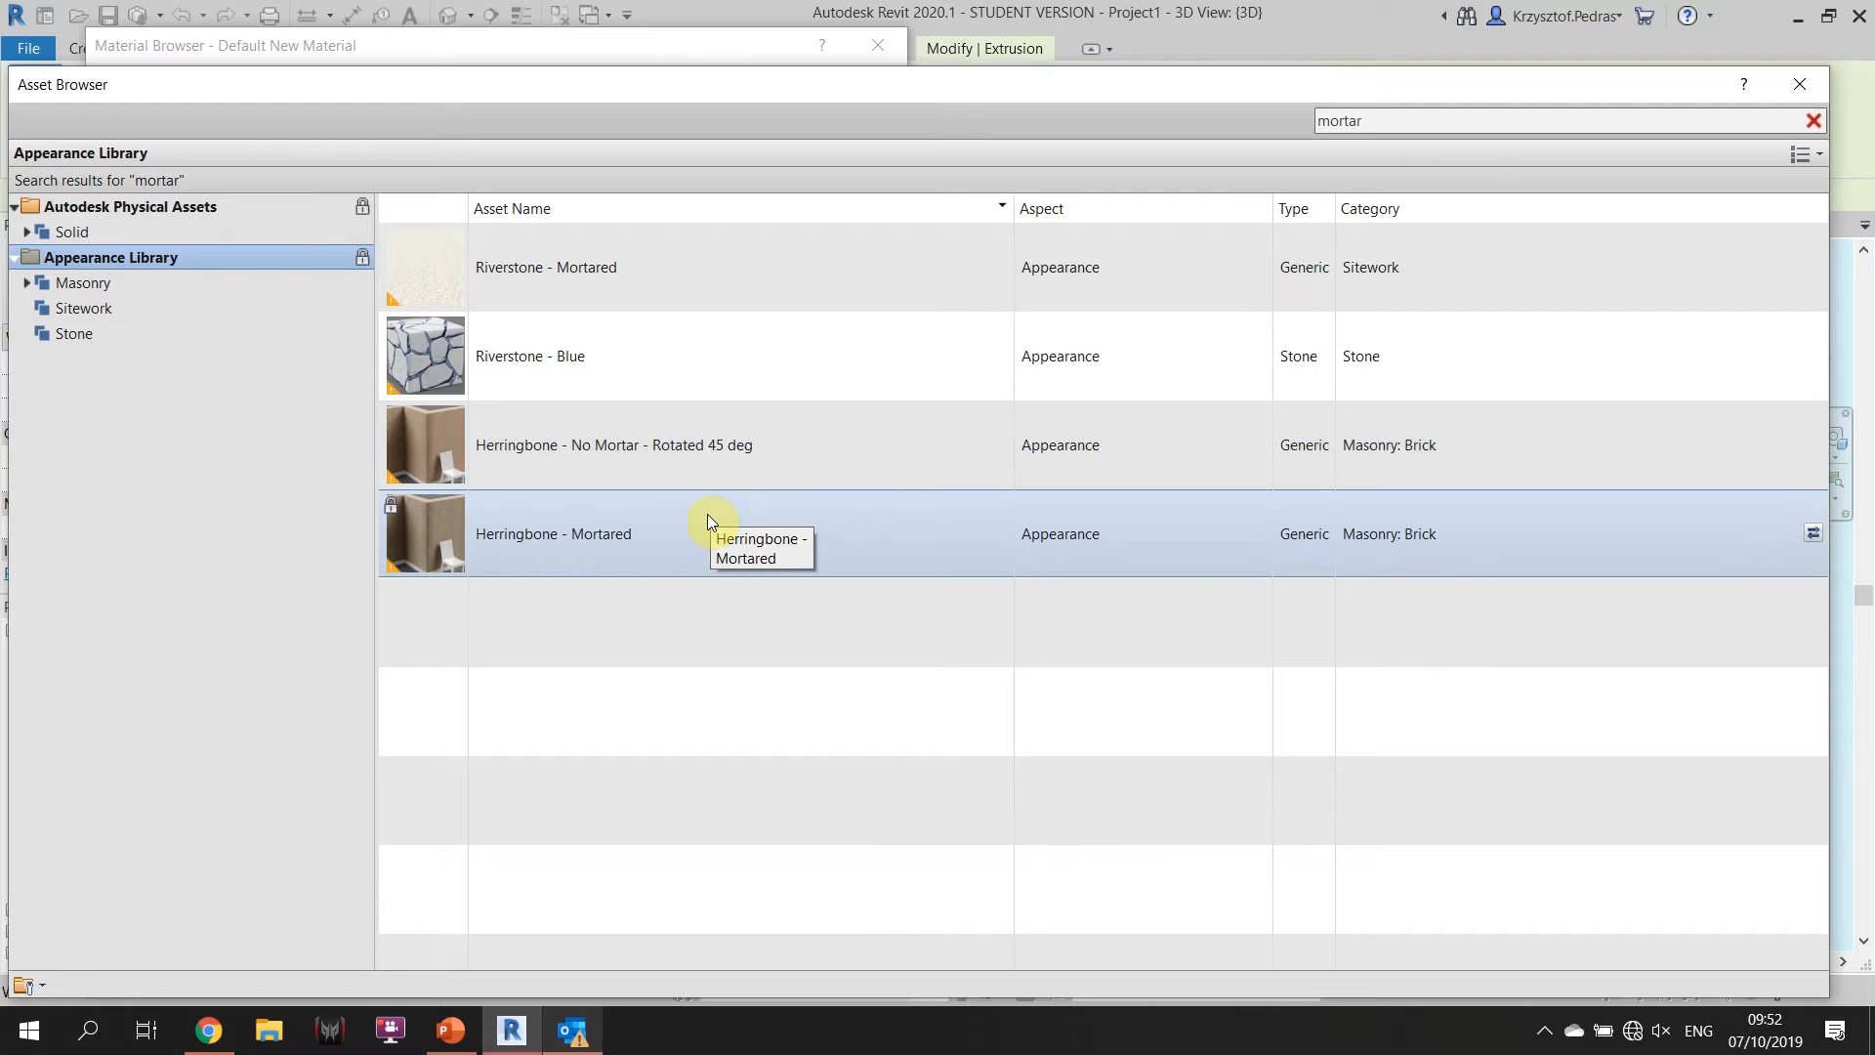
click(707, 518)
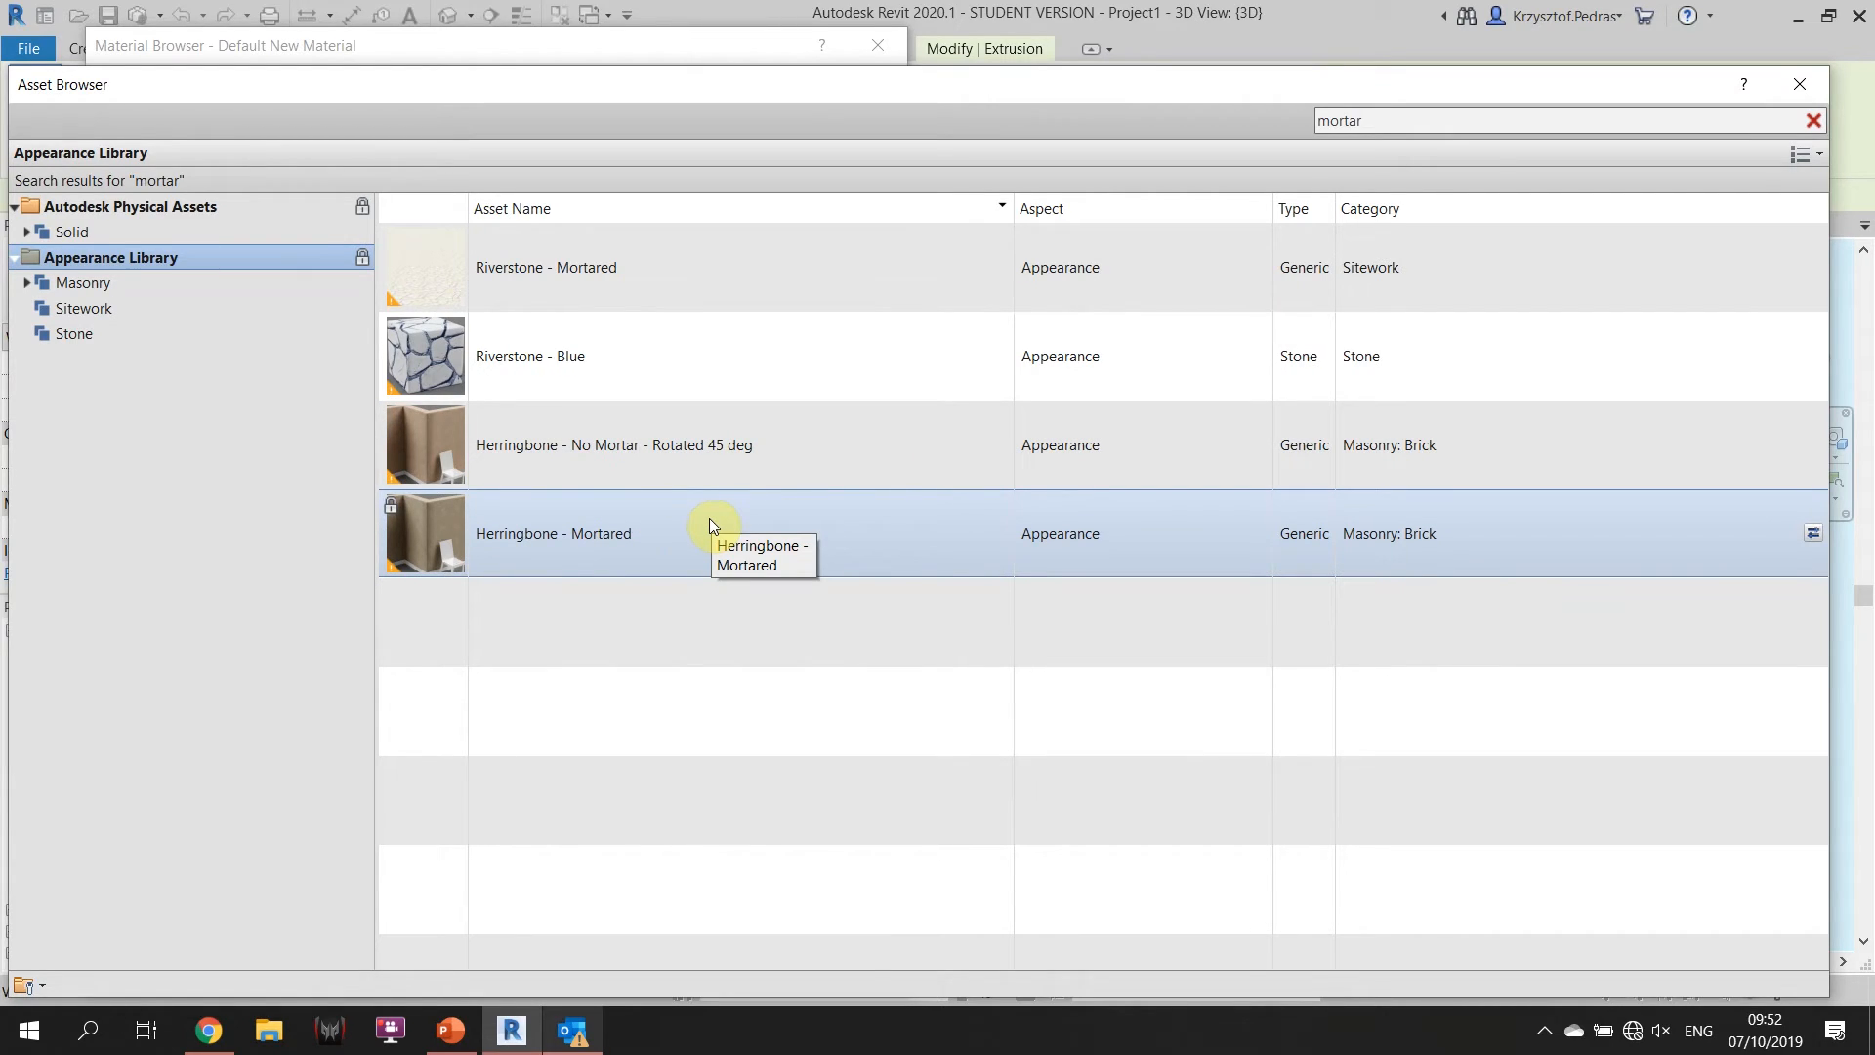
double_click(710, 519)
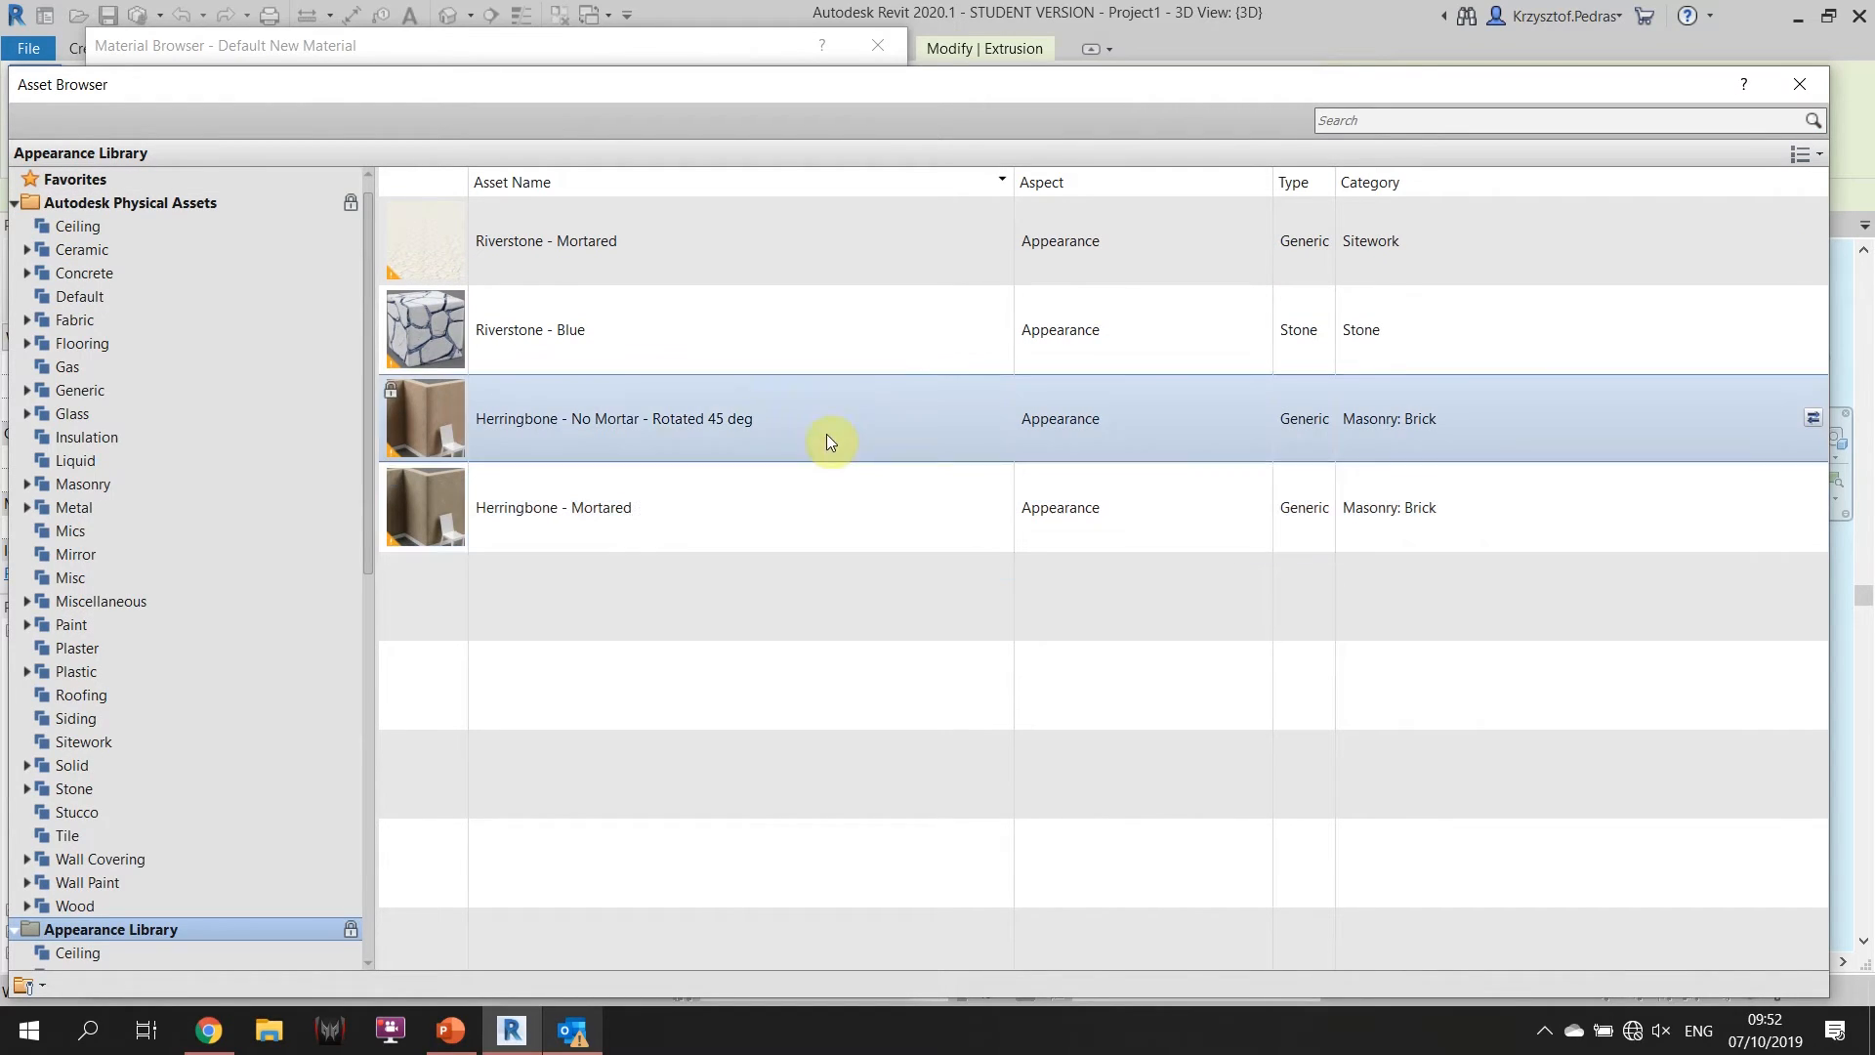
click(1803, 85)
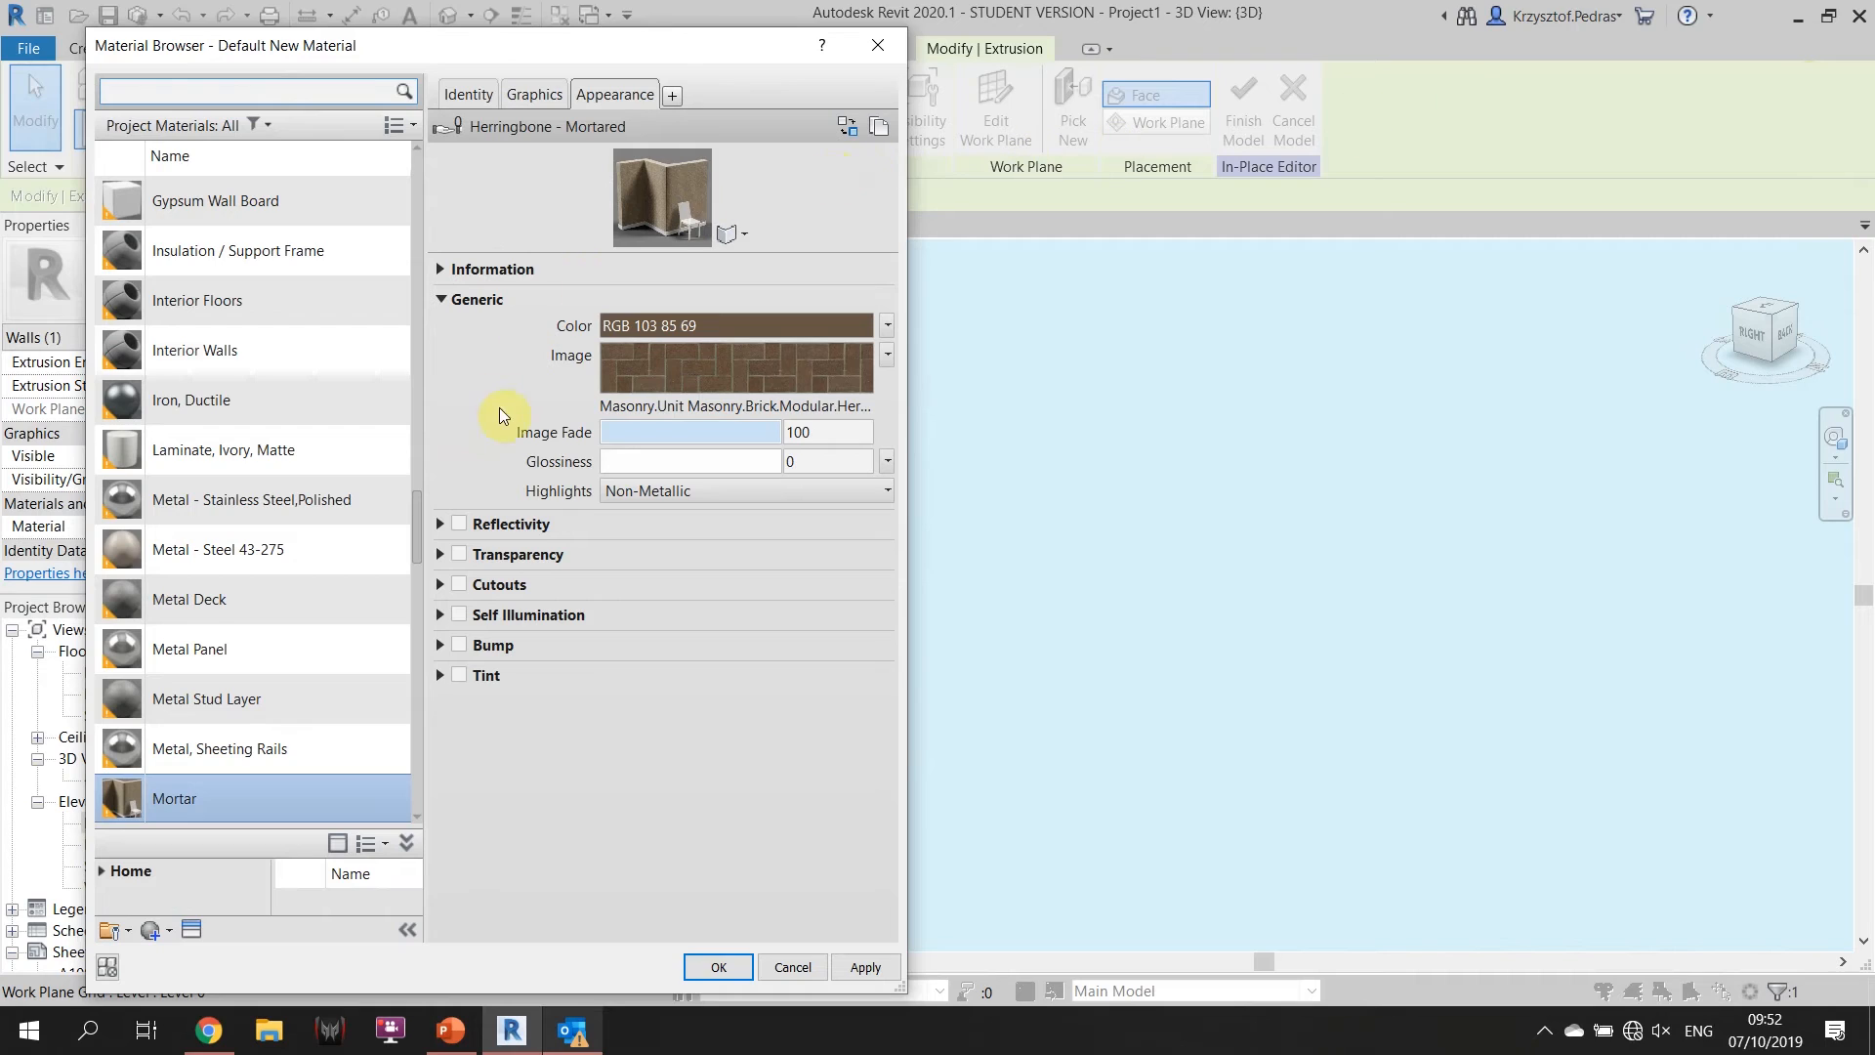
click(683, 375)
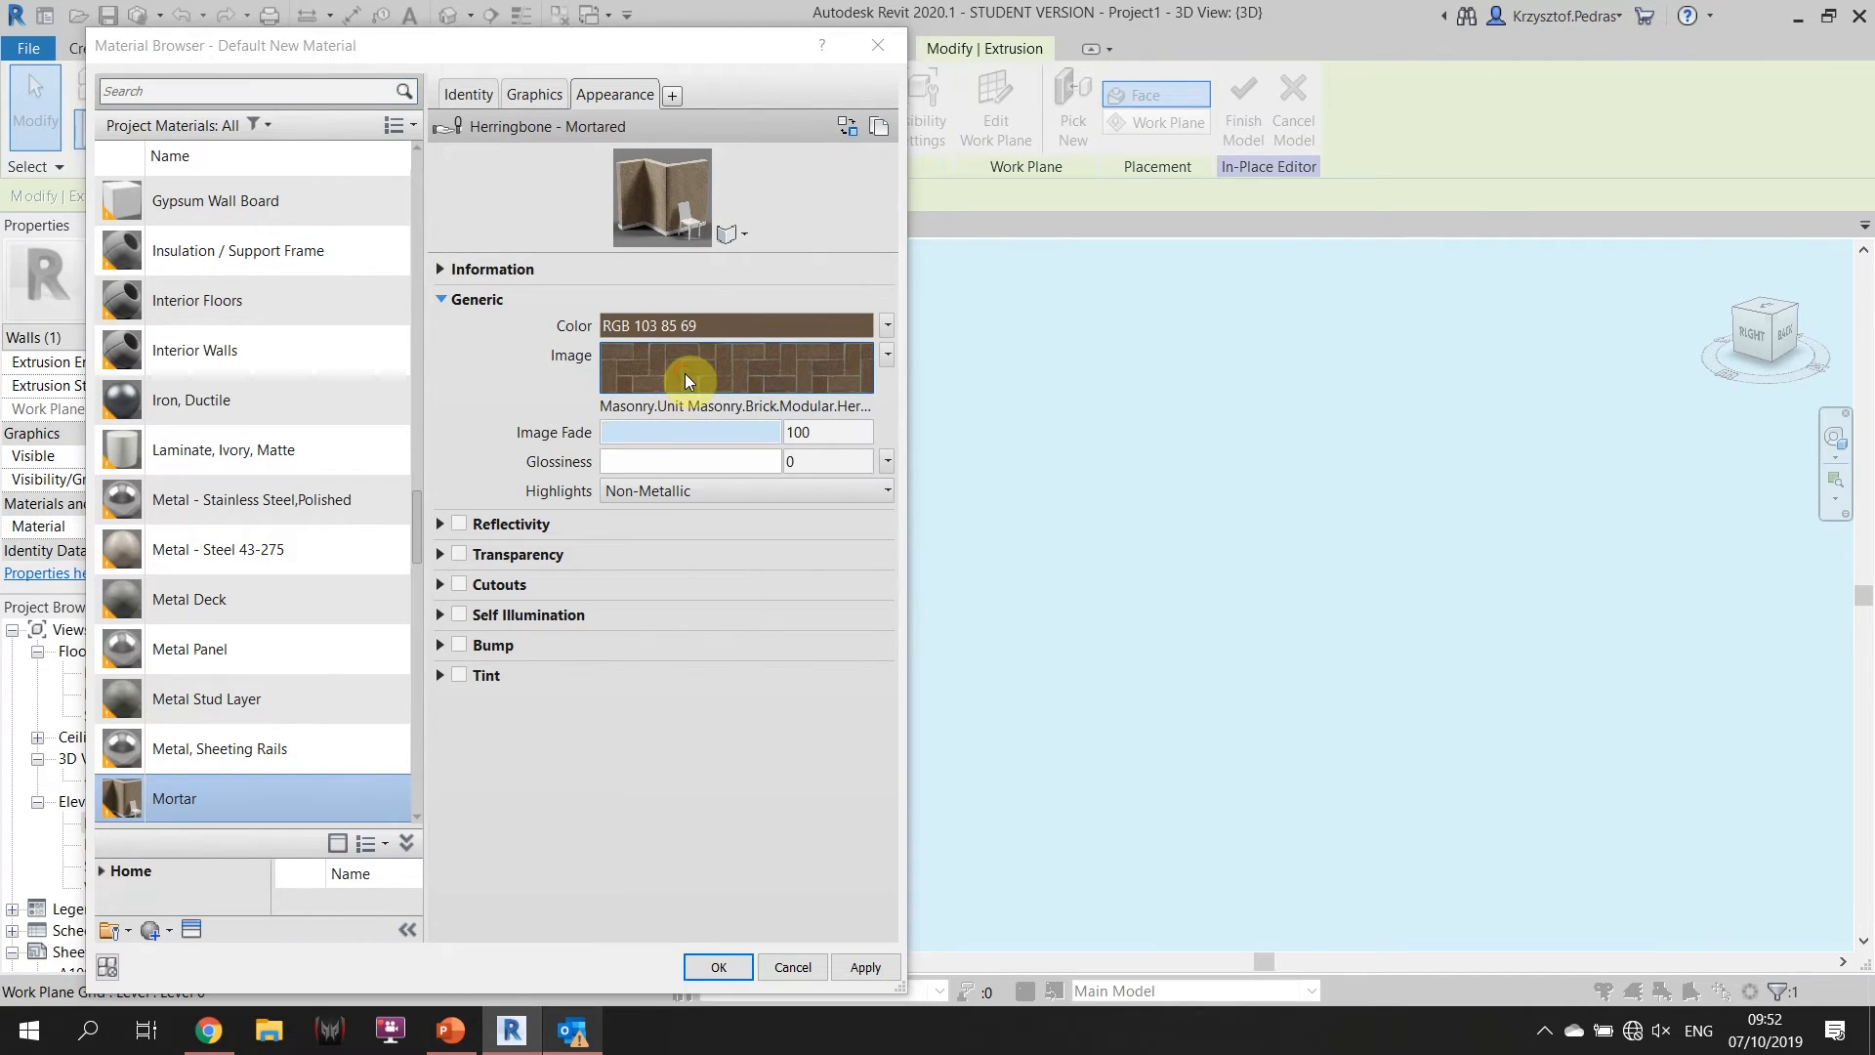
click(1486, 215)
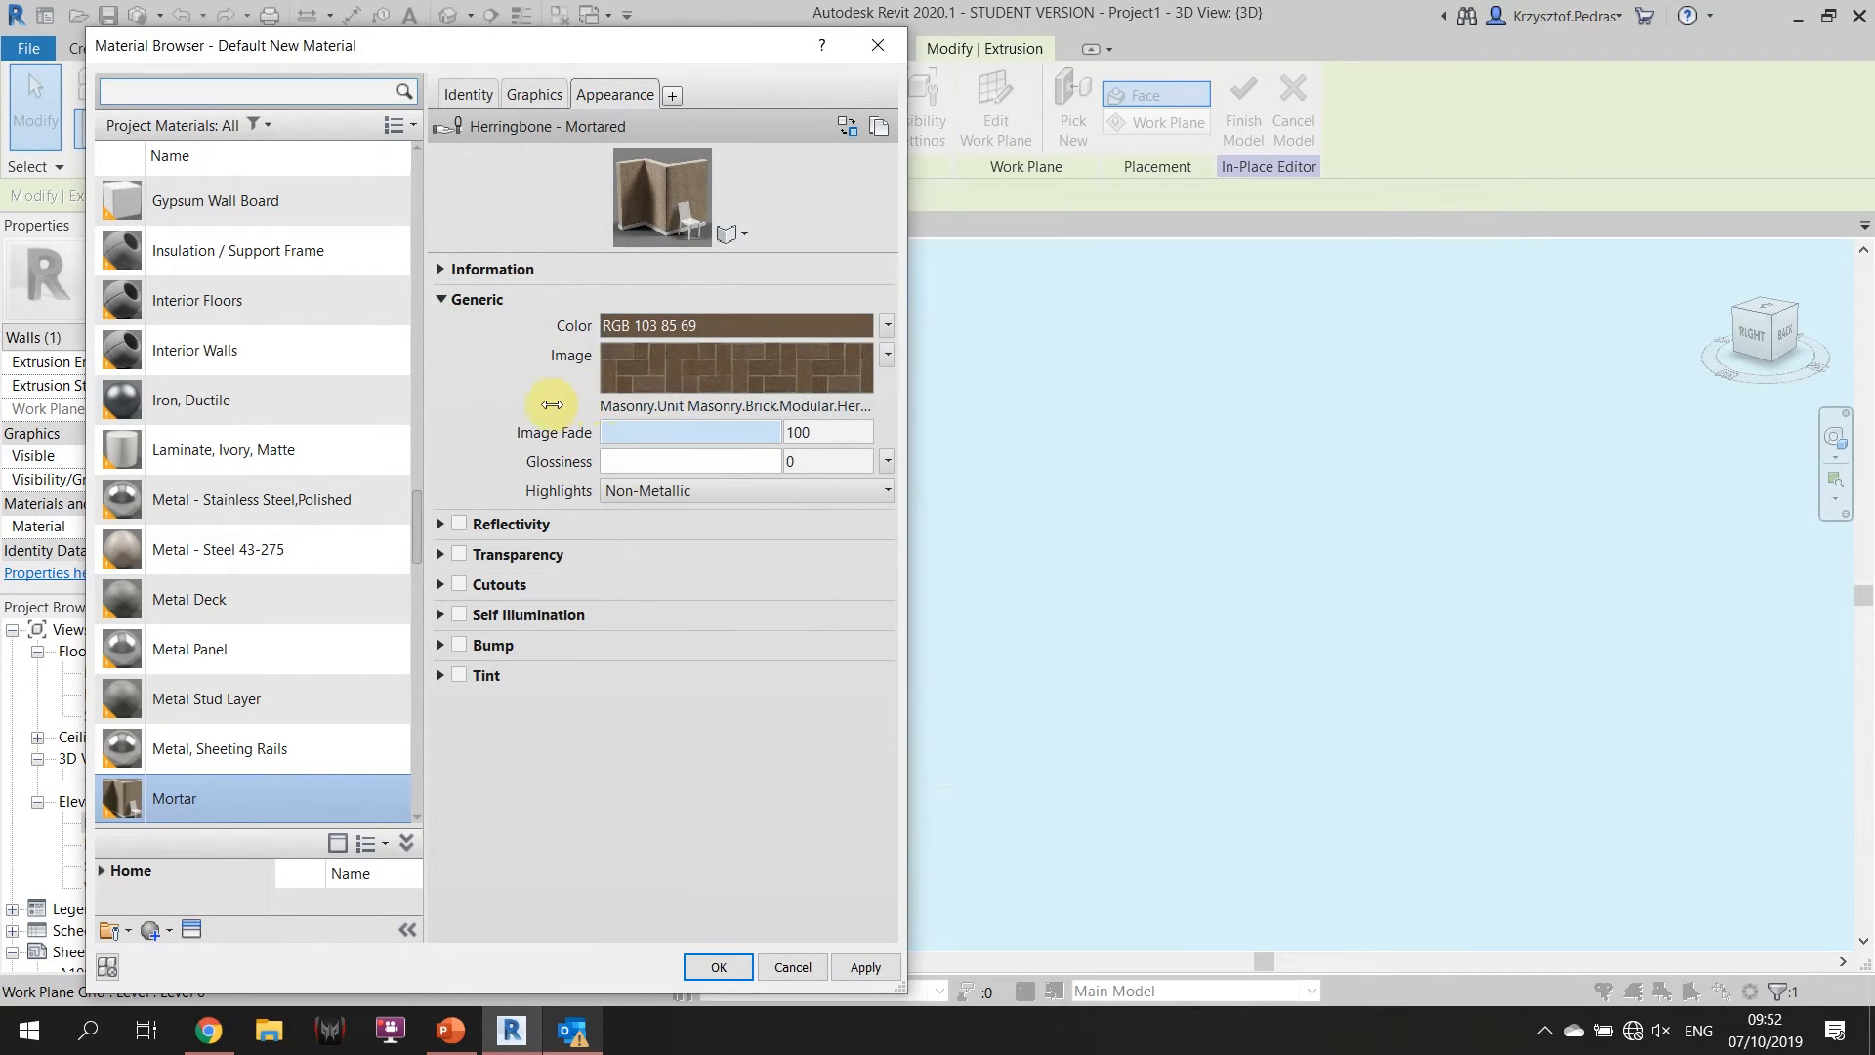
Replace Mortar's appearance with Flat - Broom Gray from the Cast-In-Place concrete assets.
click(192, 929)
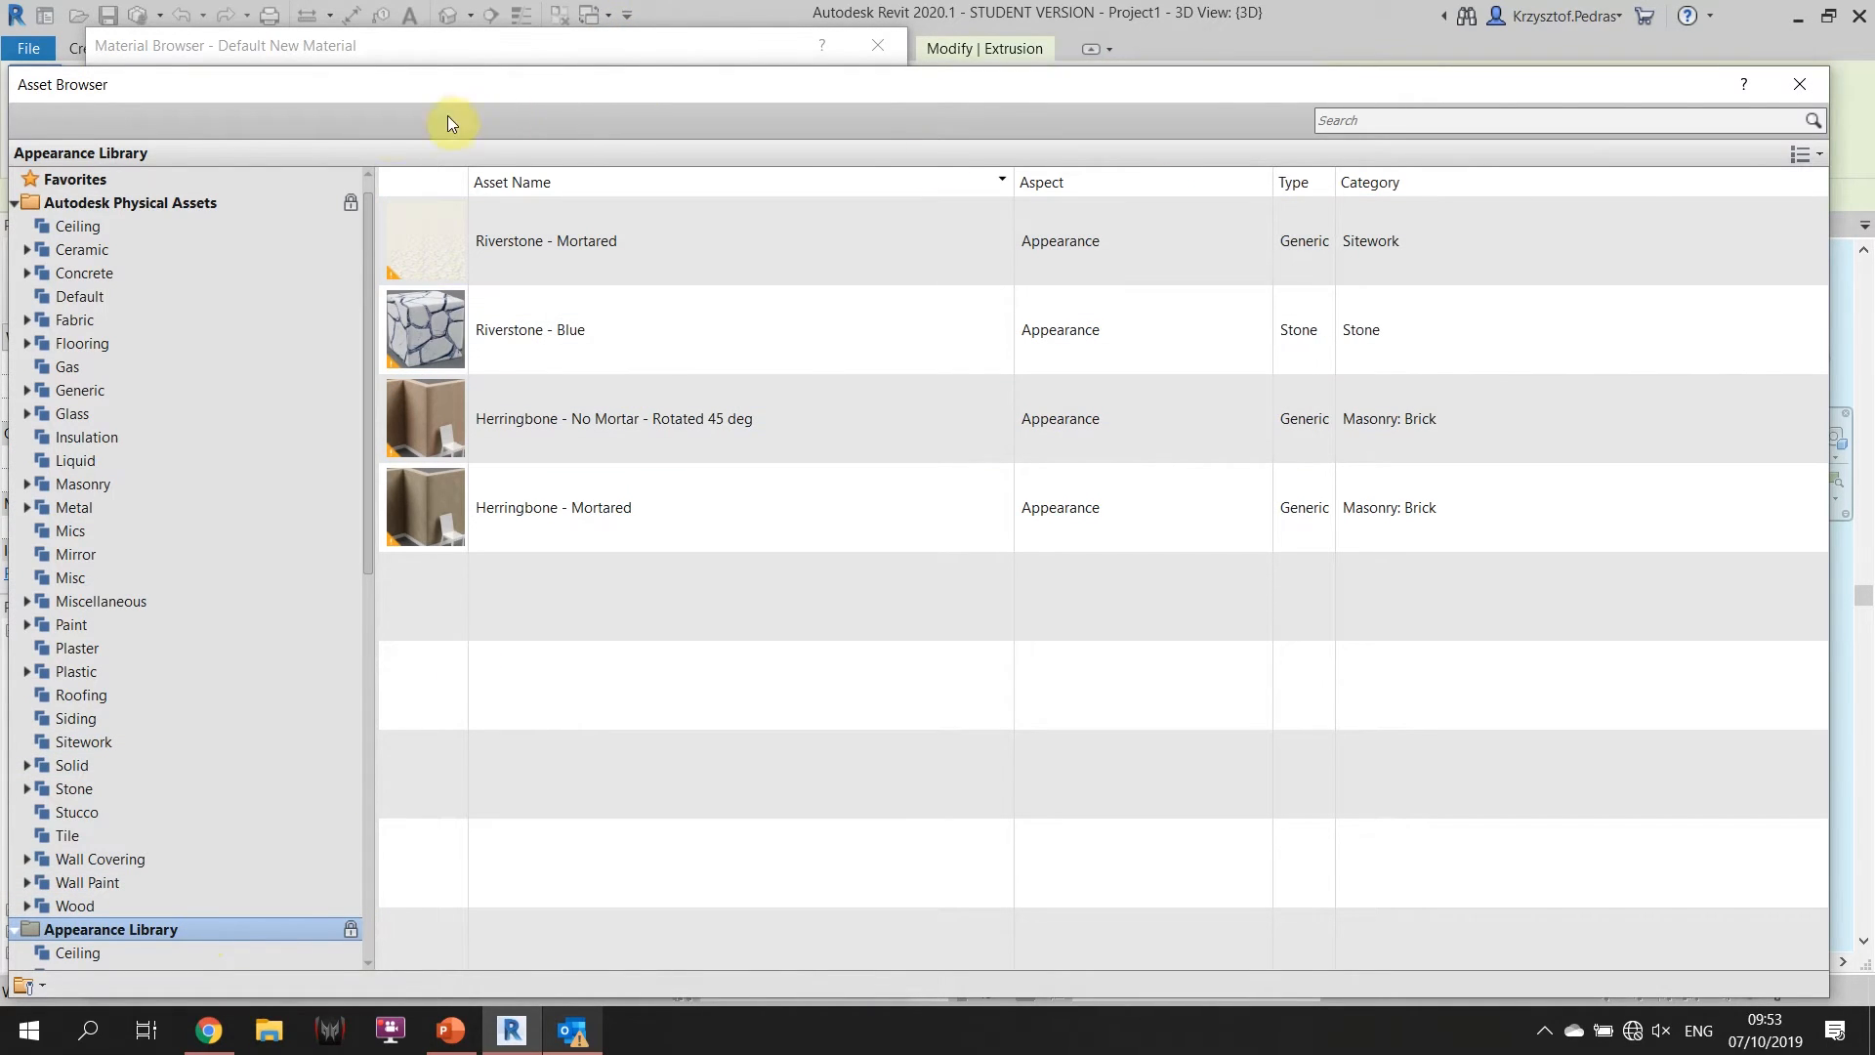
click(97, 273)
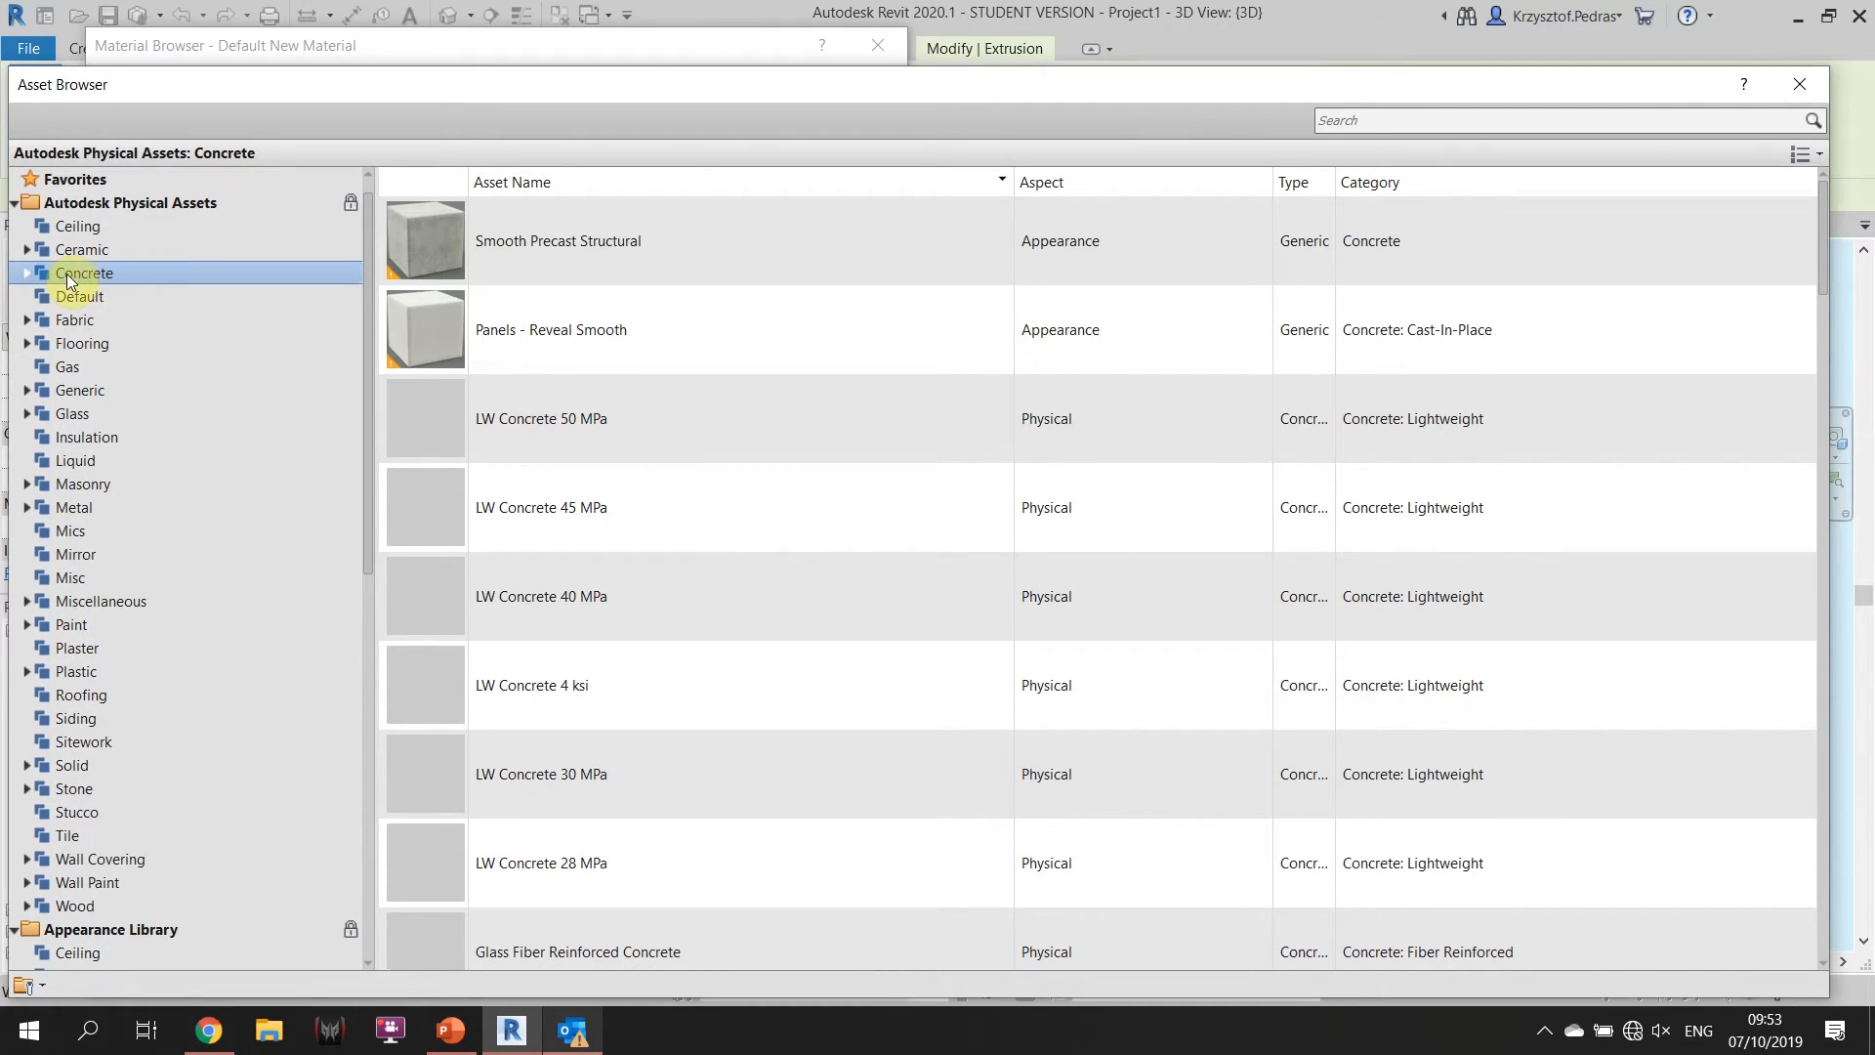
double_click(53, 275)
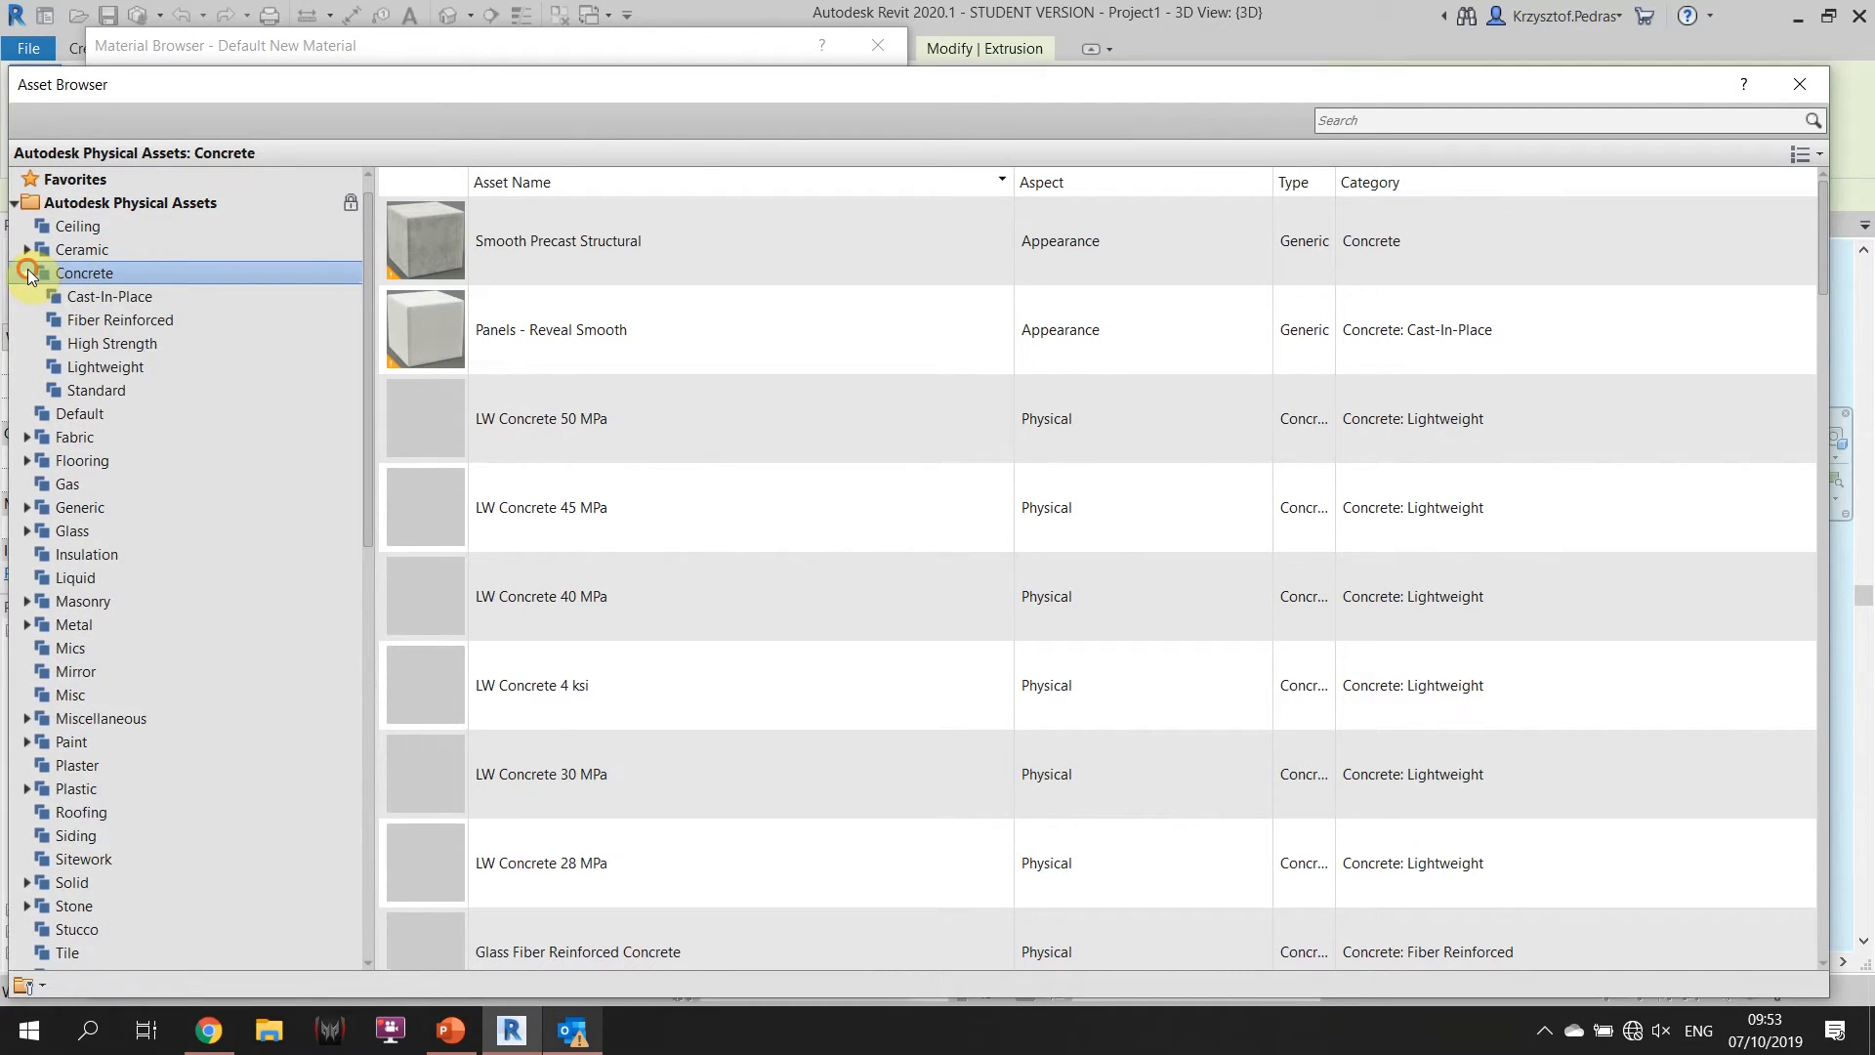
click(134, 295)
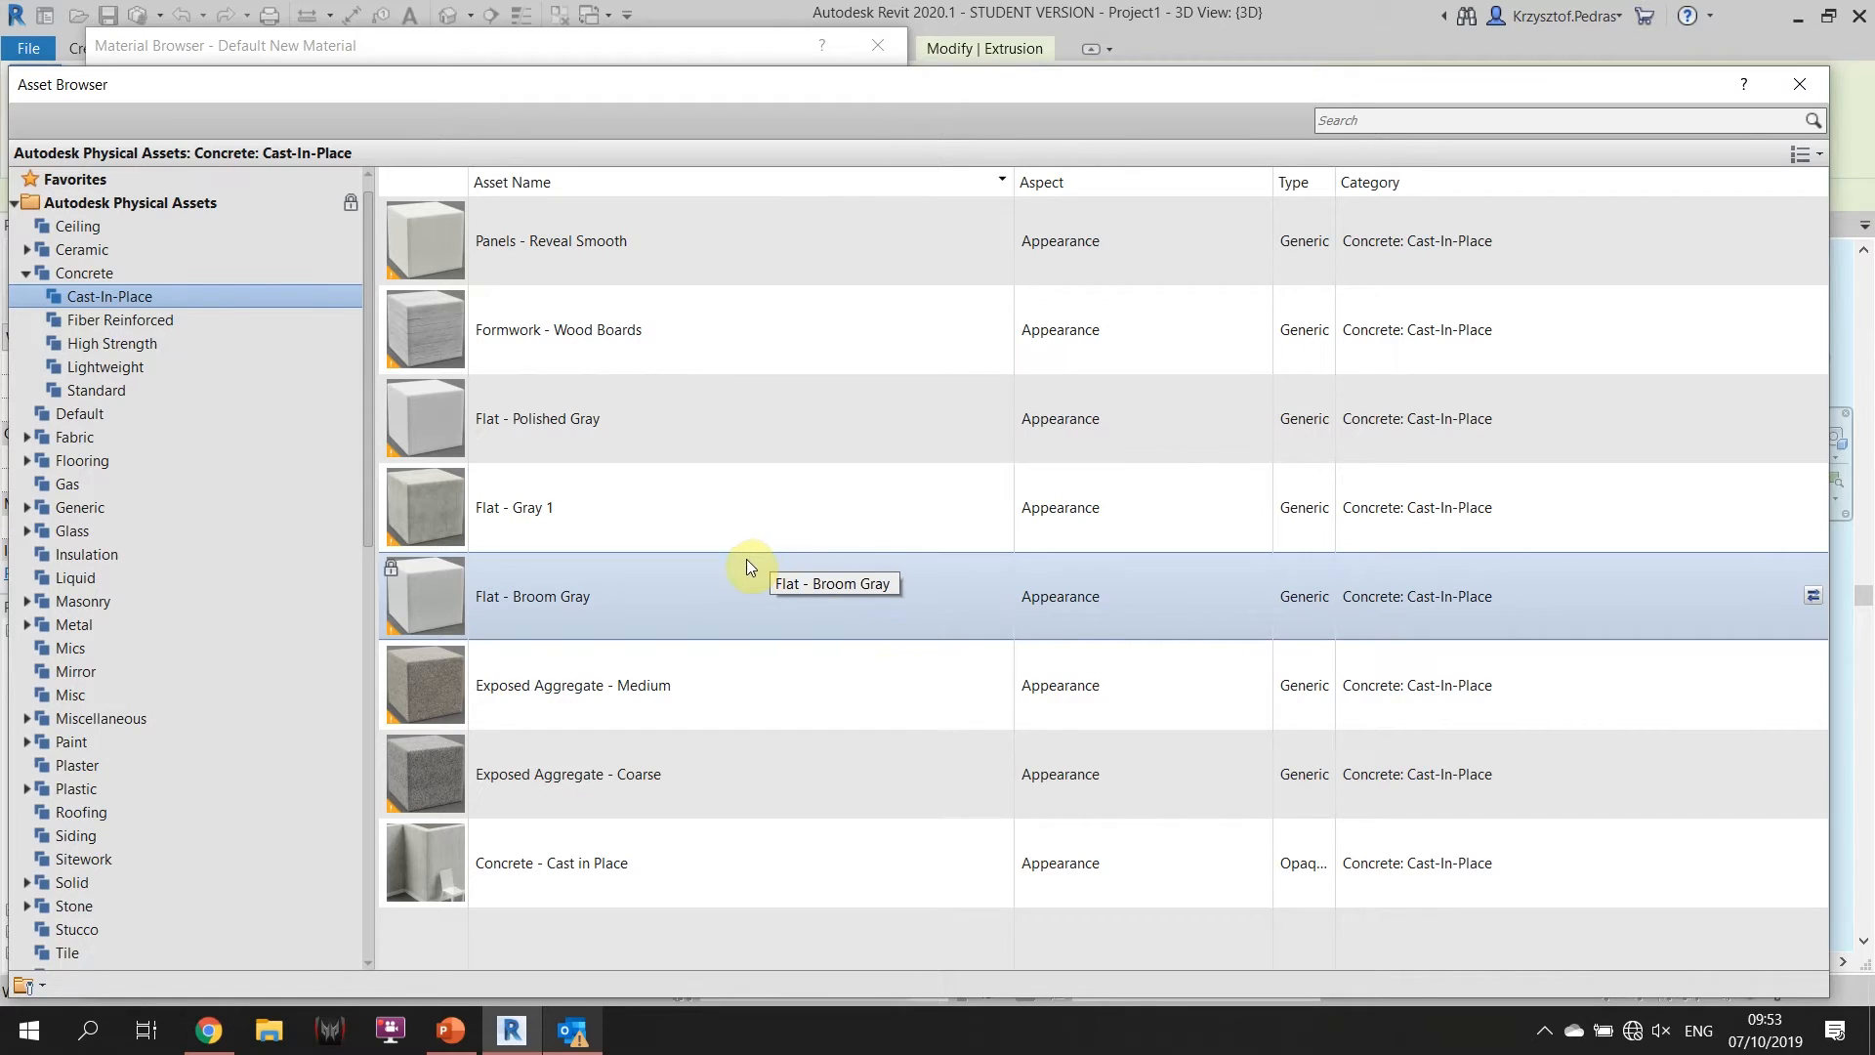
click(644, 575)
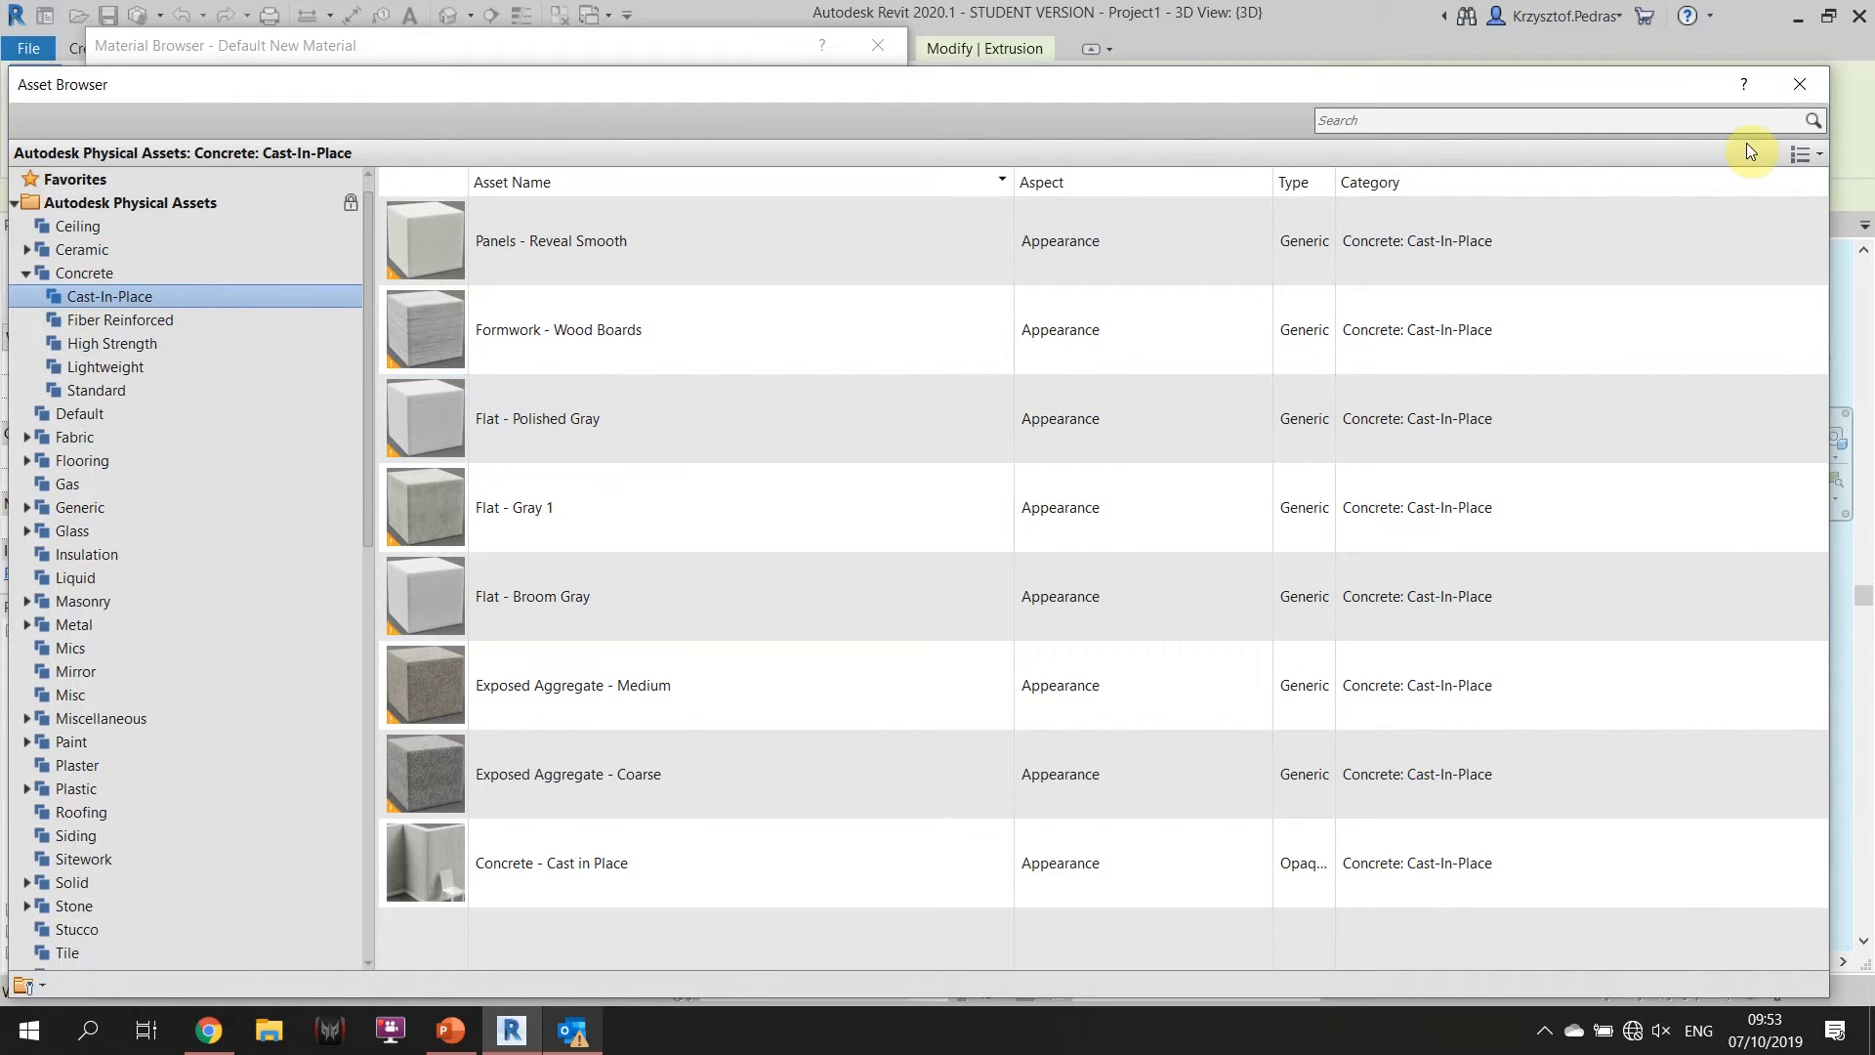
click(1801, 78)
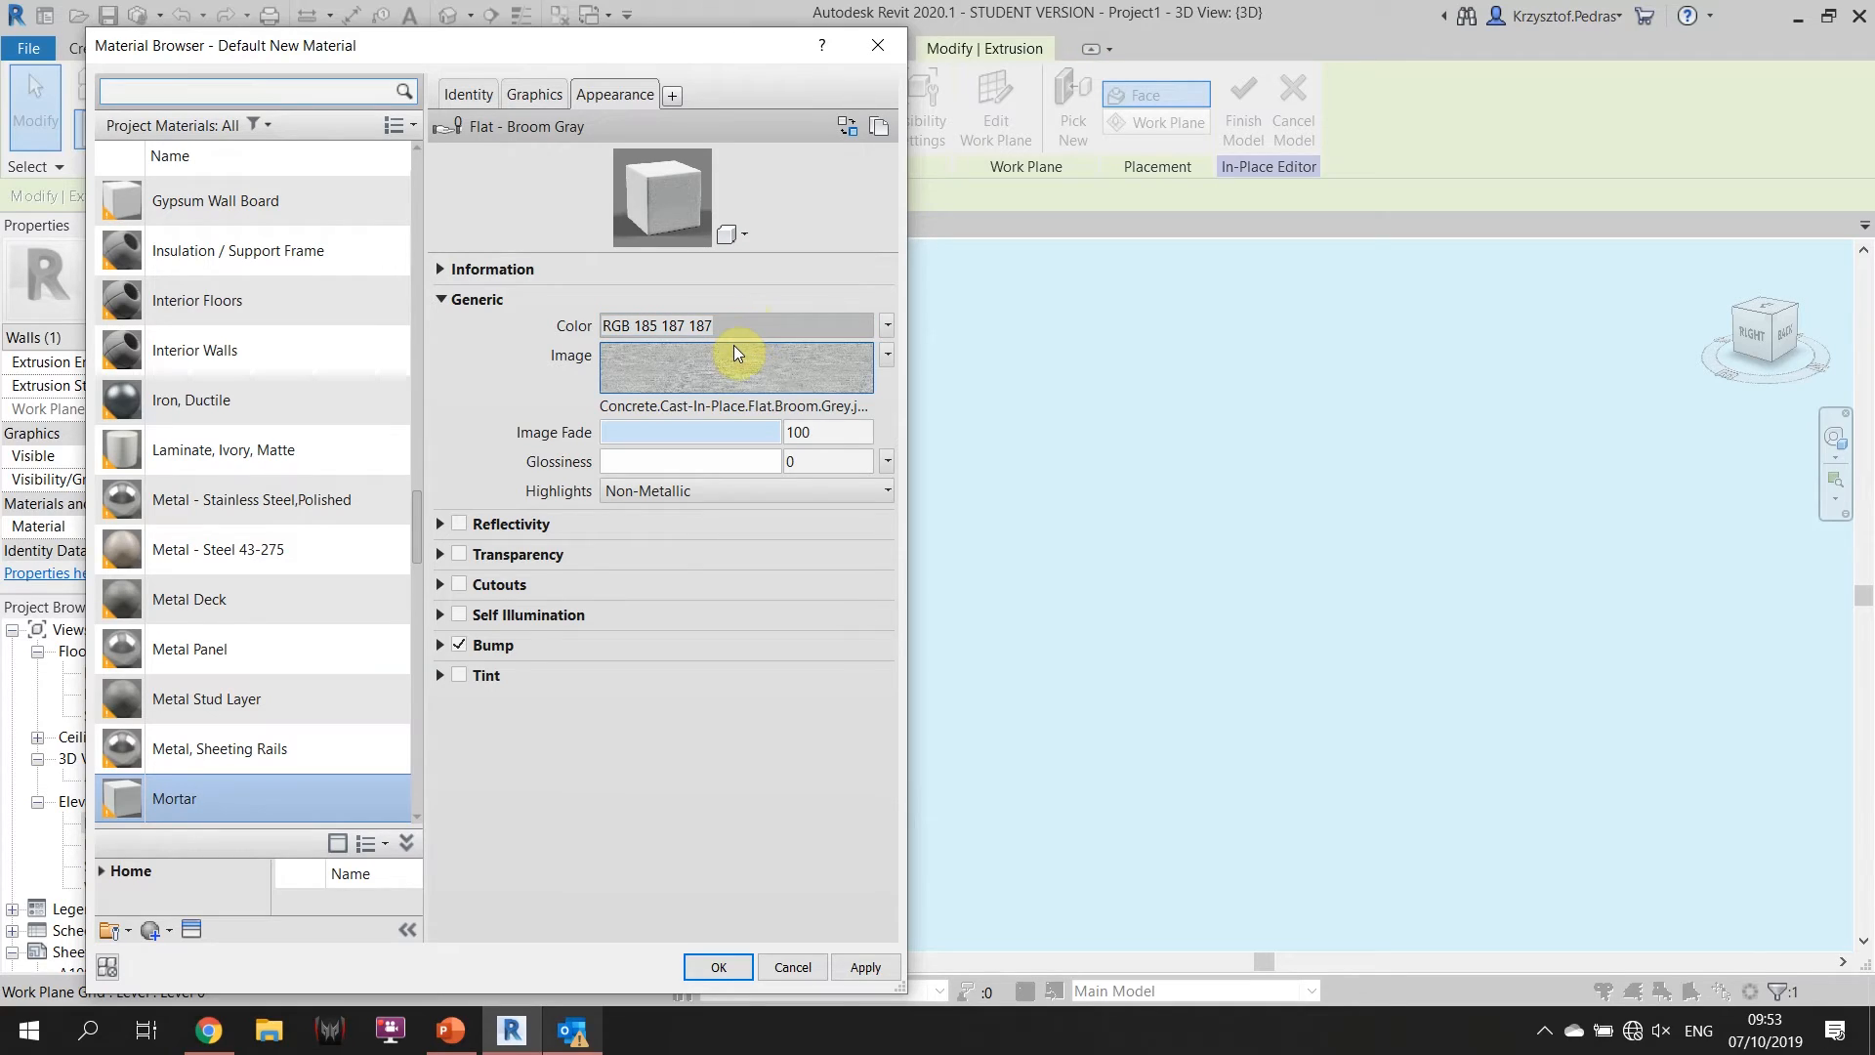
Set the appearance color of Mortar to a dark gray, RGB 82 84 84.
mouse_move(735, 351)
click(747, 322)
drag(664, 273, 286, 208)
drag(341, 314, 344, 407)
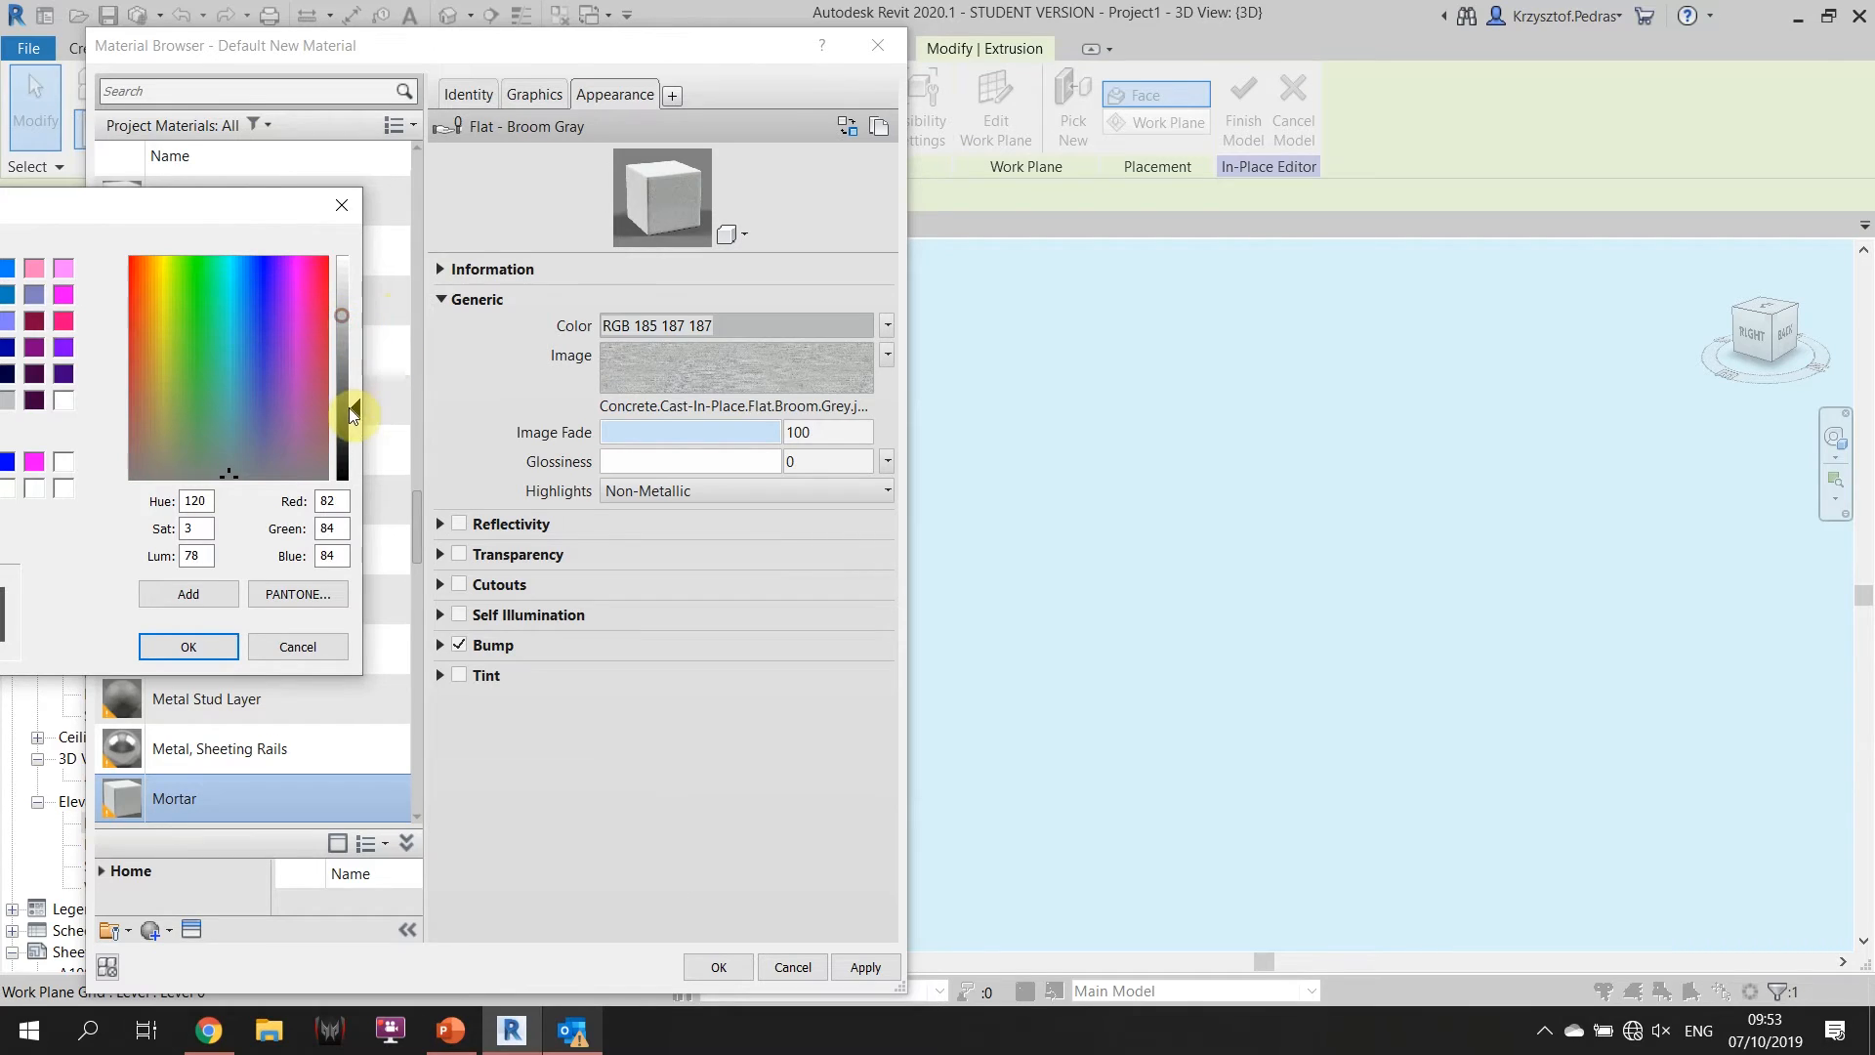
click(190, 647)
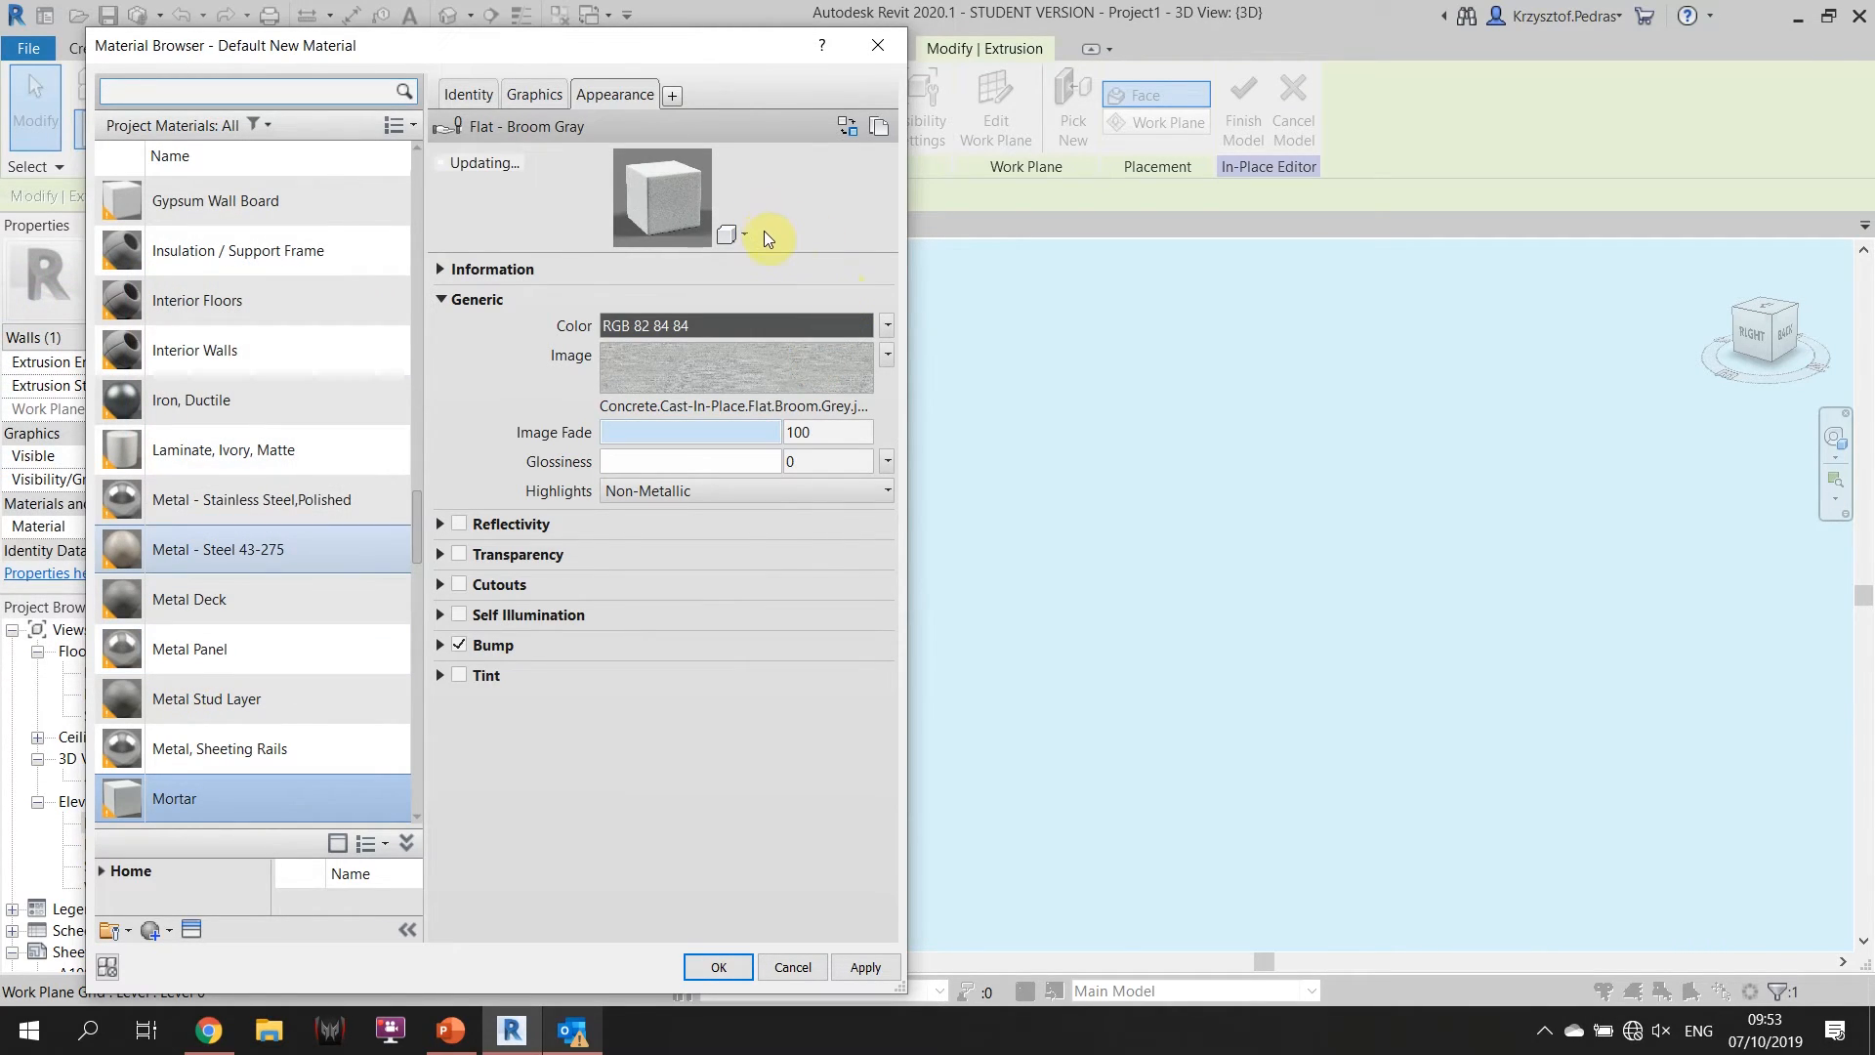
Enlarge the appearance preview of Mortar and darken its color to RGB 44 46 46.
drag(770, 250, 720, 535)
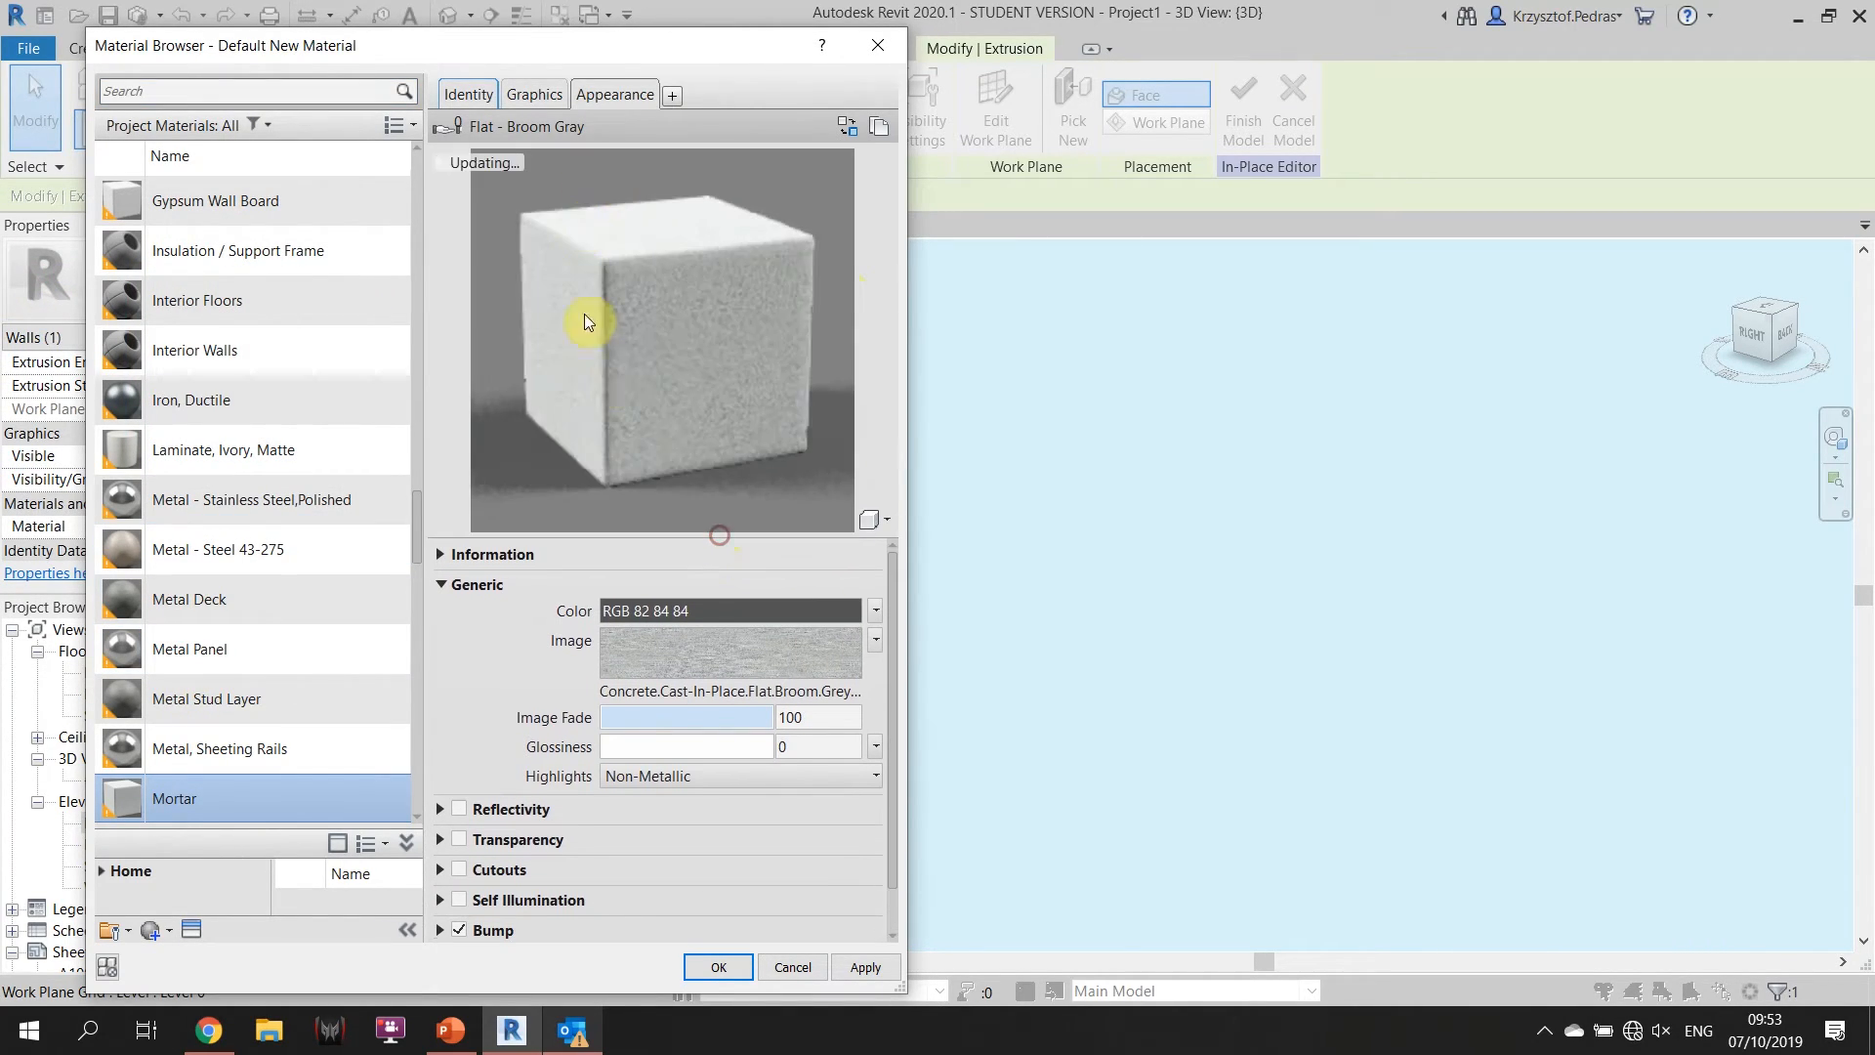
click(656, 611)
drag(752, 487, 752, 520)
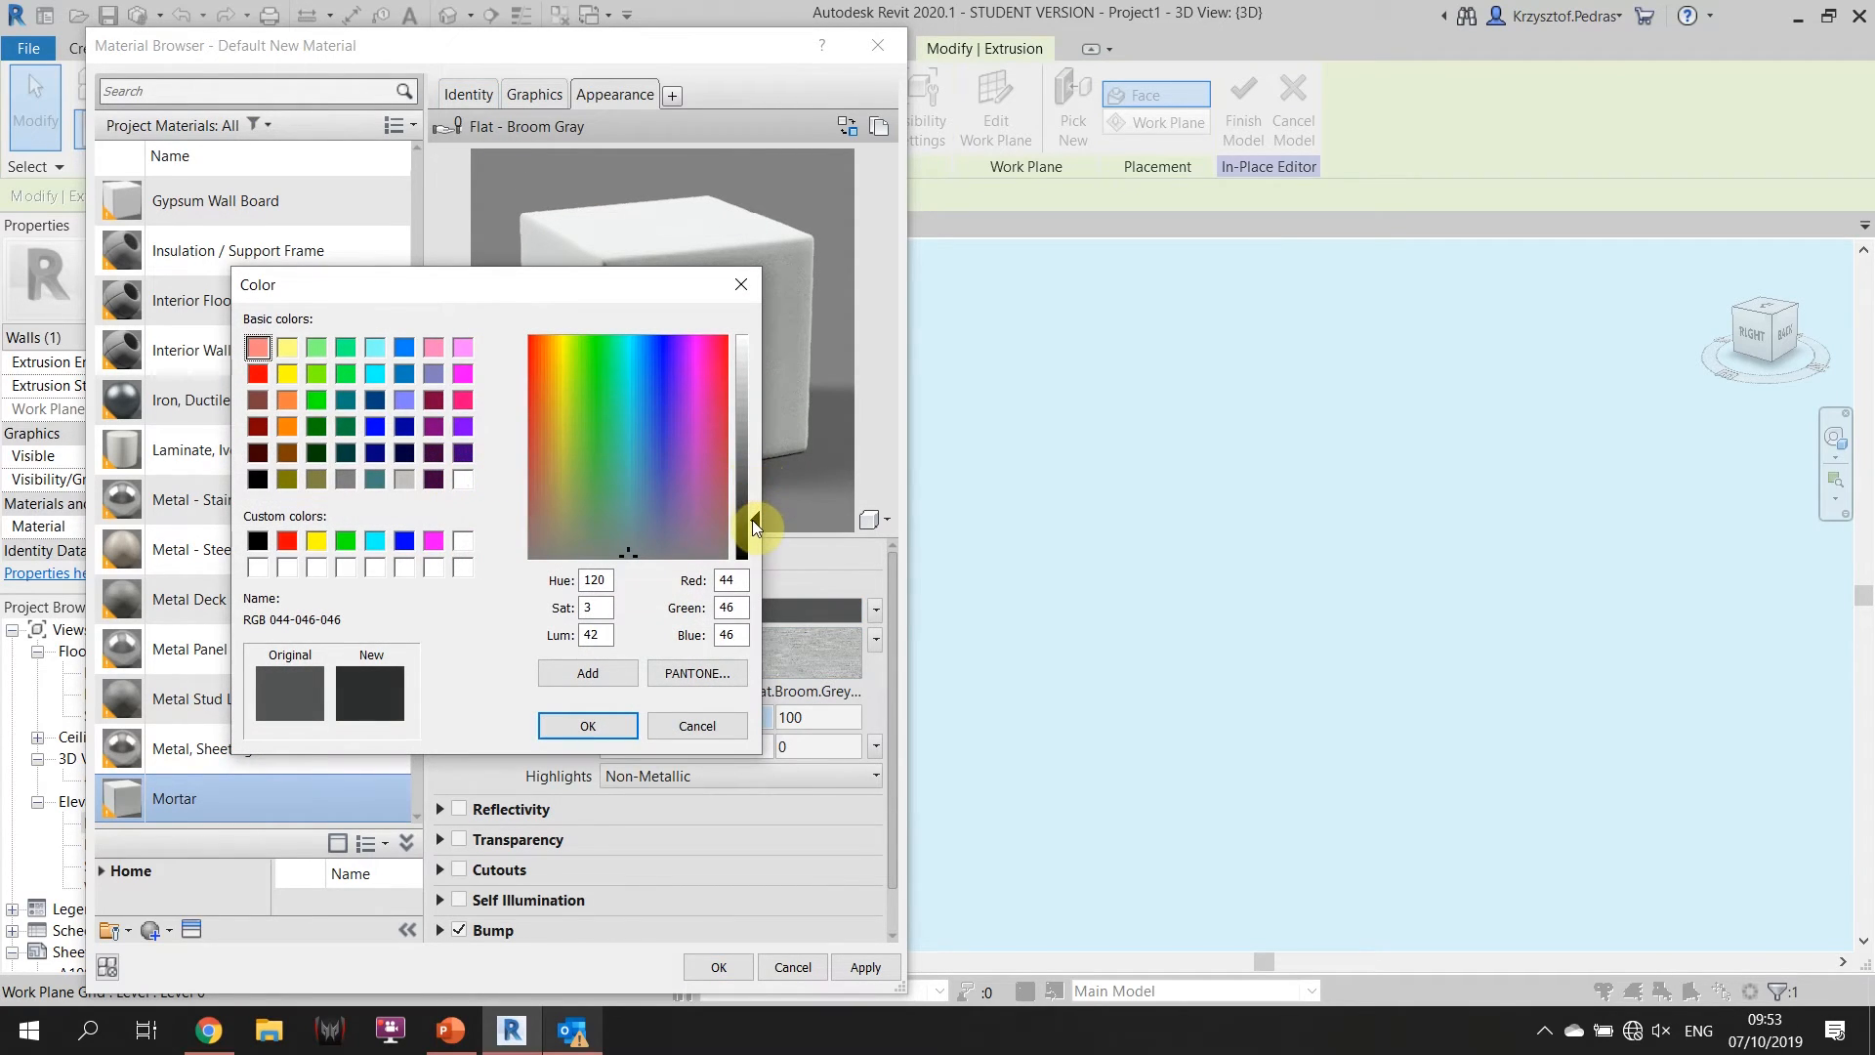
click(591, 723)
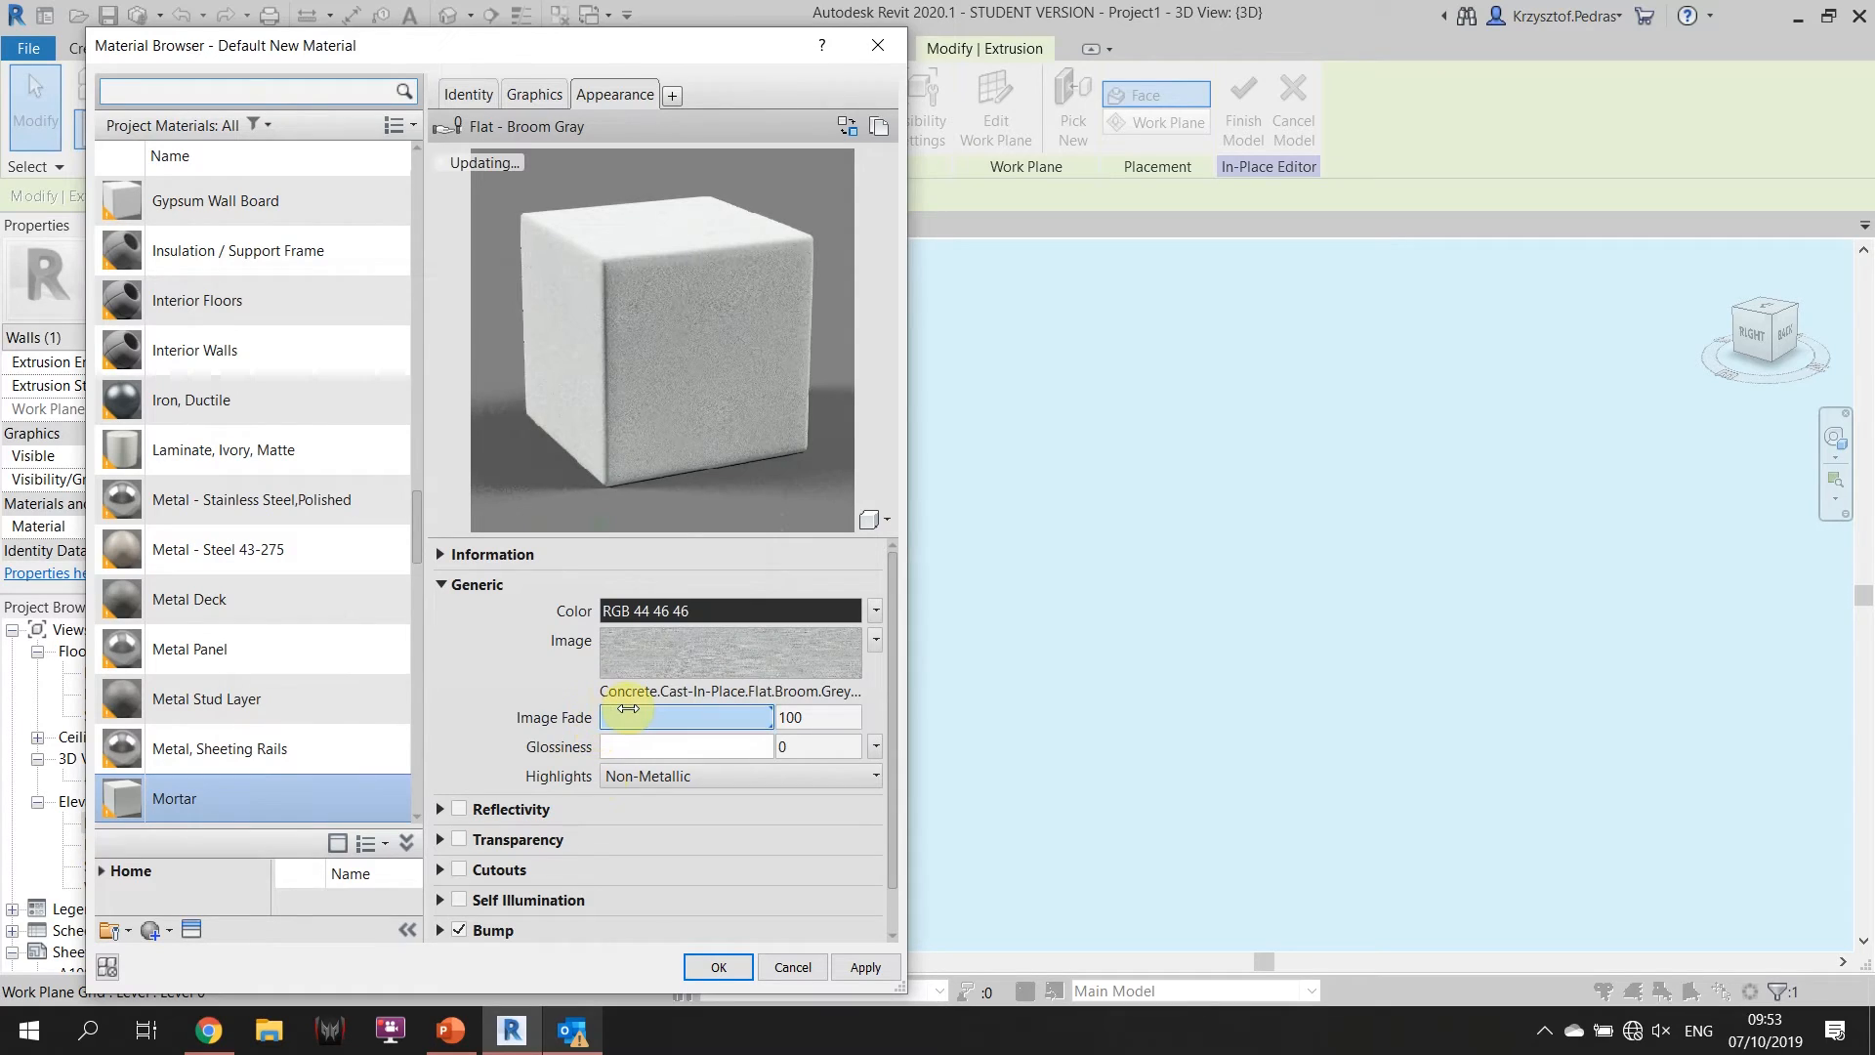
Assign Mortar to the L-shaped extrusion and check the material in the 3D view.
click(719, 968)
click(921, 406)
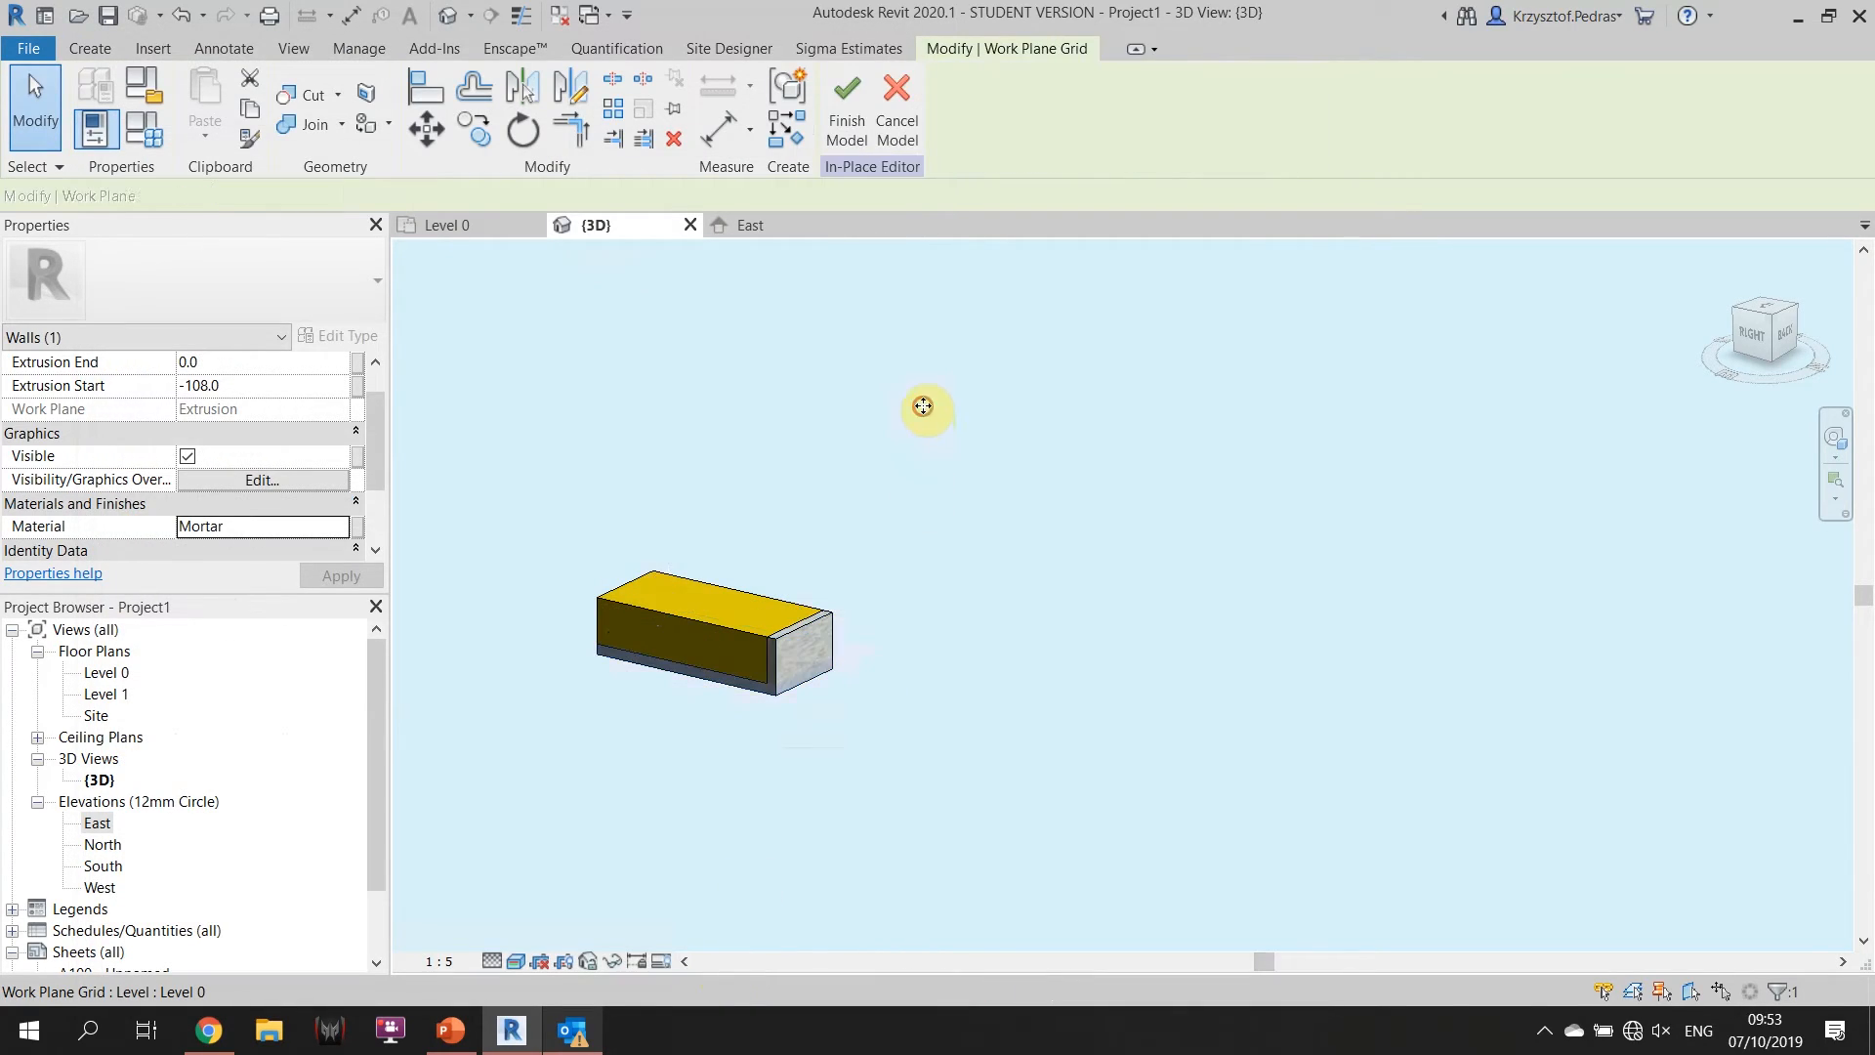
scroll(691, 622, up, 3)
scroll(692, 621, down, 4)
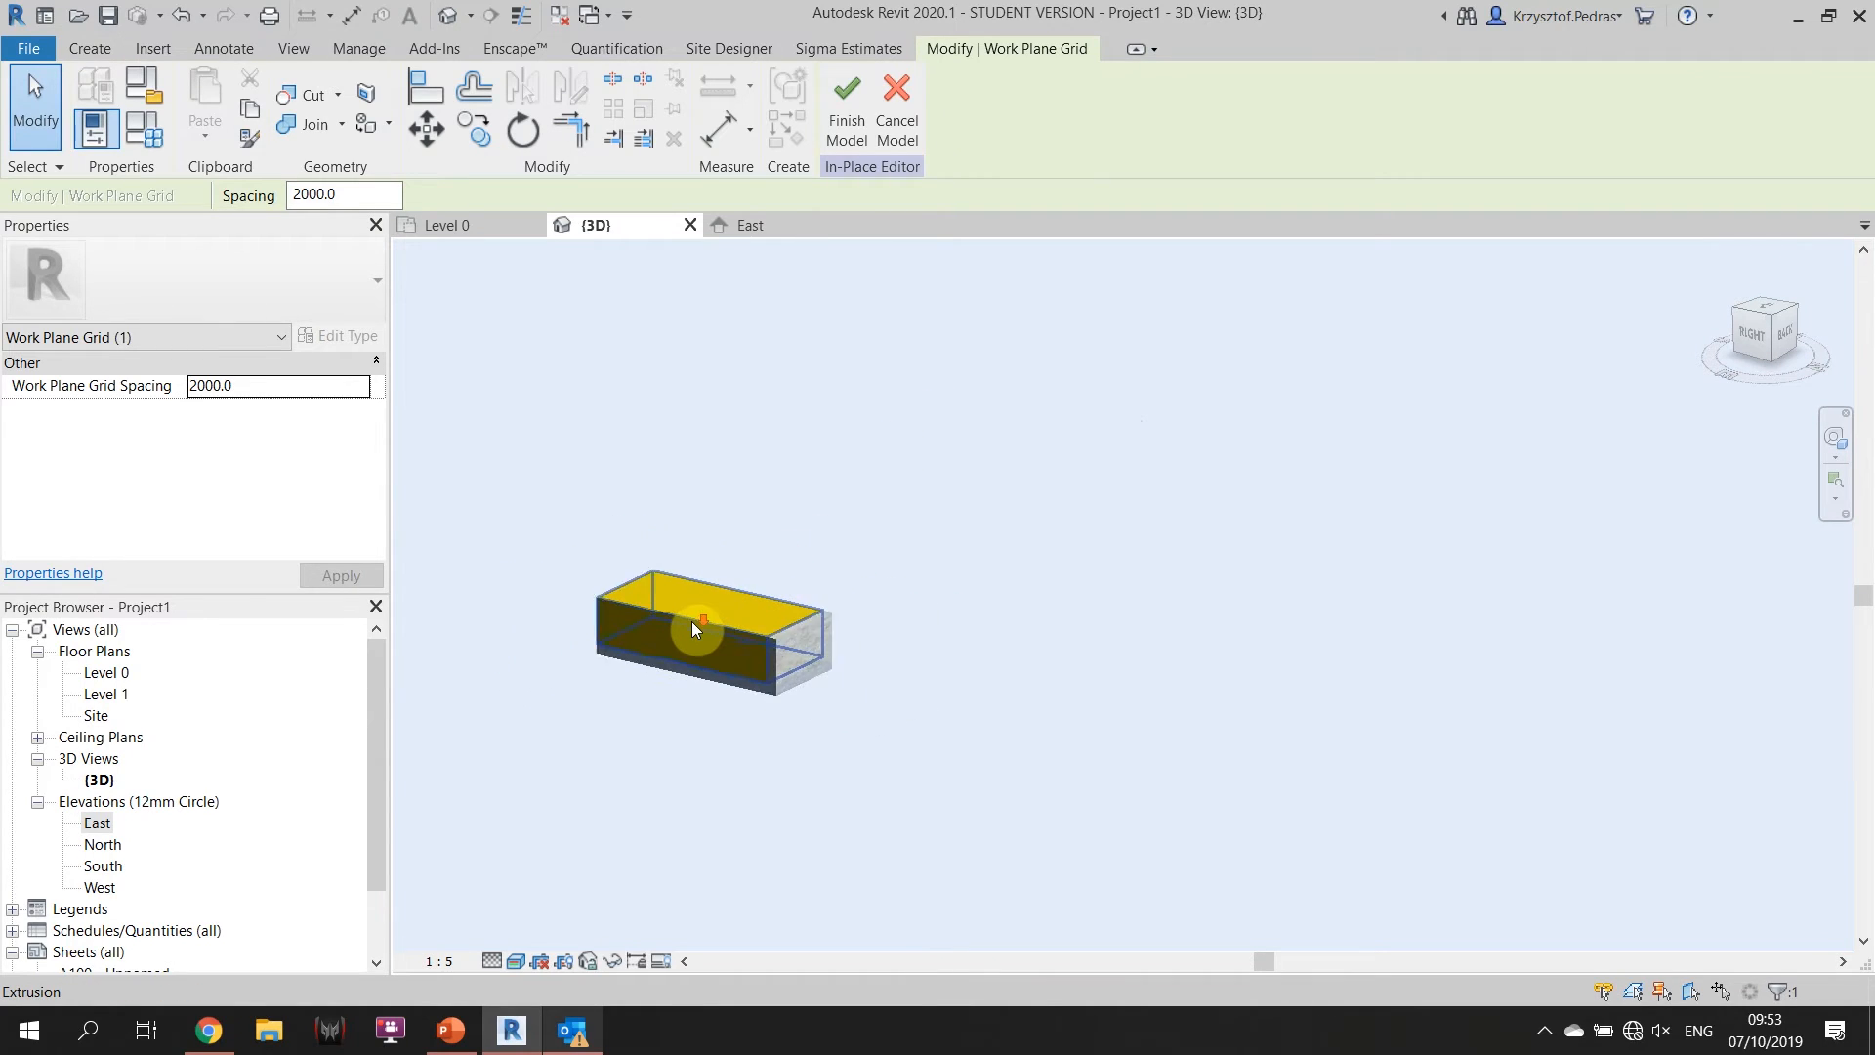
Examine the brick and its L-shaped mortar up close in the 3D view to check both materials.
scroll(693, 600, up, 3)
middle_drag(693, 608, 808, 562)
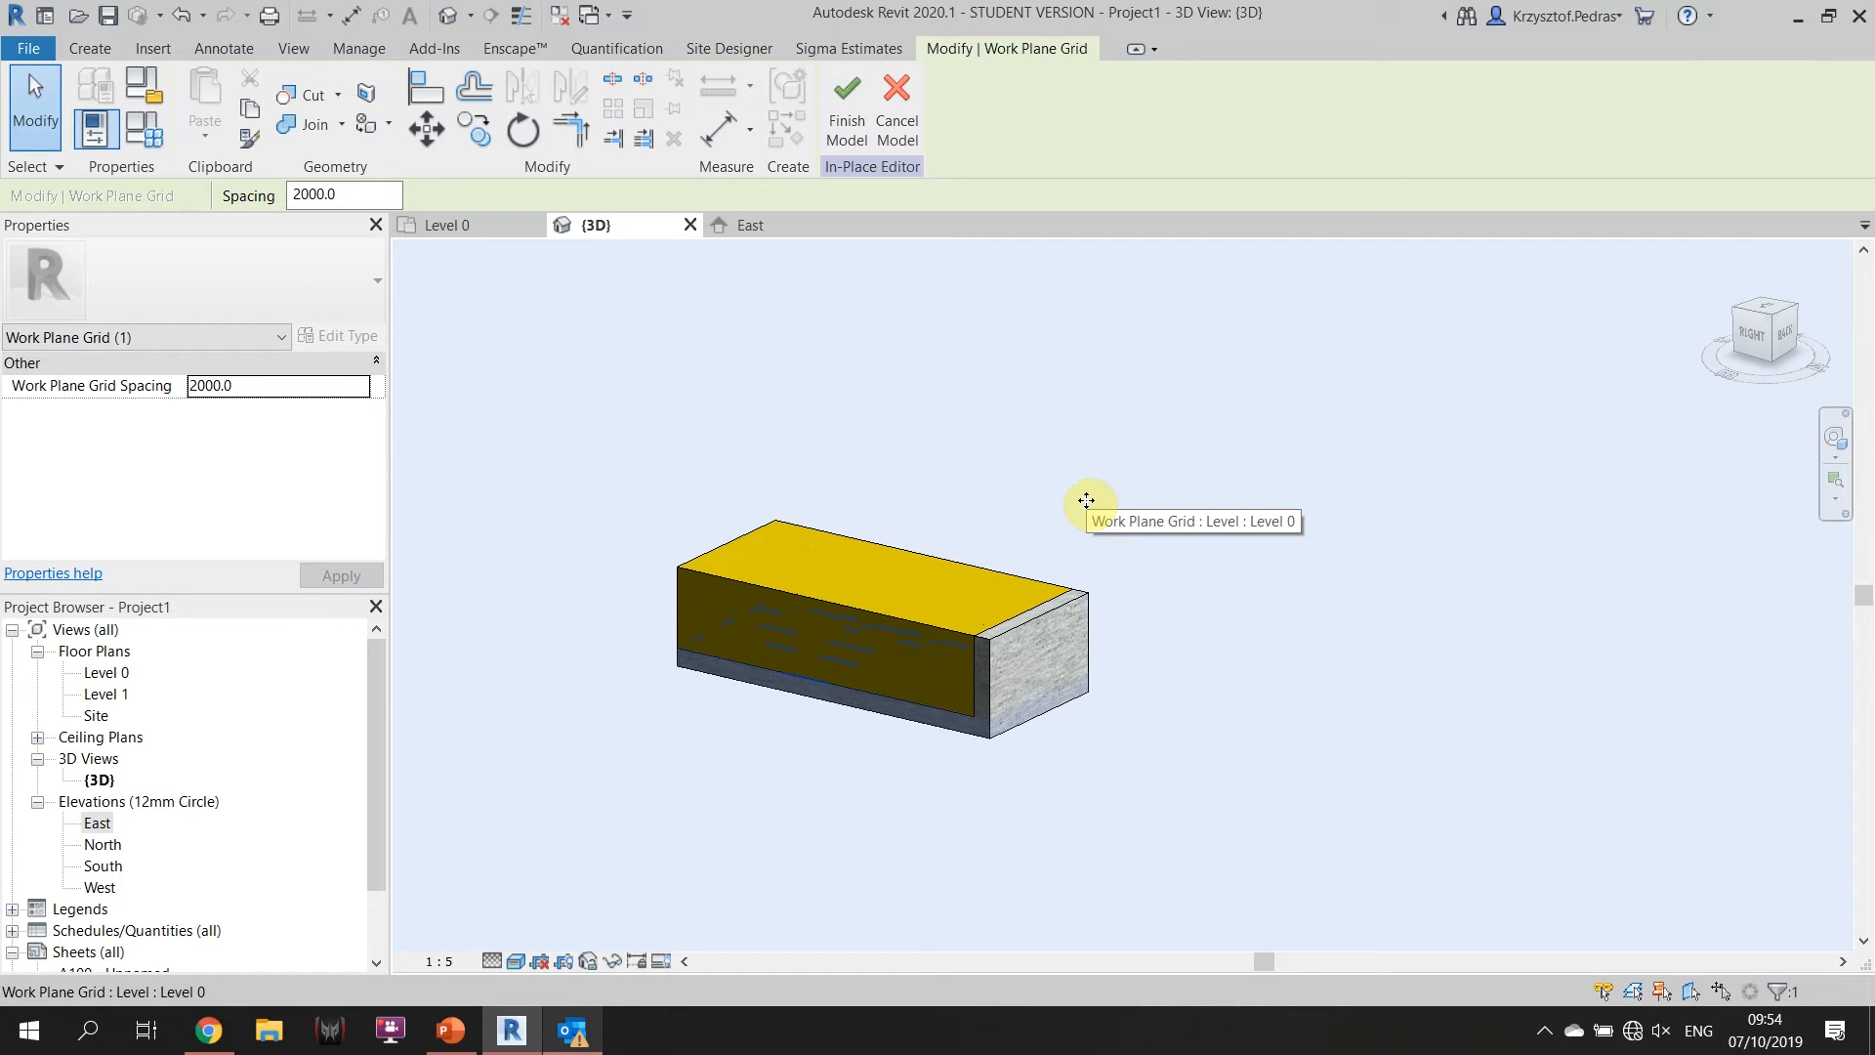
click(900, 617)
click(1046, 406)
click(1005, 637)
click(1046, 448)
click(912, 583)
click(1046, 494)
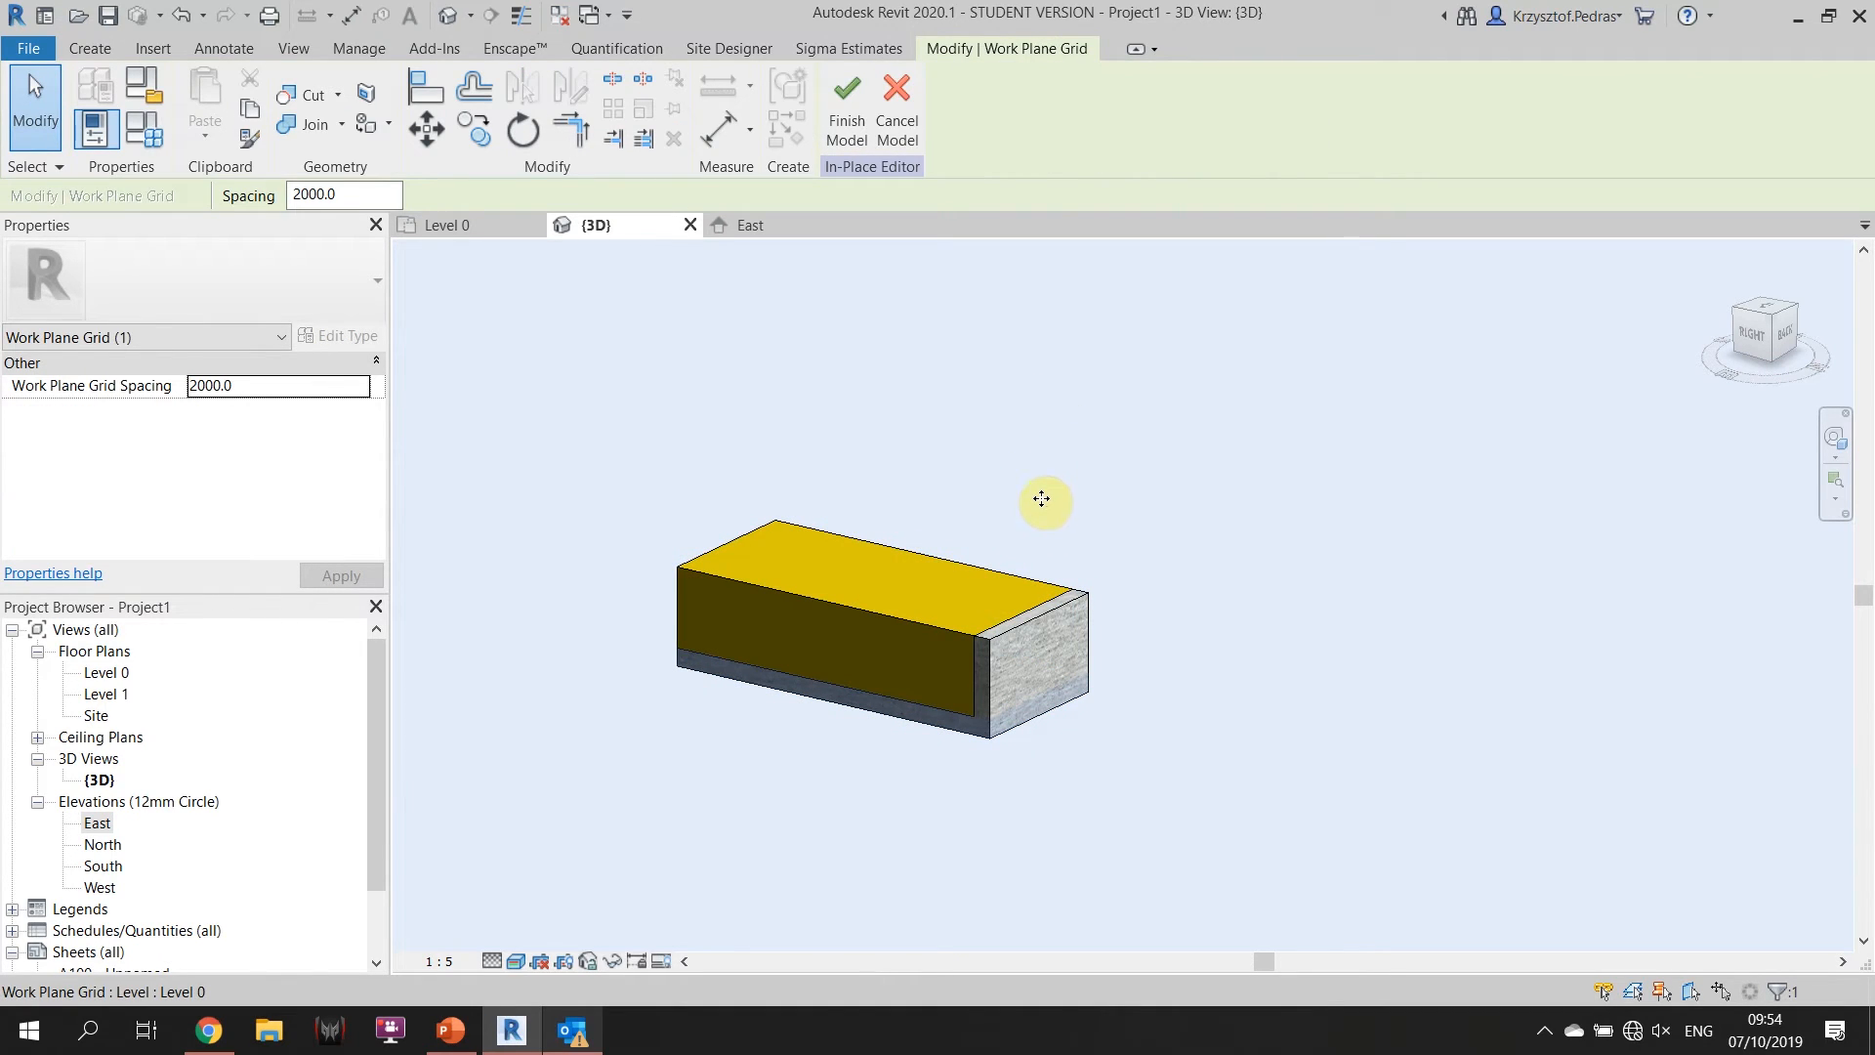
mouse_move(898, 632)
shift+middle_down()
mouse_move(905, 561)
mouse_move(907, 654)
shift+middle_up()
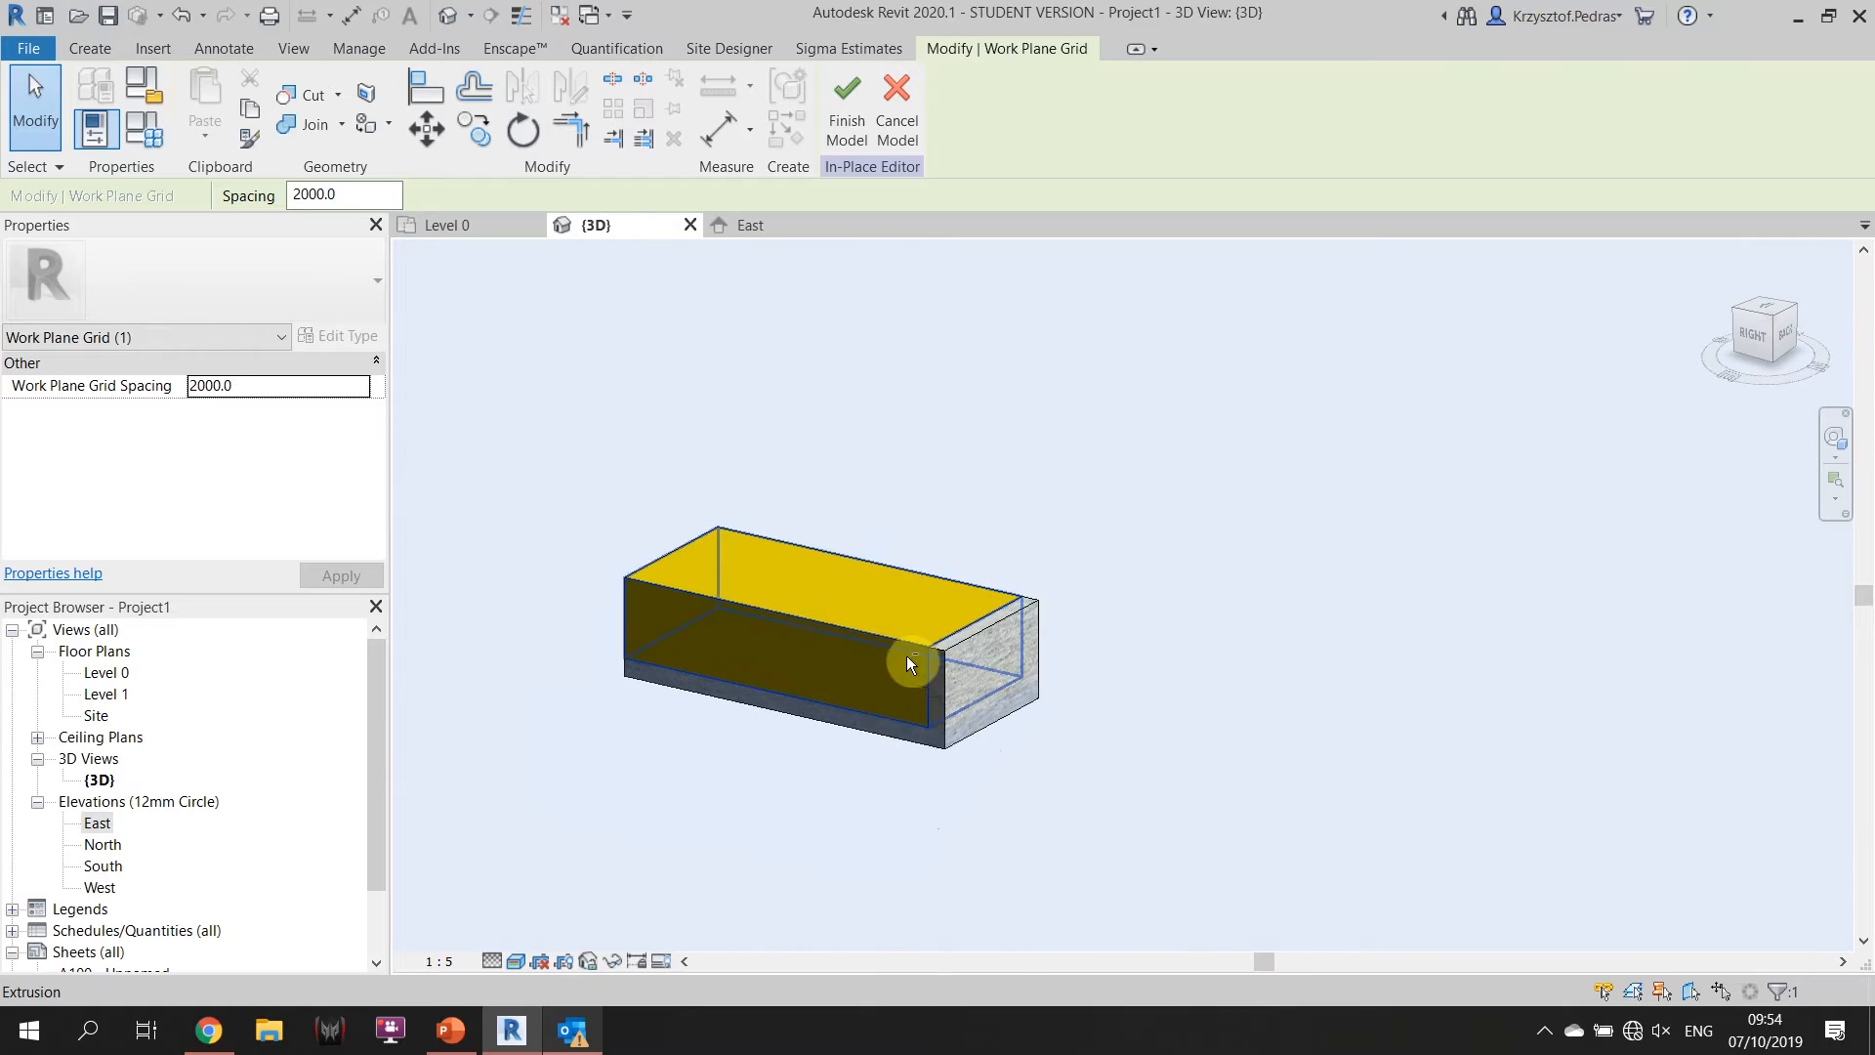
click(857, 629)
click(908, 604)
key(Escape)
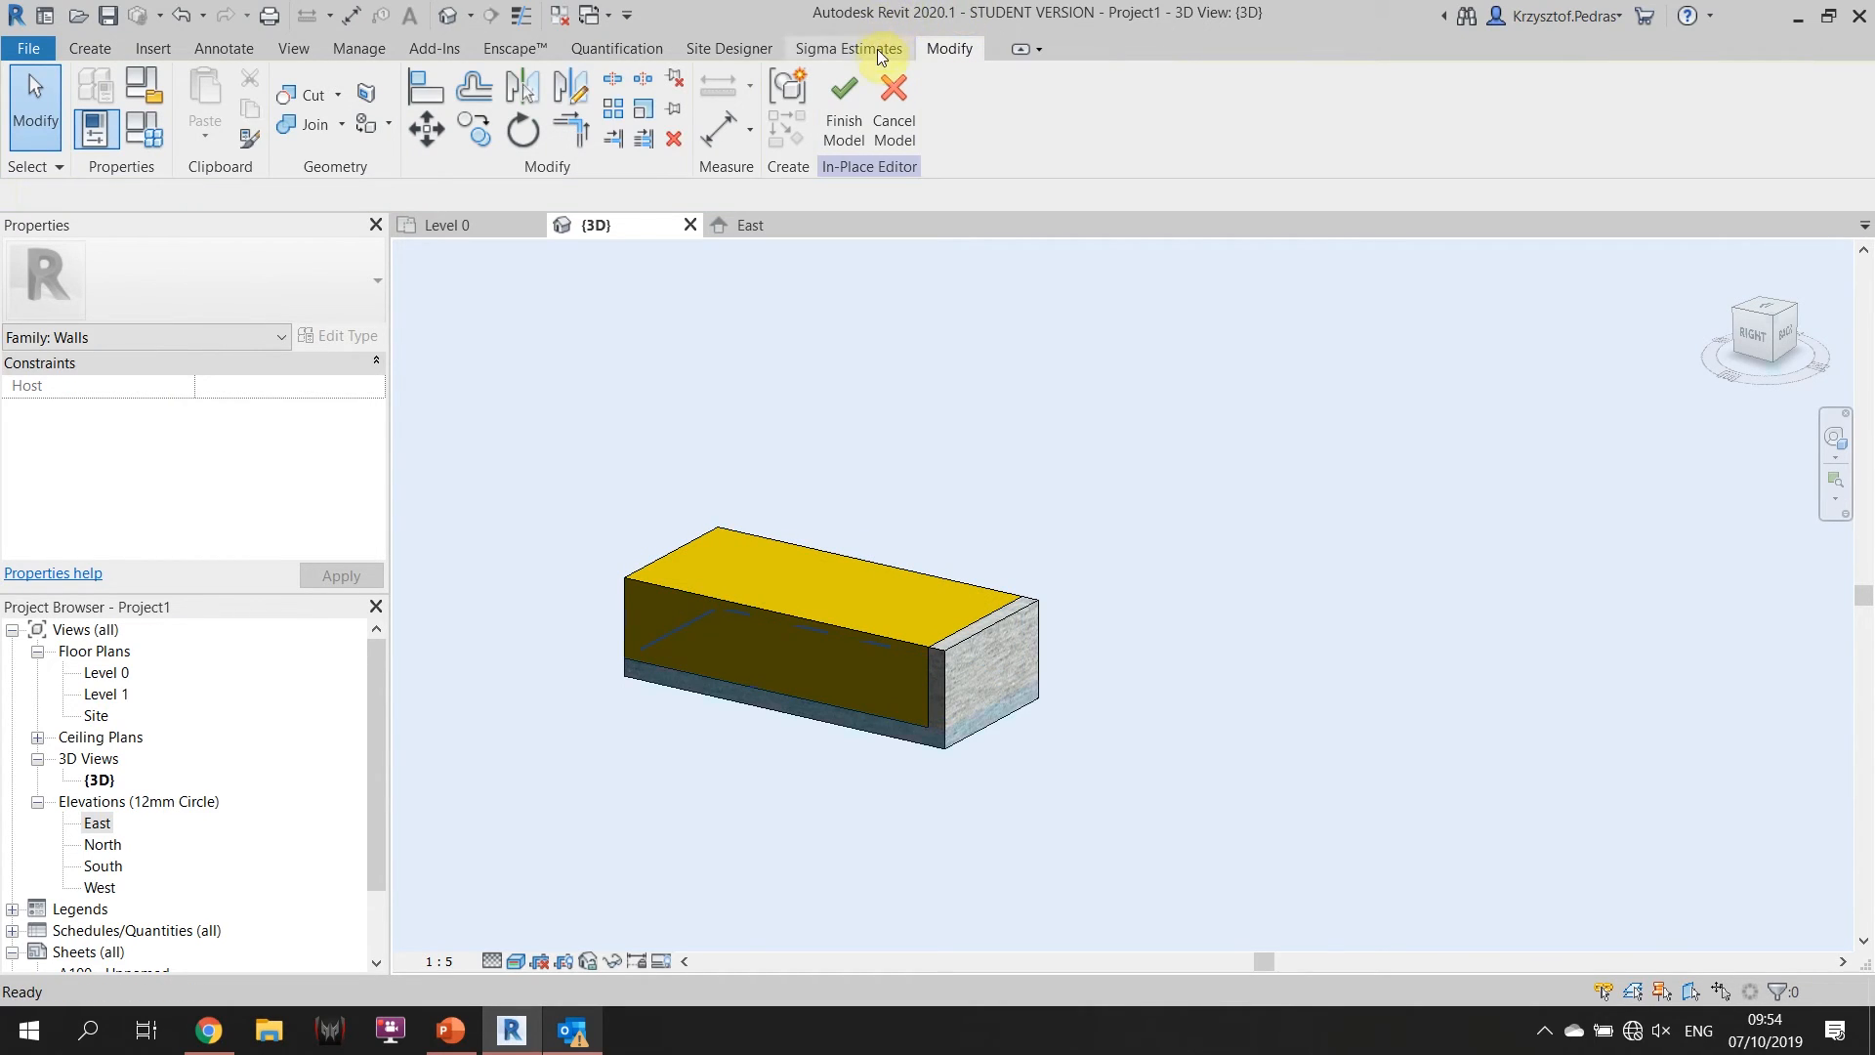
Finish the in-place model and dismiss the save reminder without saving.
click(842, 142)
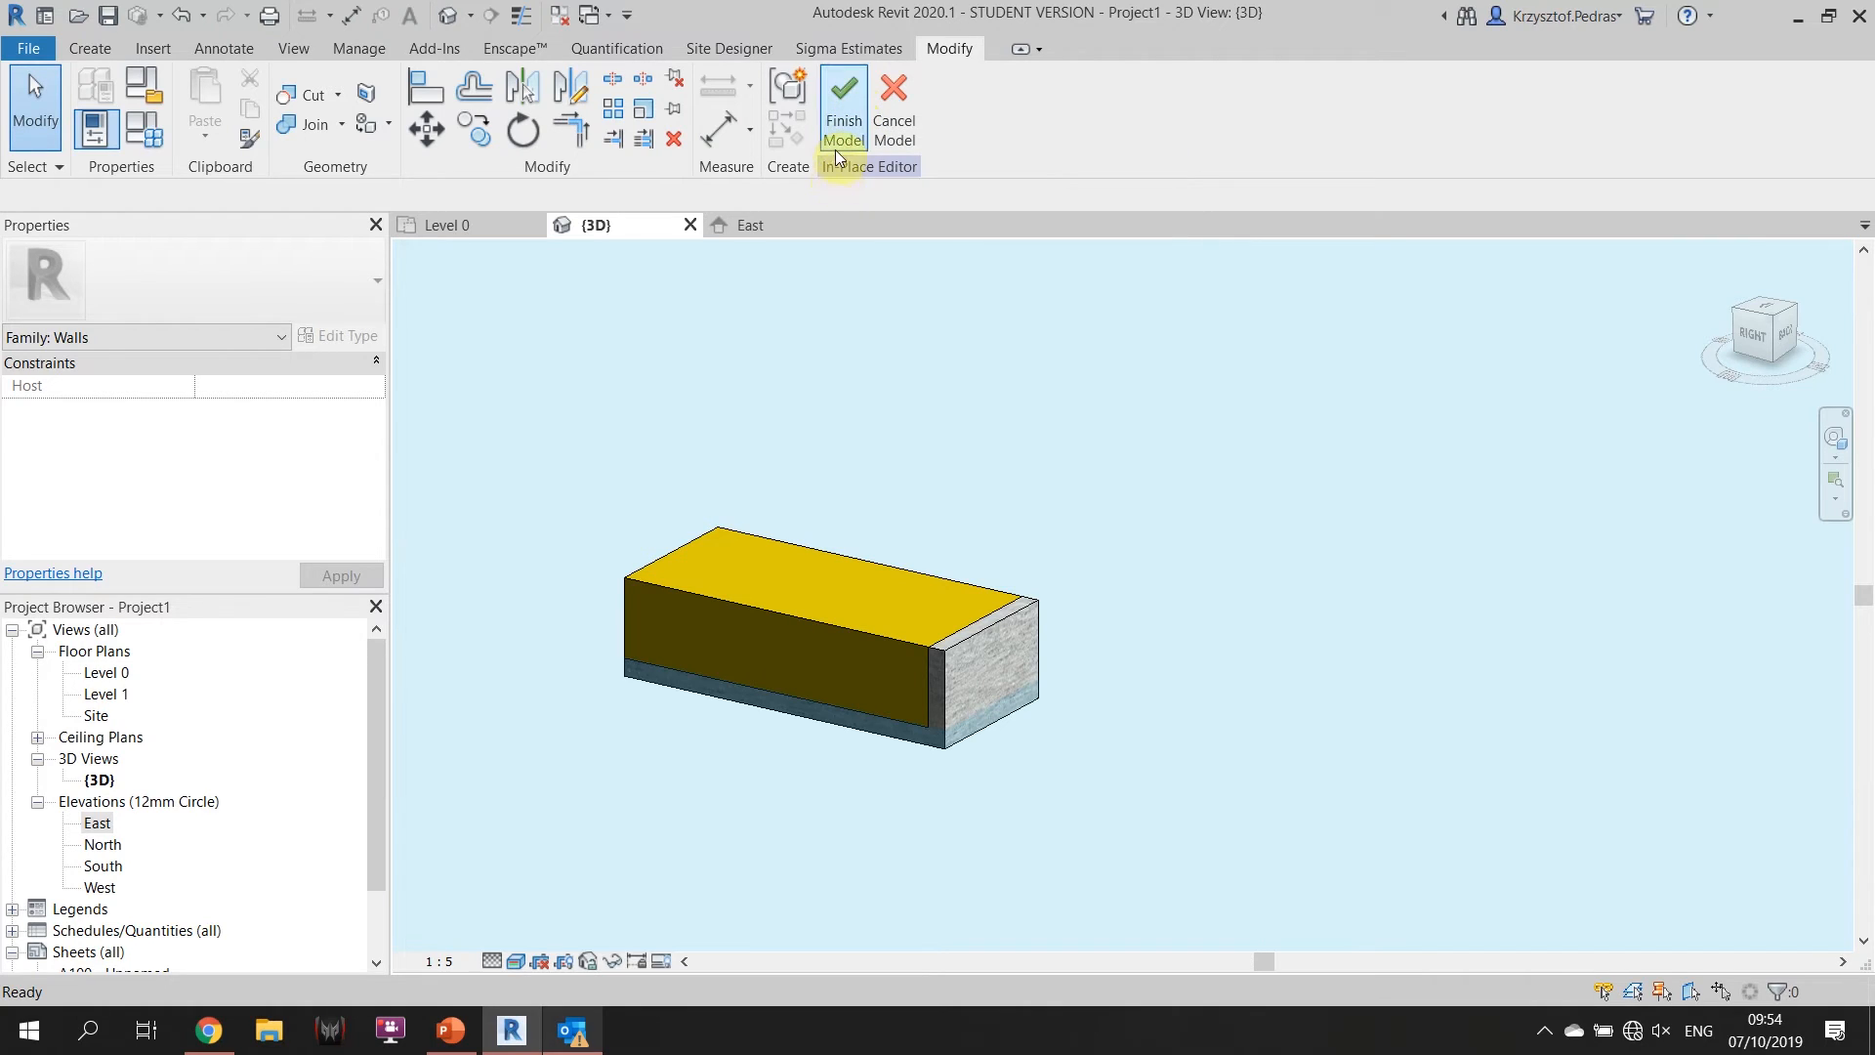
click(842, 143)
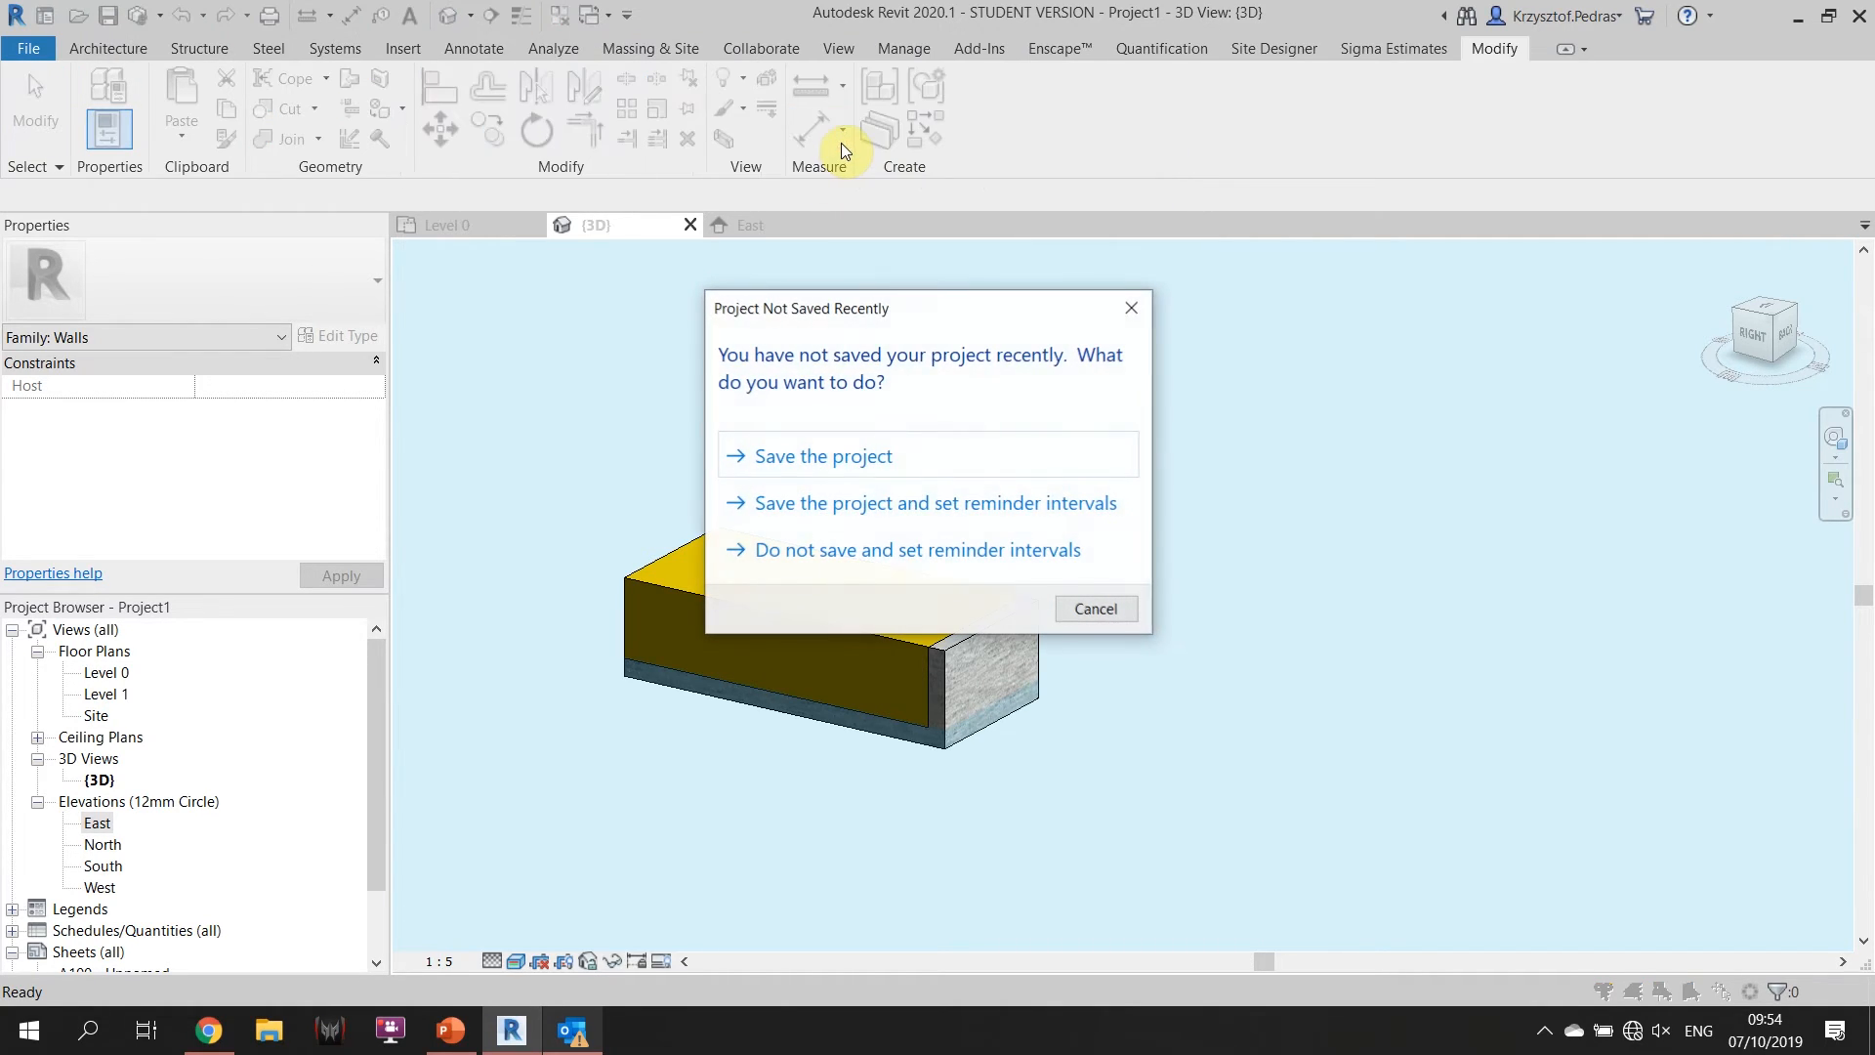
click(1132, 308)
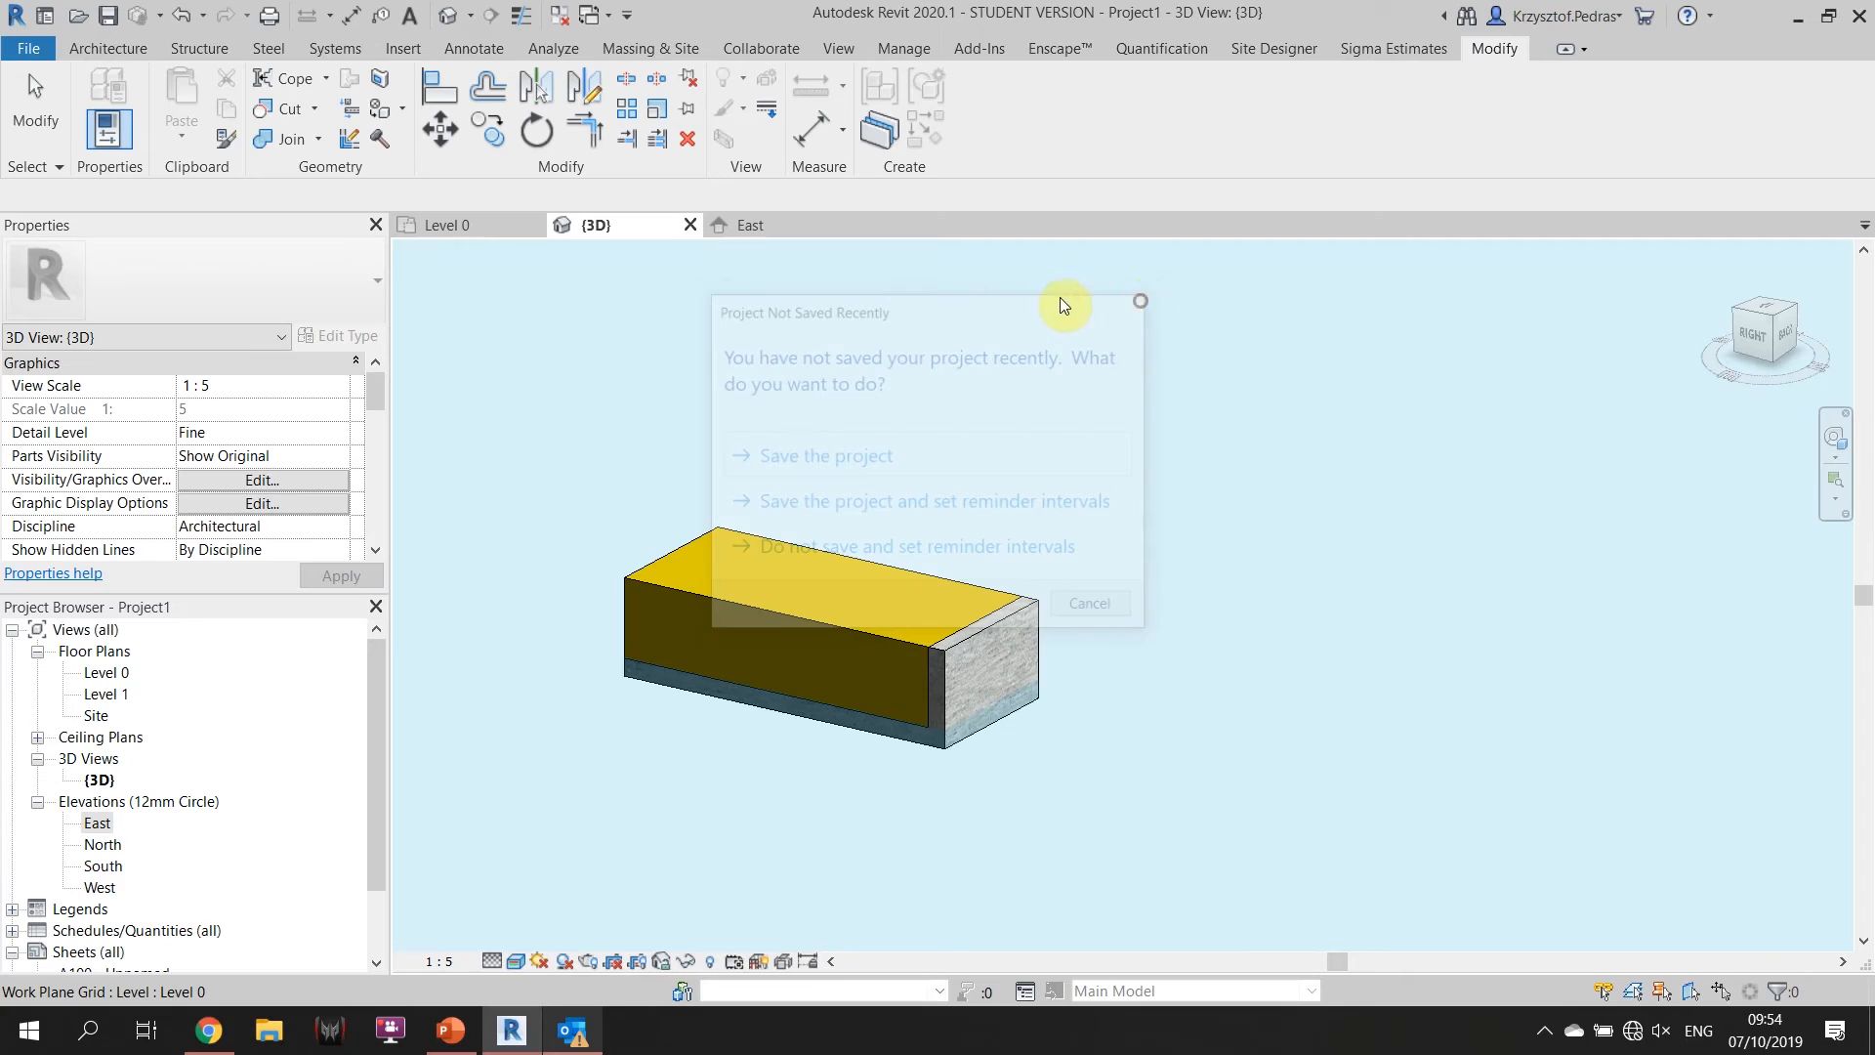
scroll(843, 463, down, 5)
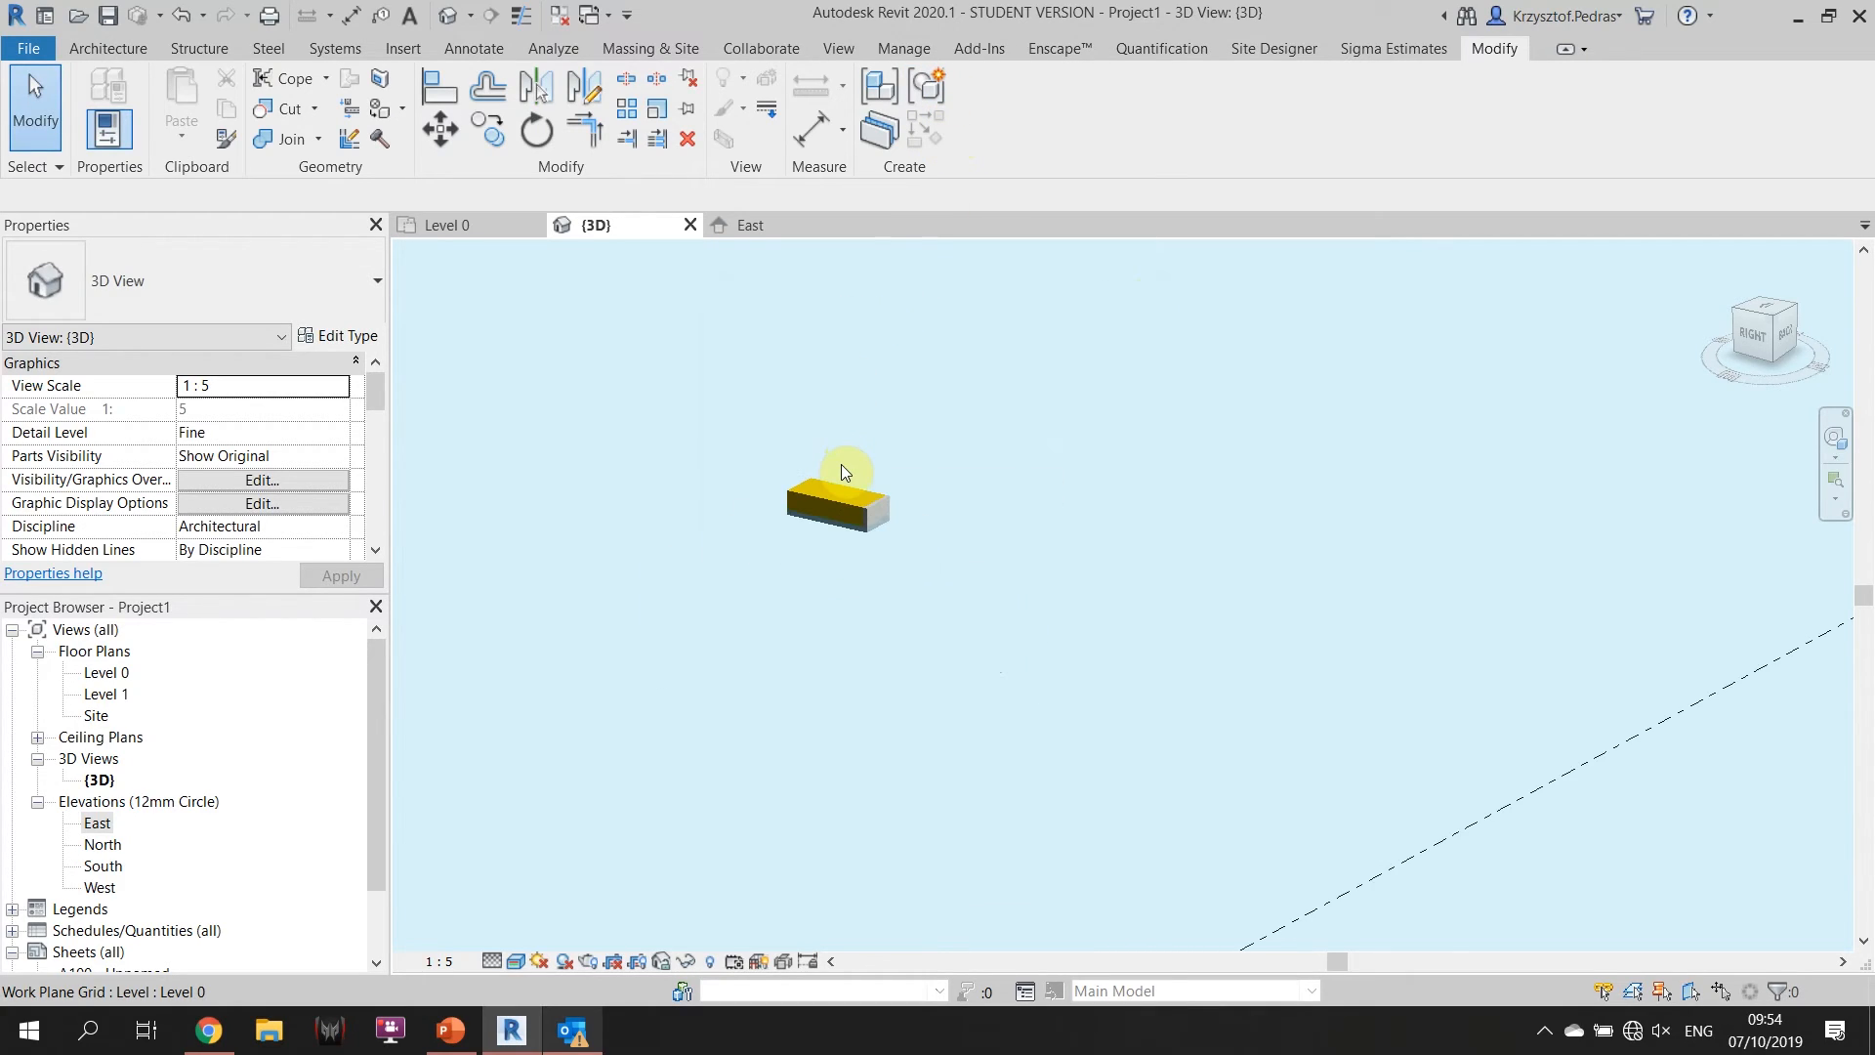
scroll(832, 493, up, 4)
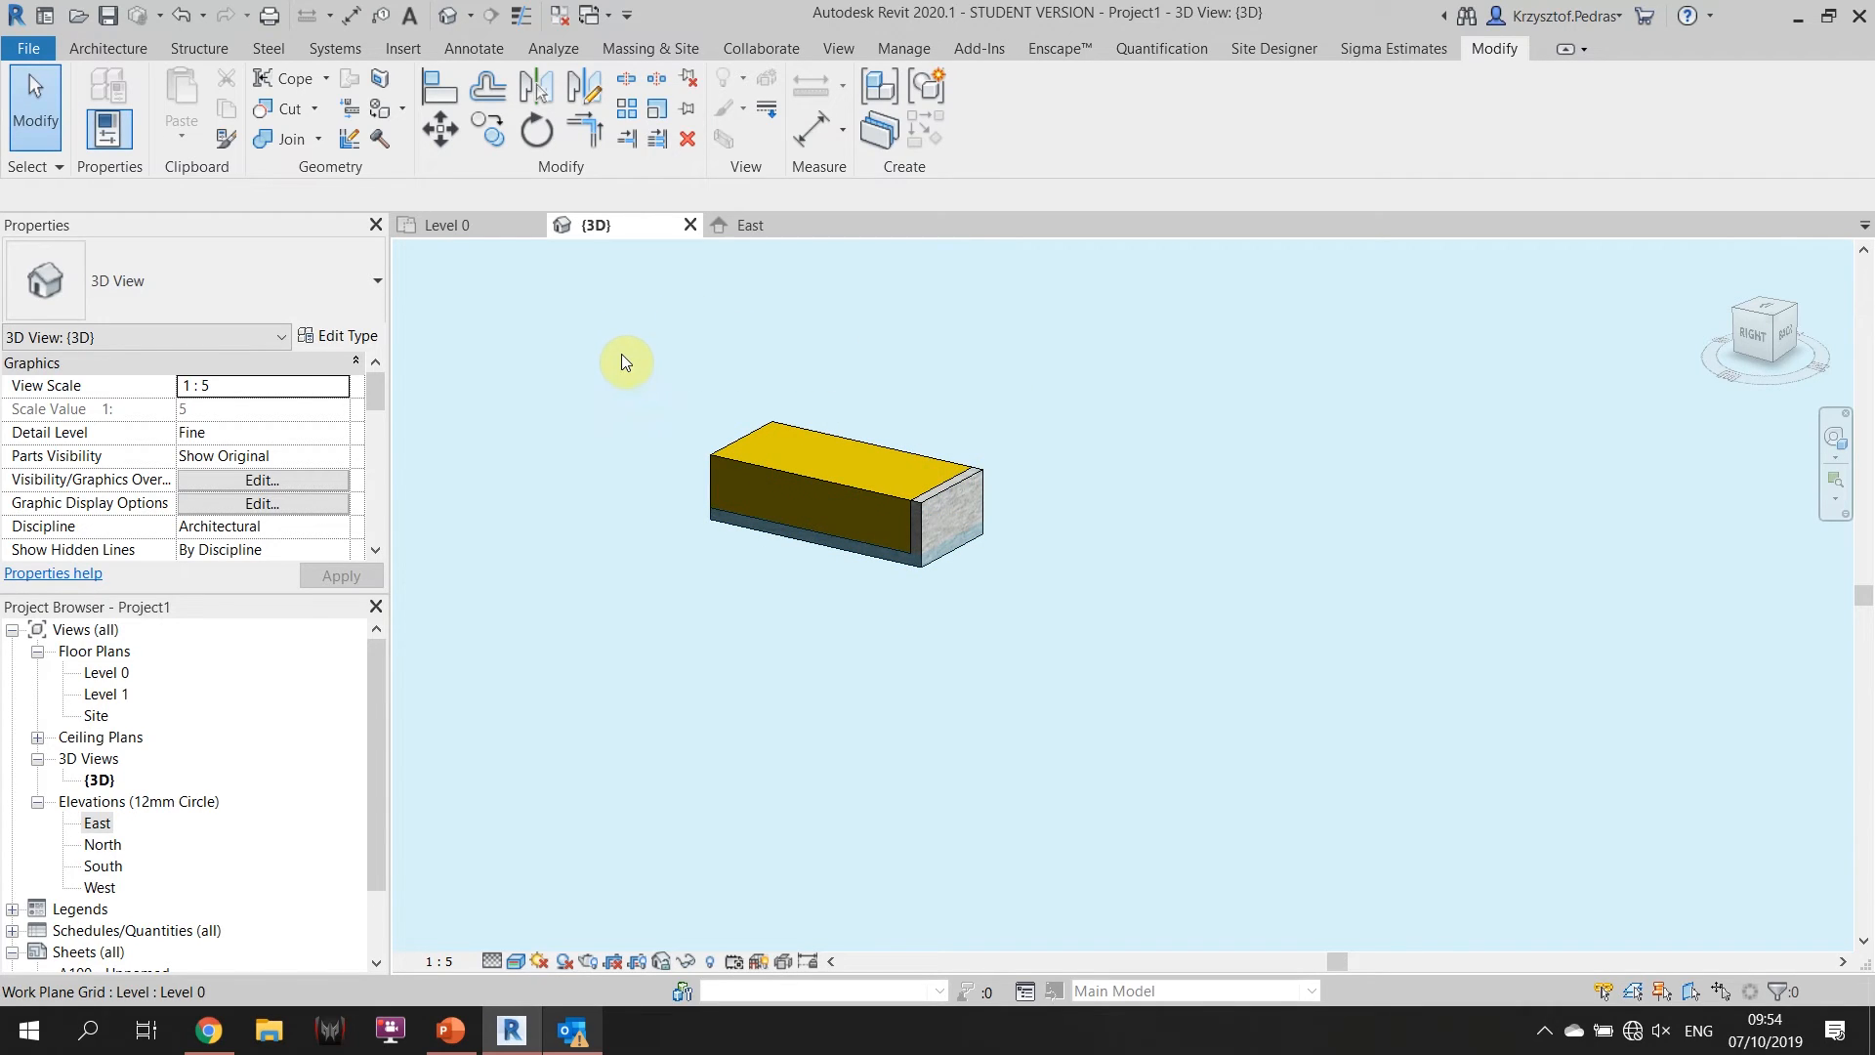
Reopen the in-place model for editing and show the appearance settings of the brick extrusion's material, 3D kj brick.
click(786, 486)
click(895, 385)
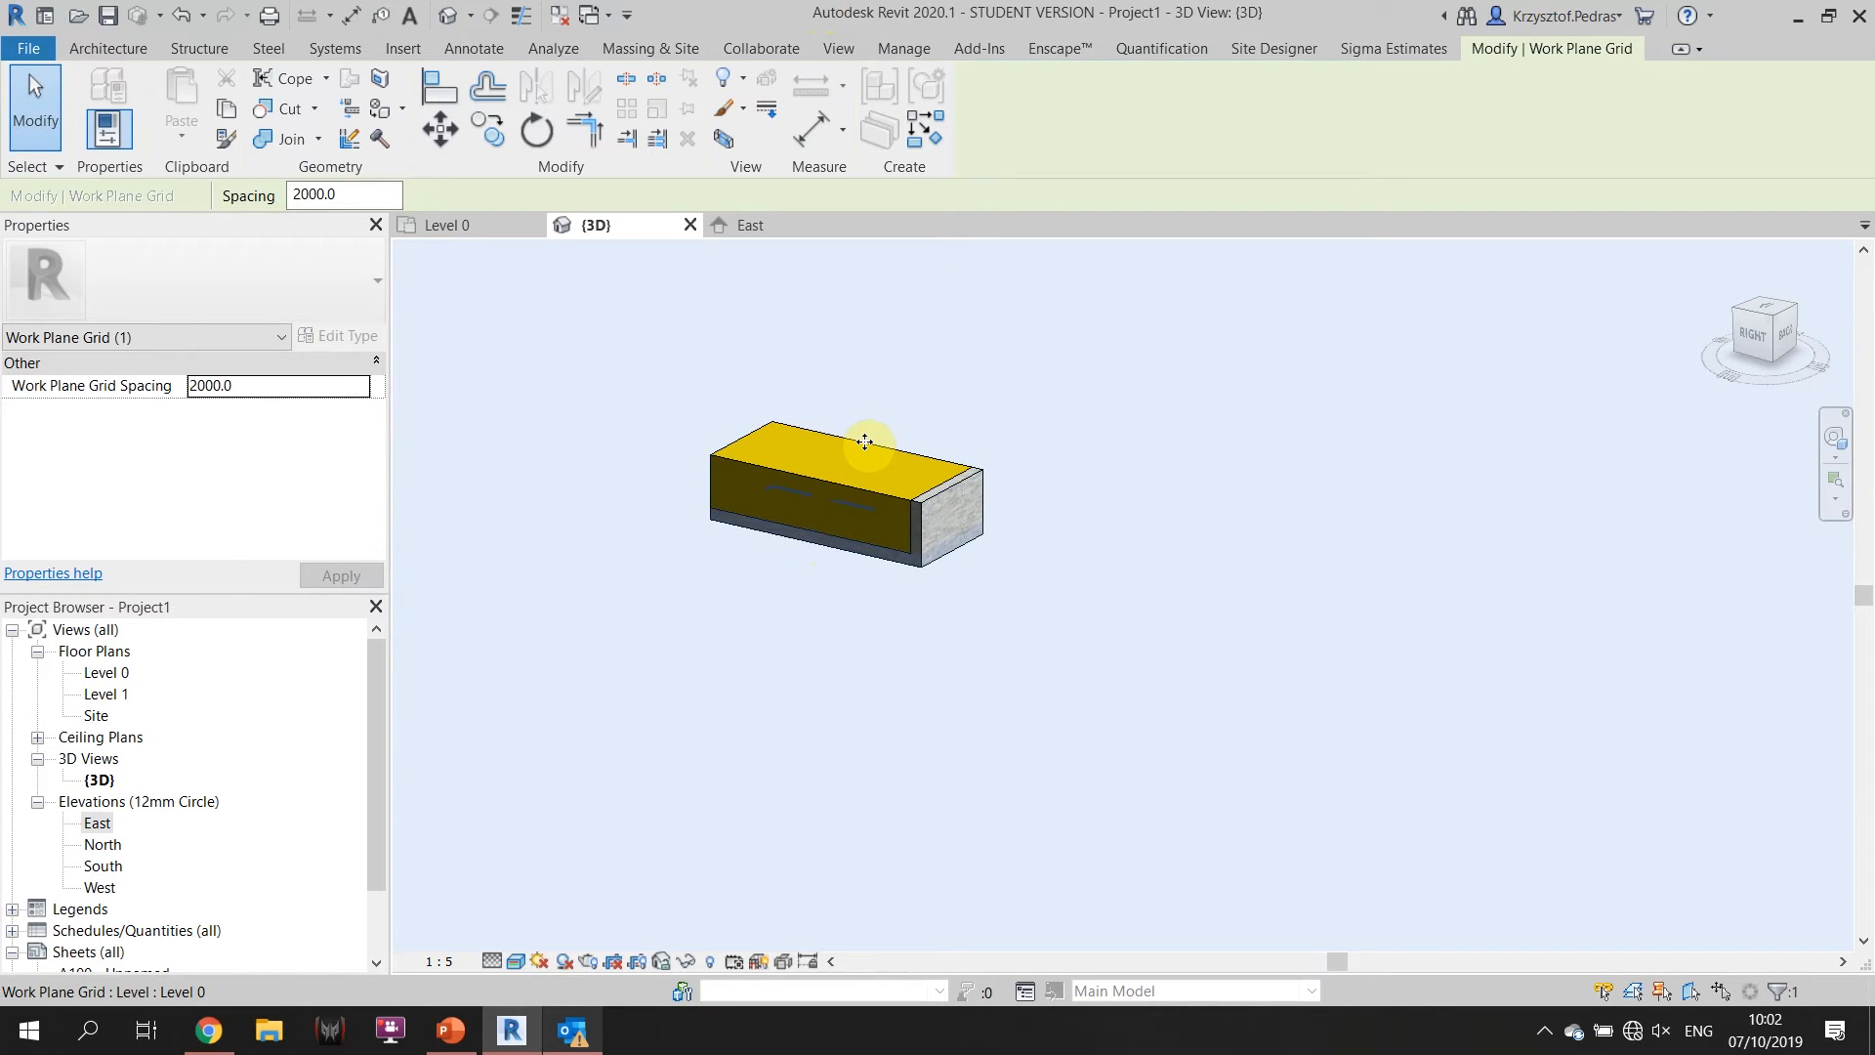
click(863, 495)
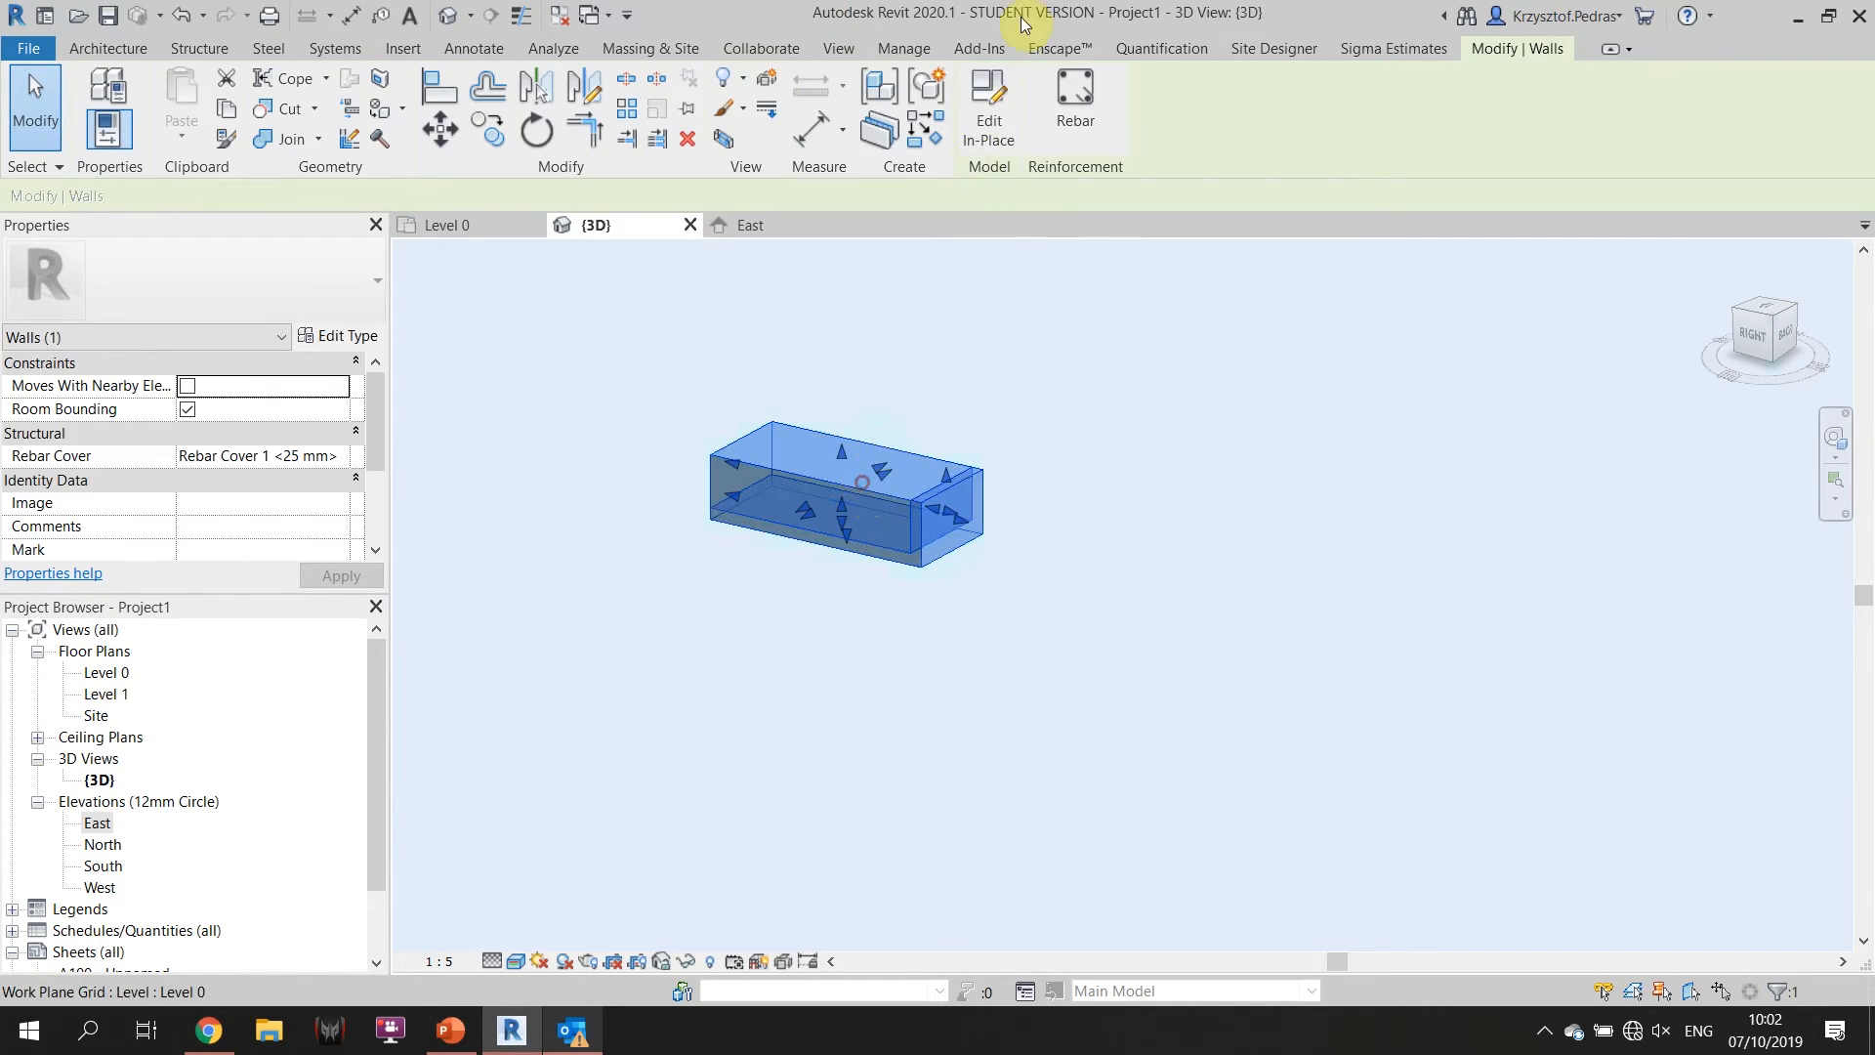
click(994, 95)
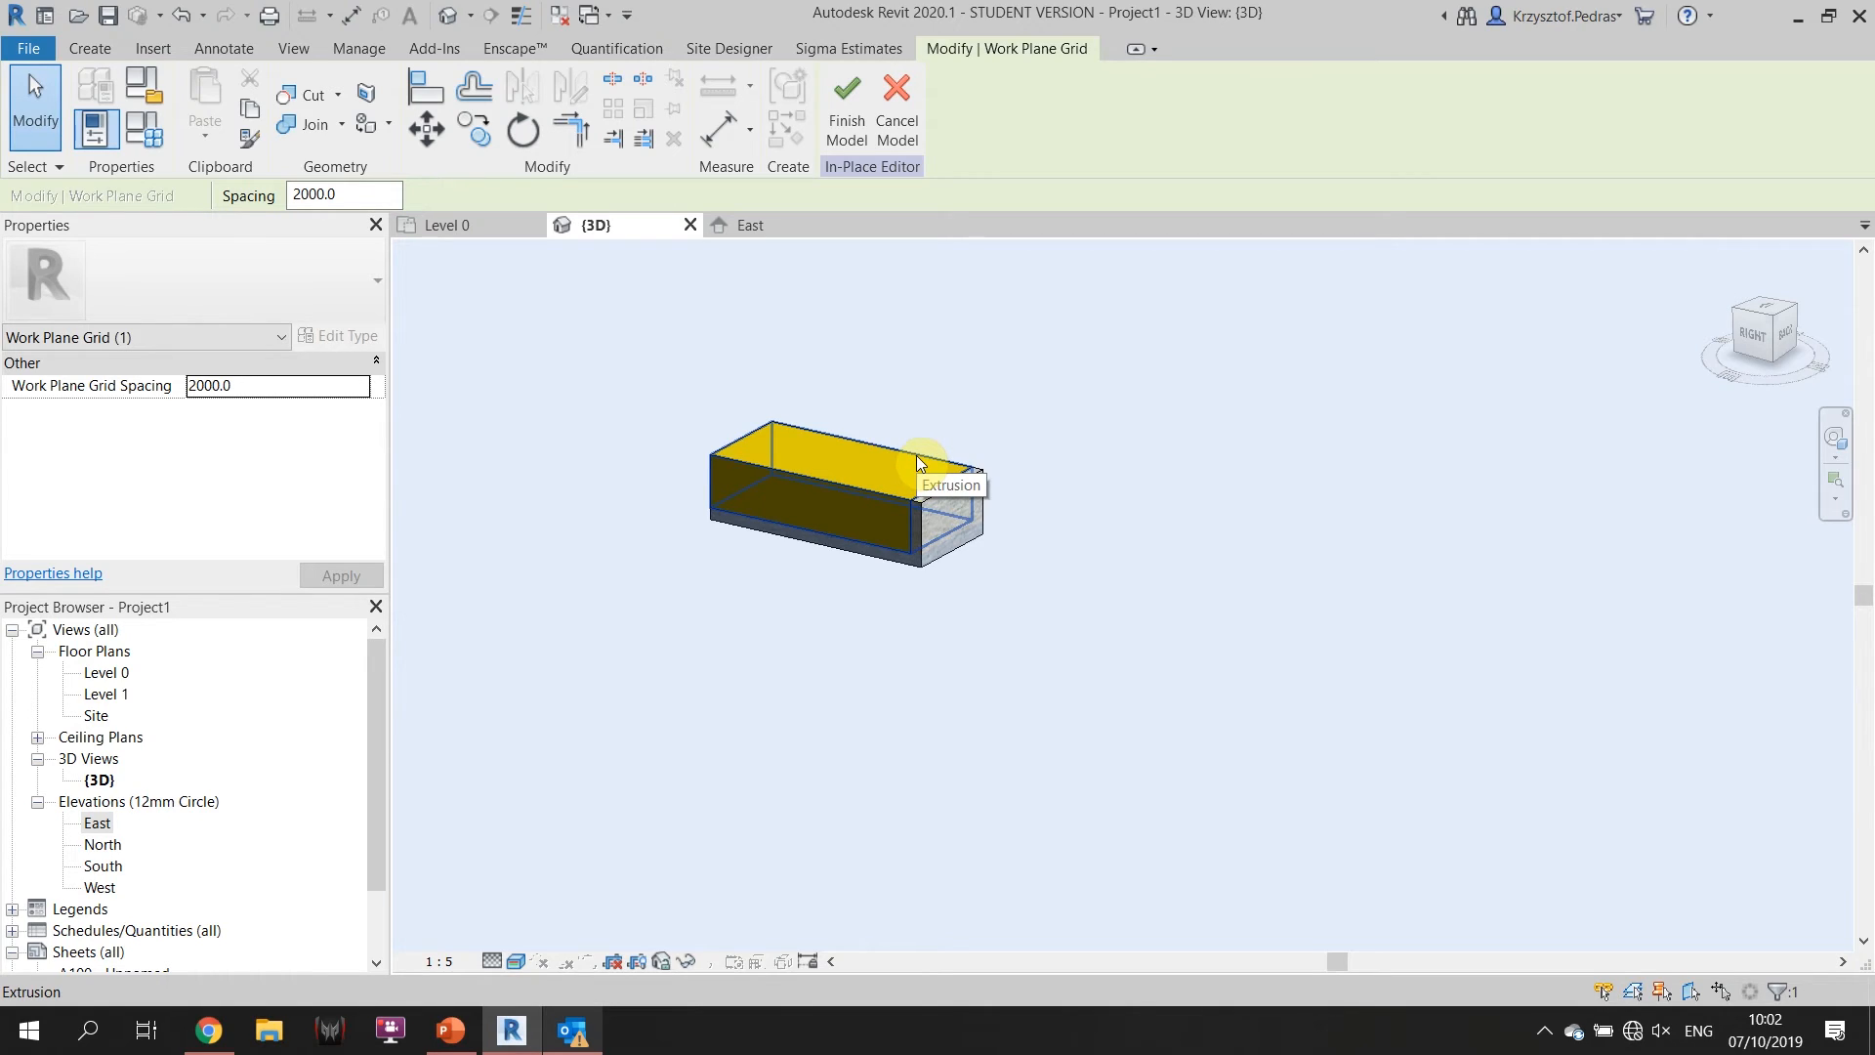
click(917, 455)
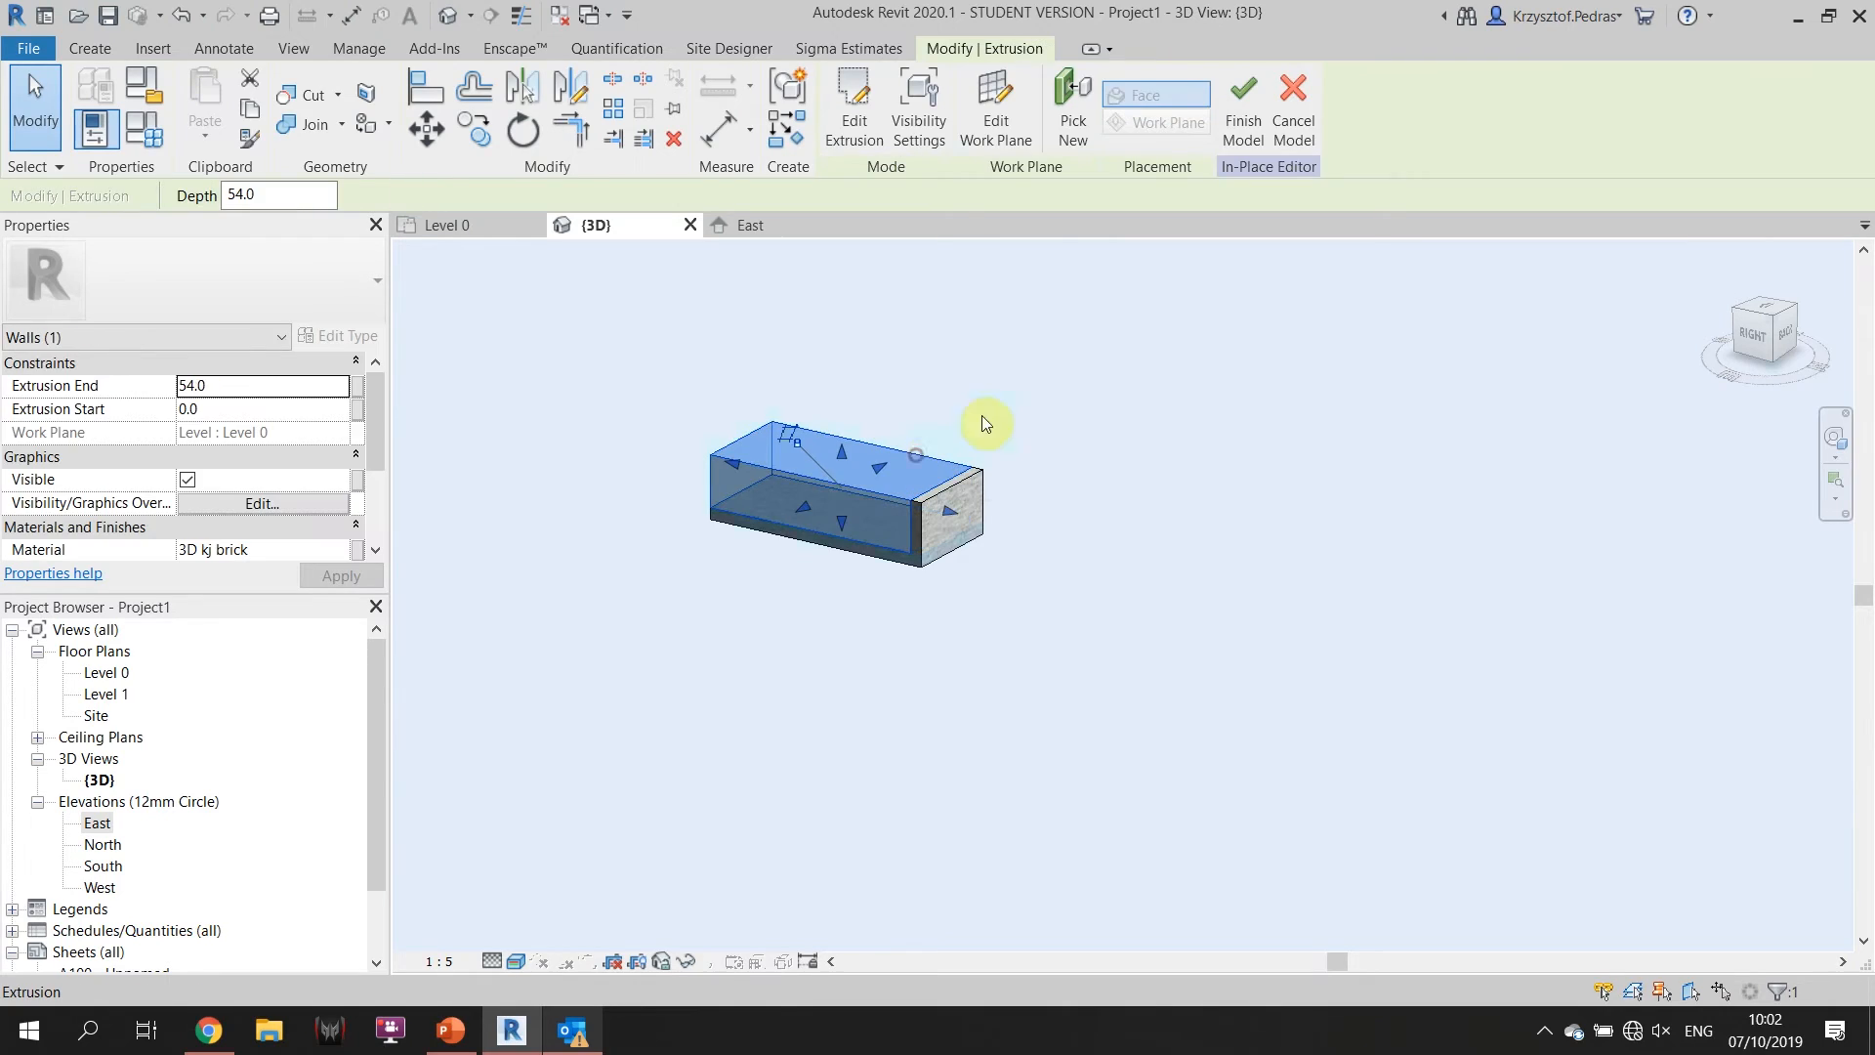
click(335, 549)
click(340, 525)
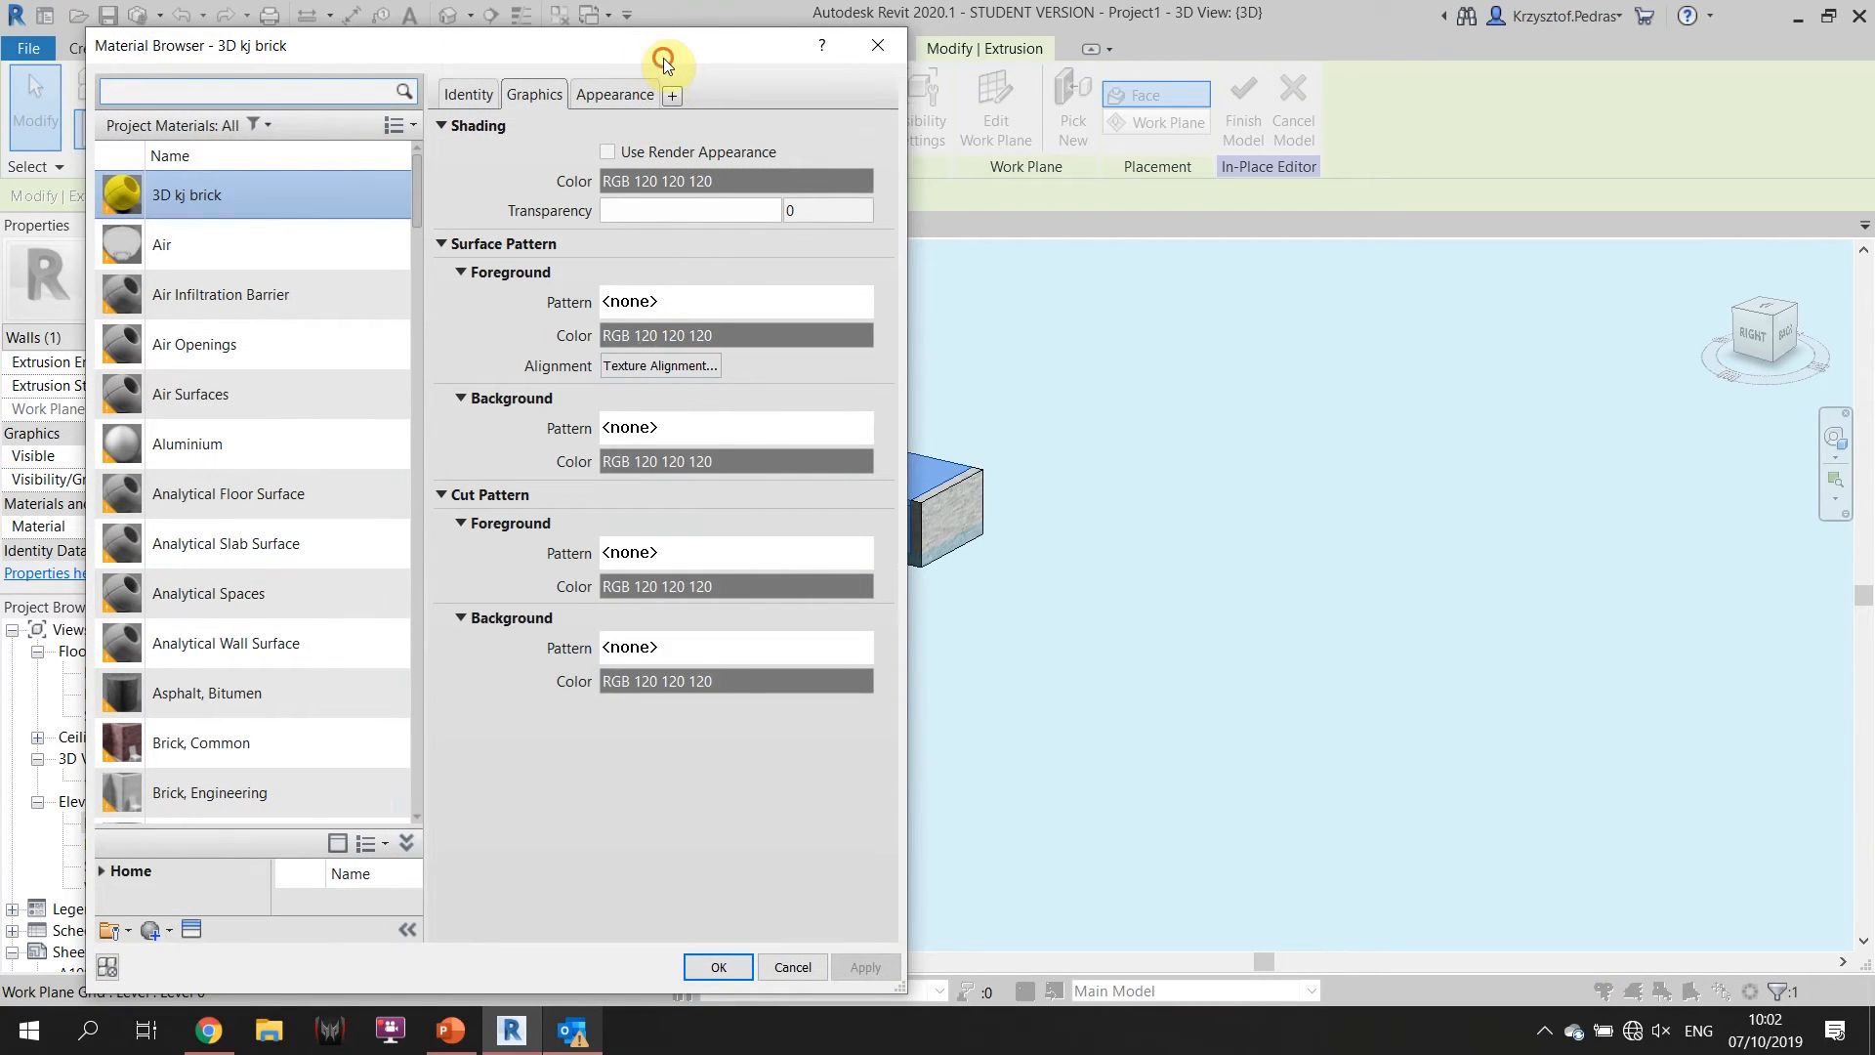
drag(664, 57, 508, 69)
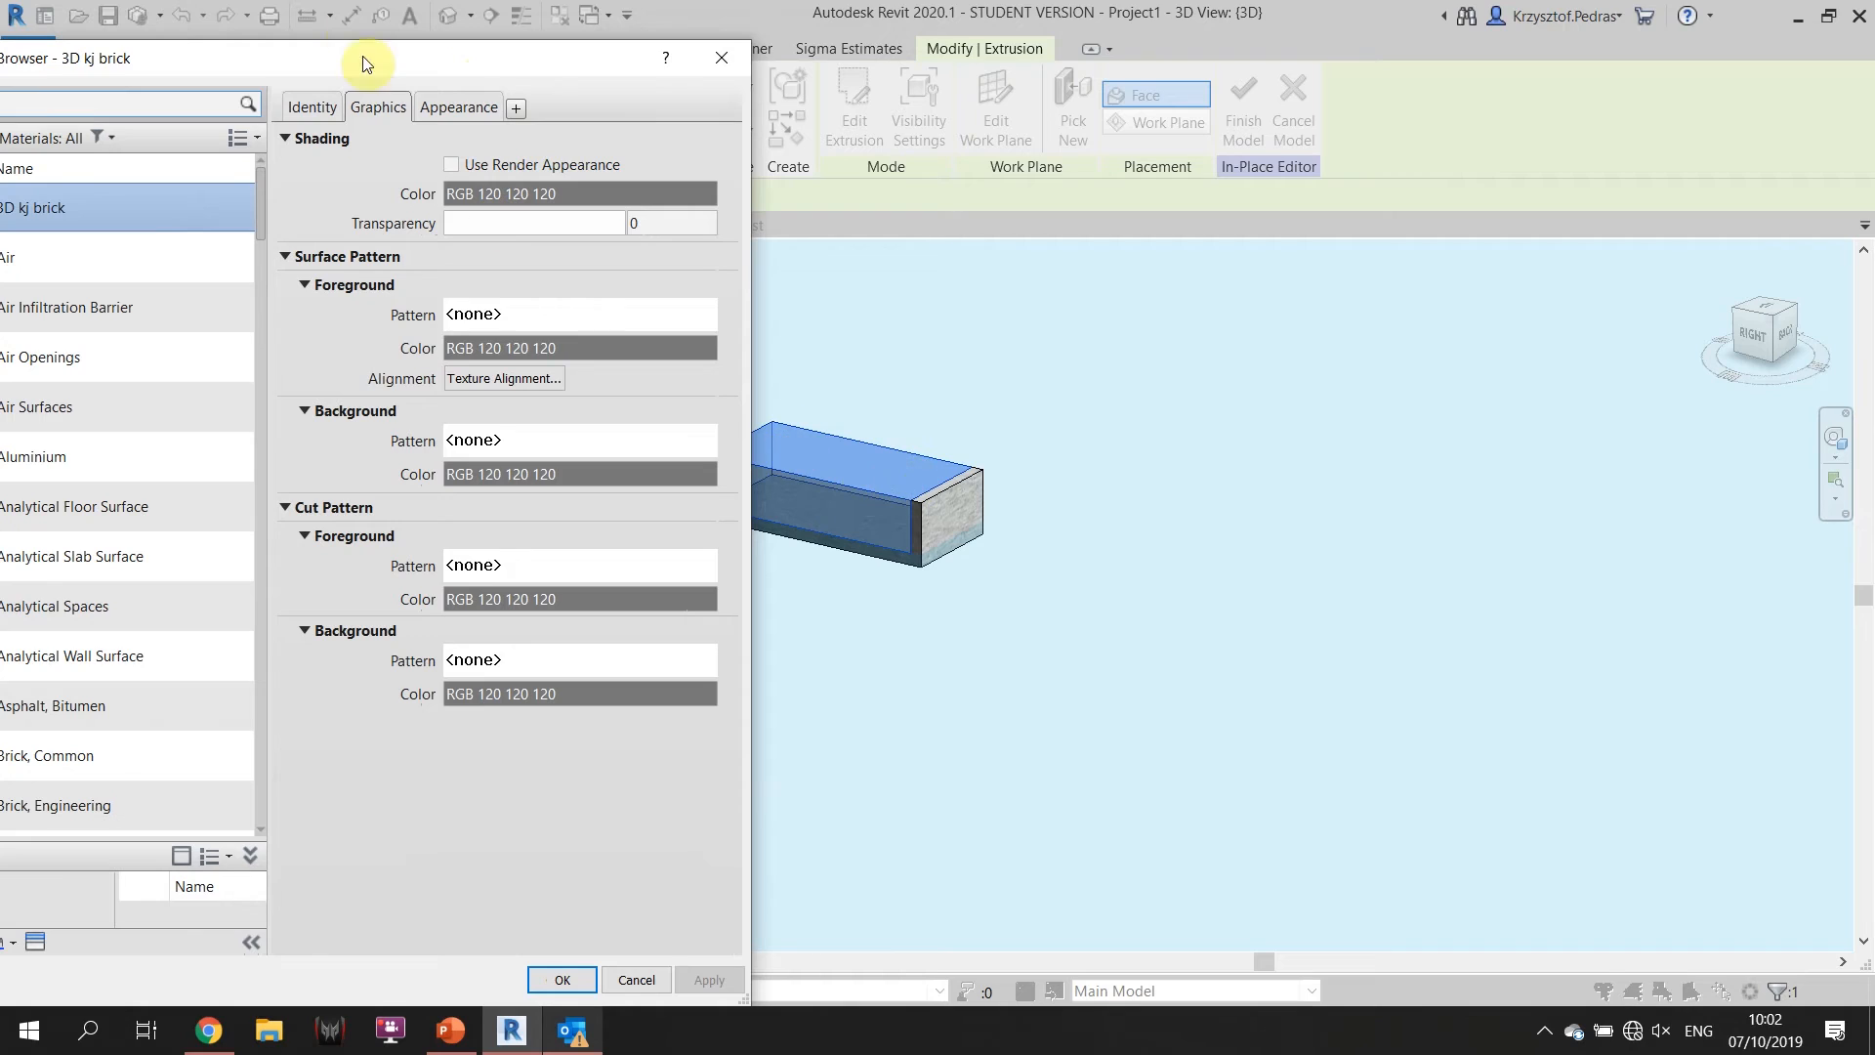
click(467, 109)
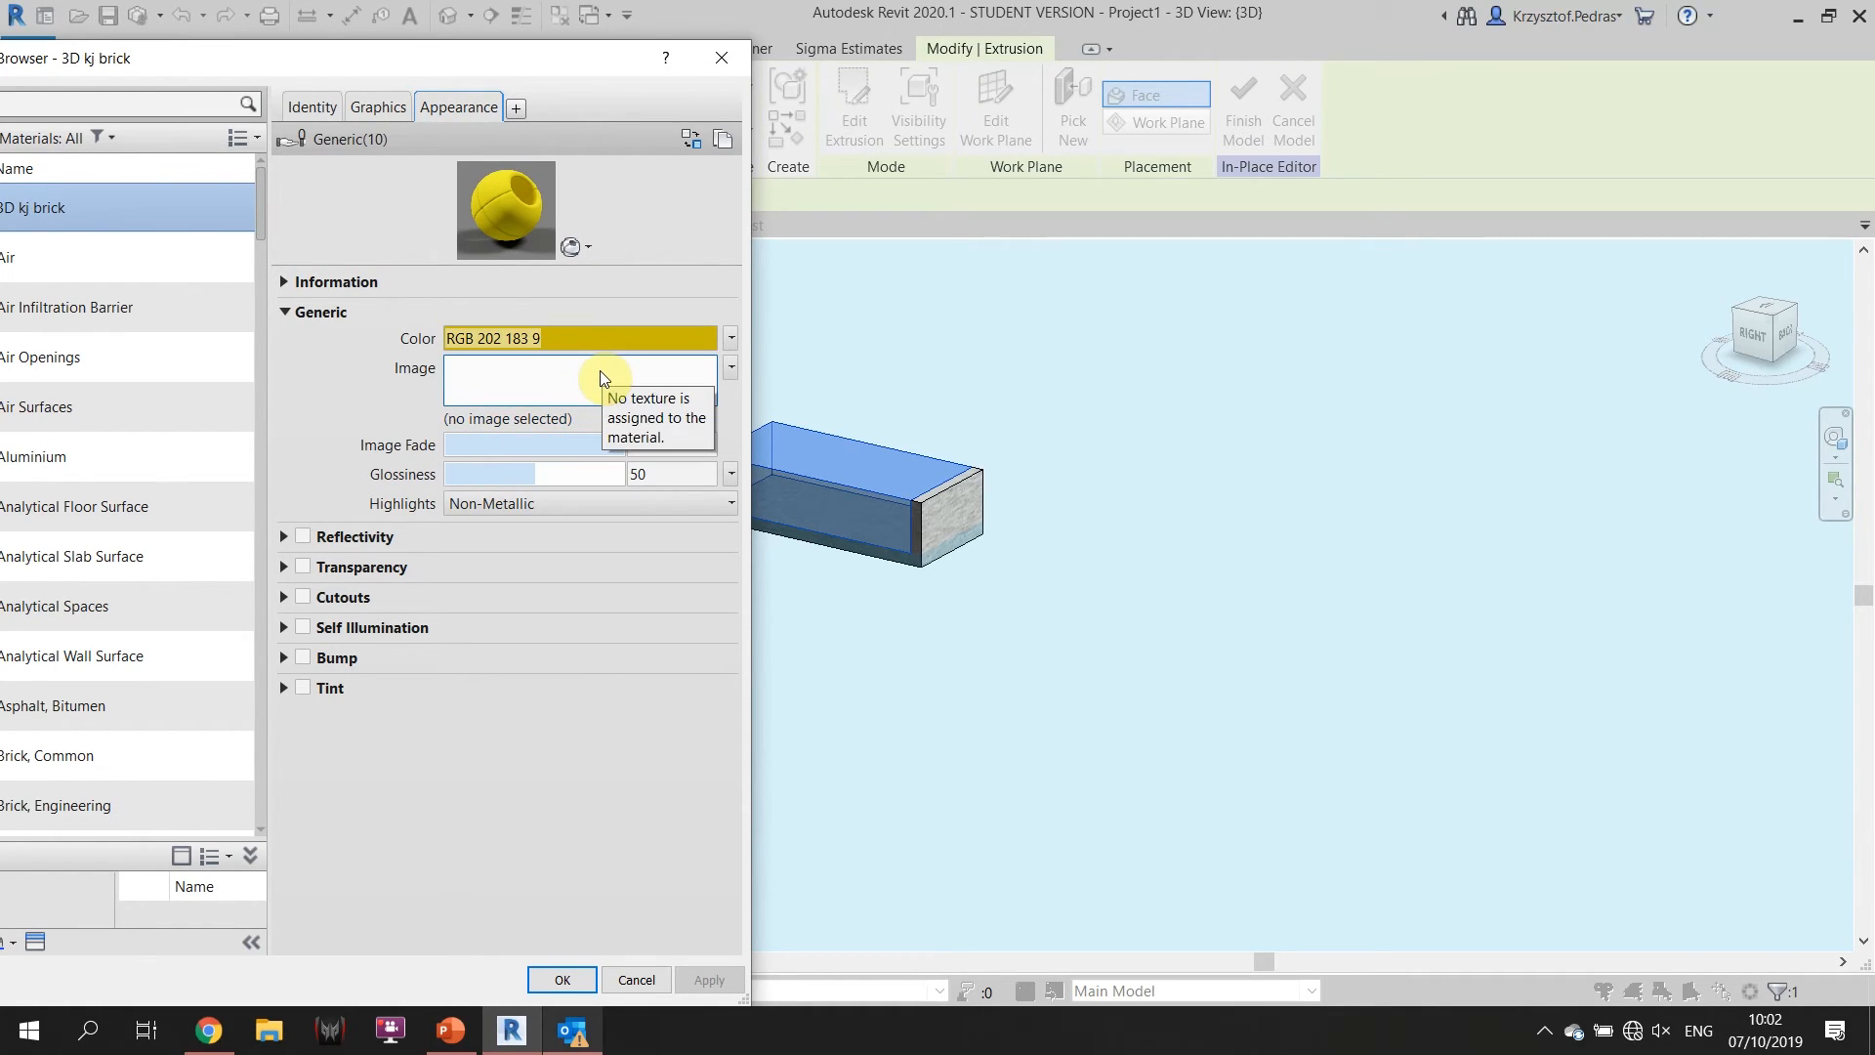
Review the image used in Mortar's appearance and return to the 3D kj brick material.
scroll(78, 635, down, 5)
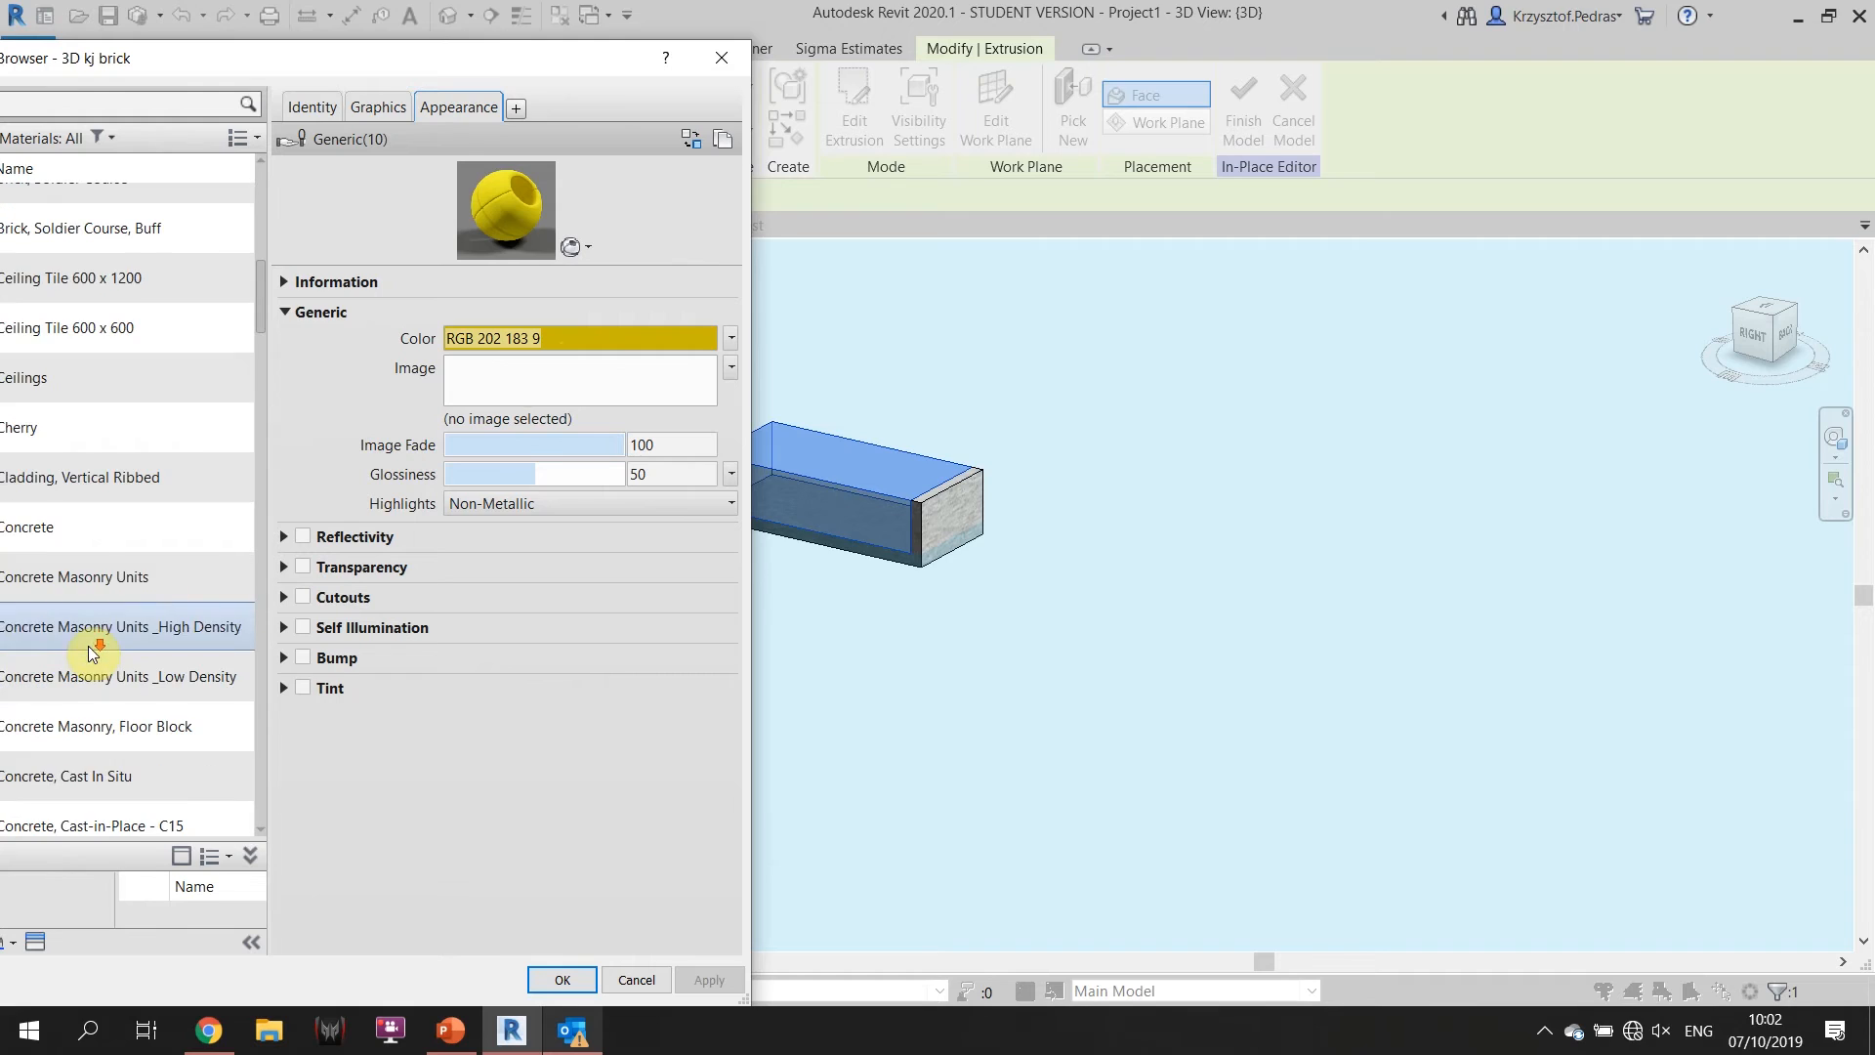
drag(518, 59, 640, 65)
scroll(146, 733, down, 6)
scroll(168, 722, down, 8)
scroll(168, 719, up, 4)
click(226, 647)
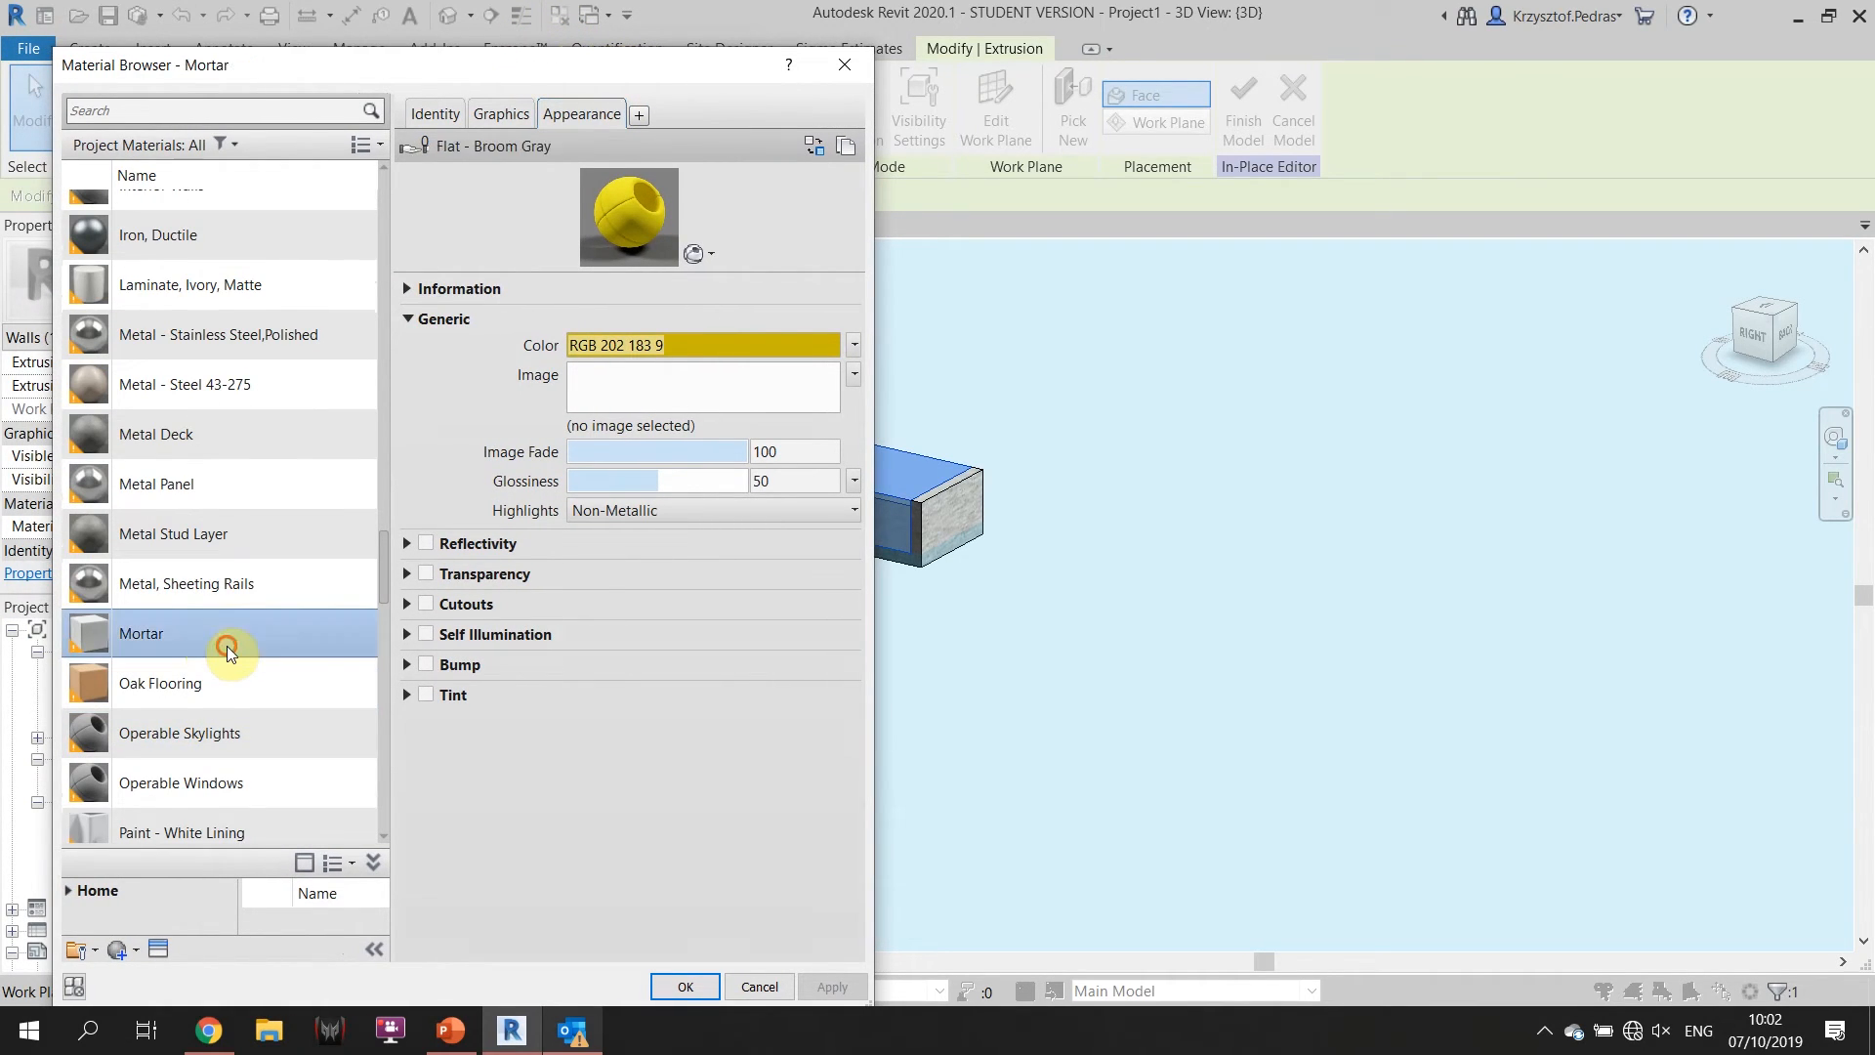
mouse_move(651, 380)
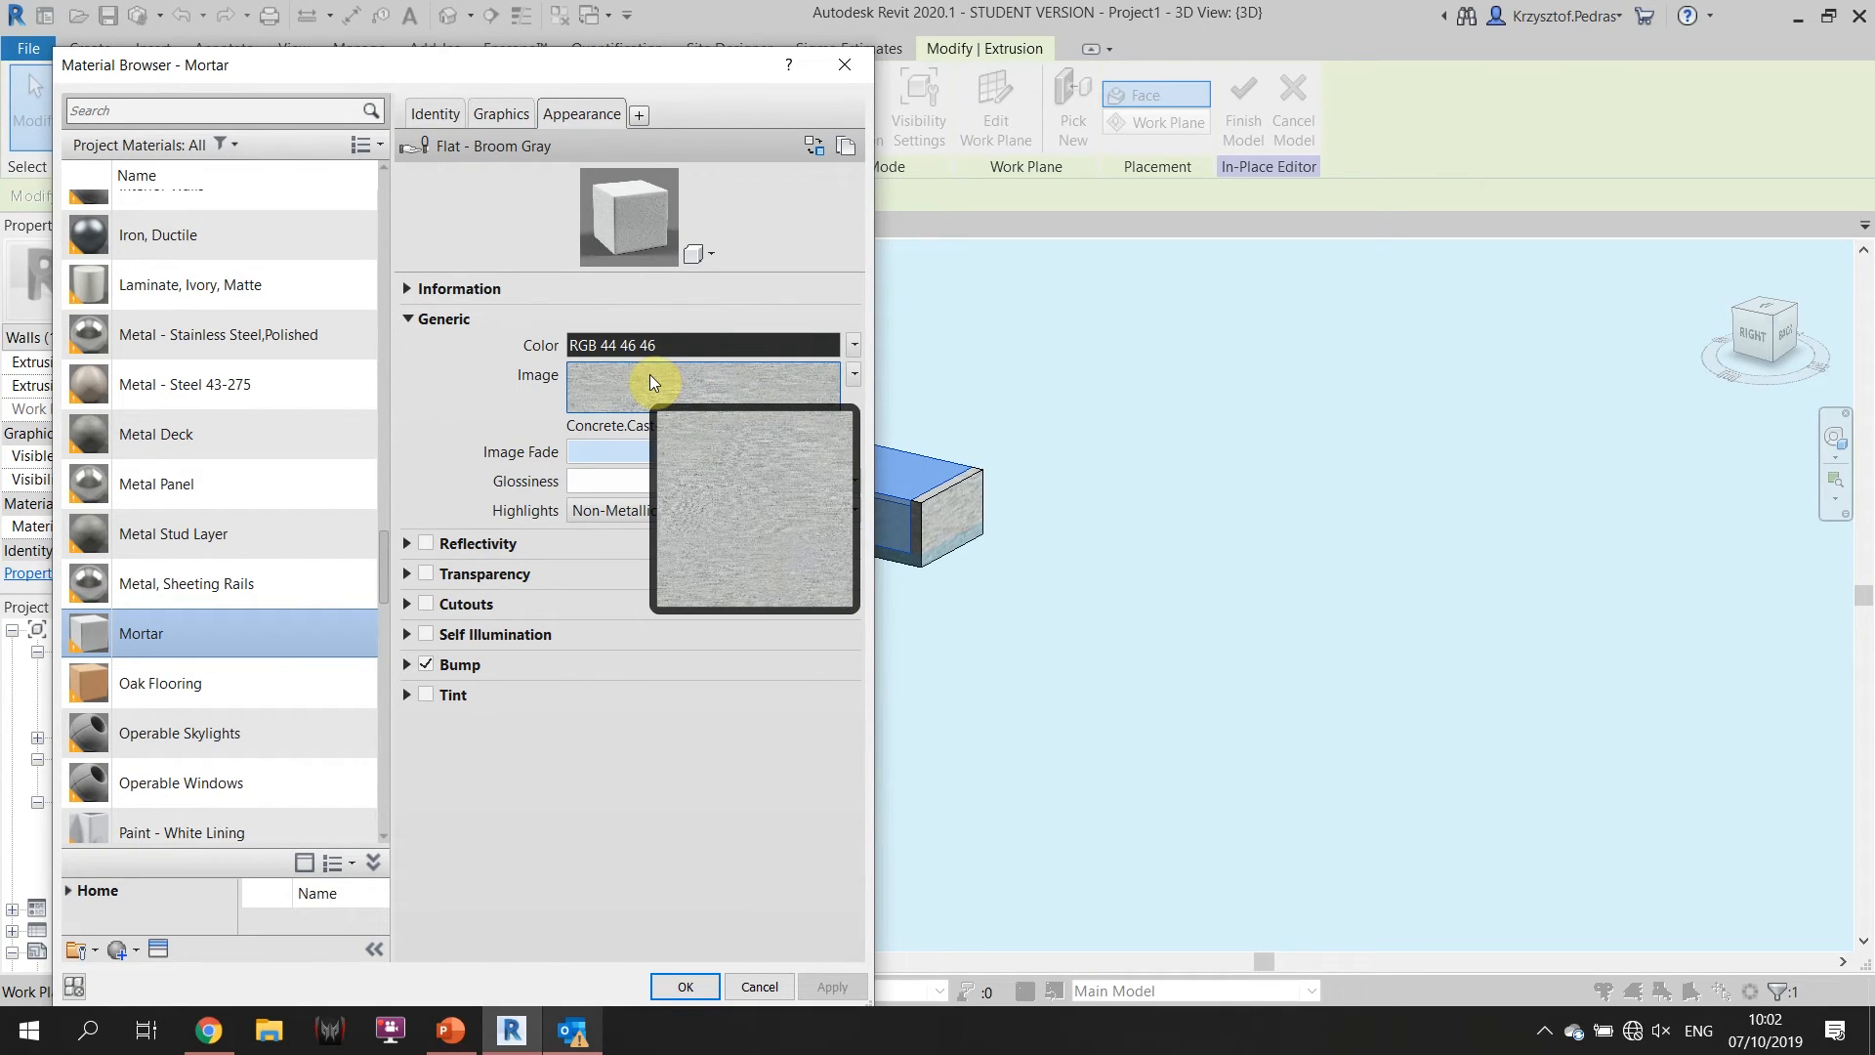
scroll(295, 519, up, 8)
scroll(173, 552, down, 2)
scroll(172, 553, up, 10)
scroll(176, 559, up, 3)
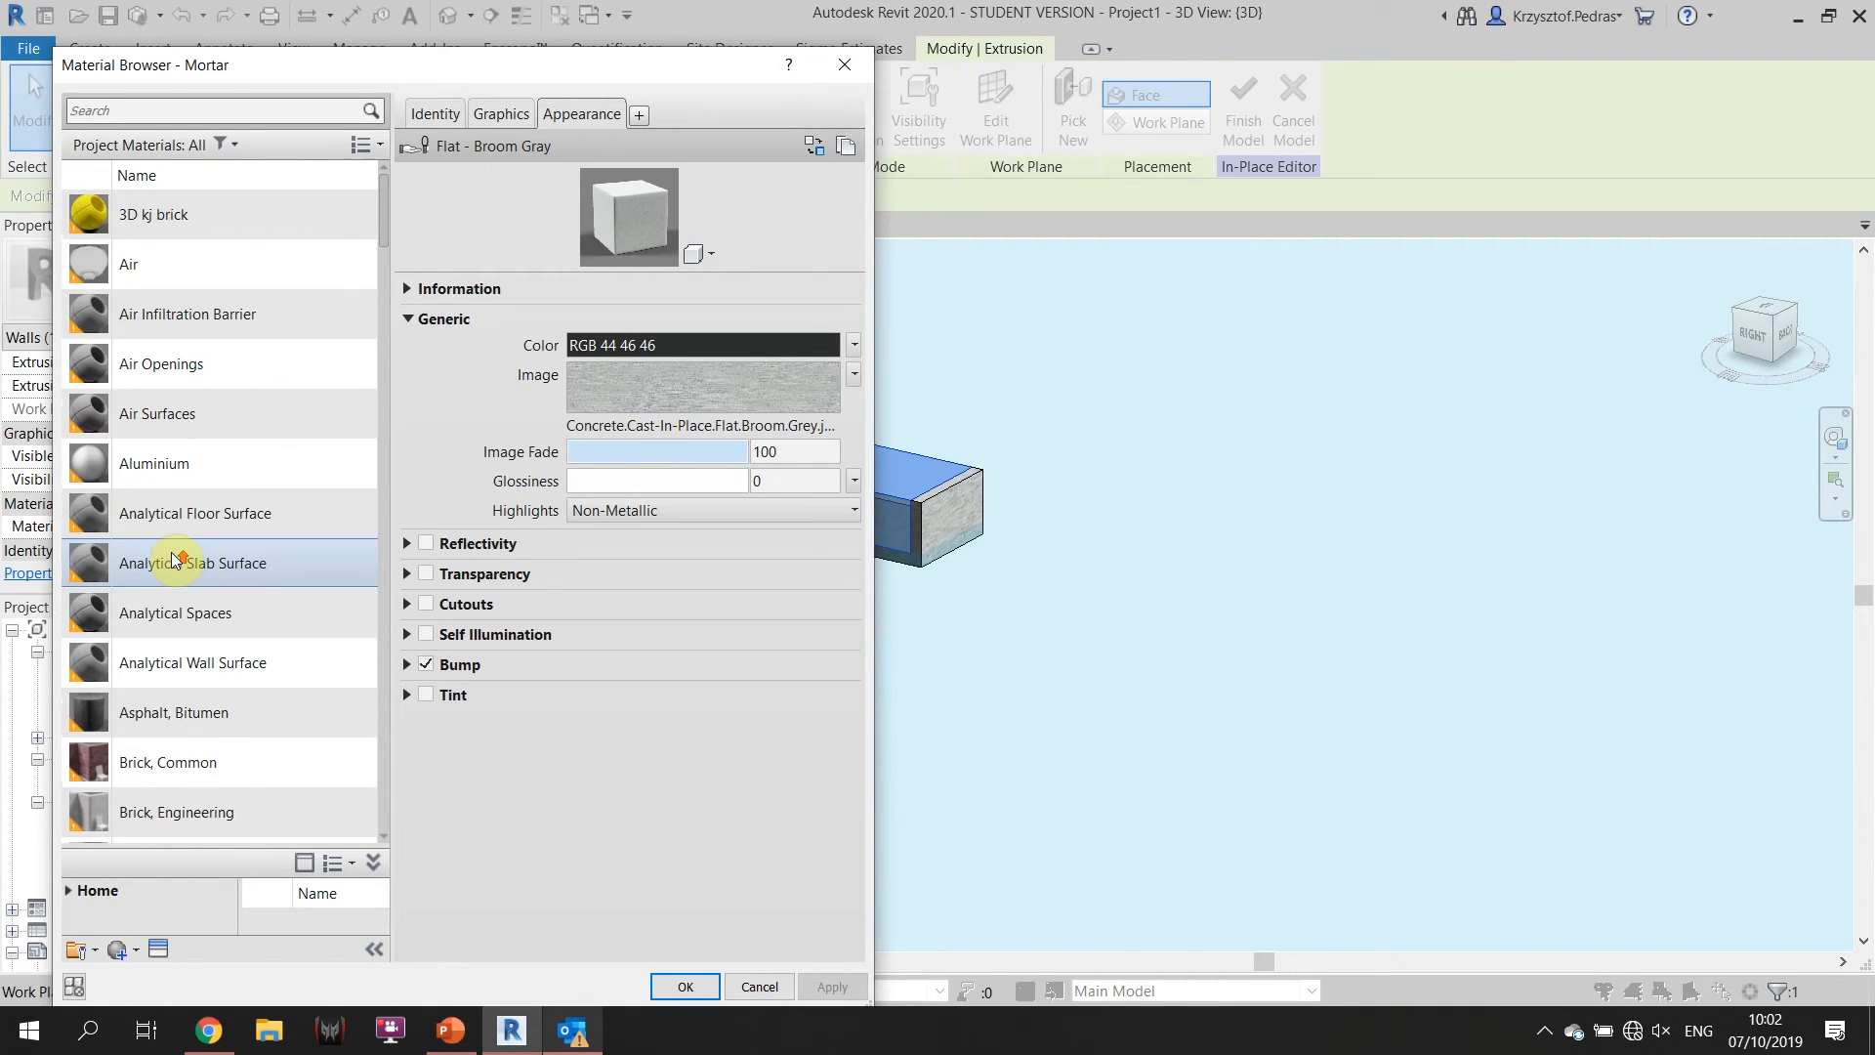
click(285, 208)
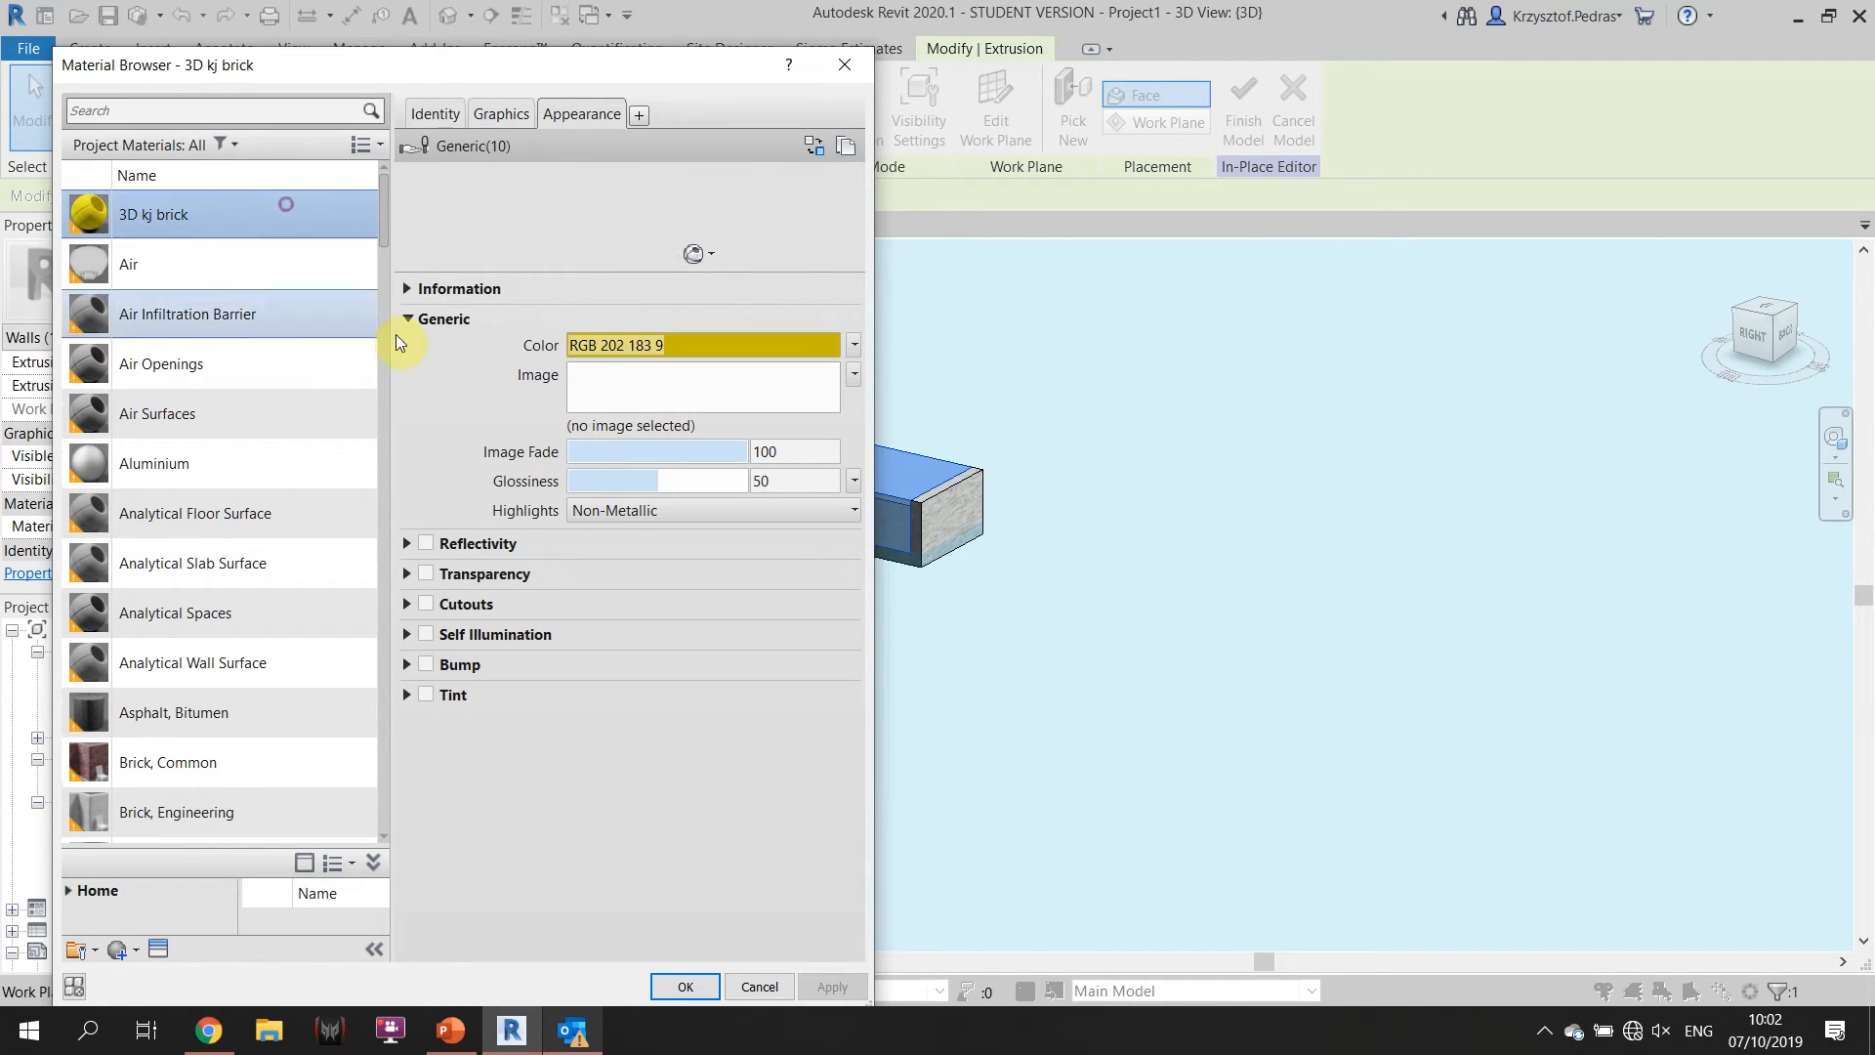
Start assigning an image to the appearance of 3D kj brick and browse to the Custom Textures folder.
click(652, 427)
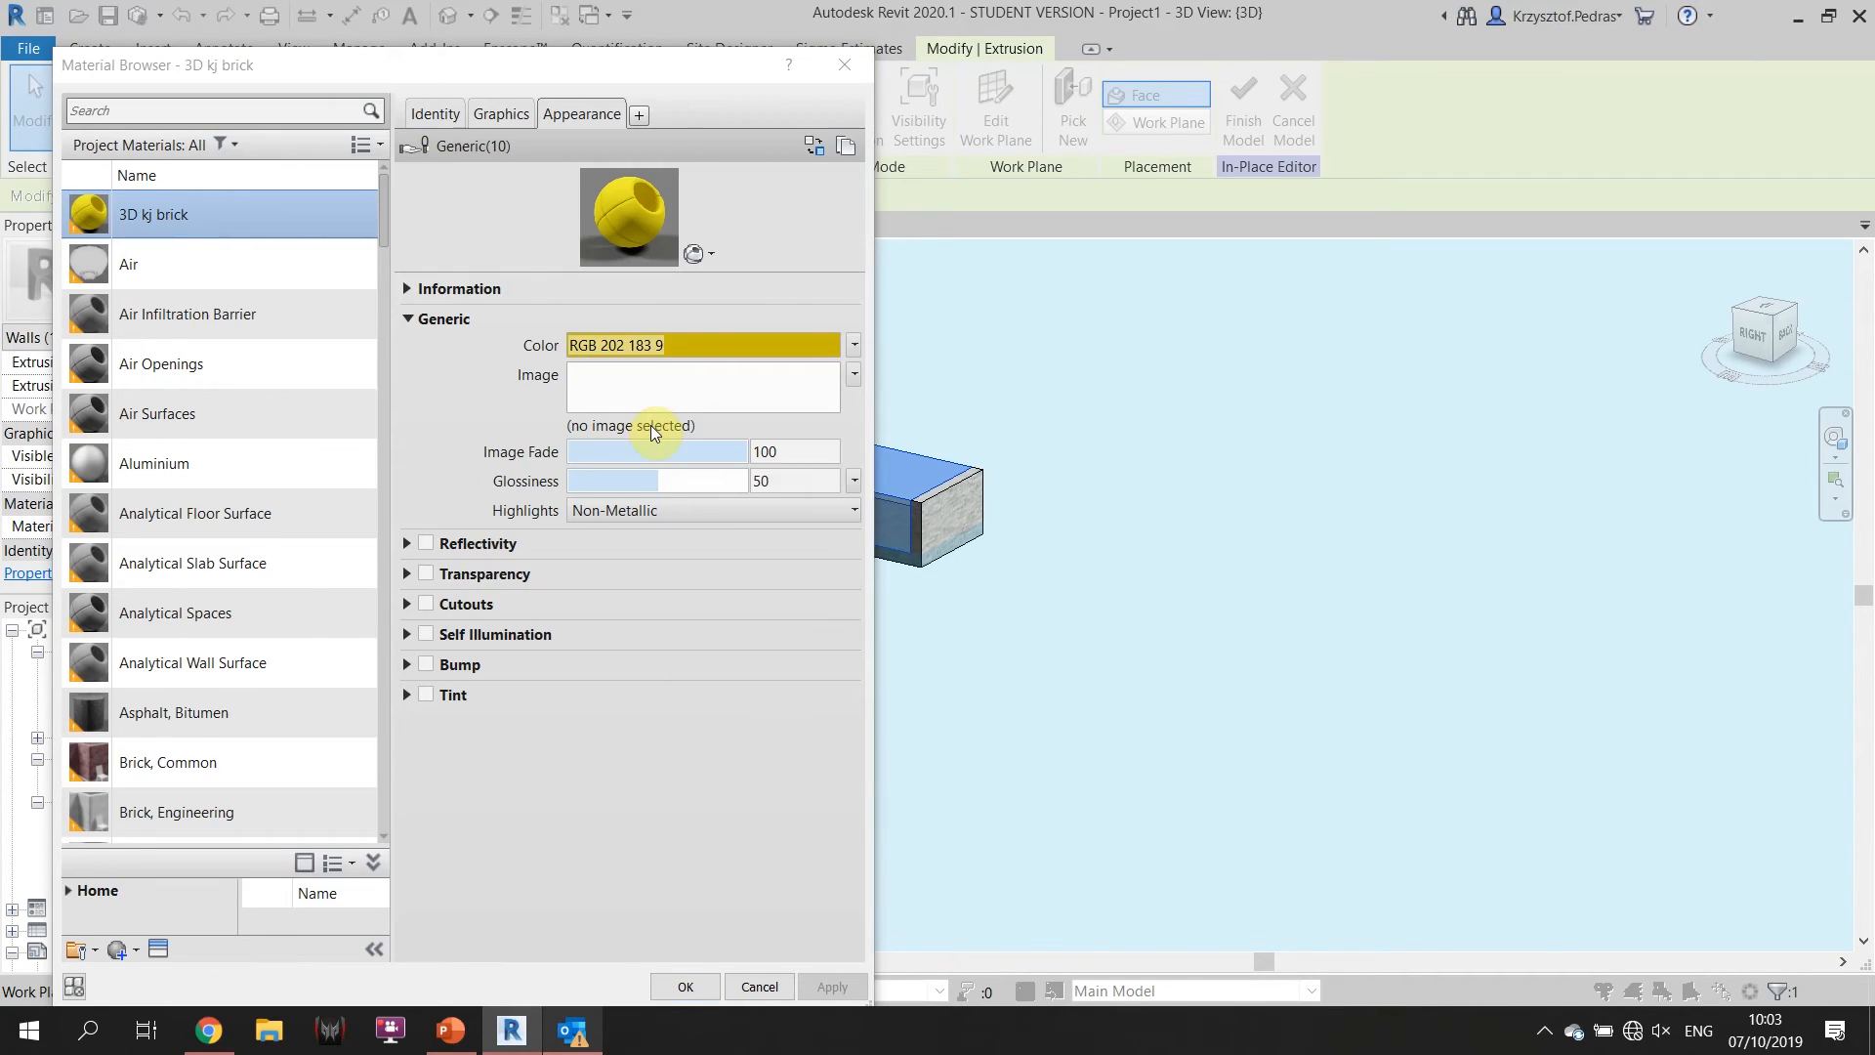
drag(881, 368, 469, 265)
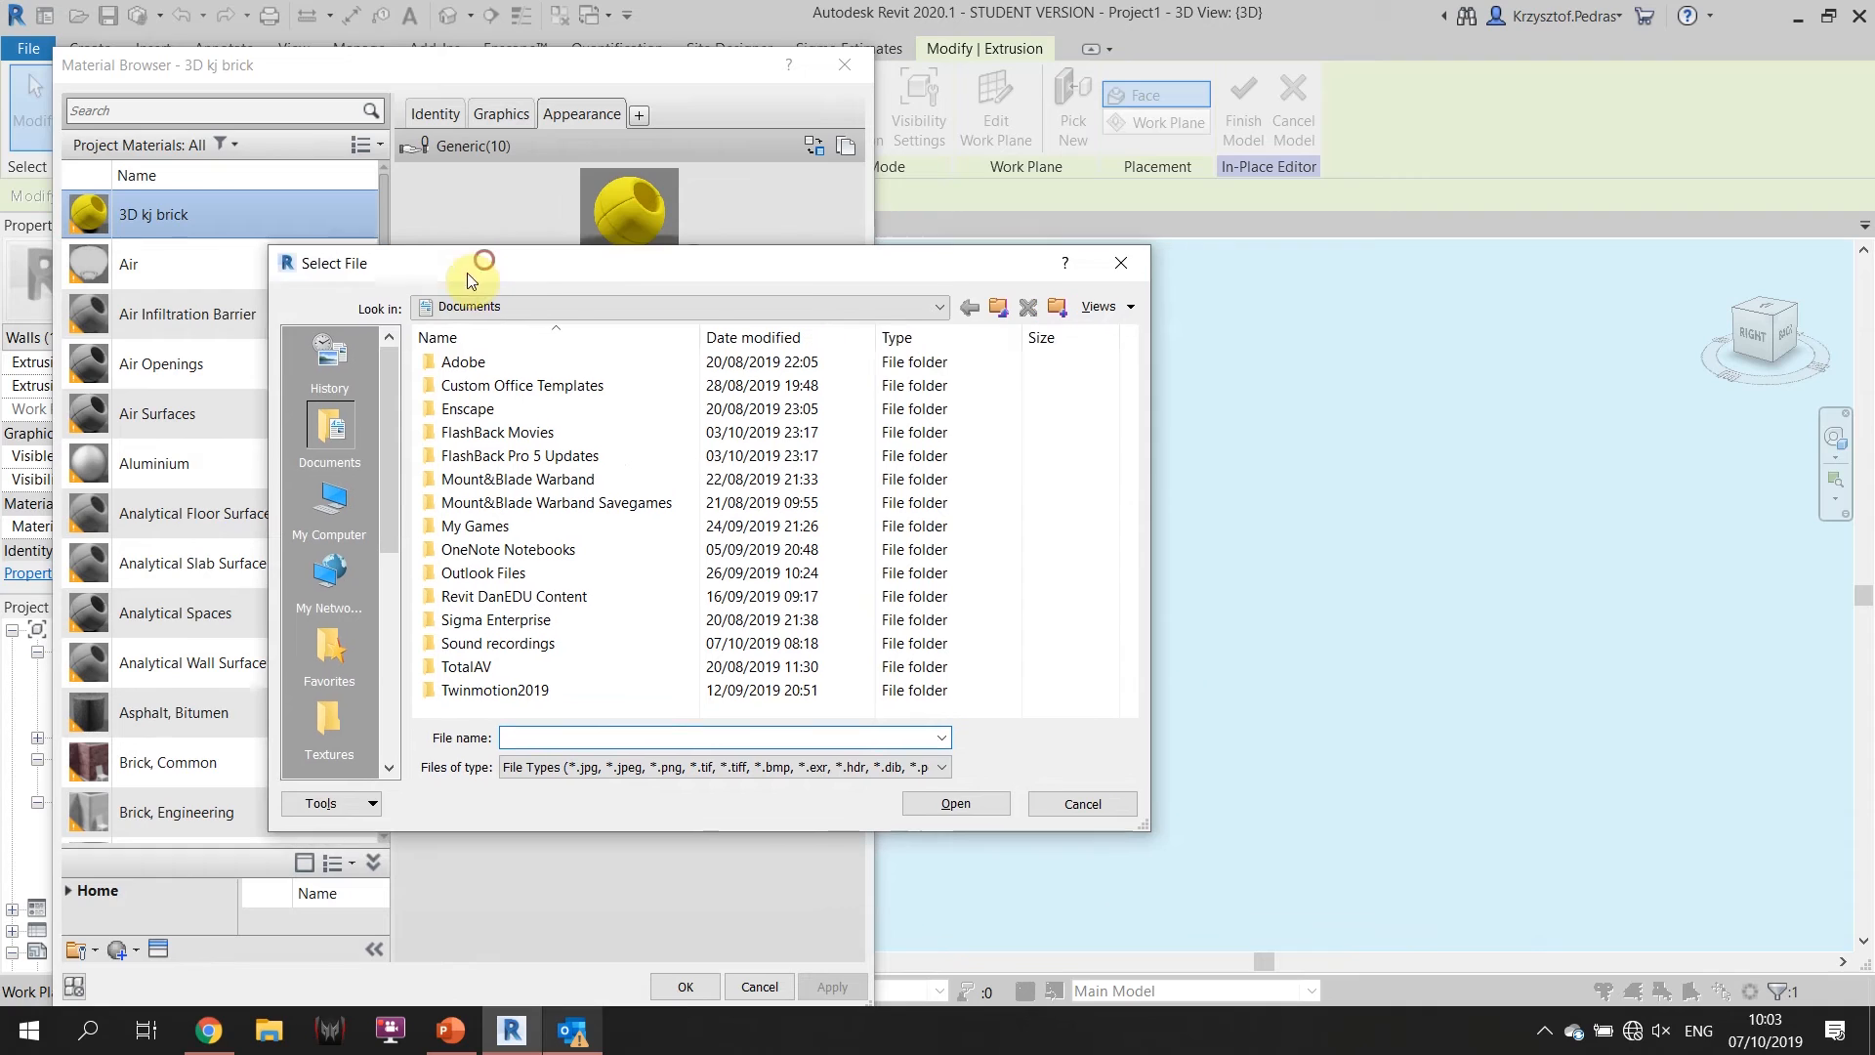
scroll(331, 706, down, 2)
scroll(331, 706, up, 2)
scroll(326, 690, down, 2)
click(330, 359)
double_click(474, 386)
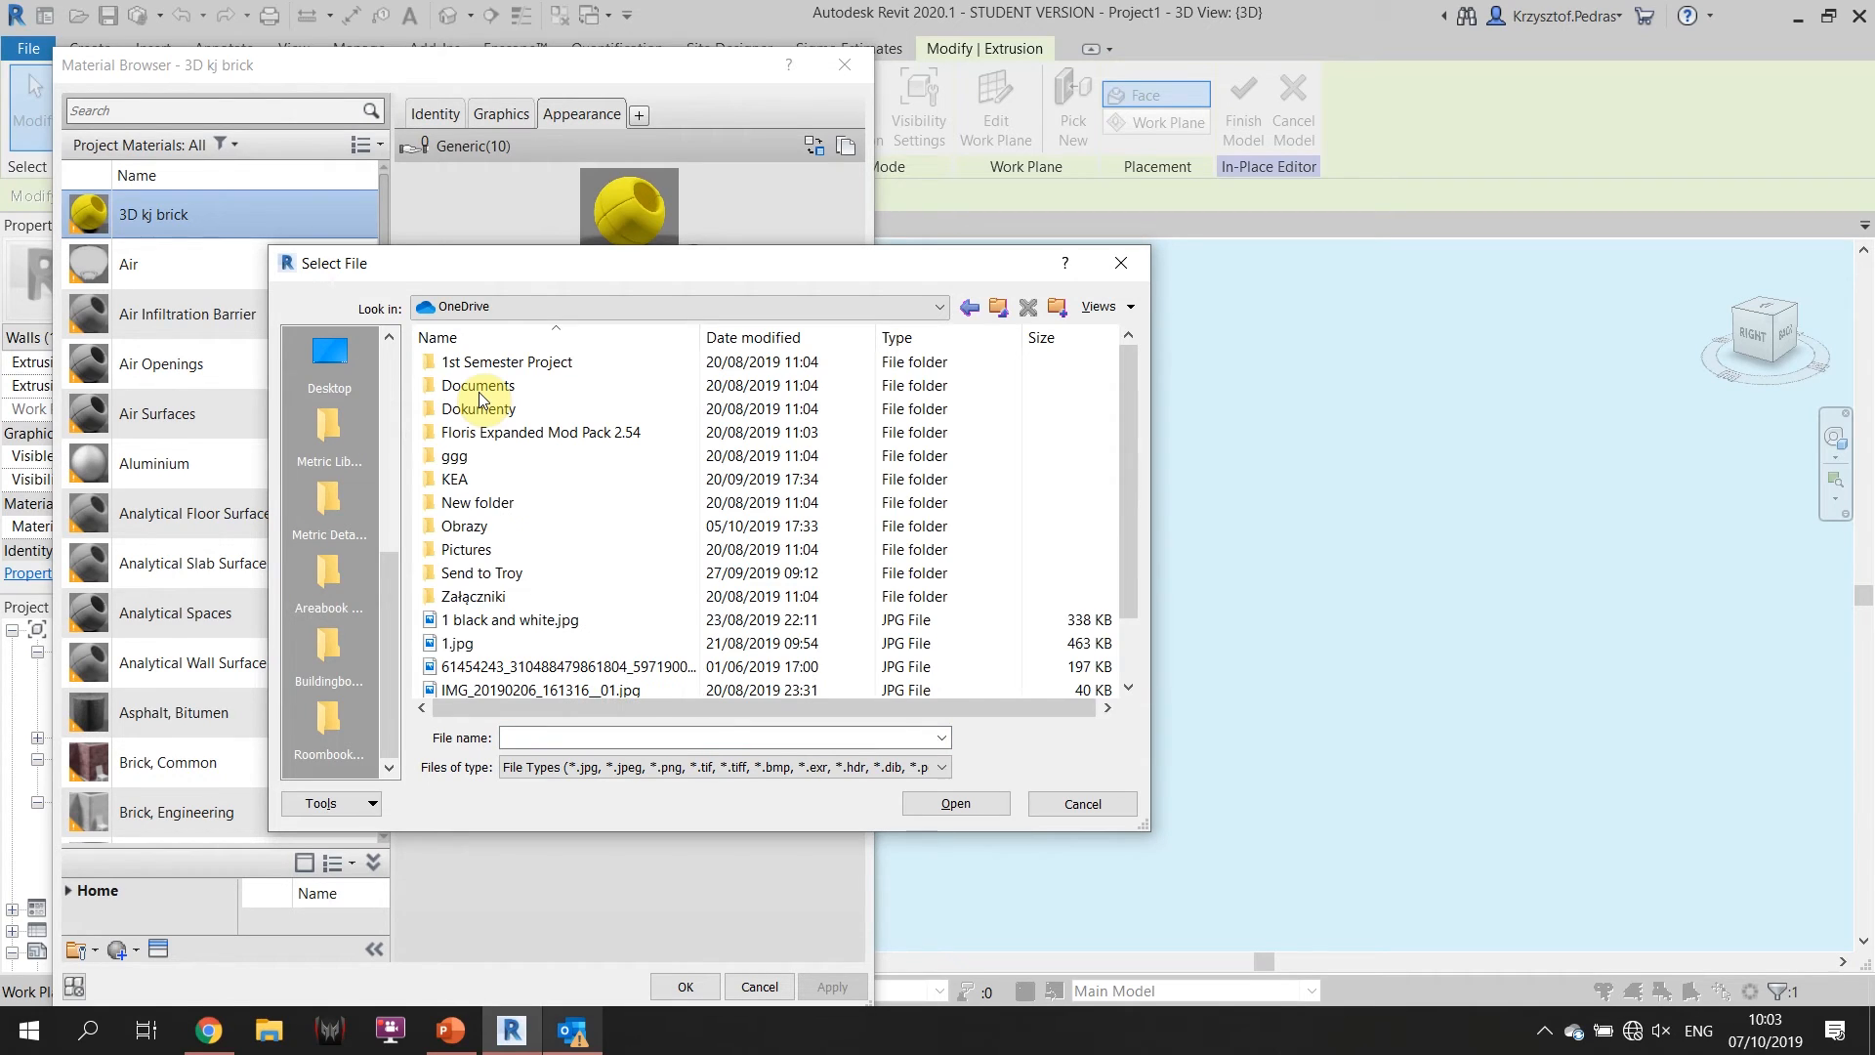
double_click(481, 476)
double_click(480, 504)
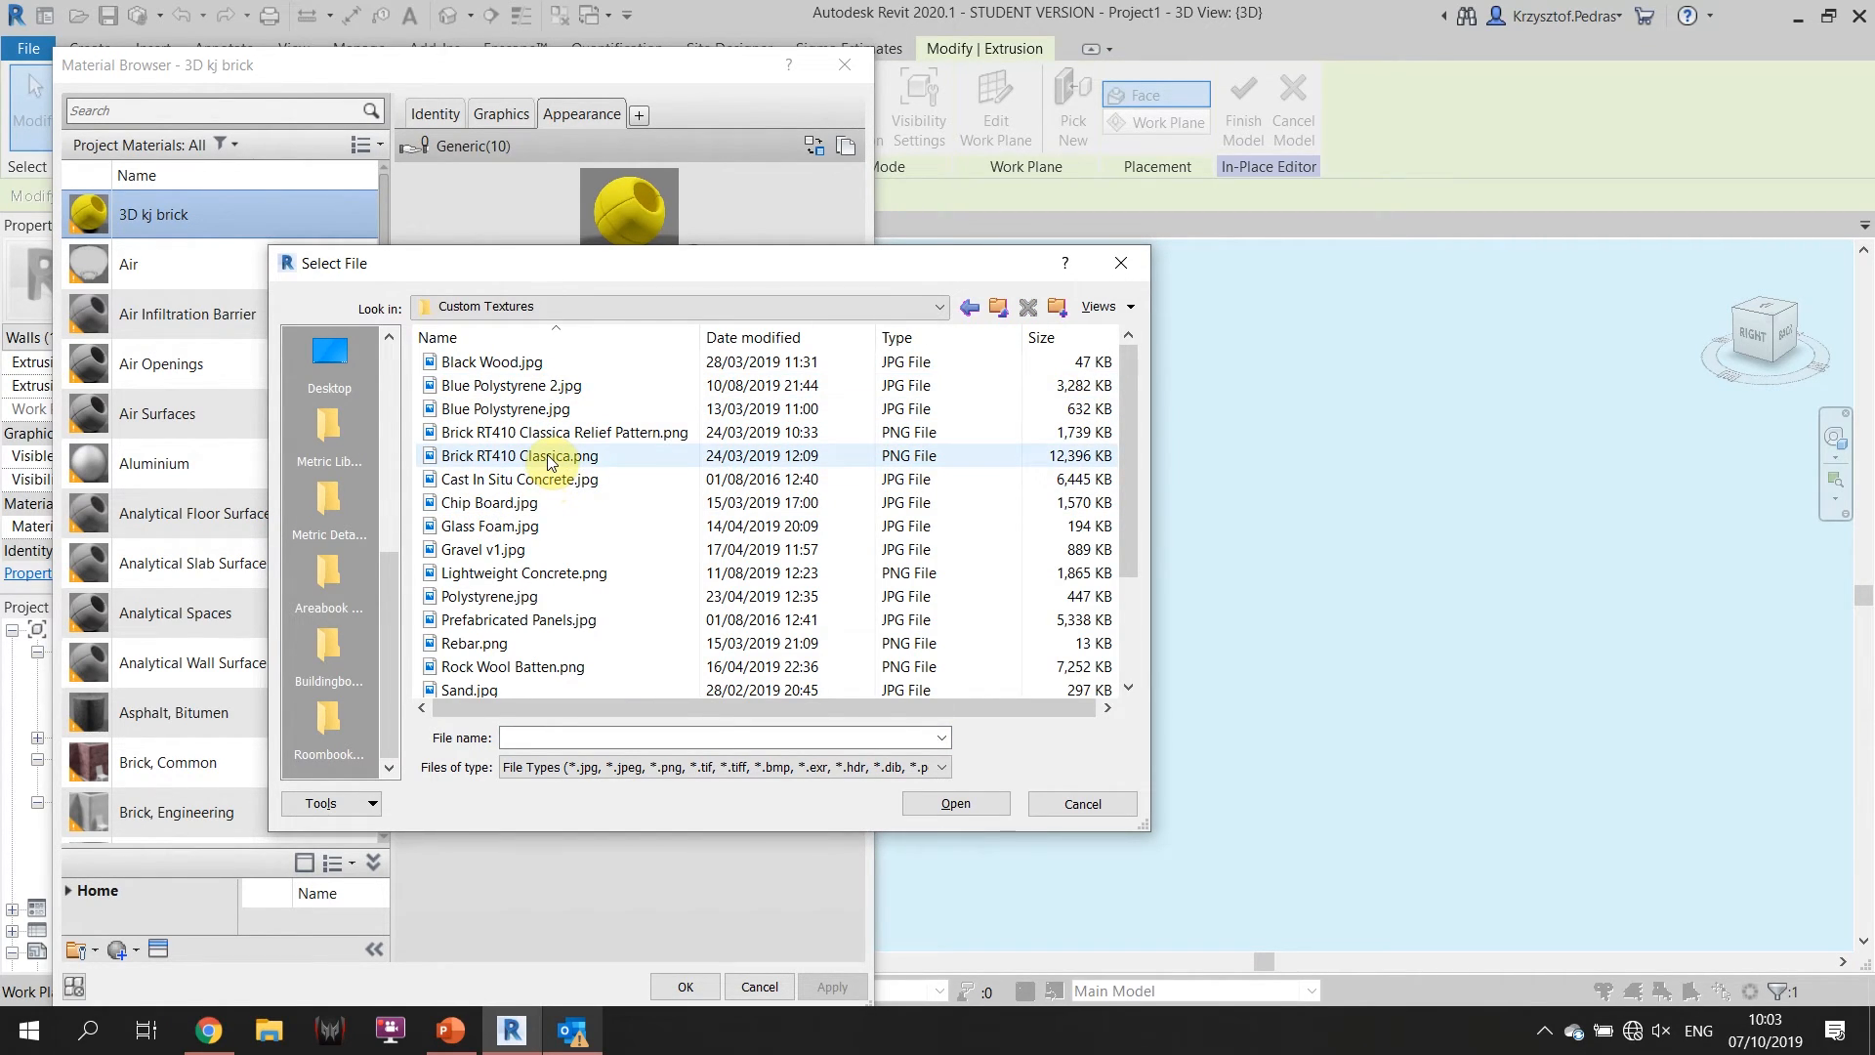
Assign Brick RT410 Classica.png as the appearance image of 3D kj brick.
click(586, 455)
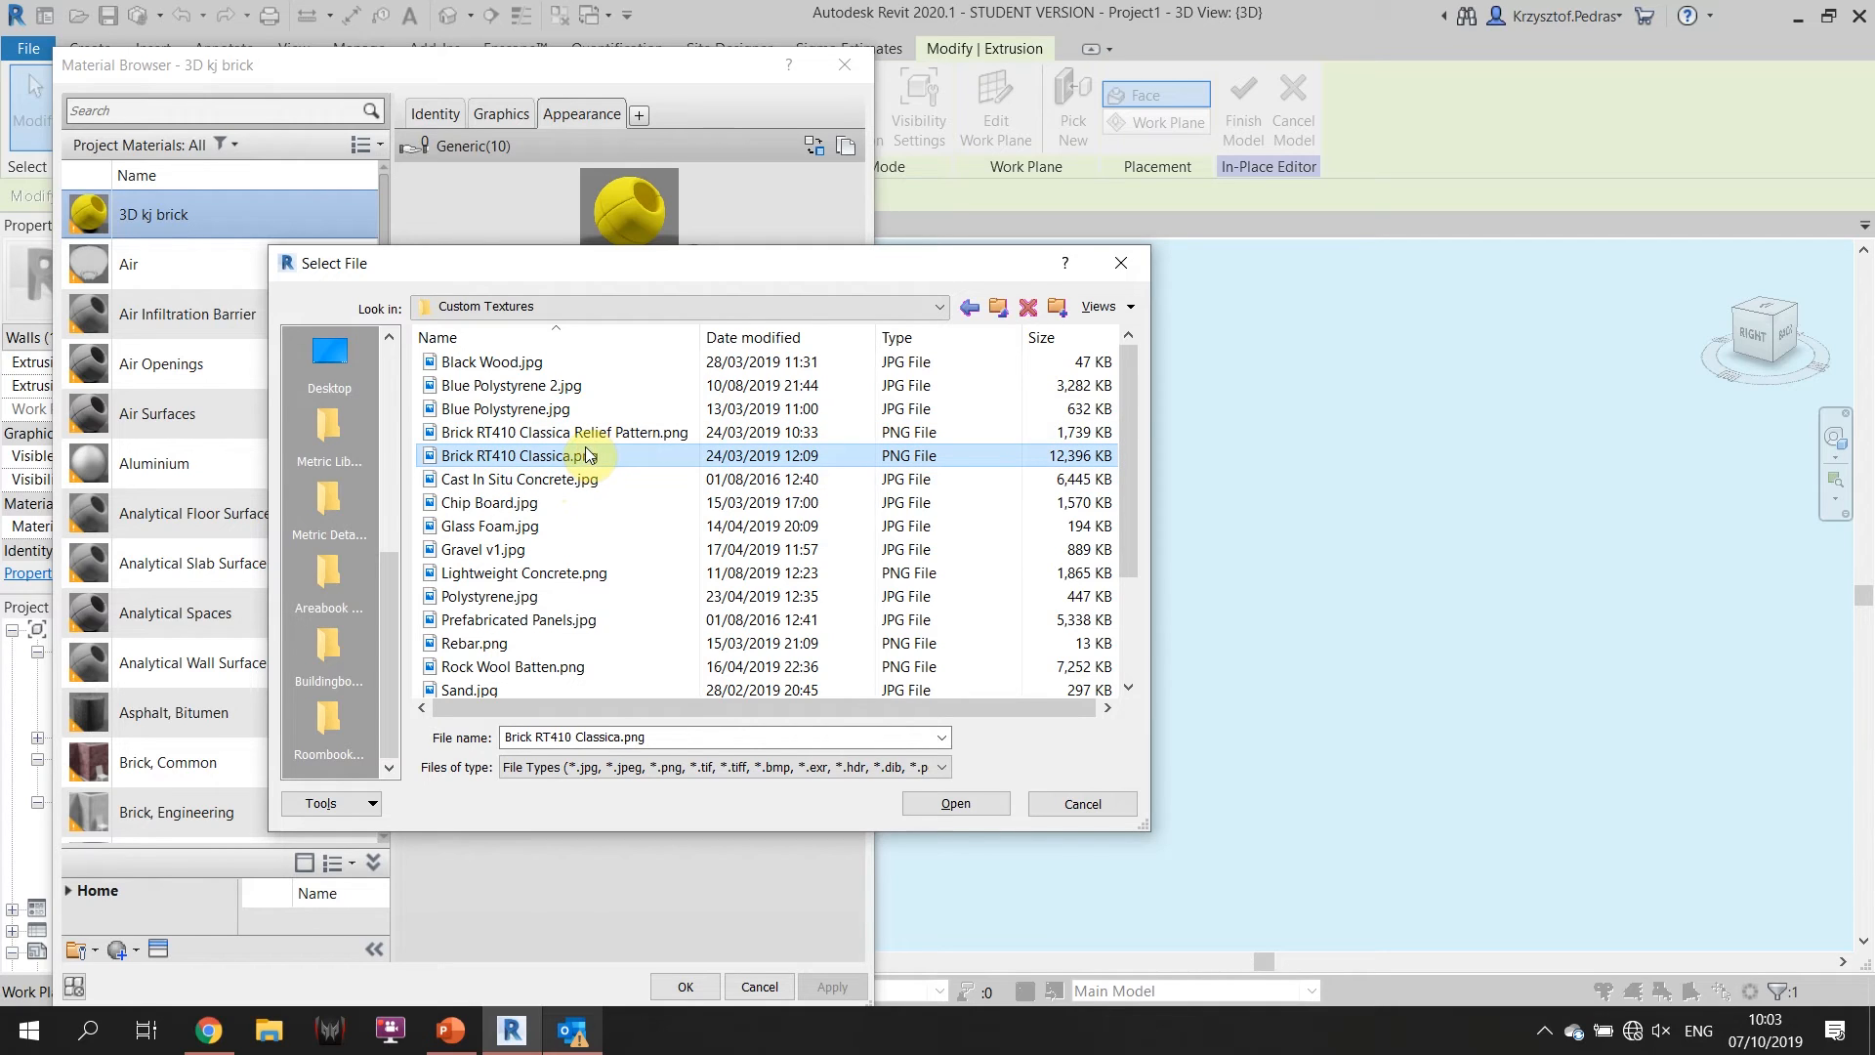
scroll(653, 434, down, 2)
scroll(653, 434, up, 2)
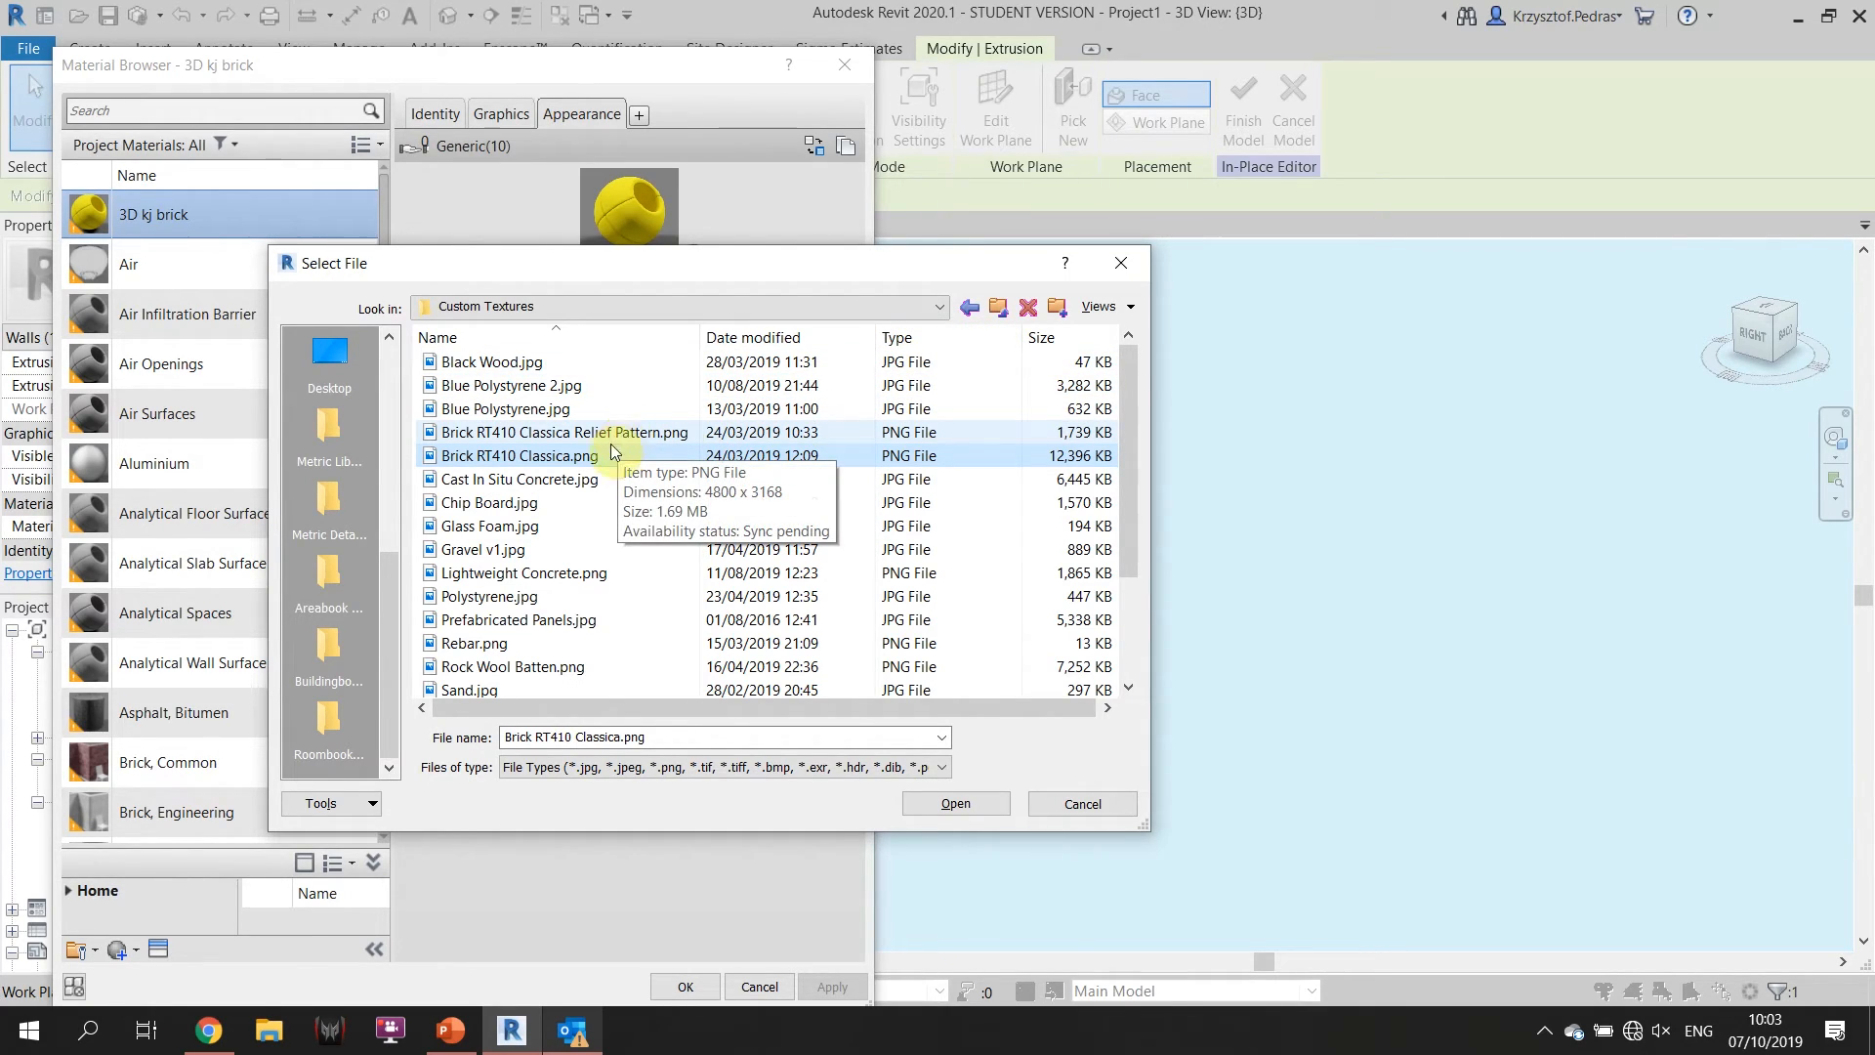
double_click(611, 451)
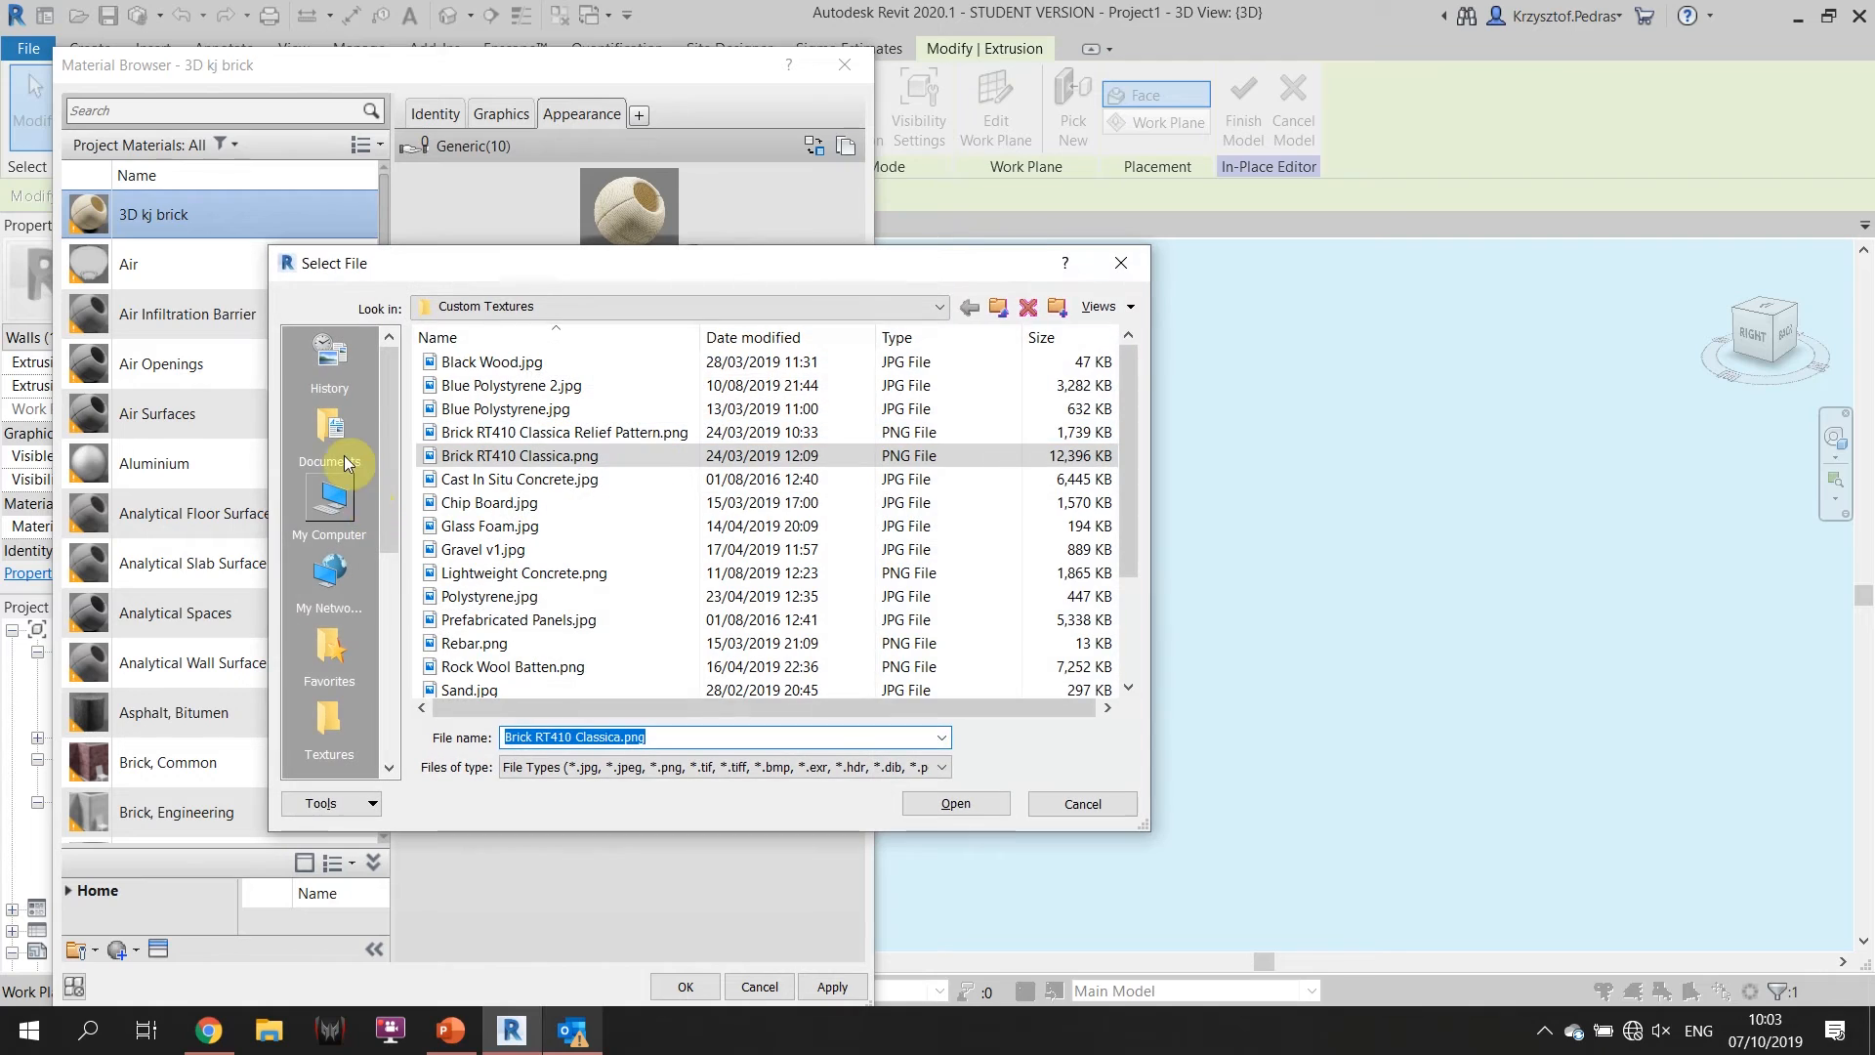
Set 3D kj brick's appearance image to Brick RT410 Classica Side.png from the desktop folder 3D Key Junction Workshop Materials.
click(335, 493)
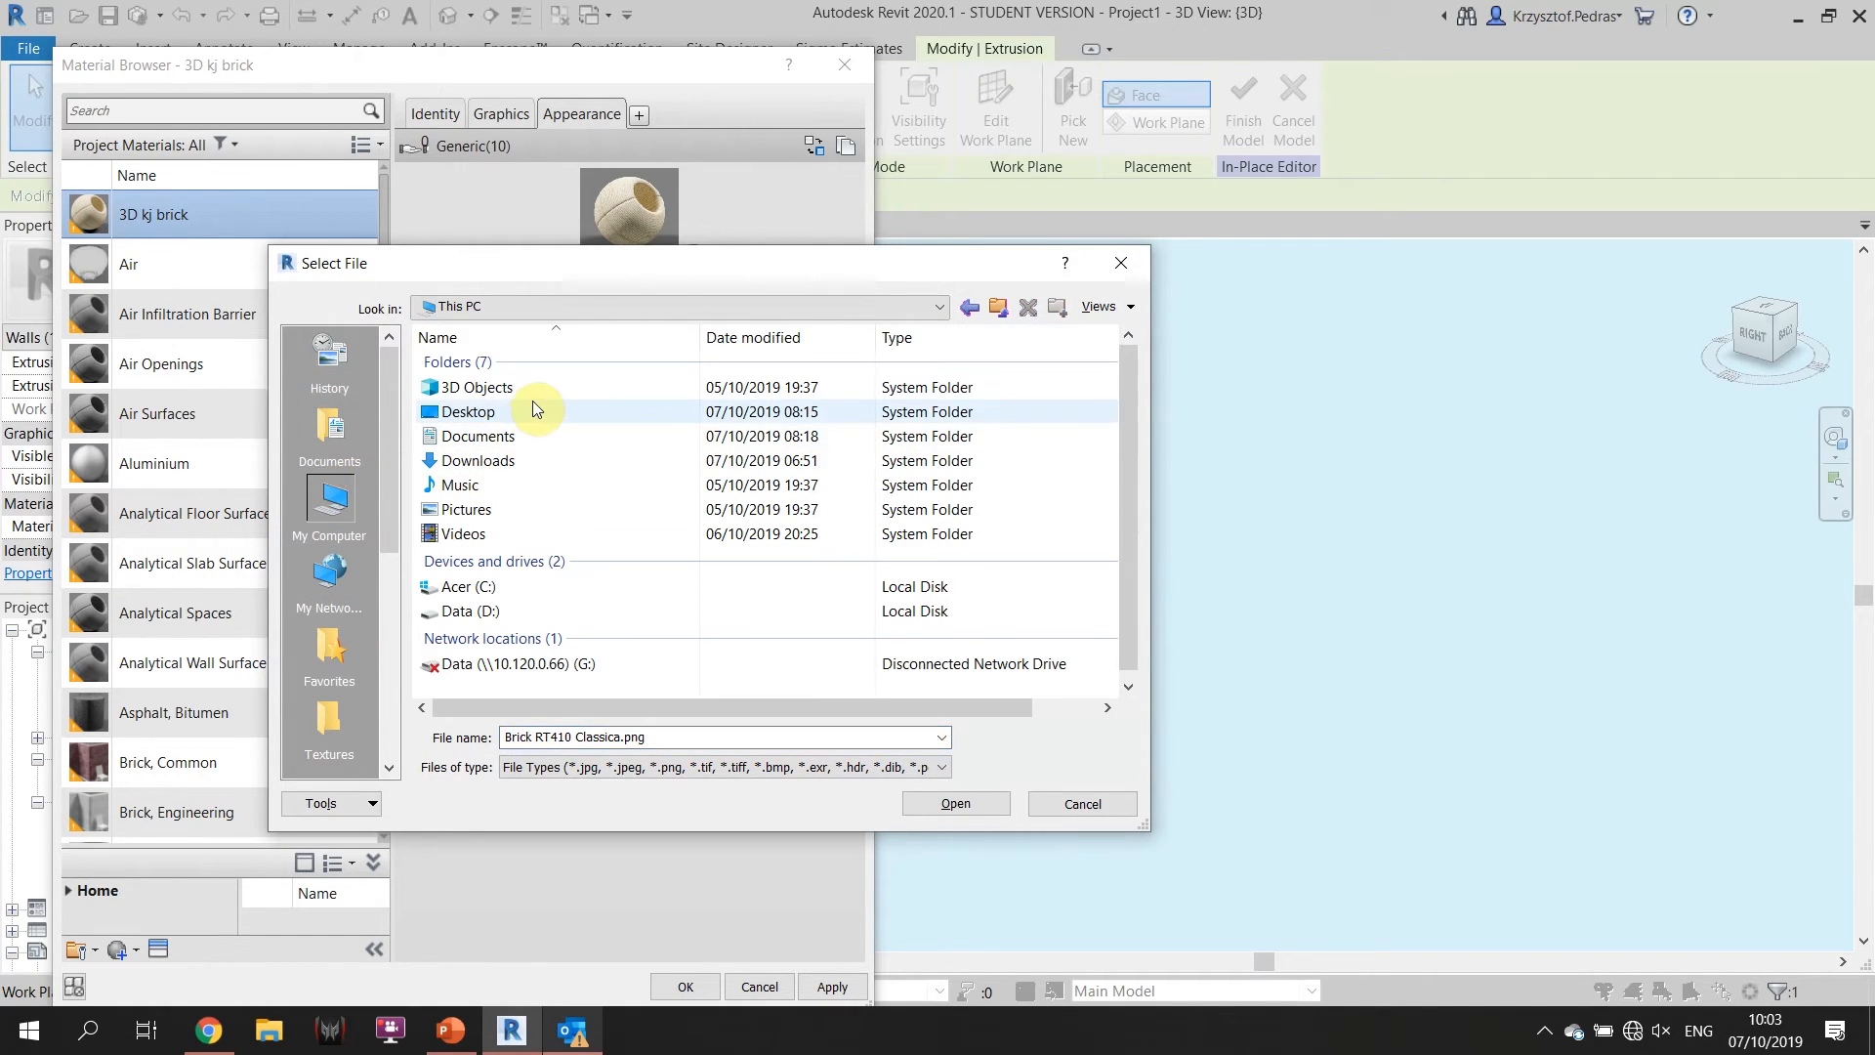
double_click(532, 404)
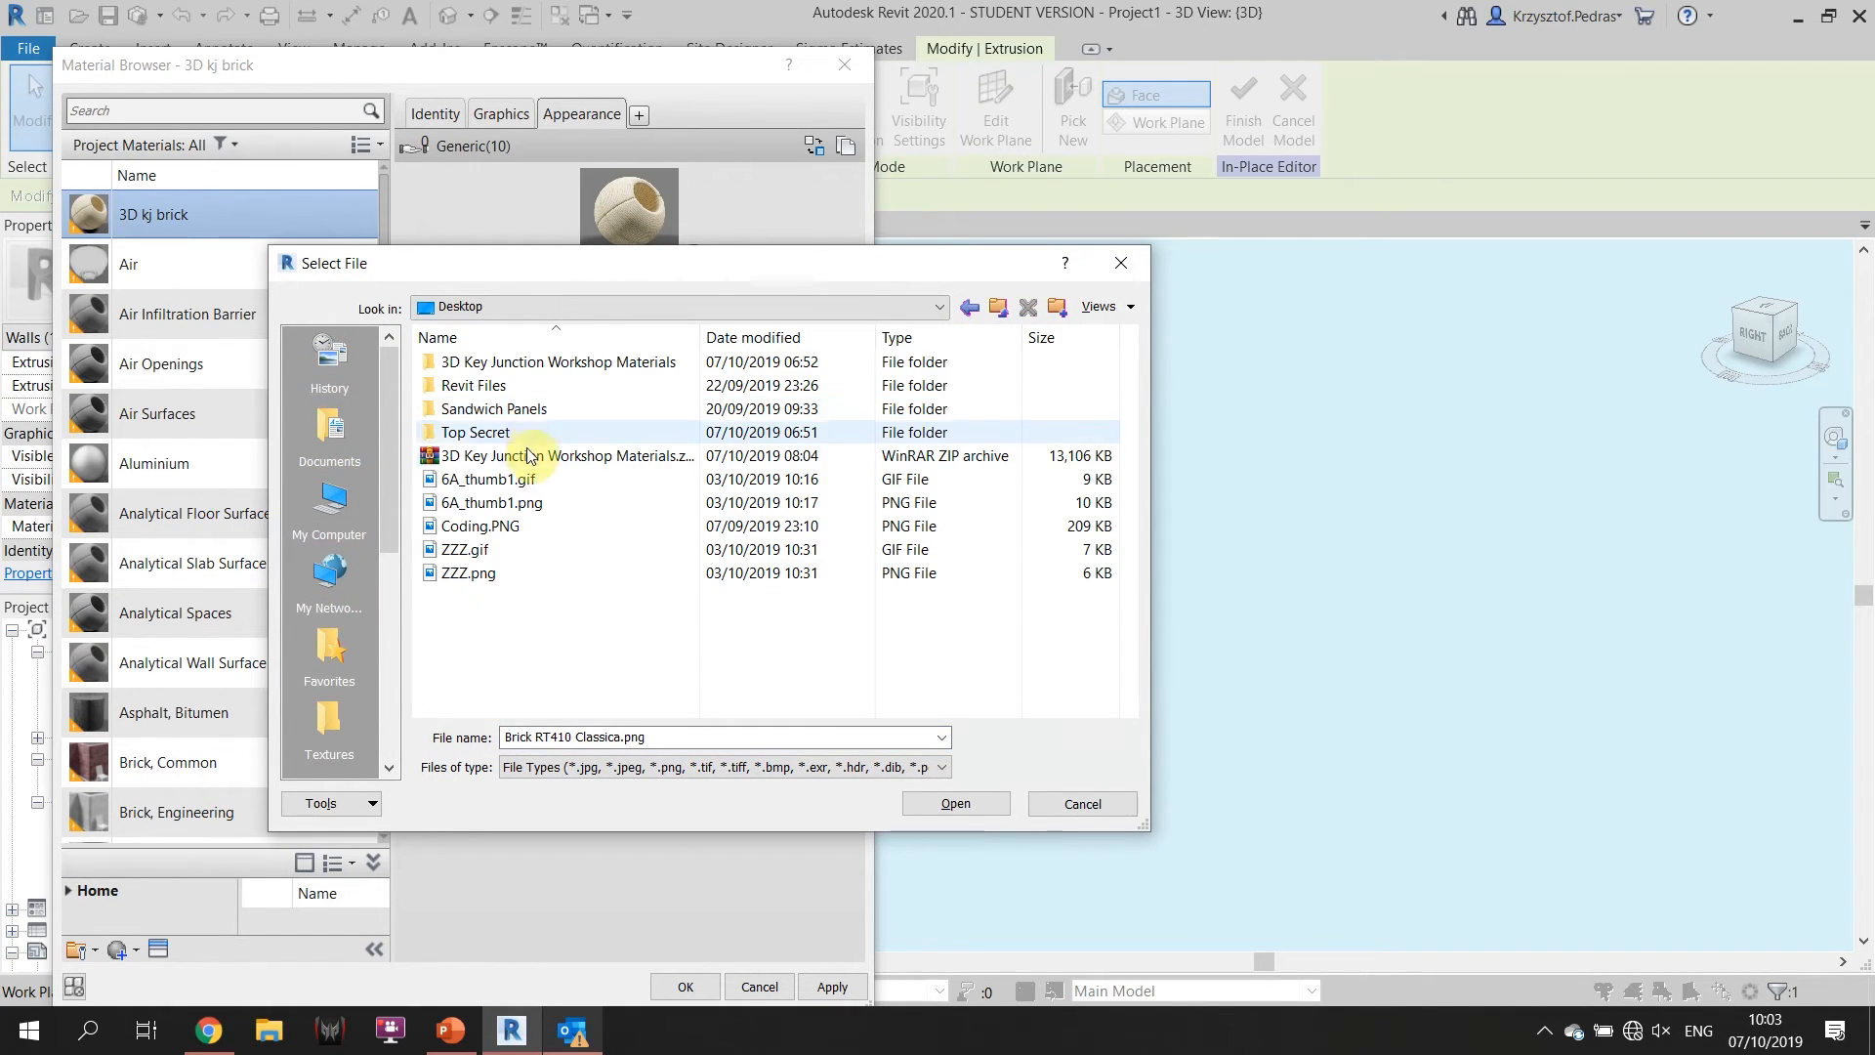
double_click(537, 364)
click(584, 364)
click(588, 387)
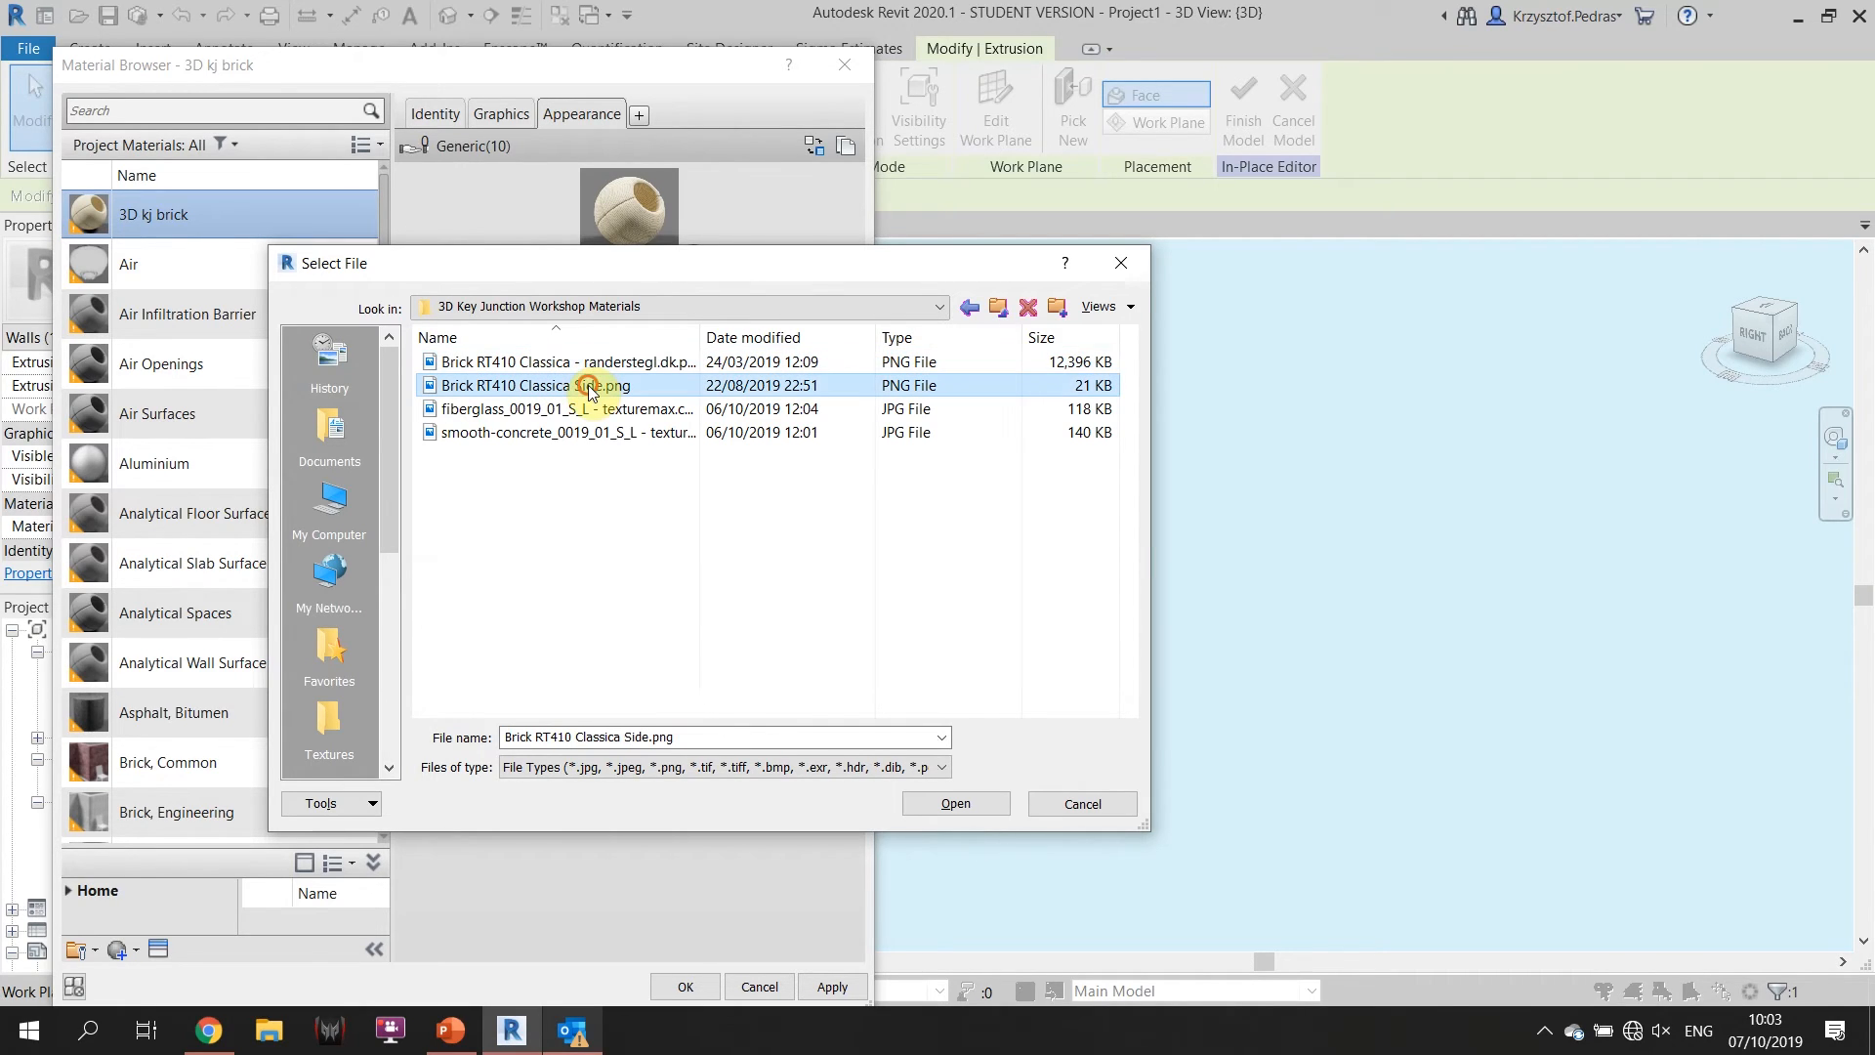
double_click(588, 386)
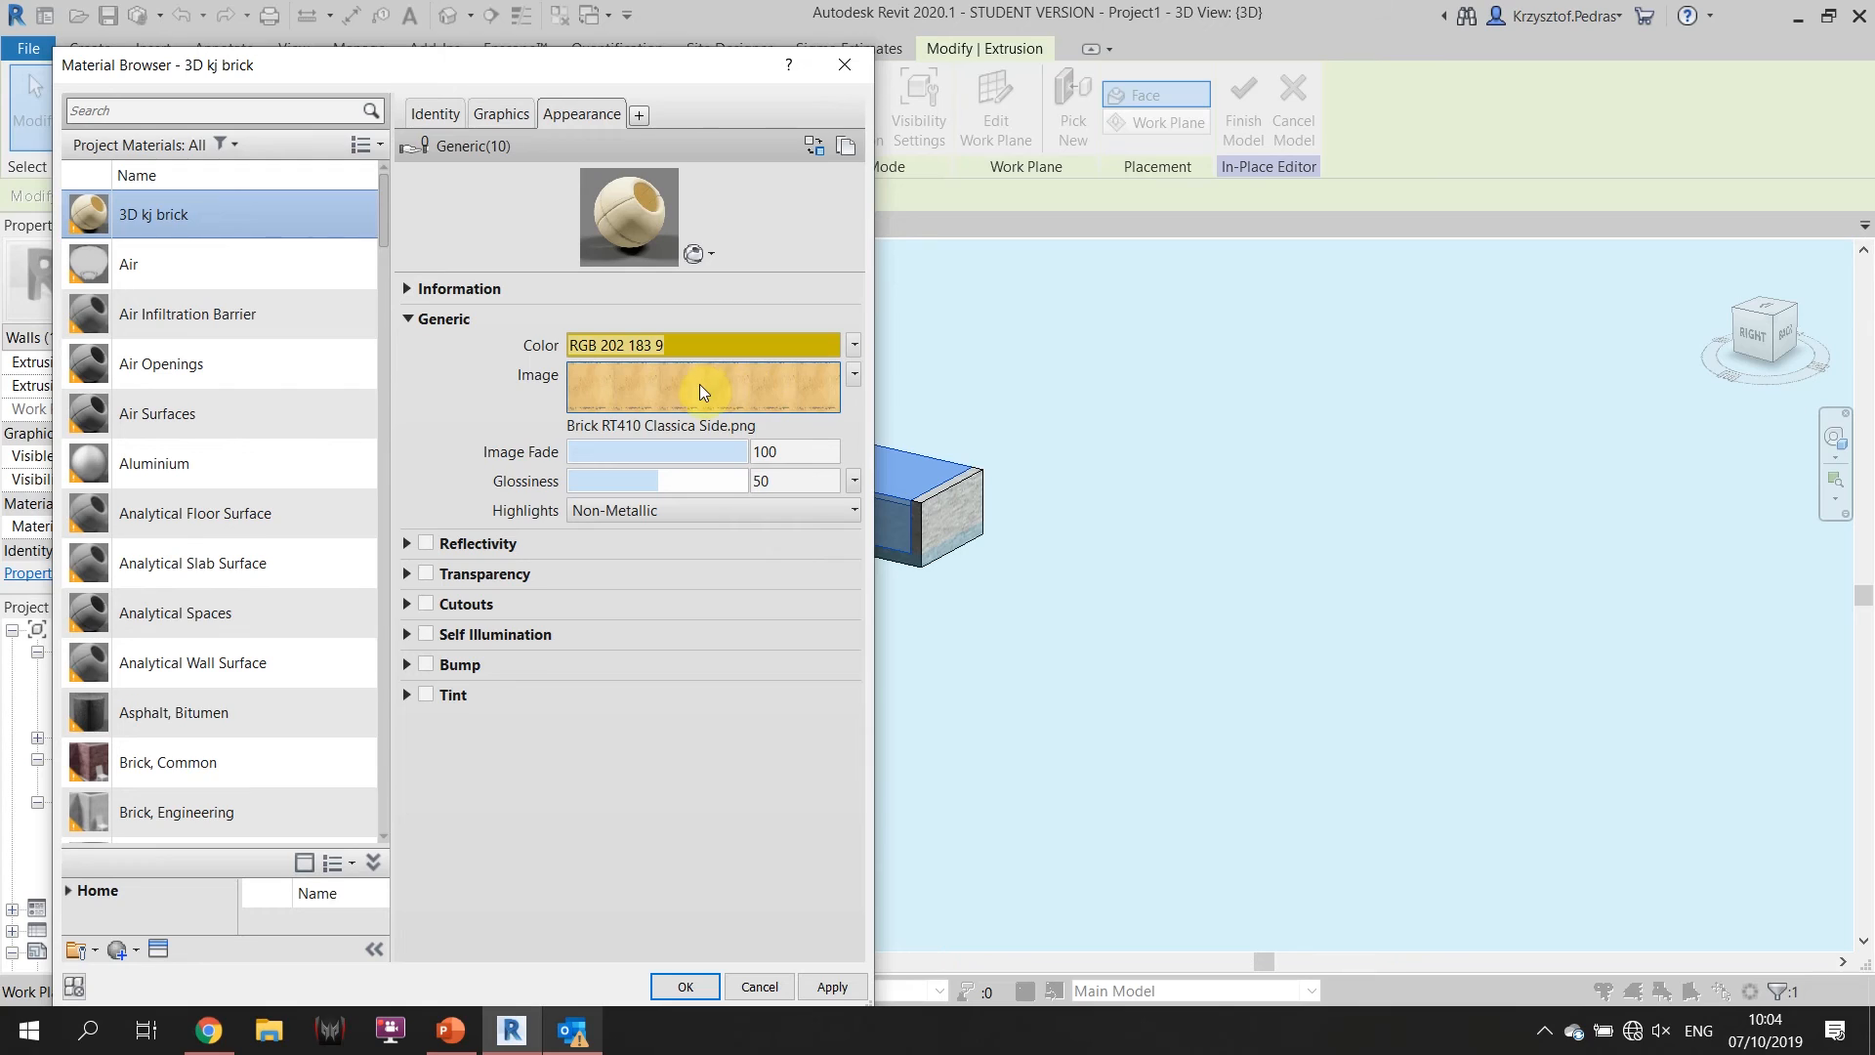
Reload Brick RT410 Classica Side.png as the image, accept the material changes and inspect the textured brick in 3D.
click(675, 424)
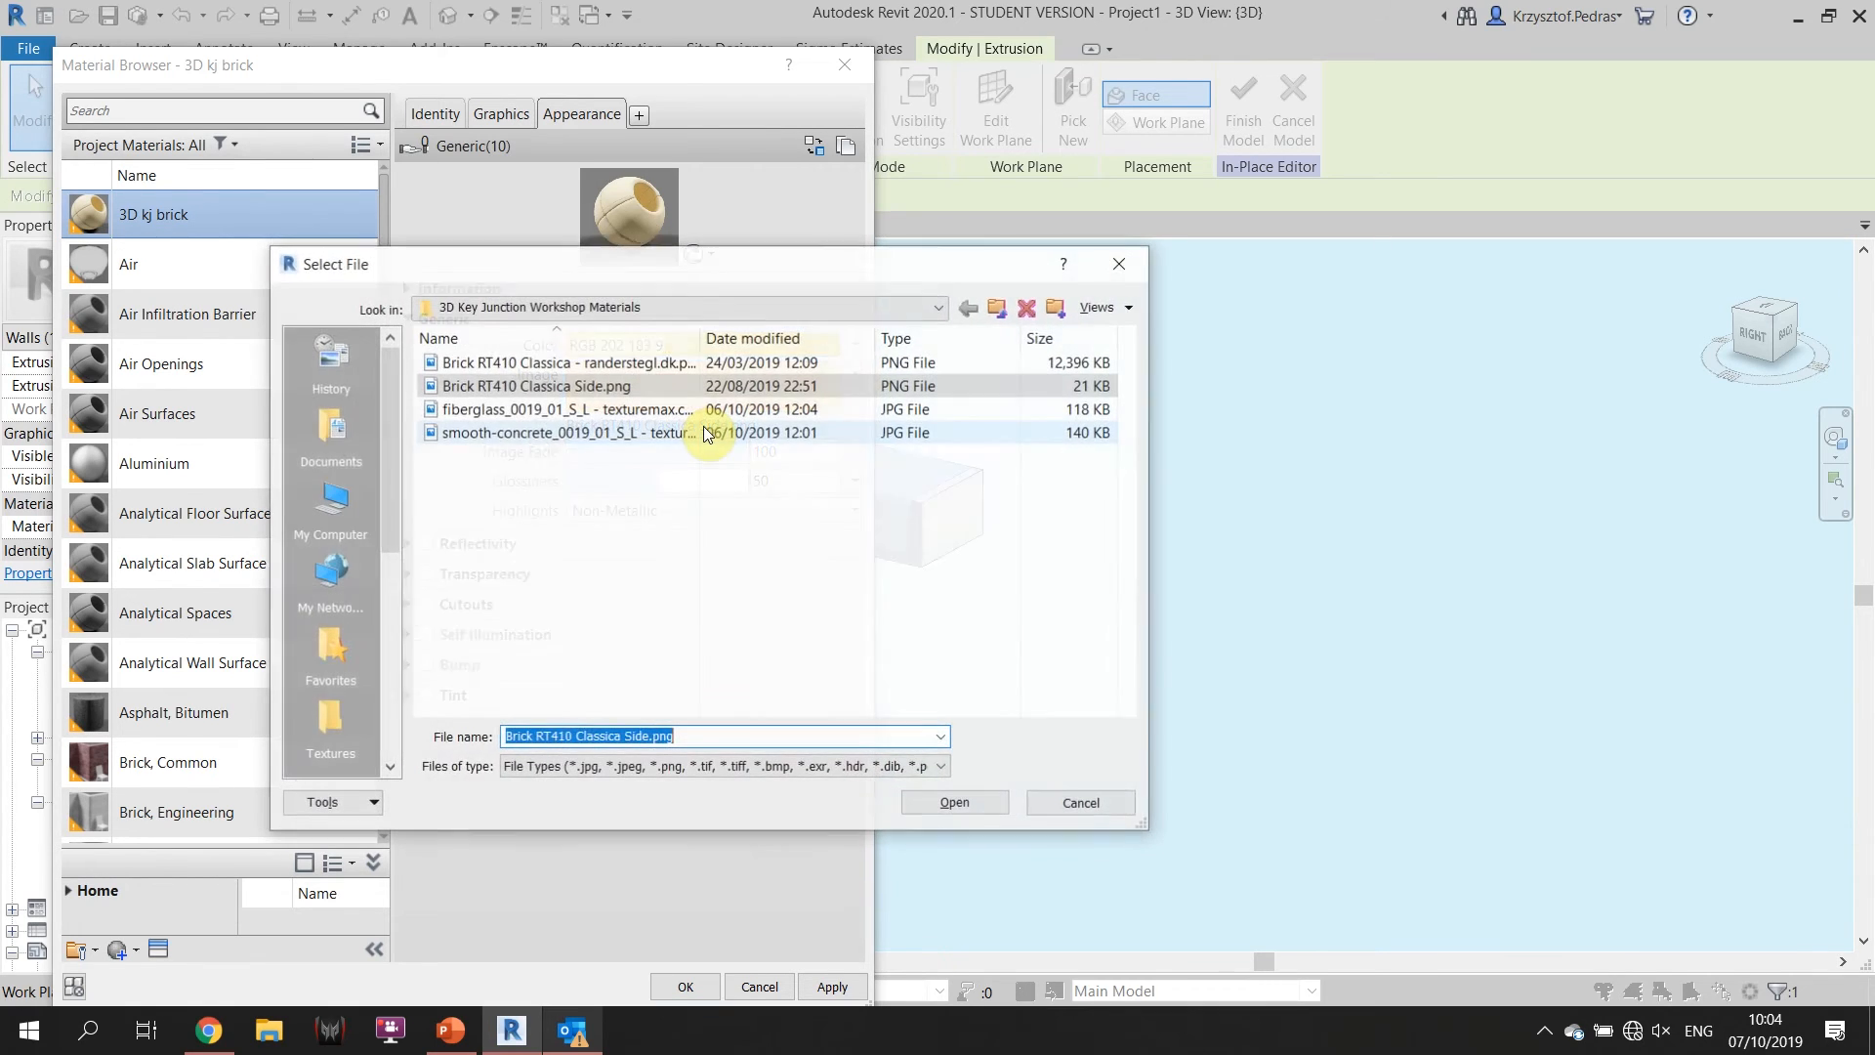
double_click(666, 381)
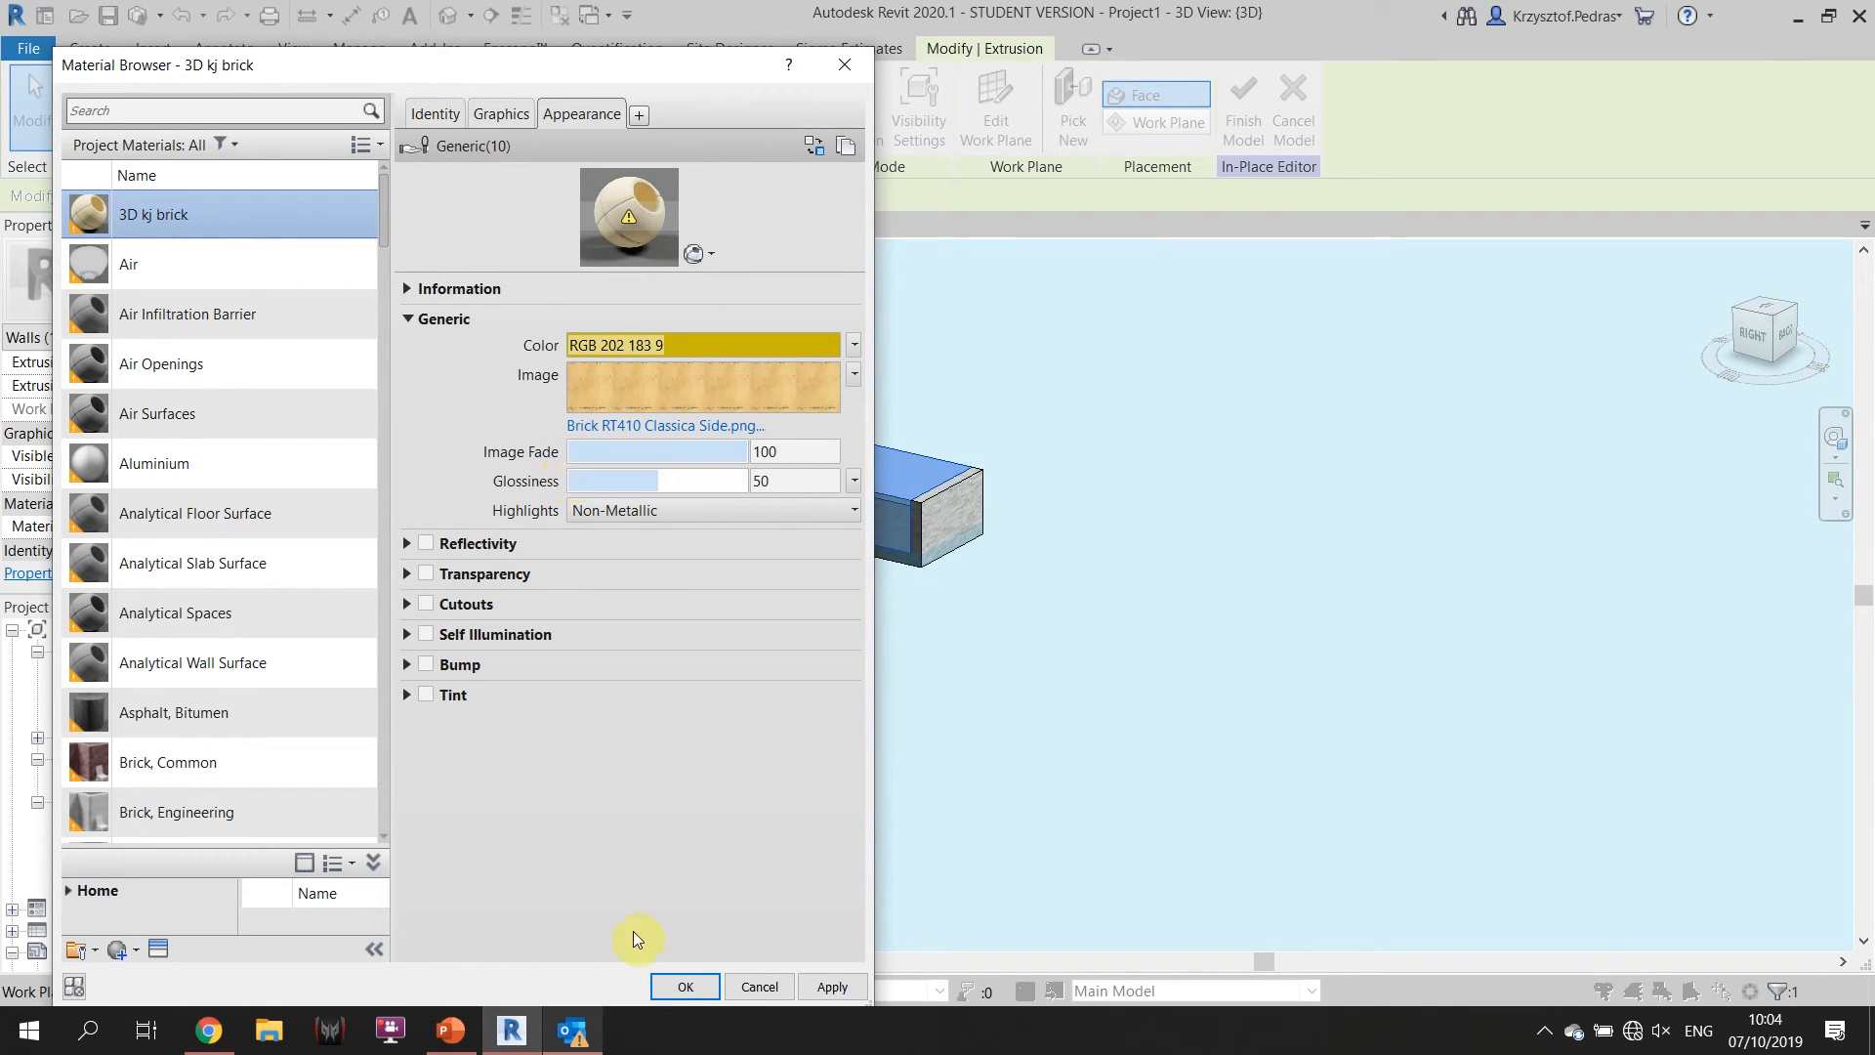
click(686, 986)
click(1035, 306)
scroll(879, 361, up, 5)
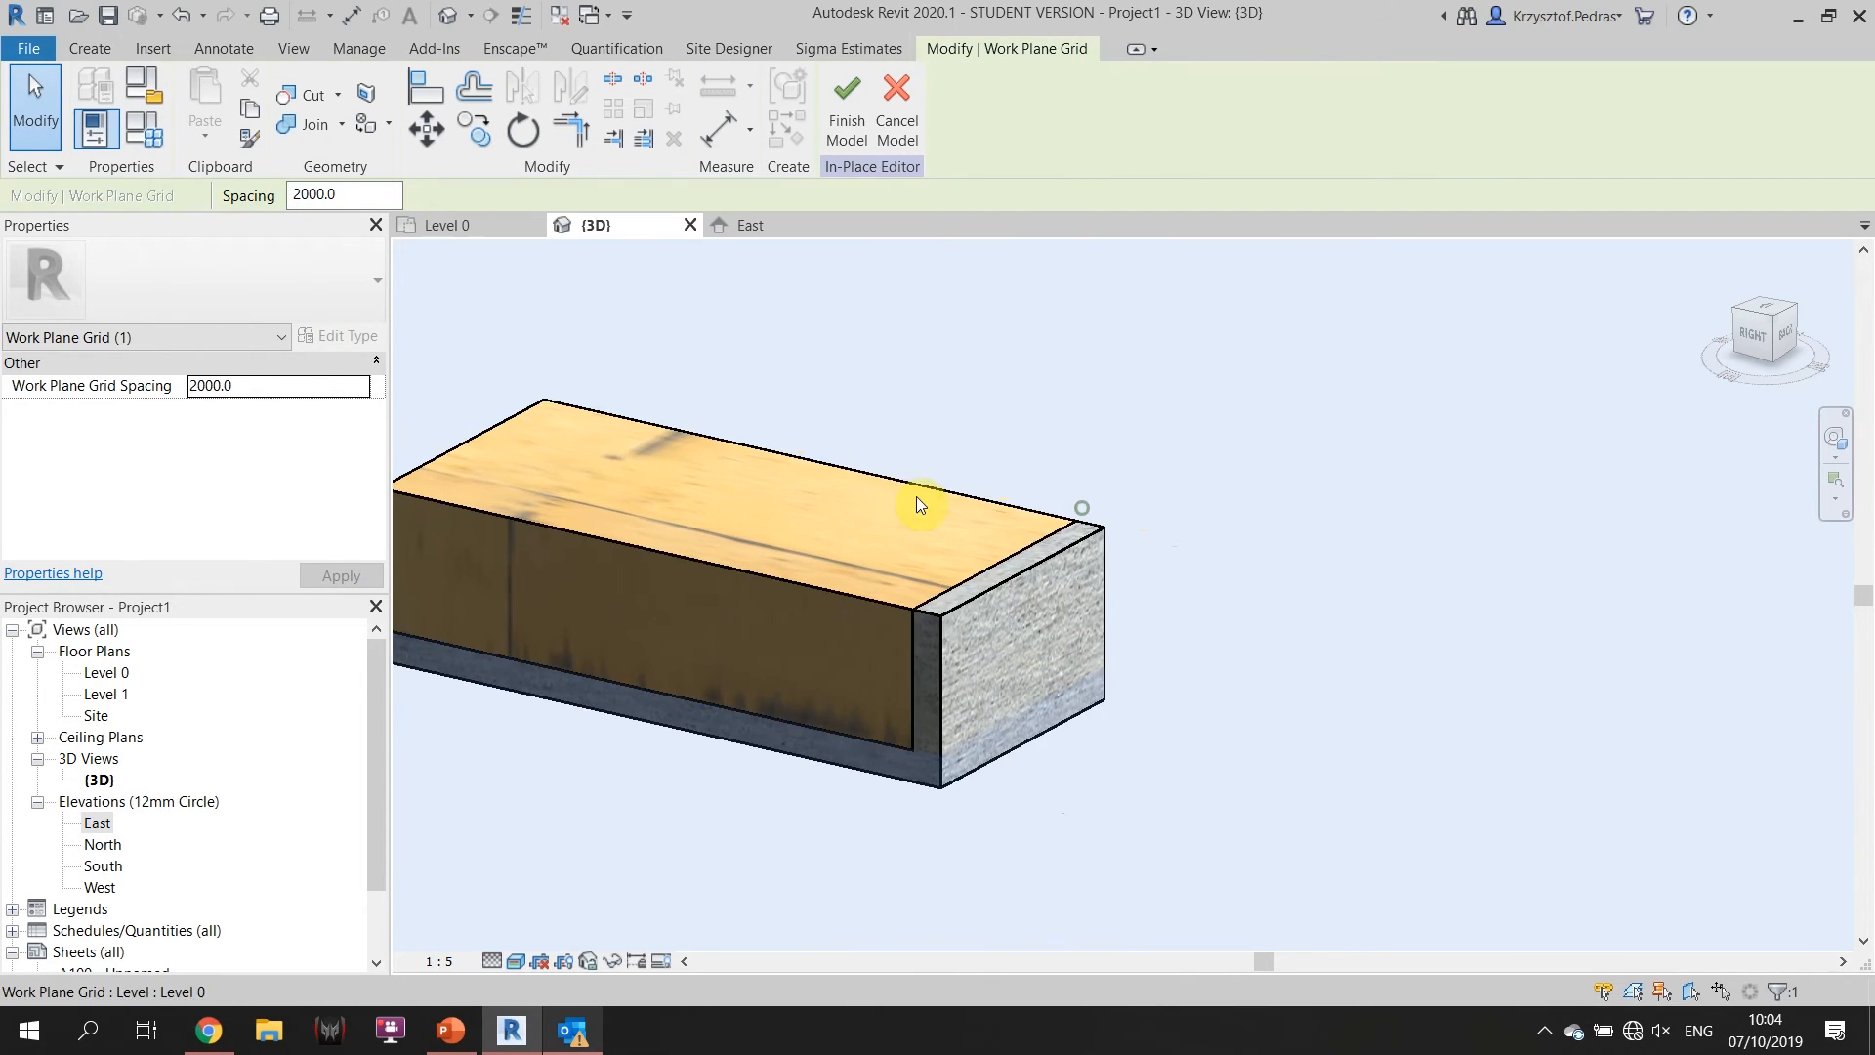
Open the image texture in the appearance of the brick extrusion's 3D kj brick material for editing.
scroll(817, 533, down, 3)
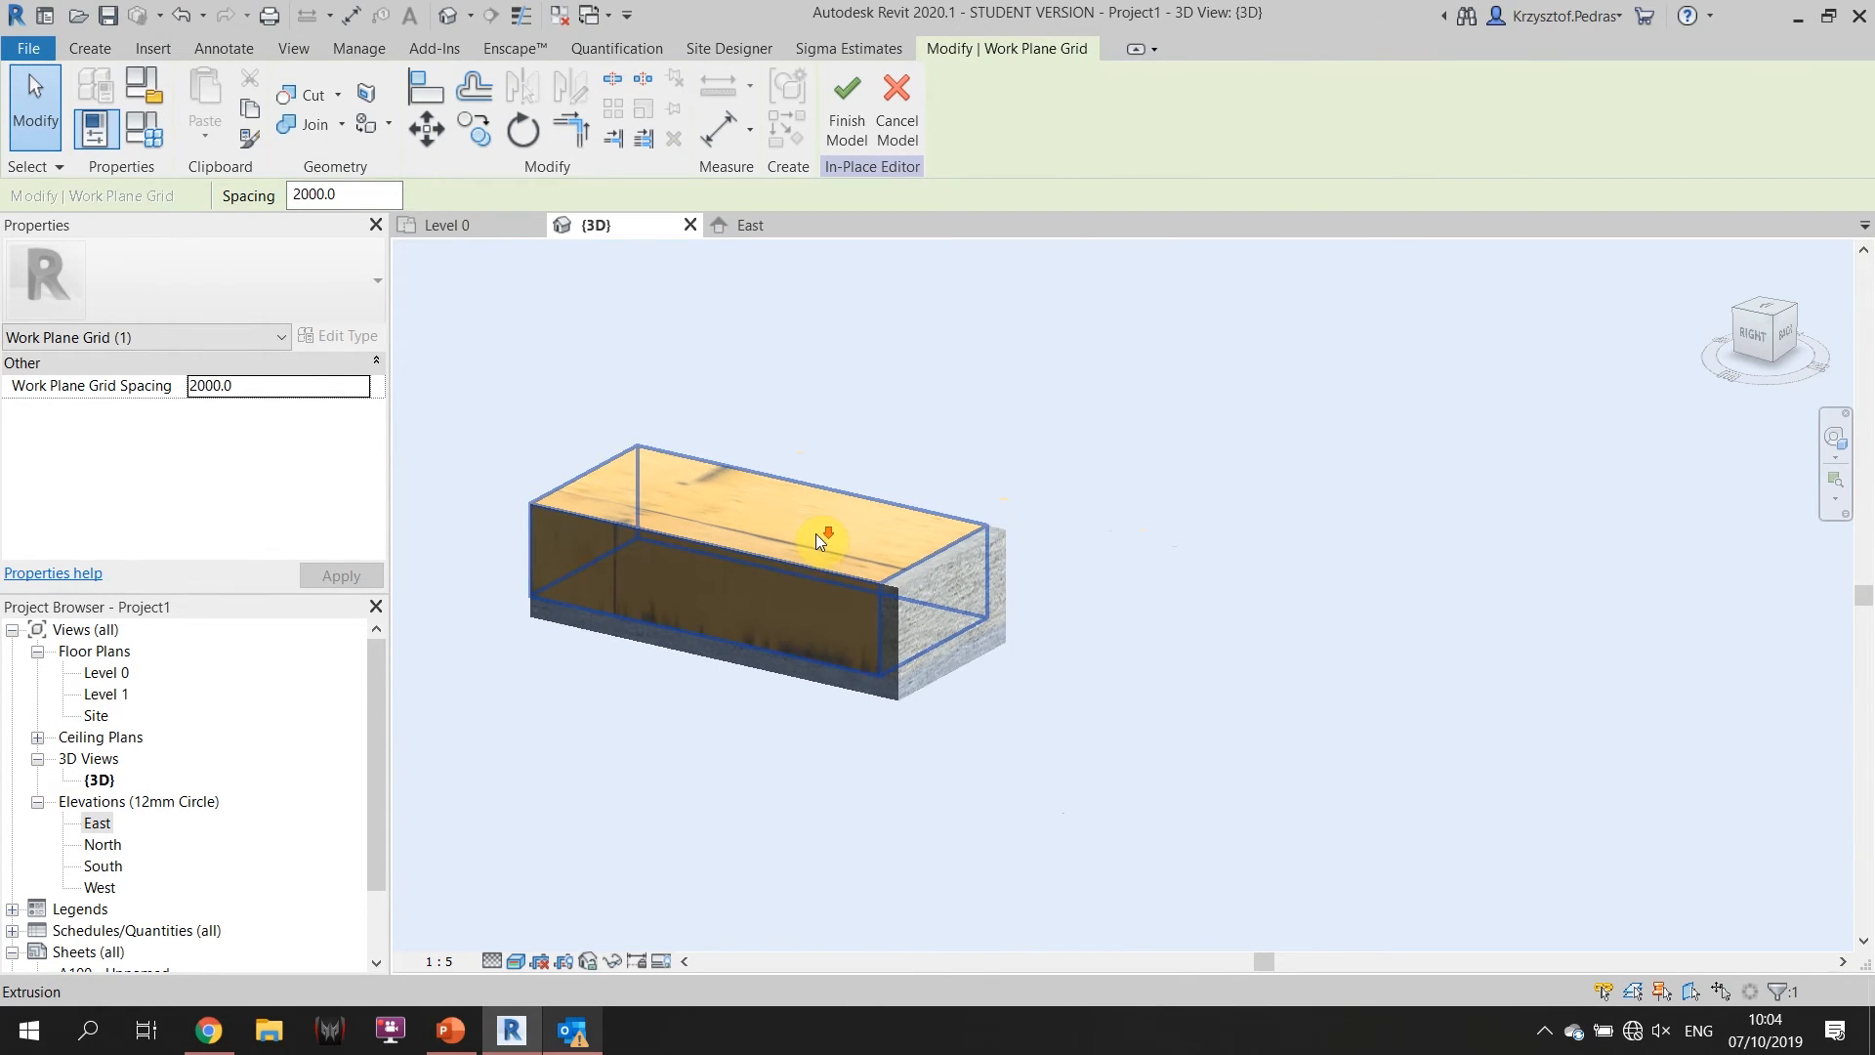
click(865, 561)
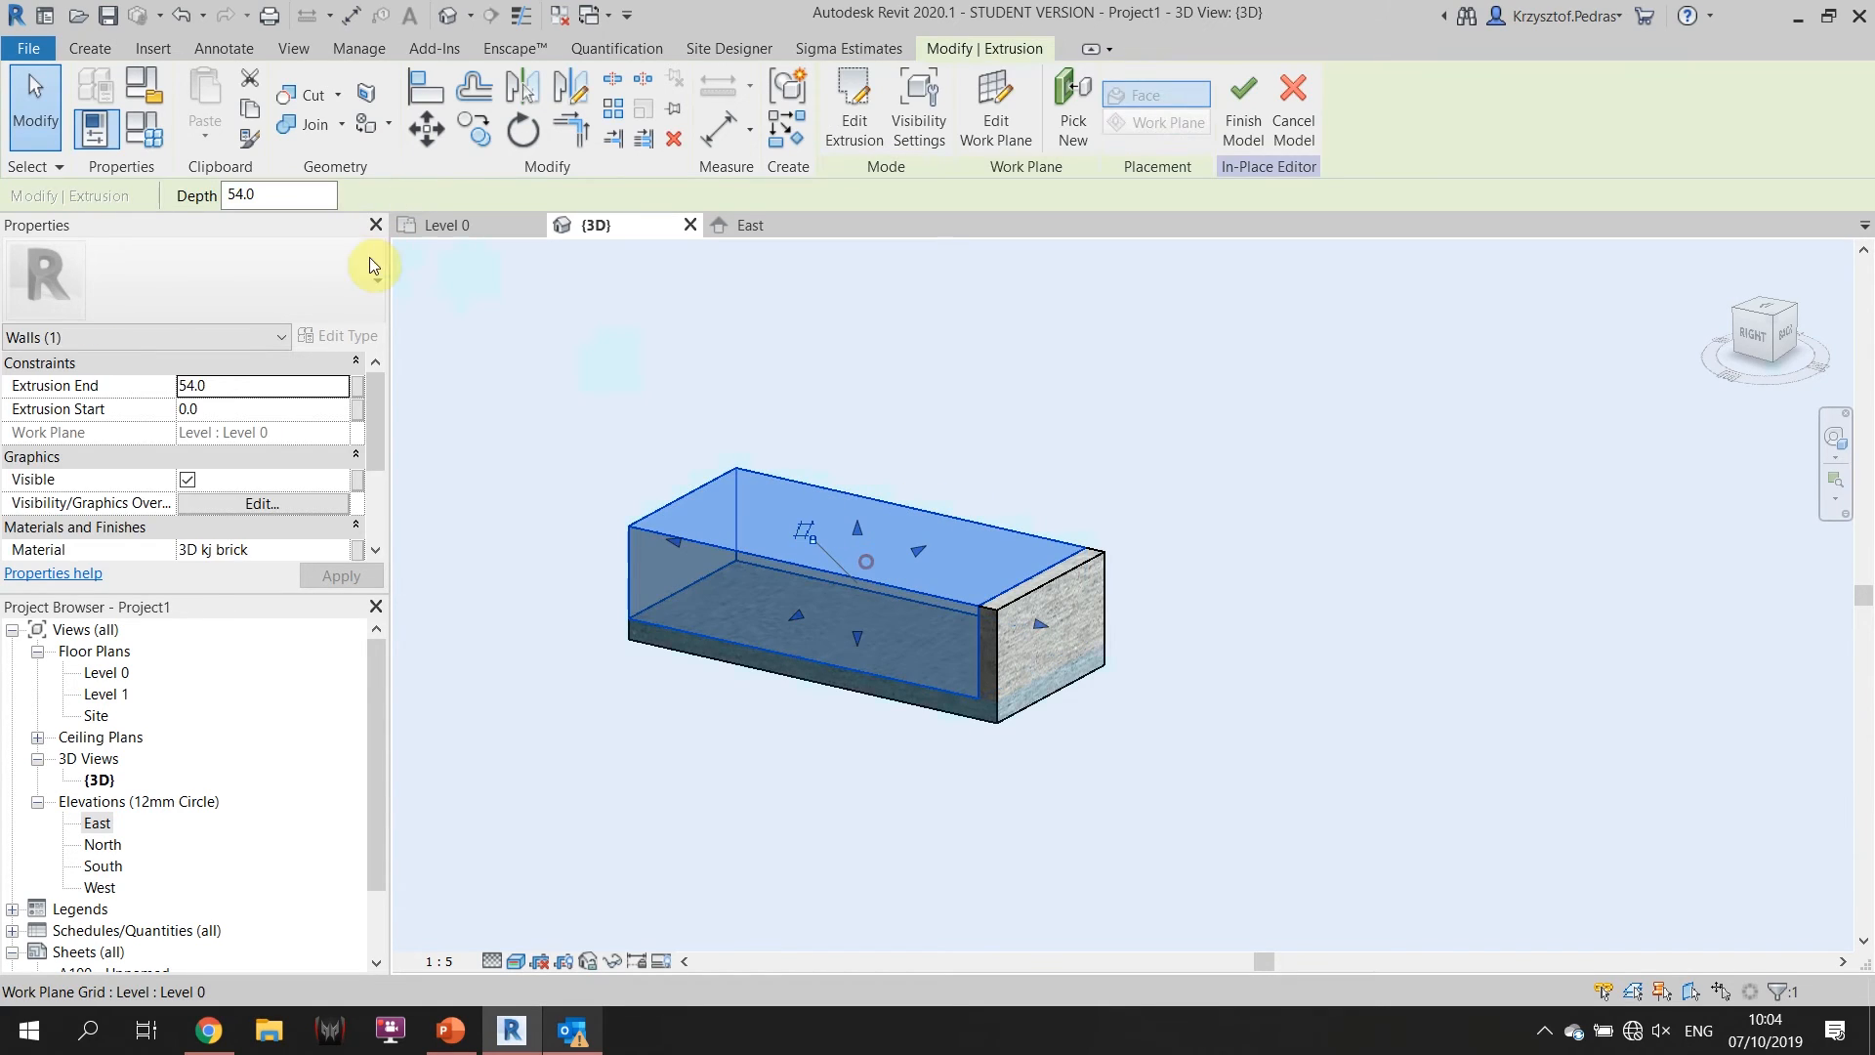
click(327, 546)
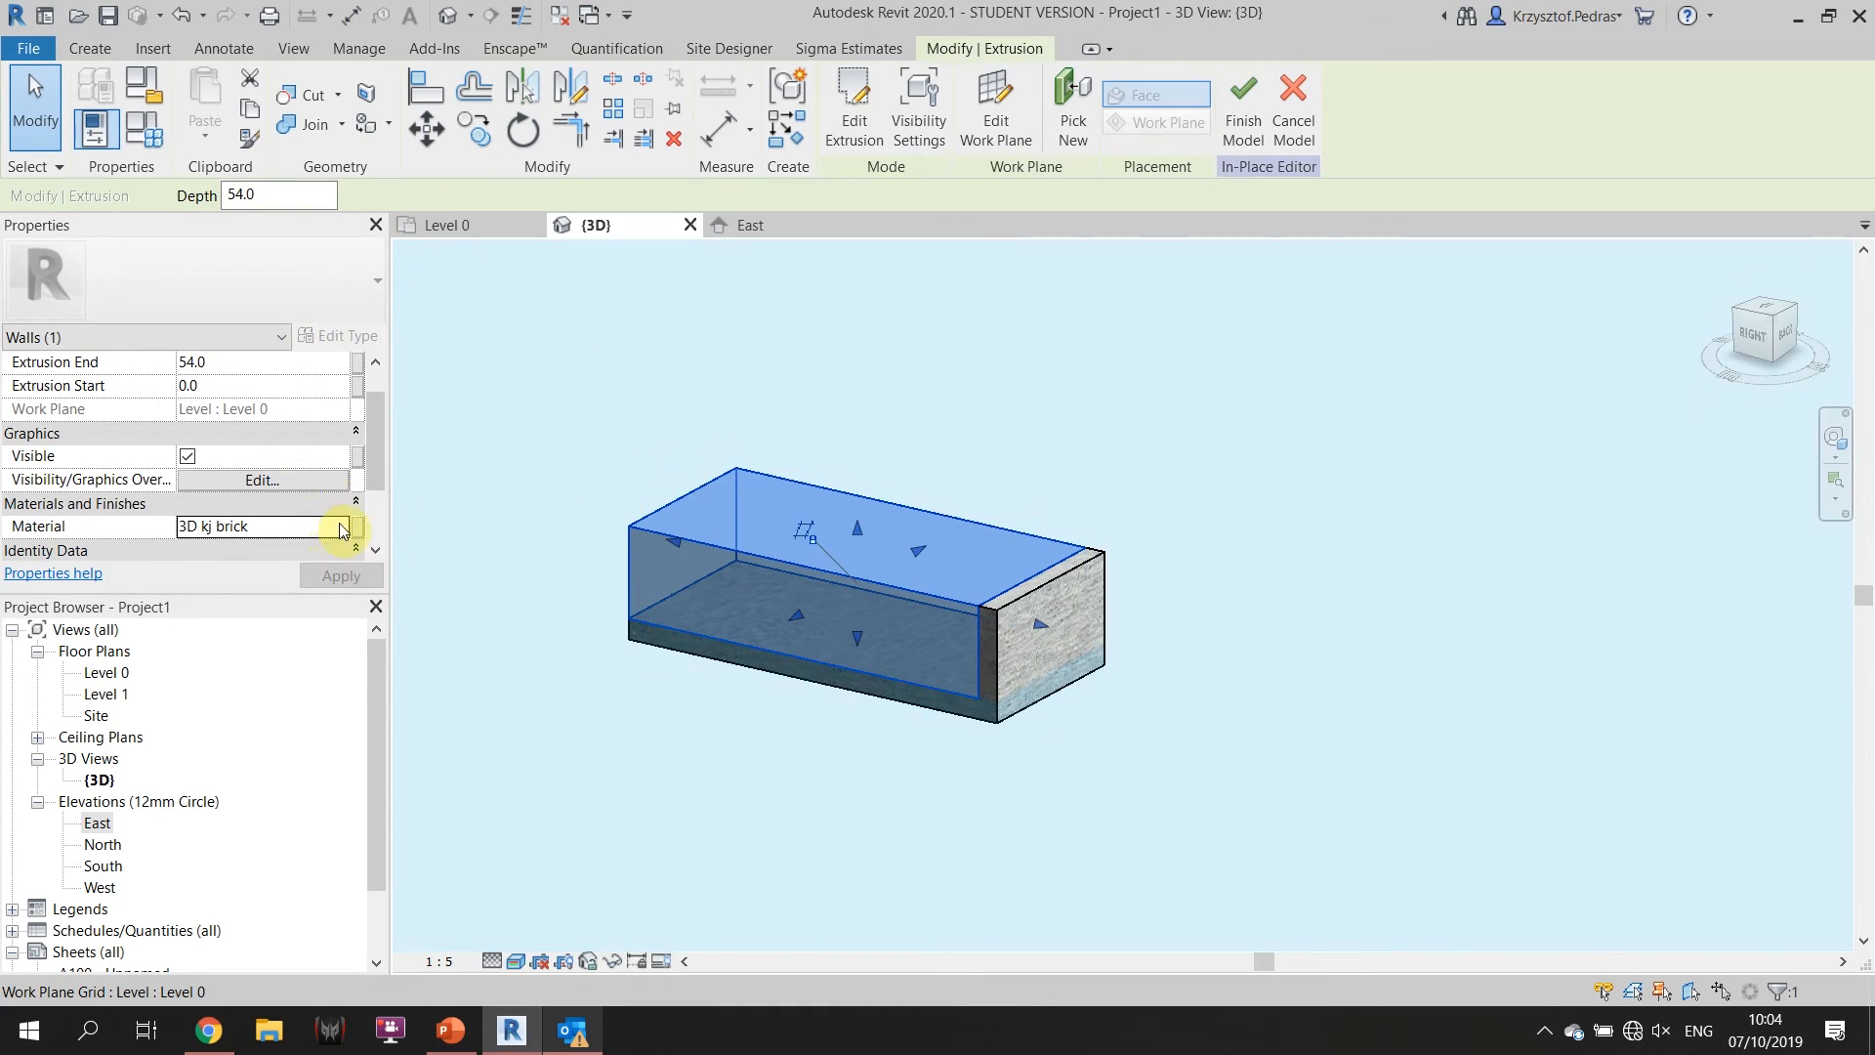
click(340, 525)
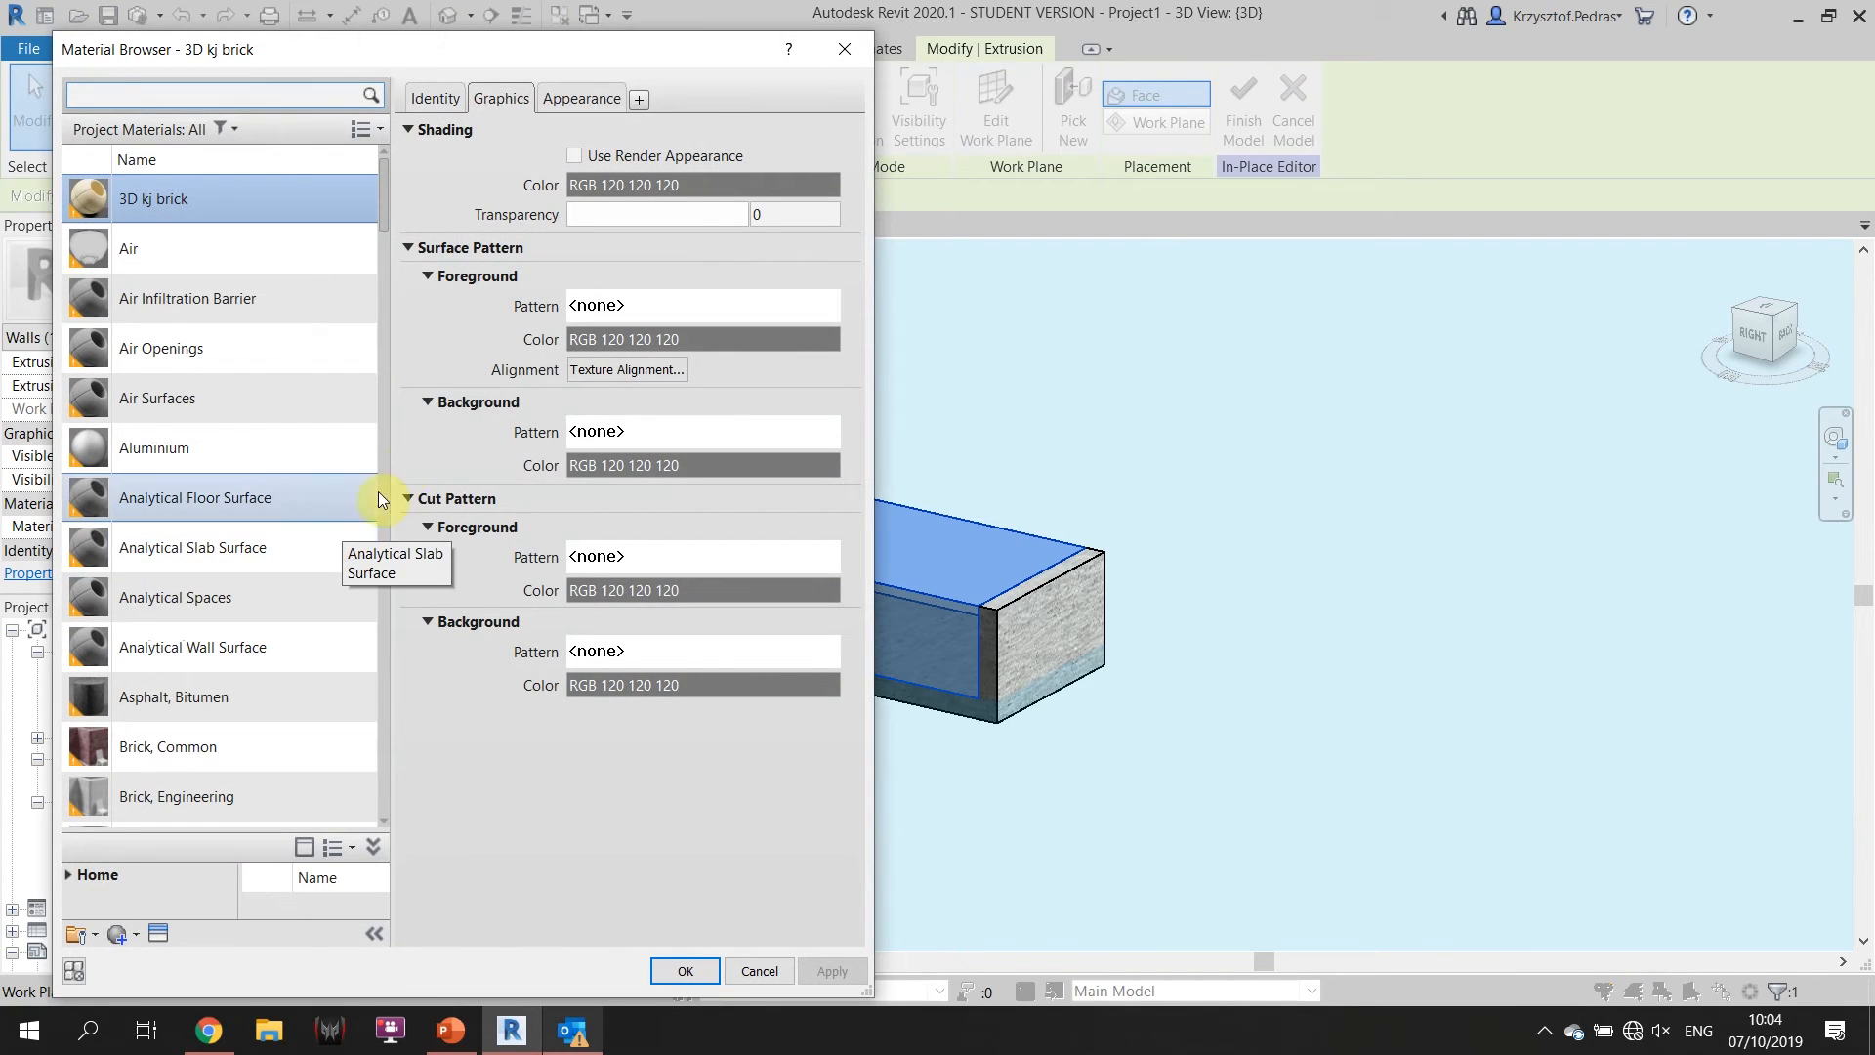
click(595, 97)
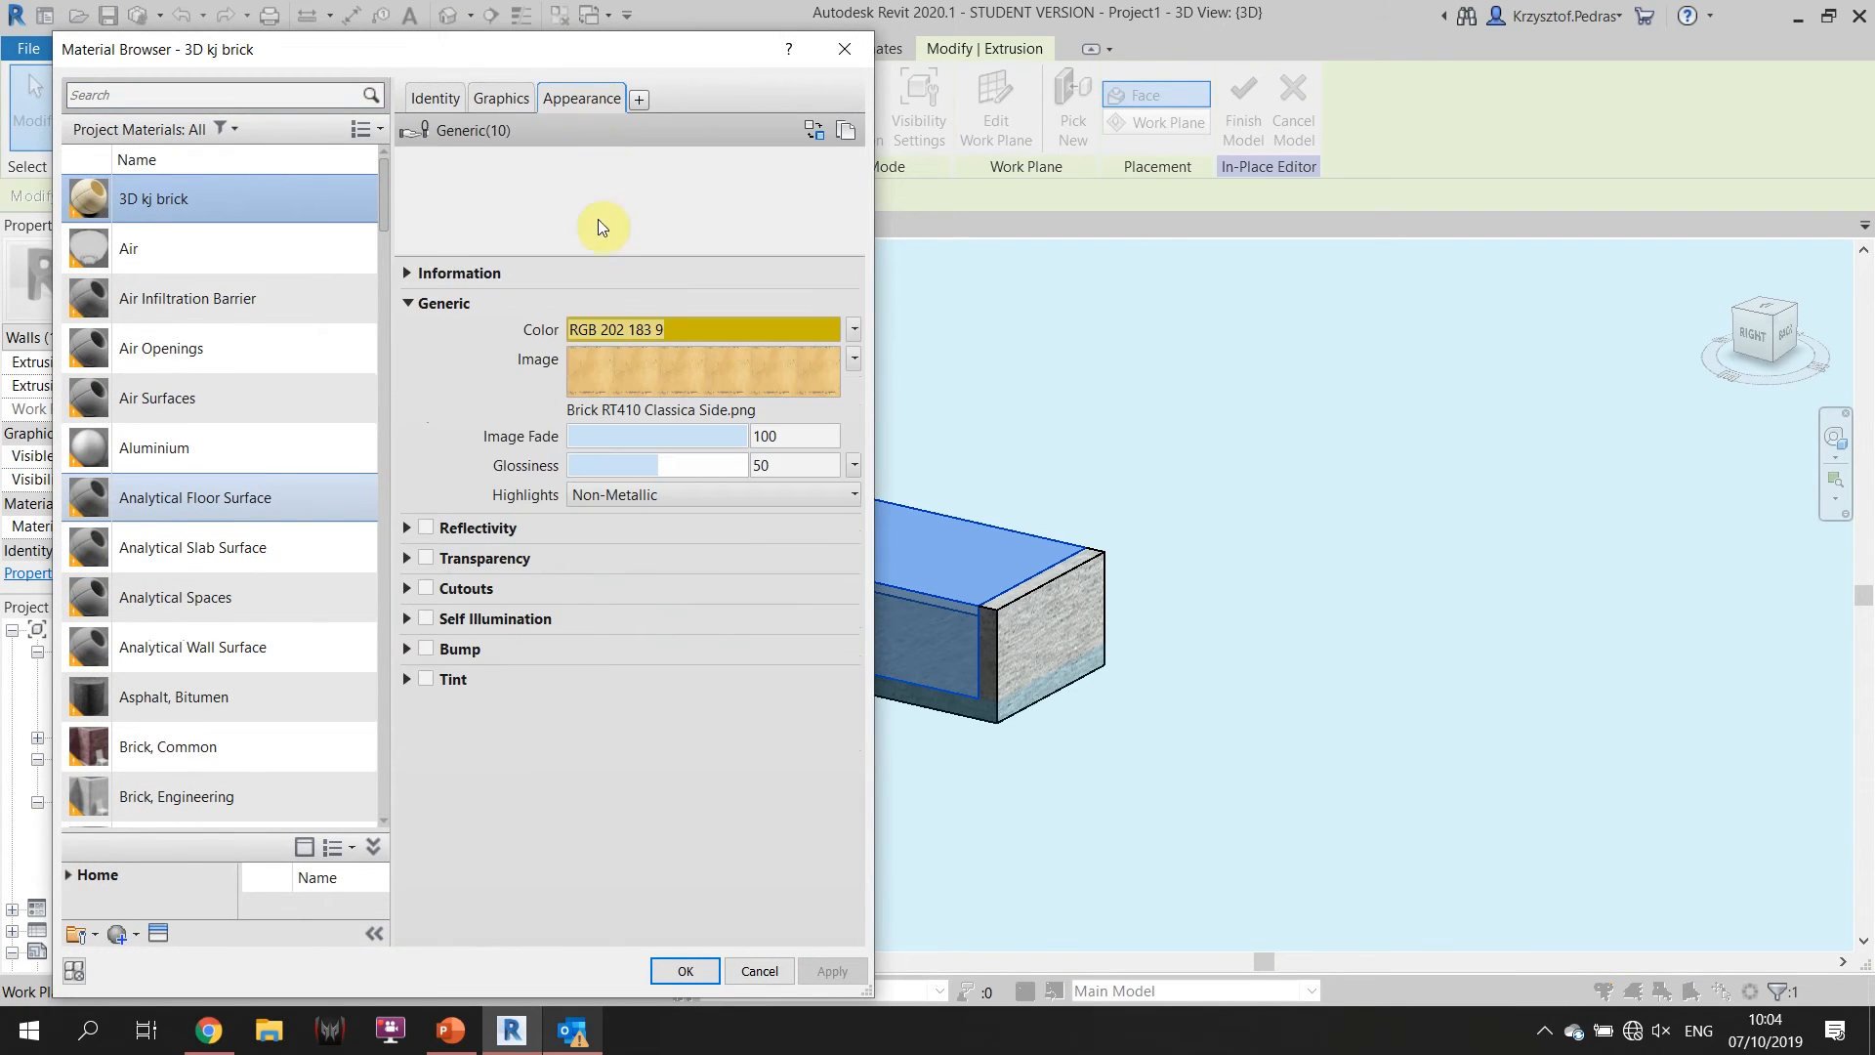
click(603, 370)
drag(957, 213, 392, 207)
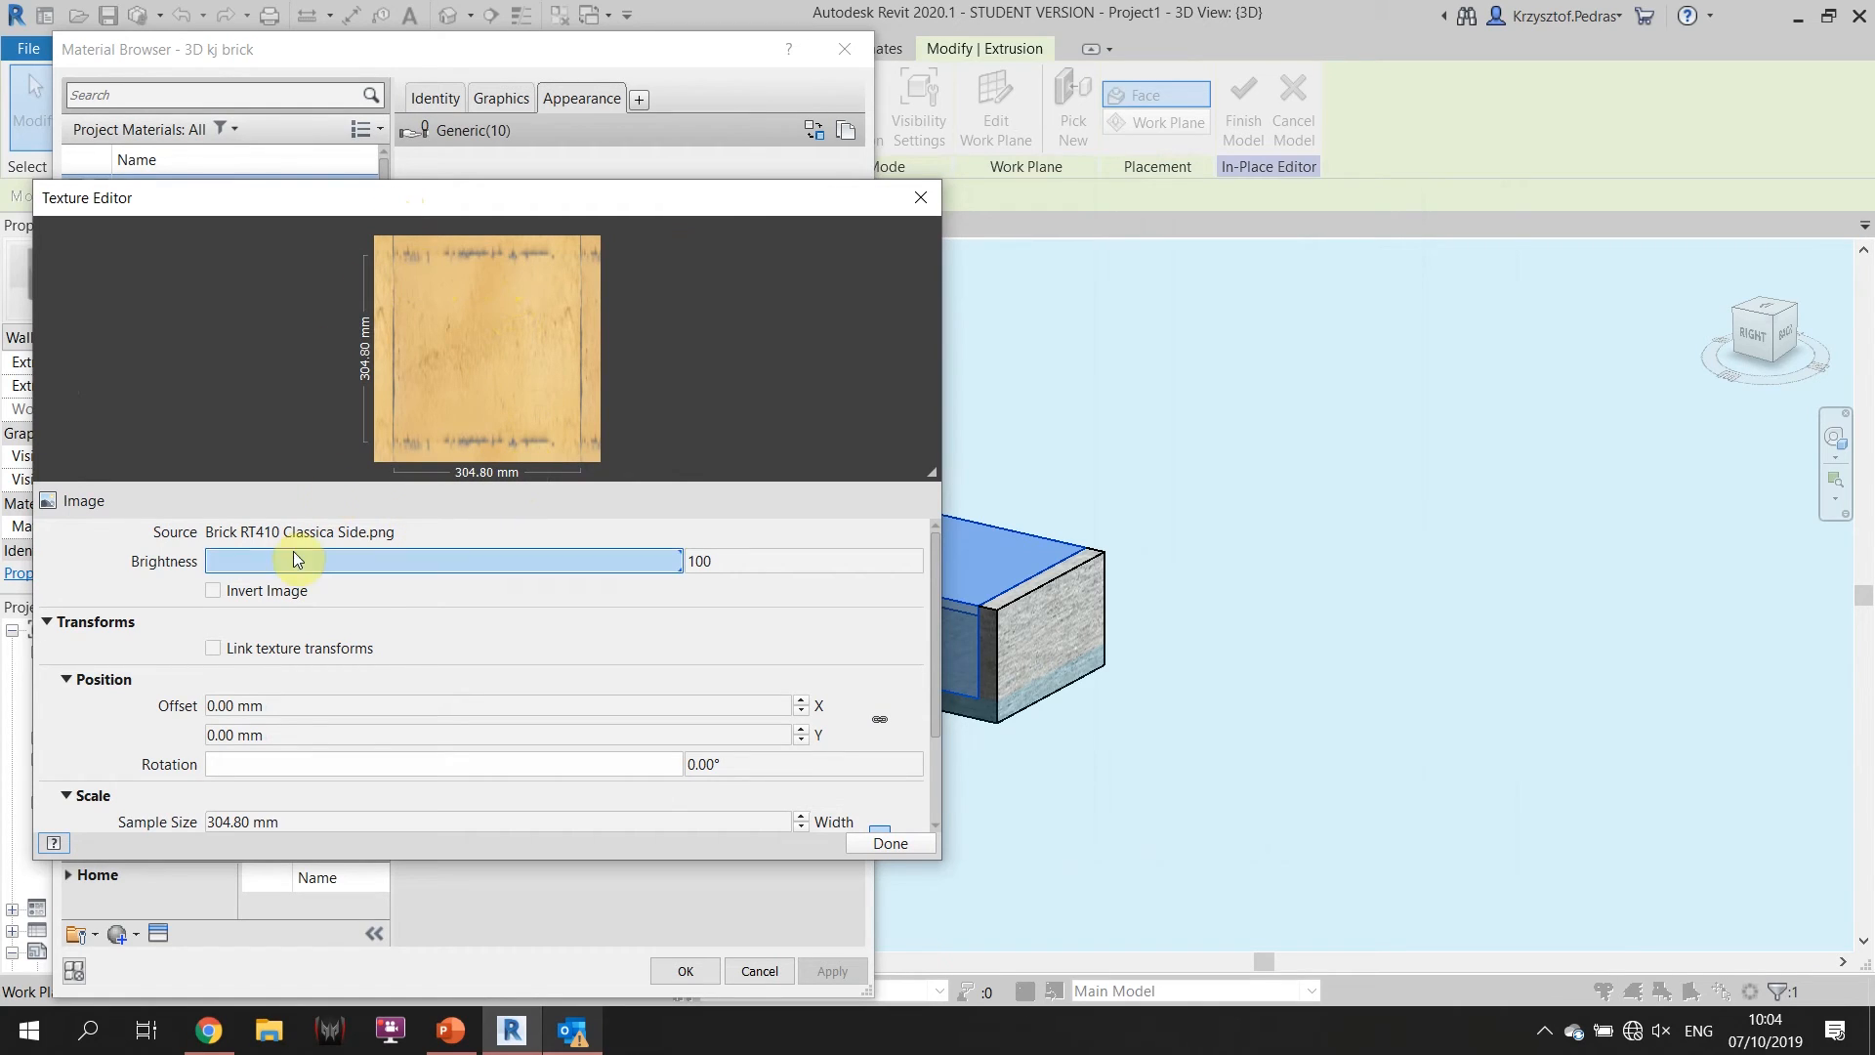
Set the sample size of the Brick RT410 Classica Side.png texture to 54 mm with width and height linked.
scroll(182, 701, down, 2)
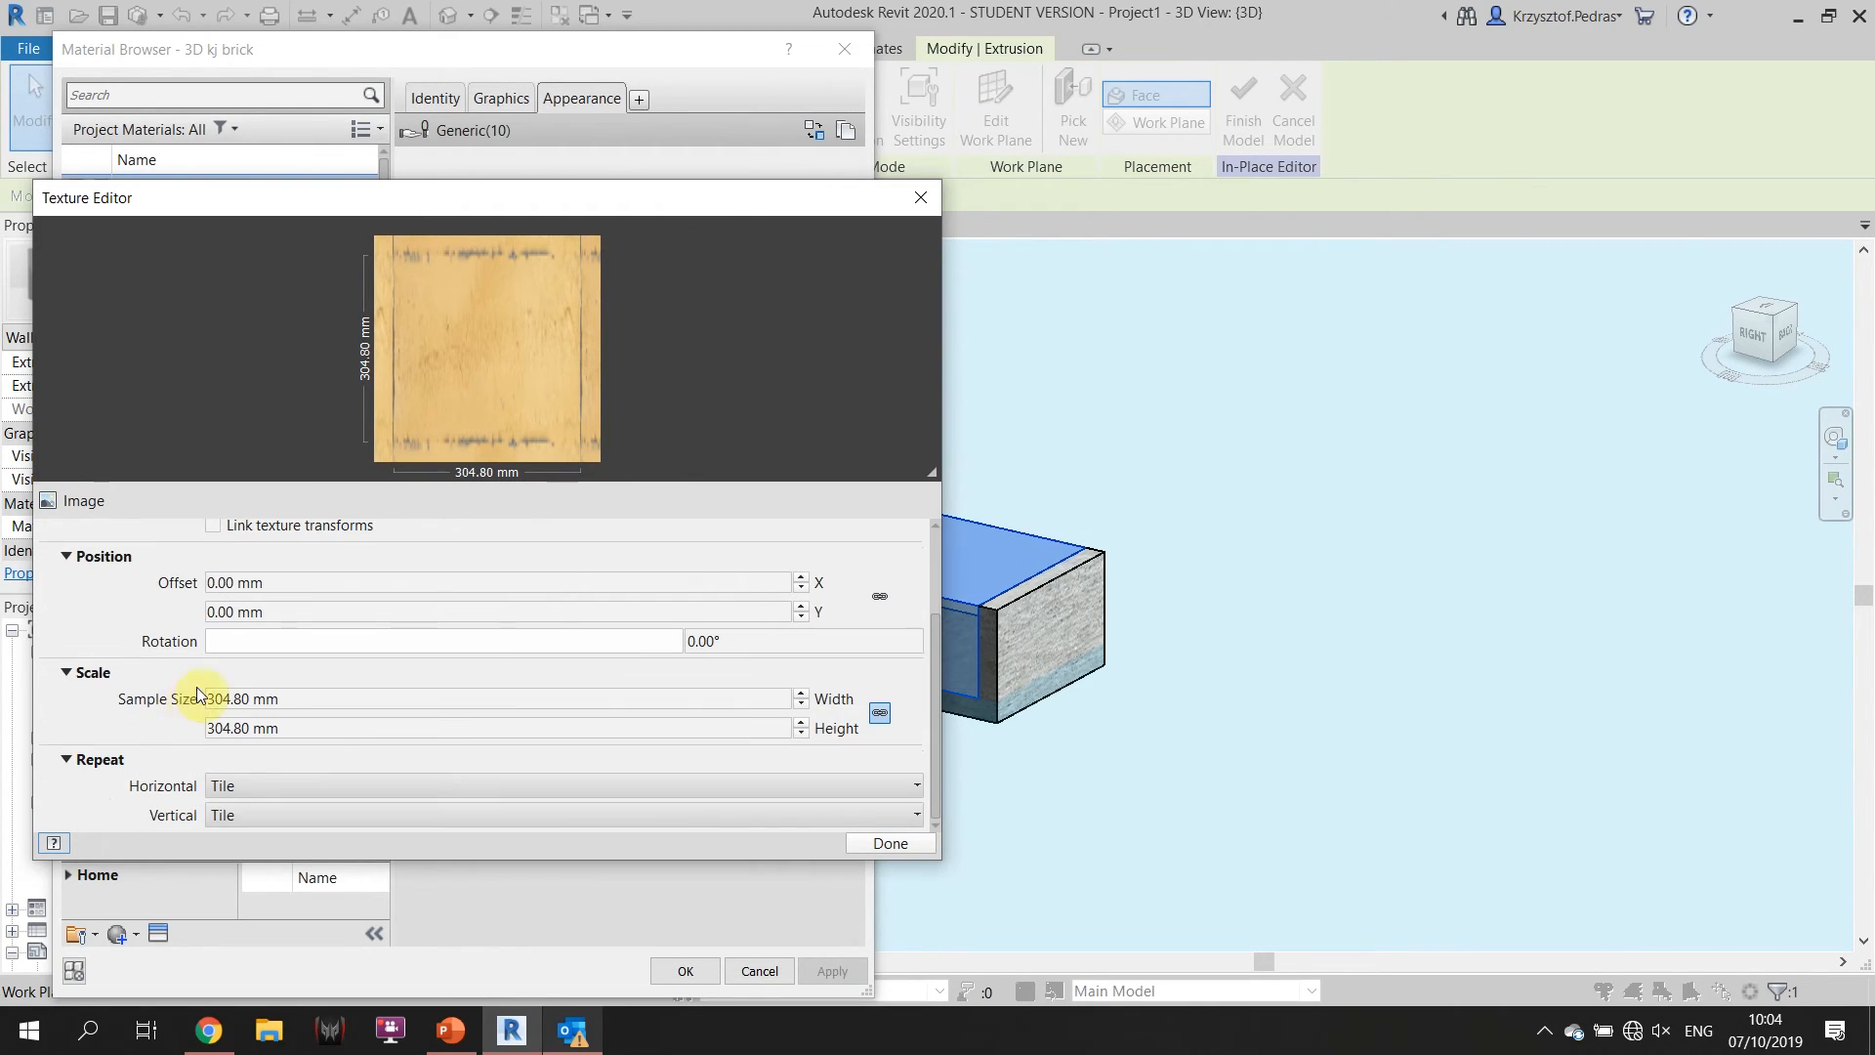
click(389, 696)
click(346, 729)
click(346, 693)
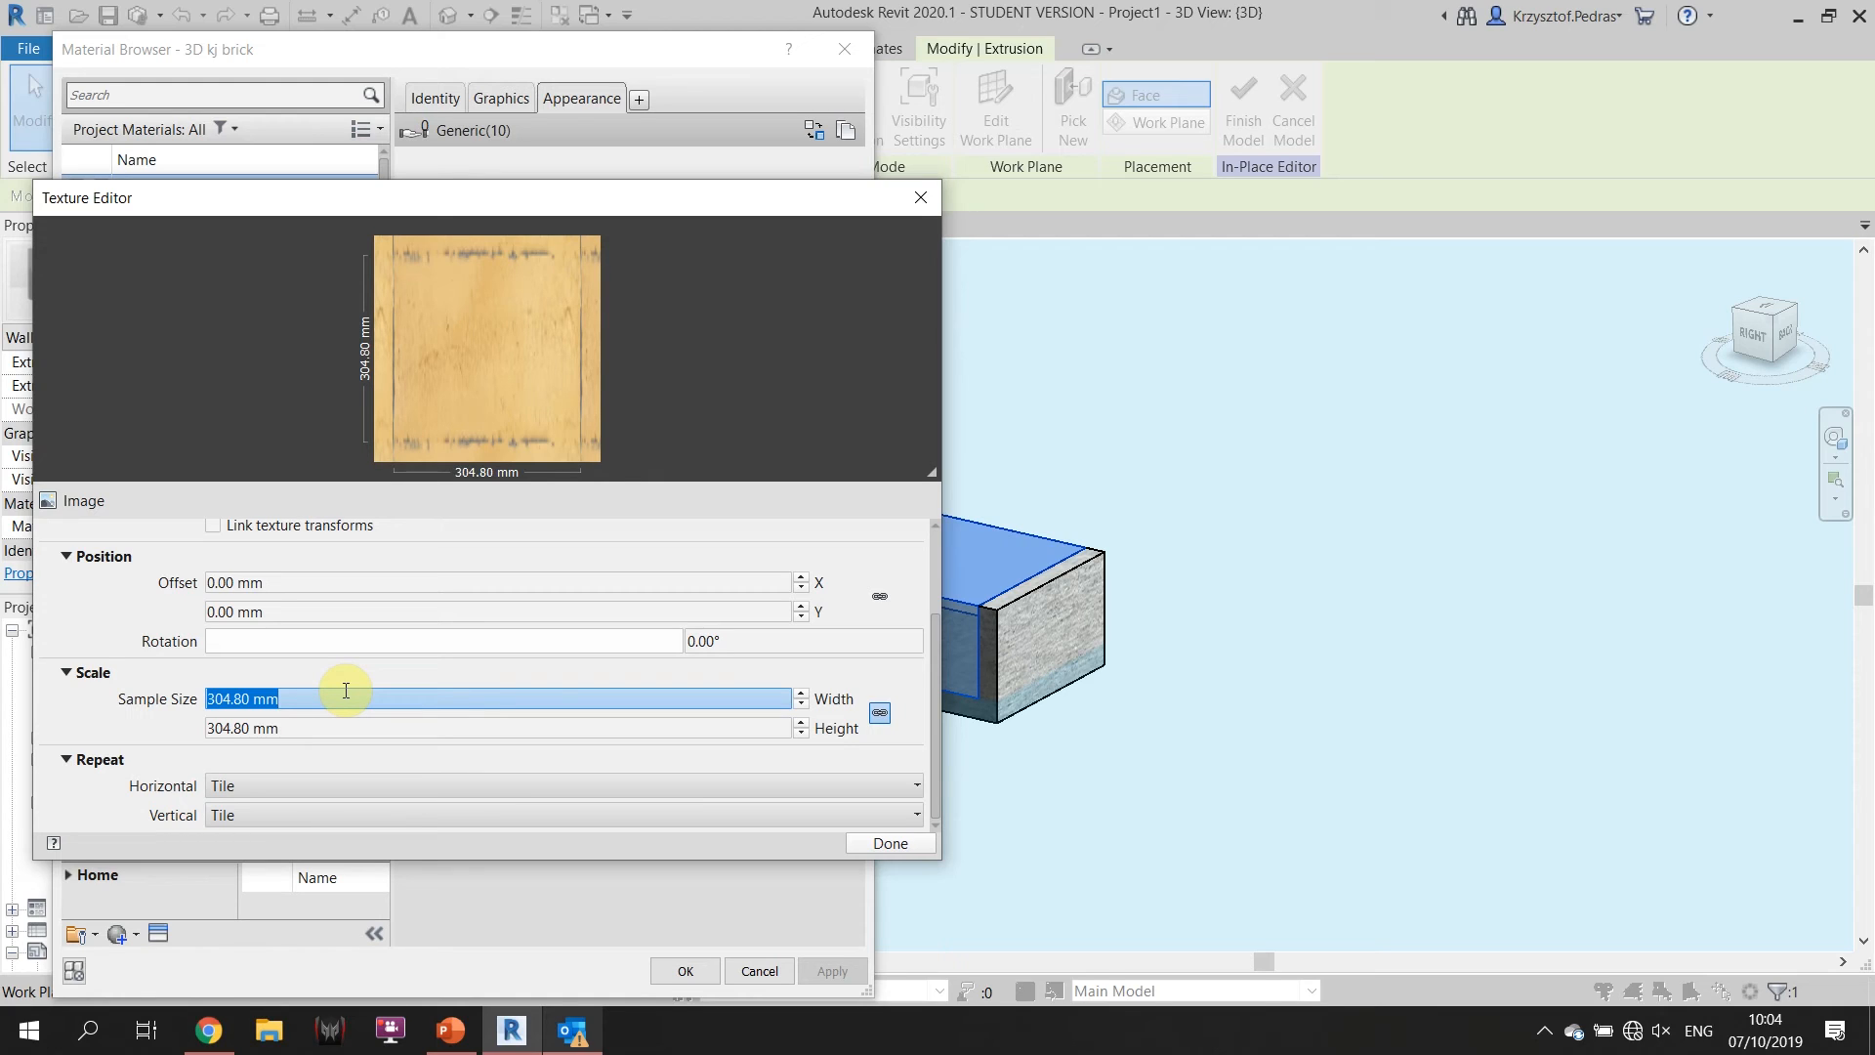
click(346, 731)
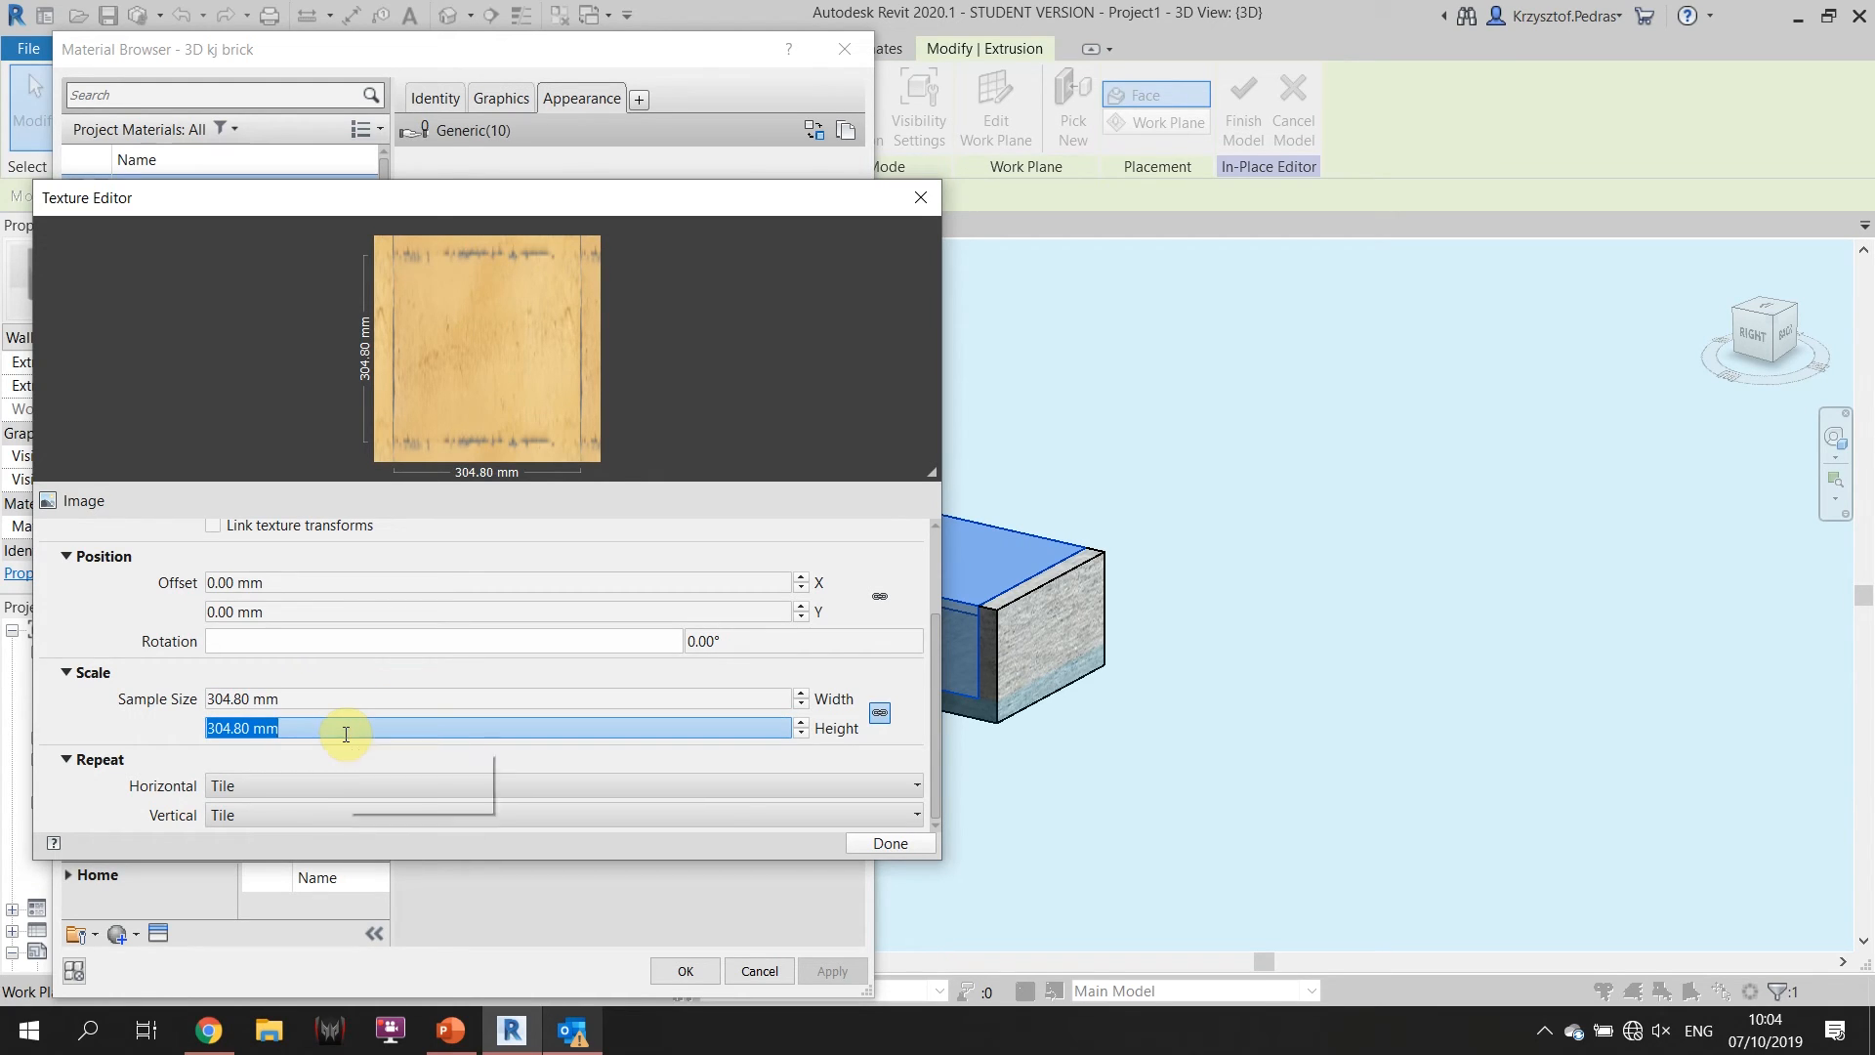
text(54)
click(610, 668)
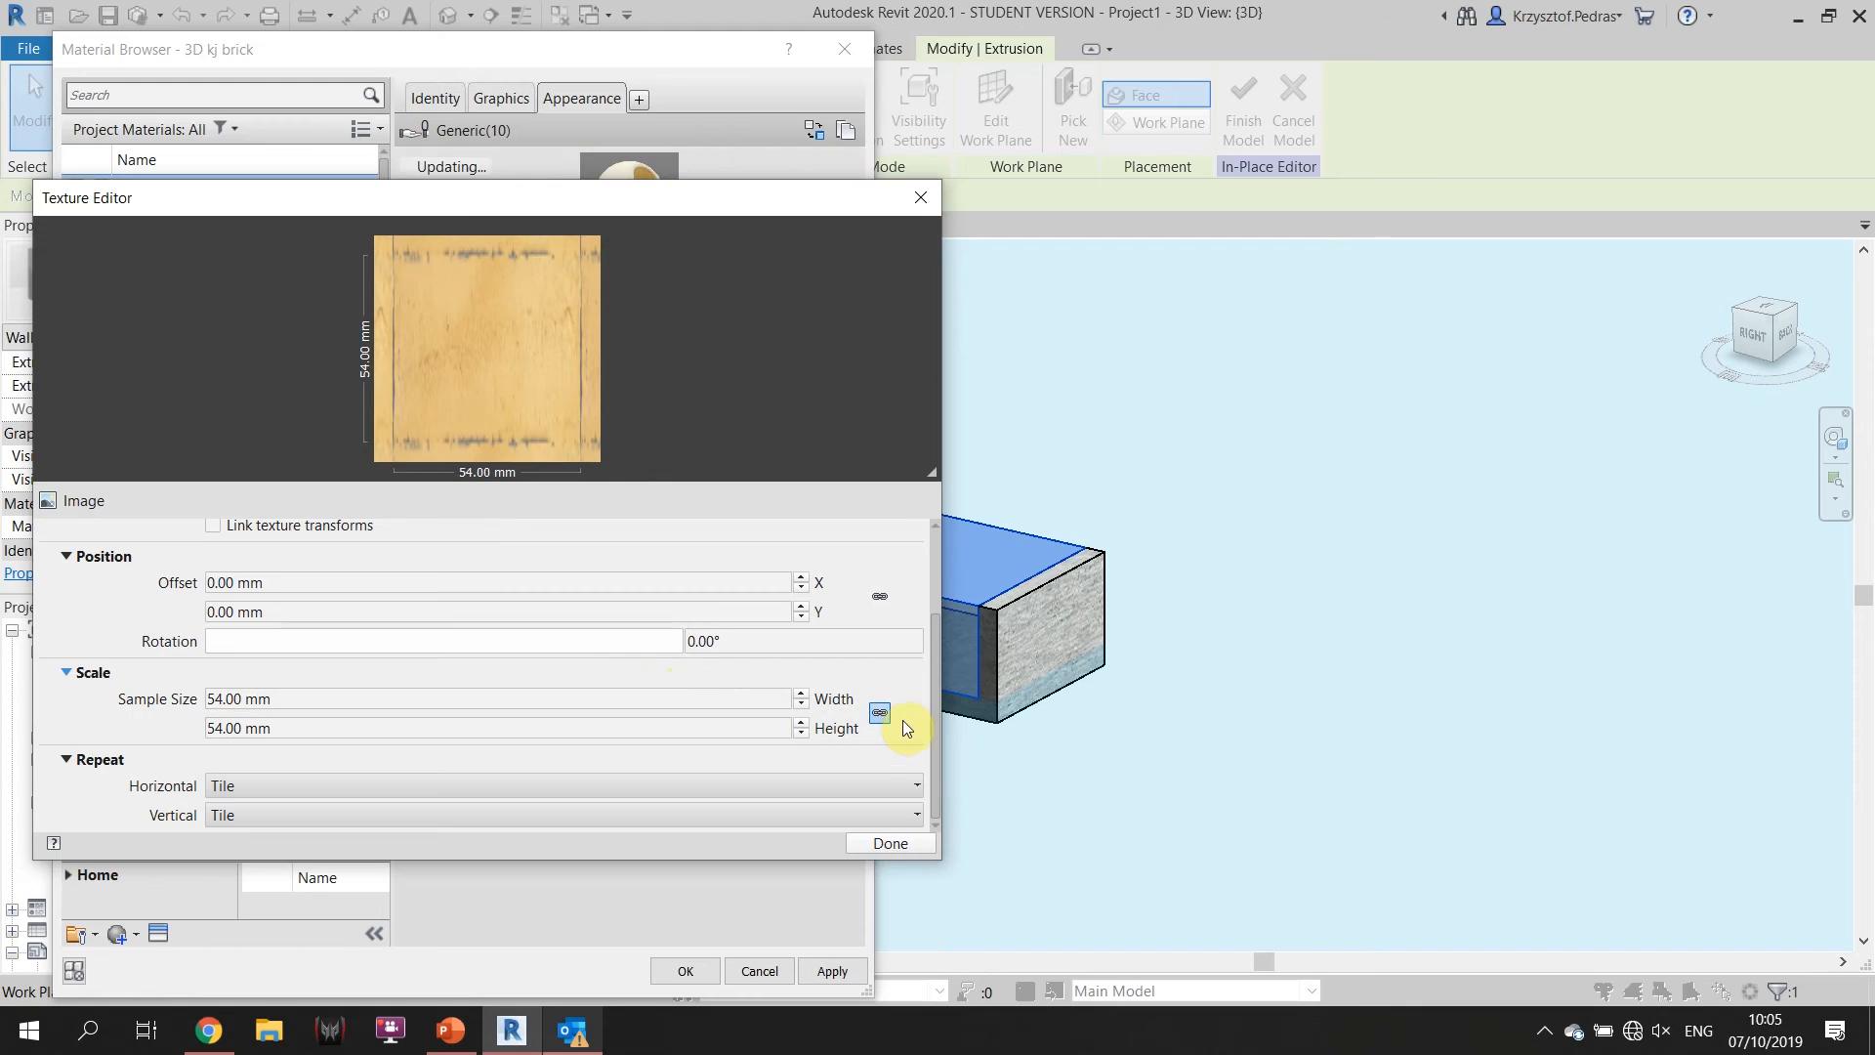
Set the texture's sample width to 228 mm independently of its height and accept the material changes.
click(688, 695)
text(228)
key(Return)
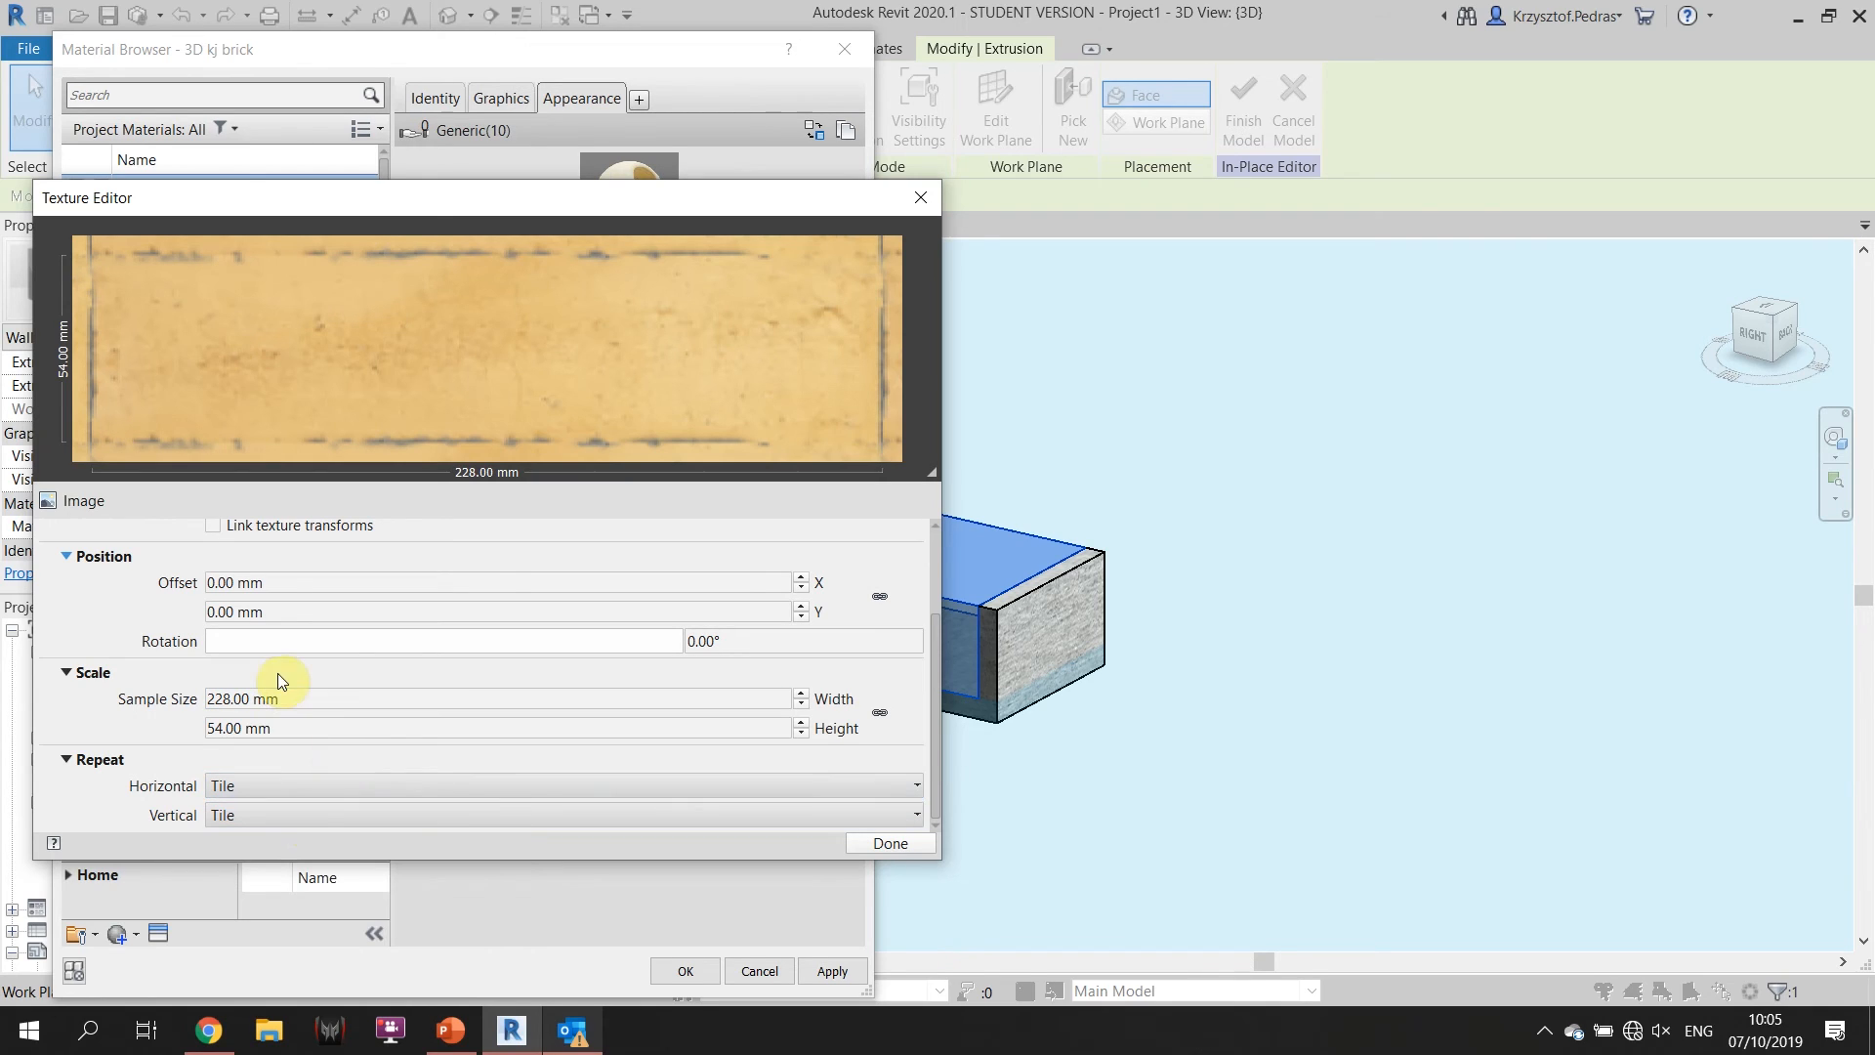
click(888, 842)
click(688, 971)
click(1040, 501)
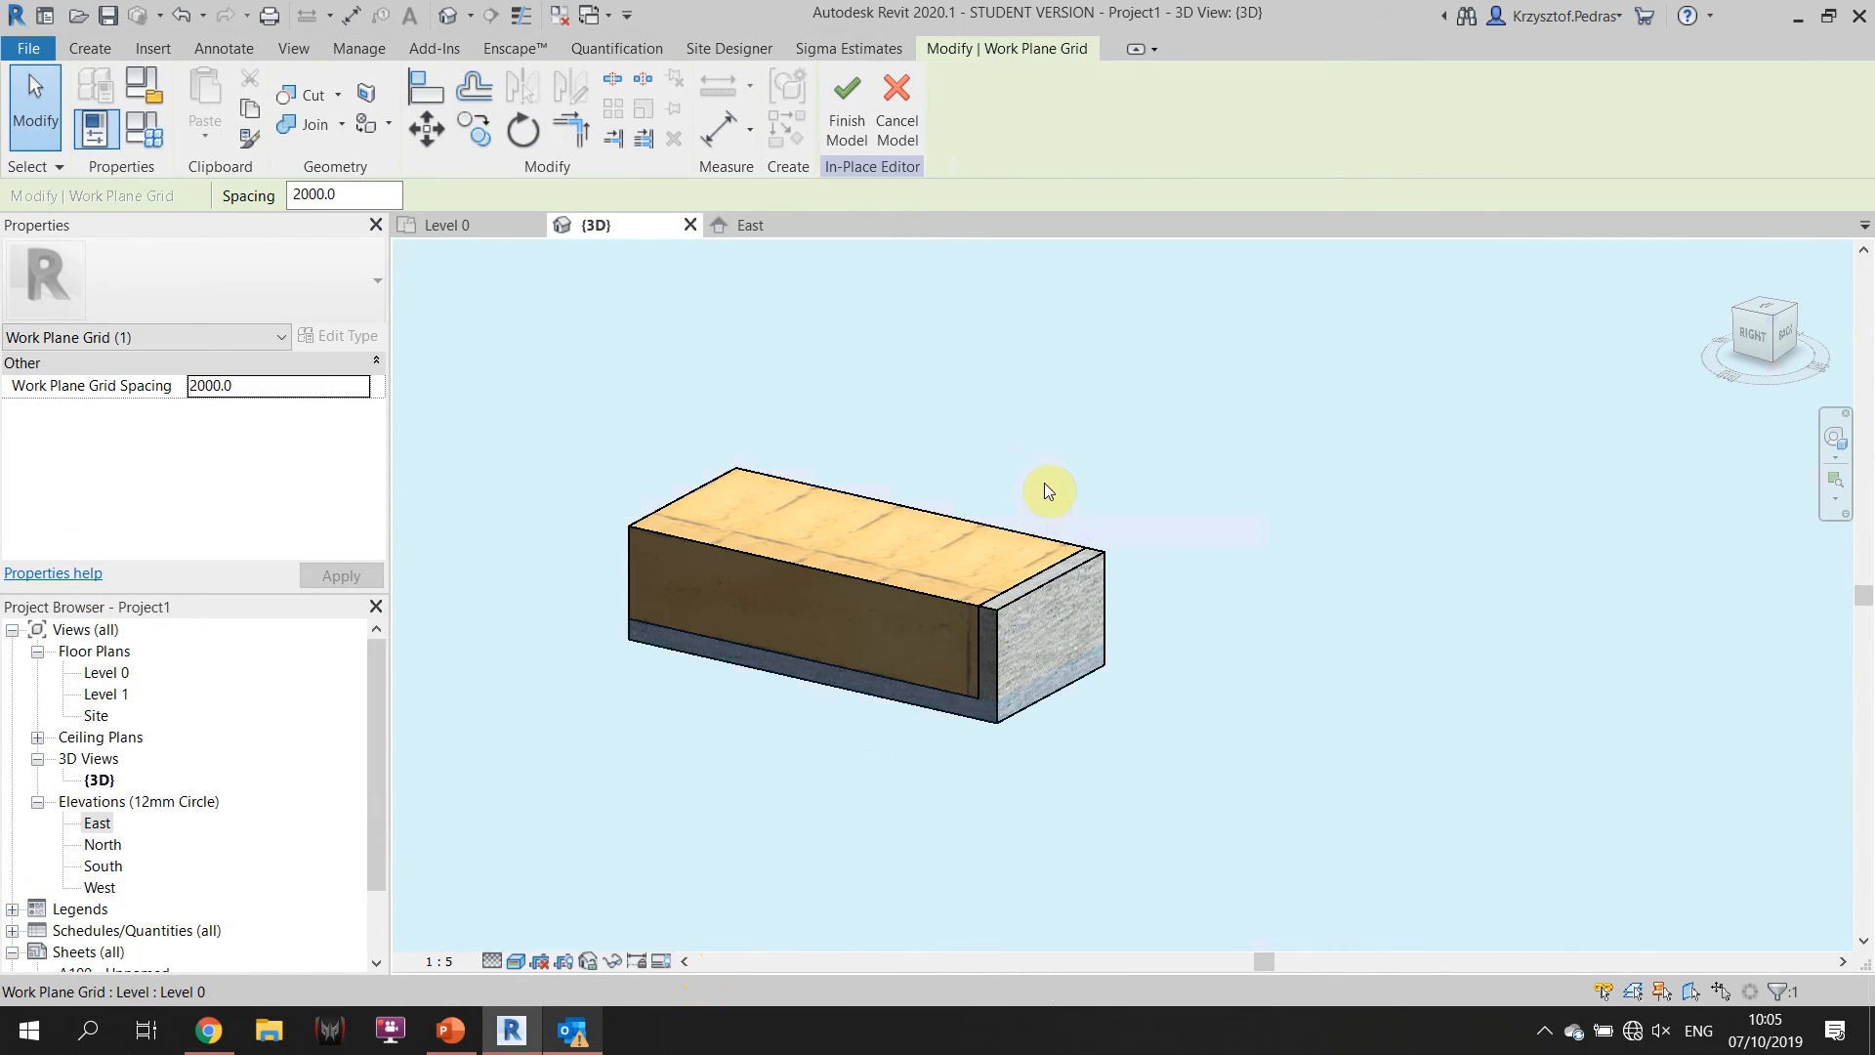
Inspect the rescaled texture on the brick's top and long side from the opposite direction in 3D.
scroll(1039, 461, up, 3)
middle_drag(731, 620, 377, 599)
click(791, 606)
key(Escape)
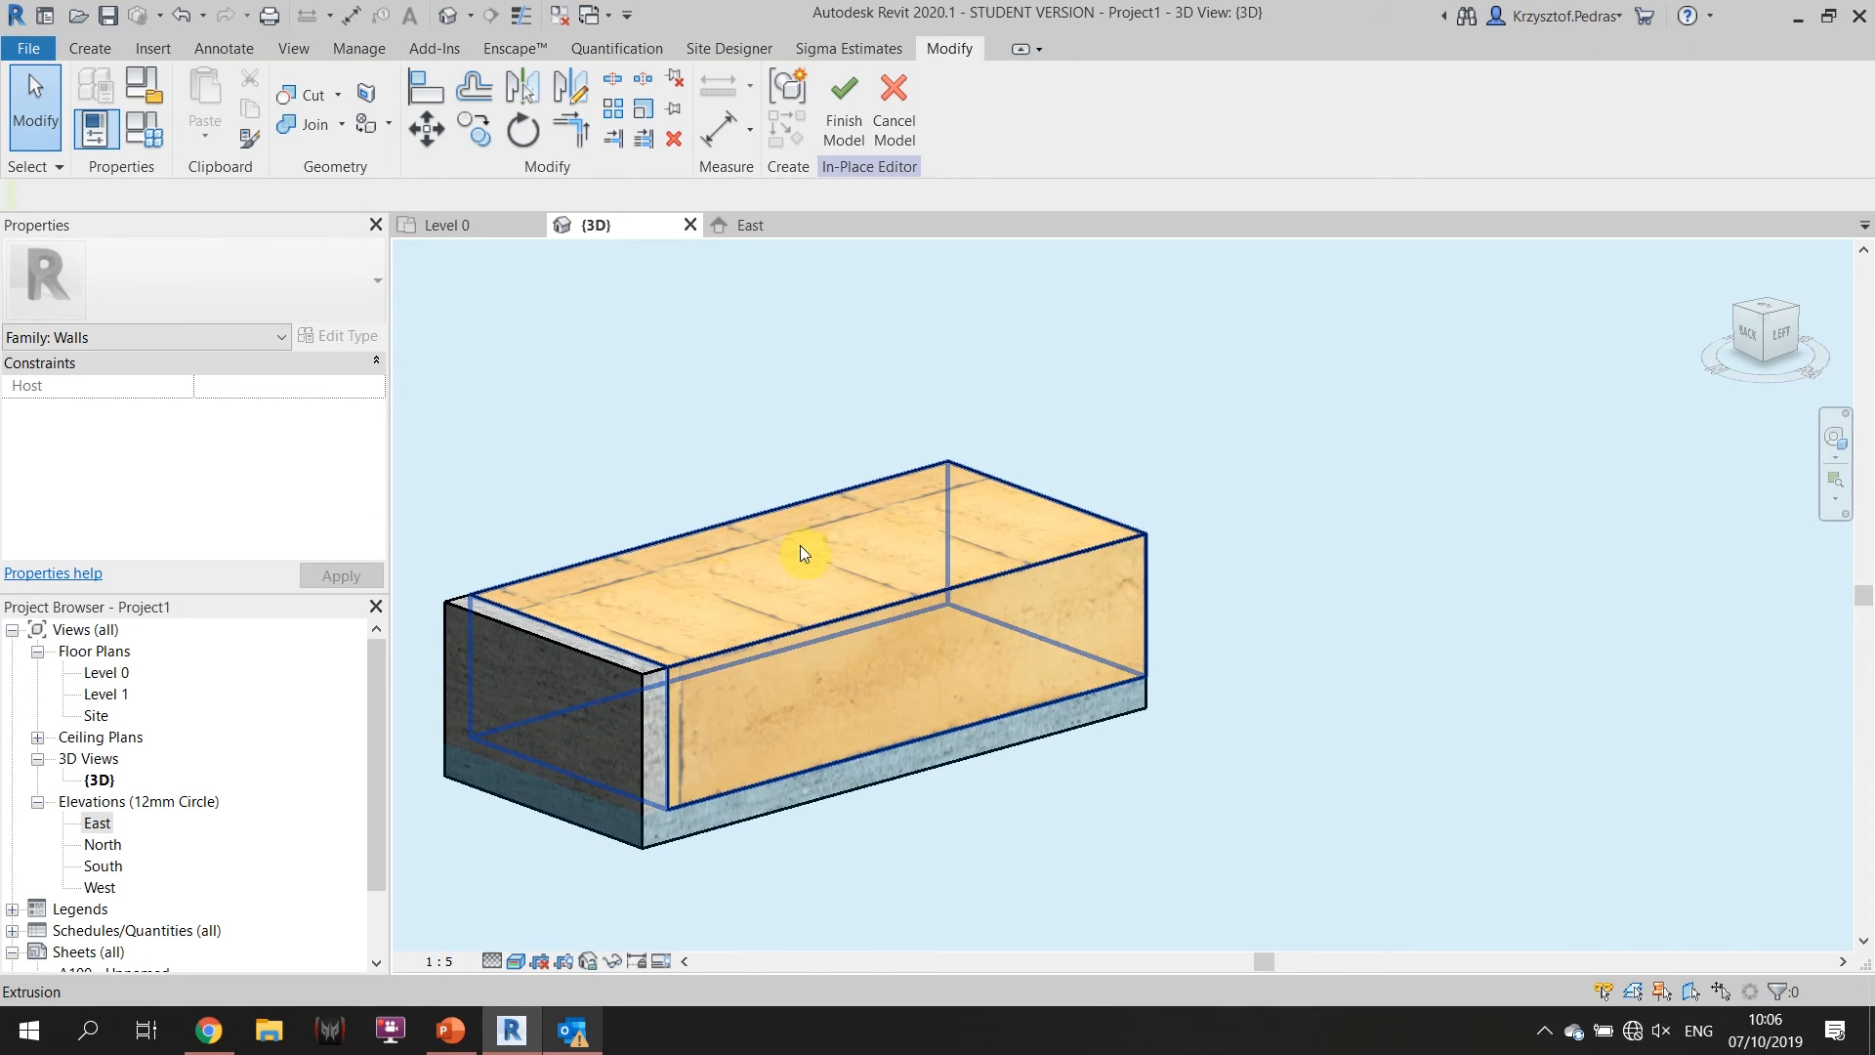
scroll(799, 552, down, 3)
click(713, 371)
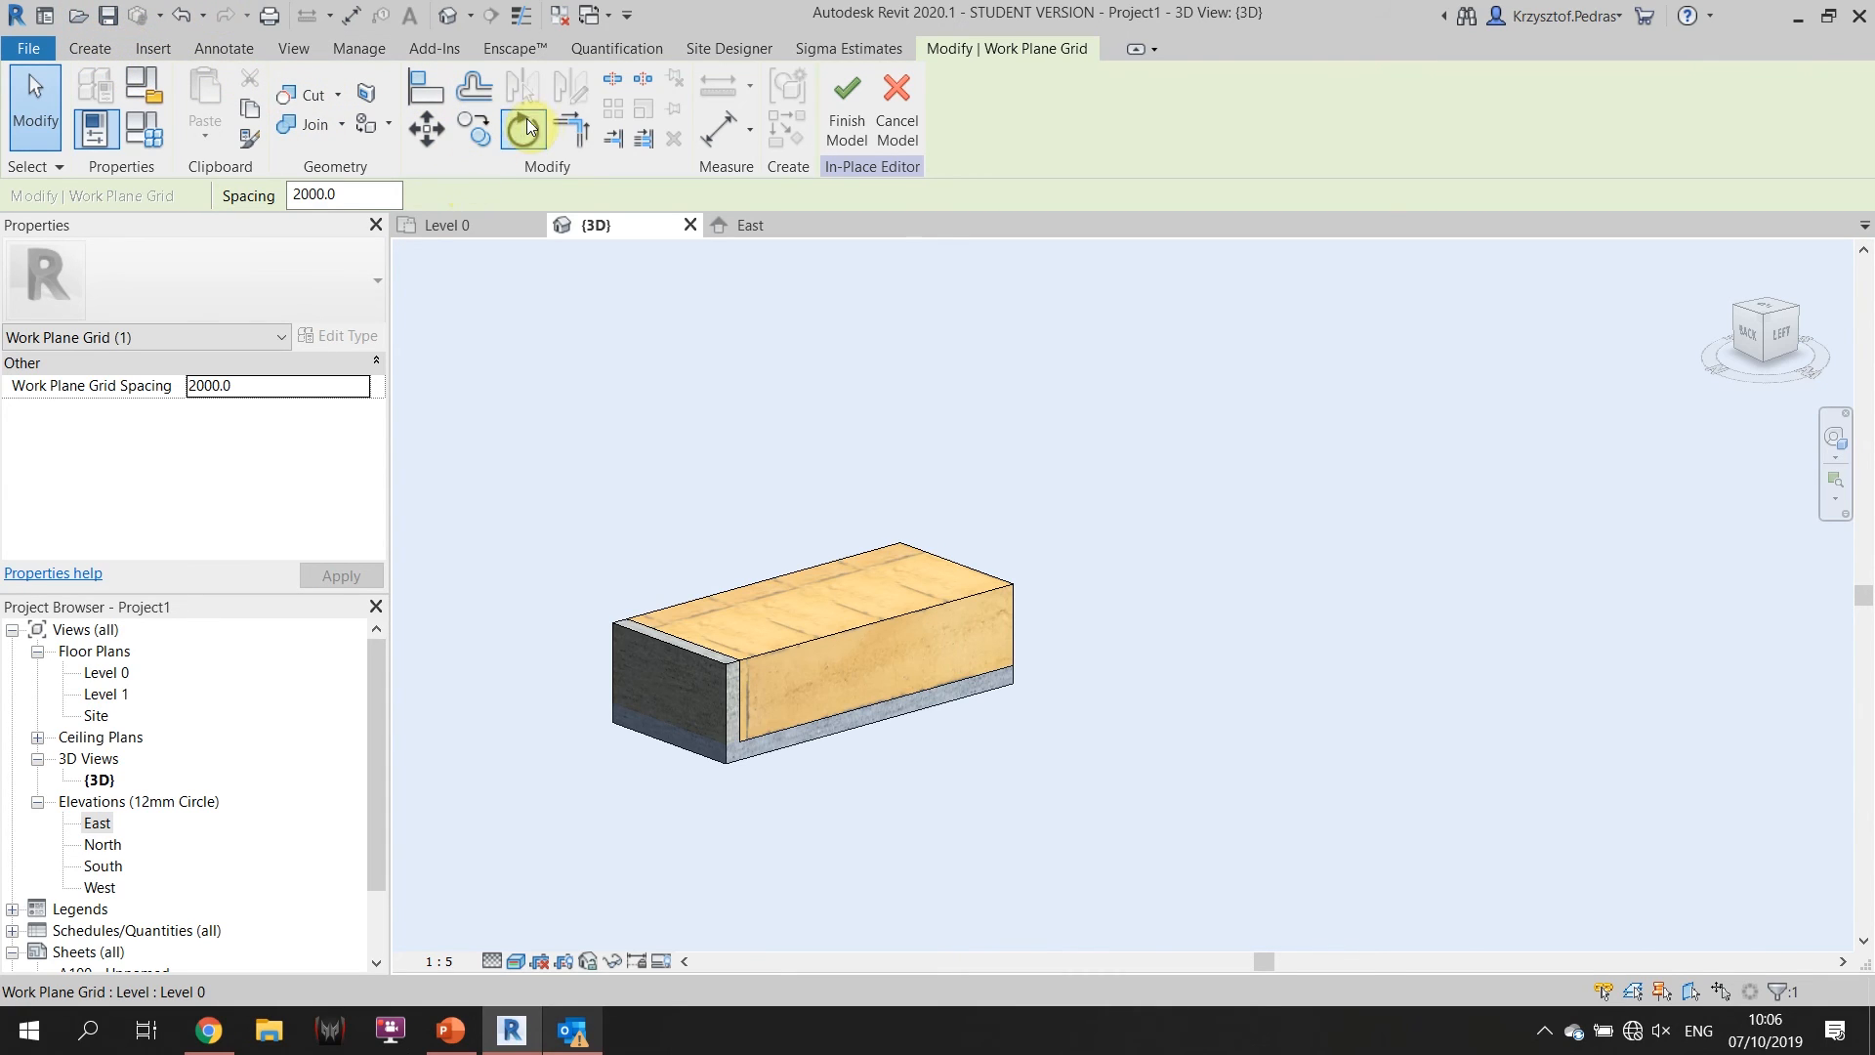
Duplicate the 3D kj brick material from the brick extrusion's material setting.
click(733, 628)
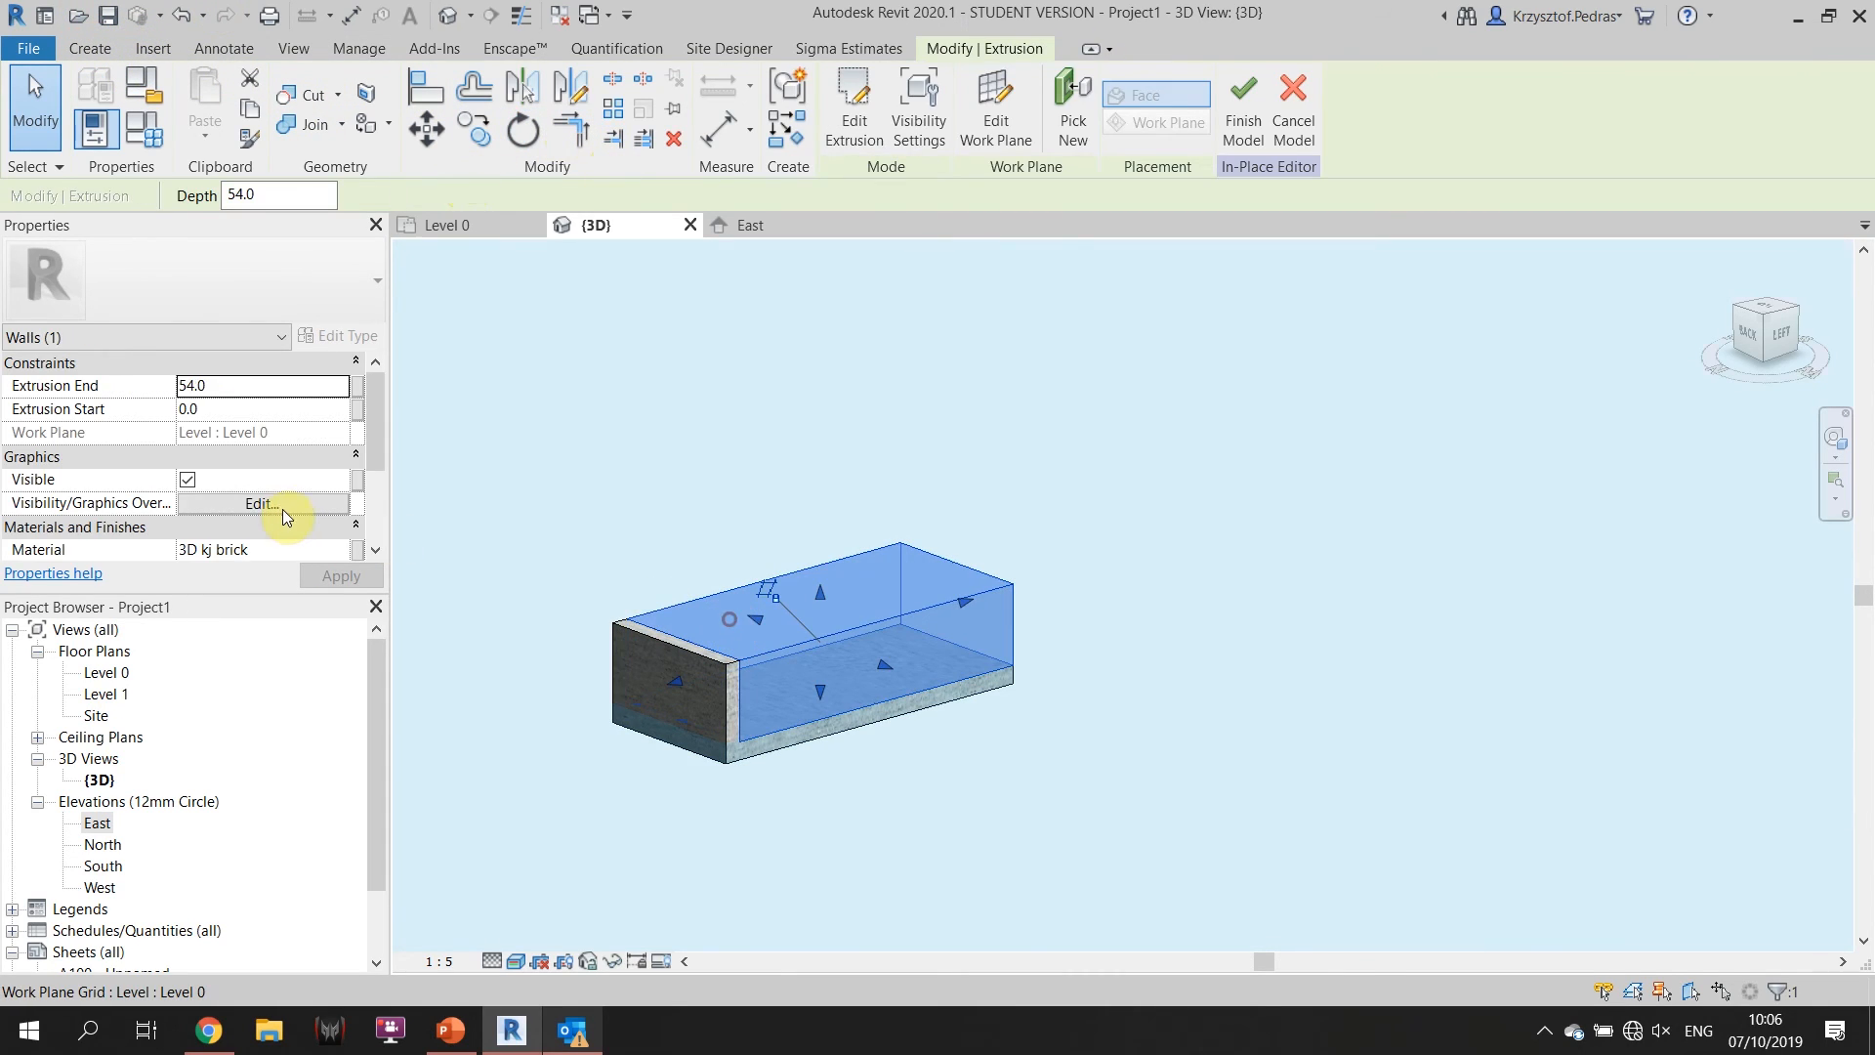
click(337, 547)
click(343, 526)
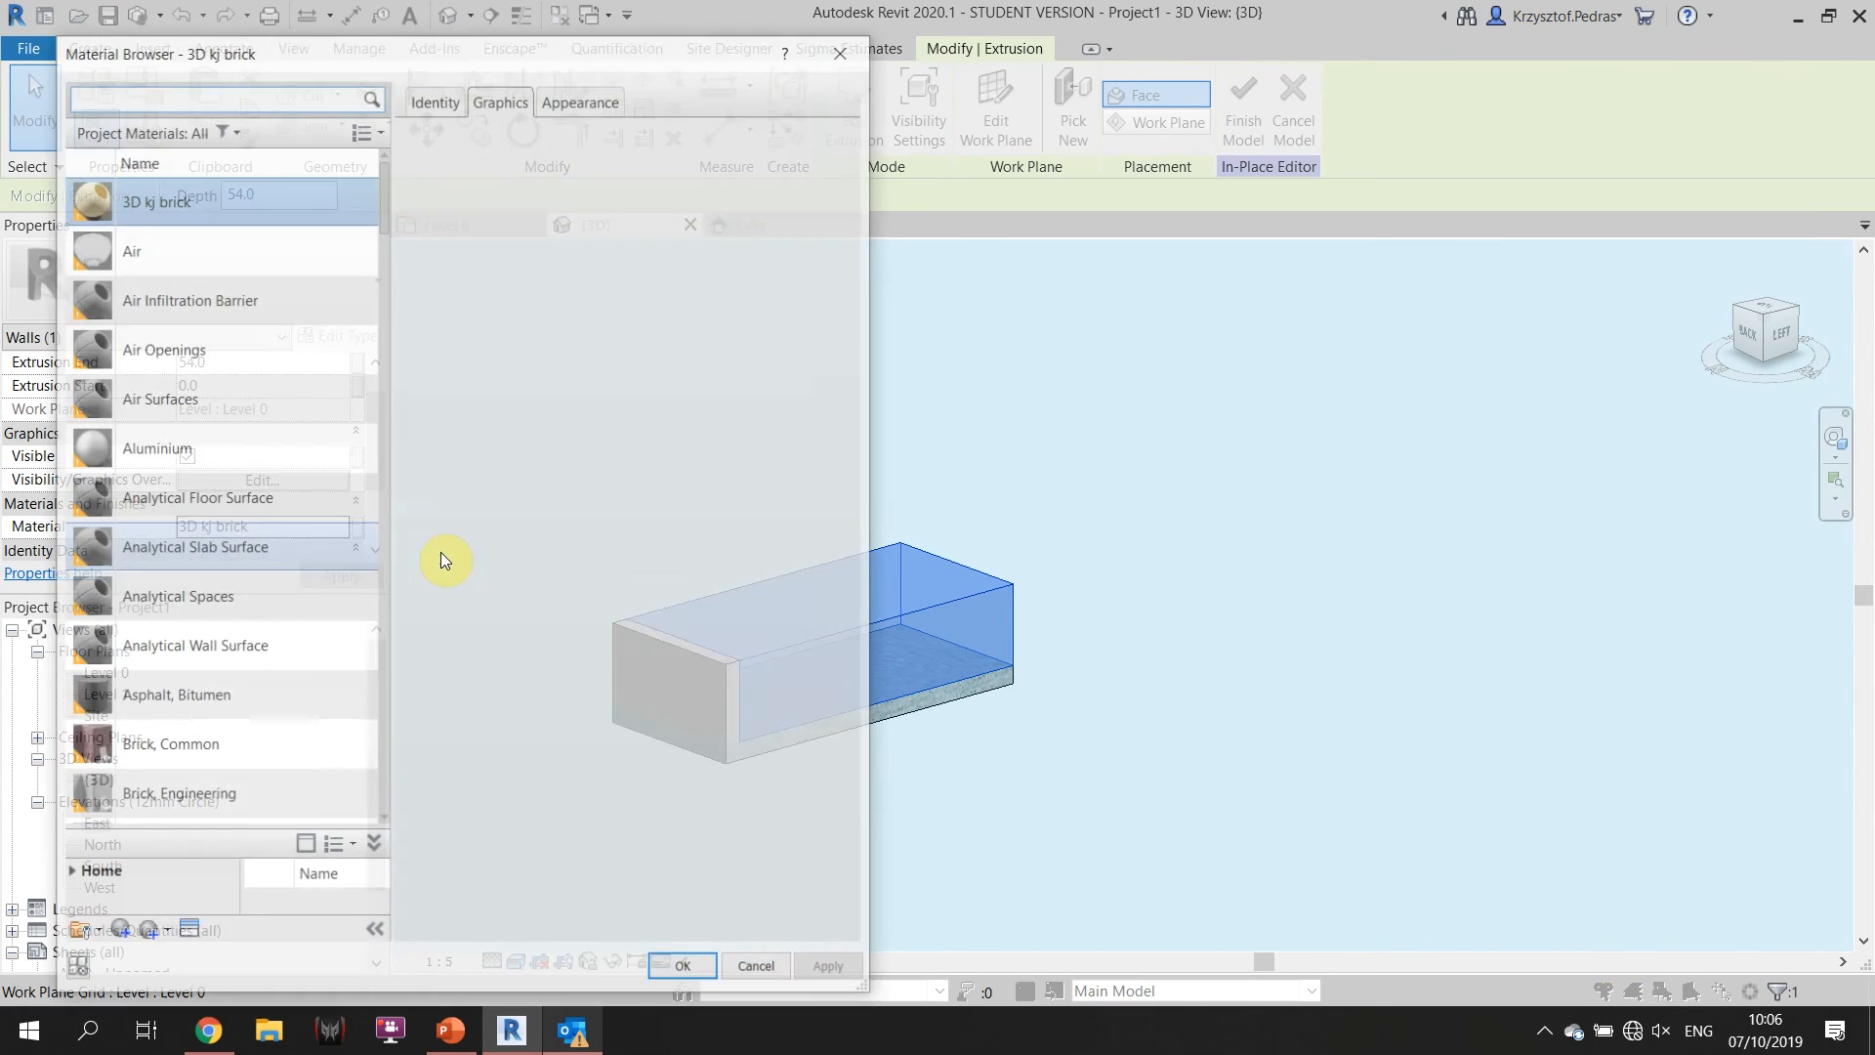
right_click(256, 194)
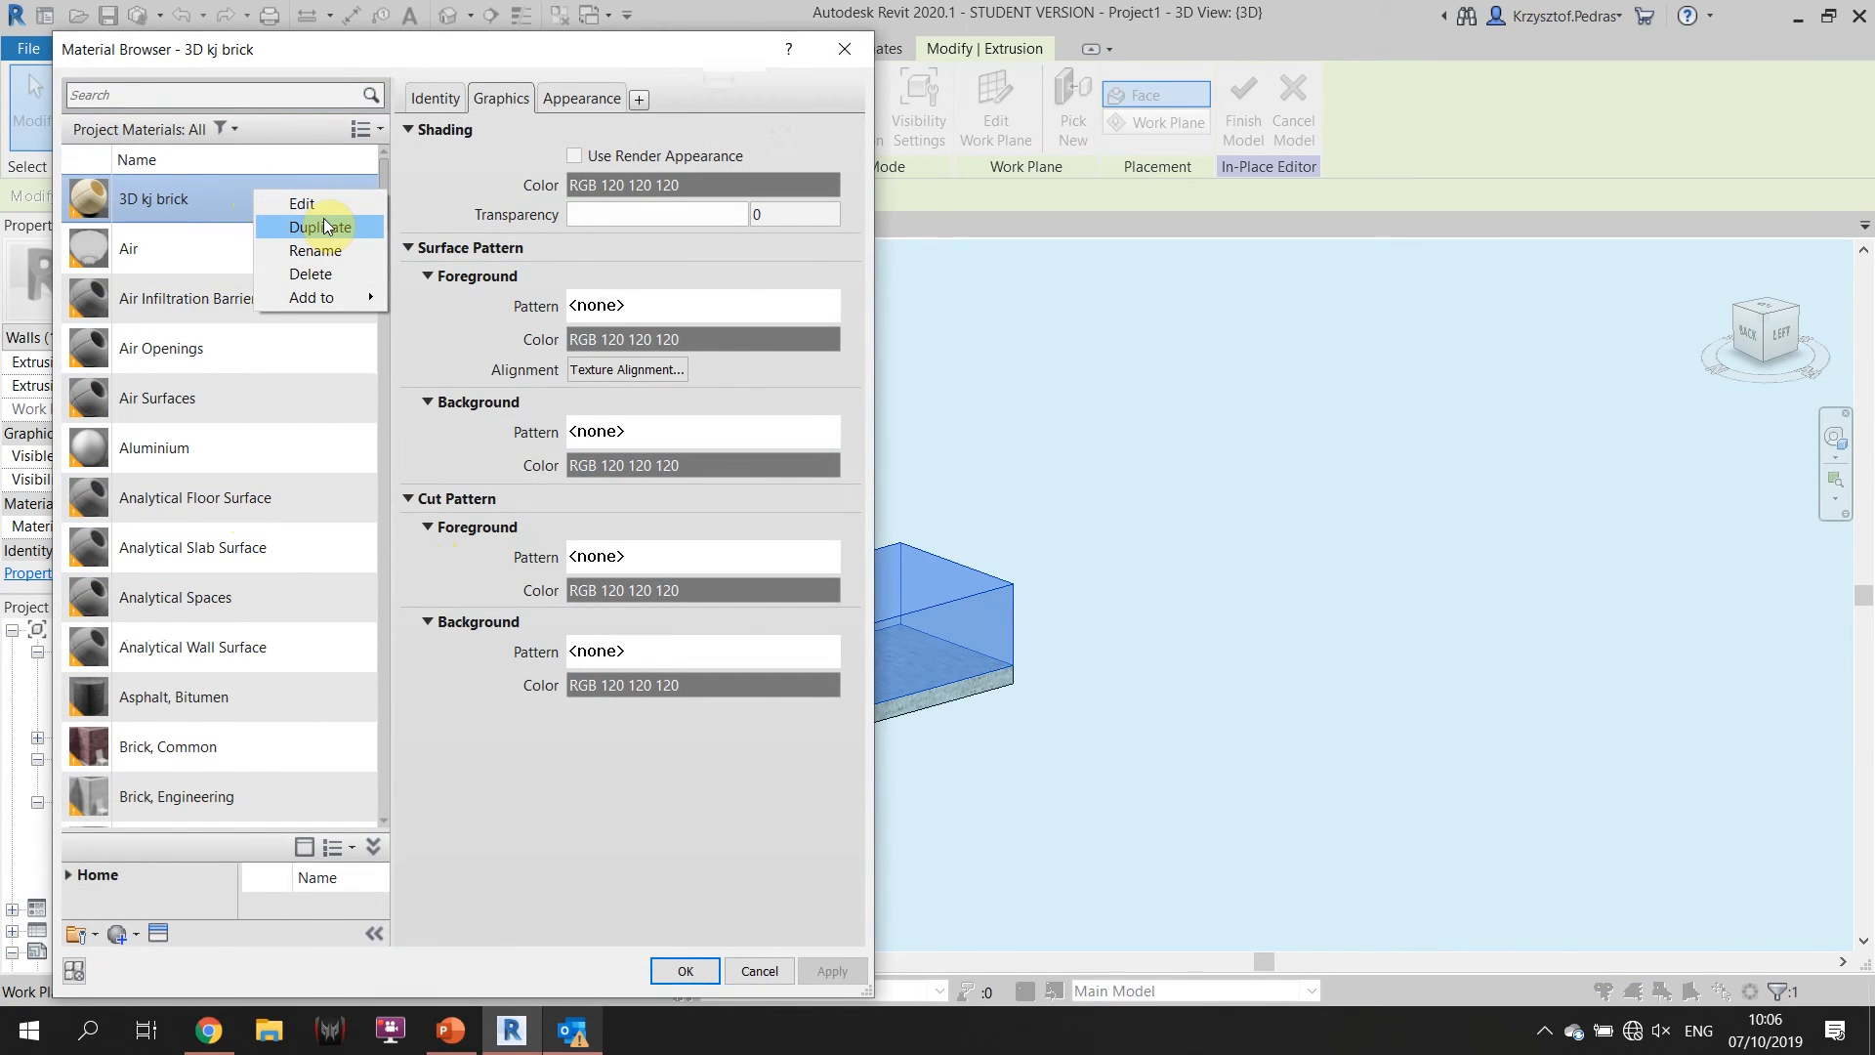
right_click(206, 181)
click(274, 221)
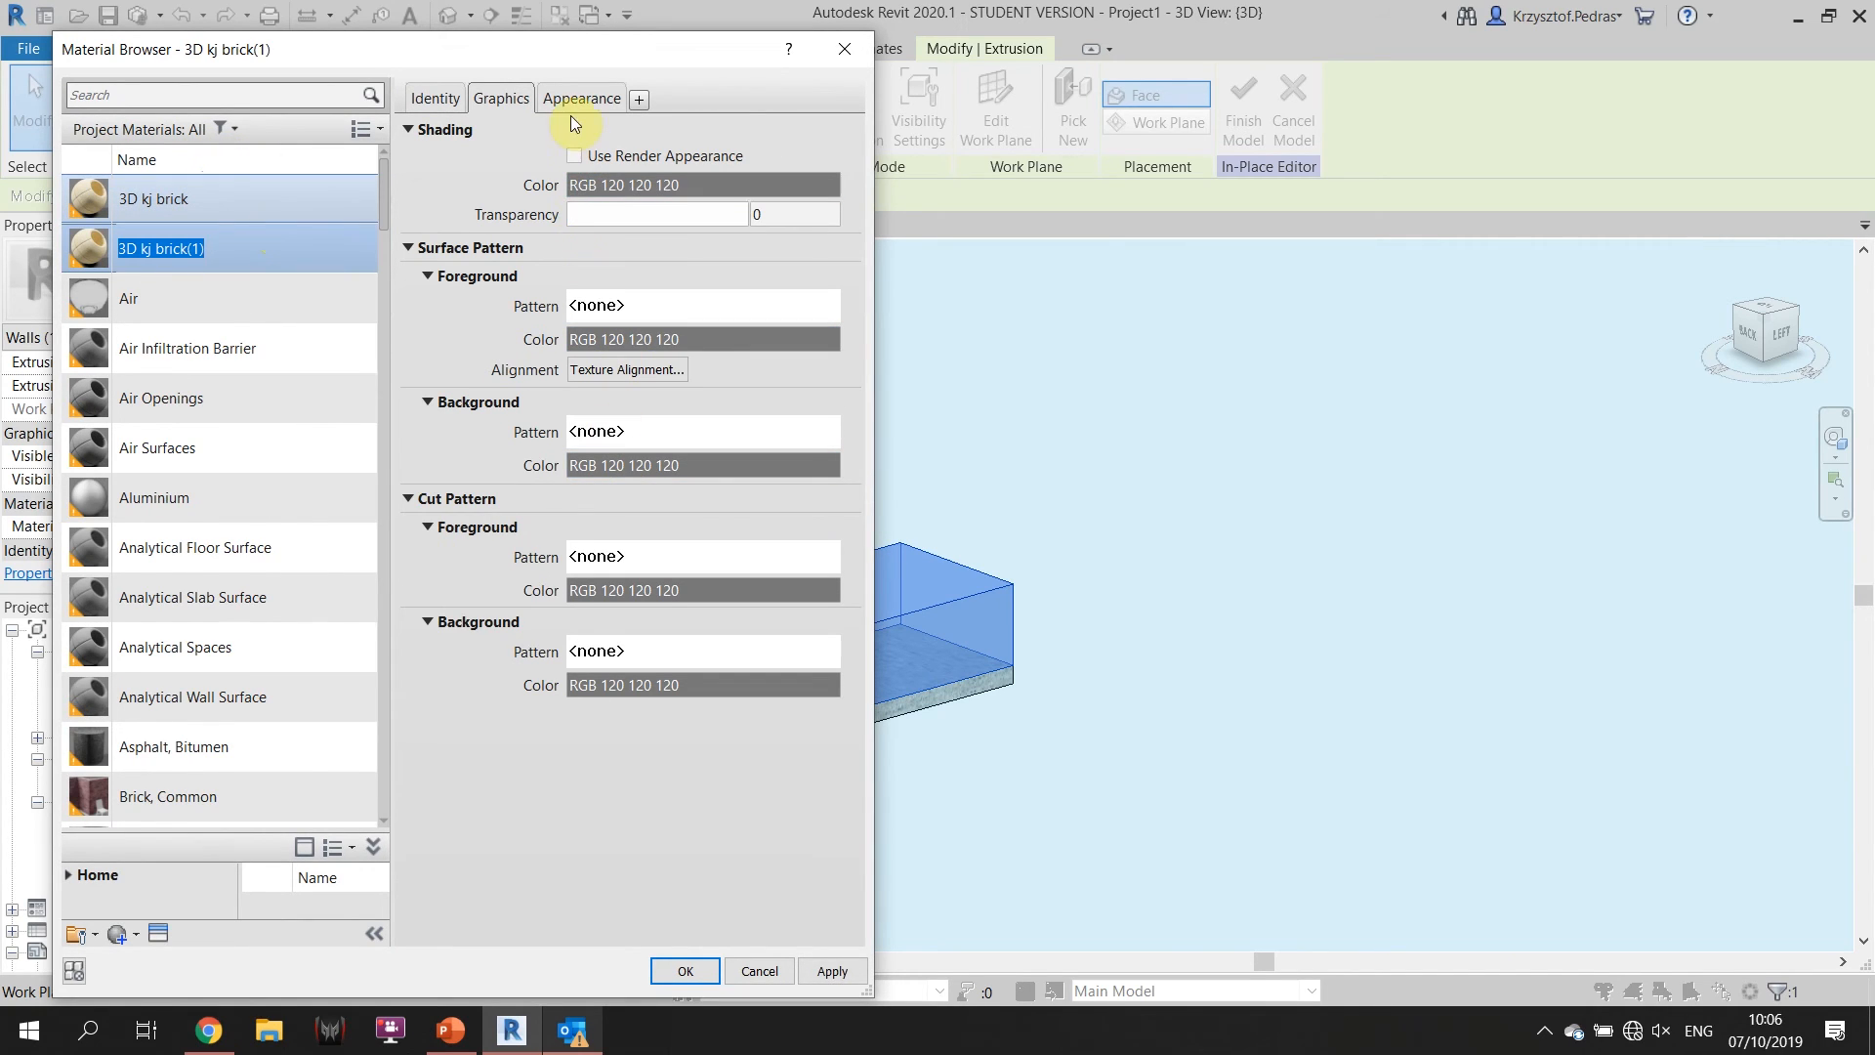
Review the appearance image of 3D kj brick(1) and compare its appearance asset with that of 3D kj brick.
click(583, 97)
click(659, 358)
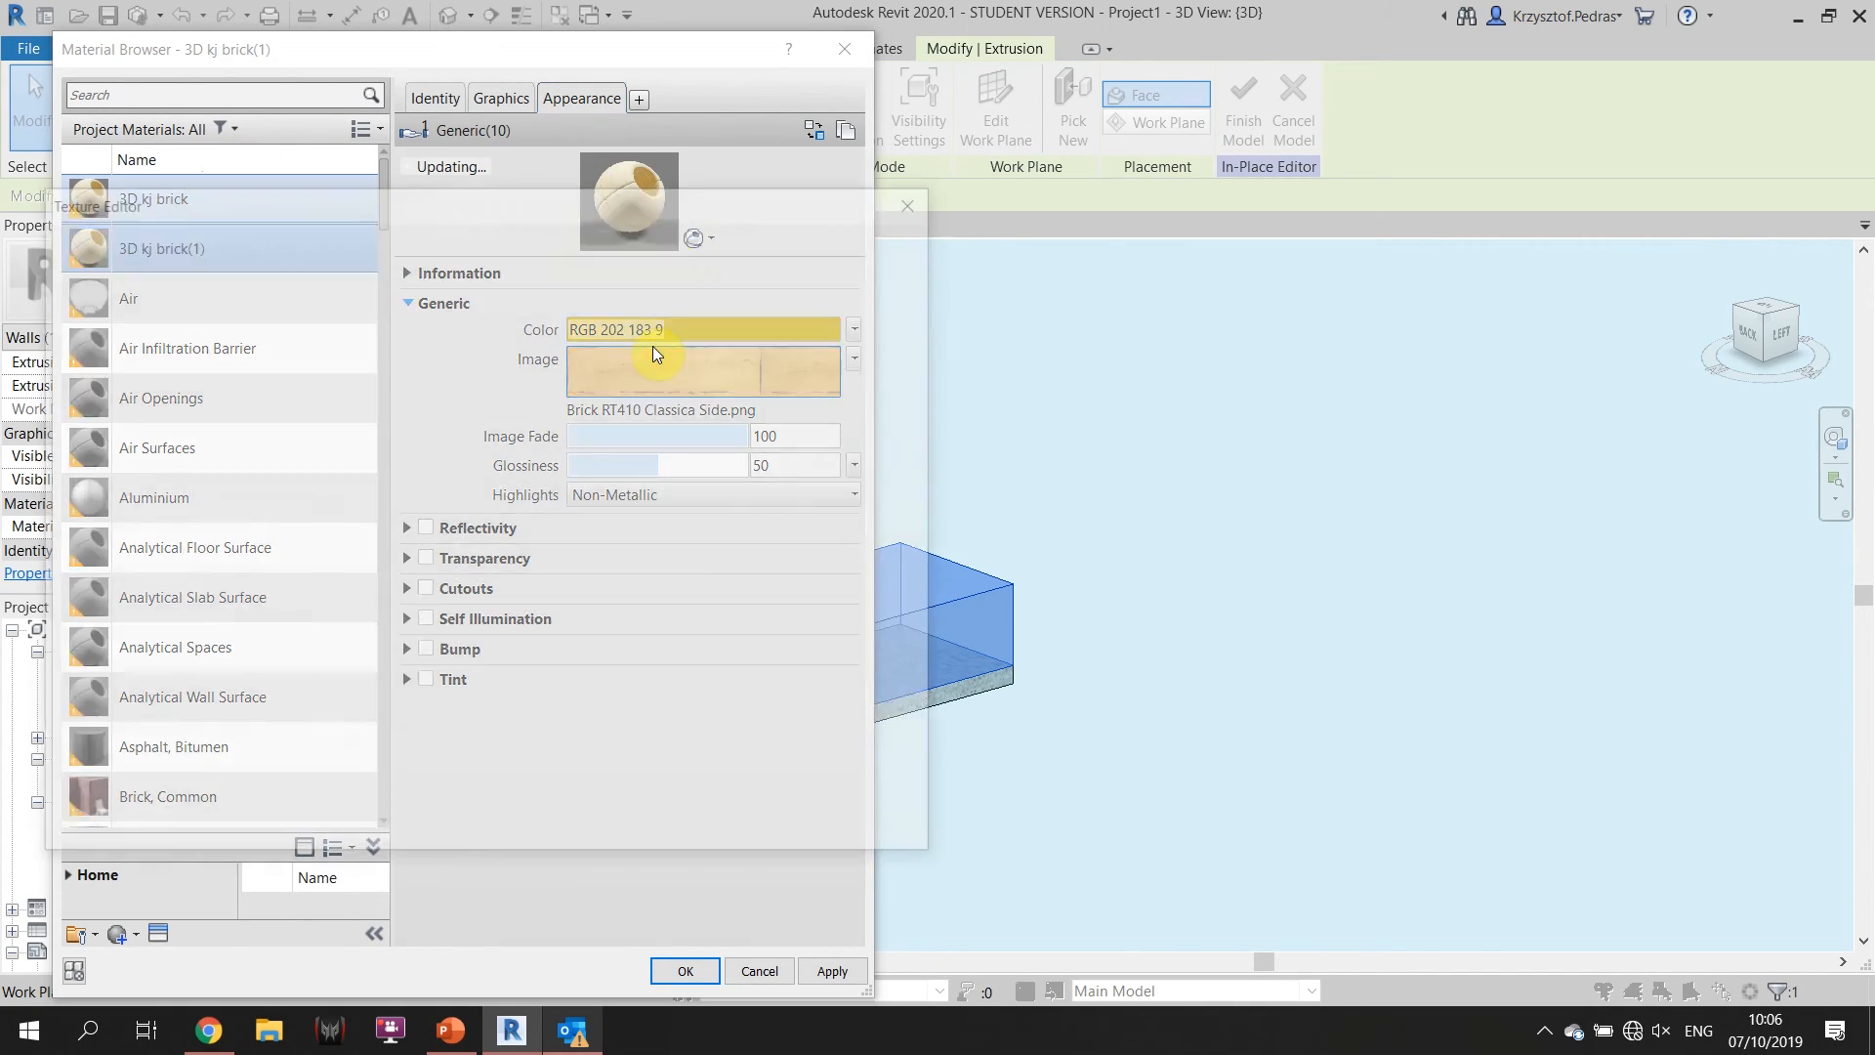
click(920, 196)
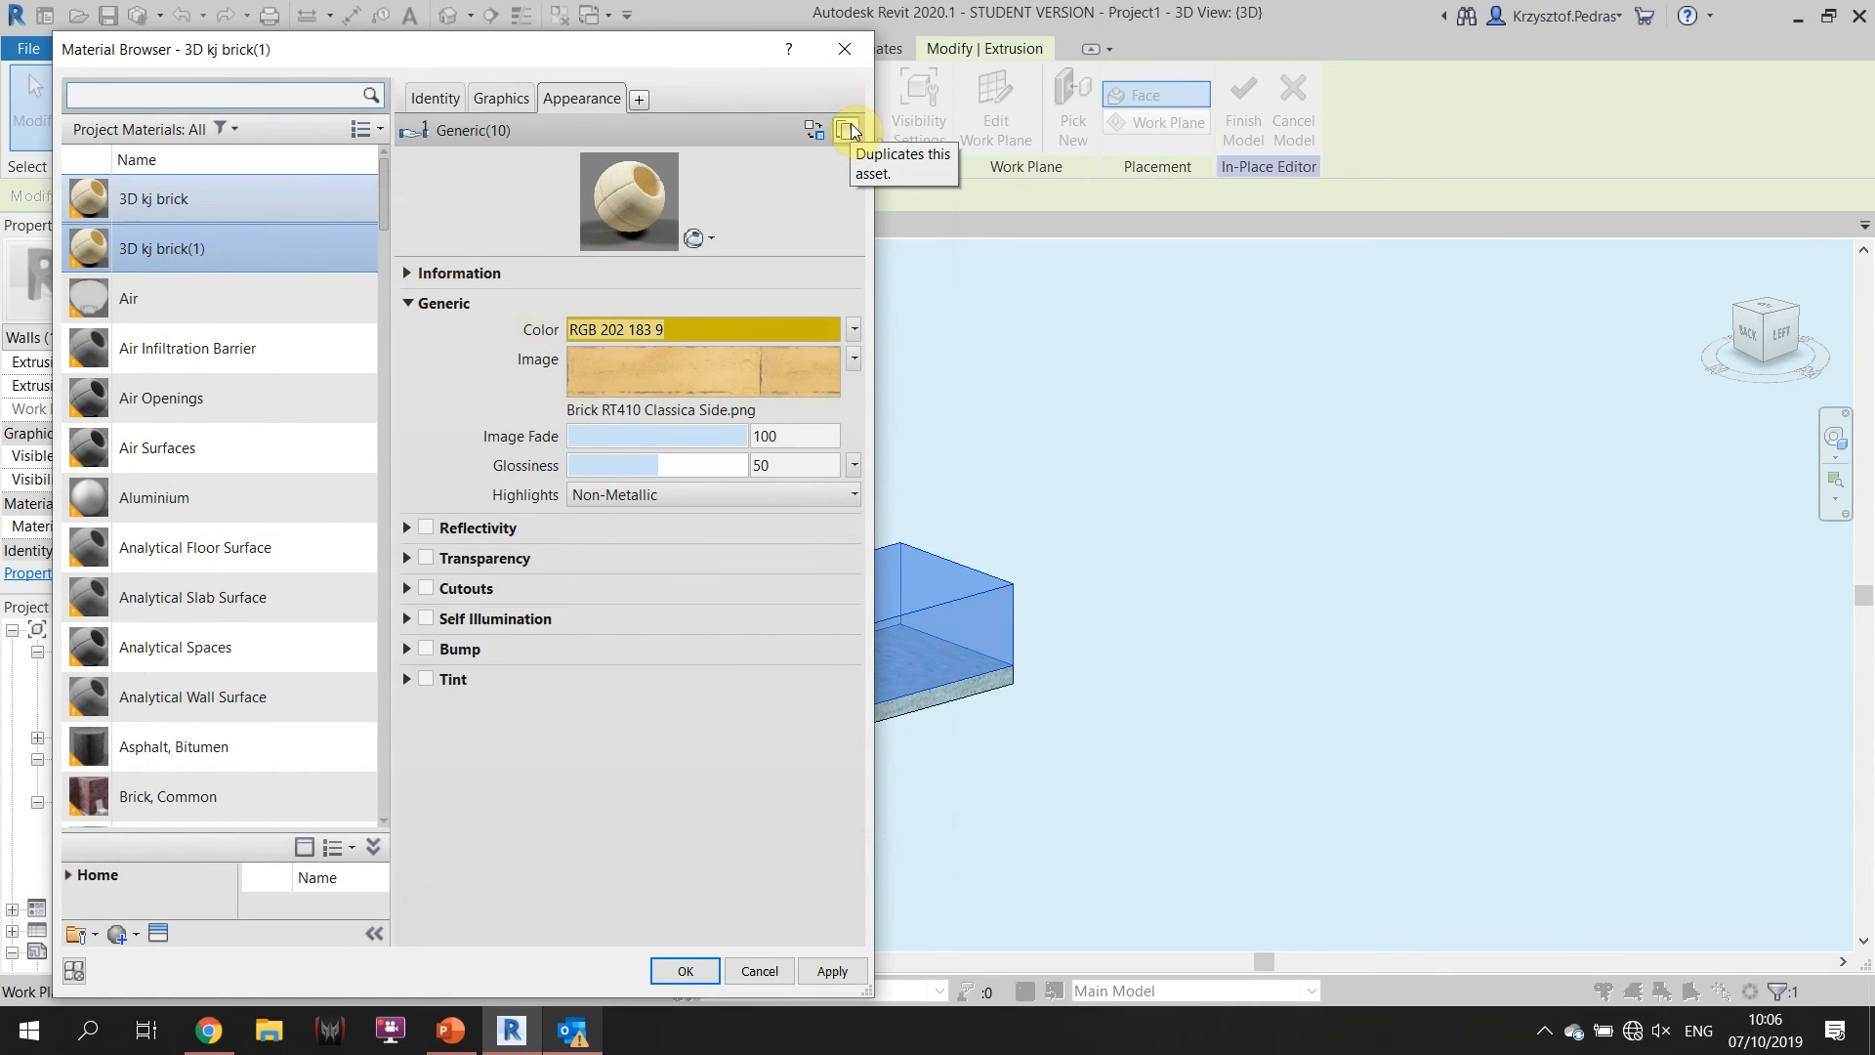
click(268, 250)
click(276, 203)
click(273, 244)
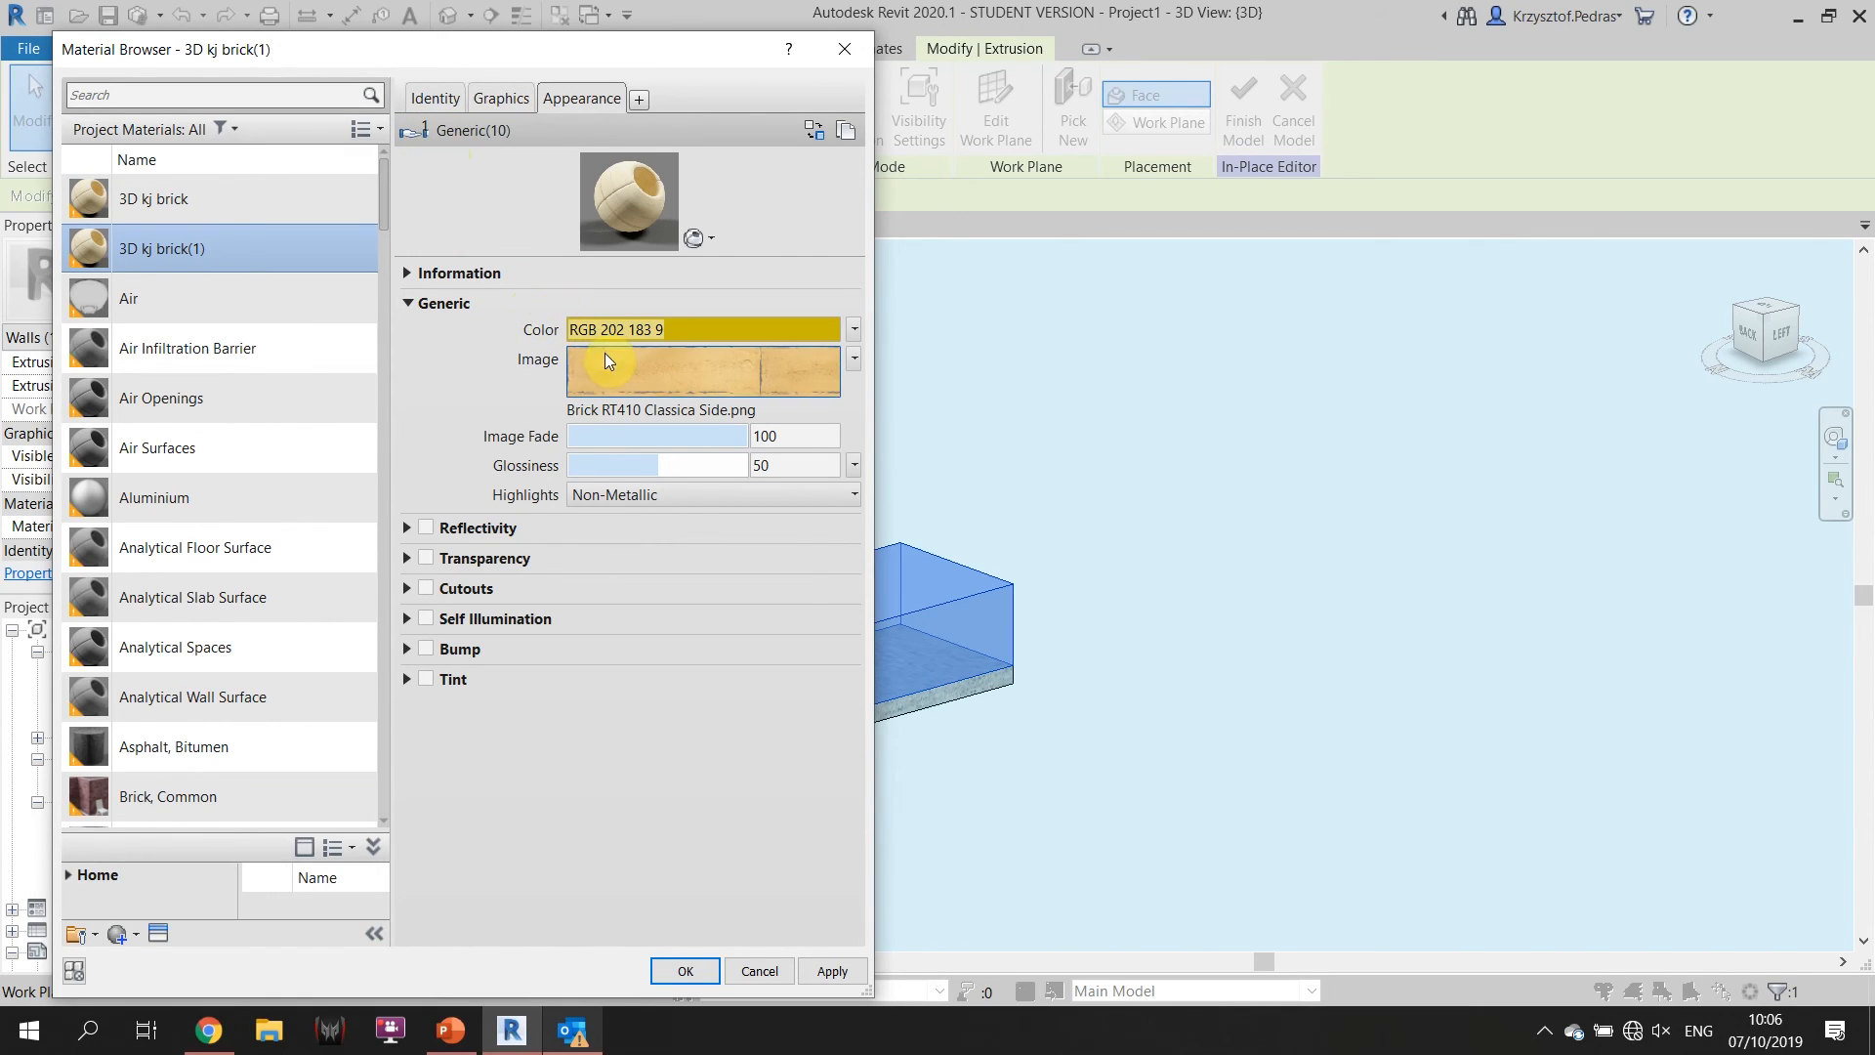
Set the appearance color of 3D kj brick(1) to RGB 30 181 52 and check whether 3D kj brick shares it.
click(686, 326)
click(567, 402)
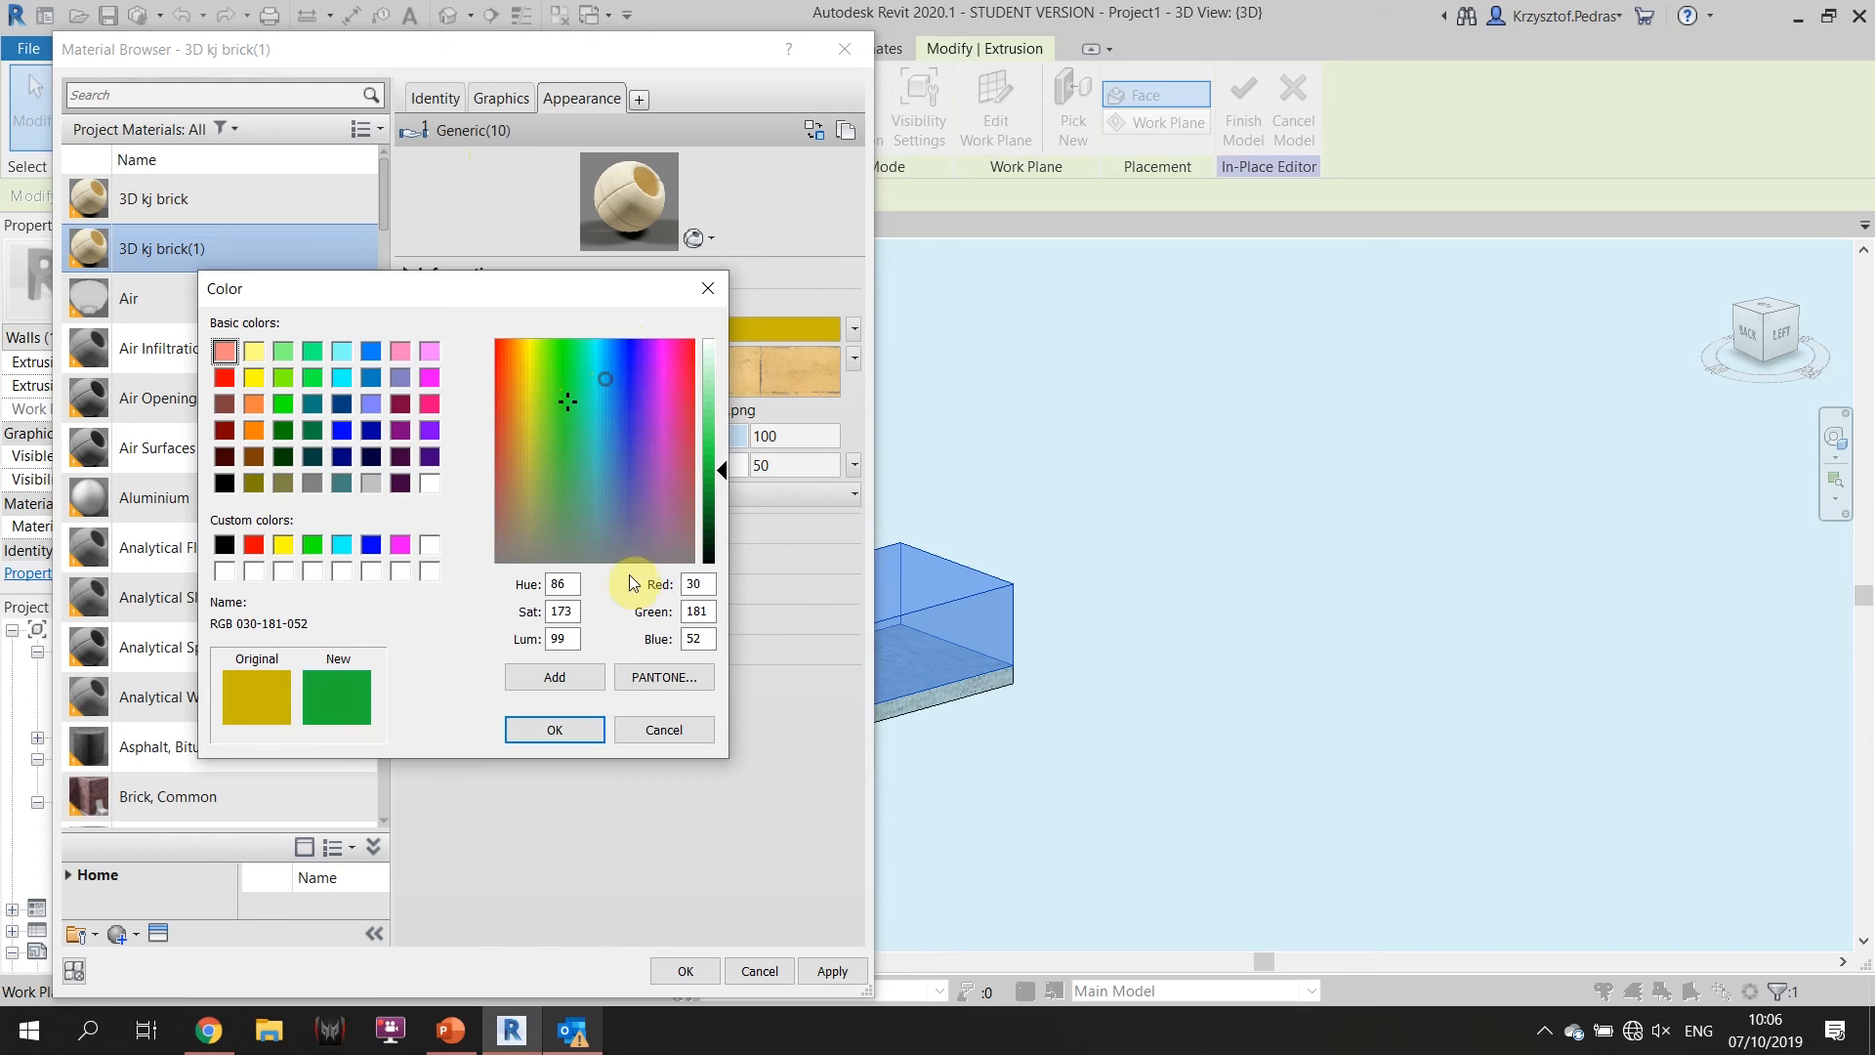
click(554, 735)
click(198, 185)
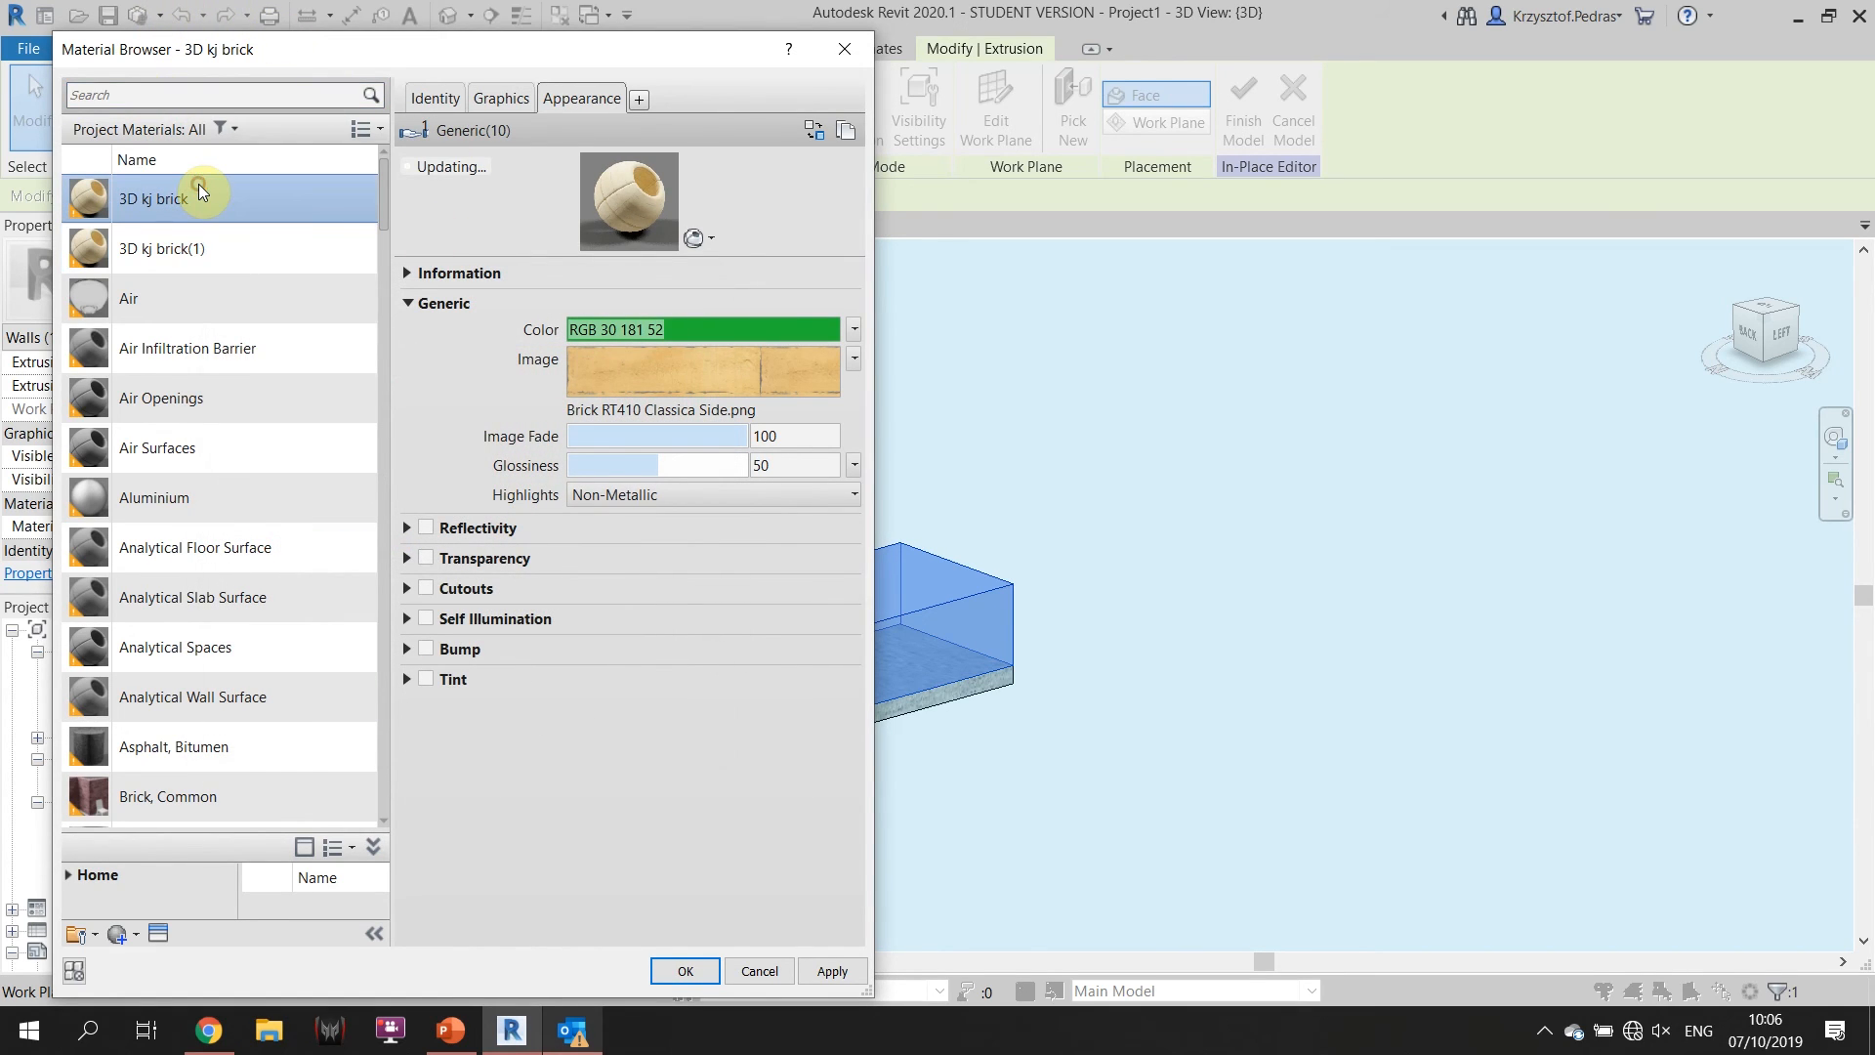
click(211, 246)
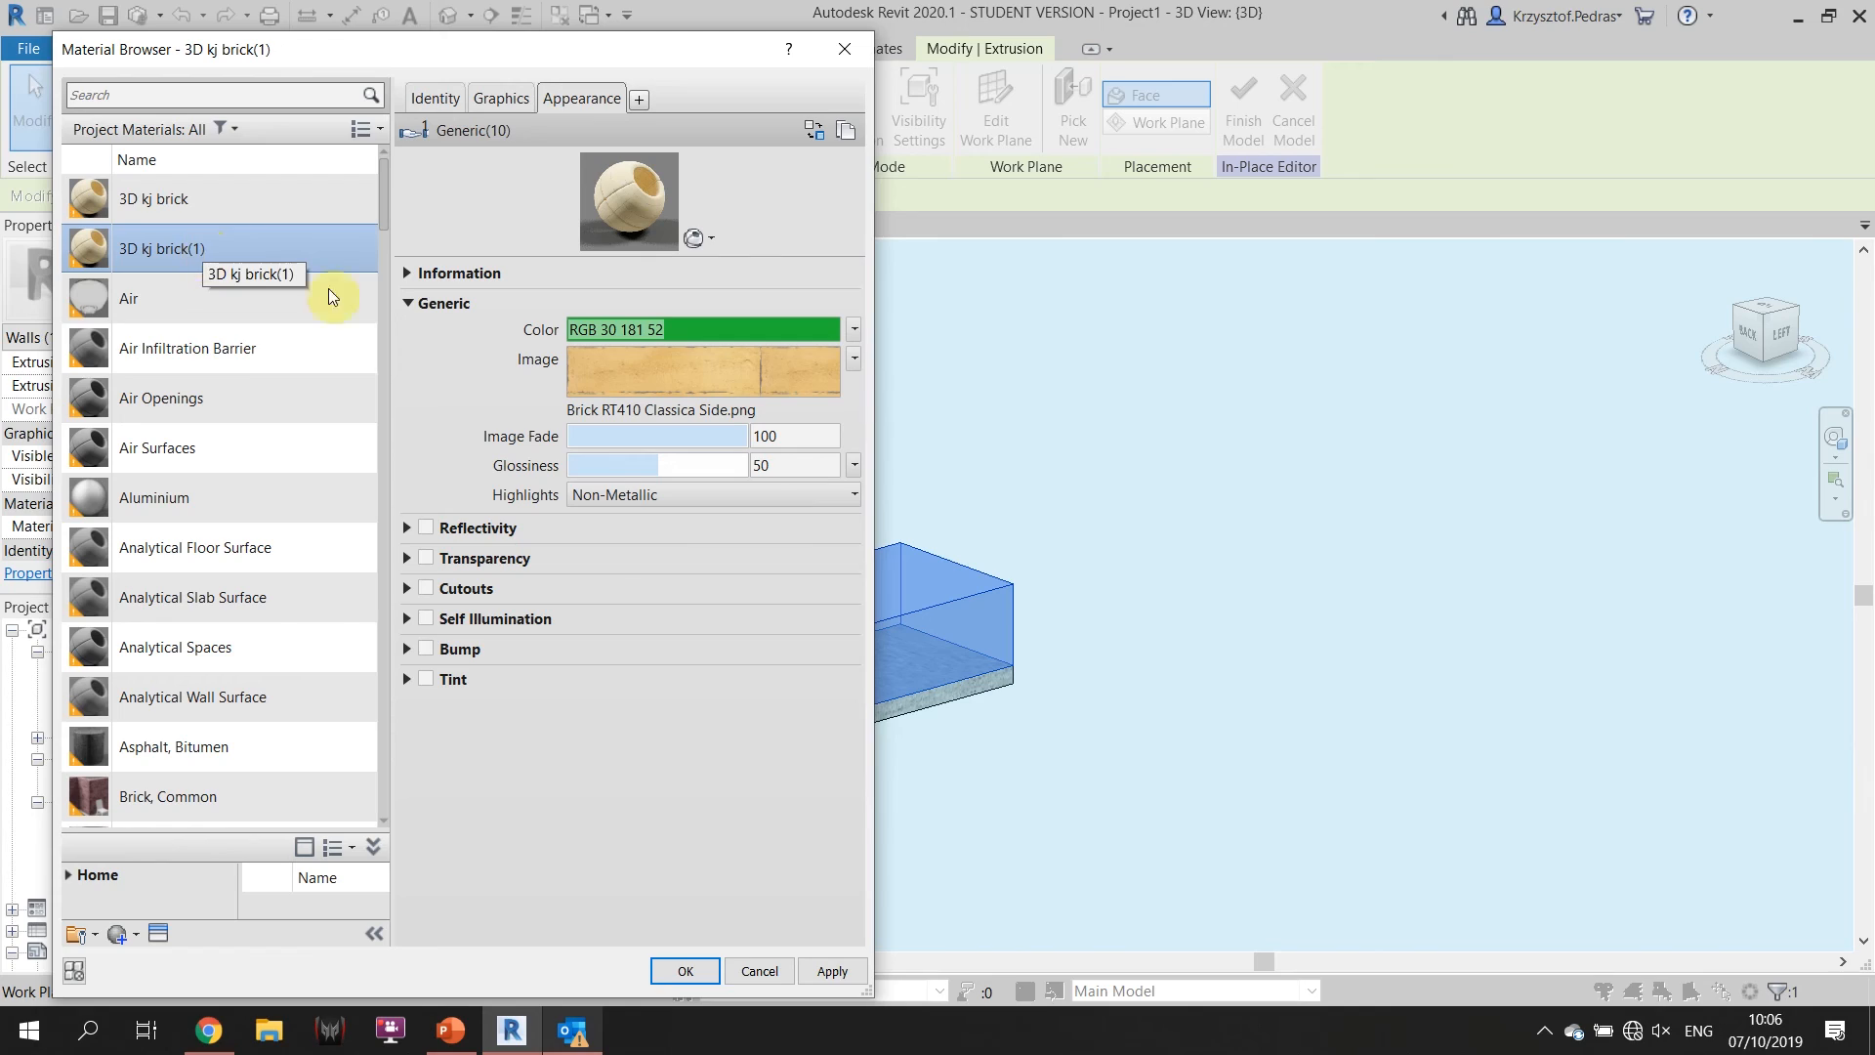
Duplicate the appearance asset of 3D kj brick(1) and set its texture's sample height to 108 mm, accepting the material changes.
click(847, 129)
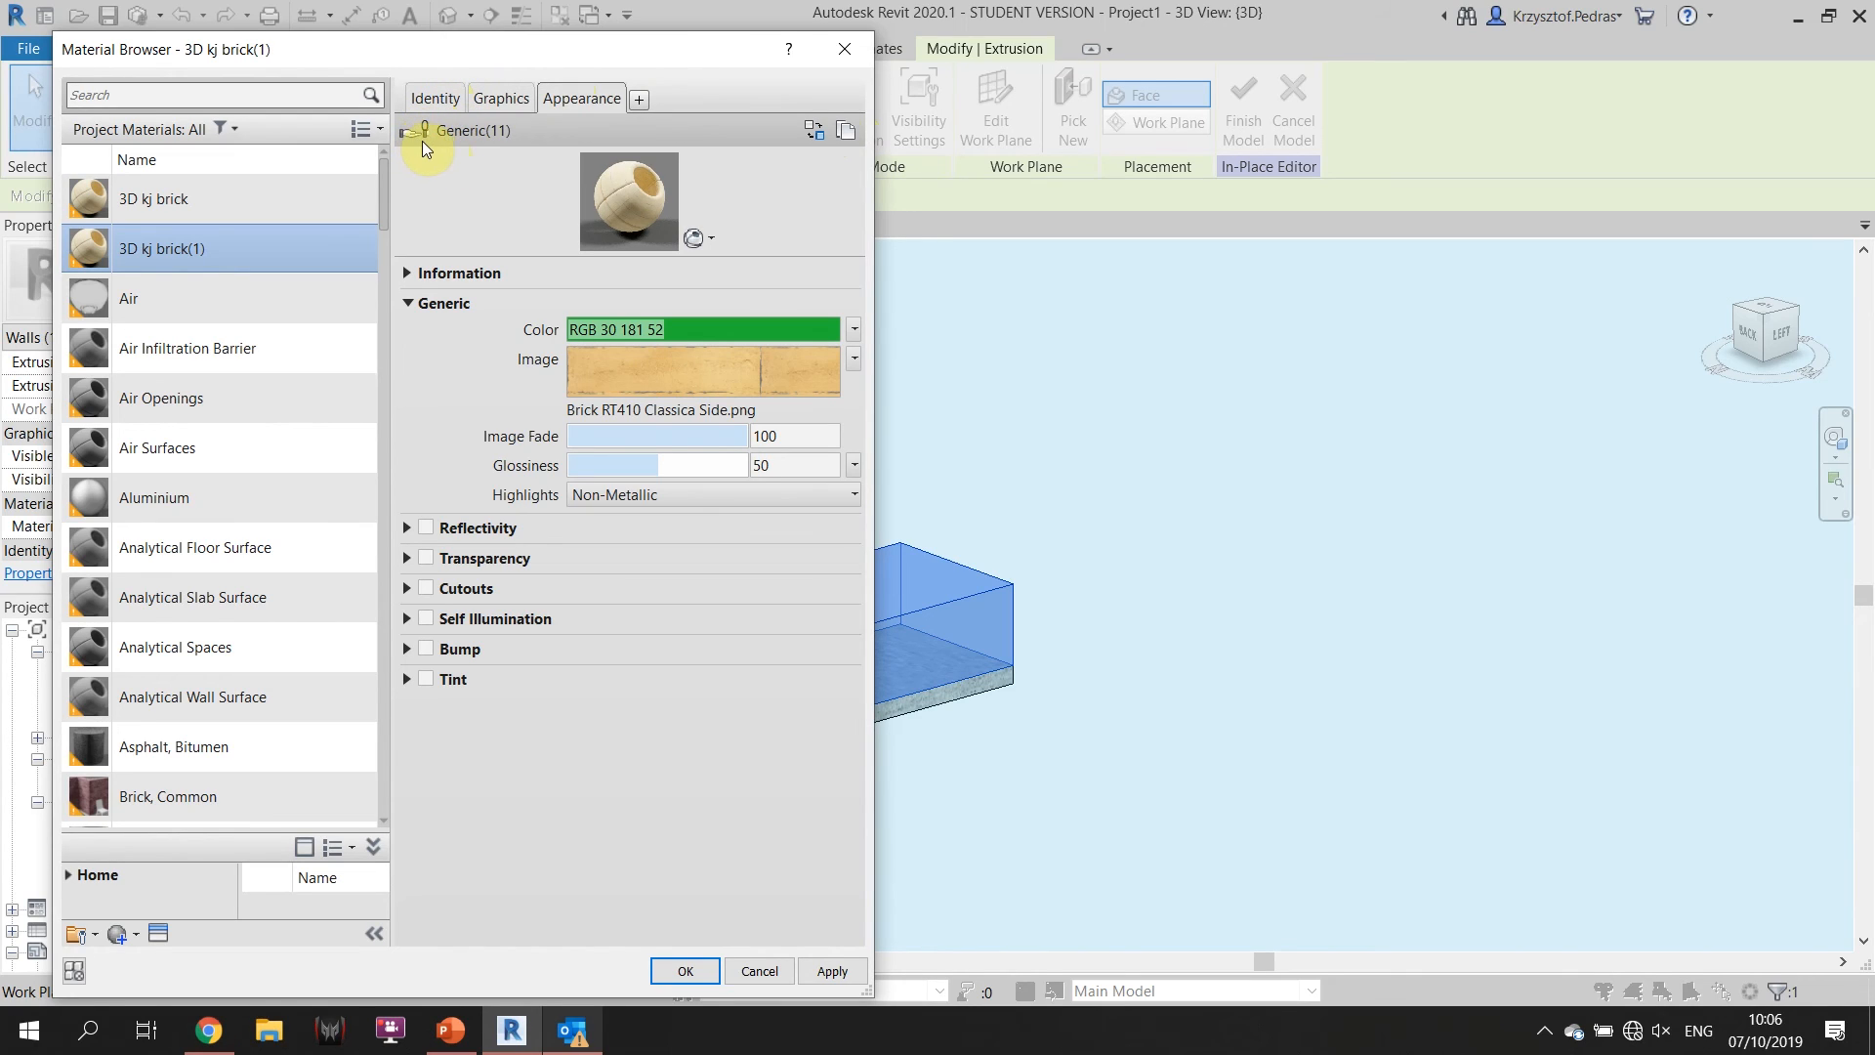
click(649, 371)
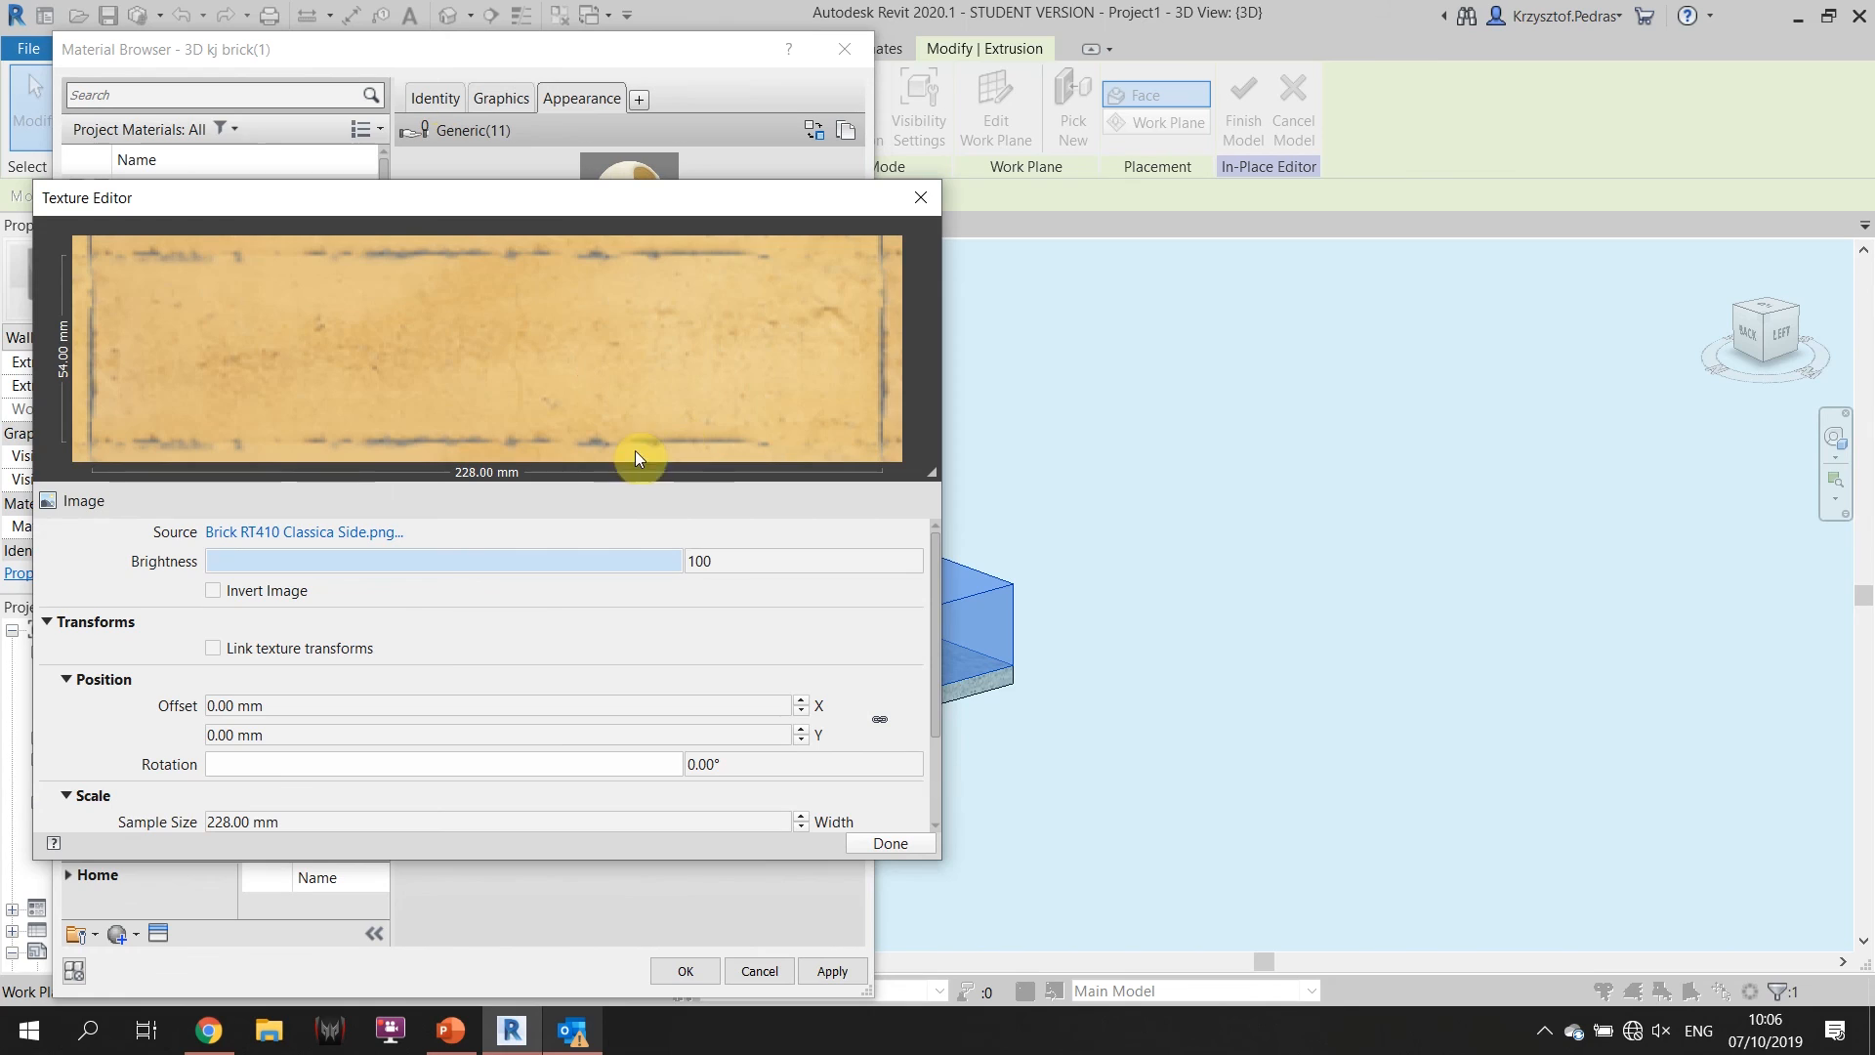
key(Tab)
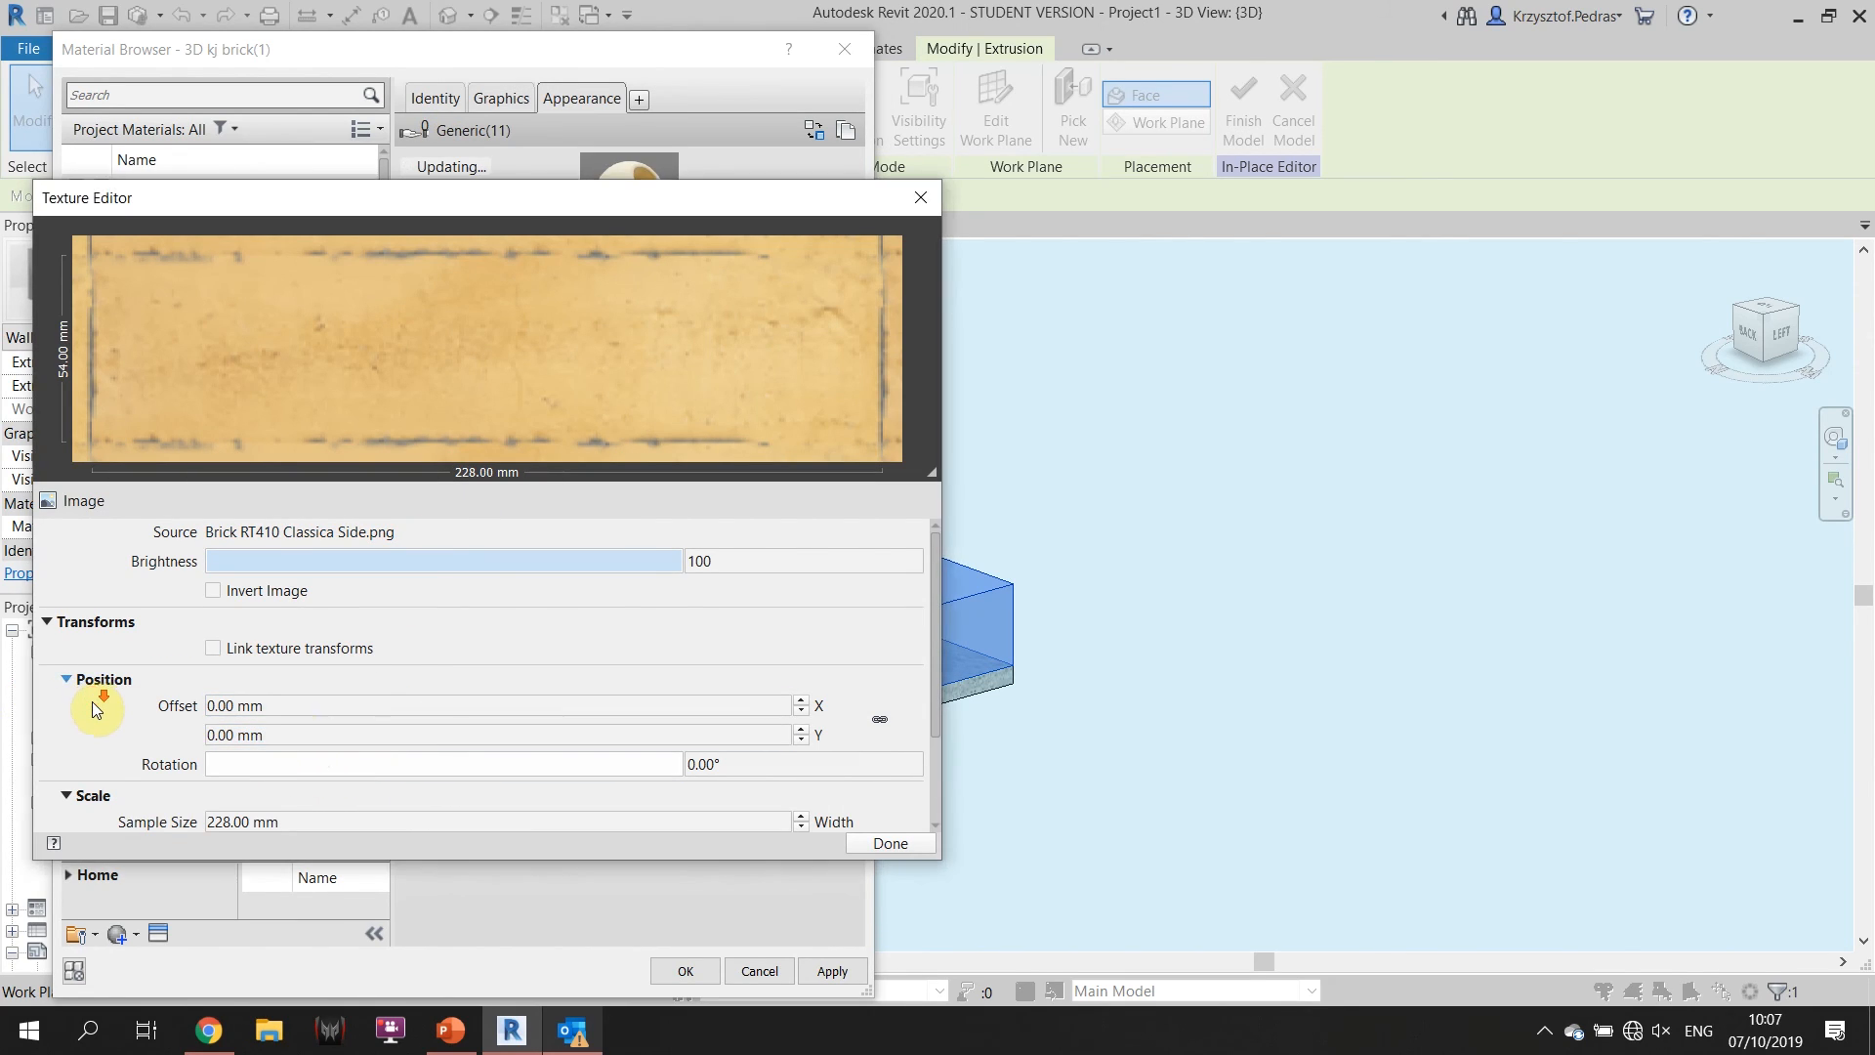
scroll(98, 702, down, 2)
click(272, 697)
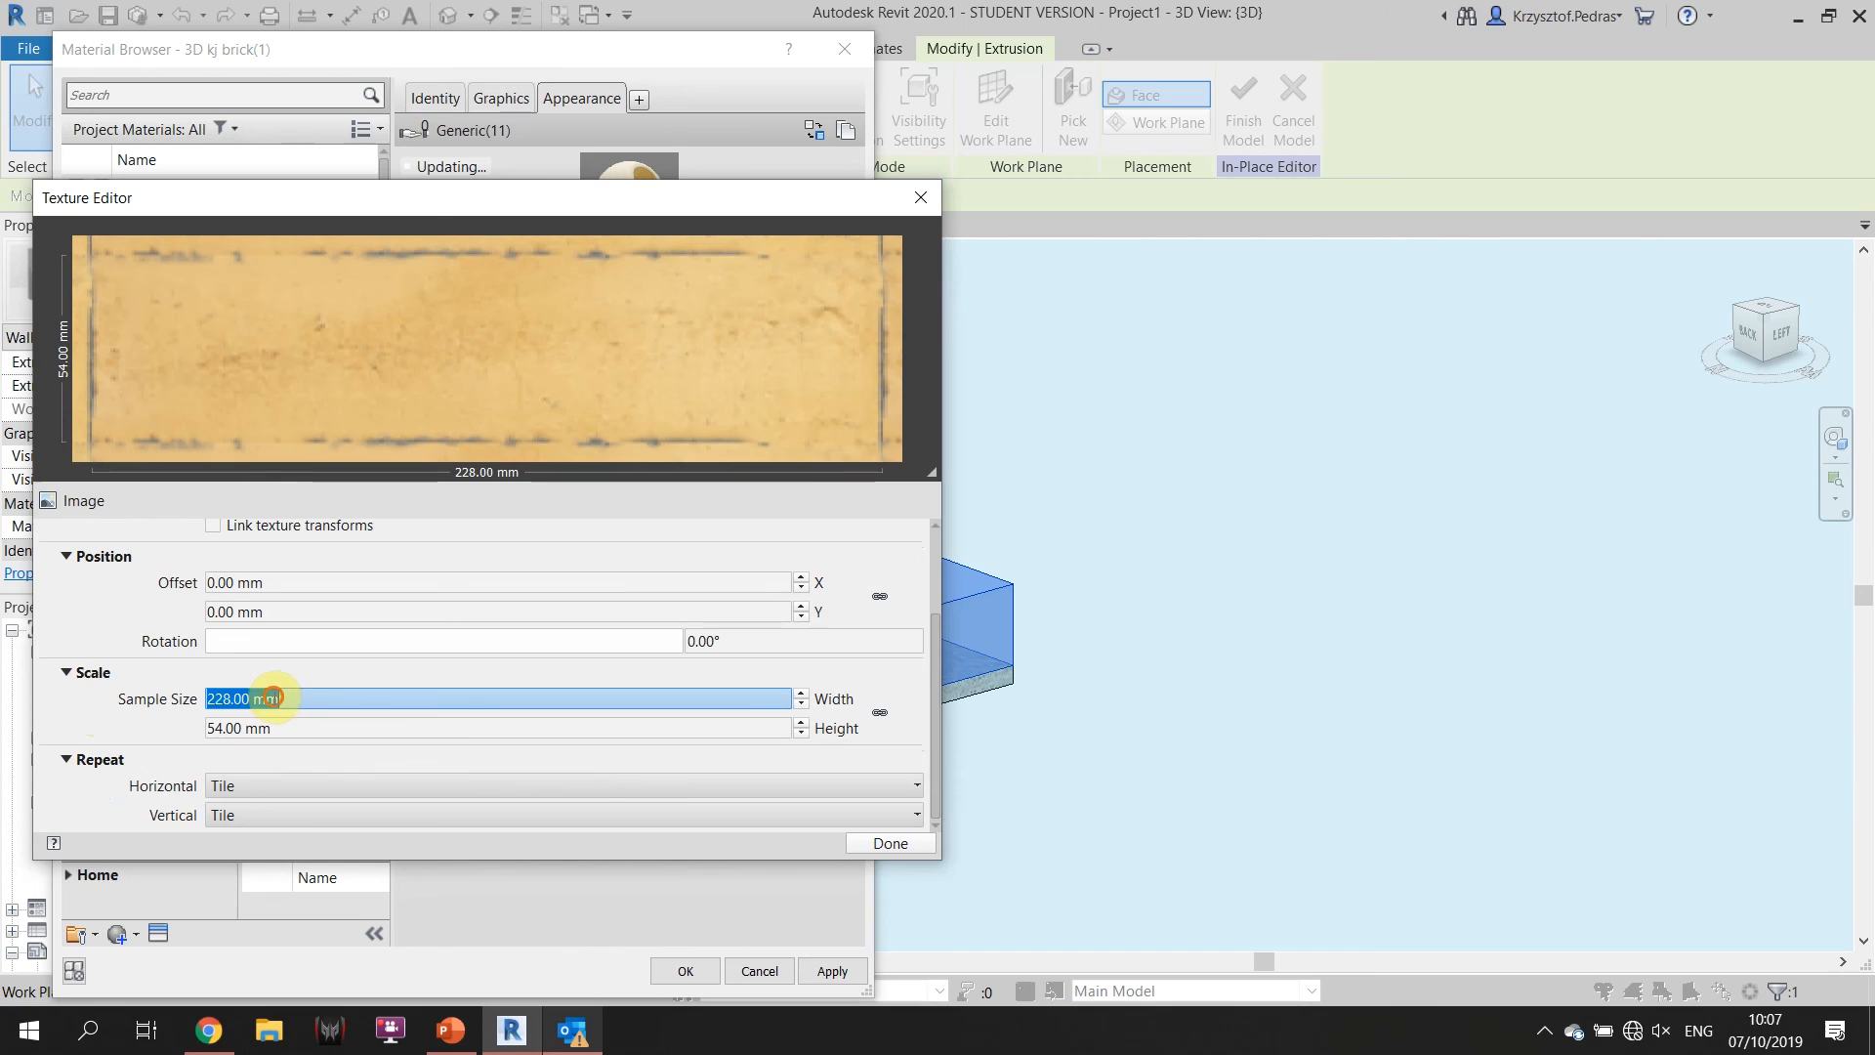
click(215, 728)
drag(225, 728, 194, 734)
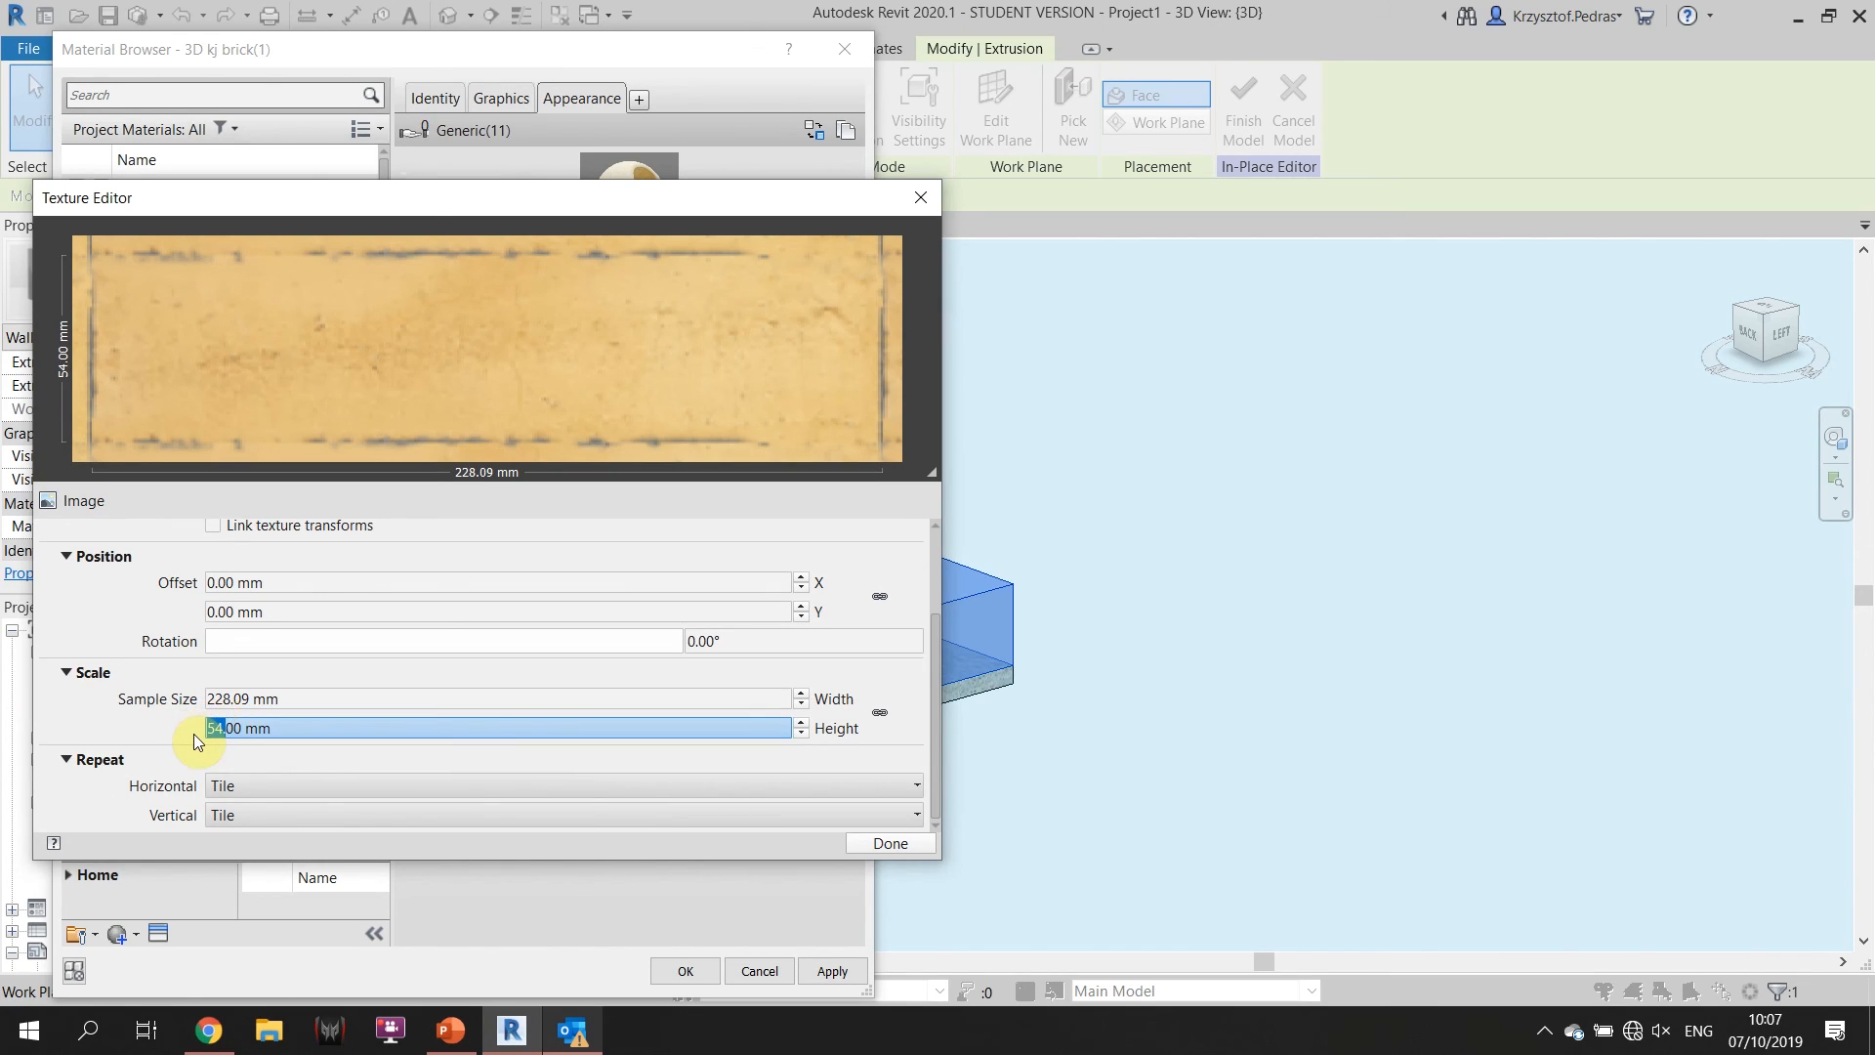
text(108.)
click(923, 840)
click(688, 970)
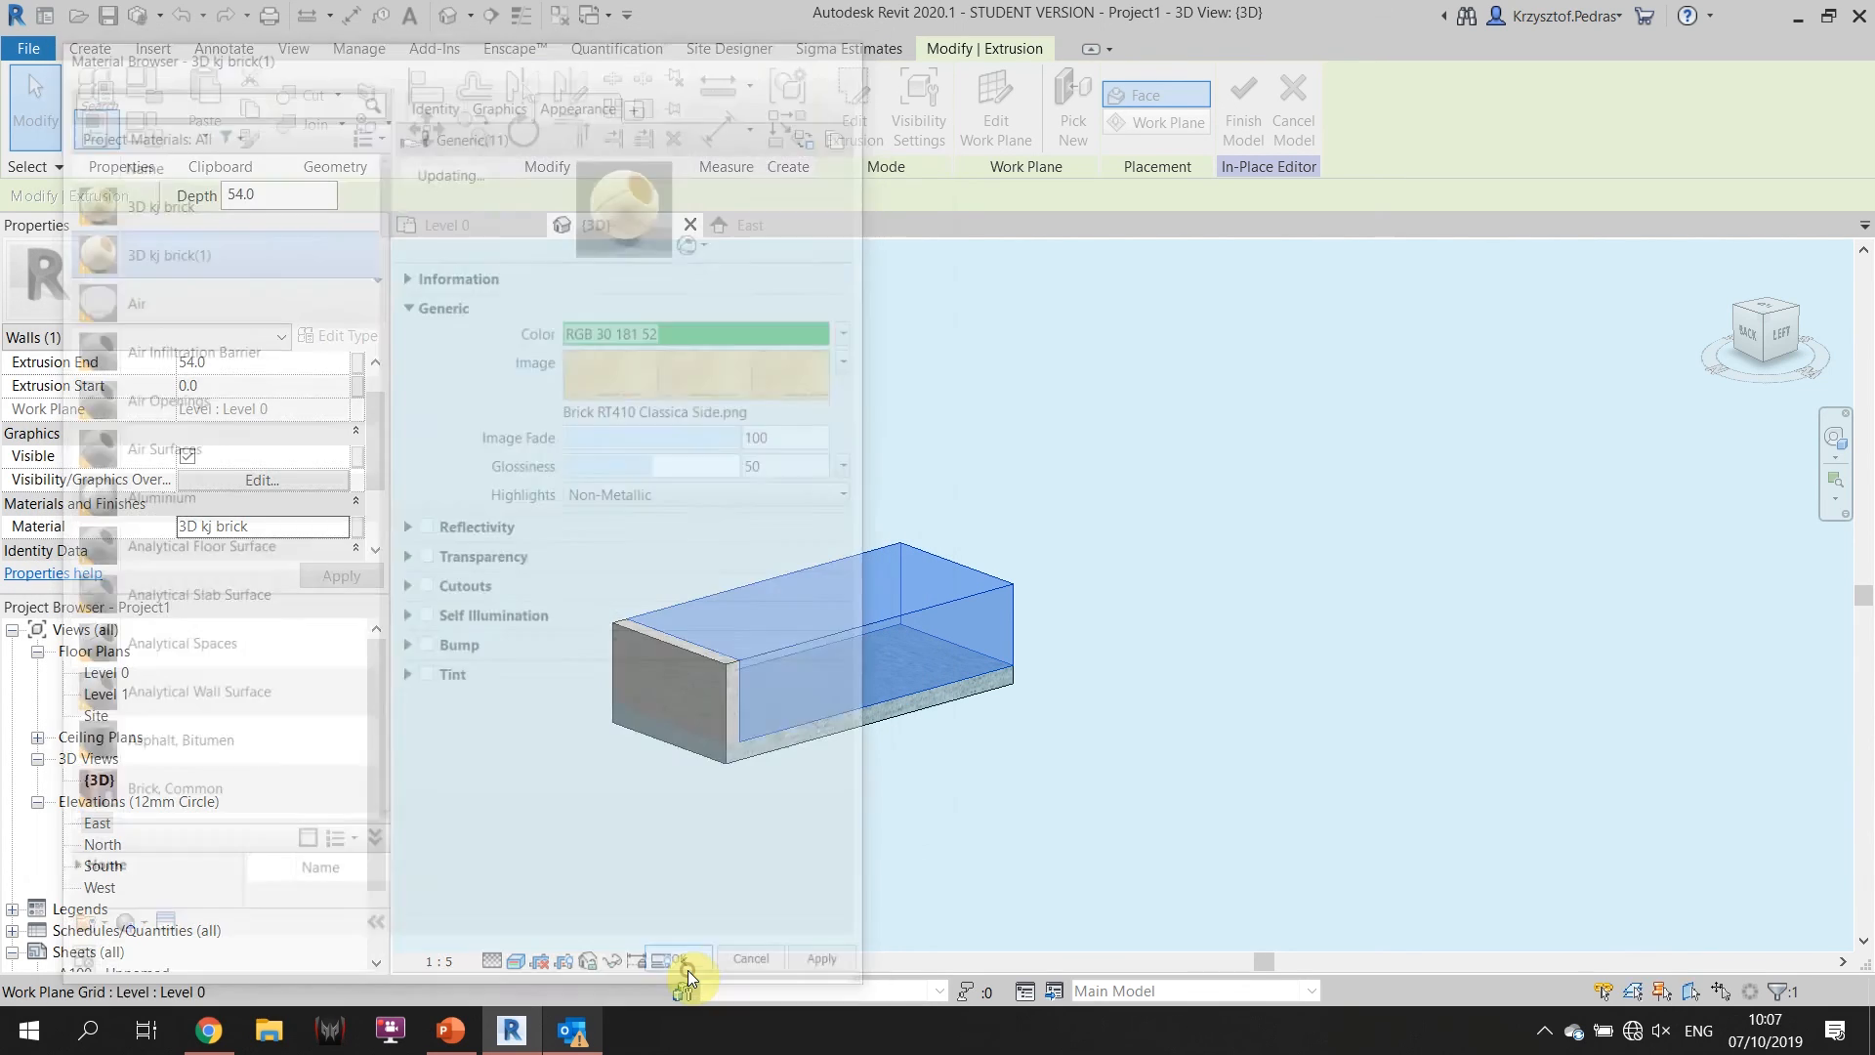
click(761, 537)
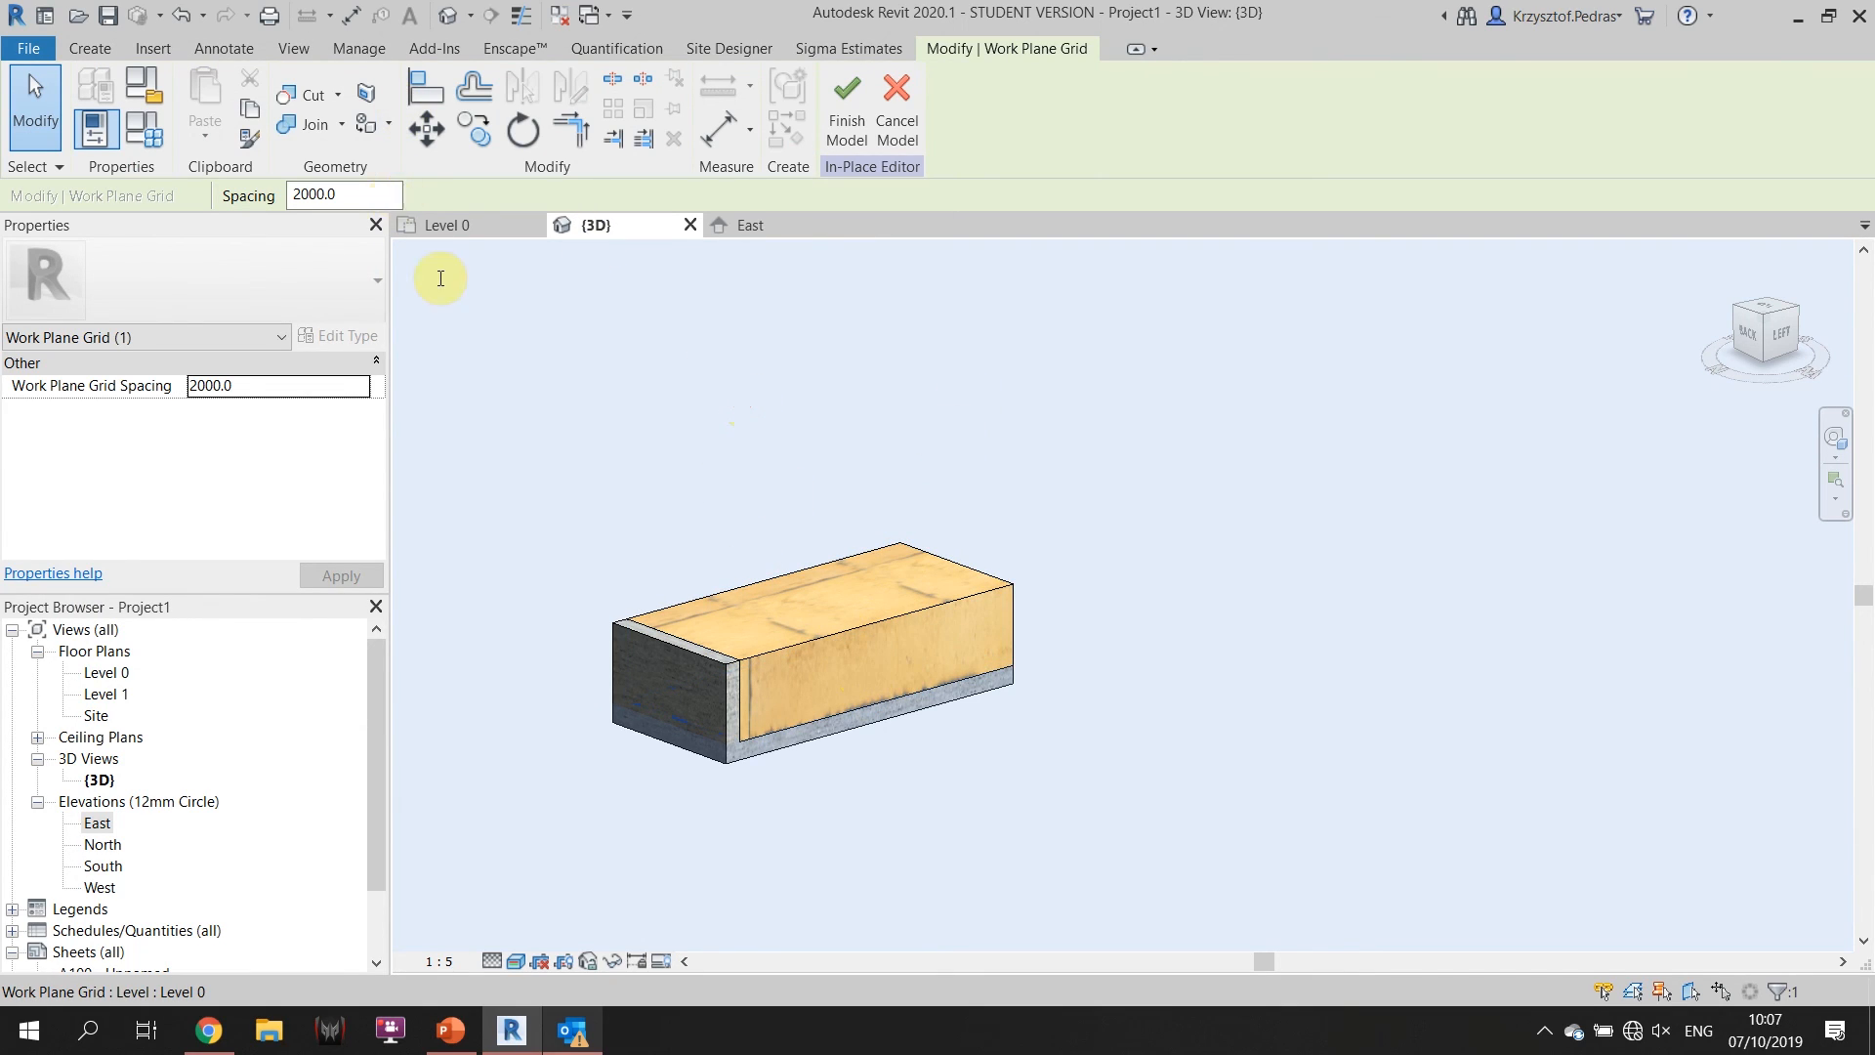
Use Paint to try 3D kj brick on the brick's top face, and paint that face with 3D kj brick(1) instead.
click(79, 51)
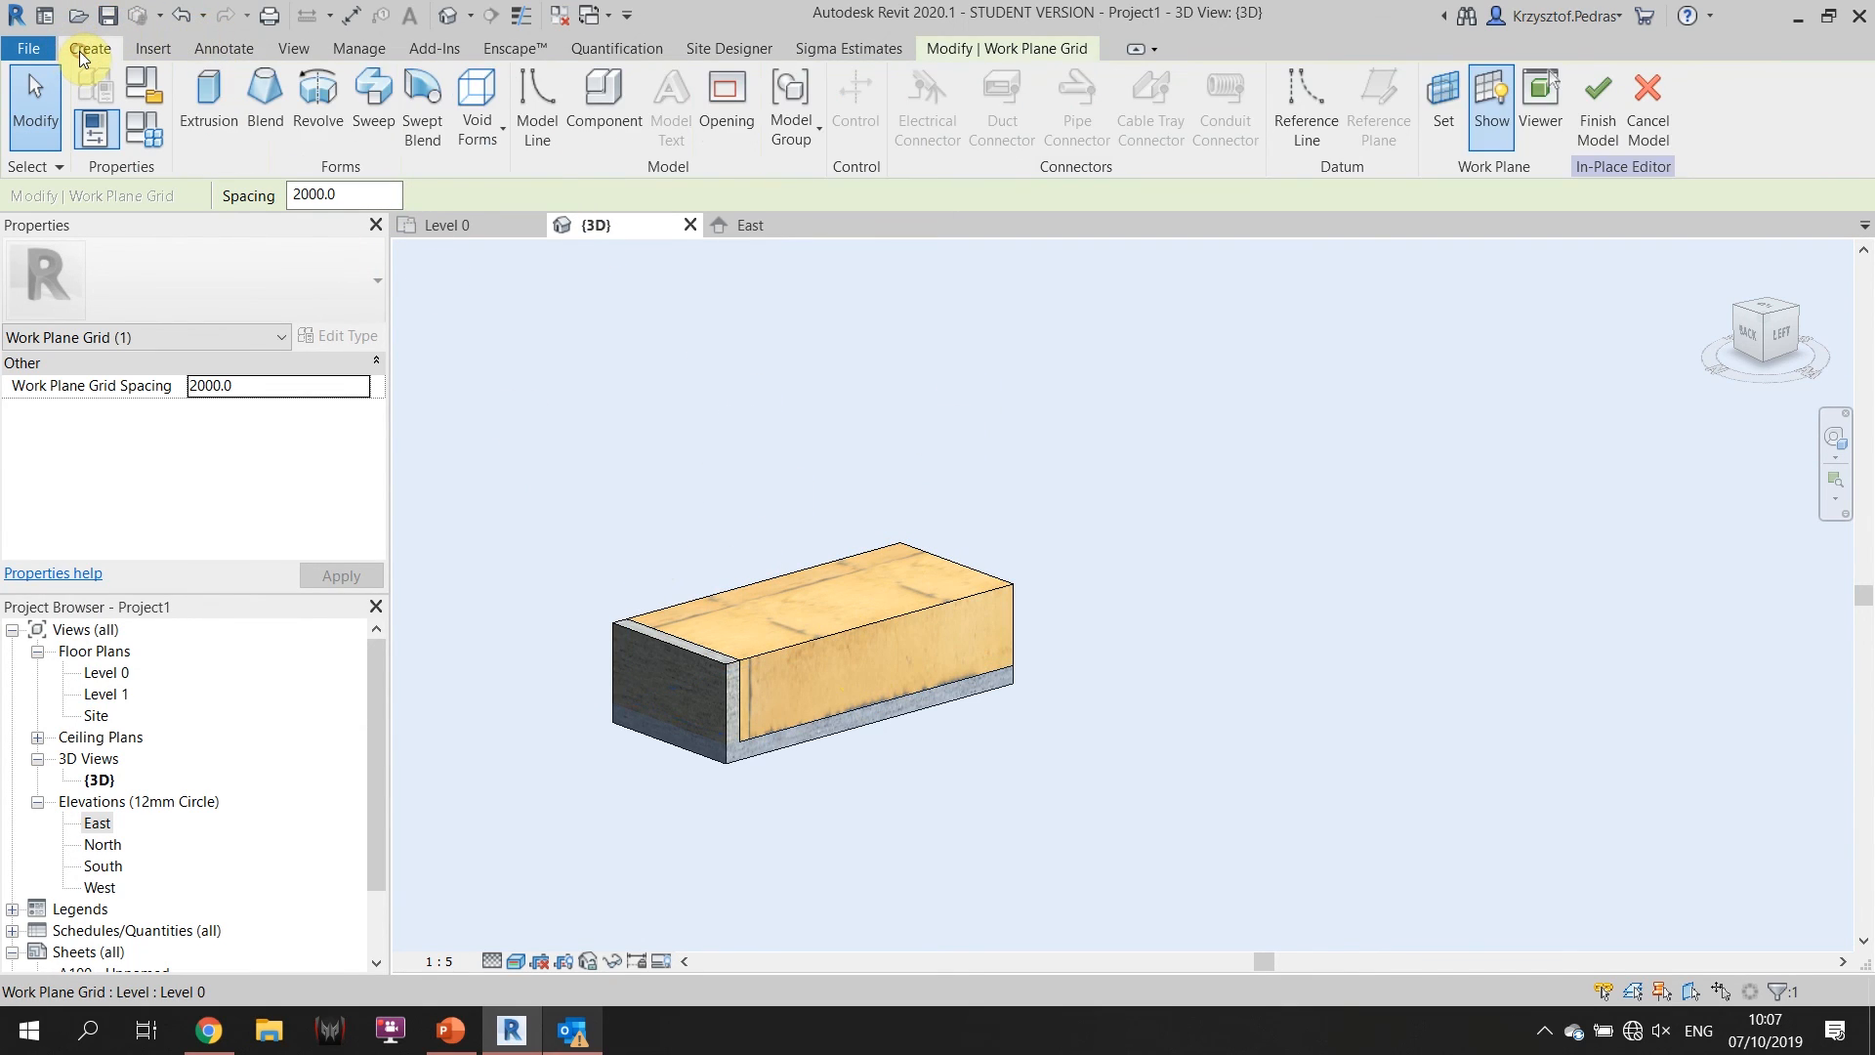
click(979, 57)
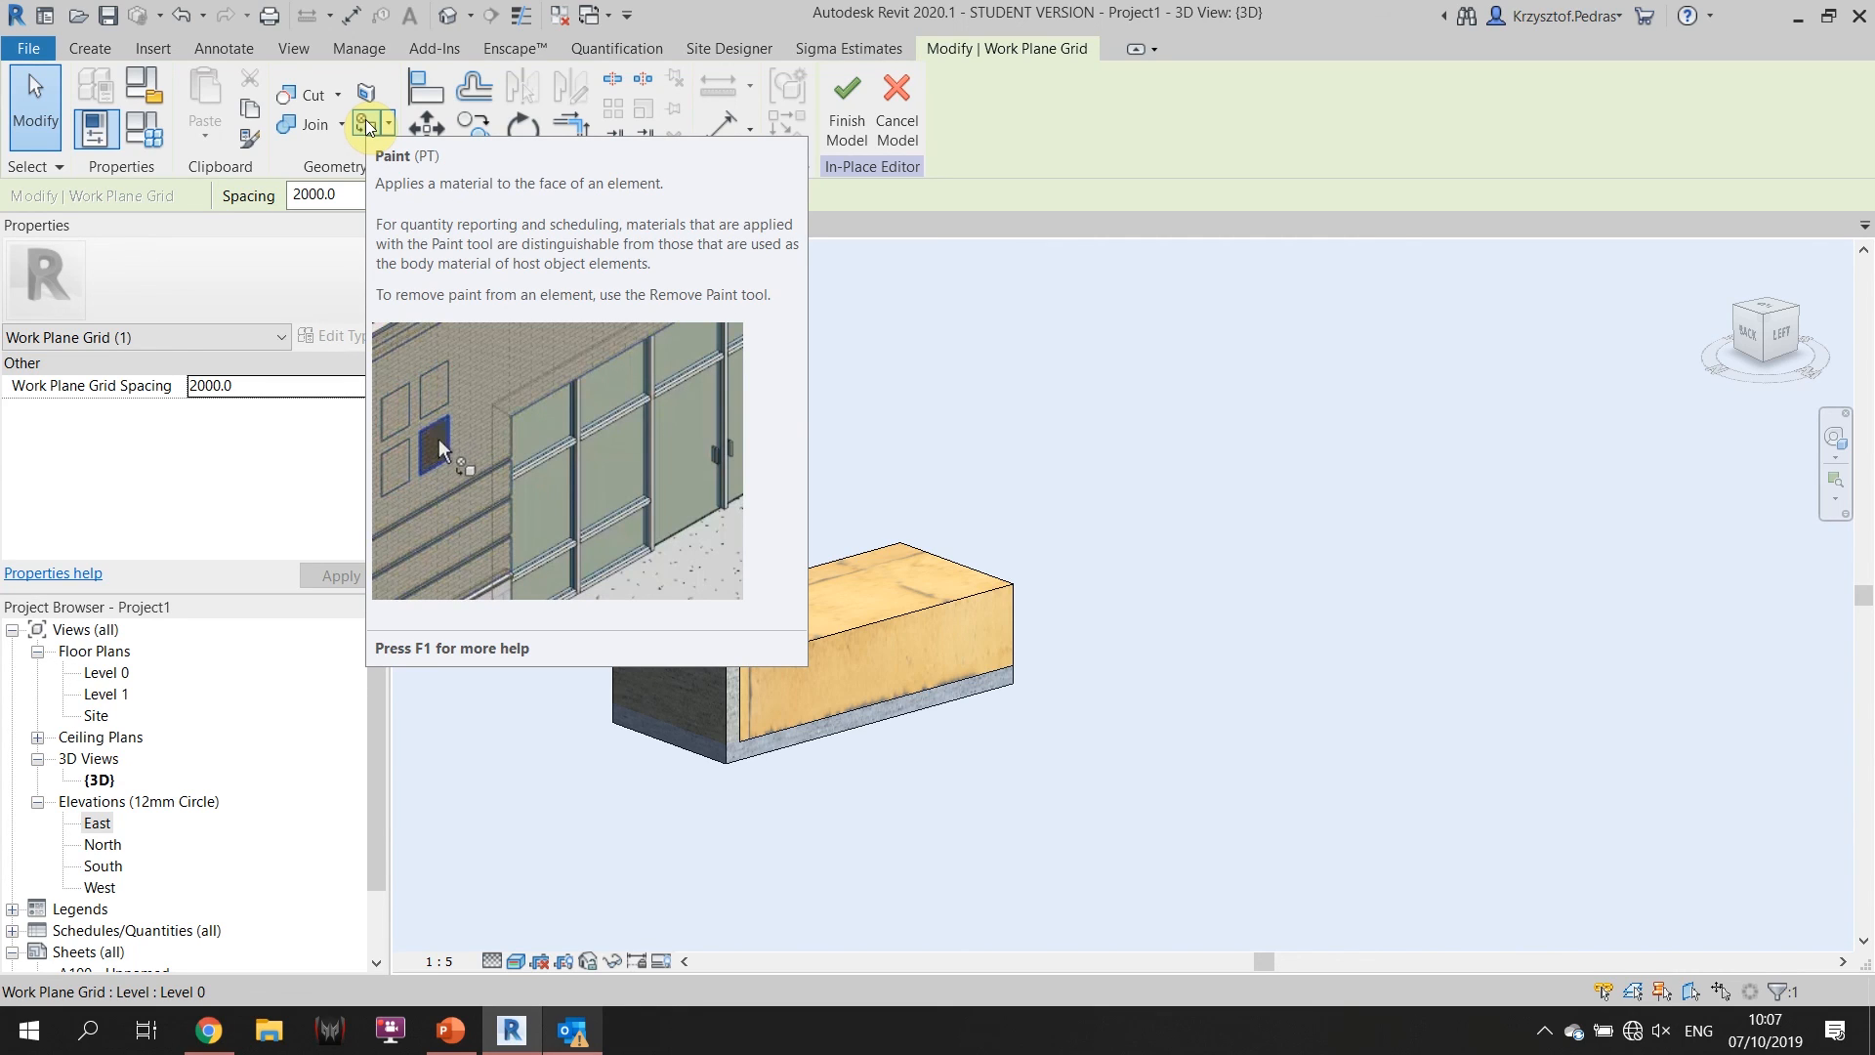
click(367, 124)
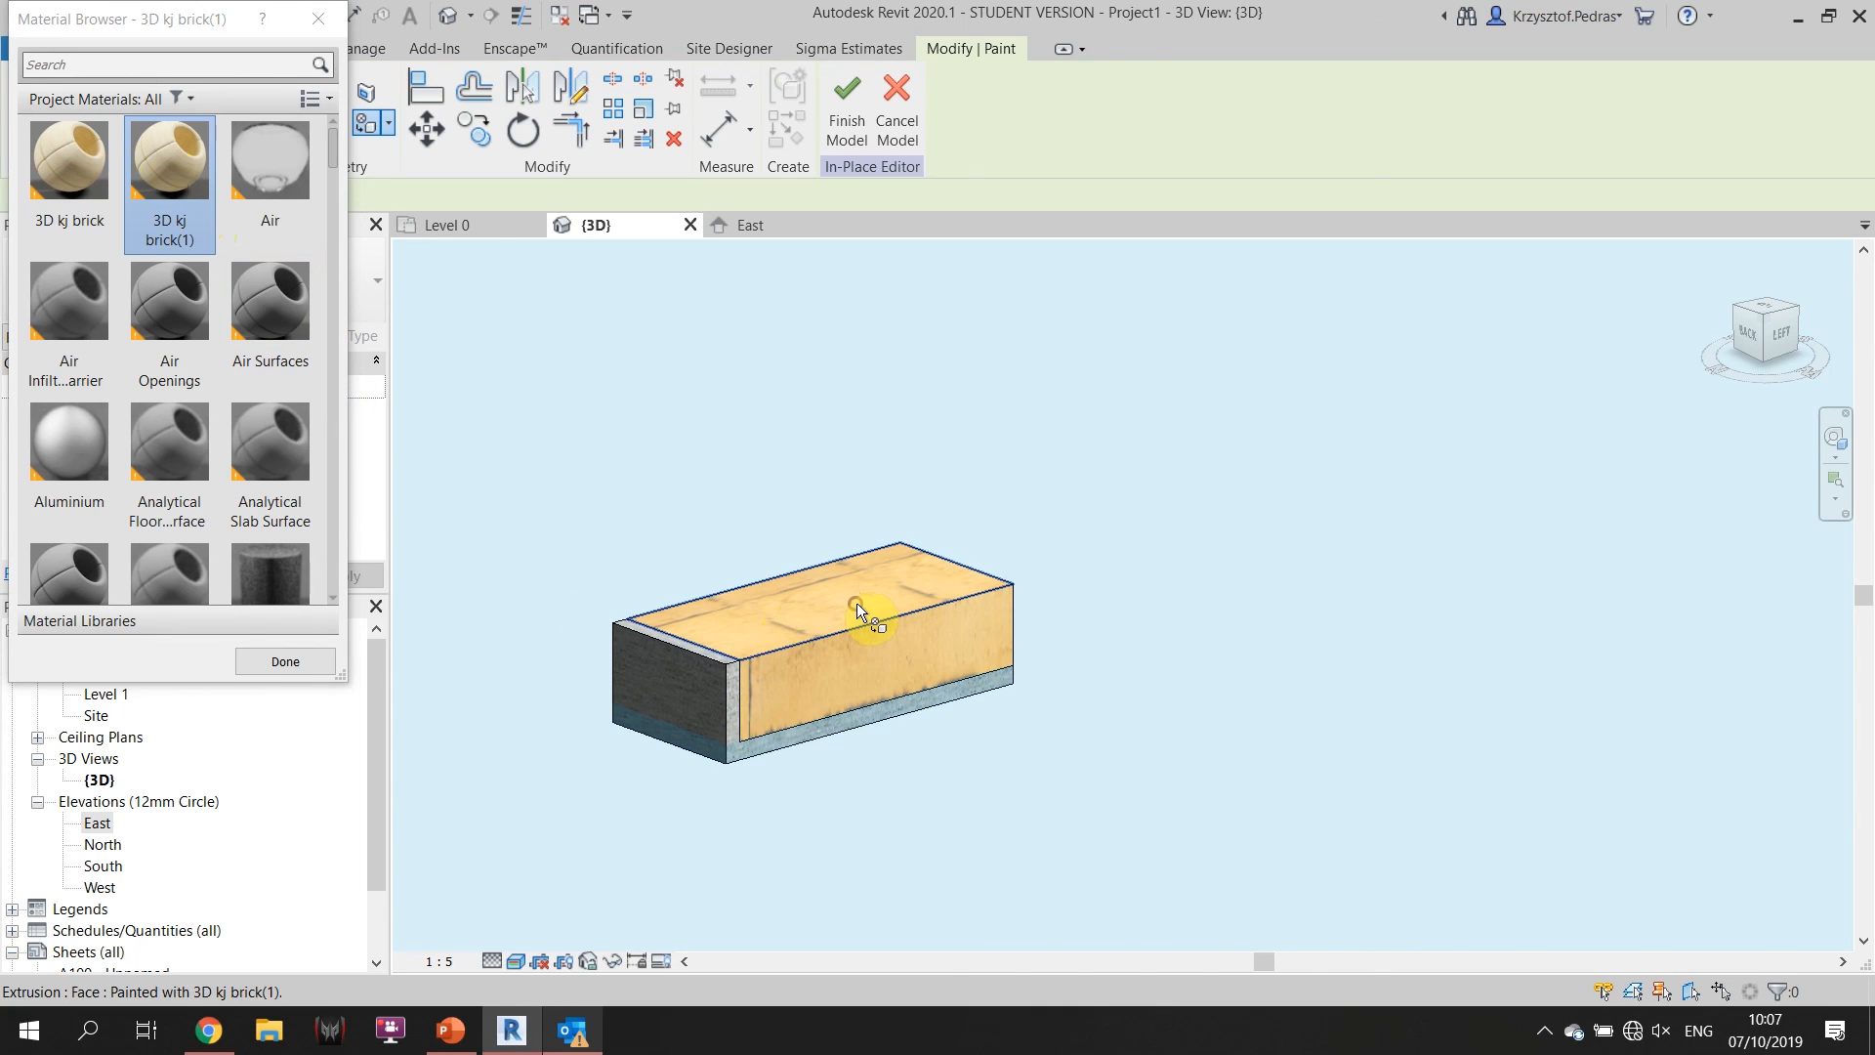
click(69, 166)
click(764, 613)
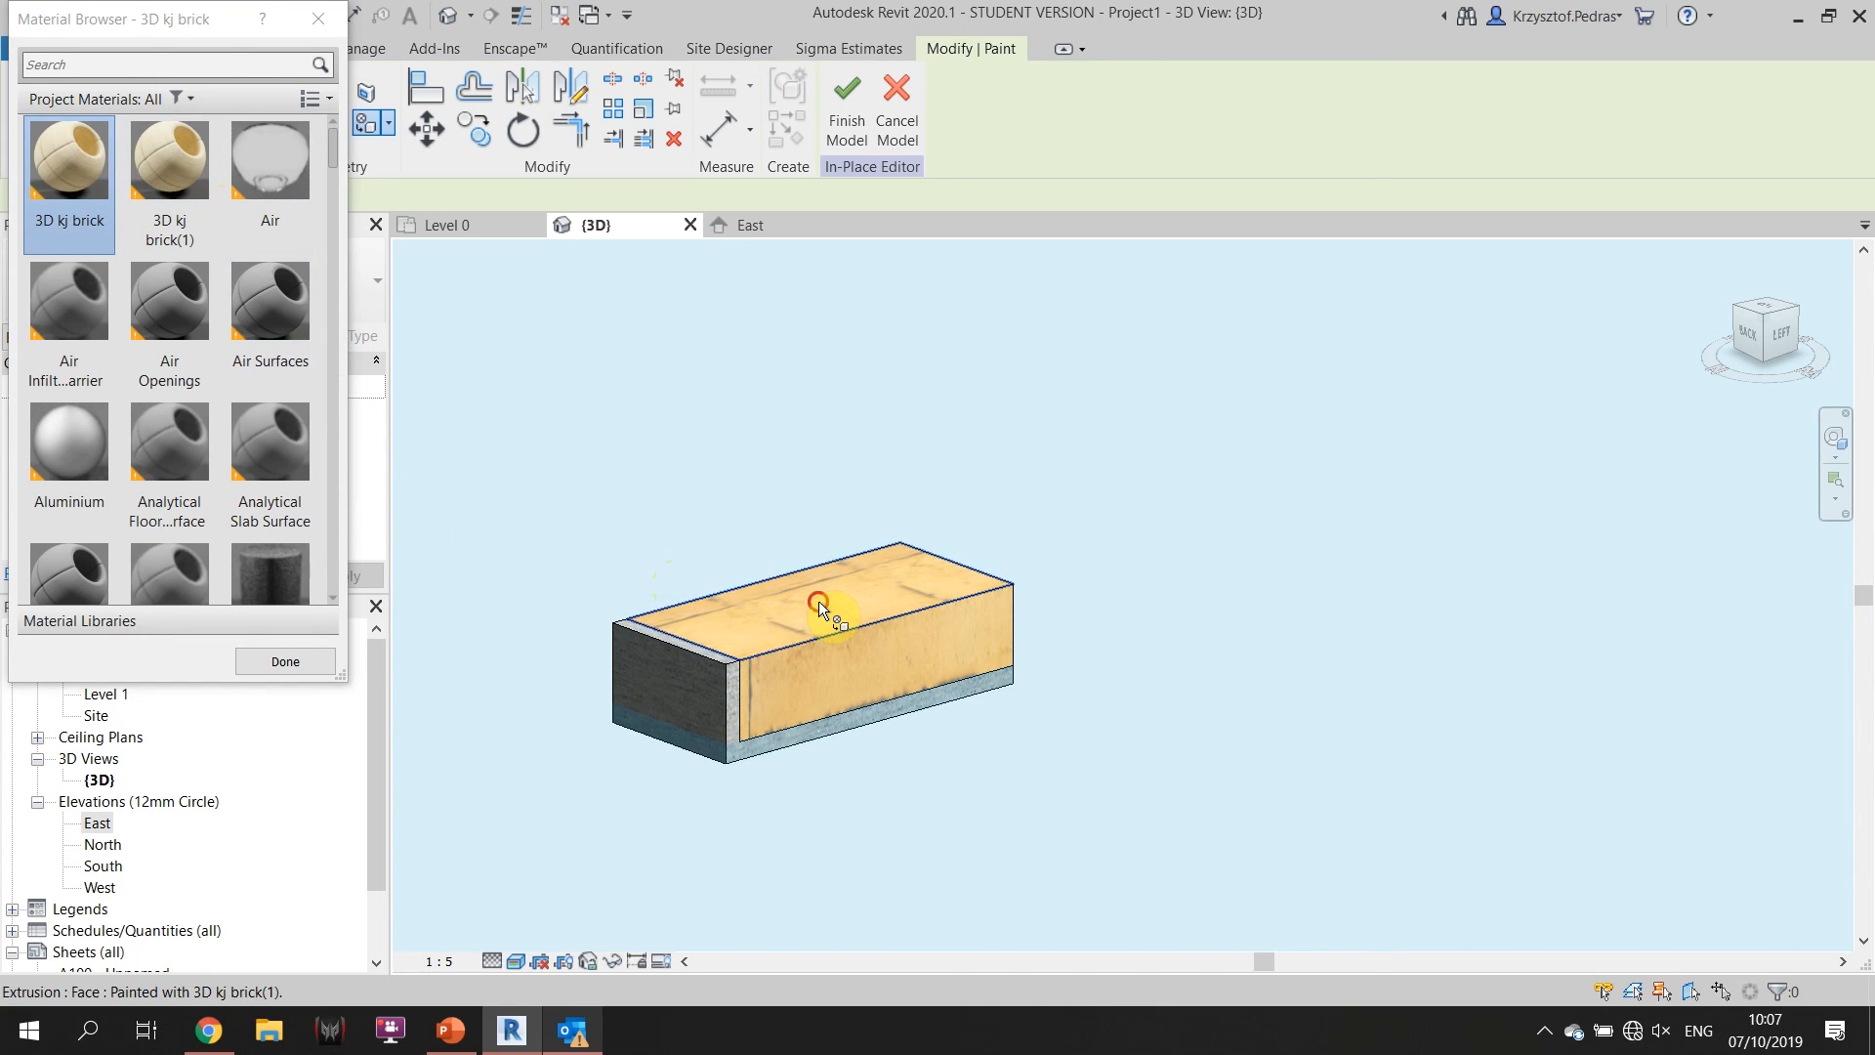
click(194, 205)
click(734, 608)
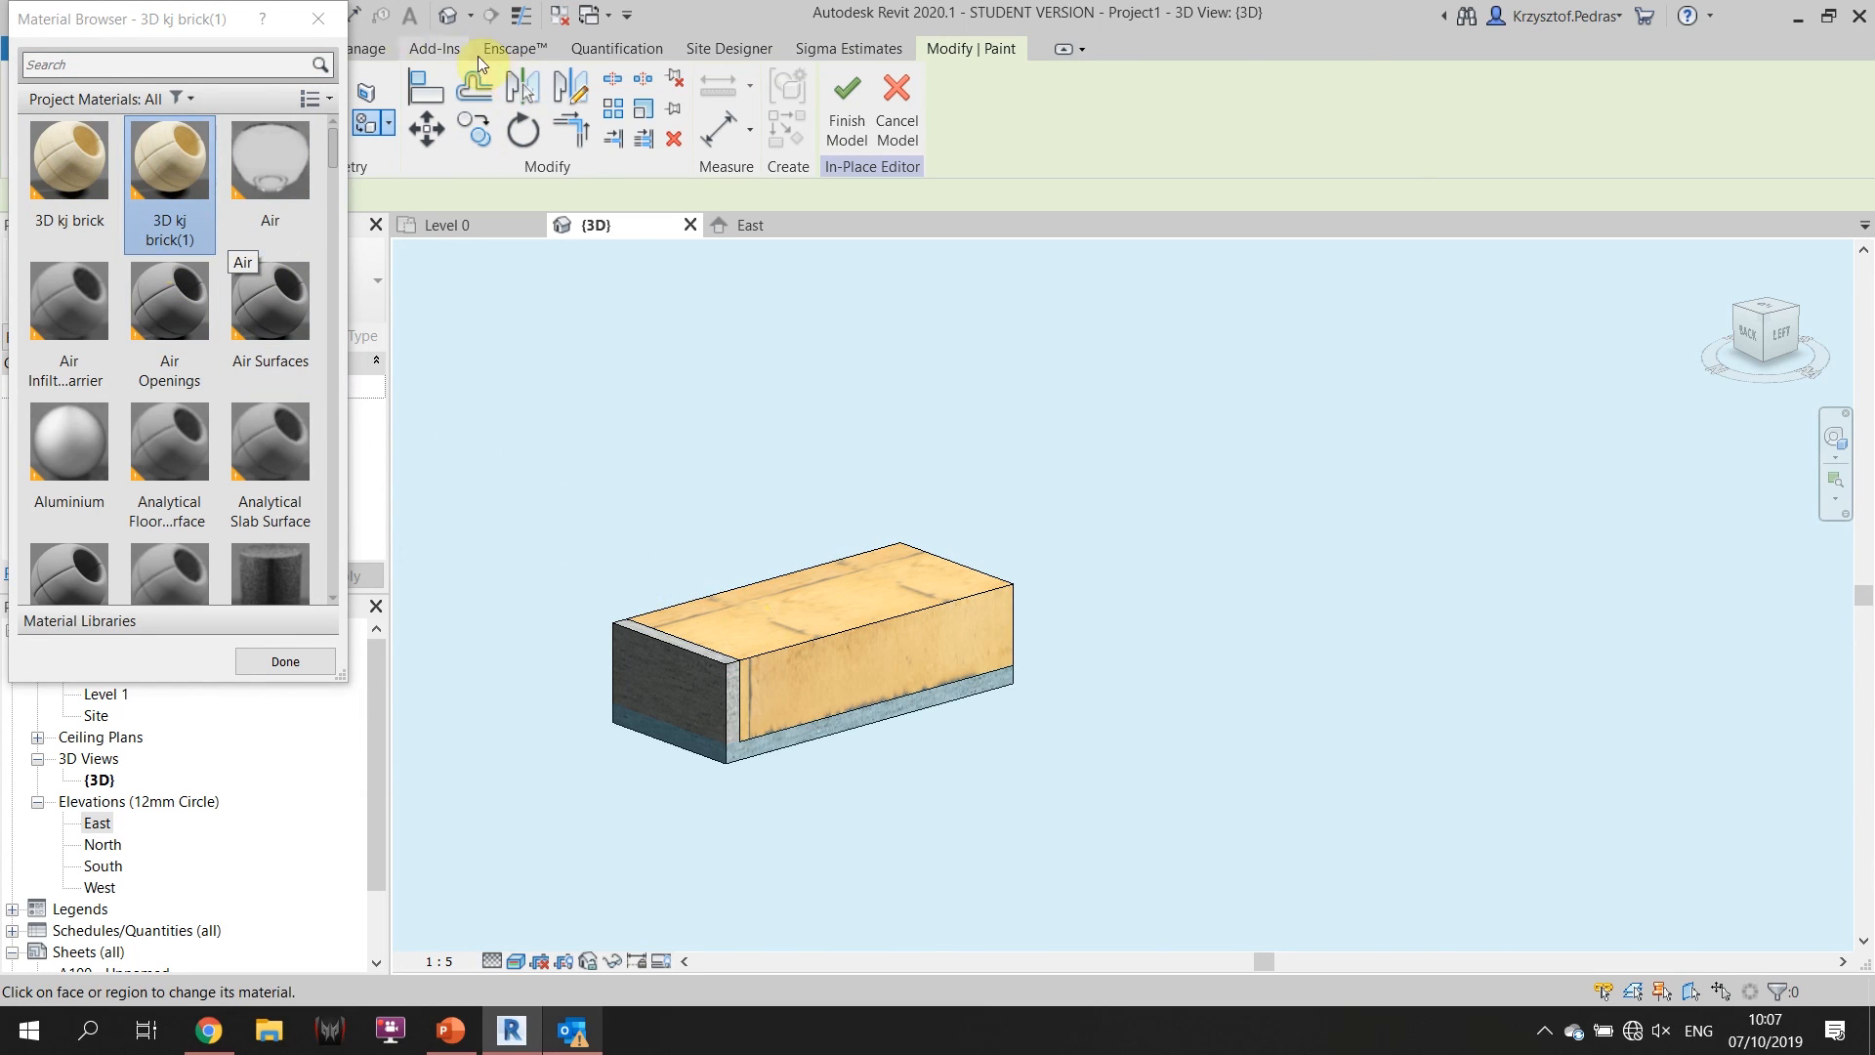
click(318, 18)
click(743, 485)
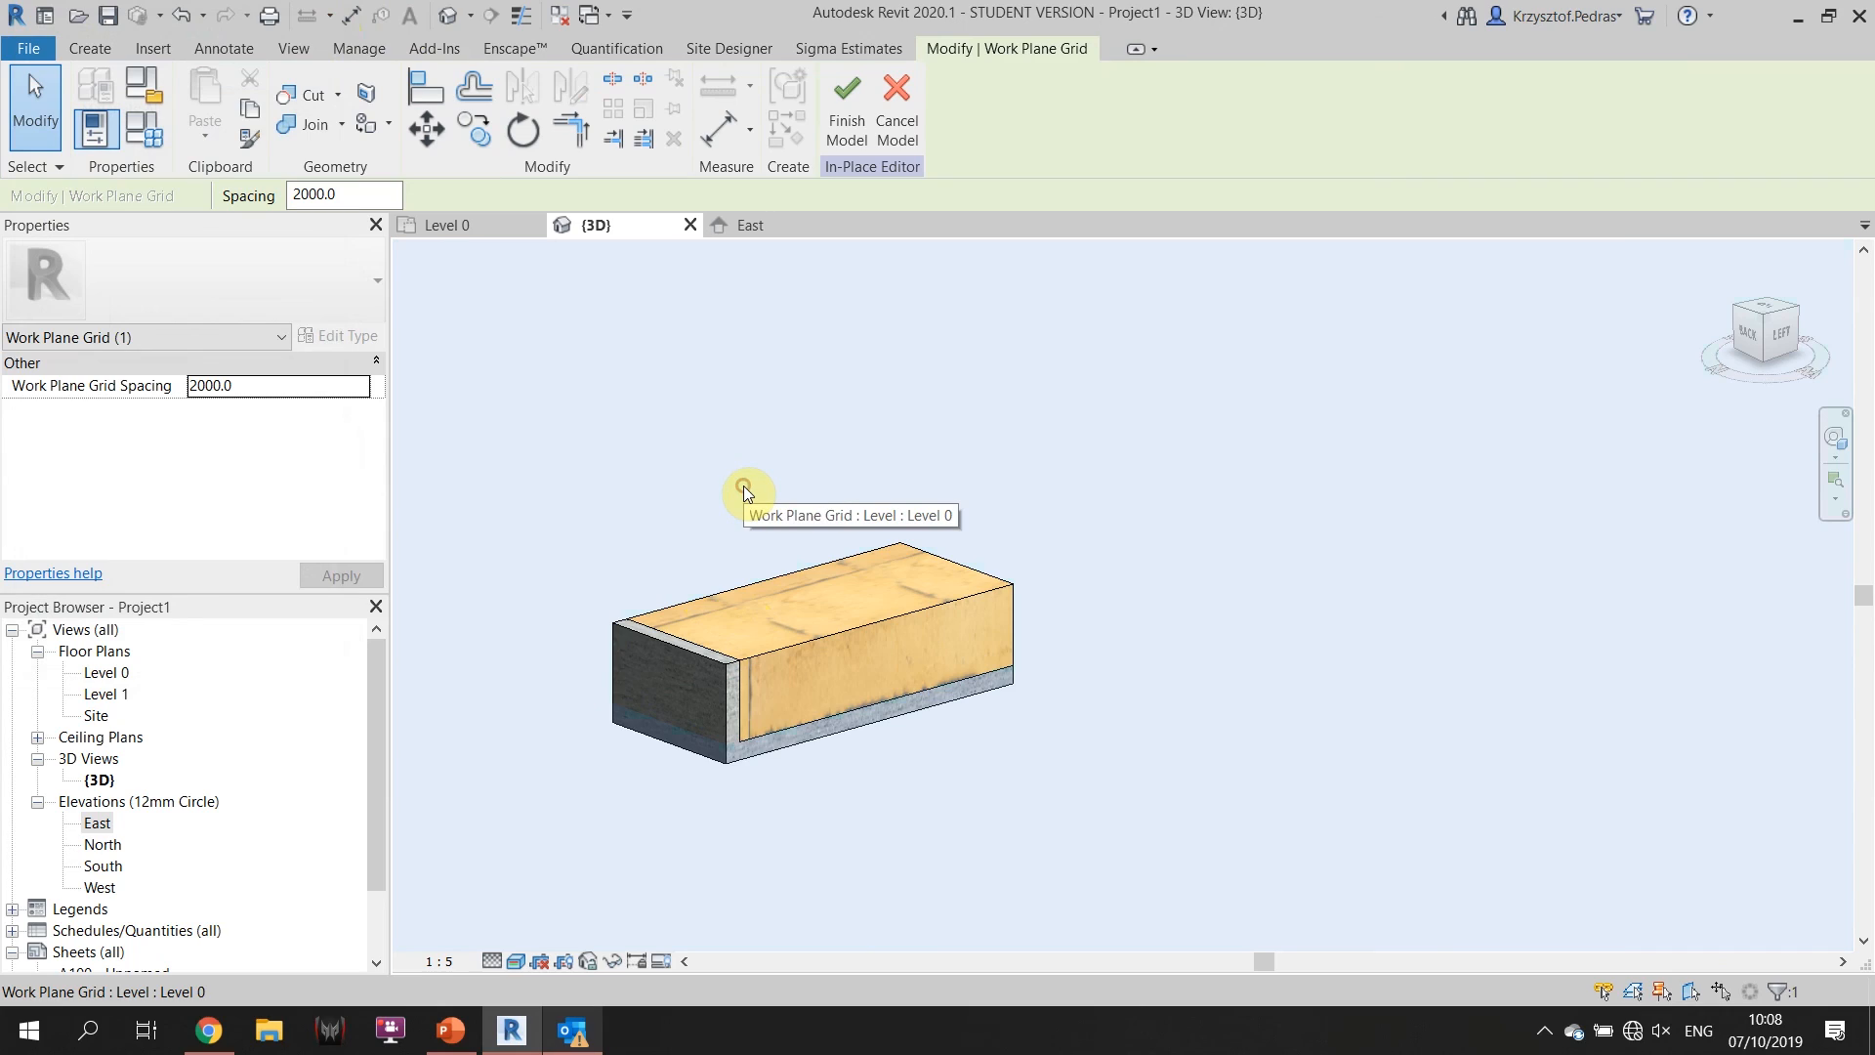